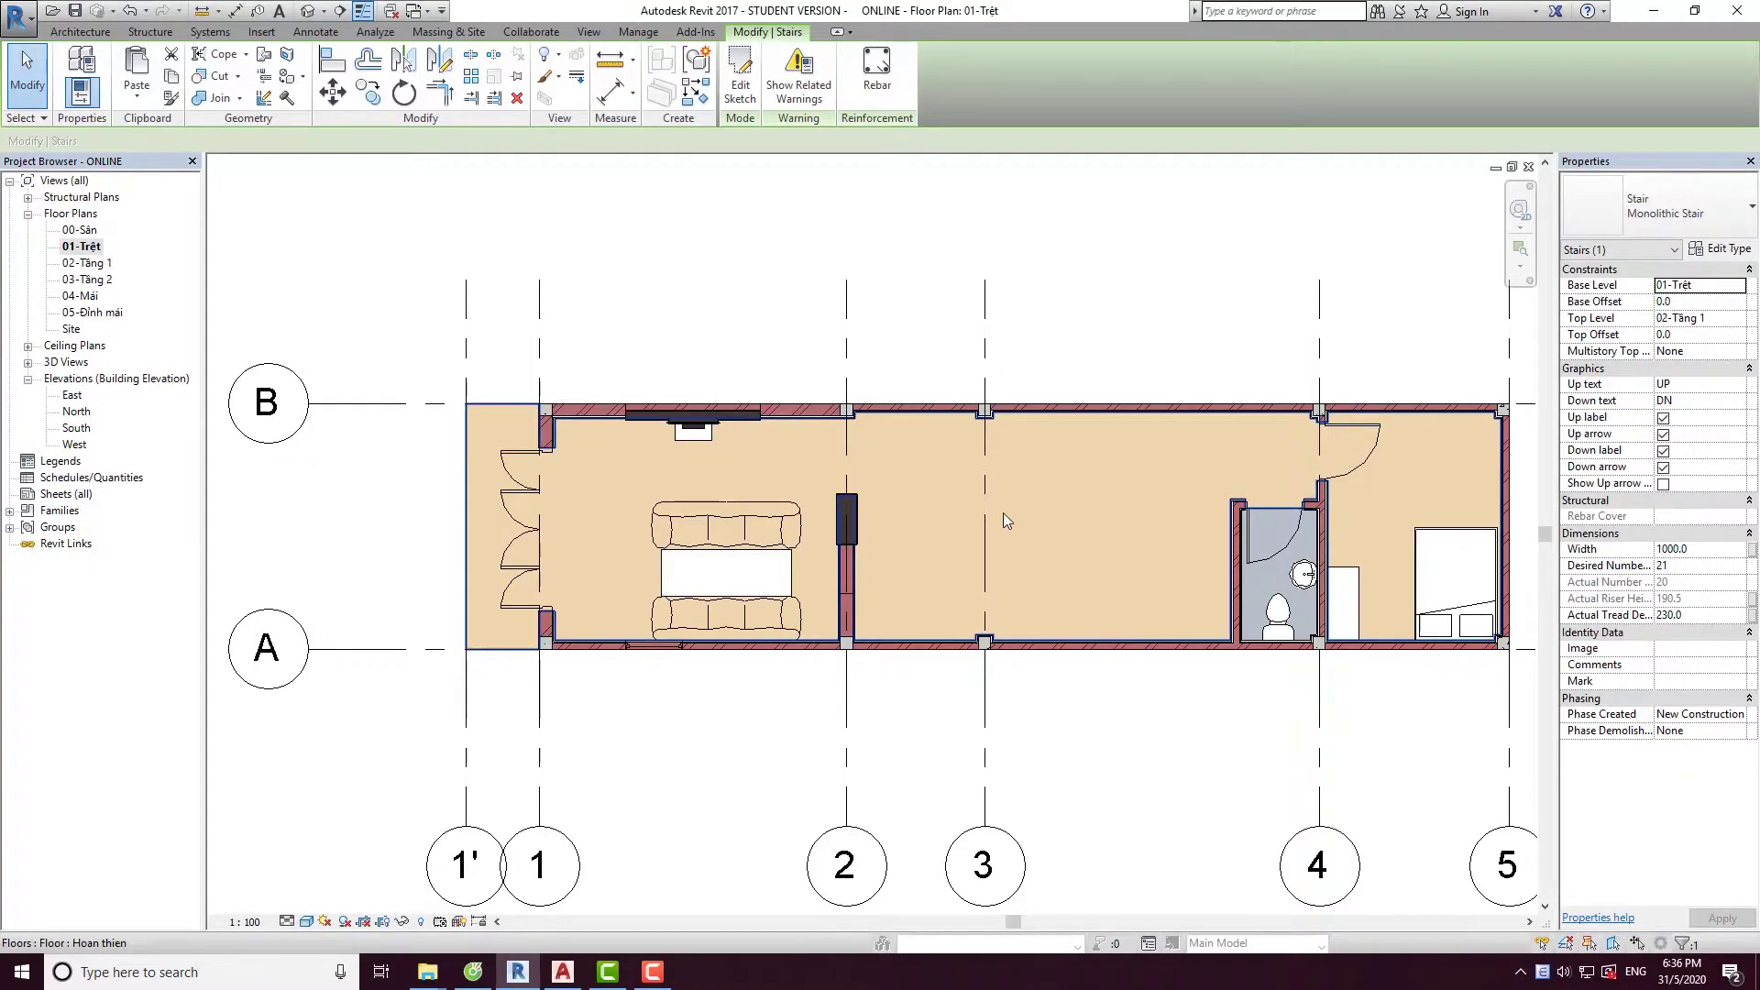
Start a new stair by sketch and switch its type to Private.
{"action": "middle_click_drag", "start_coordinate": [1003, 514], "coordinate": [962, 503]}
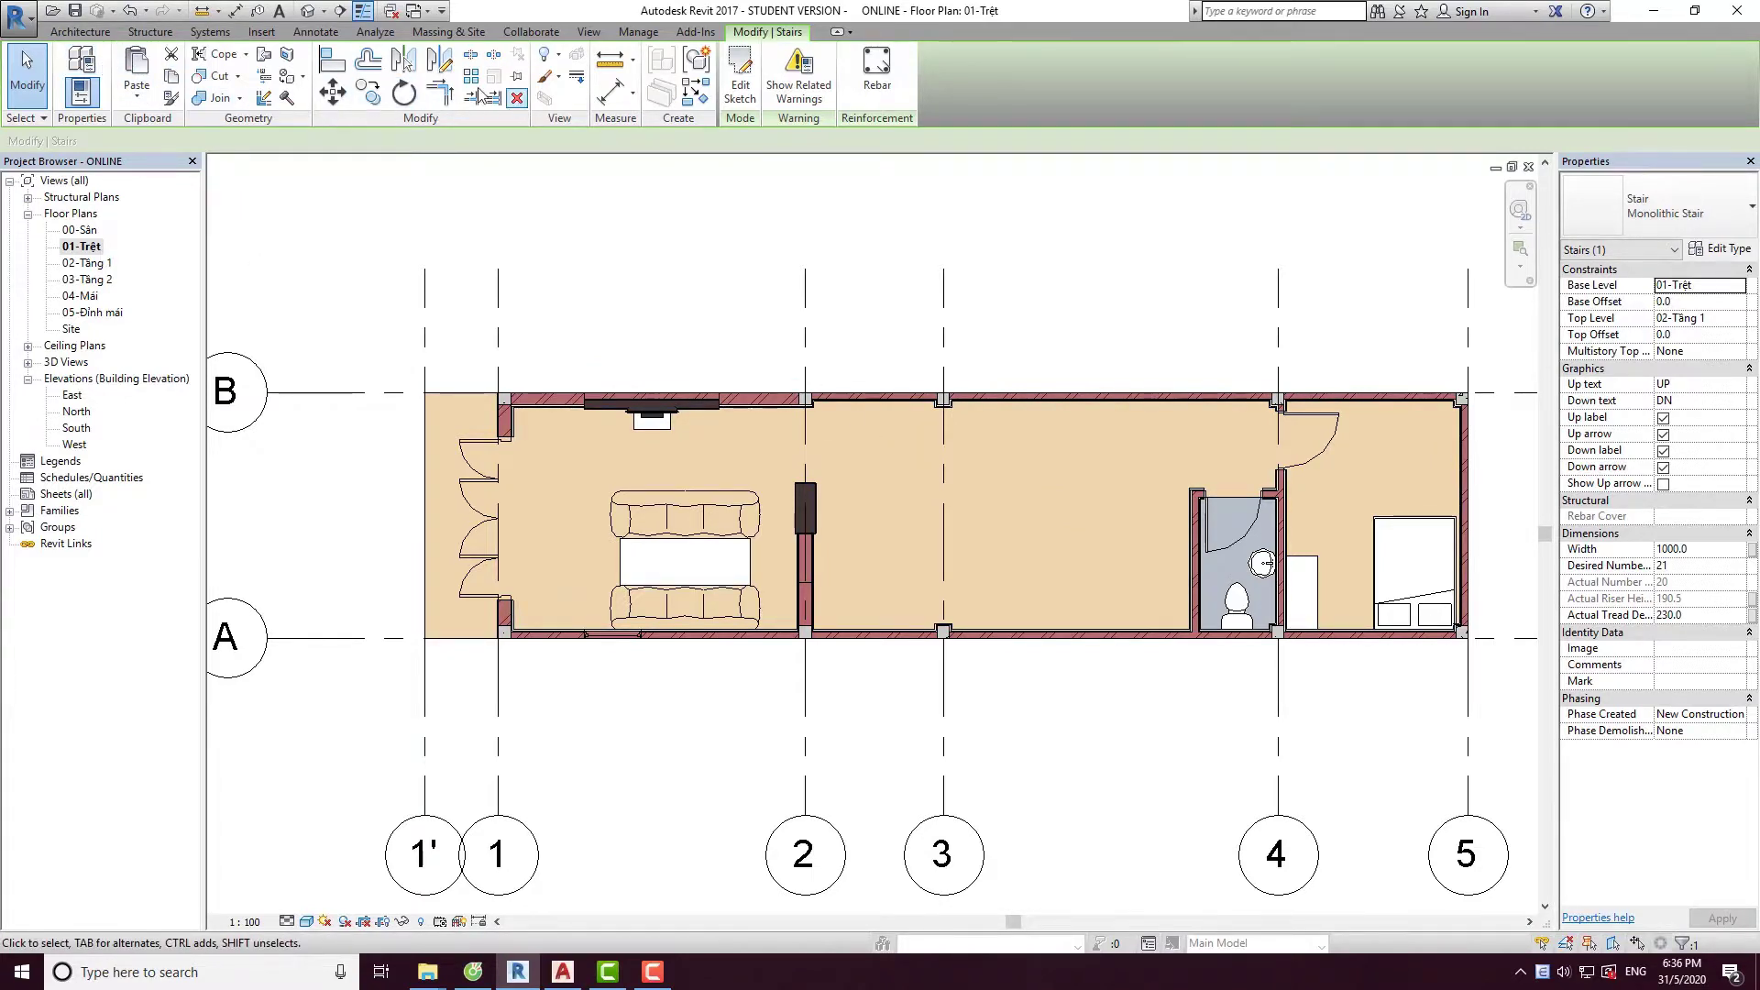
{"action": "key", "text": "Escape"}
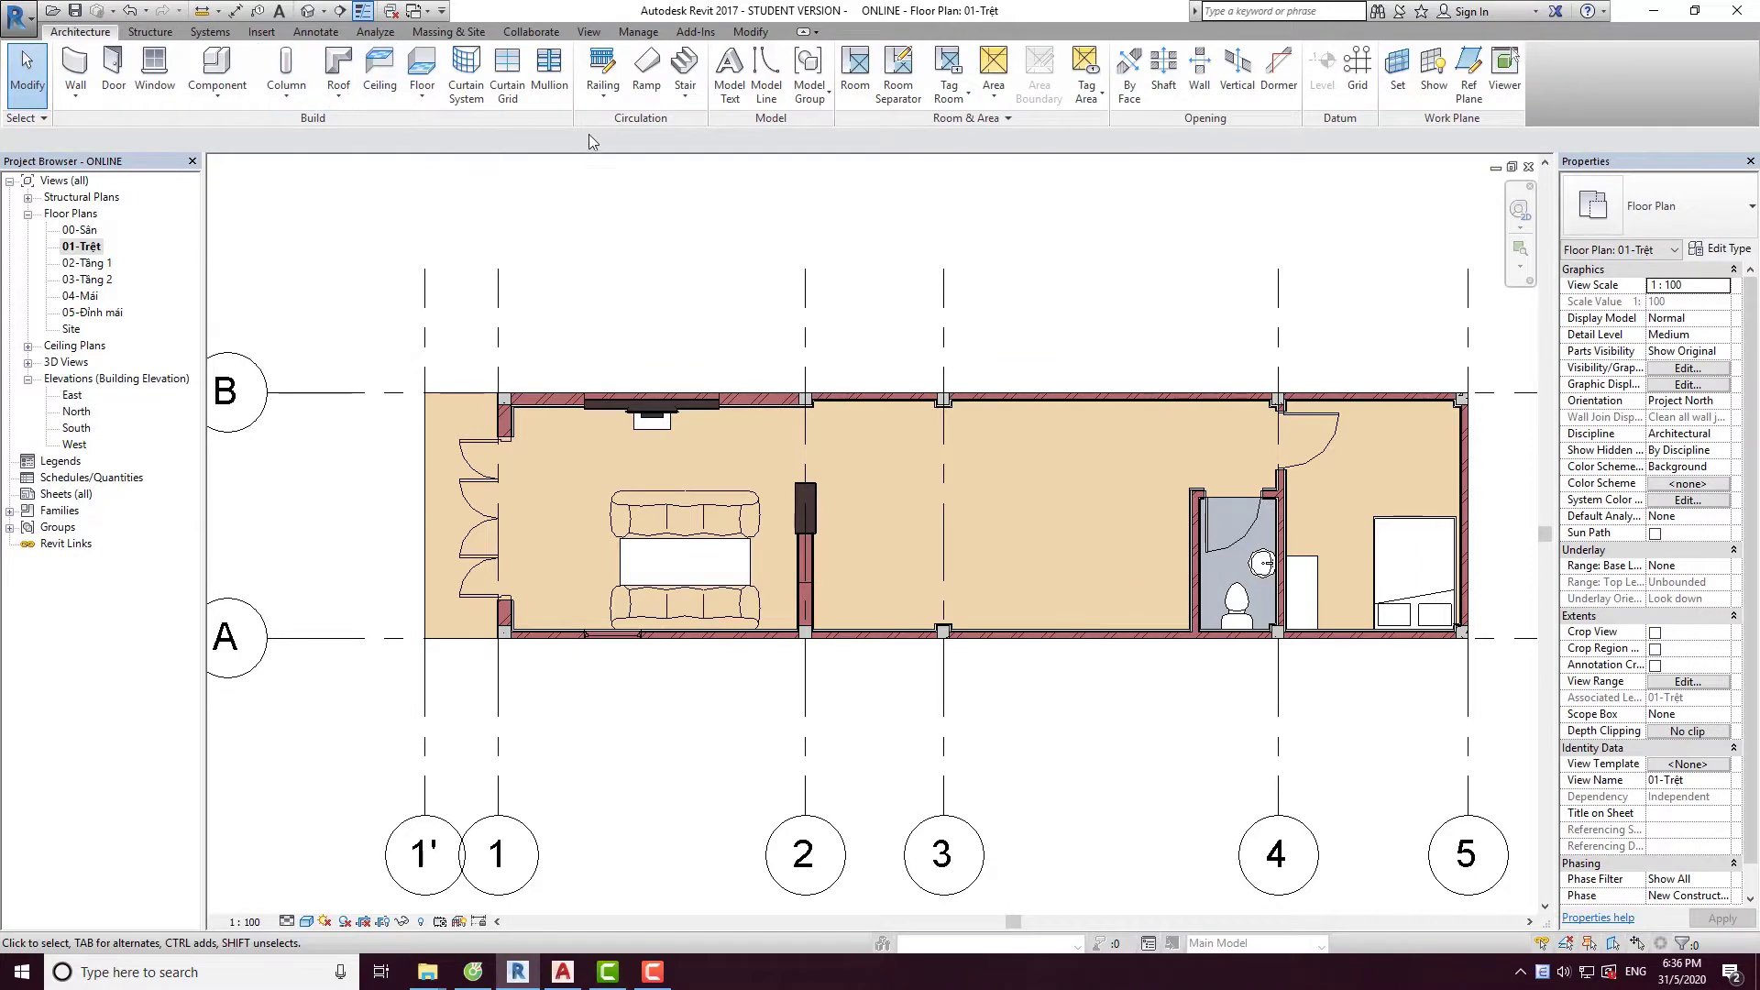
{"action": "left_click", "coordinate": [686, 99]}
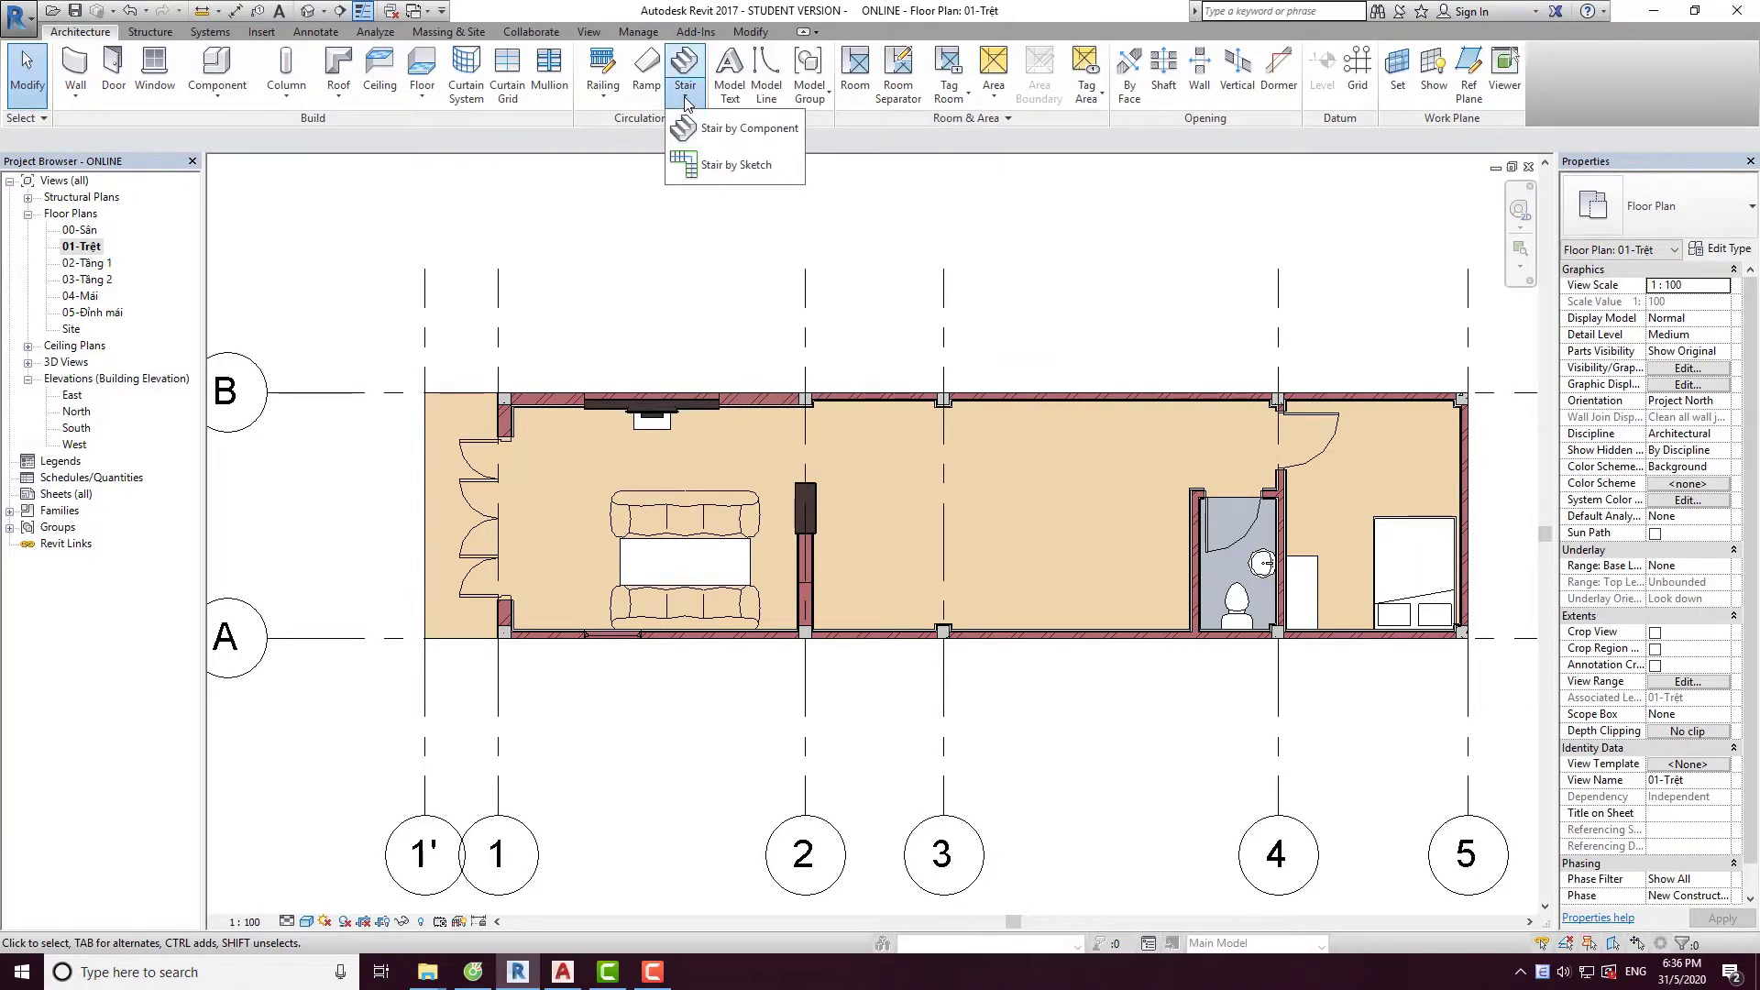
{"action": "left_click", "coordinate": [759, 165]}
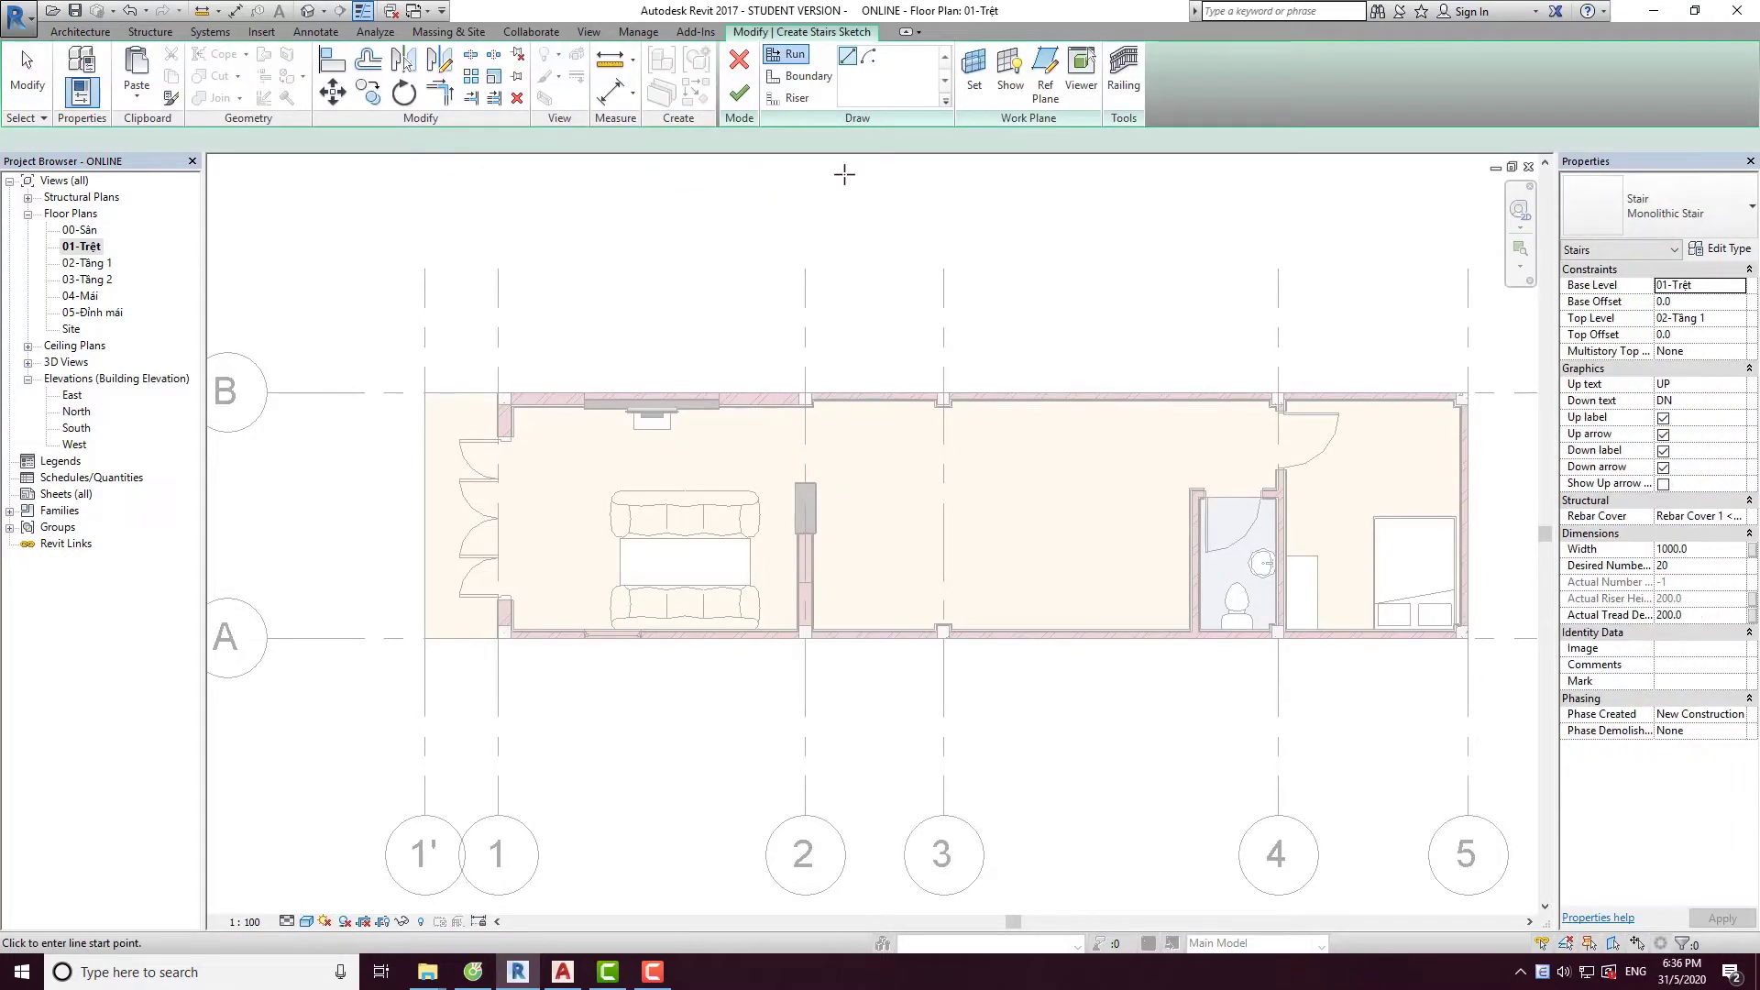
{"action": "left_click", "coordinate": [1660, 209]}
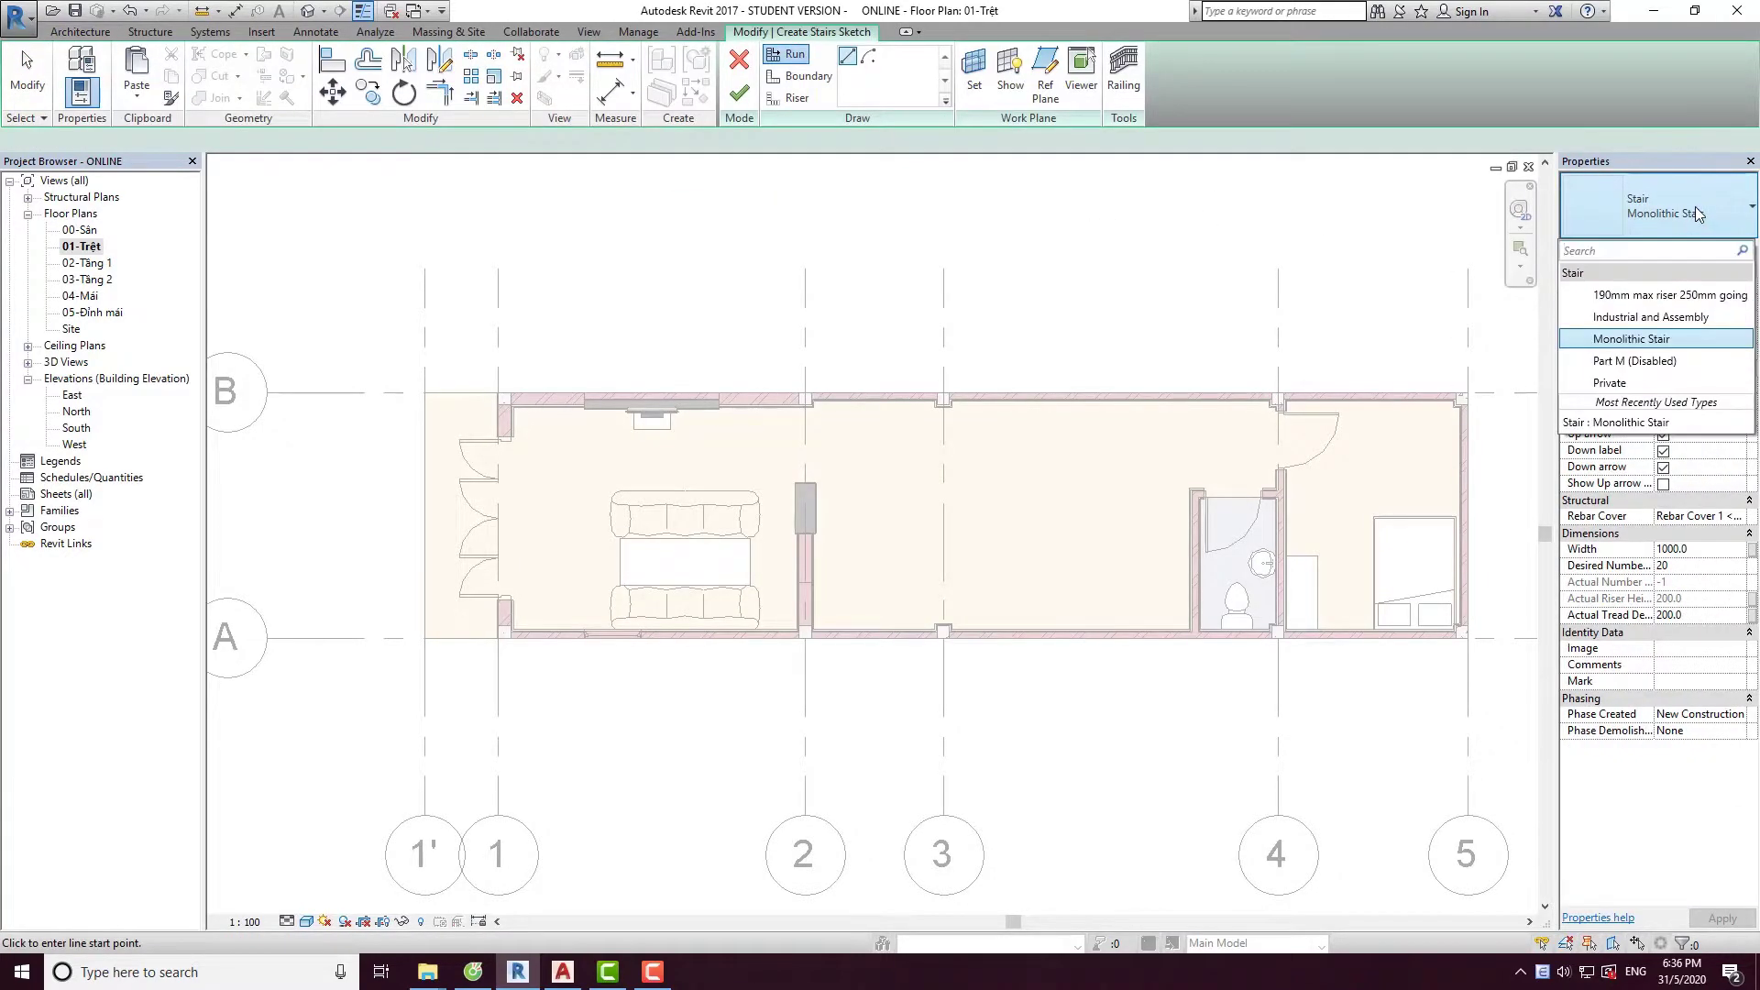
{"action": "left_click", "coordinate": [1619, 383]}
{"action": "type", "text": "21"}
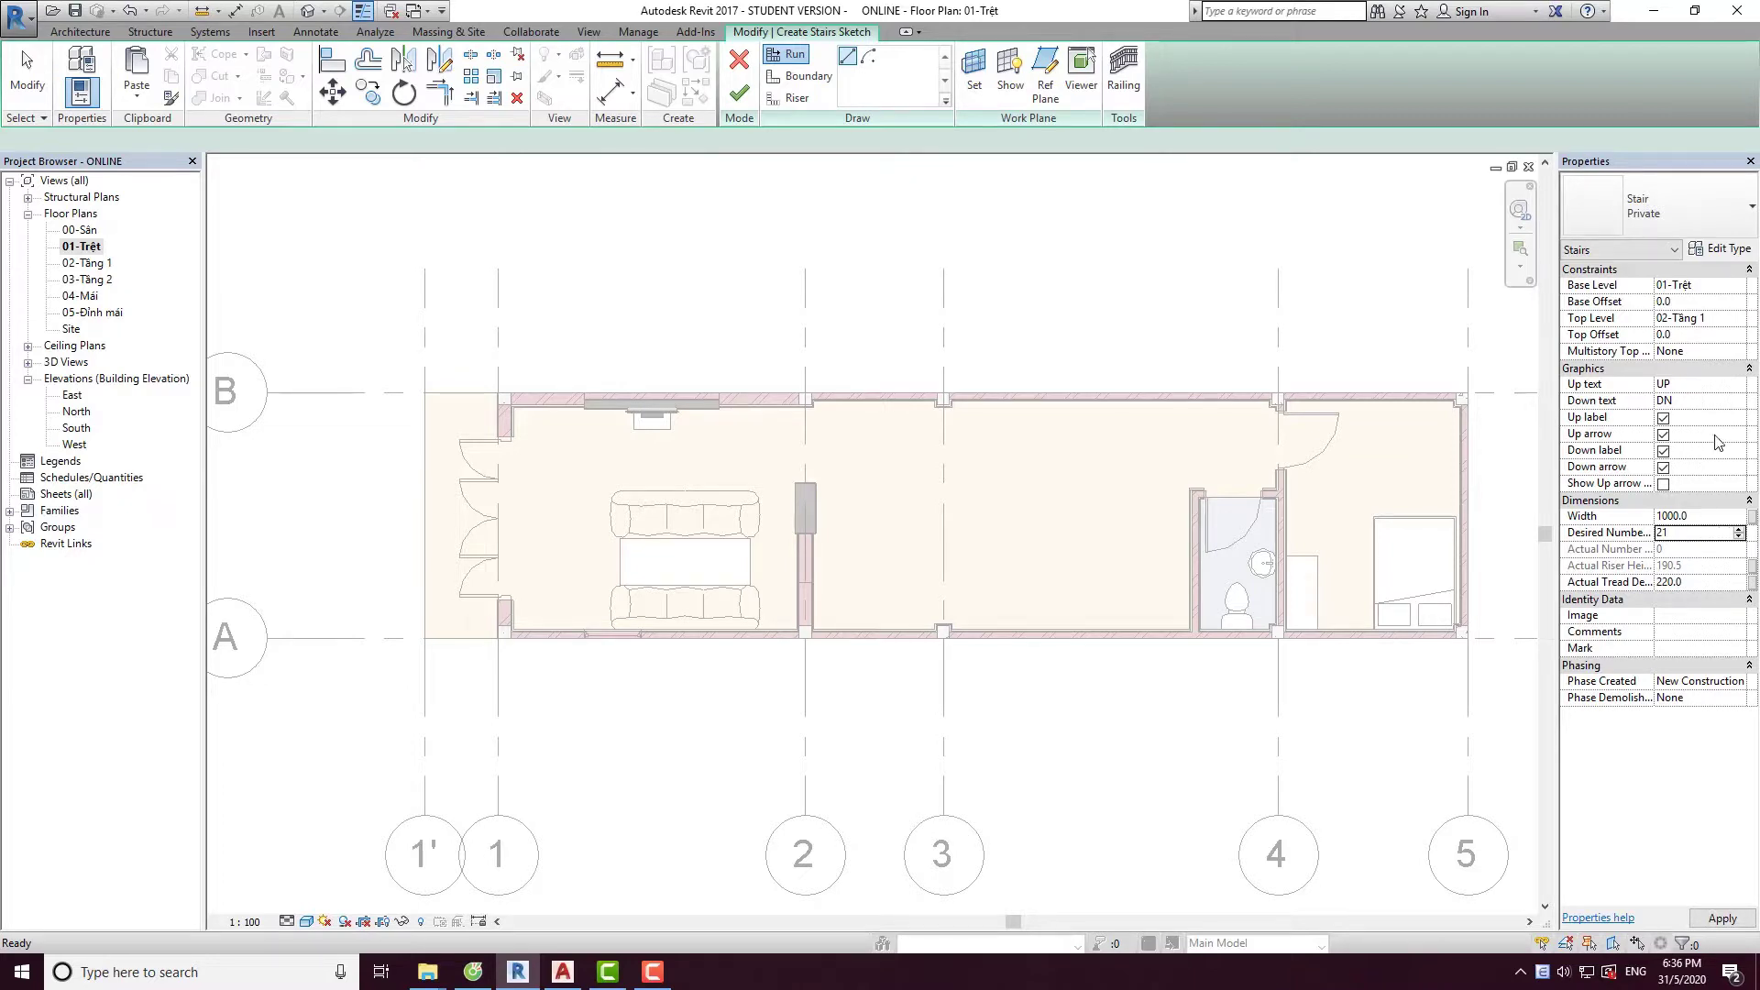
Review the Private type properties, then set 21 risers and an 800 stair width.
{"action": "left_click", "coordinate": [1709, 248]}
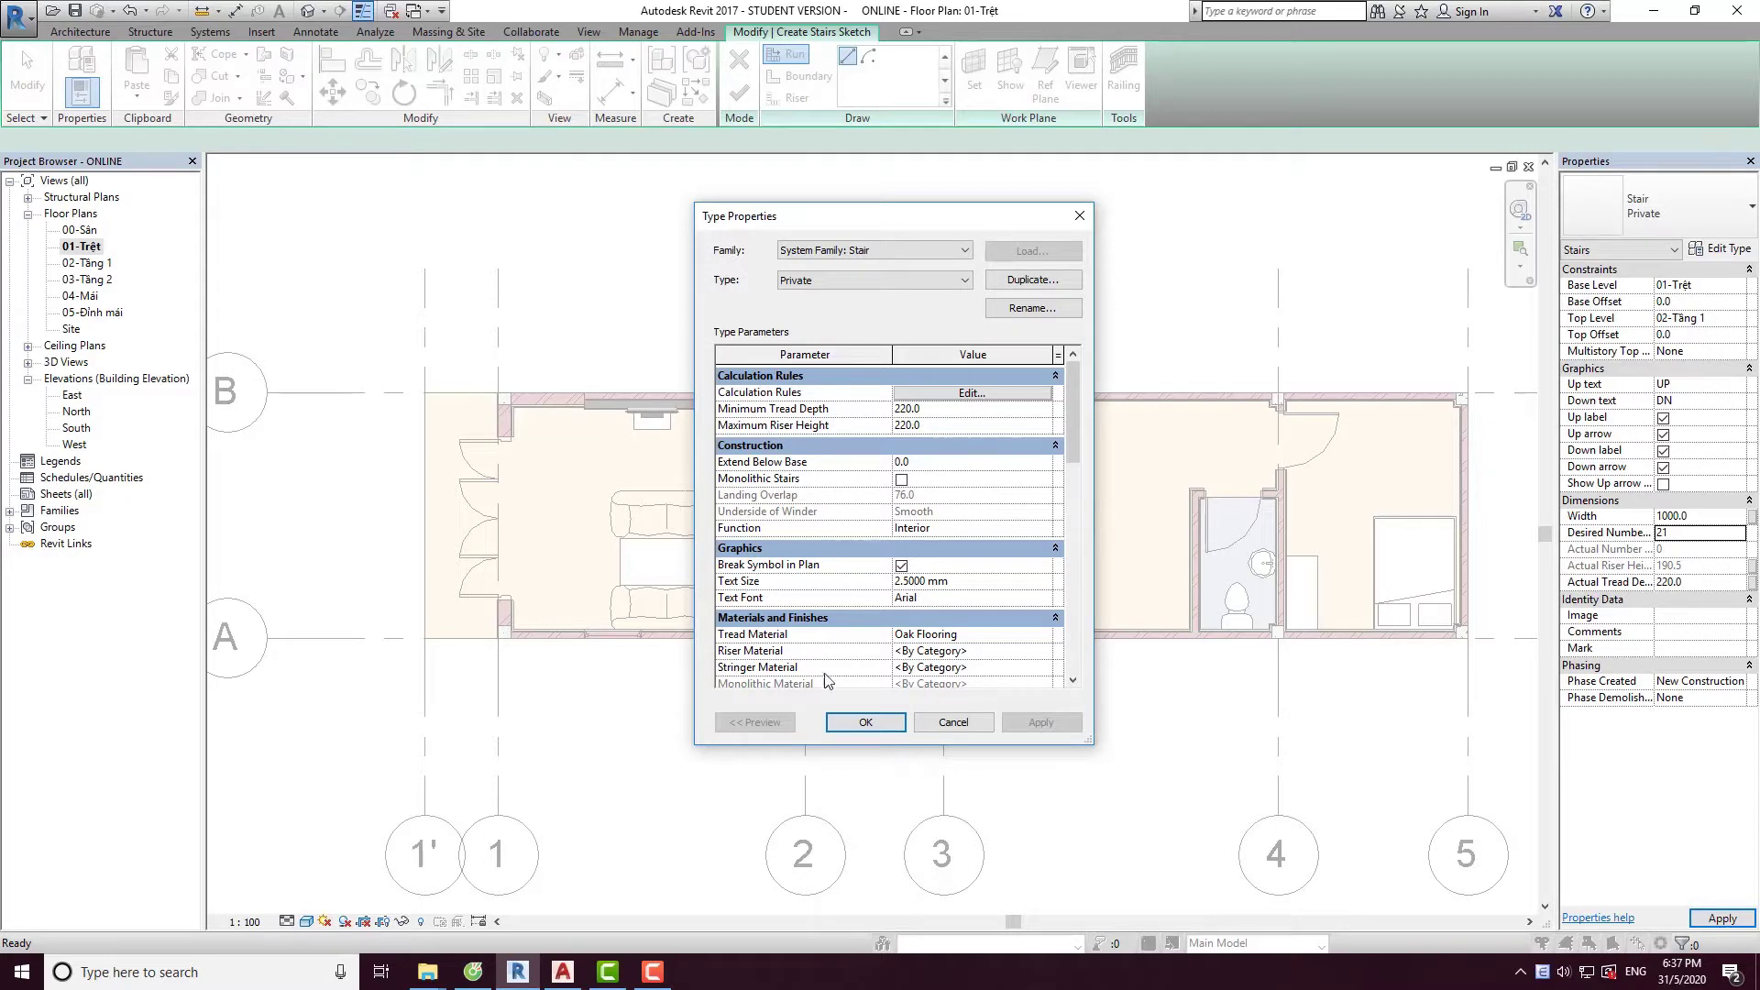
{"action": "left_click", "coordinate": [848, 724]}
{"action": "left_click", "coordinate": [1706, 519]}
{"action": "type", "text": "800"}
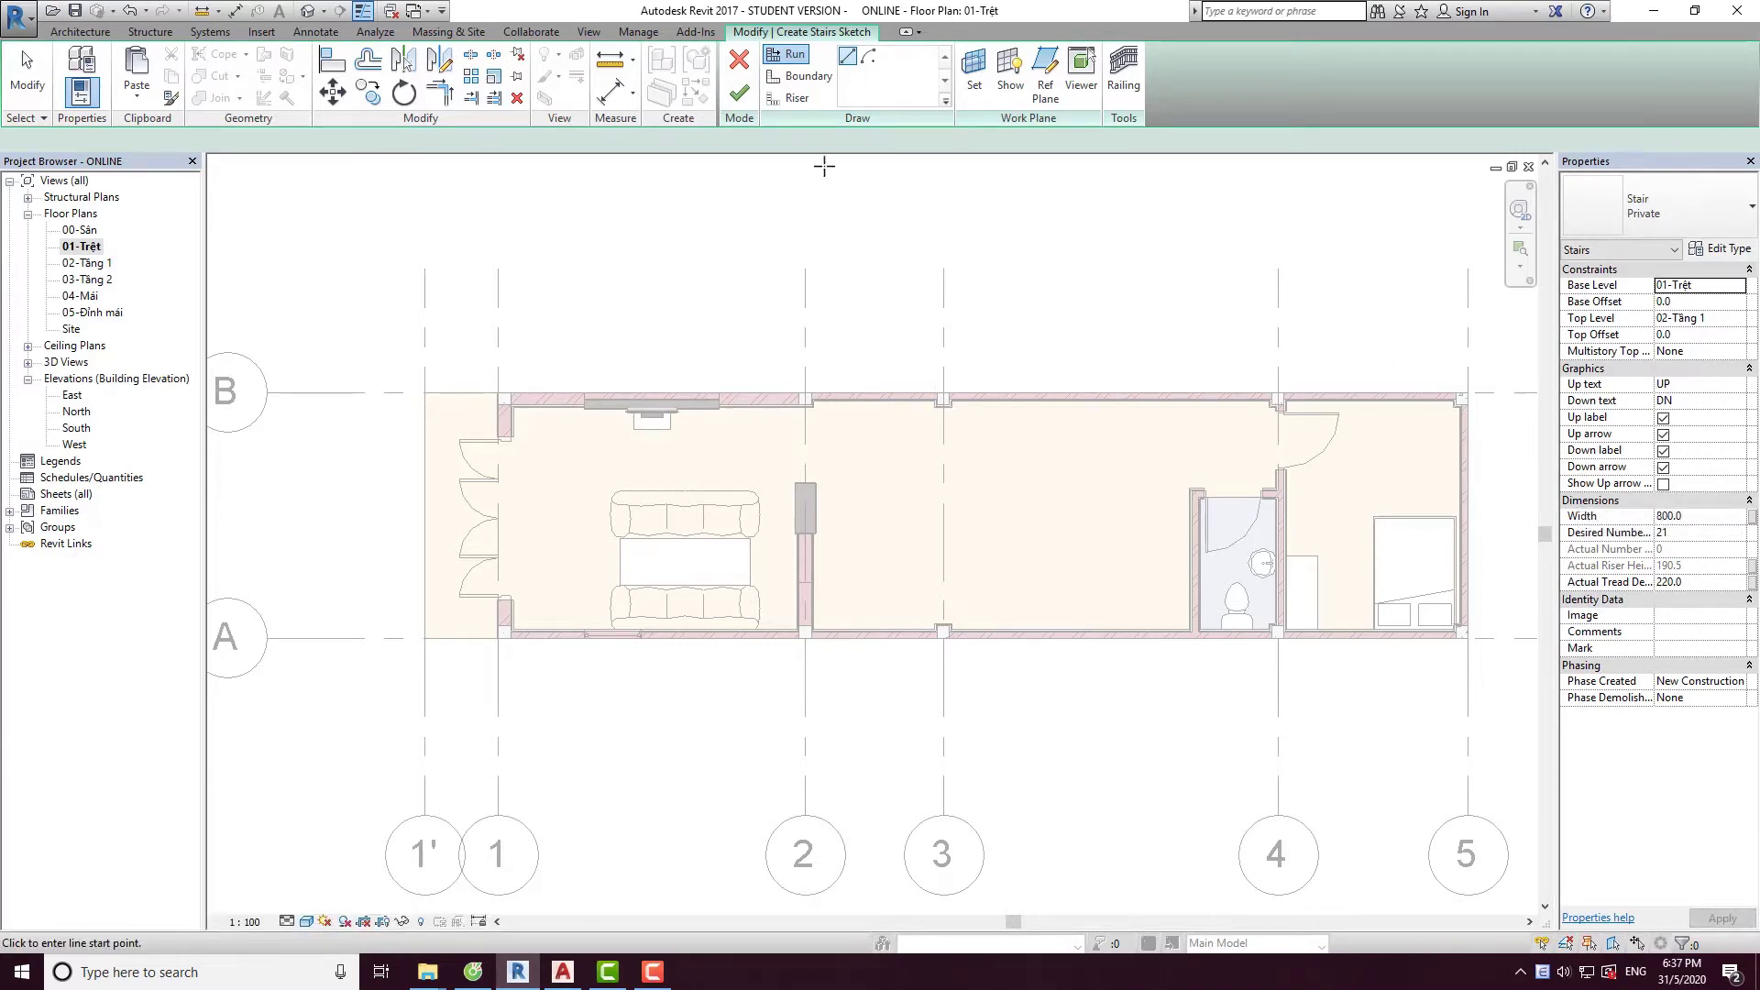
Draw the left stair boundary line along the wall at grid 2.
{"action": "left_click", "coordinate": [797, 78]}
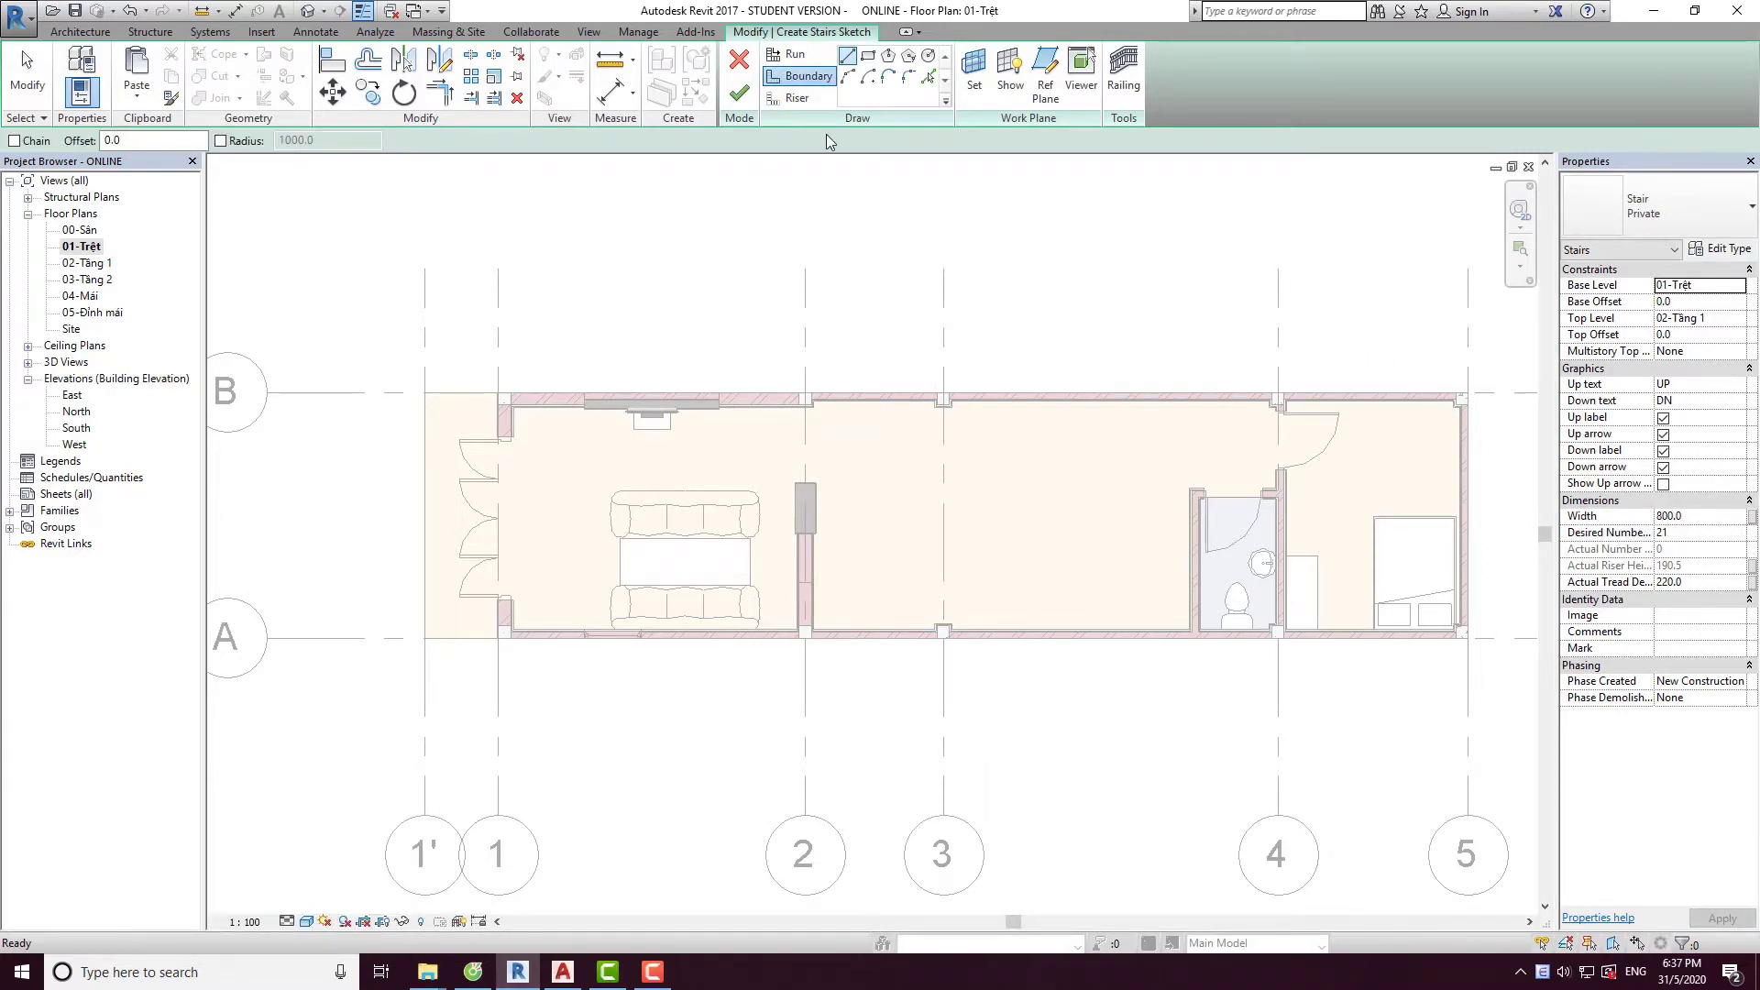
{"action": "middle_click_drag", "start_coordinate": [945, 351], "coordinate": [788, 280]}
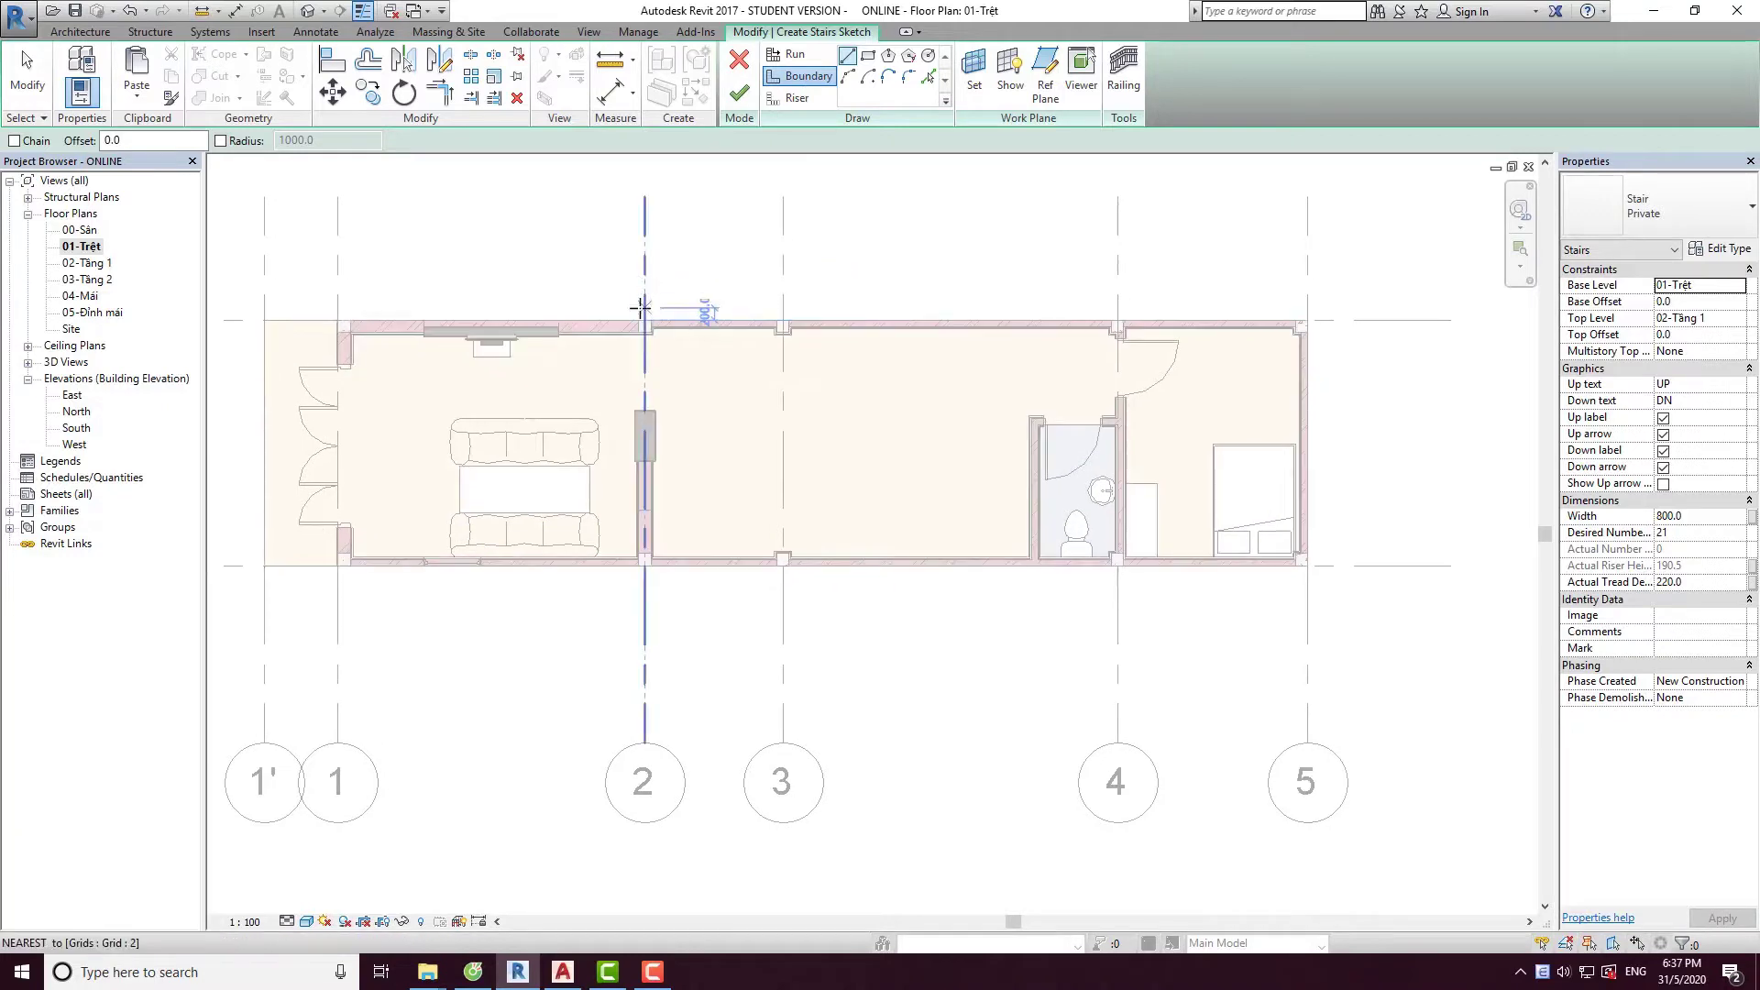
{"action": "scroll", "coordinate": [510, 479], "scroll_direction": "up", "scroll_amount": 2}
{"action": "scroll", "coordinate": [464, 597], "scroll_direction": "up", "scroll_amount": 2}
{"action": "scroll", "coordinate": [479, 599], "scroll_direction": "up", "scroll_amount": 2}
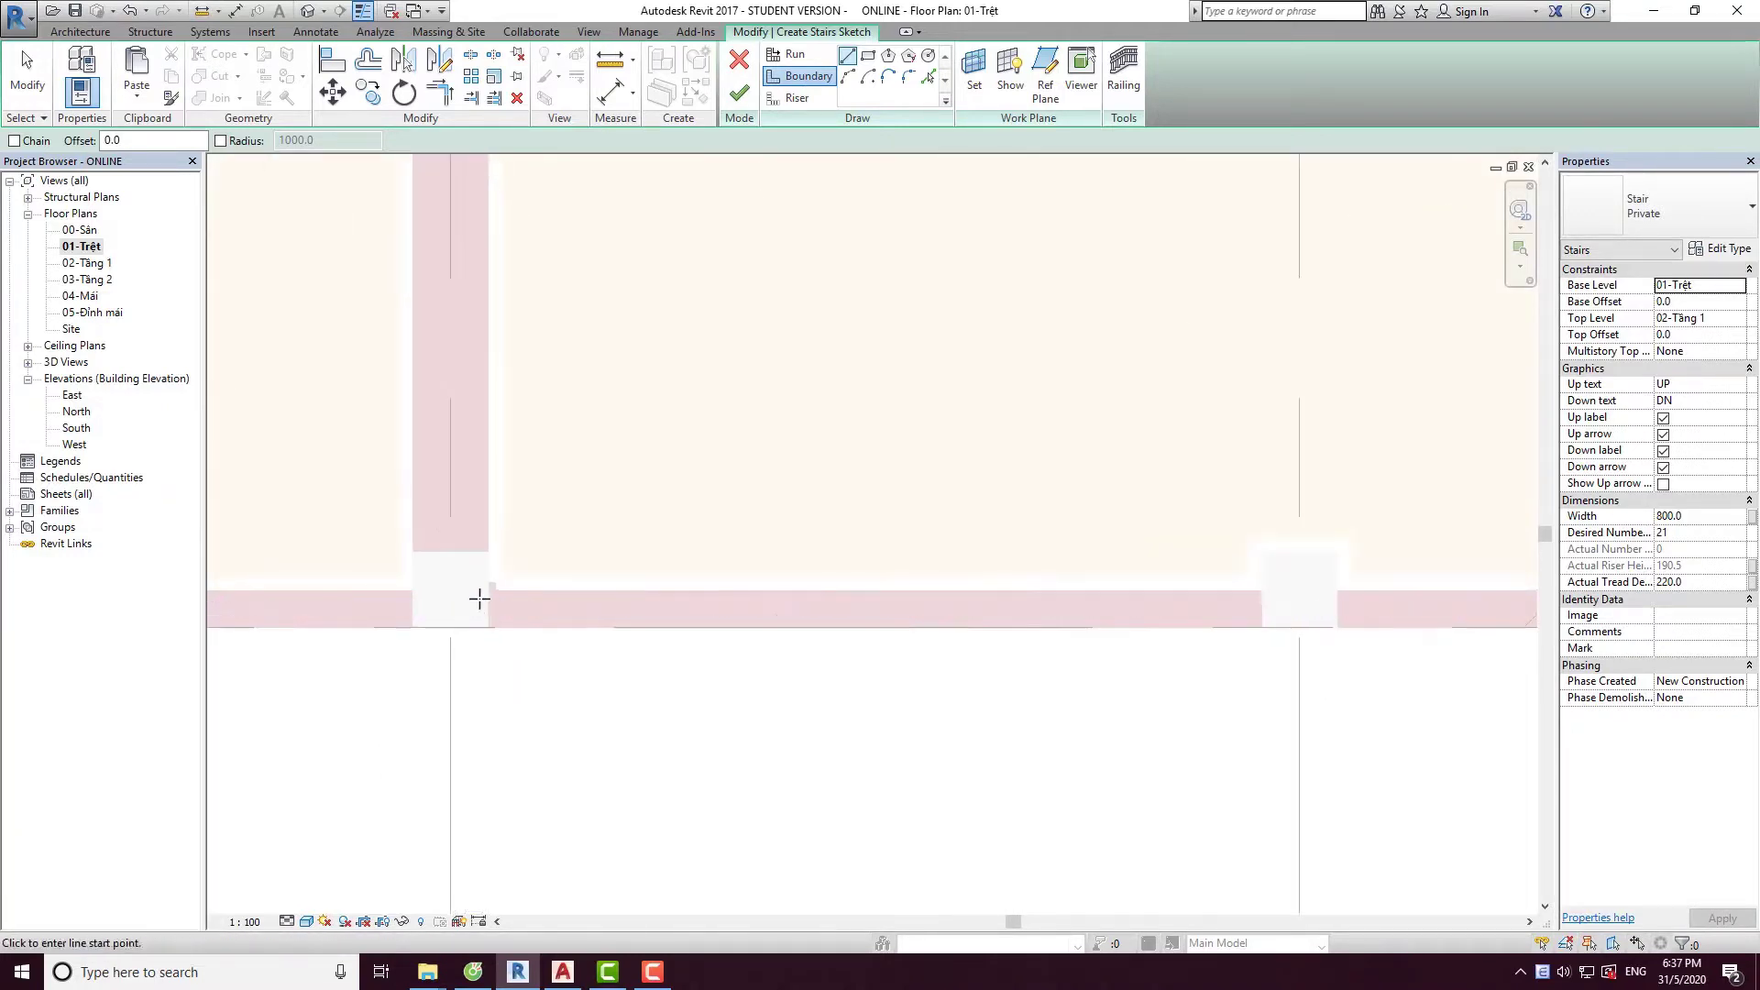
{"action": "left_click", "coordinate": [479, 600]}
{"action": "middle_click_drag", "start_coordinate": [608, 334], "coordinate": [629, 692]}
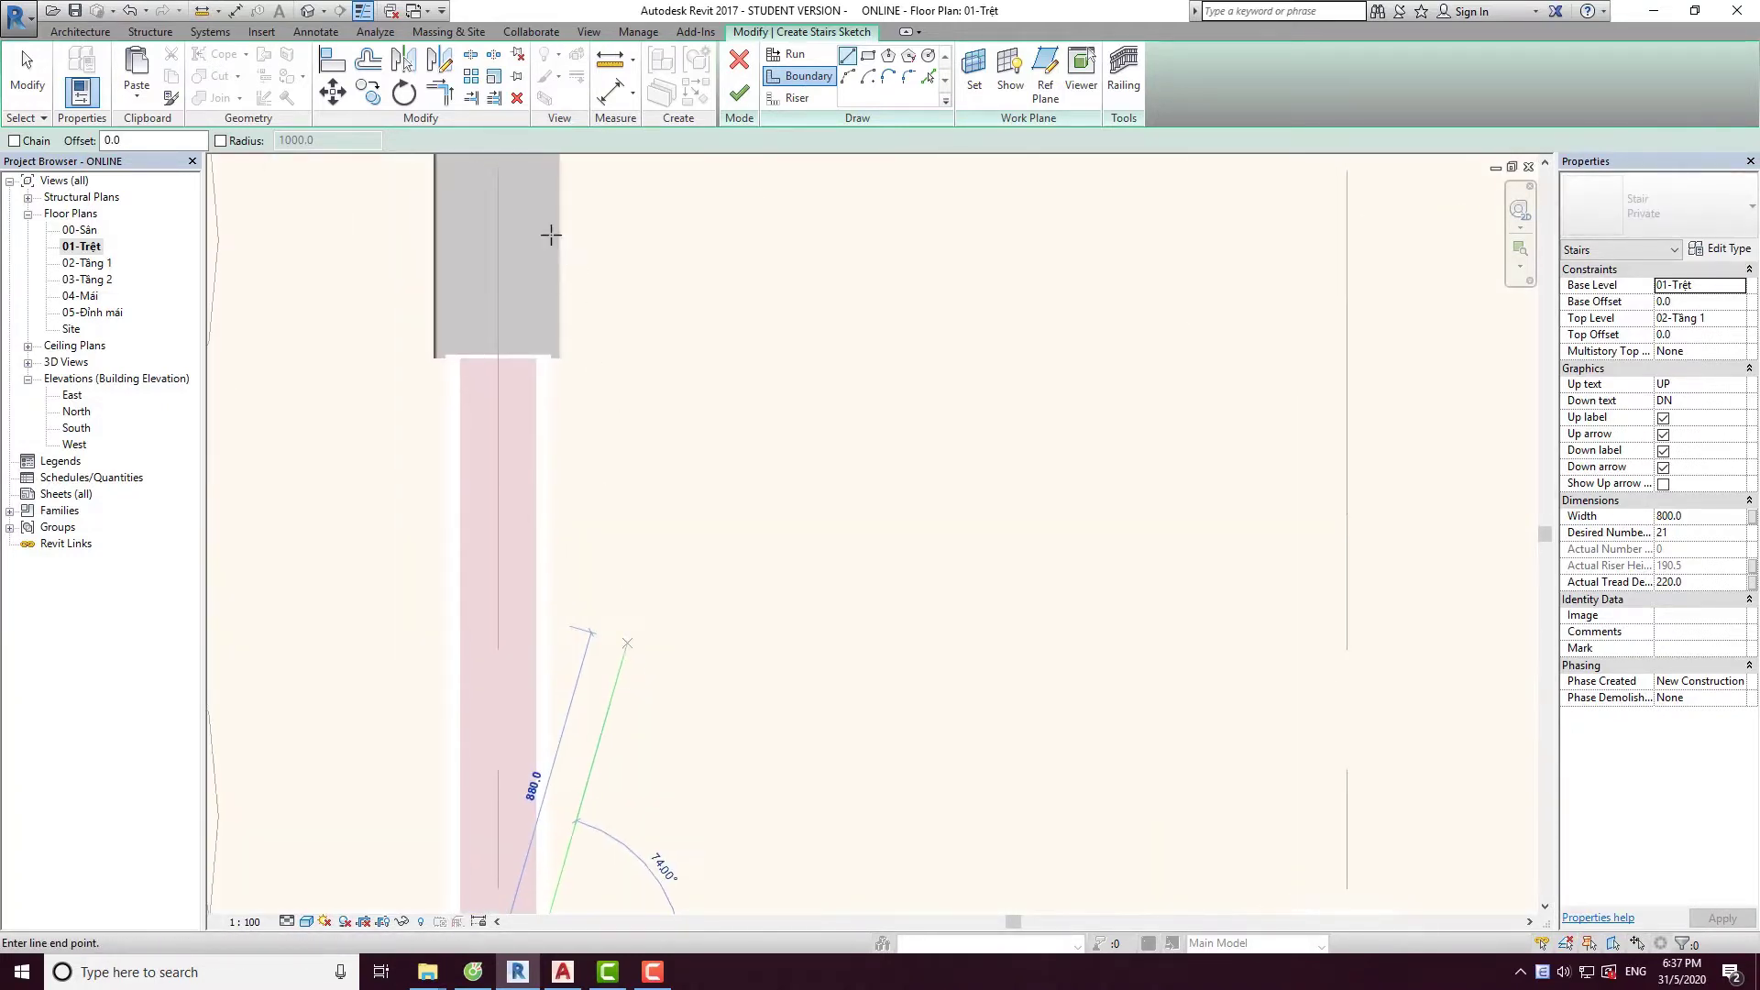
{"action": "middle_click_drag", "start_coordinate": [530, 196], "coordinate": [535, 550]}
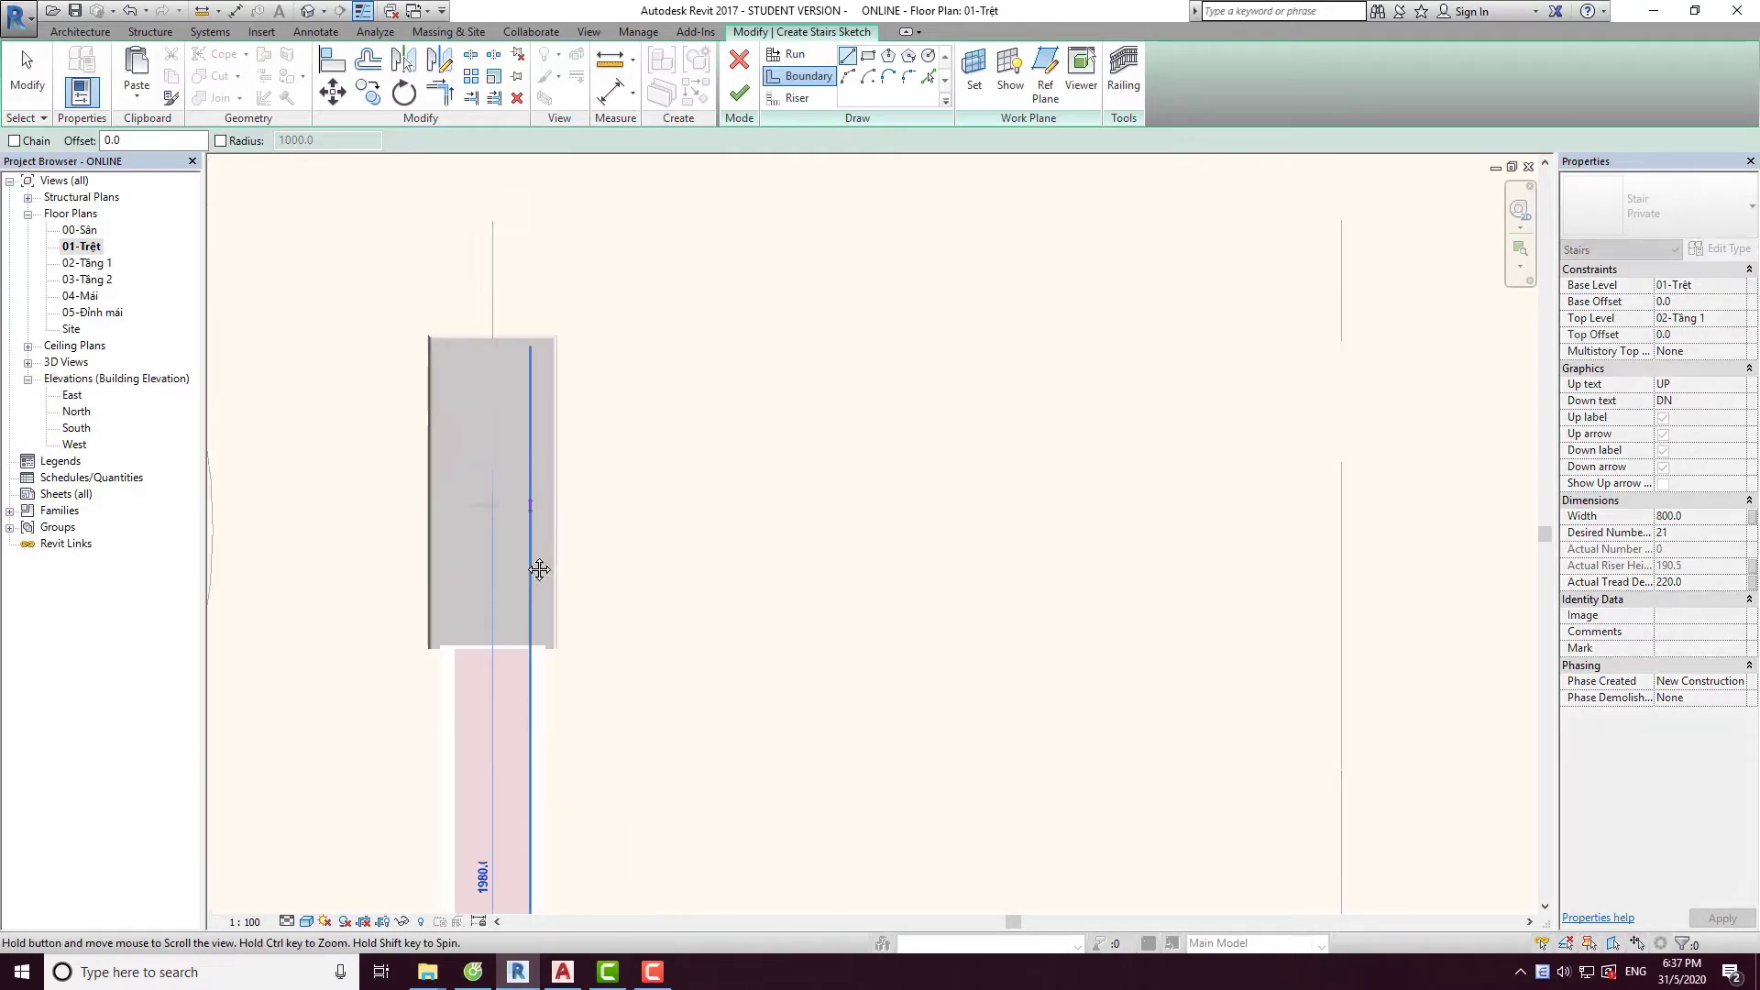
{"action": "left_click", "coordinate": [525, 268]}
Draw the 2050 mm bottom boundary line from the wall corner to the junction.
{"action": "scroll", "coordinate": [550, 715], "scroll_direction": "down", "scroll_amount": 2}
{"action": "scroll", "coordinate": [507, 575], "scroll_direction": "up", "scroll_amount": 3}
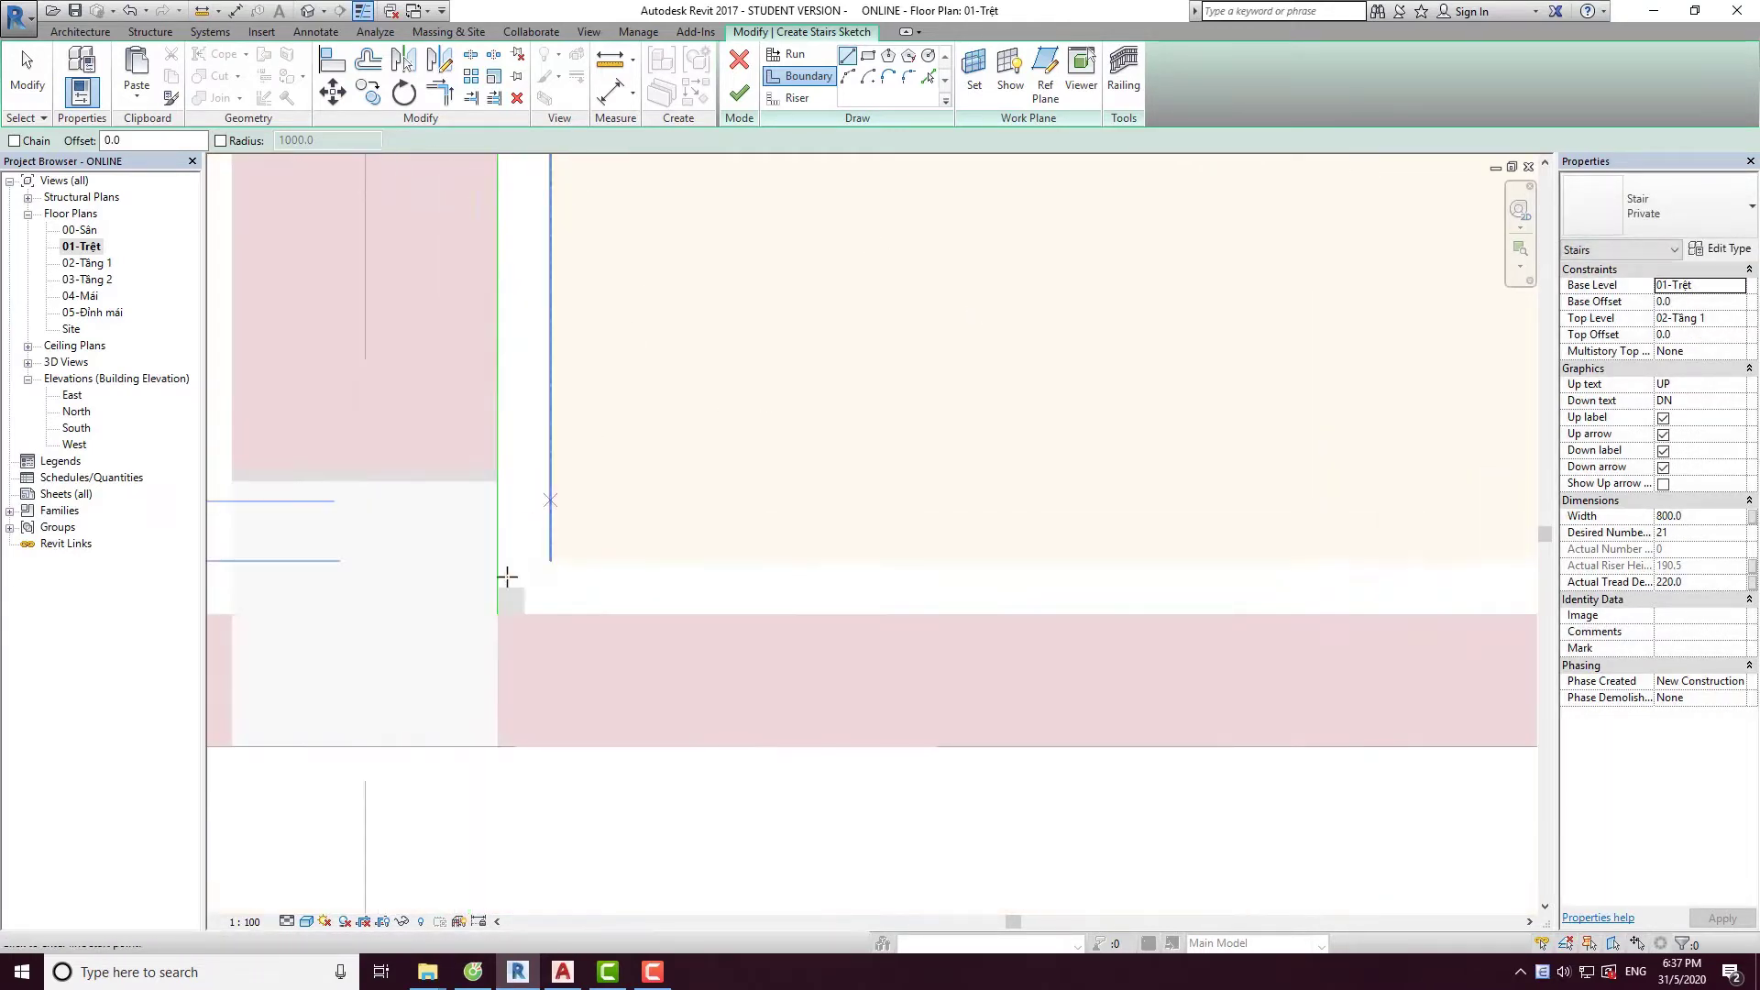
{"action": "left_click", "coordinate": [500, 613]}
{"action": "scroll", "coordinate": [500, 613], "scroll_direction": "down", "scroll_amount": 4}
{"action": "scroll", "coordinate": [954, 607], "scroll_direction": "up", "scroll_amount": 1}
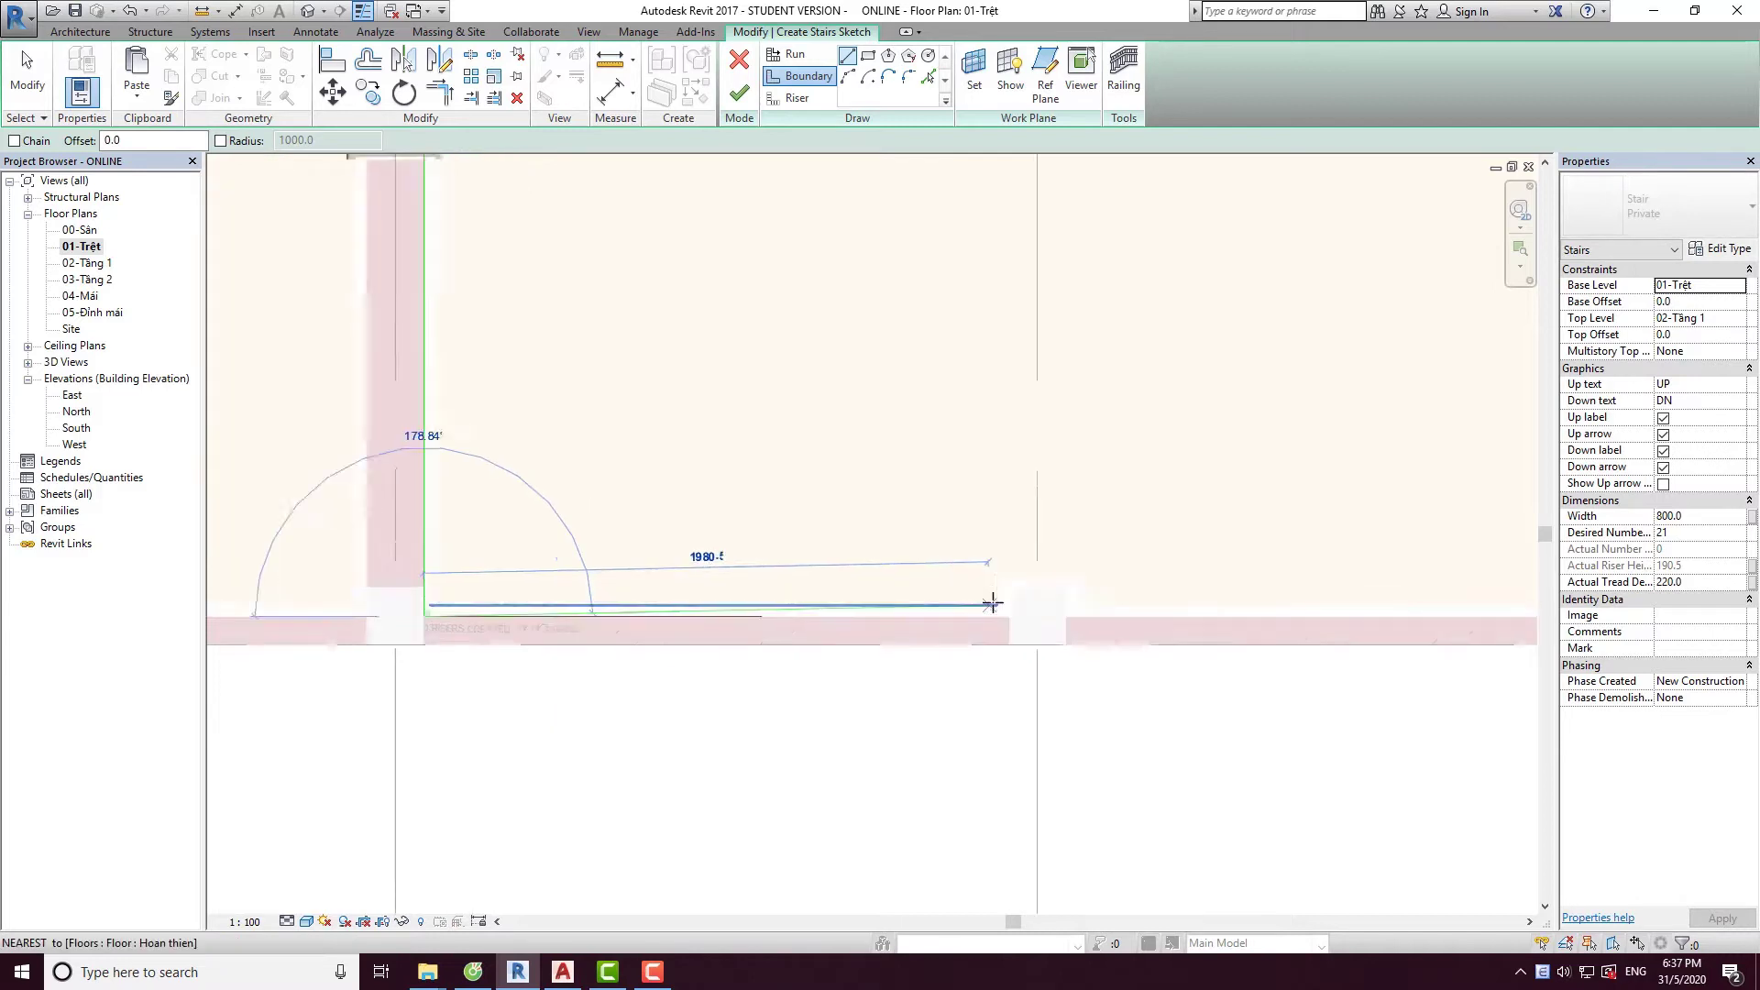
{"action": "scroll", "coordinate": [993, 603], "scroll_direction": "up", "scroll_amount": 2}
{"action": "left_click", "coordinate": [1031, 637]}
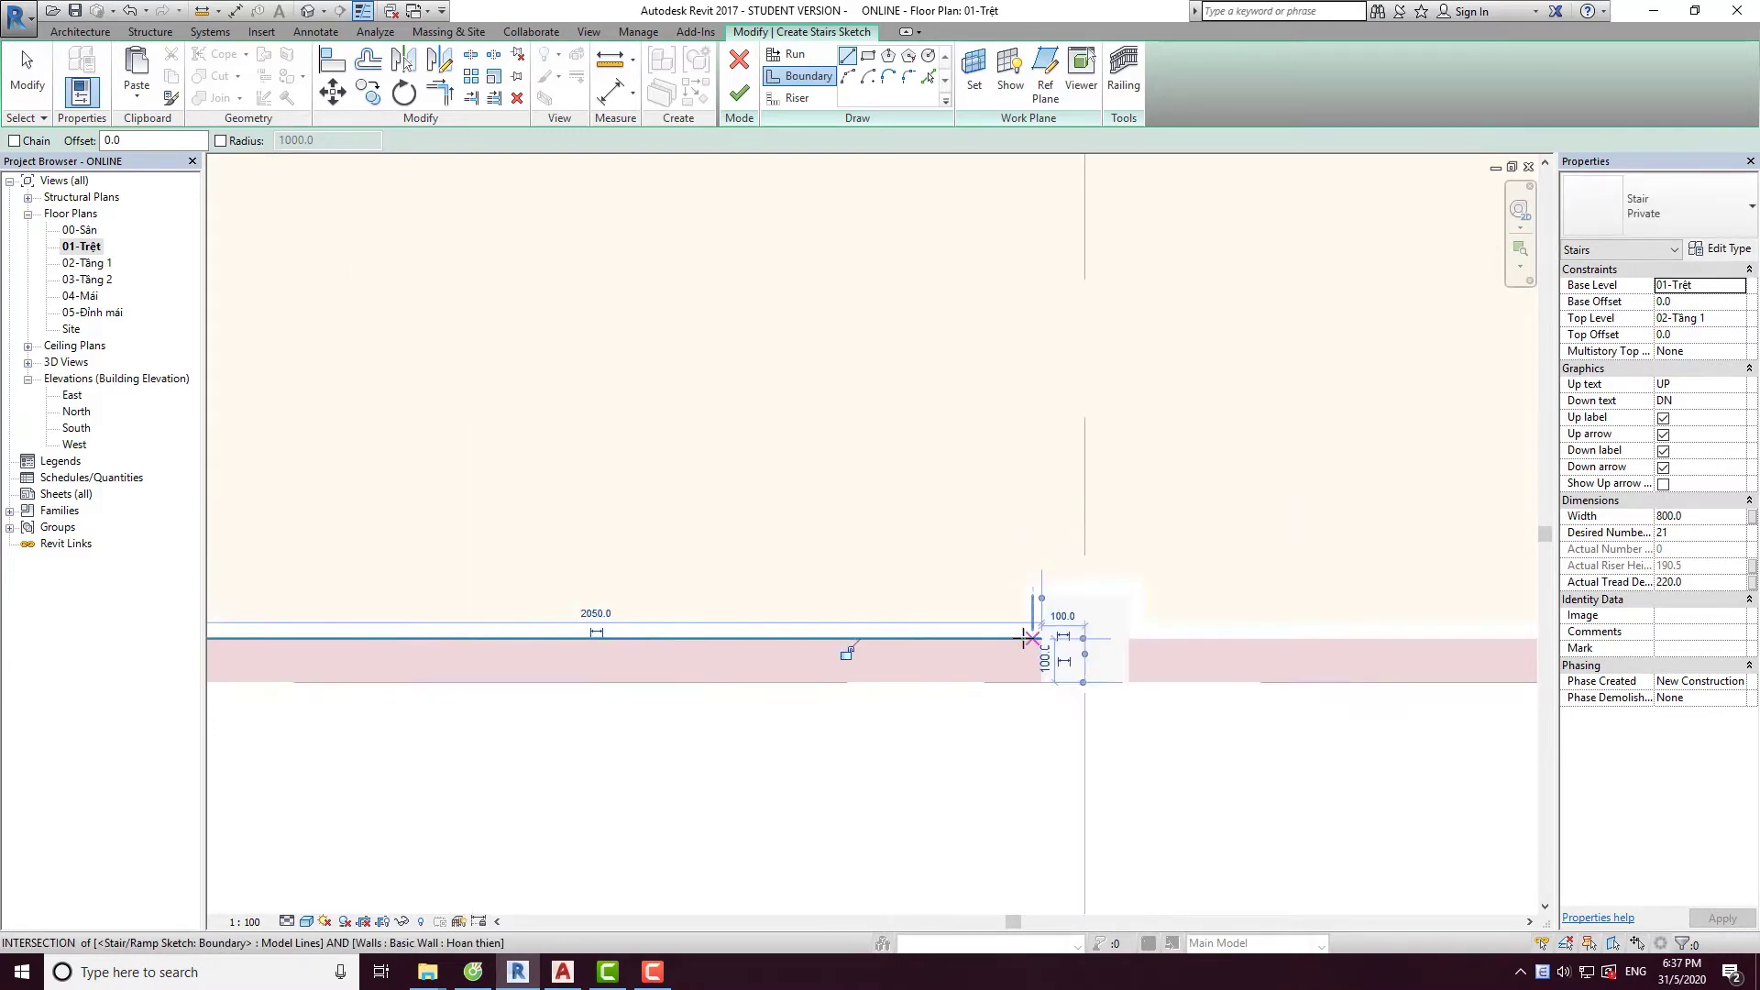
{"action": "scroll", "coordinate": [1031, 638], "scroll_direction": "down", "scroll_amount": 2}
{"action": "mouse_move", "coordinate": [1018, 538]}
{"action": "middle_mouse_down"}
{"action": "mouse_move", "coordinate": [975, 853]}
{"action": "mouse_move", "coordinate": [1015, 660]}
{"action": "middle_mouse_up"}
{"action": "key", "text": "Escape"}
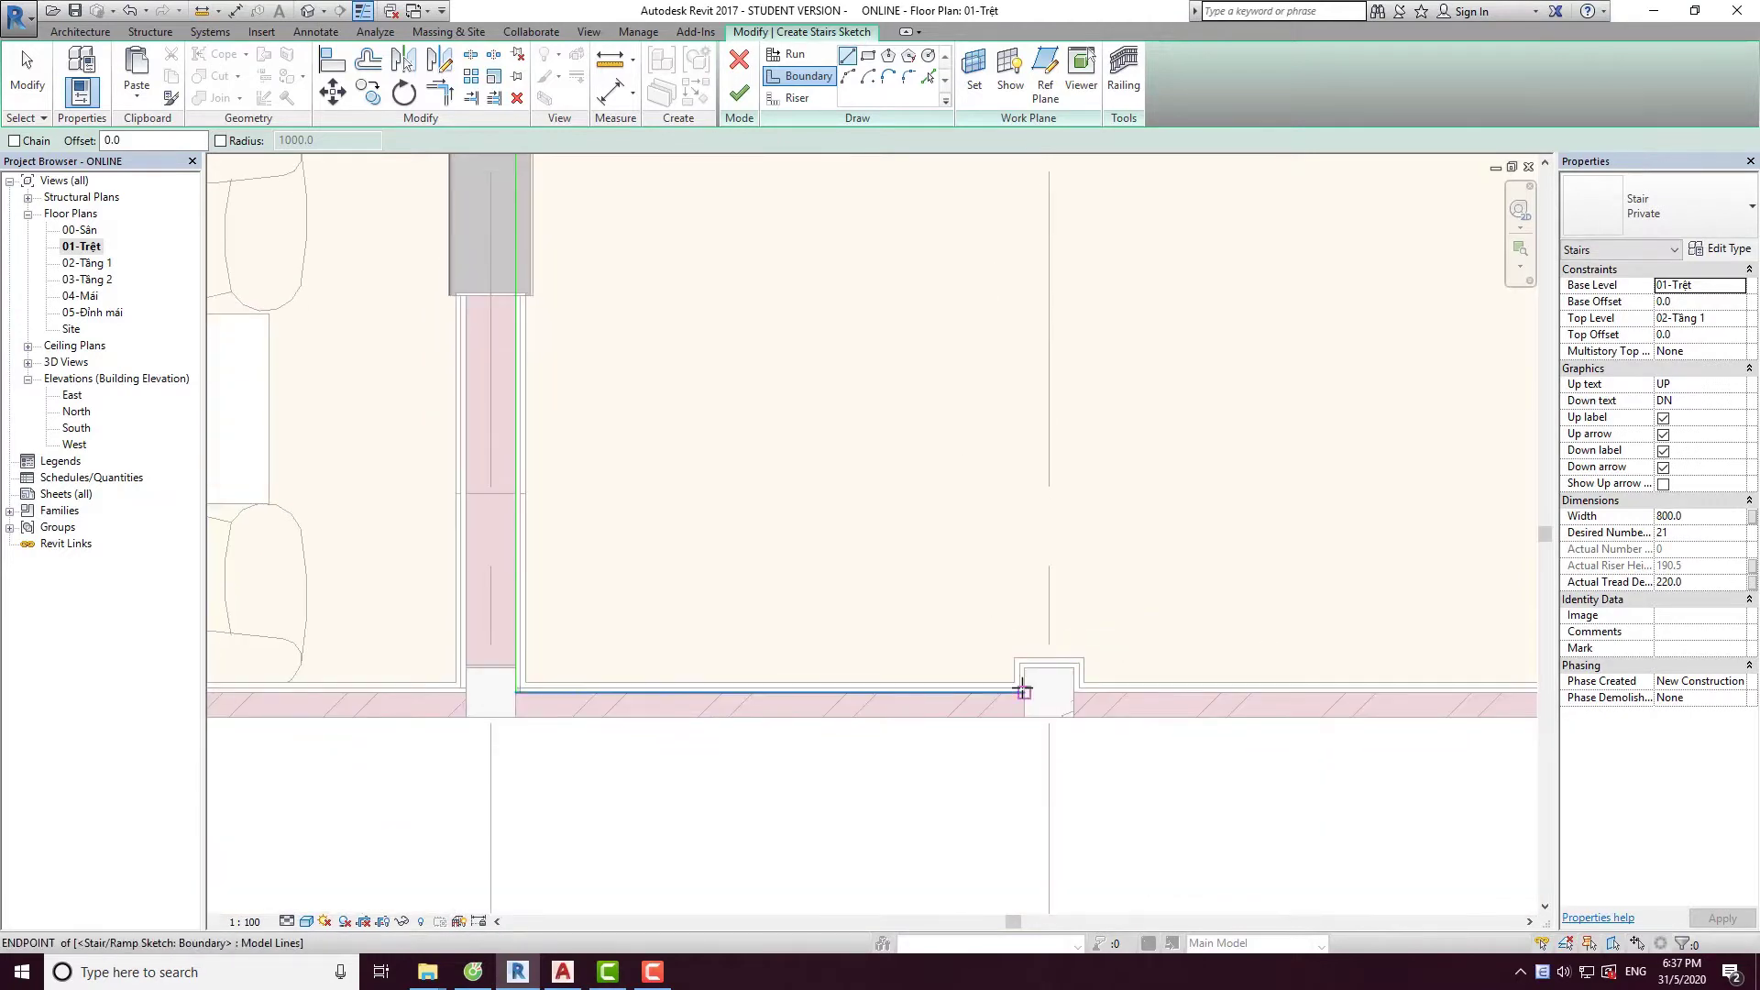
Draw the right boundary line up the right wall, completing the outline.
{"action": "left_click", "coordinate": [1023, 691]}
{"action": "middle_click_drag", "start_coordinate": [1014, 486], "coordinate": [981, 820]}
{"action": "left_click", "coordinate": [991, 318]}
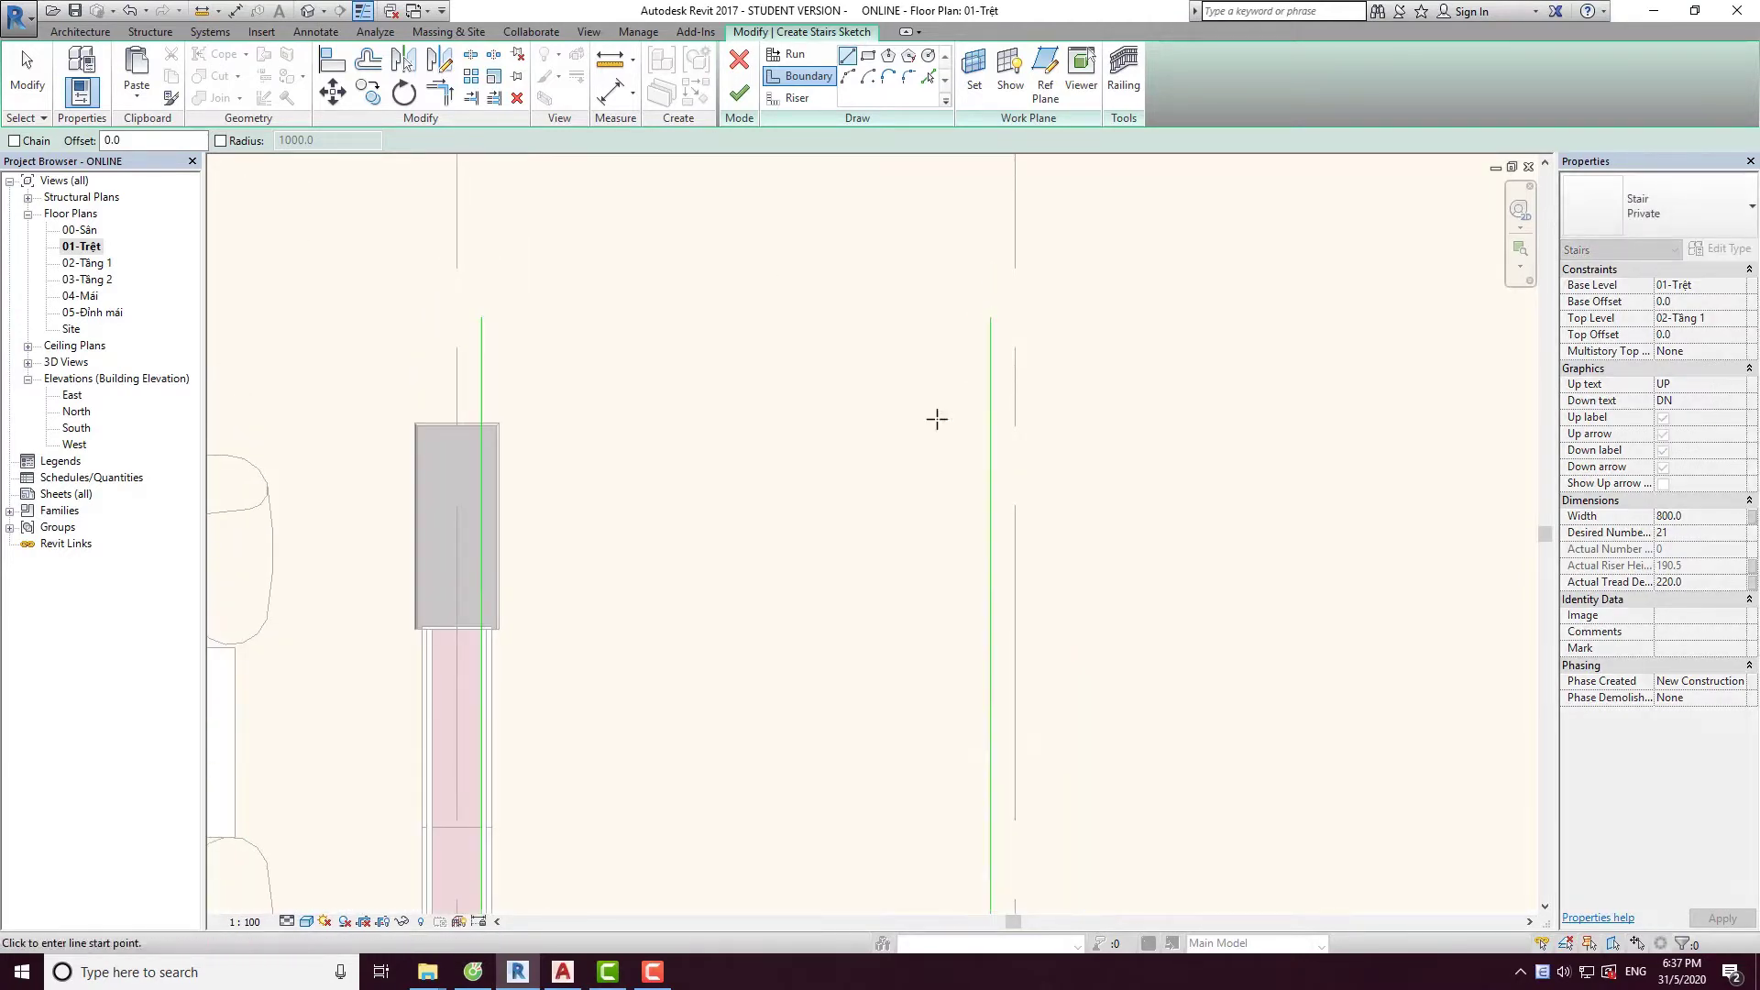
{"action": "middle_click_drag", "start_coordinate": [937, 419], "coordinate": [944, 217]}
{"action": "key", "text": "Escape"}
{"action": "key", "text": "Escape"}
Copy the left boundary line 900 mm to the right.
{"action": "left_click", "coordinate": [515, 558]}
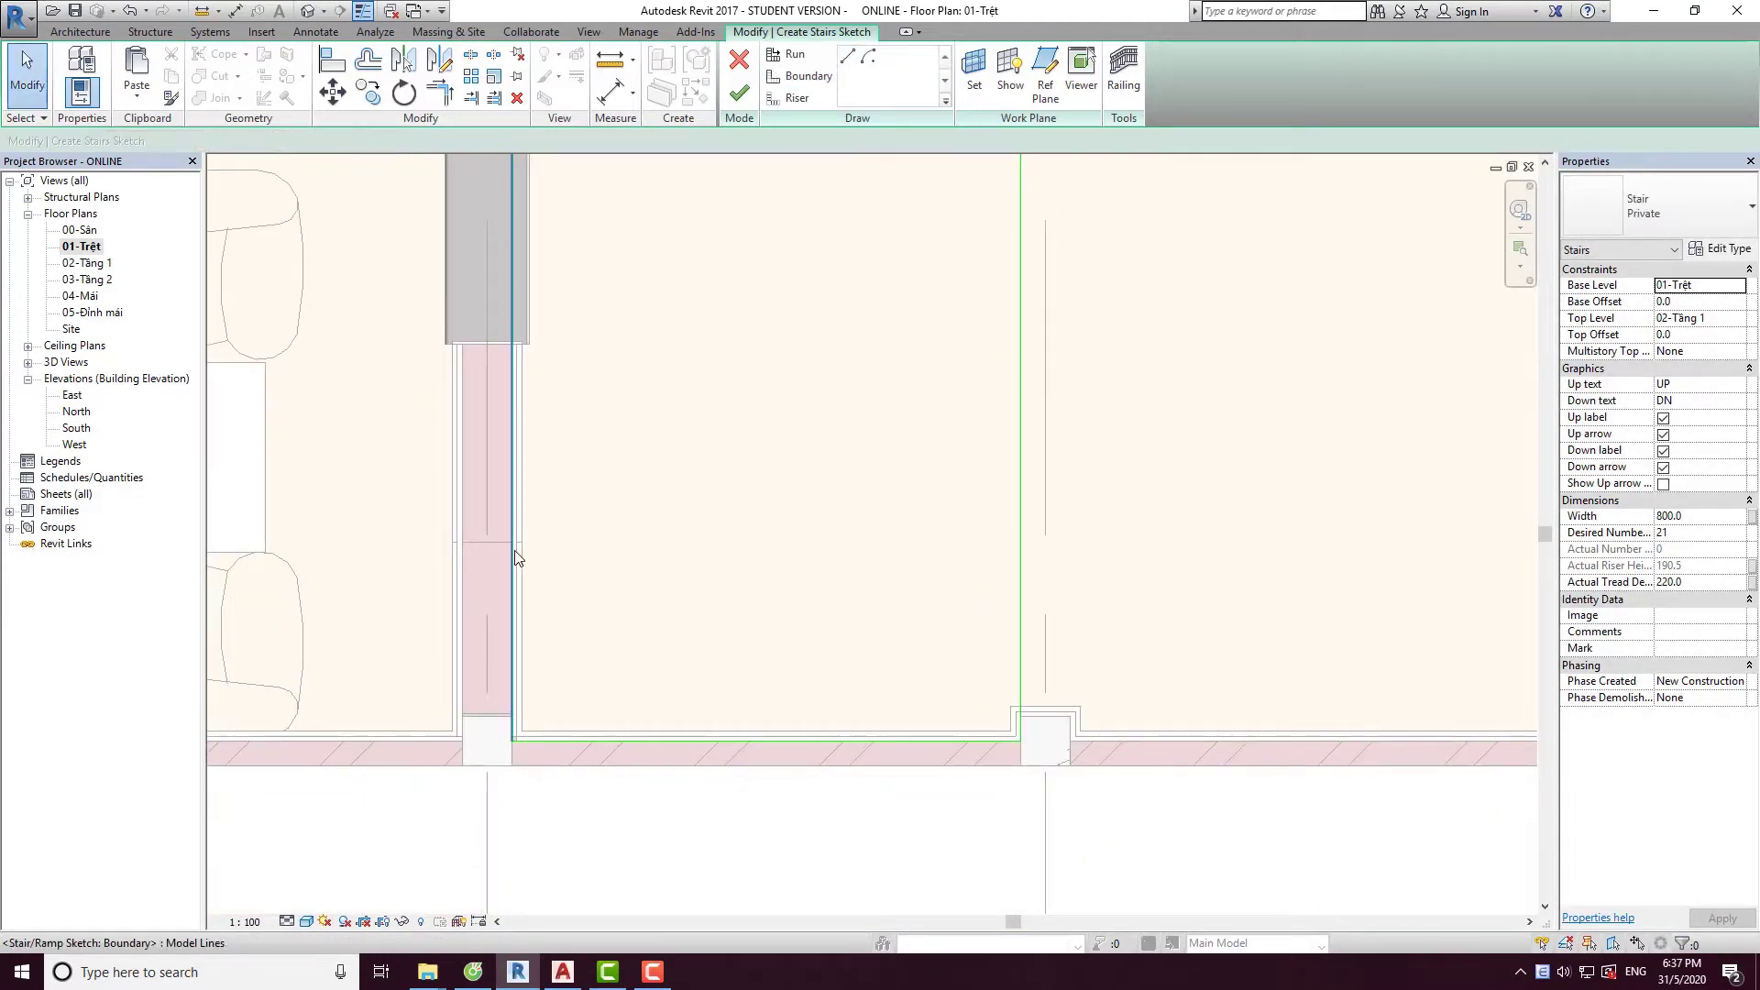
{"action": "key", "text": "c"}
{"action": "key", "text": "o"}
{"action": "left_click", "coordinate": [567, 507]}
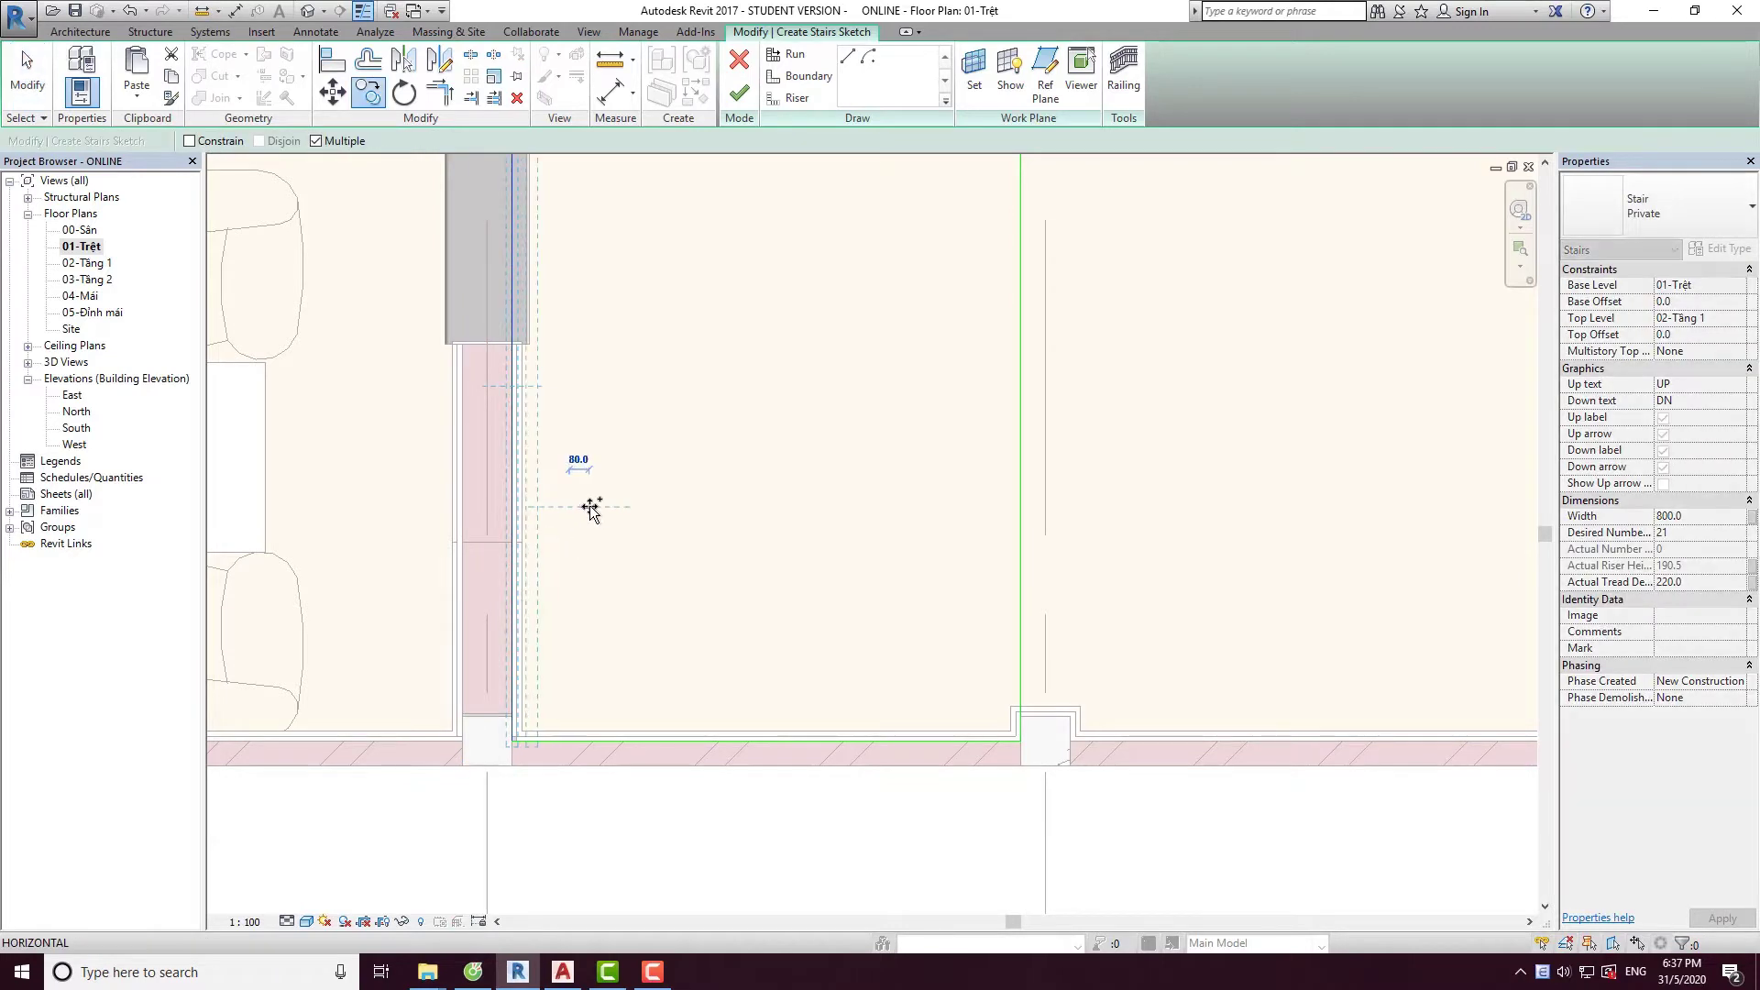
{"action": "type", "text": "900"}
{"action": "key", "text": "Return"}
{"action": "key", "text": "Escape"}
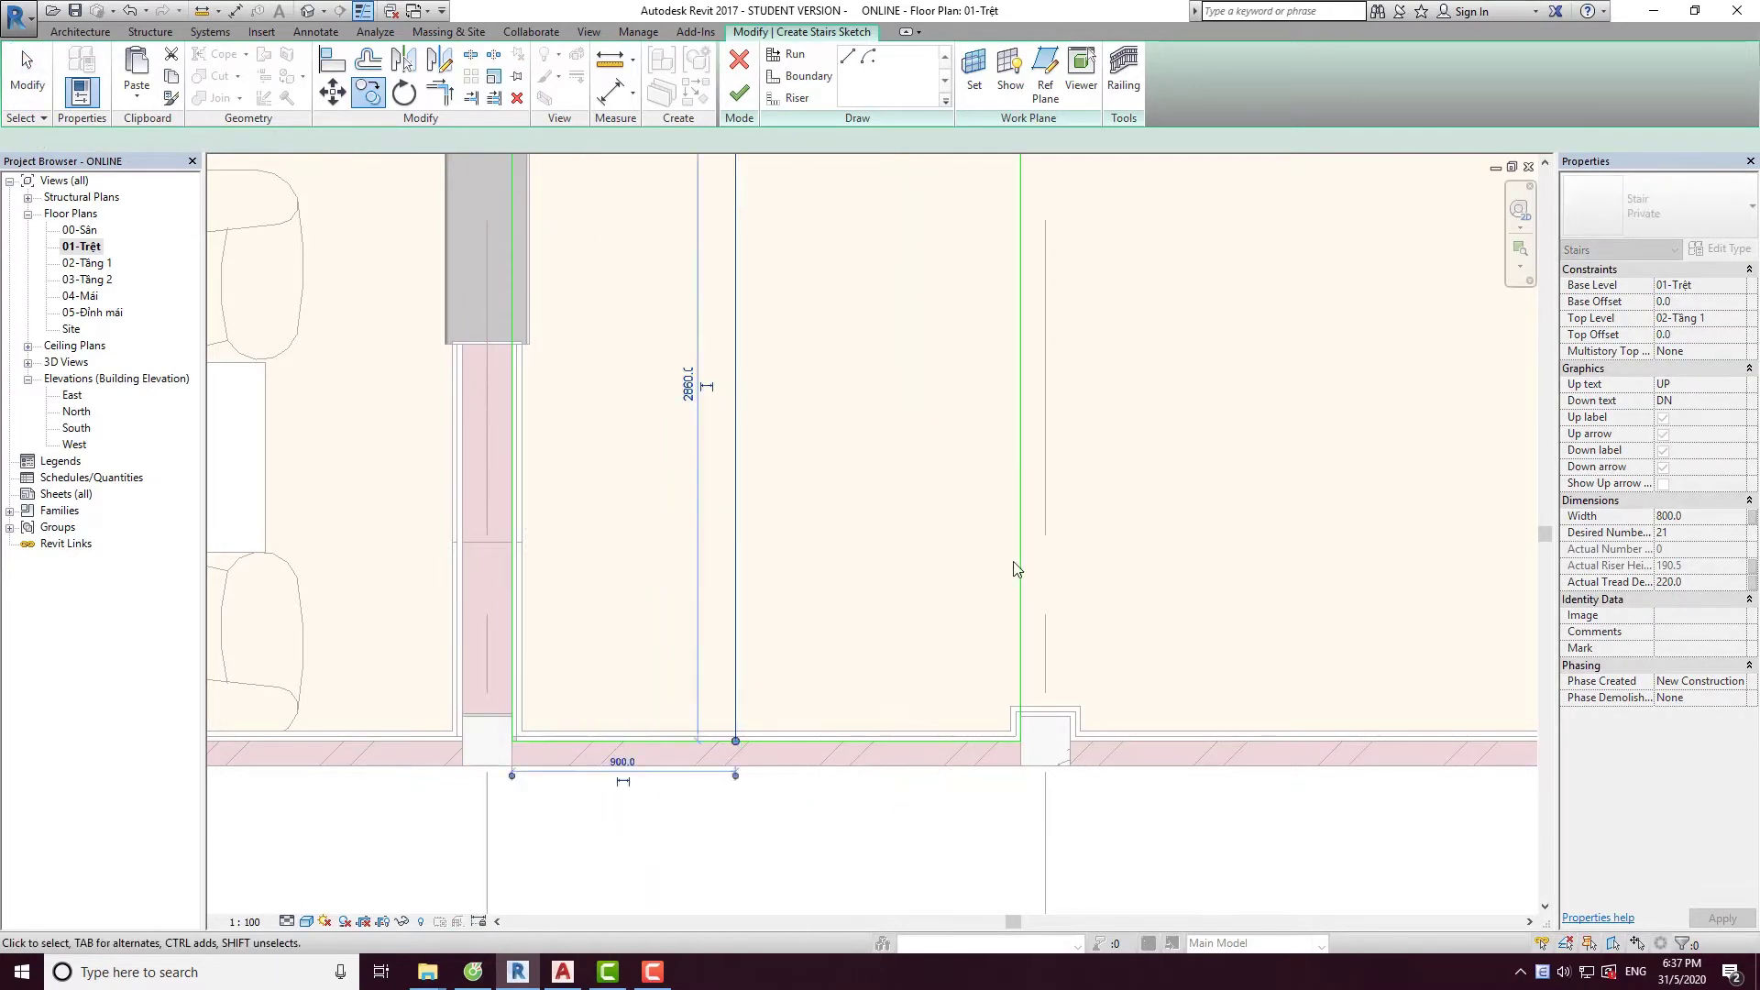
Copy the right boundary line 900 mm to the left.
{"action": "left_click", "coordinate": [1018, 568]}
{"action": "key", "text": "c"}
{"action": "key", "text": "o"}
{"action": "left_click", "coordinate": [977, 502]}
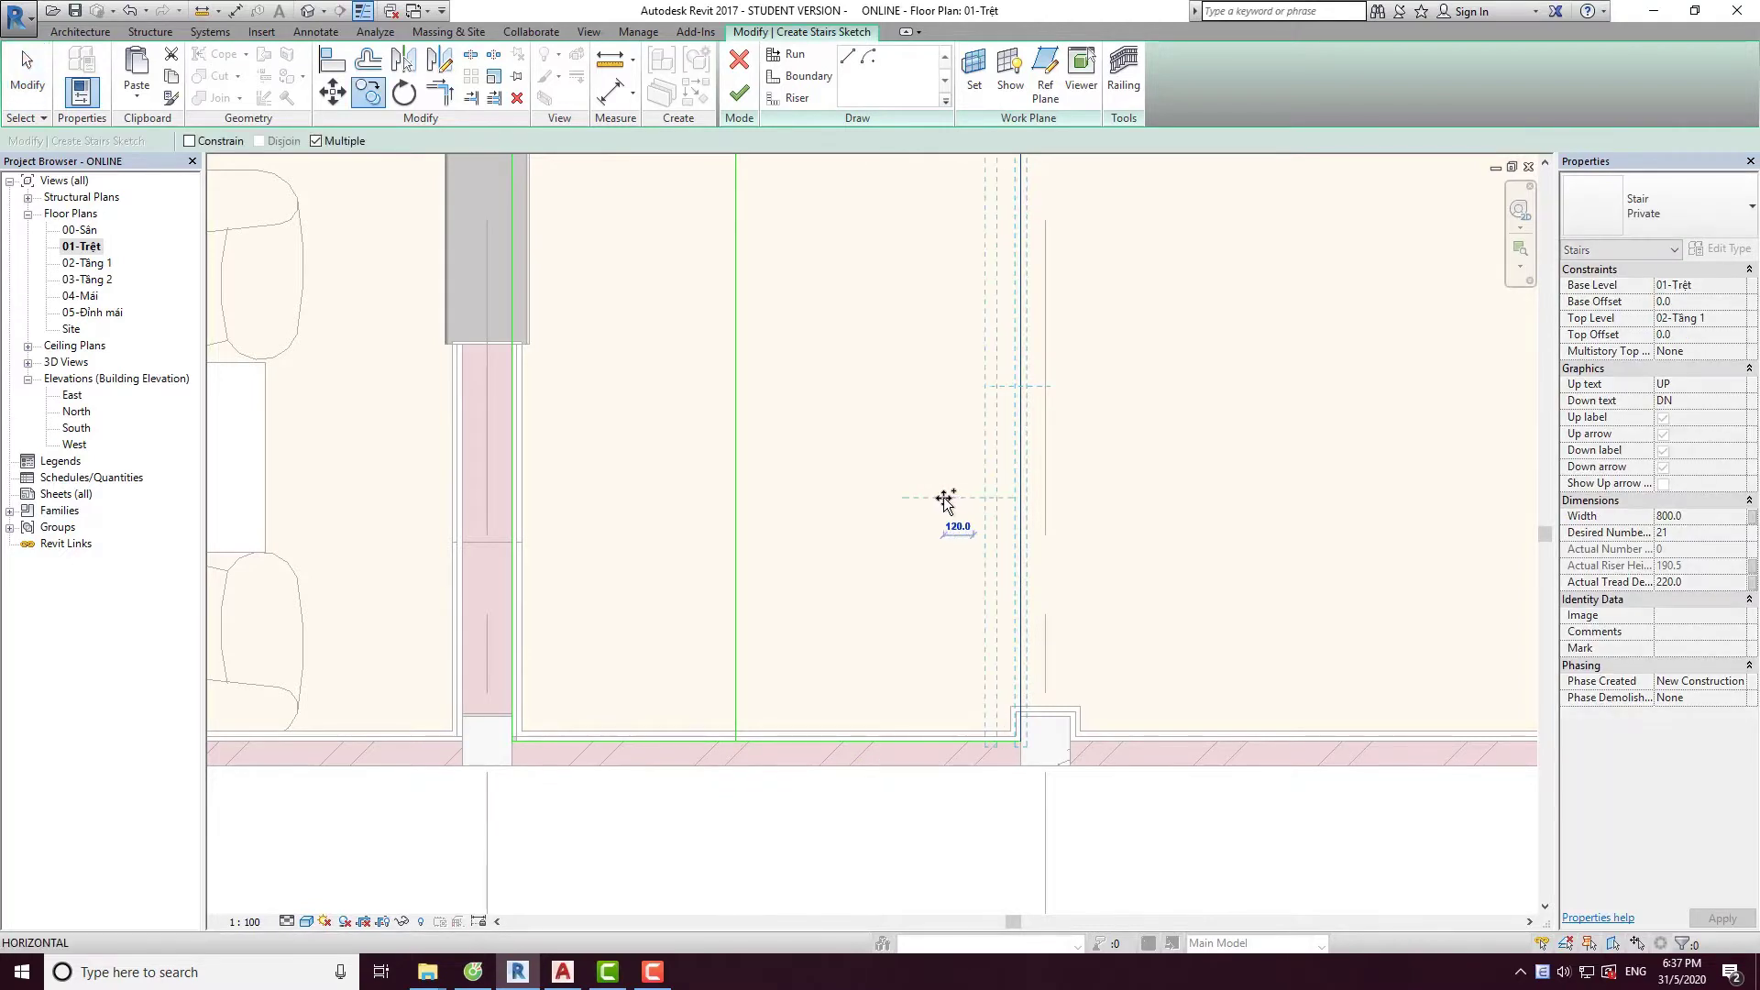
{"action": "type", "text": "900"}
{"action": "key", "text": "Return"}
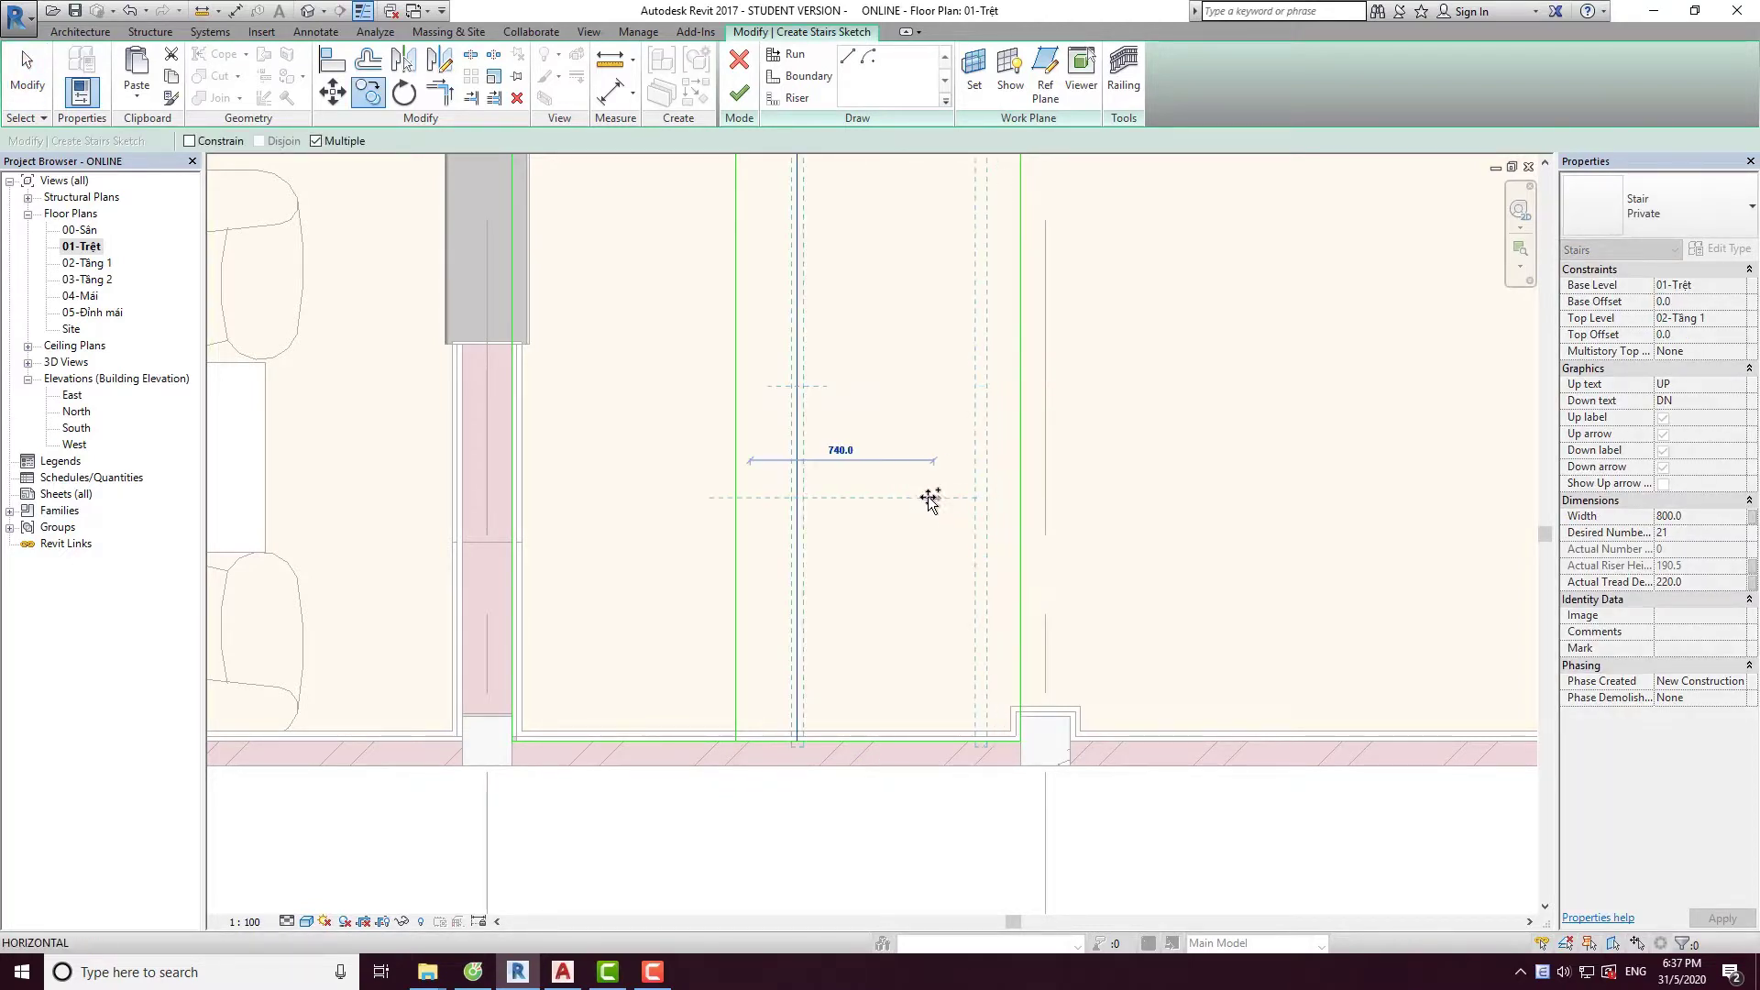
Copy the bottom boundary line 900 mm upward.
{"action": "key", "text": "Escape"}
{"action": "left_click", "coordinate": [702, 741]}
{"action": "key", "text": "o"}
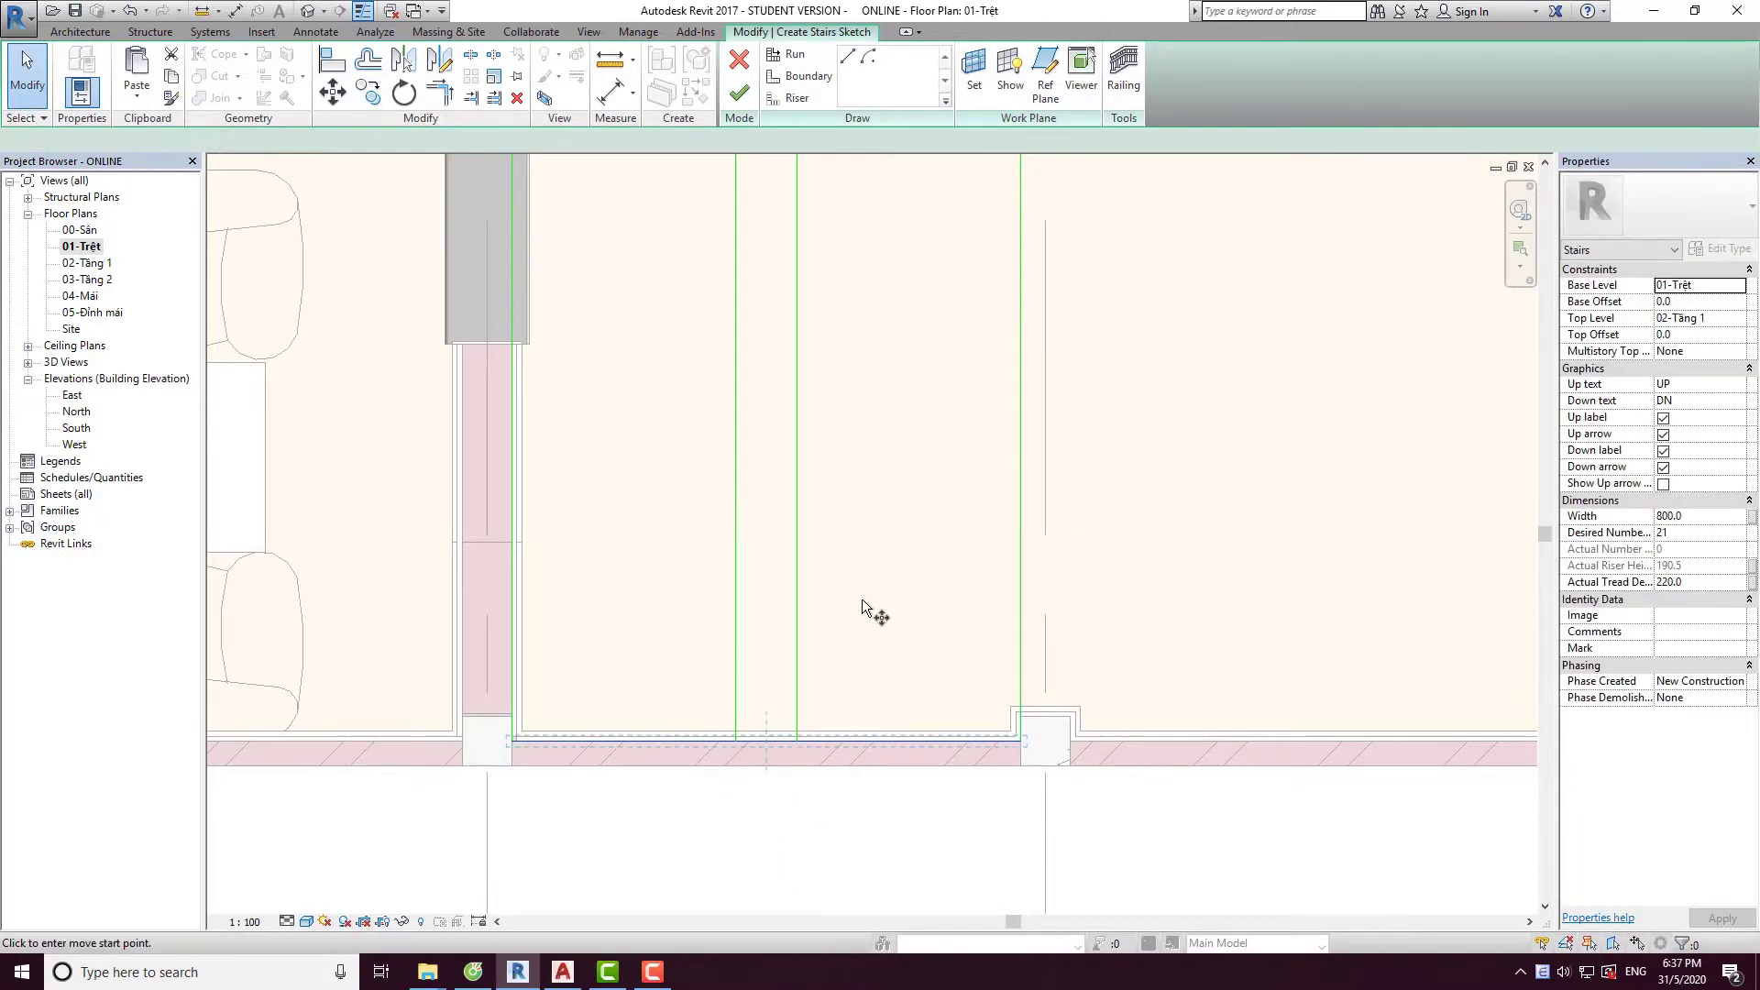
{"action": "left_click", "coordinate": [862, 602]}
{"action": "key", "text": "Return"}
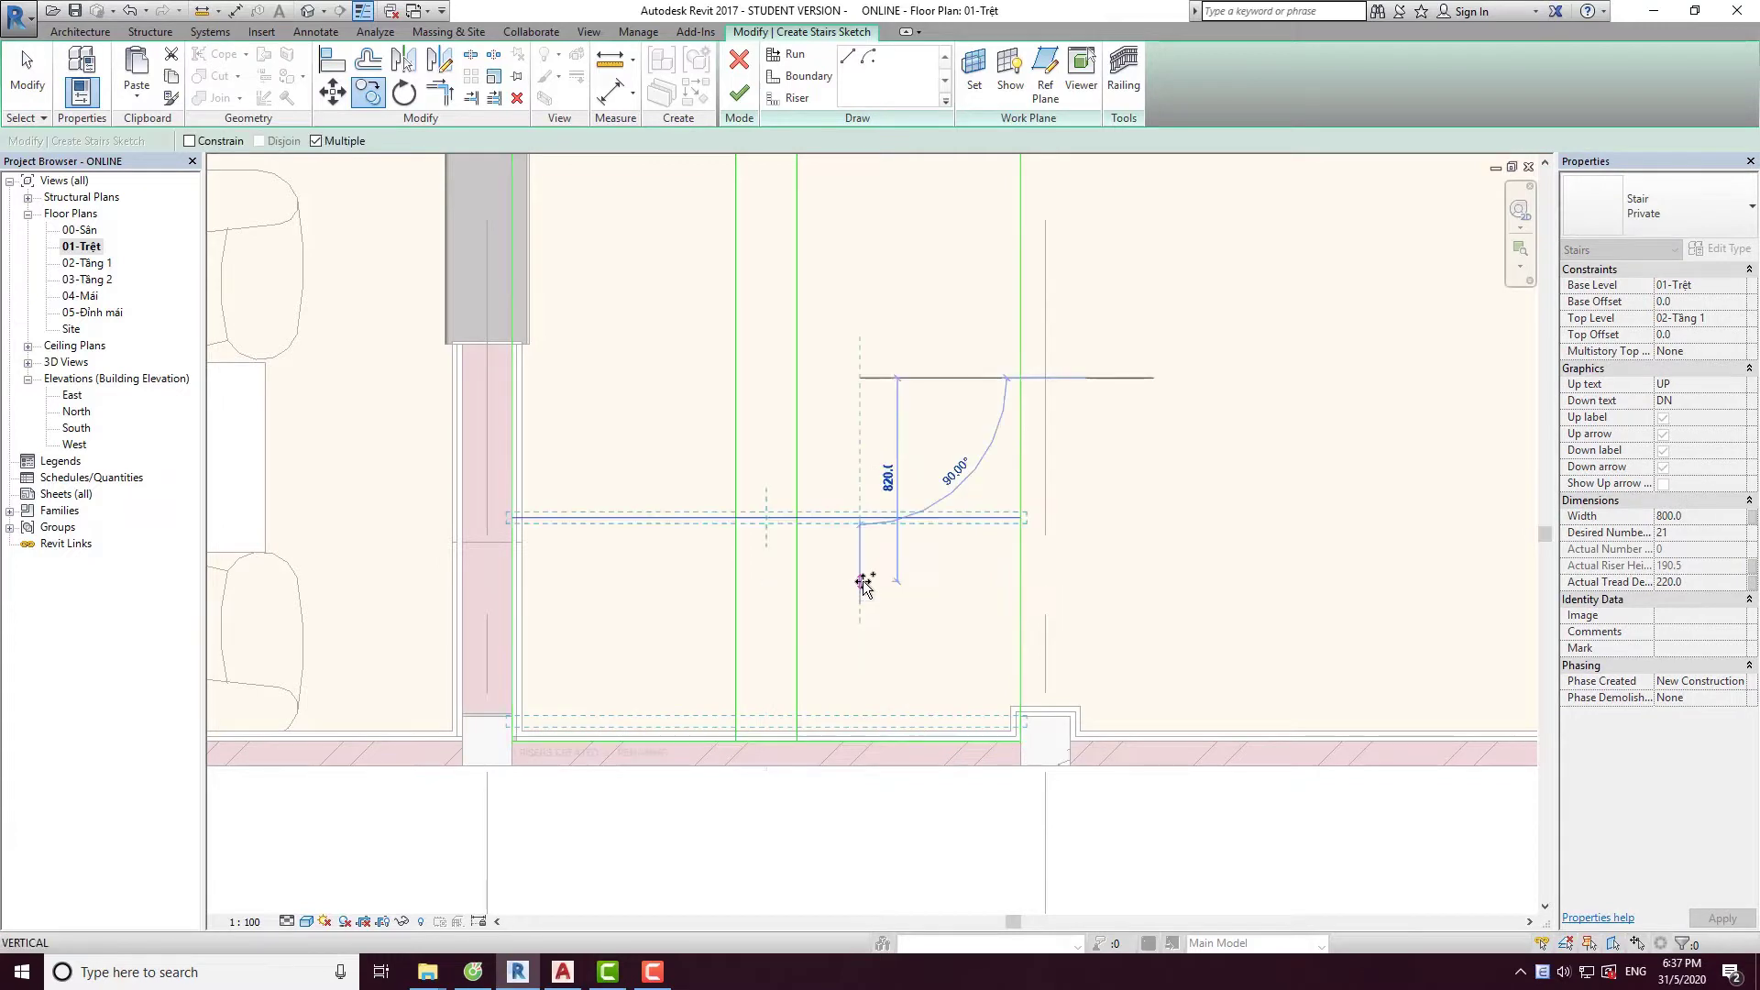
Trim the inner lines into corners to close the narrow central outline.
{"action": "key", "text": "Escape"}
{"action": "key", "text": "t"}
{"action": "key", "text": "r"}
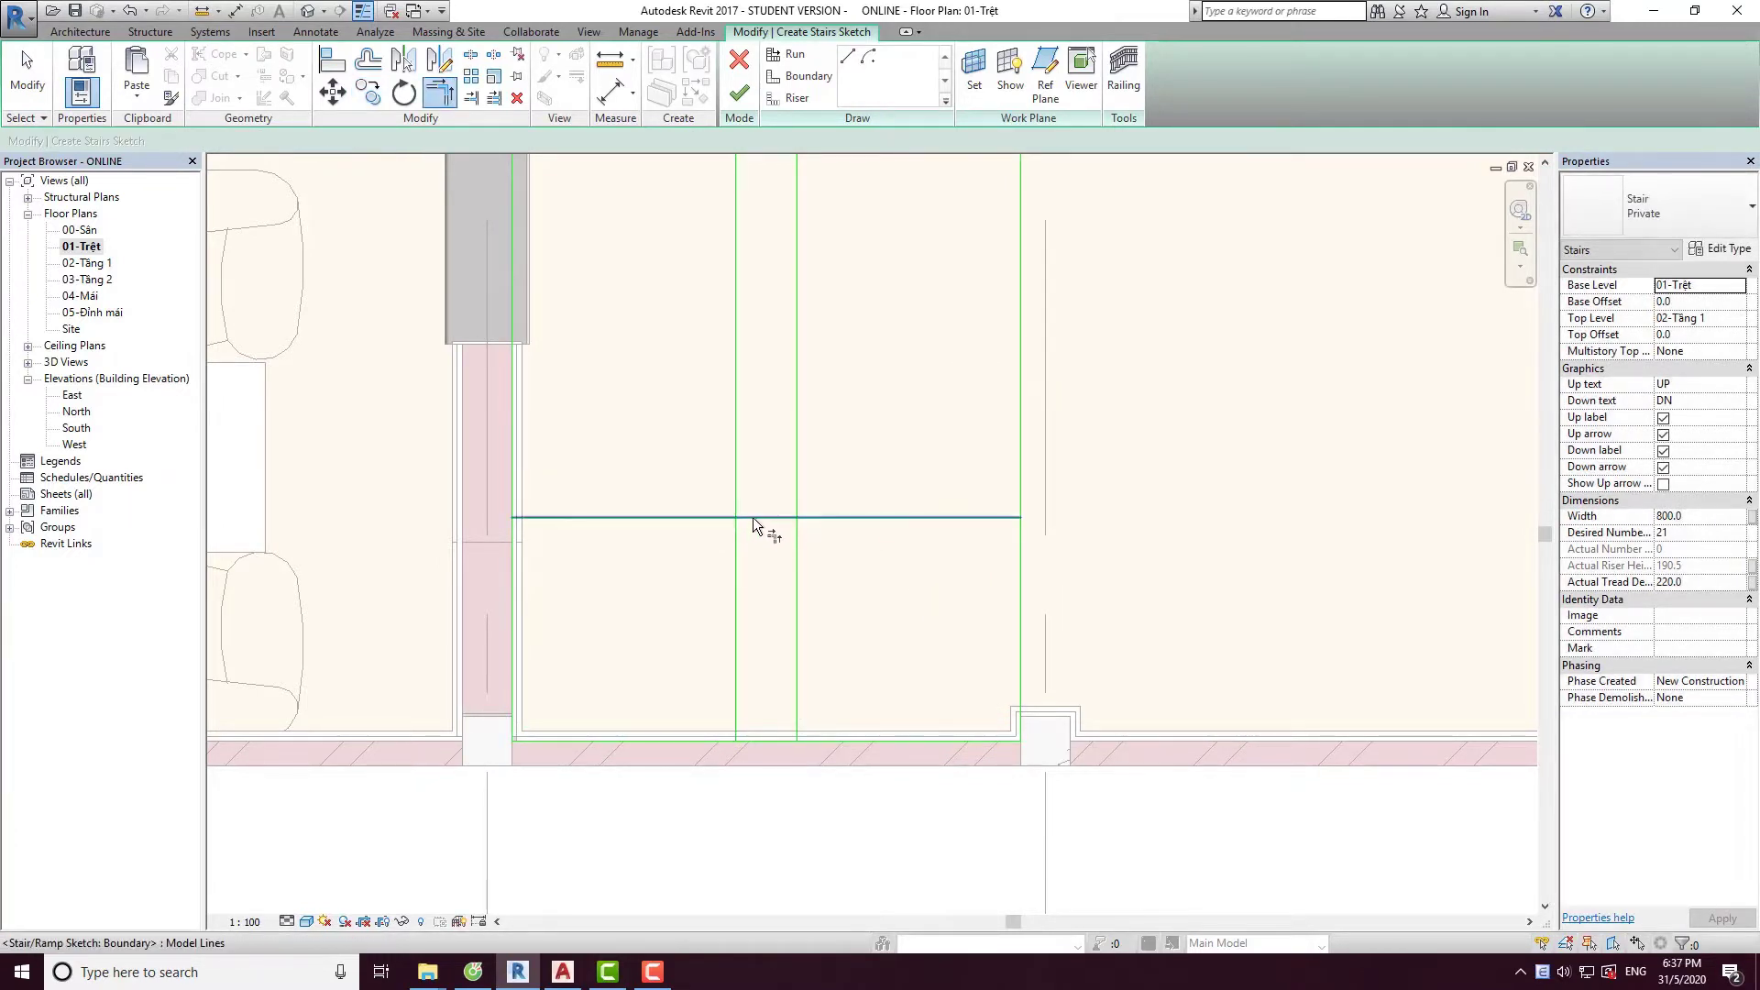
{"action": "left_click", "coordinate": [752, 517]}
{"action": "left_click", "coordinate": [795, 500]}
{"action": "left_click", "coordinate": [786, 518]}
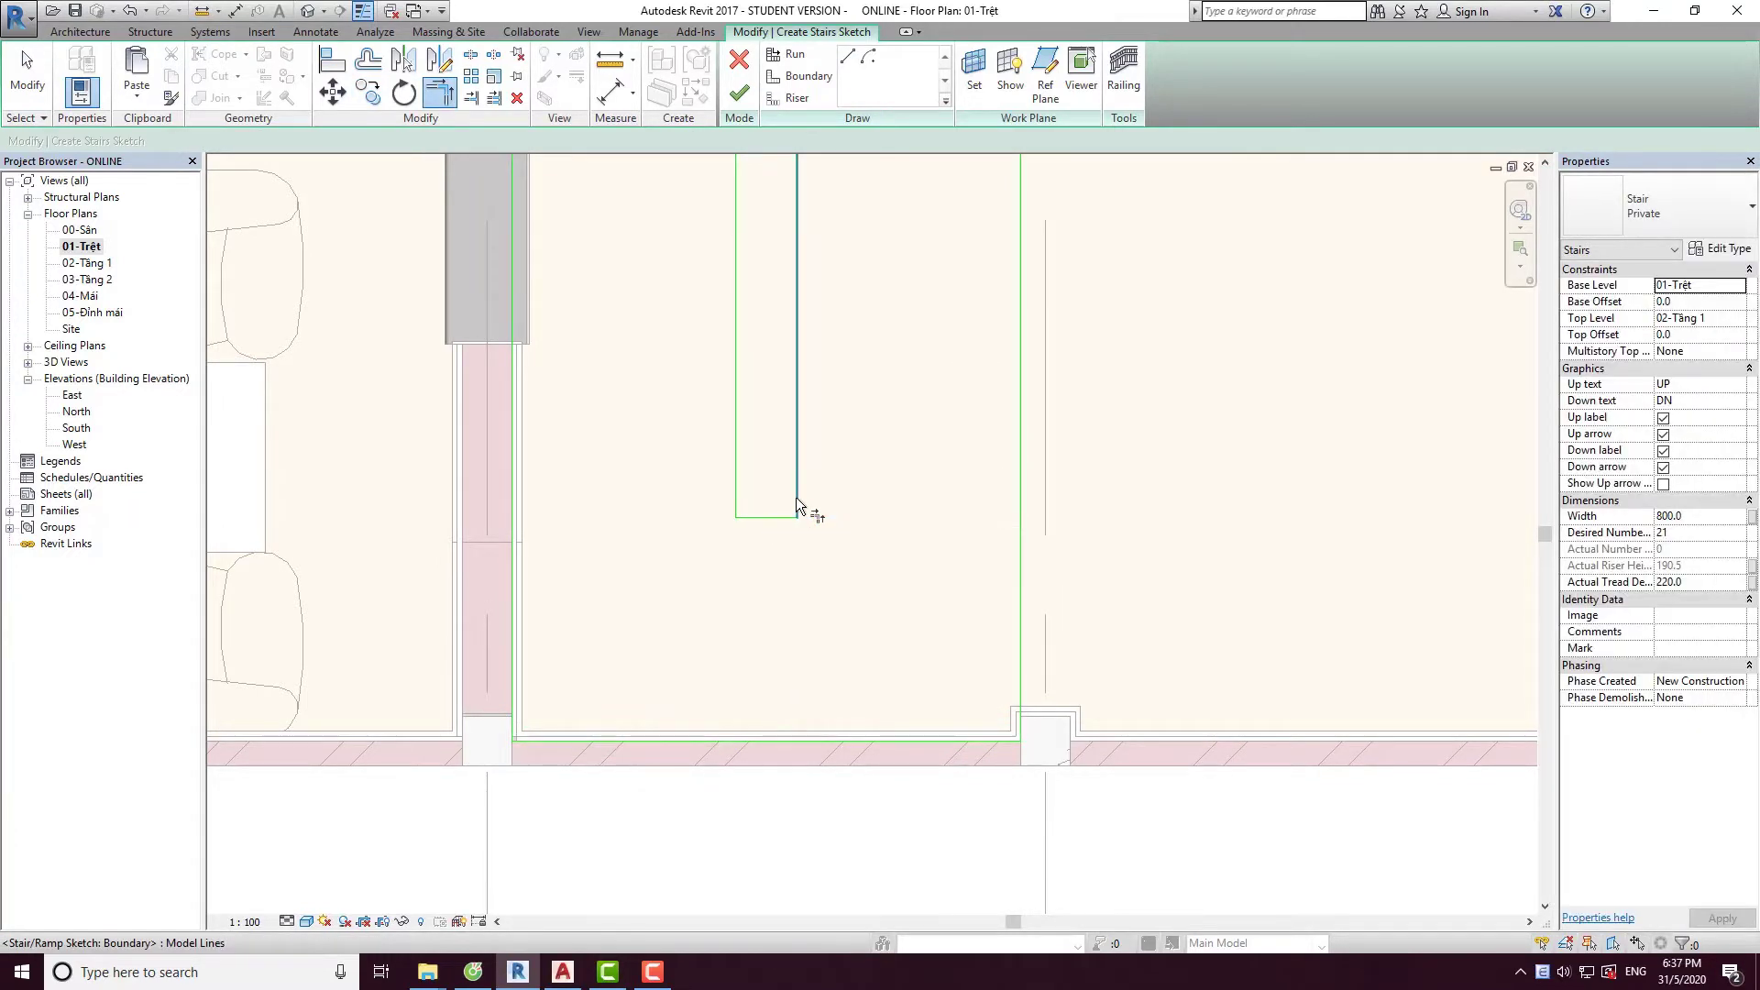
Draw the first riser lines across the right and left runs at the inner corner.
{"action": "left_click", "coordinate": [796, 99]}
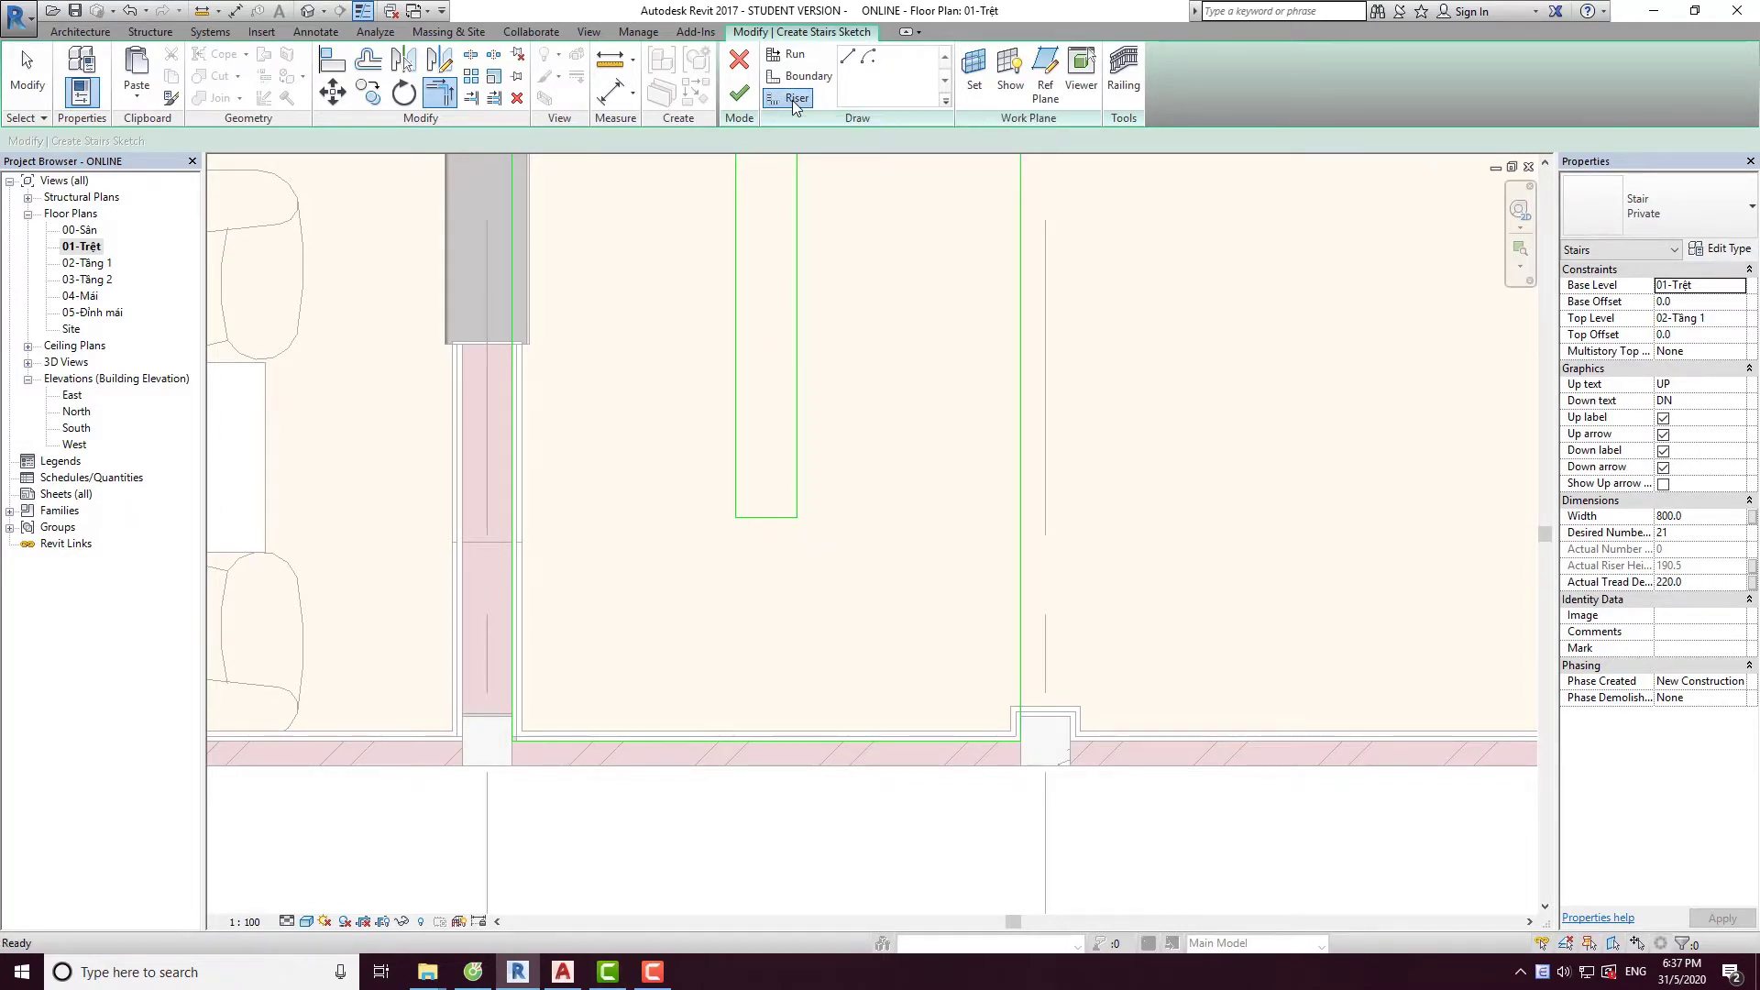
{"action": "left_click", "coordinate": [796, 517]}
{"action": "left_click", "coordinate": [1021, 517]}
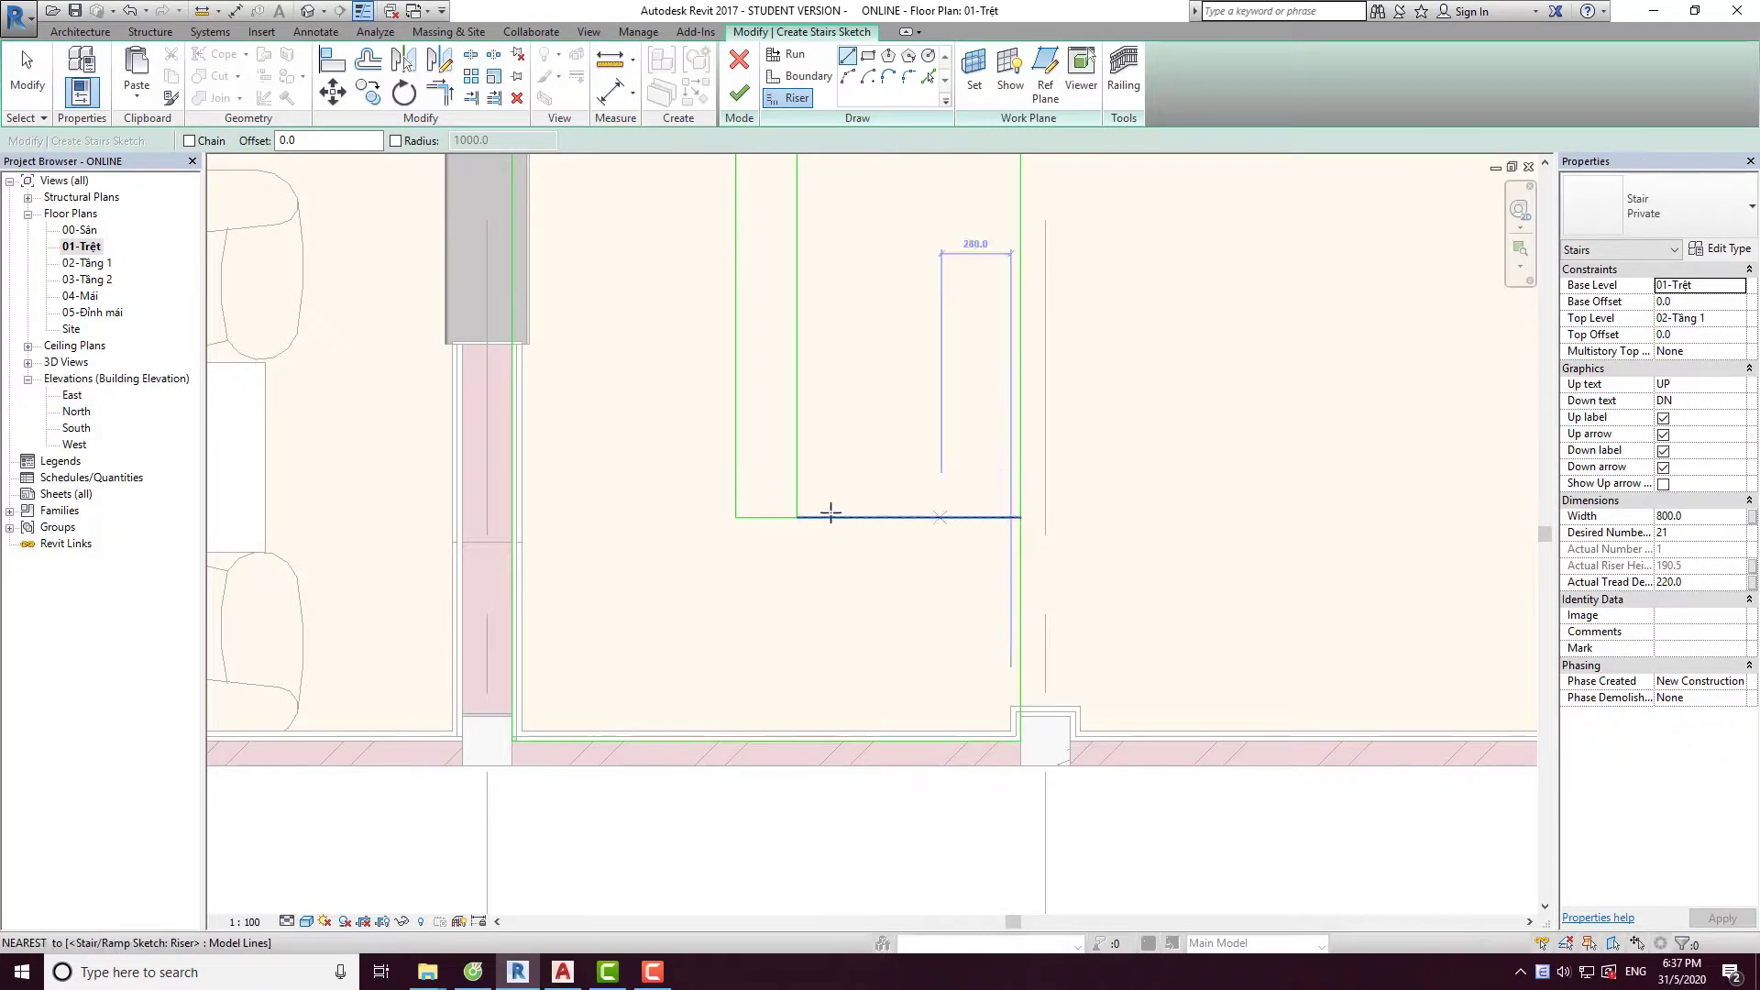
{"action": "left_click", "coordinate": [736, 517]}
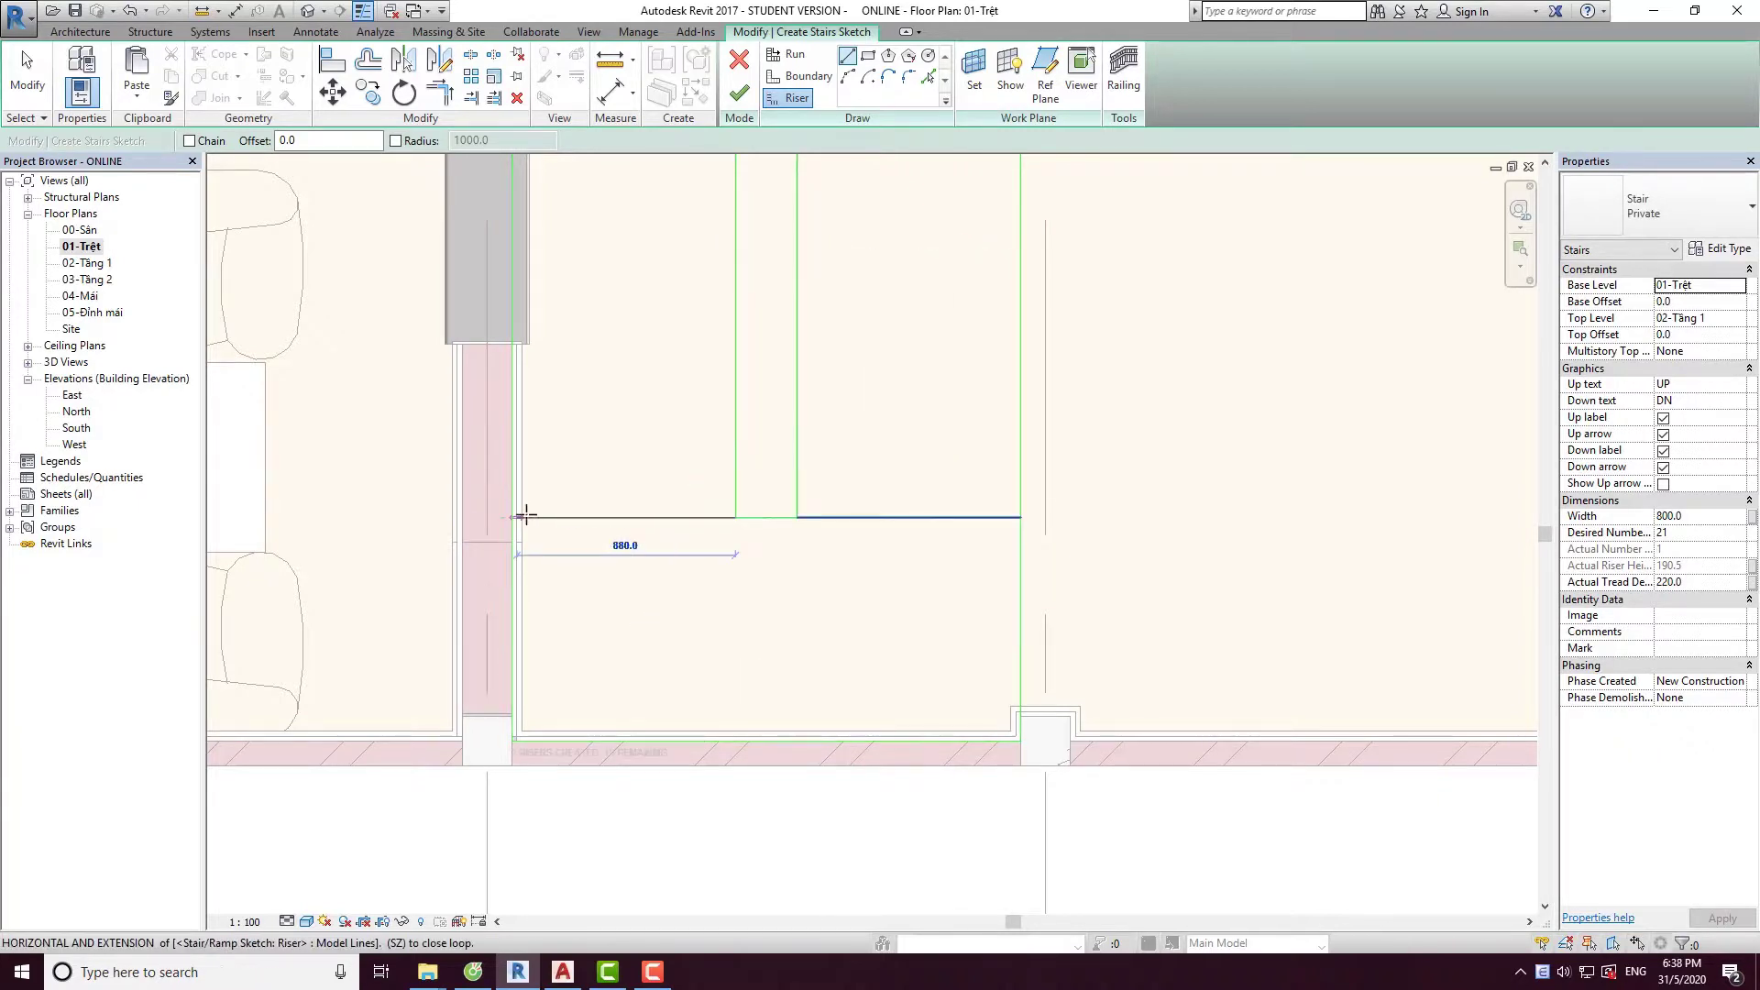
{"action": "left_click", "coordinate": [512, 517]}
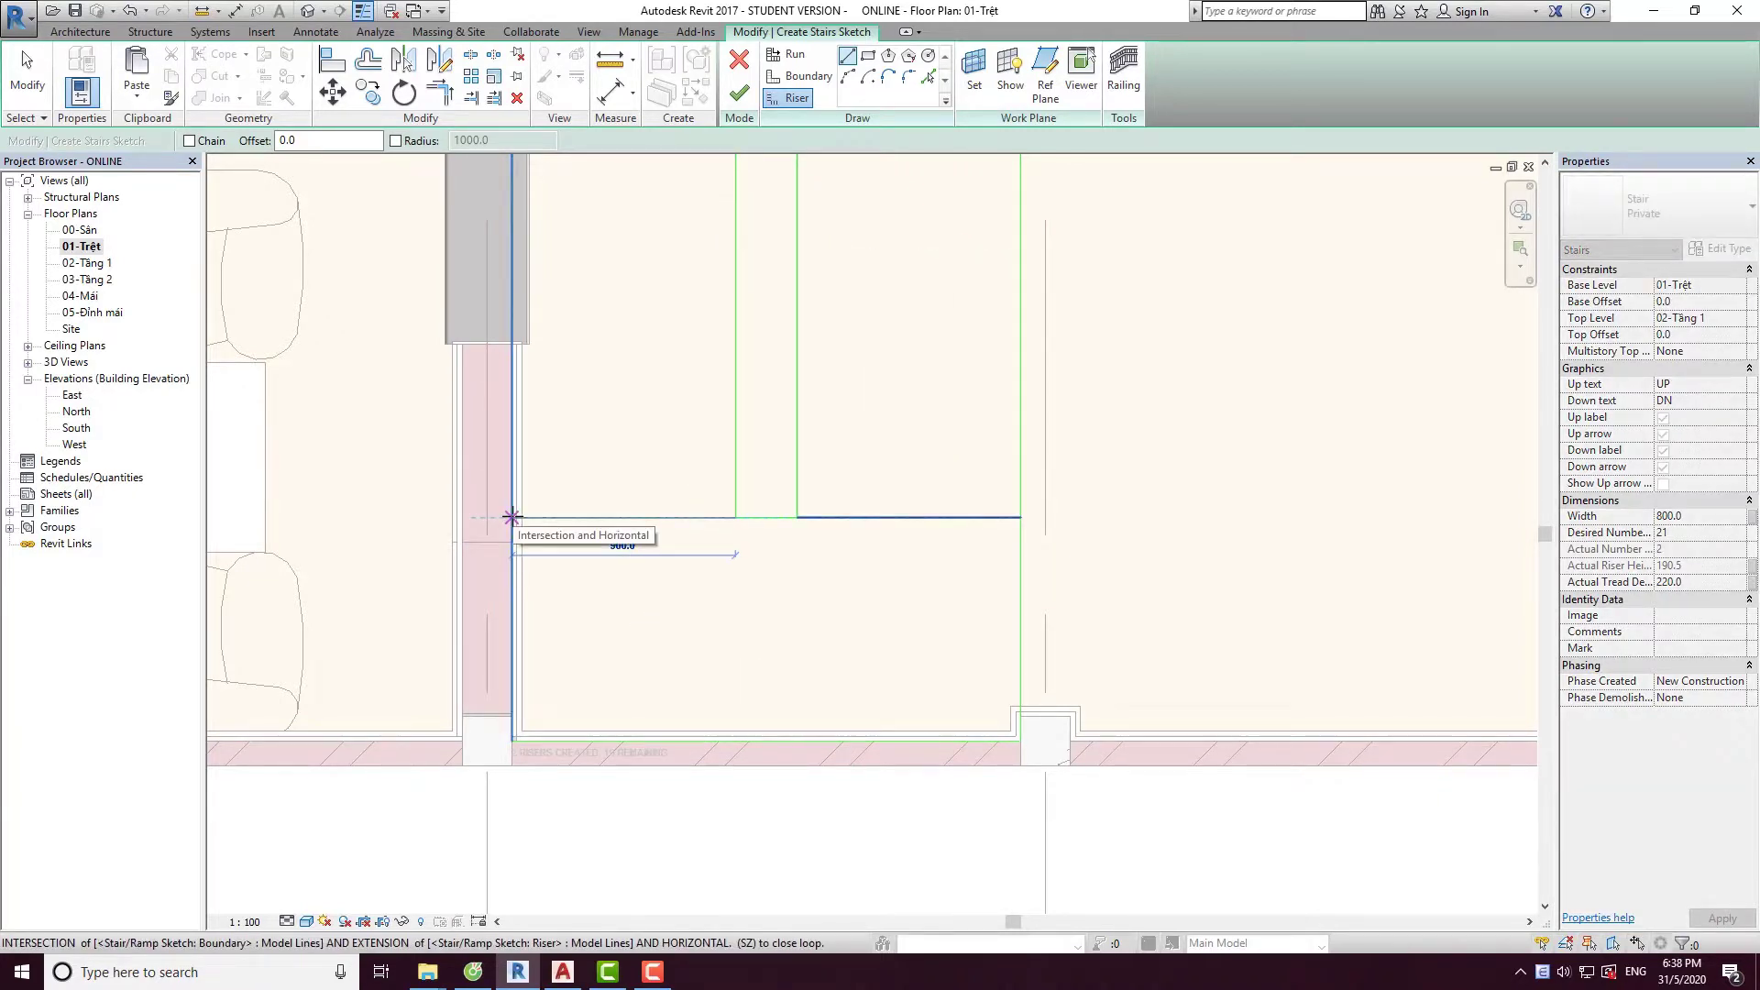
{"action": "left_click", "coordinate": [511, 517]}
{"action": "key", "text": "Escape"}
{"action": "key", "text": "Escape"}
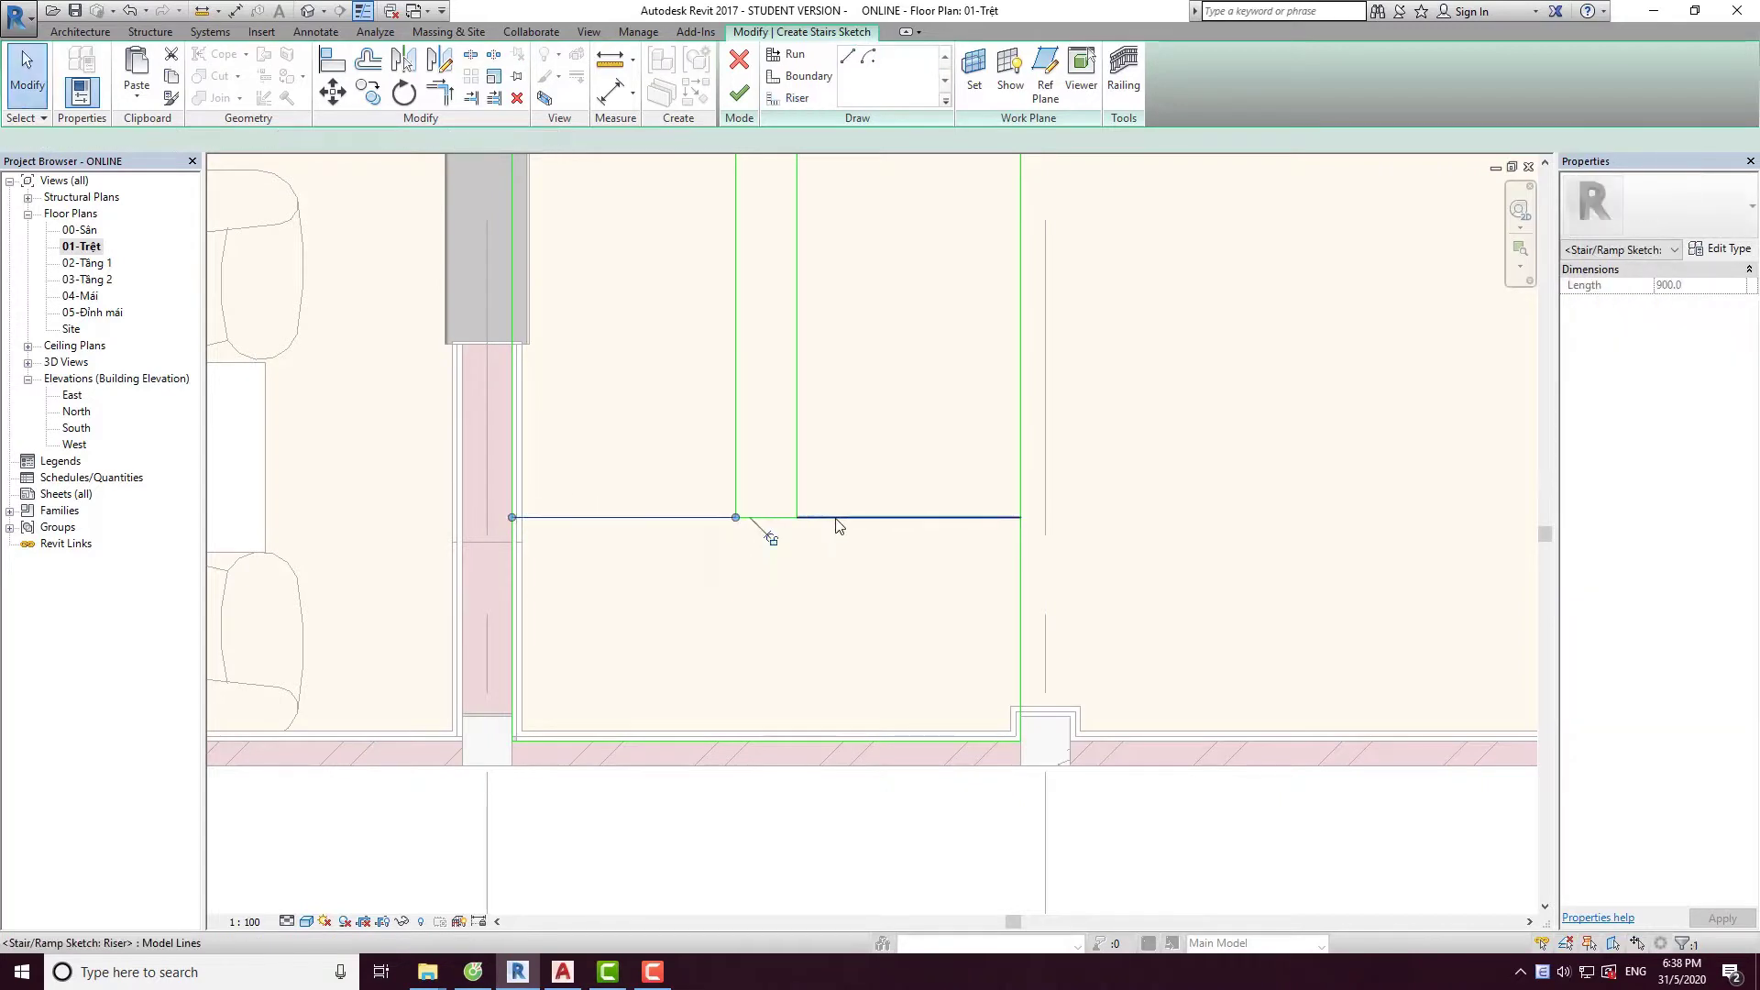
Copy the riser upward 230 mm twice.
{"action": "key", "text": "c"}
{"action": "key", "text": "o"}
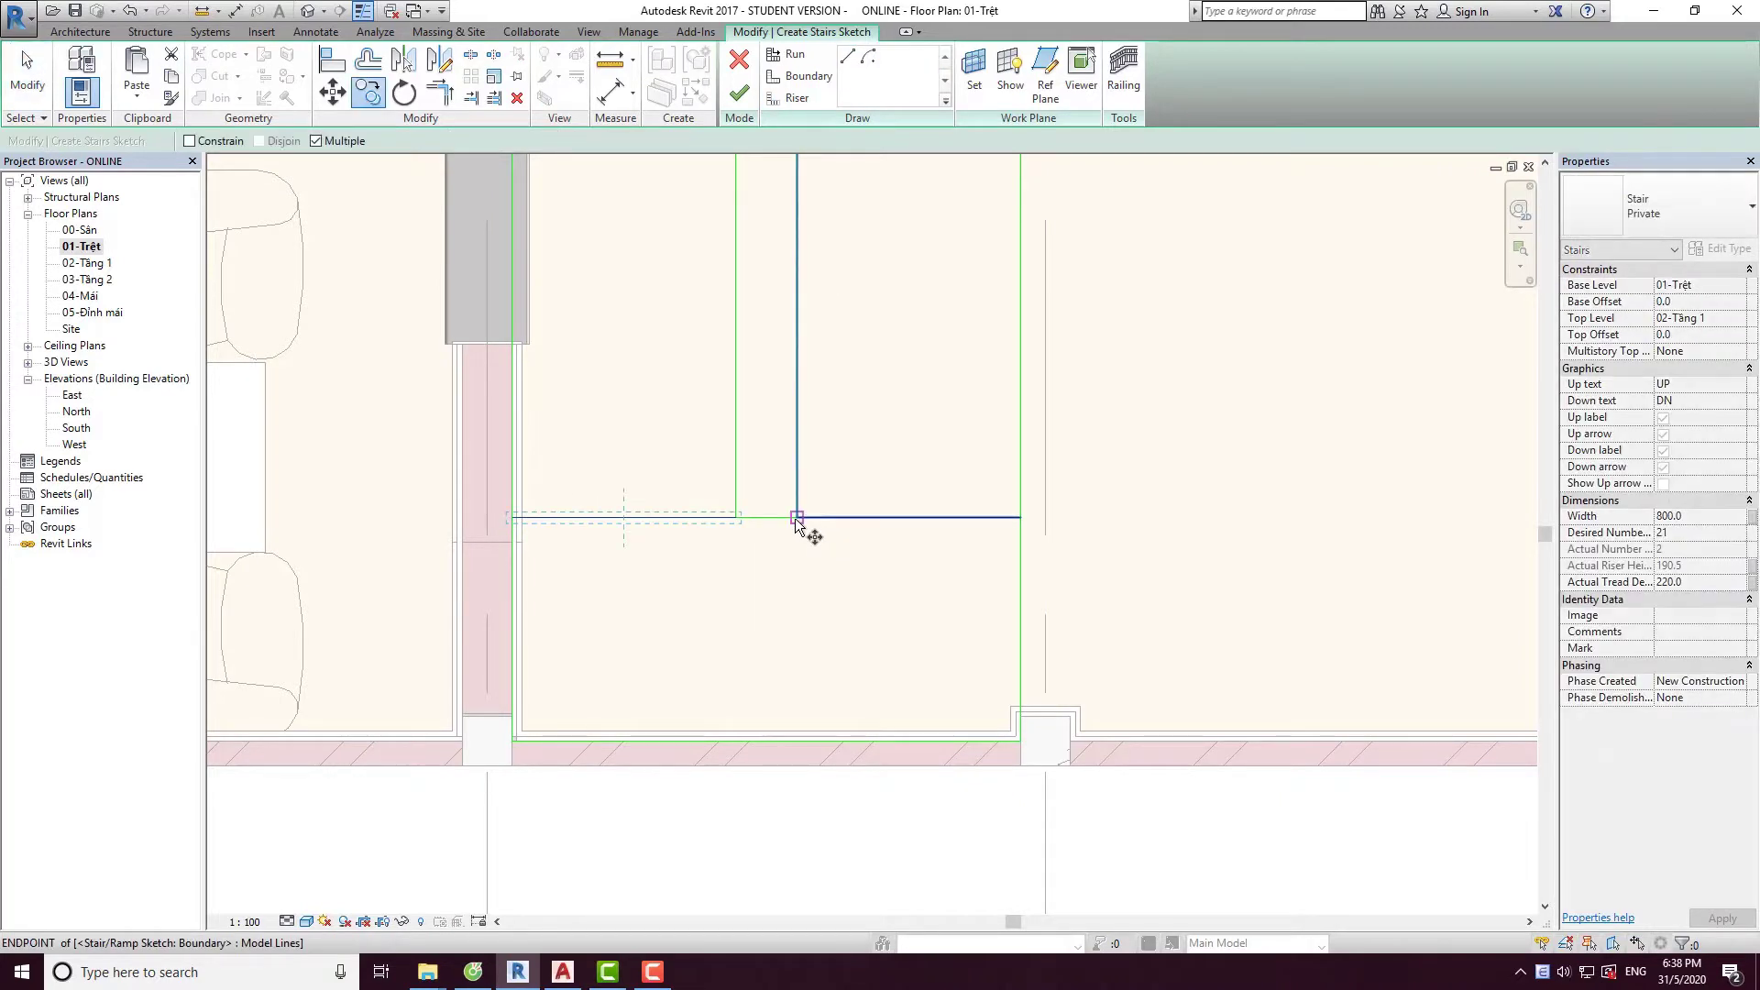
{"action": "left_click", "coordinate": [797, 518]}
{"action": "type", "text": "23"}
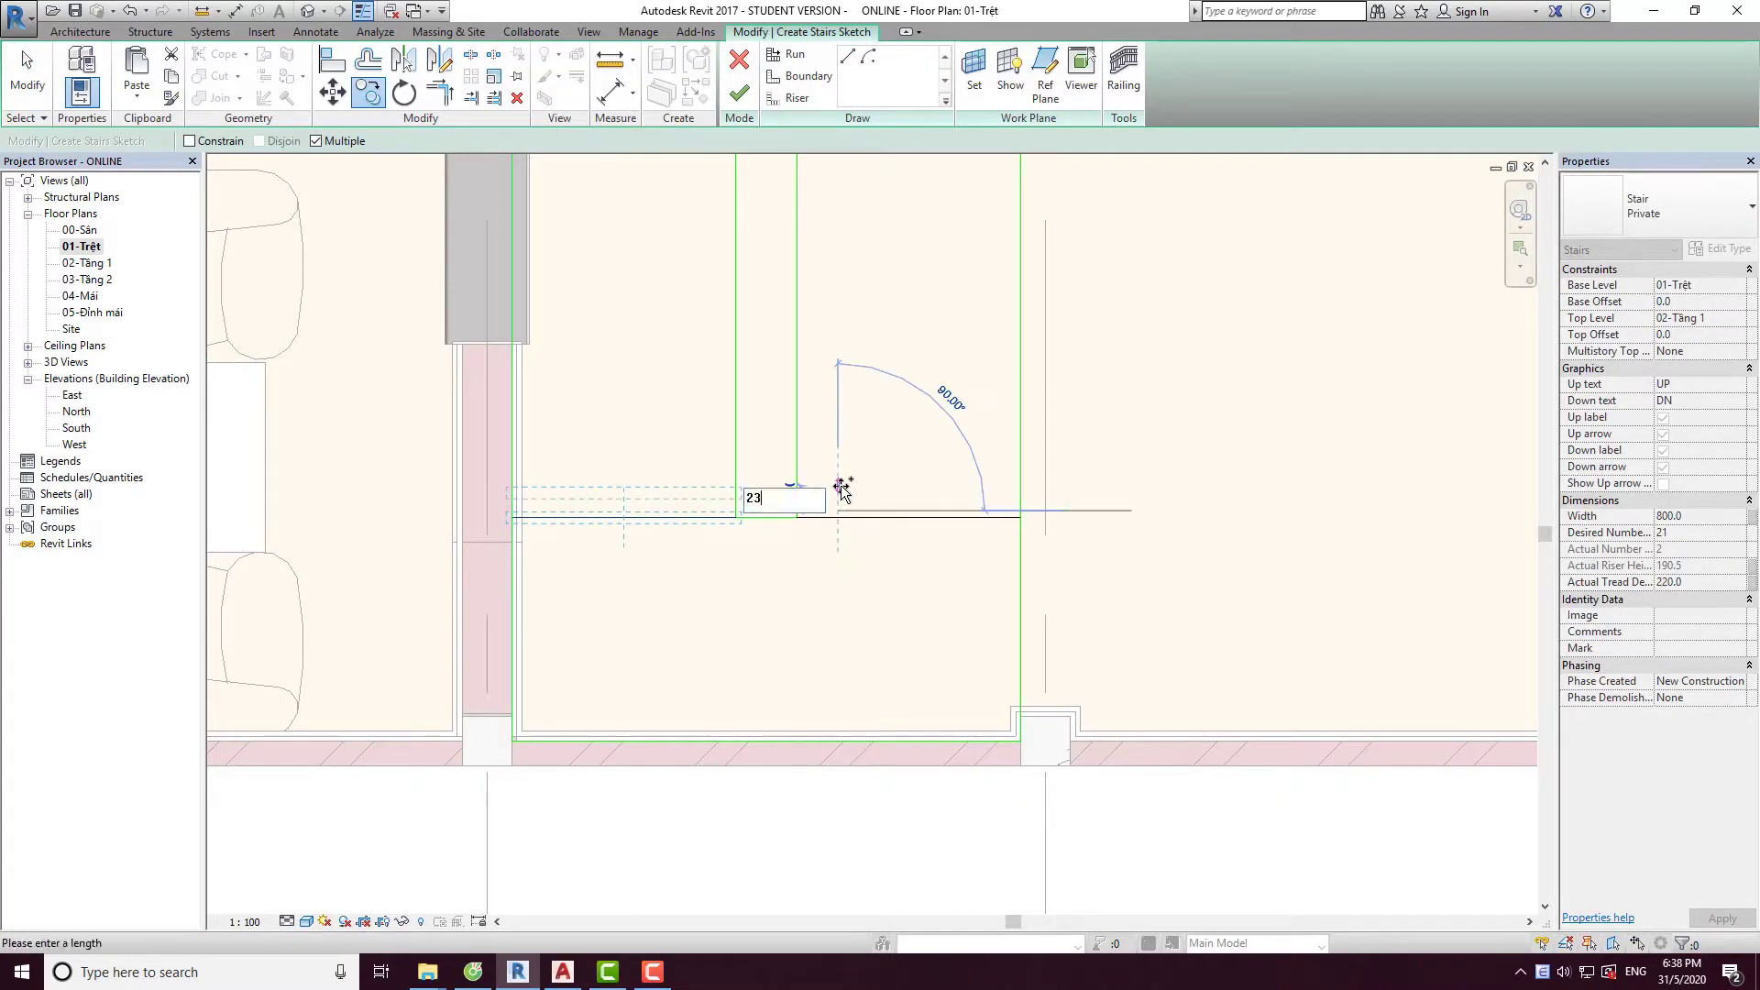
{"action": "type", "text": "0"}
{"action": "key", "text": "Return"}
{"action": "key", "text": "Escape"}
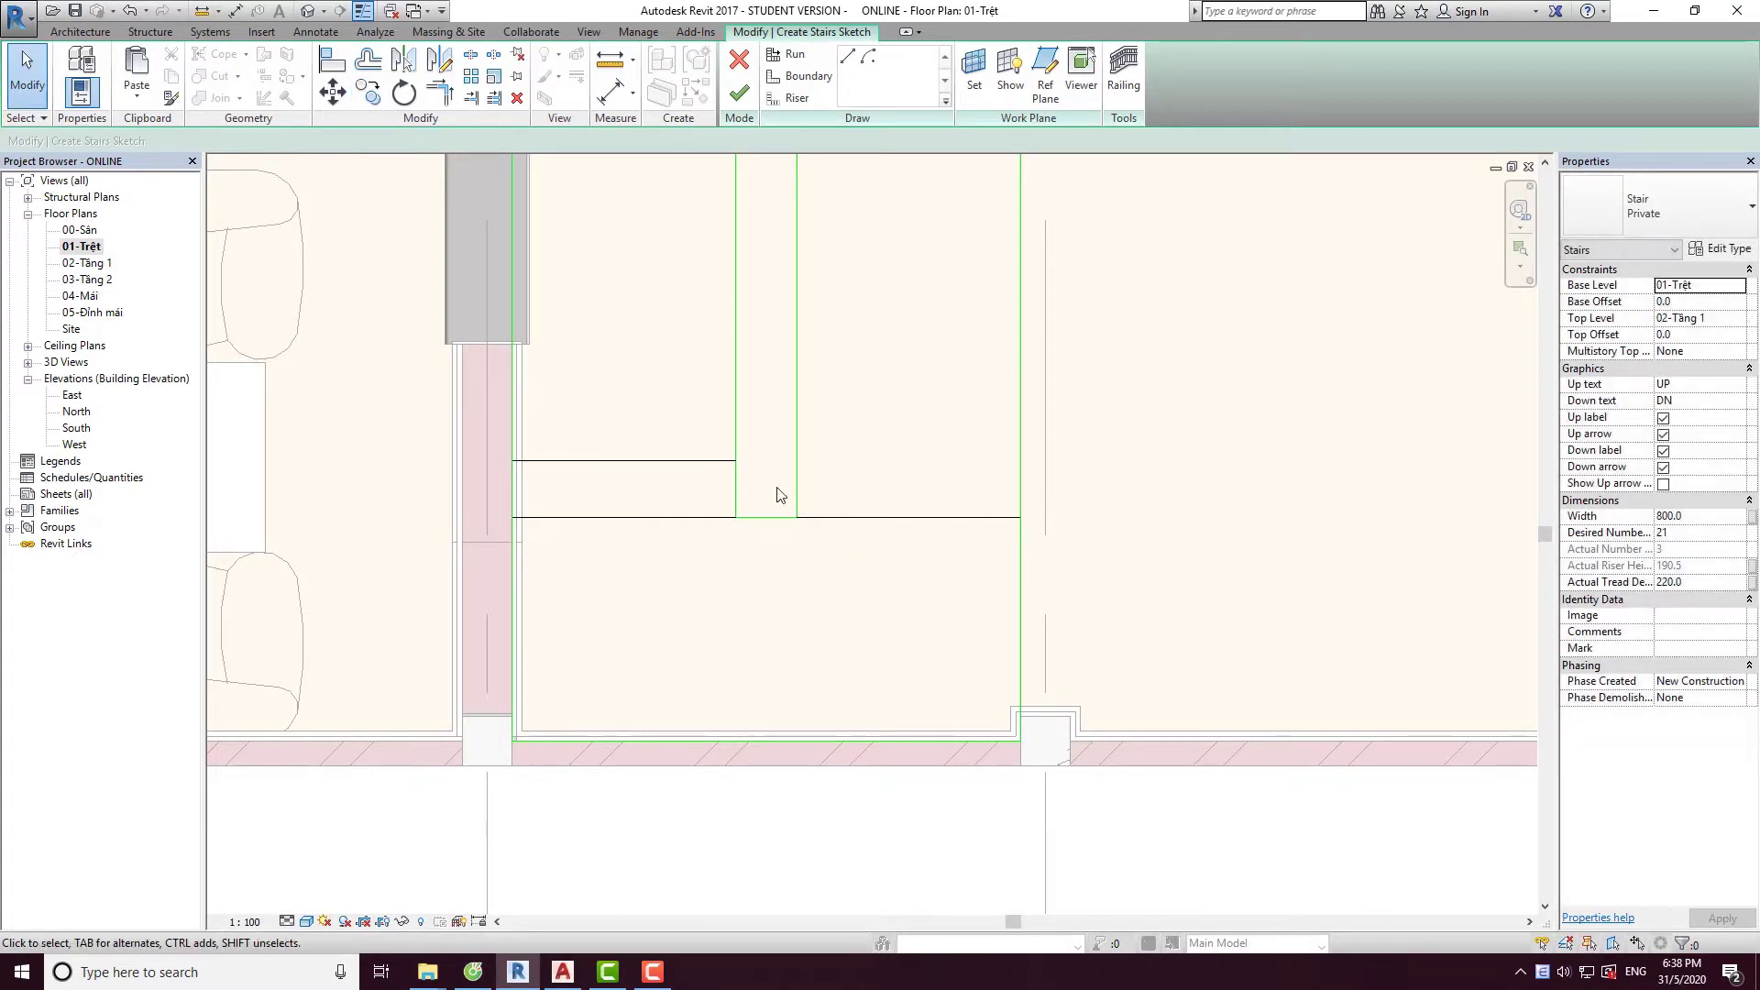
{"action": "left_click", "coordinate": [836, 519]}
{"action": "key", "text": "c"}
{"action": "key", "text": "o"}
{"action": "left_click", "coordinate": [874, 450]}
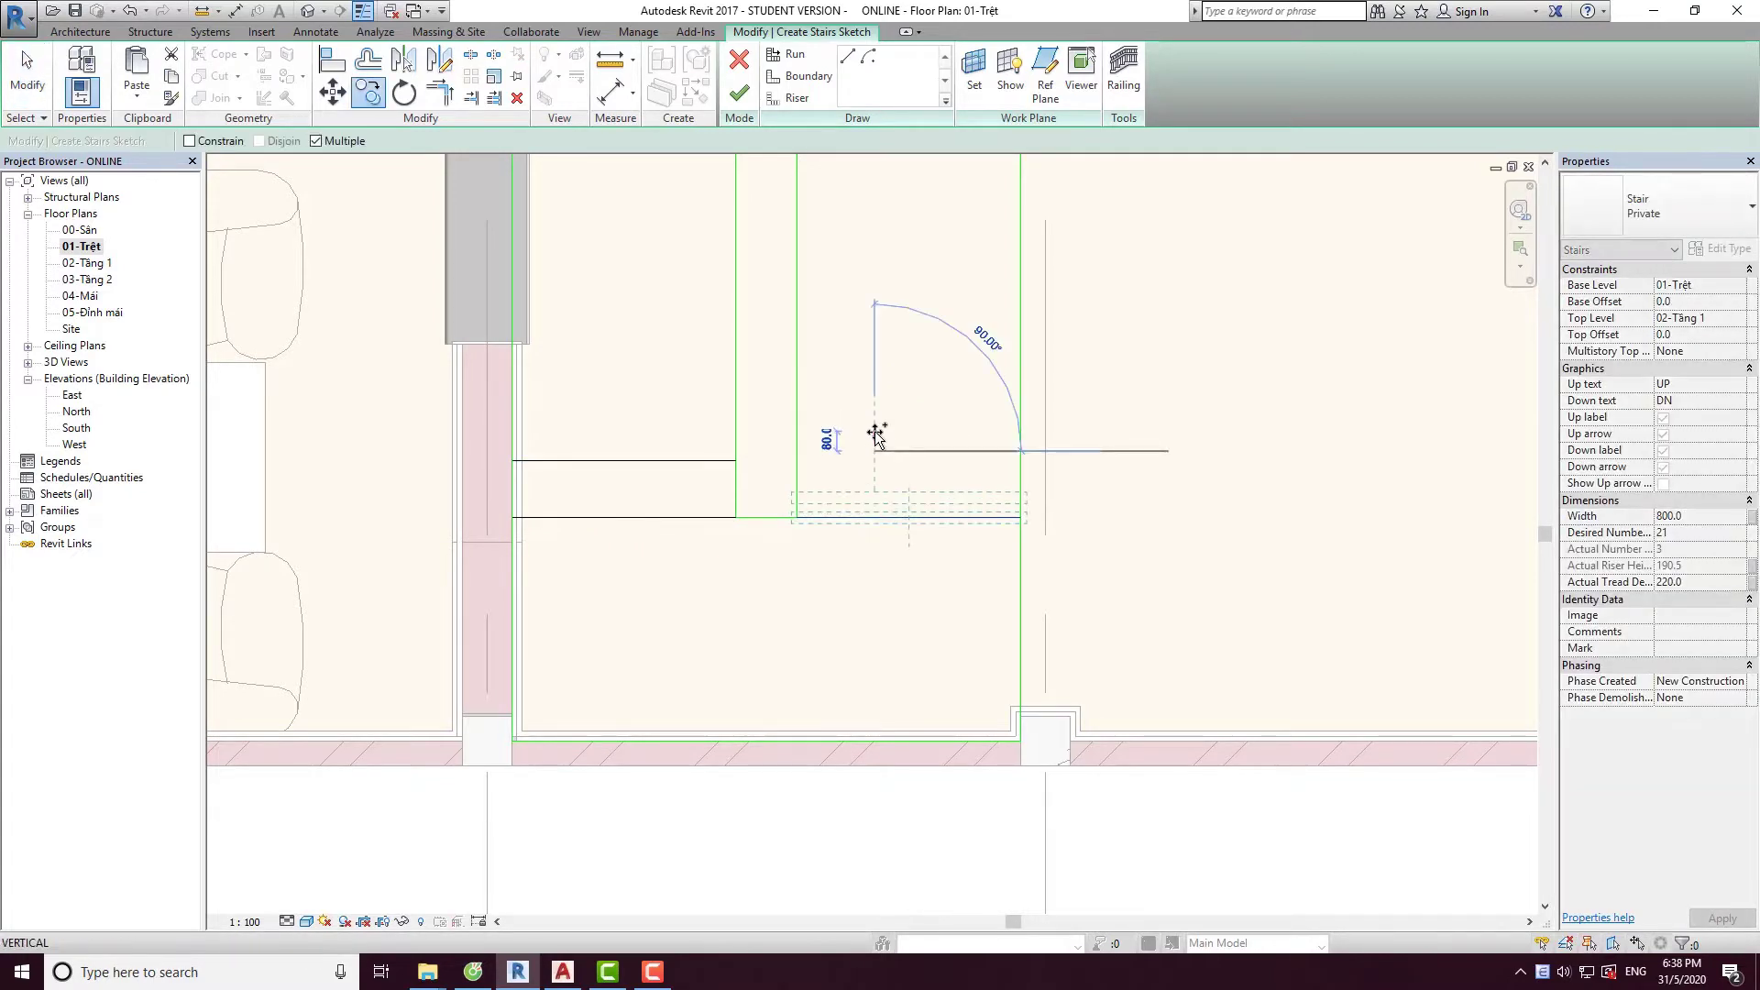
{"action": "type", "text": "230"}
{"action": "key", "text": "Return"}
{"action": "key", "text": "Escape"}
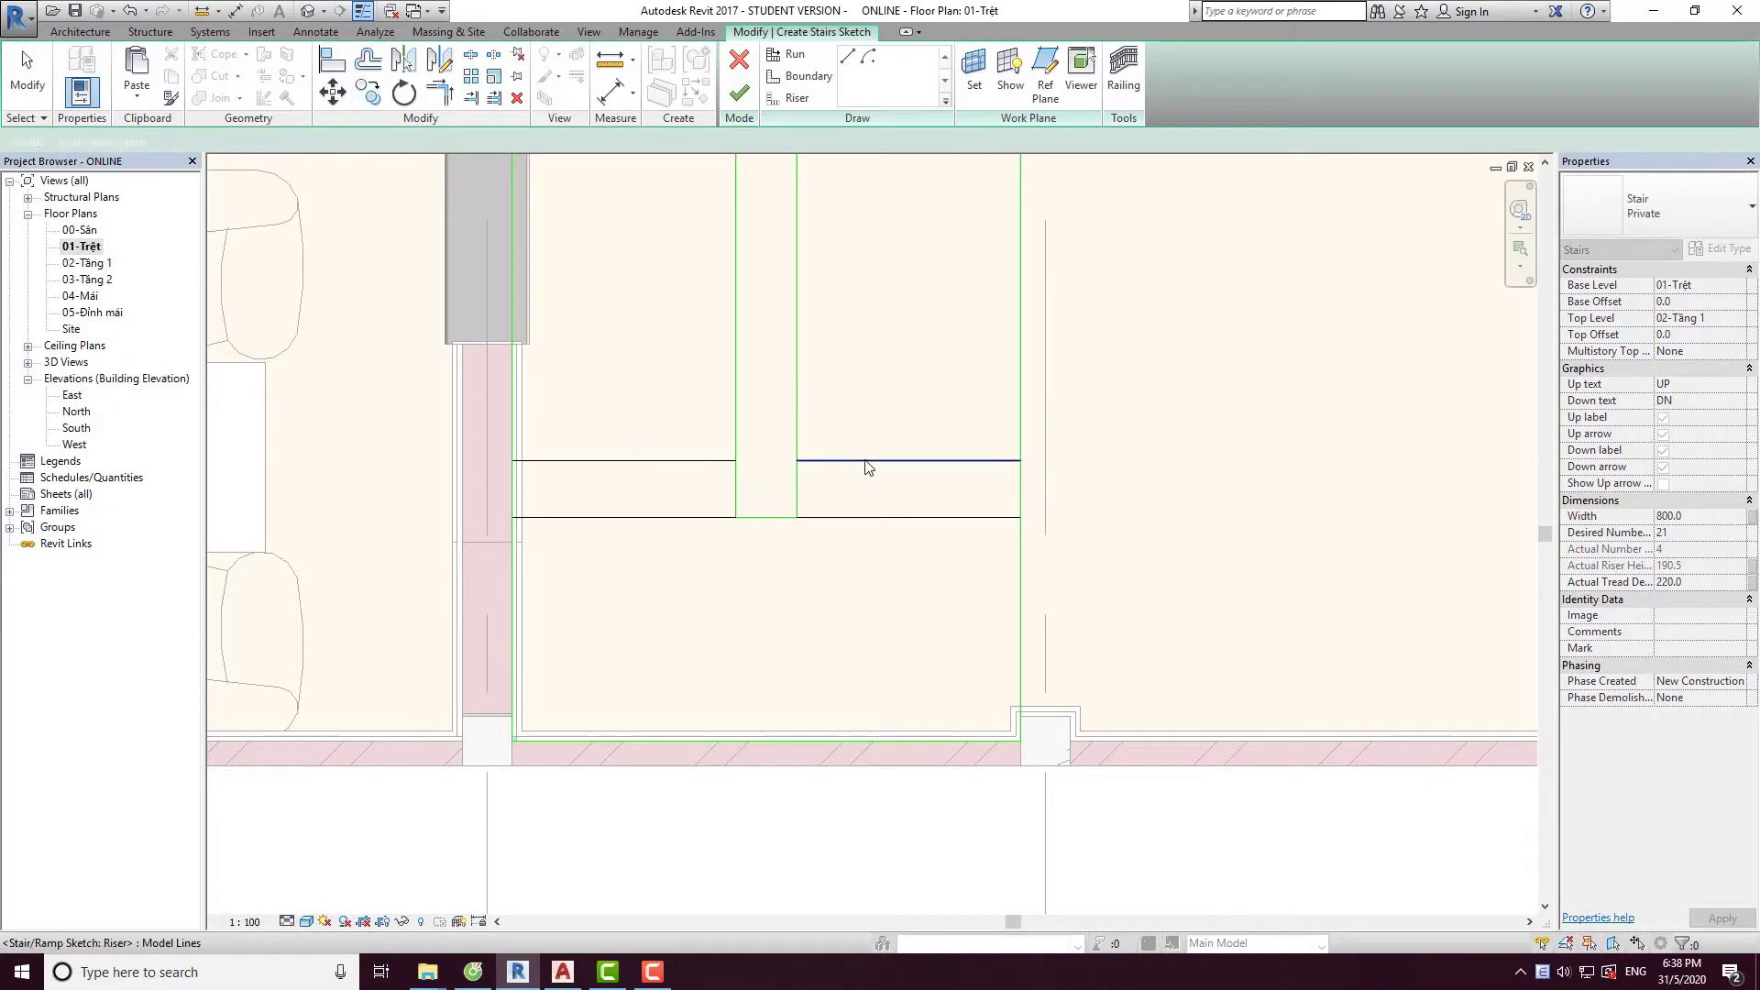
Multi-copy the top riser pair up both runs, then delete the extra left-run riser.
{"action": "left_click", "coordinate": [869, 459]}
{"action": "left_click", "coordinate": [706, 461], "text": "ctrl"}
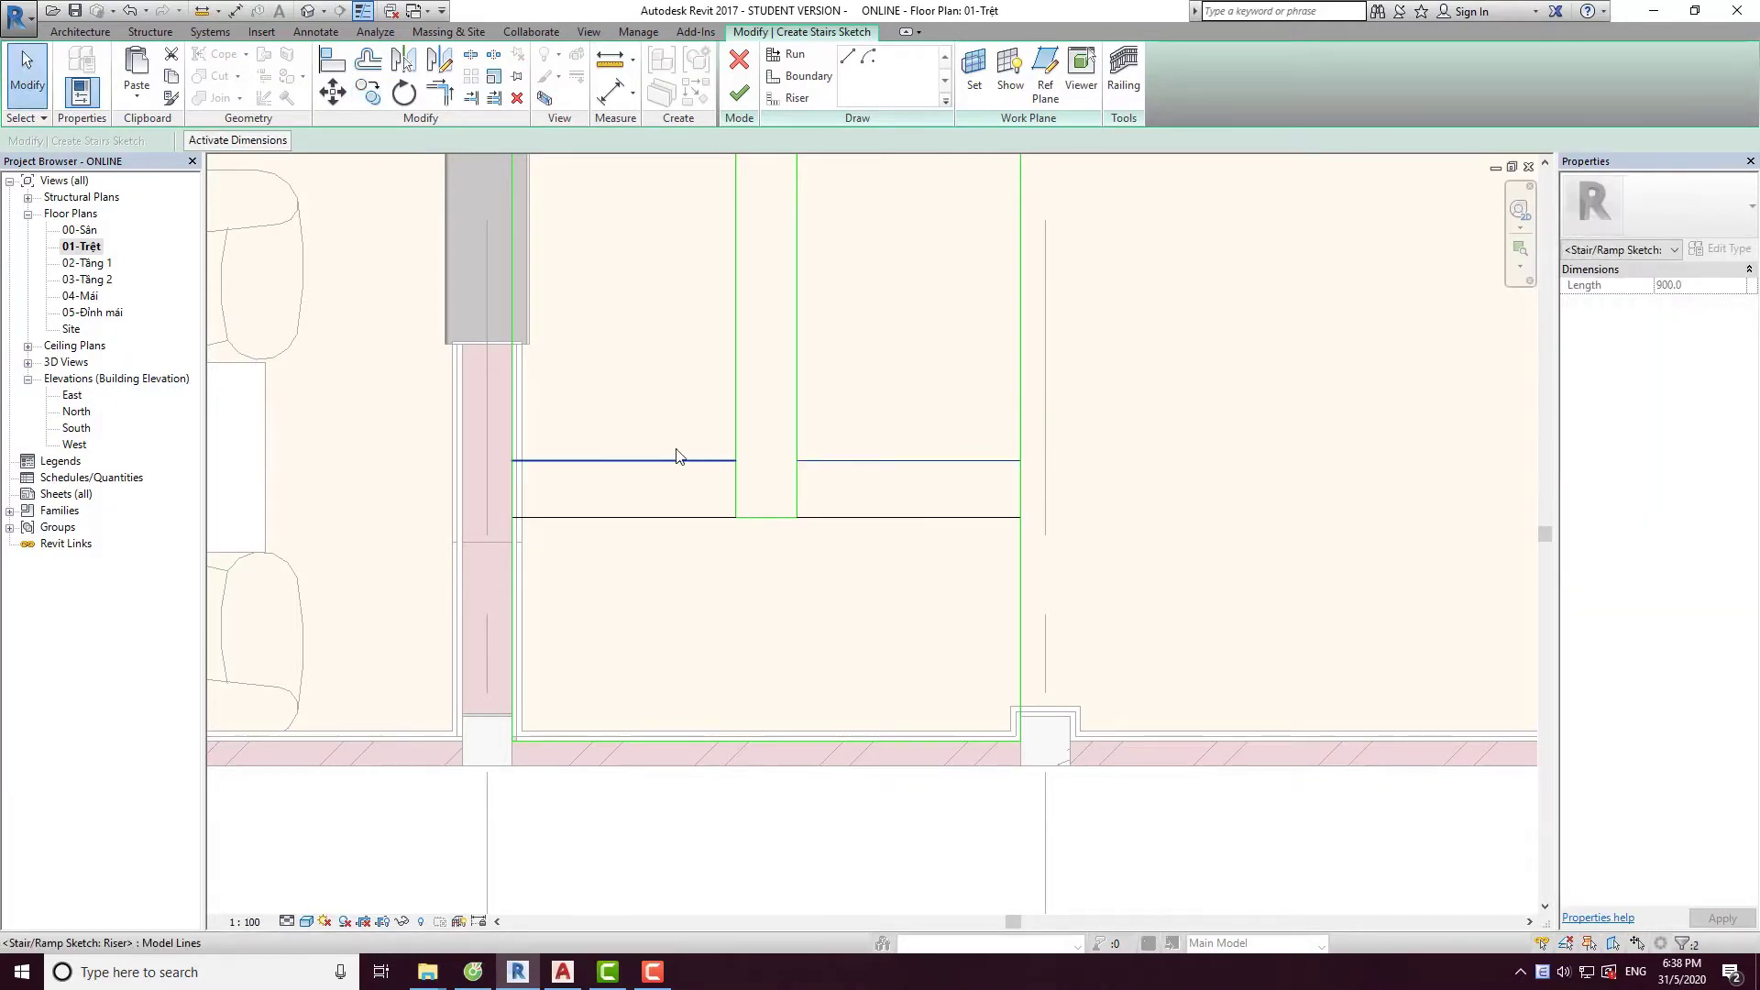
{"action": "key", "text": "r"}
{"action": "key", "text": "o"}
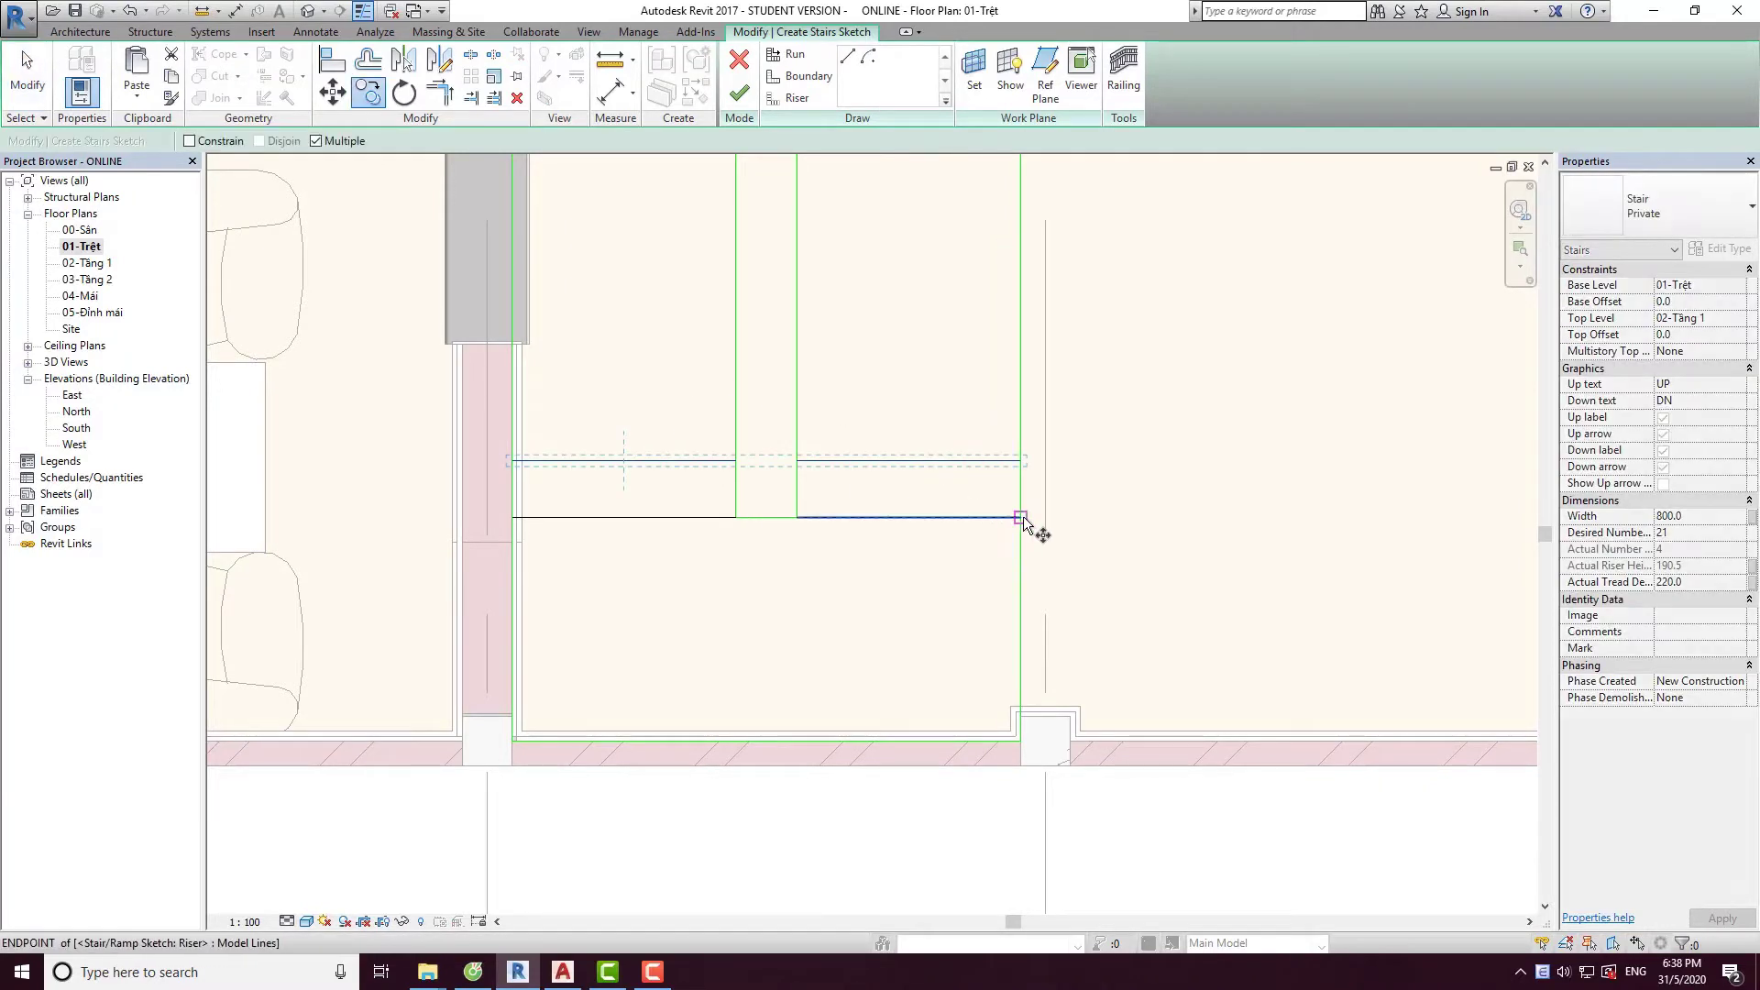
{"action": "left_click", "coordinate": [1170, 460]}
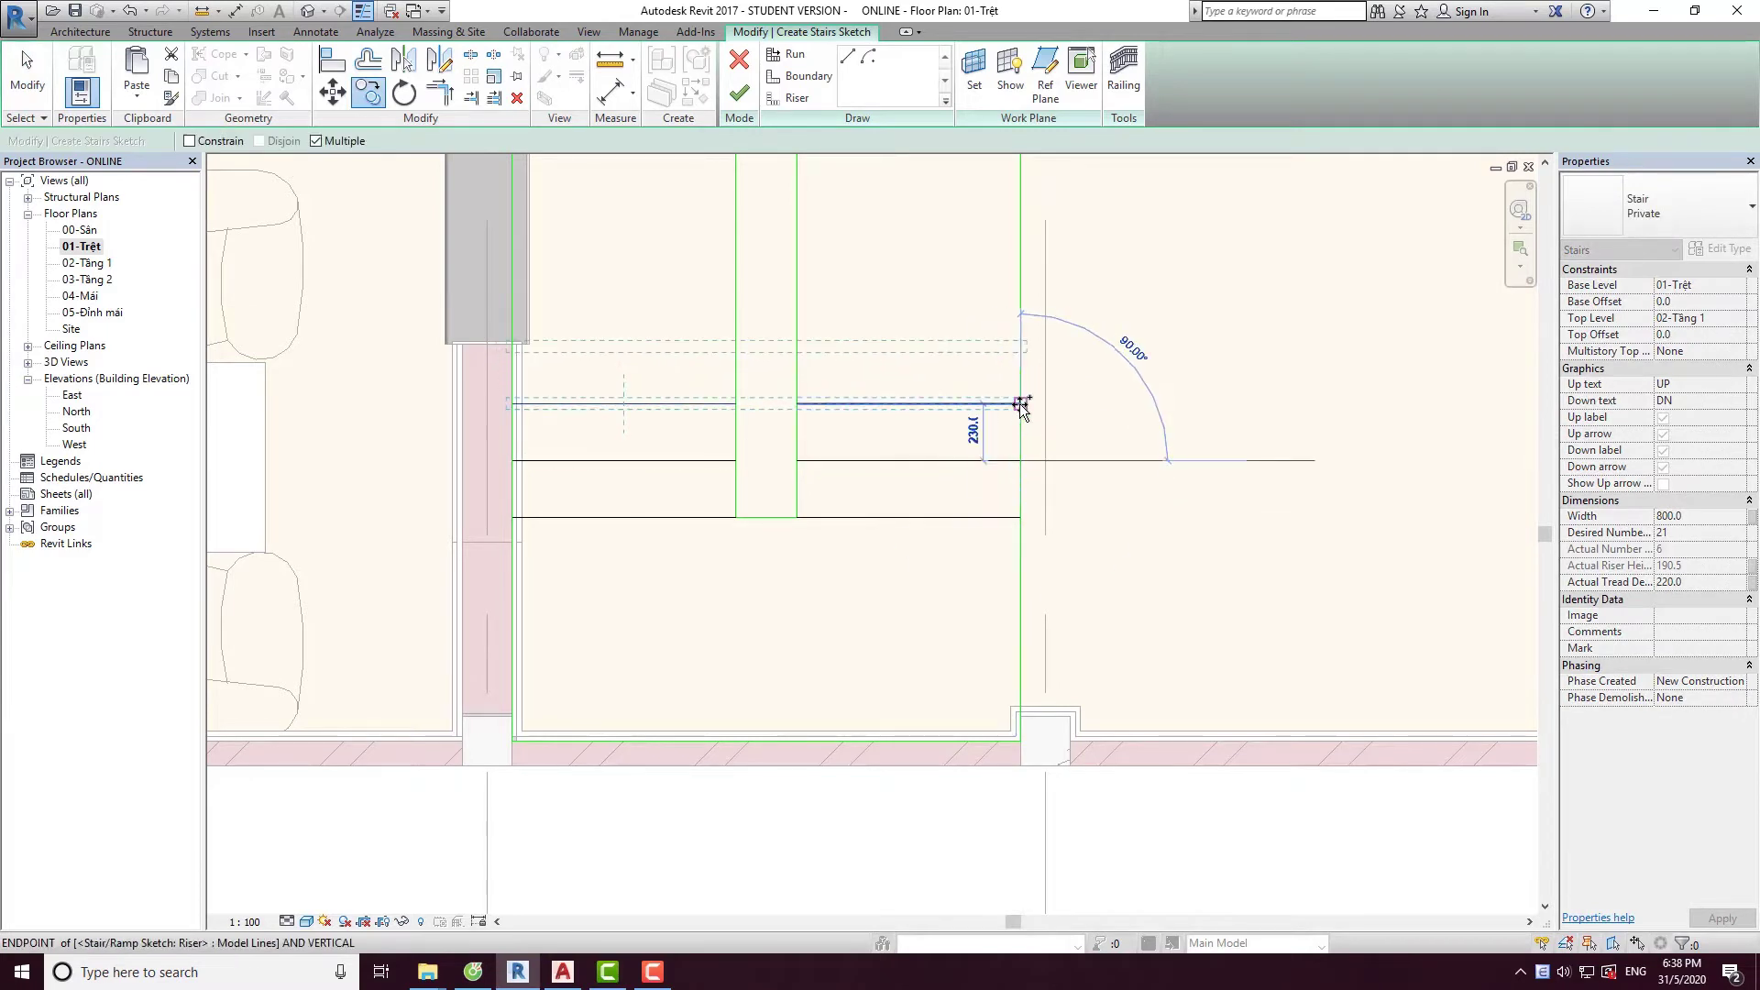
{"action": "left_click", "coordinate": [1018, 403]}
{"action": "left_click", "coordinate": [1020, 347]}
{"action": "left_click", "coordinate": [1019, 290]}
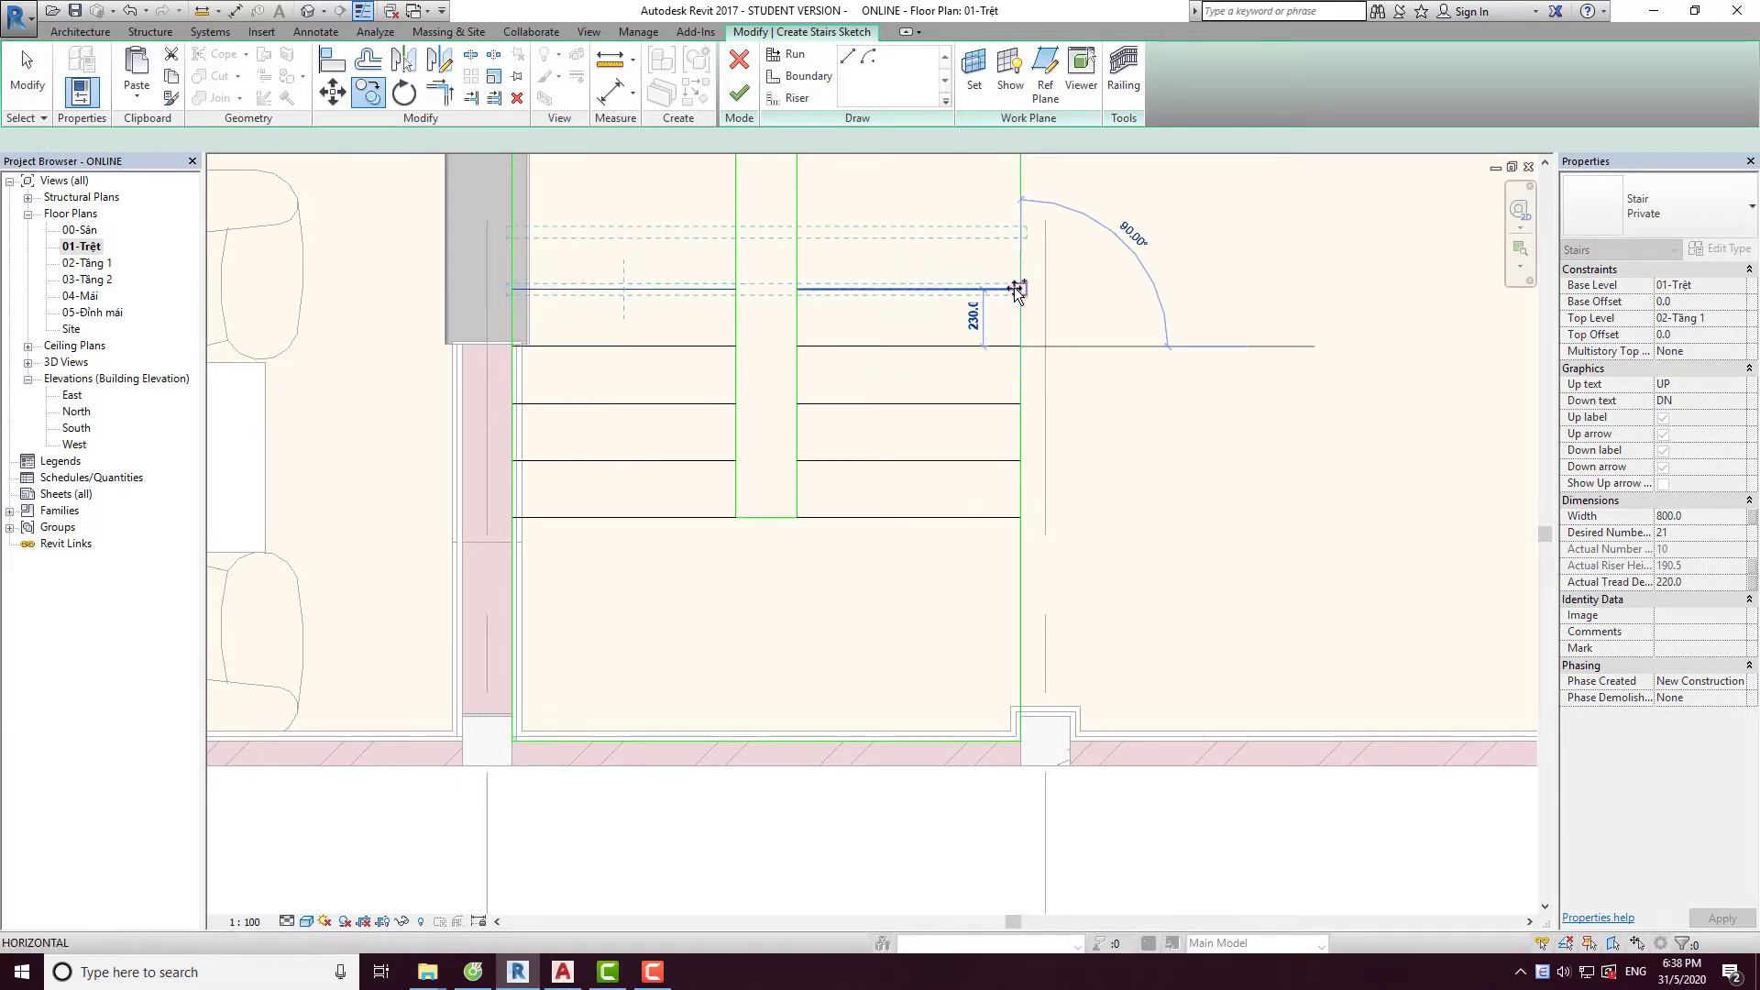
{"action": "middle_click_drag", "start_coordinate": [1016, 290], "coordinate": [987, 493]}
{"action": "left_click", "coordinate": [990, 443]}
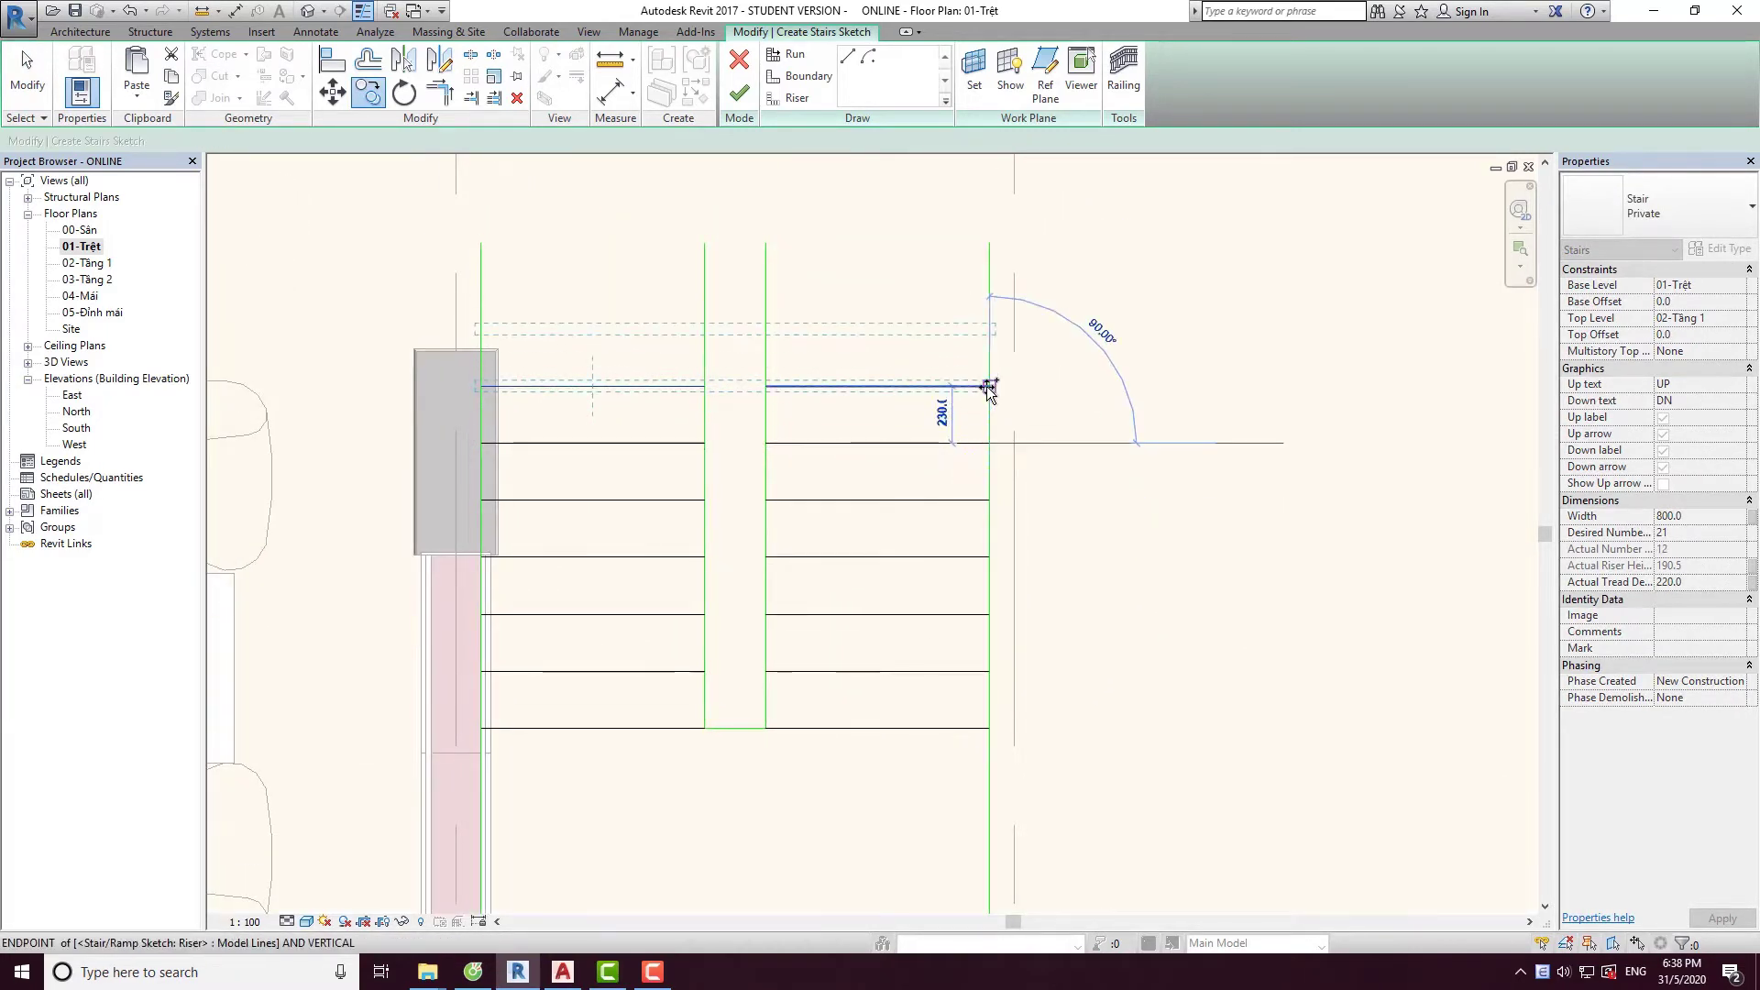
{"action": "left_click", "coordinate": [758, 382]}
{"action": "key", "text": "Escape"}
{"action": "key", "text": "Delete"}
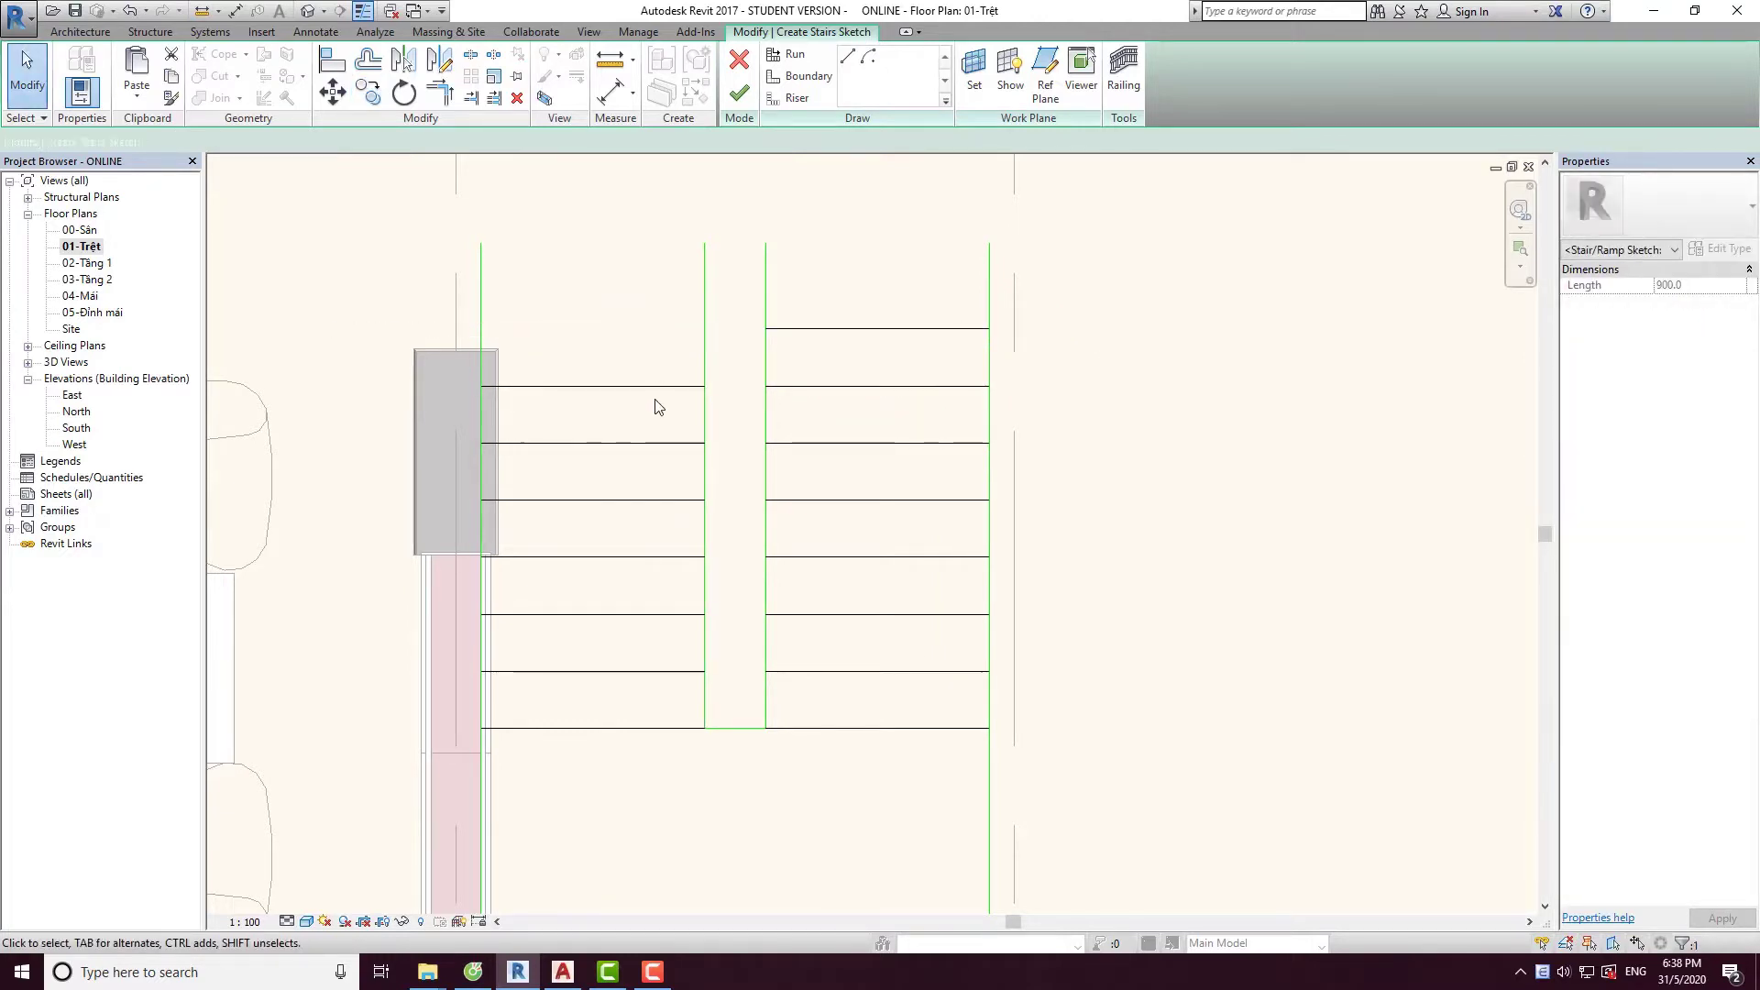
Trim the left and right run boundary lines to each run's top riser.
{"action": "middle_click_drag", "start_coordinate": [623, 426], "coordinate": [682, 319]}
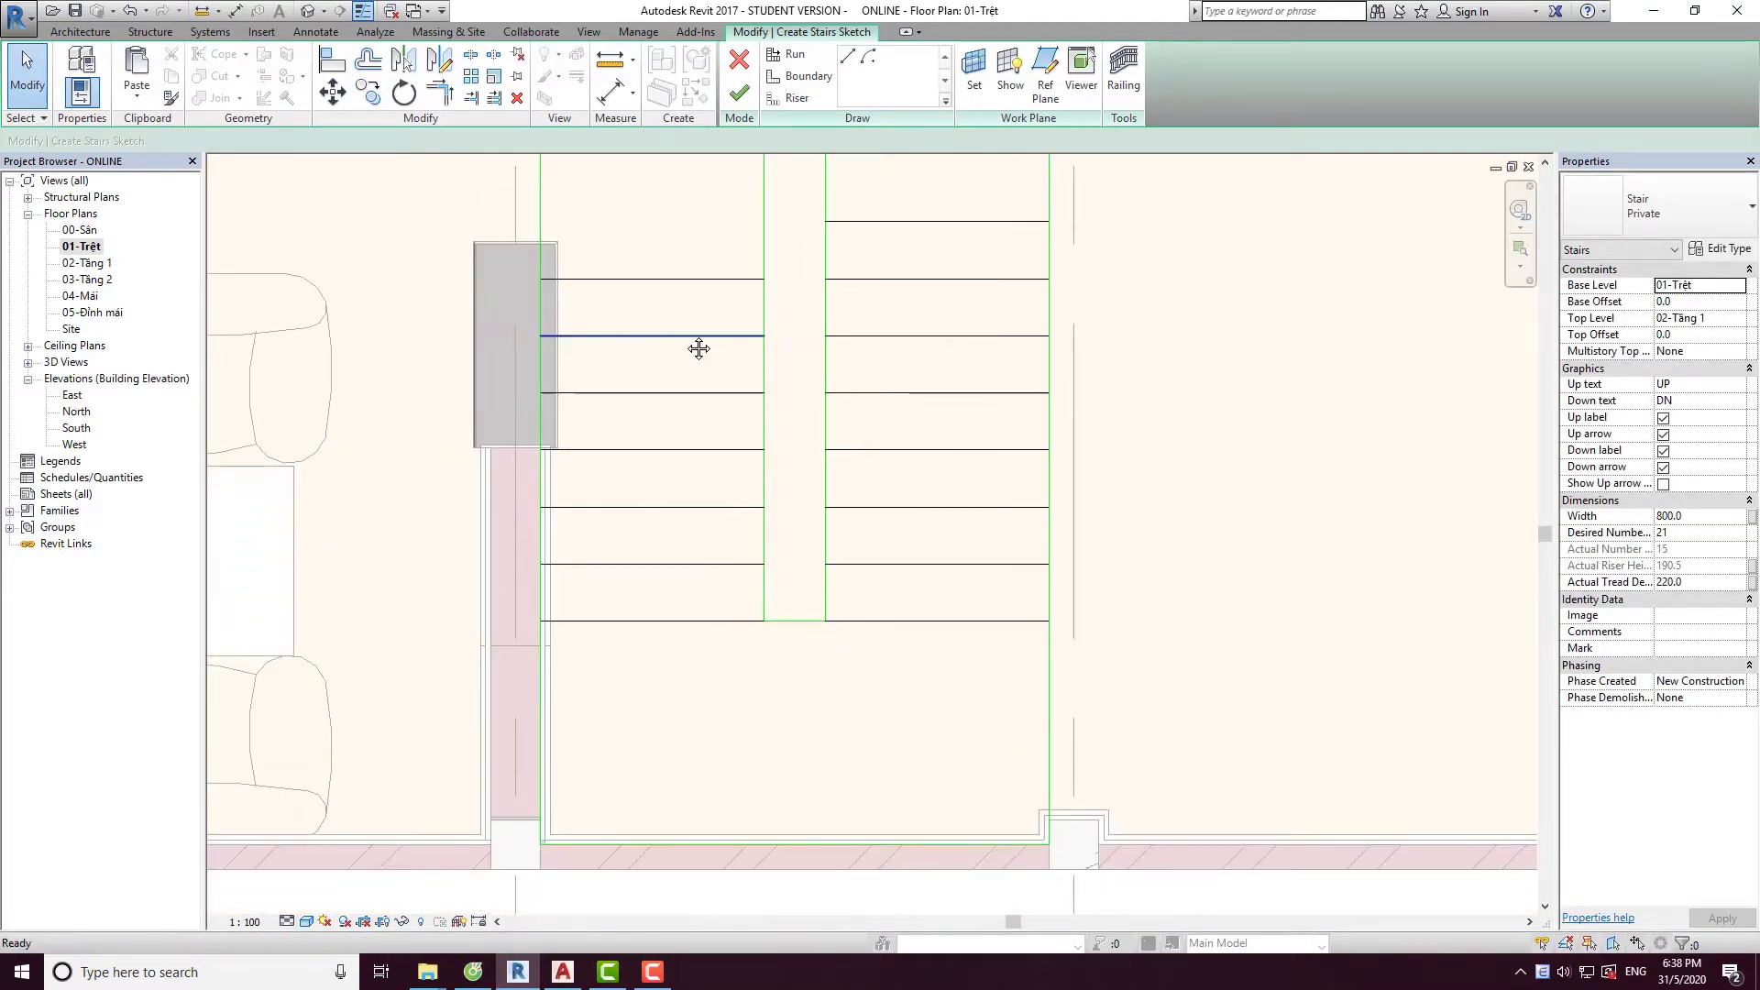
{"action": "key", "text": "a"}
{"action": "key", "text": "l"}
{"action": "left_click", "coordinate": [559, 278]}
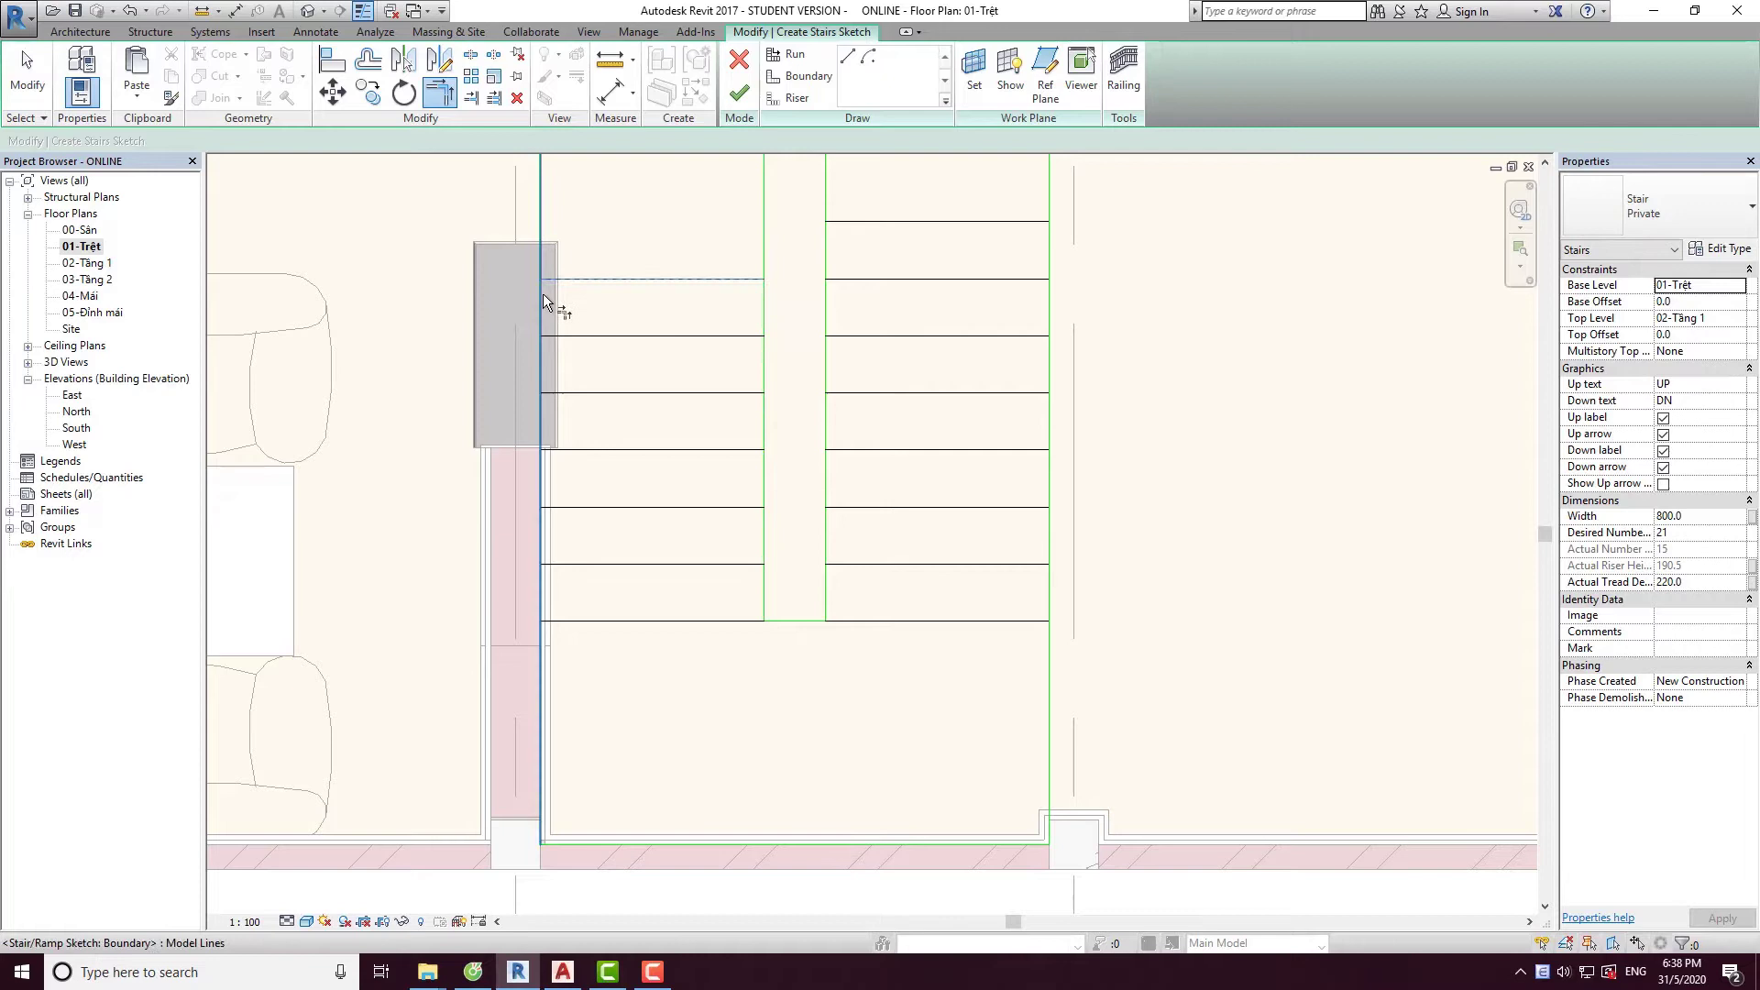
{"action": "left_click", "coordinate": [729, 279]}
{"action": "left_click", "coordinate": [854, 221]}
{"action": "left_click", "coordinate": [827, 302]}
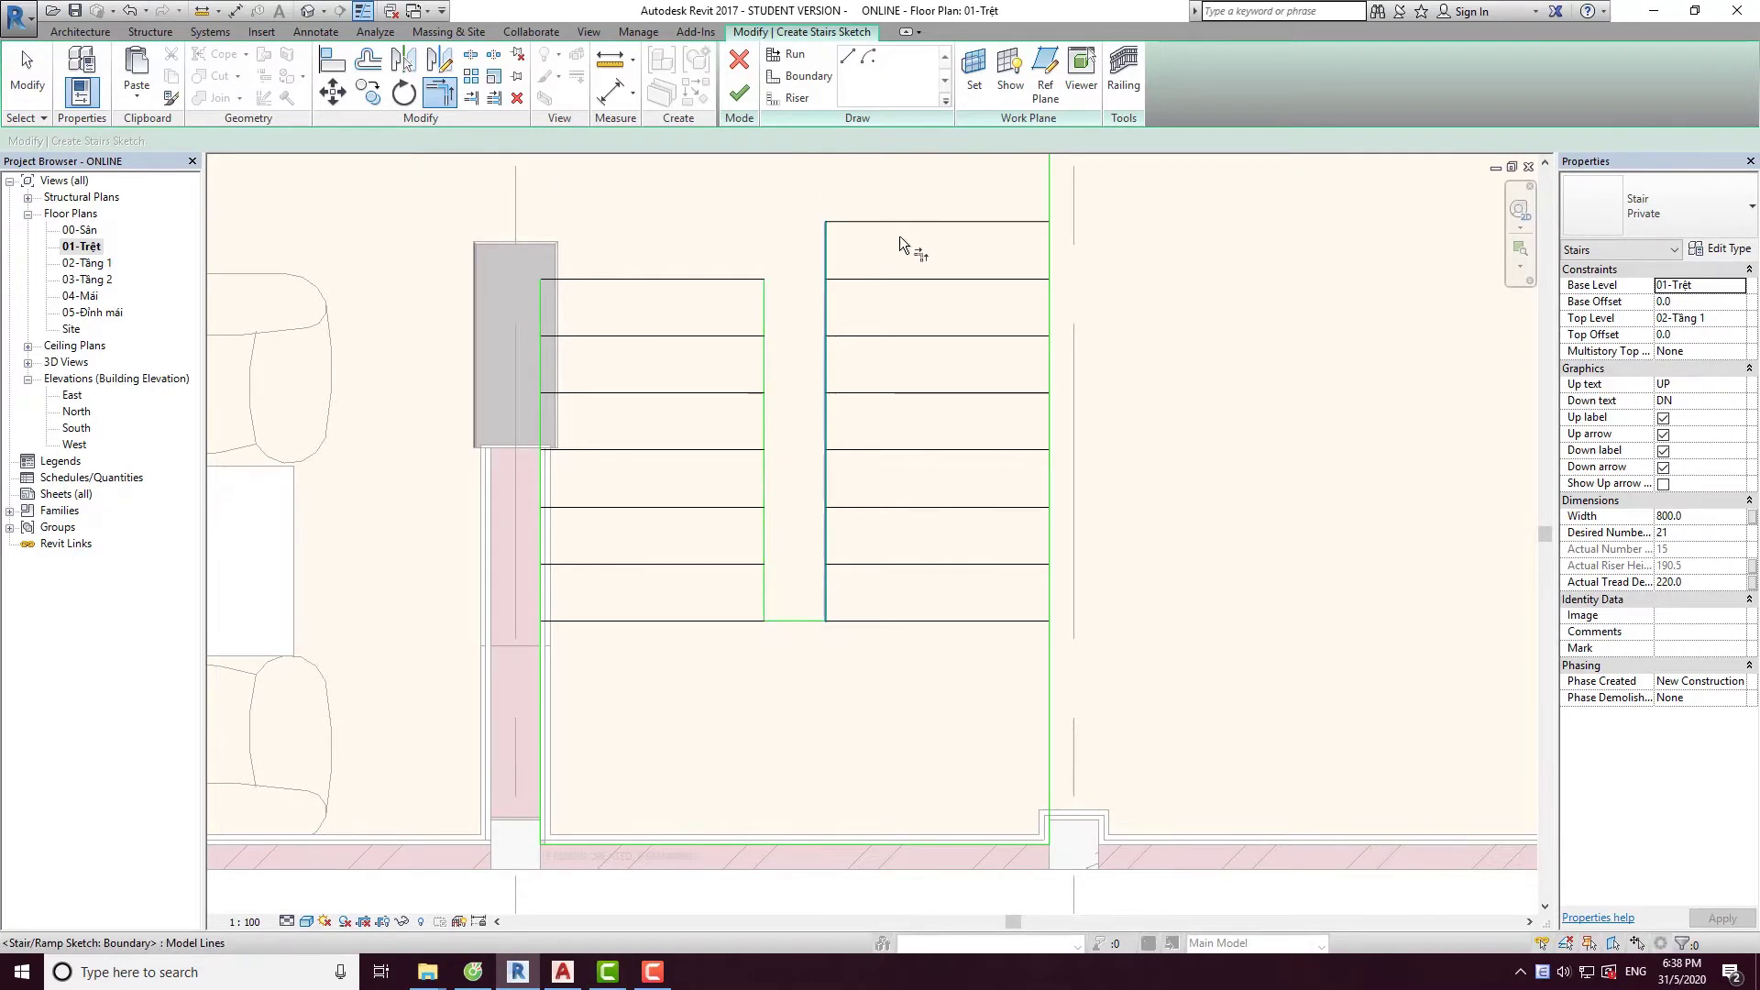
{"action": "left_click", "coordinate": [1018, 221]}
{"action": "left_click", "coordinate": [1049, 266]}
{"action": "key", "text": "Escape"}
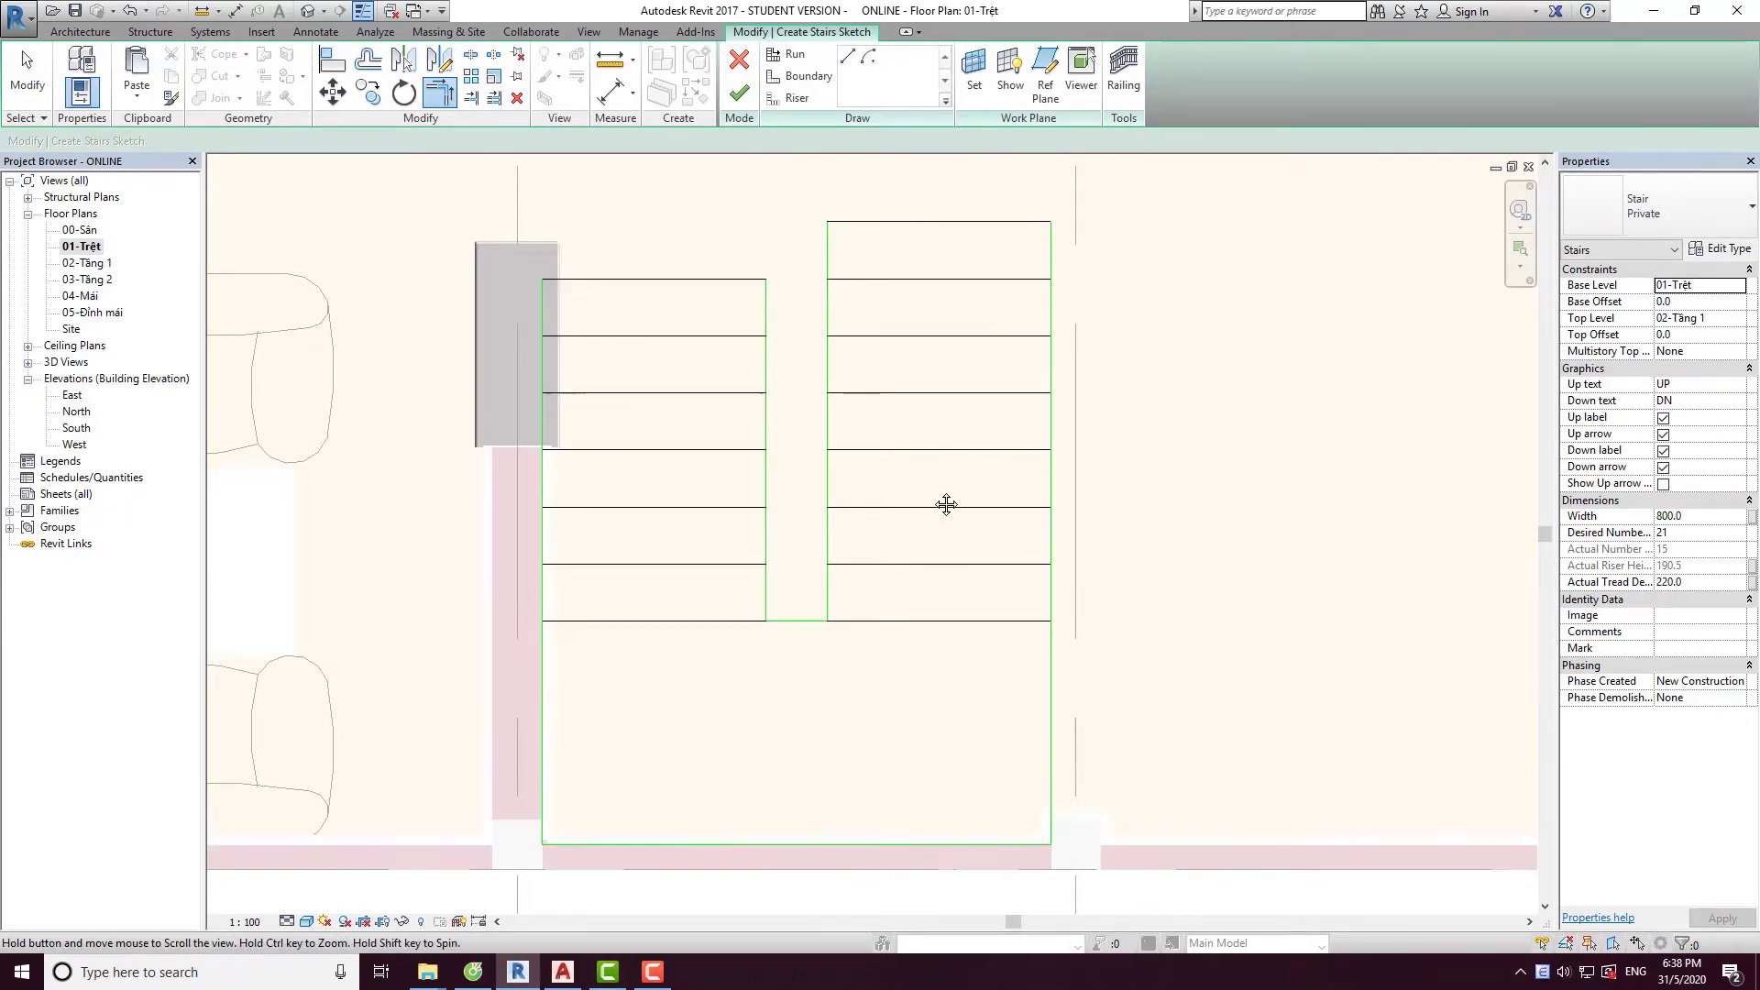
{"action": "middle_click_drag", "start_coordinate": [936, 560], "coordinate": [955, 444]}
Draw two vertical risers from the inner corners down to the bottom boundary.
{"action": "left_click", "coordinate": [780, 99]}
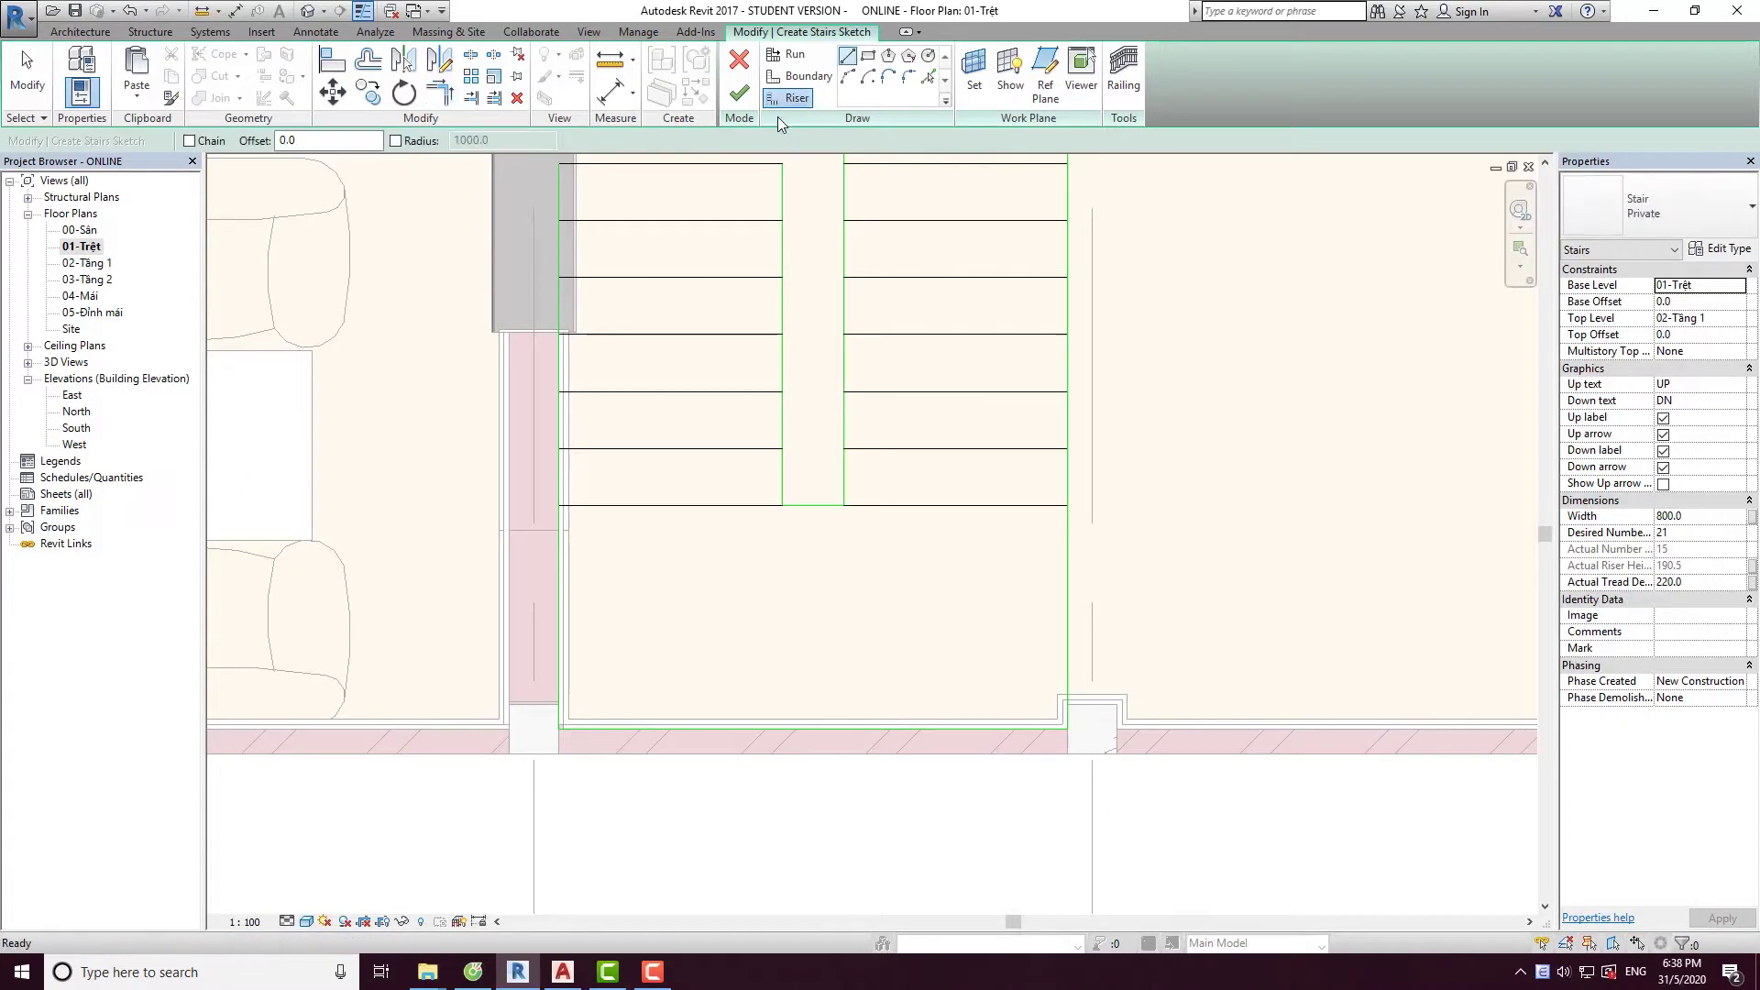
{"action": "left_click", "coordinate": [781, 506]}
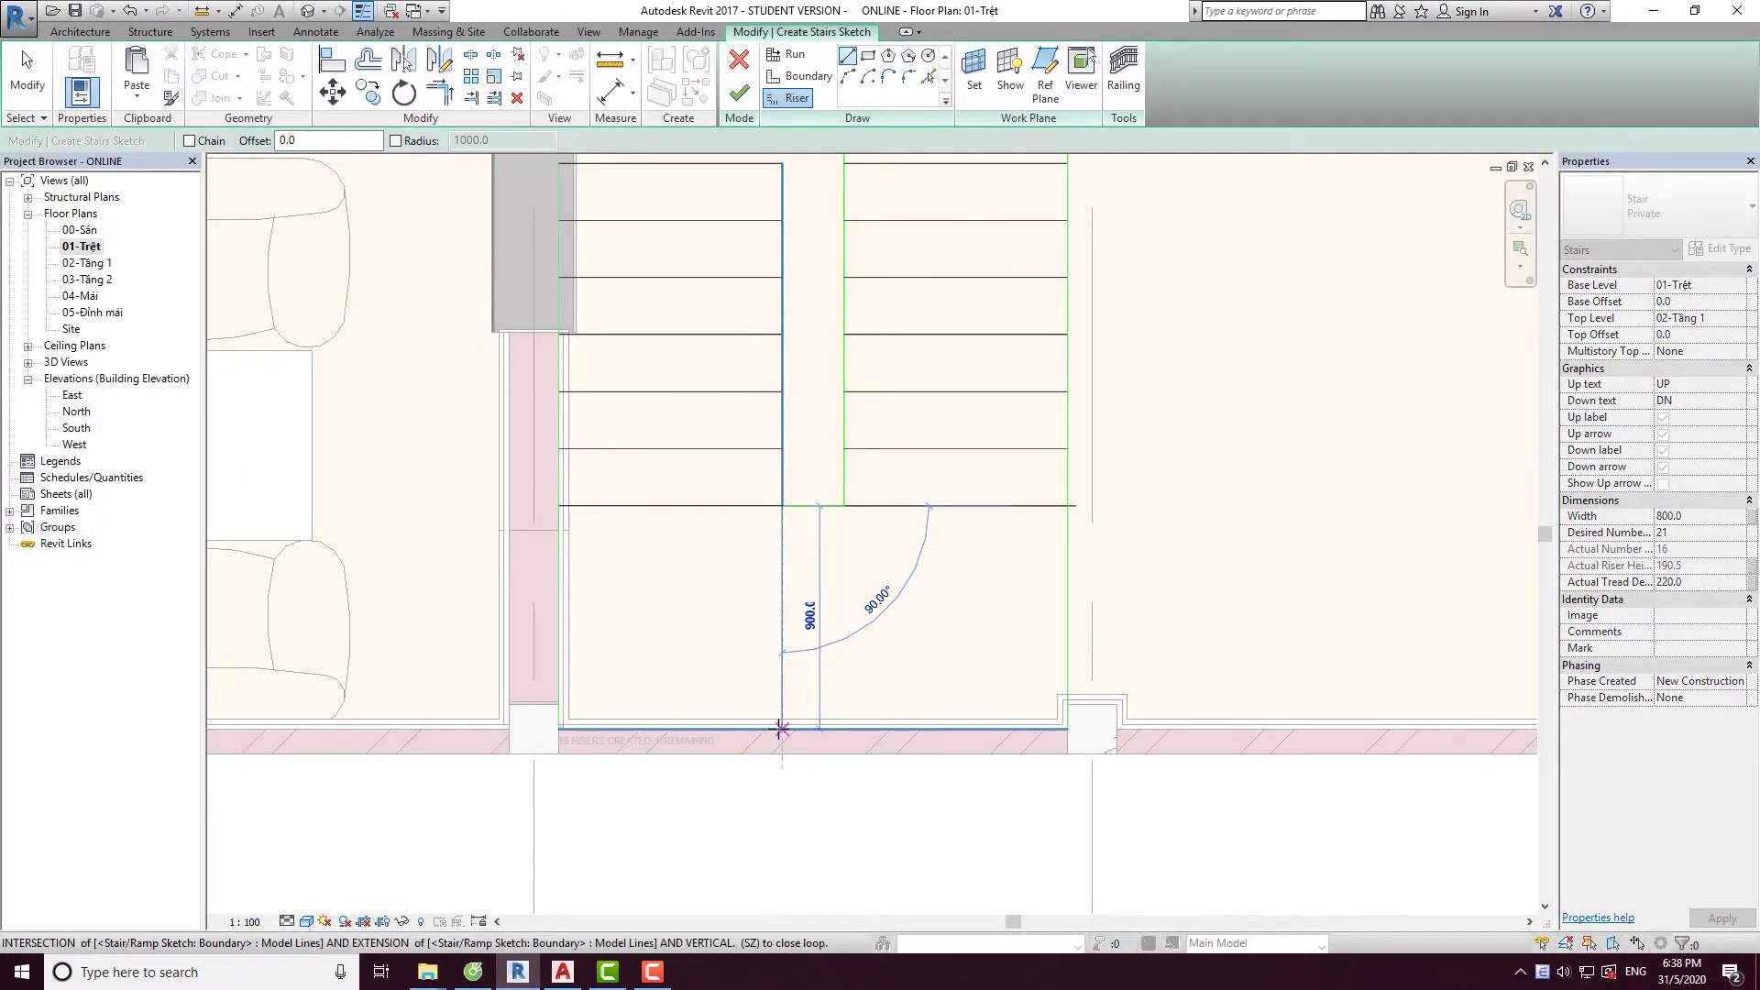
{"action": "left_click", "coordinate": [781, 729]}
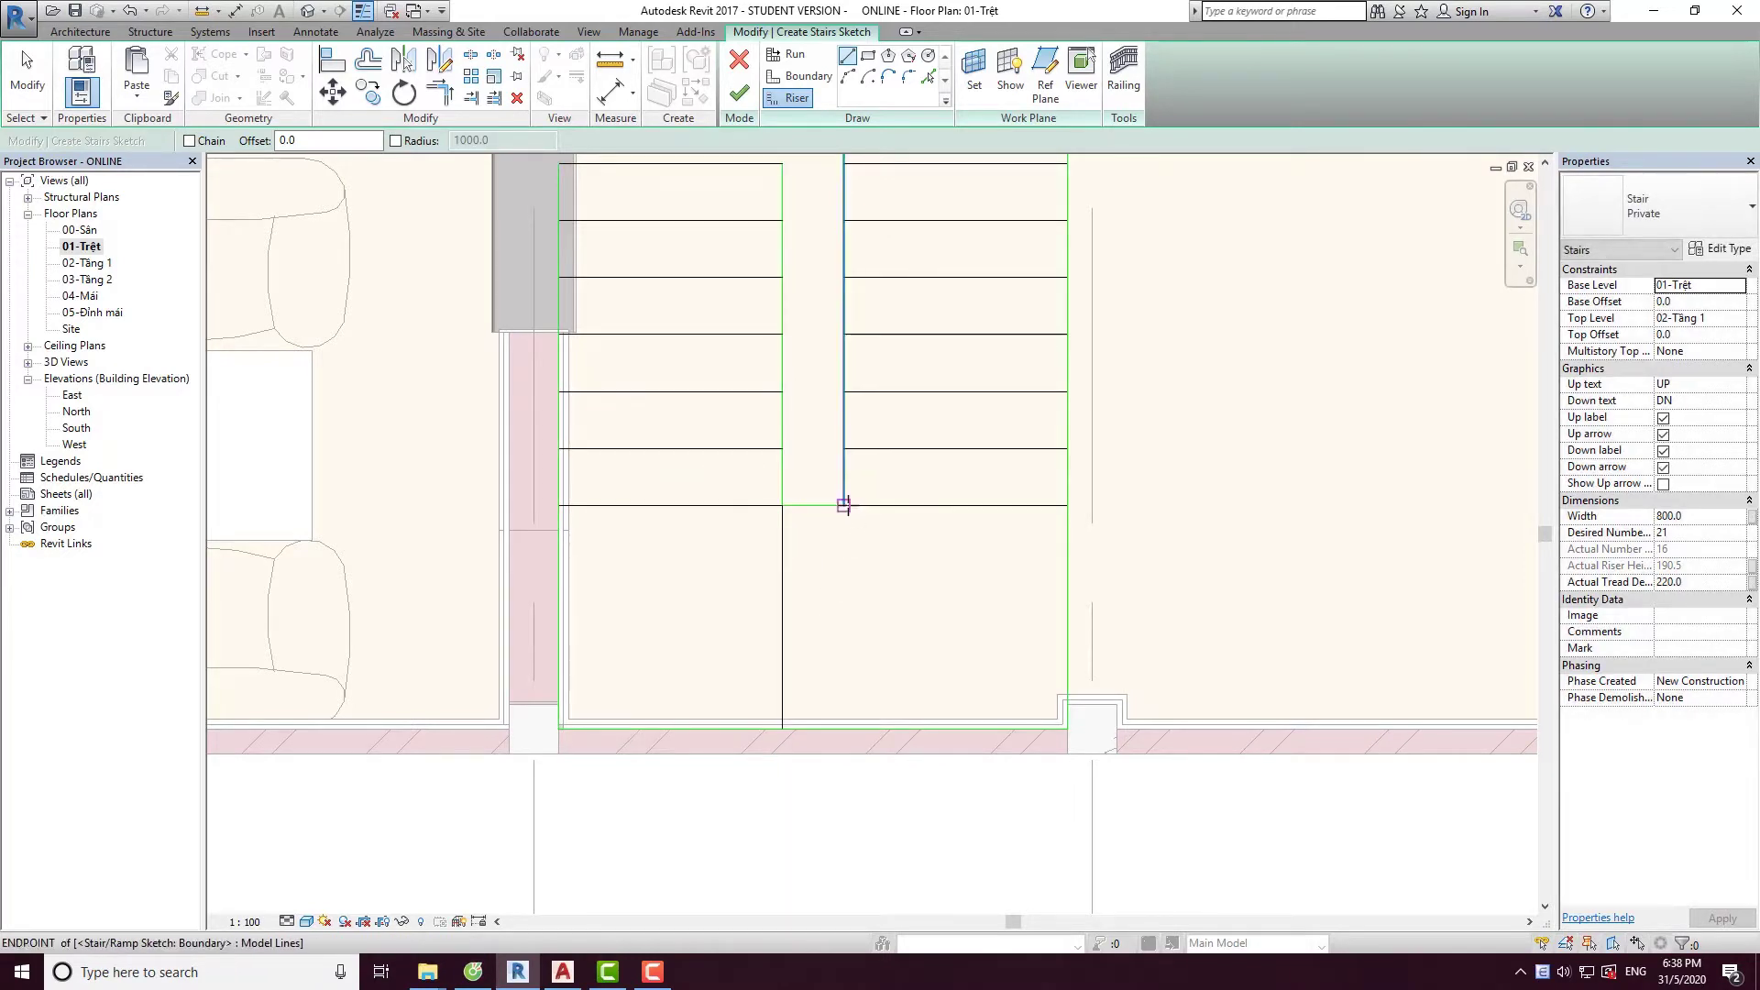
{"action": "left_click", "coordinate": [843, 505]}
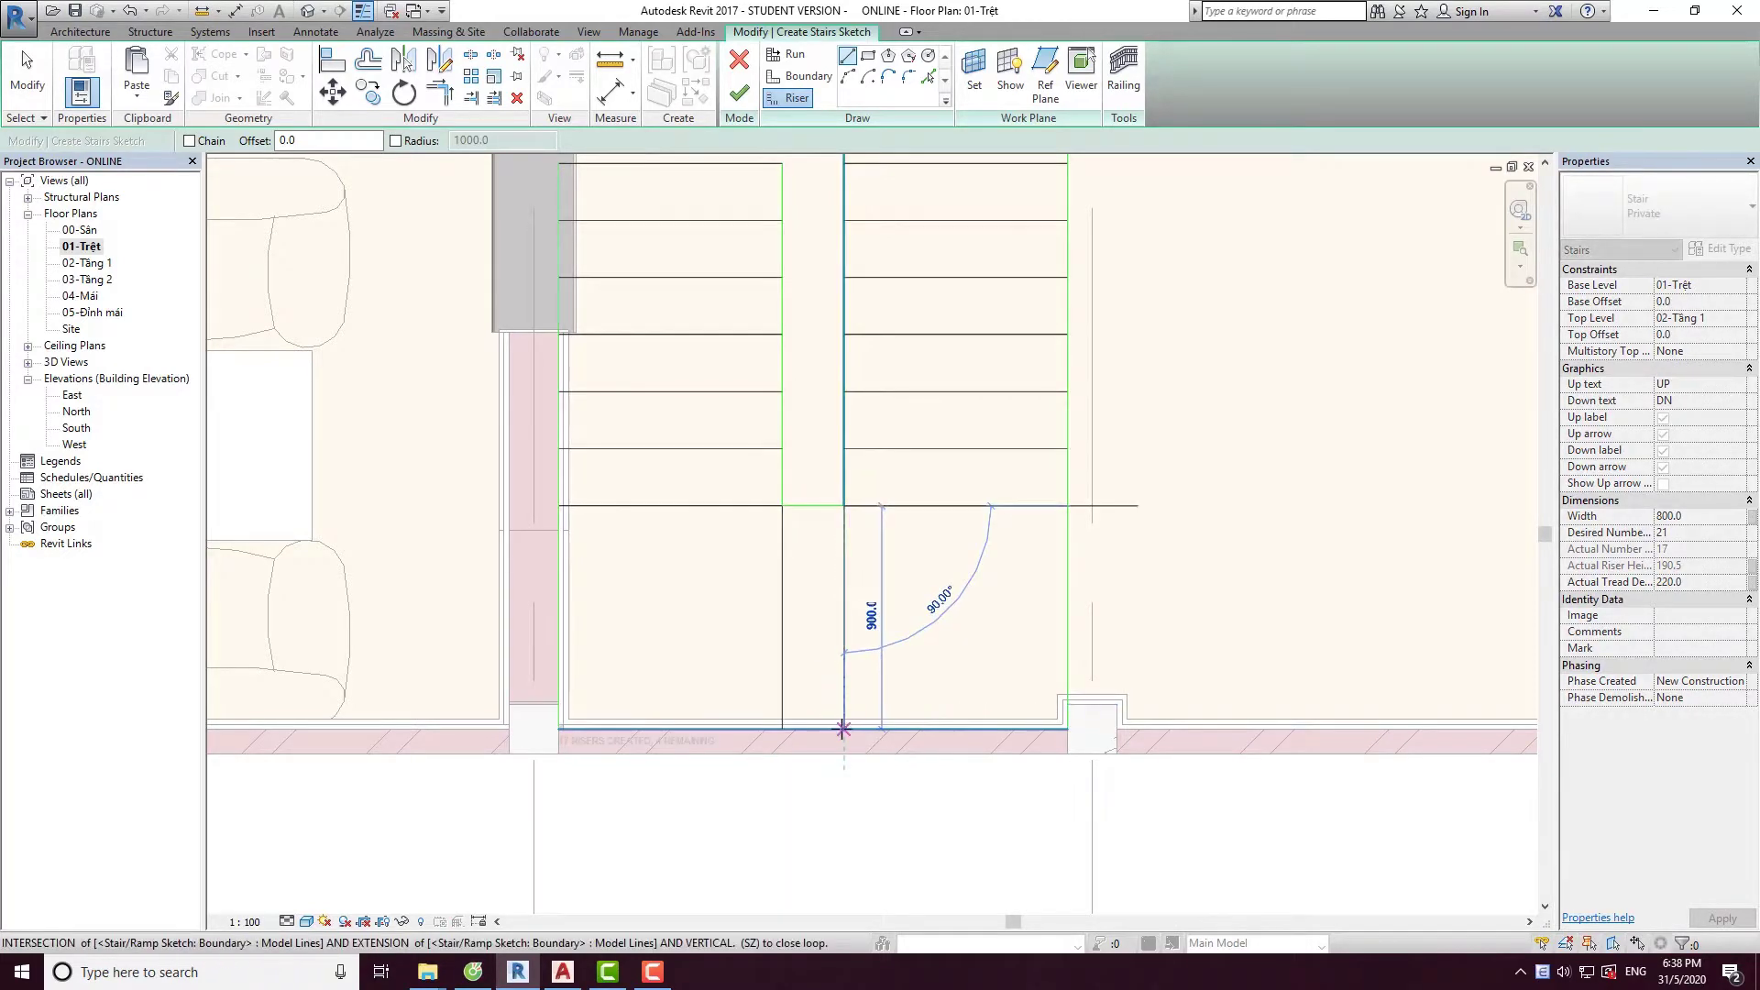
{"action": "left_click", "coordinate": [843, 729]}
Draw two diagonal winder risers from the left inner corner to the left and bottom boundaries.
{"action": "left_click", "coordinate": [782, 505]}
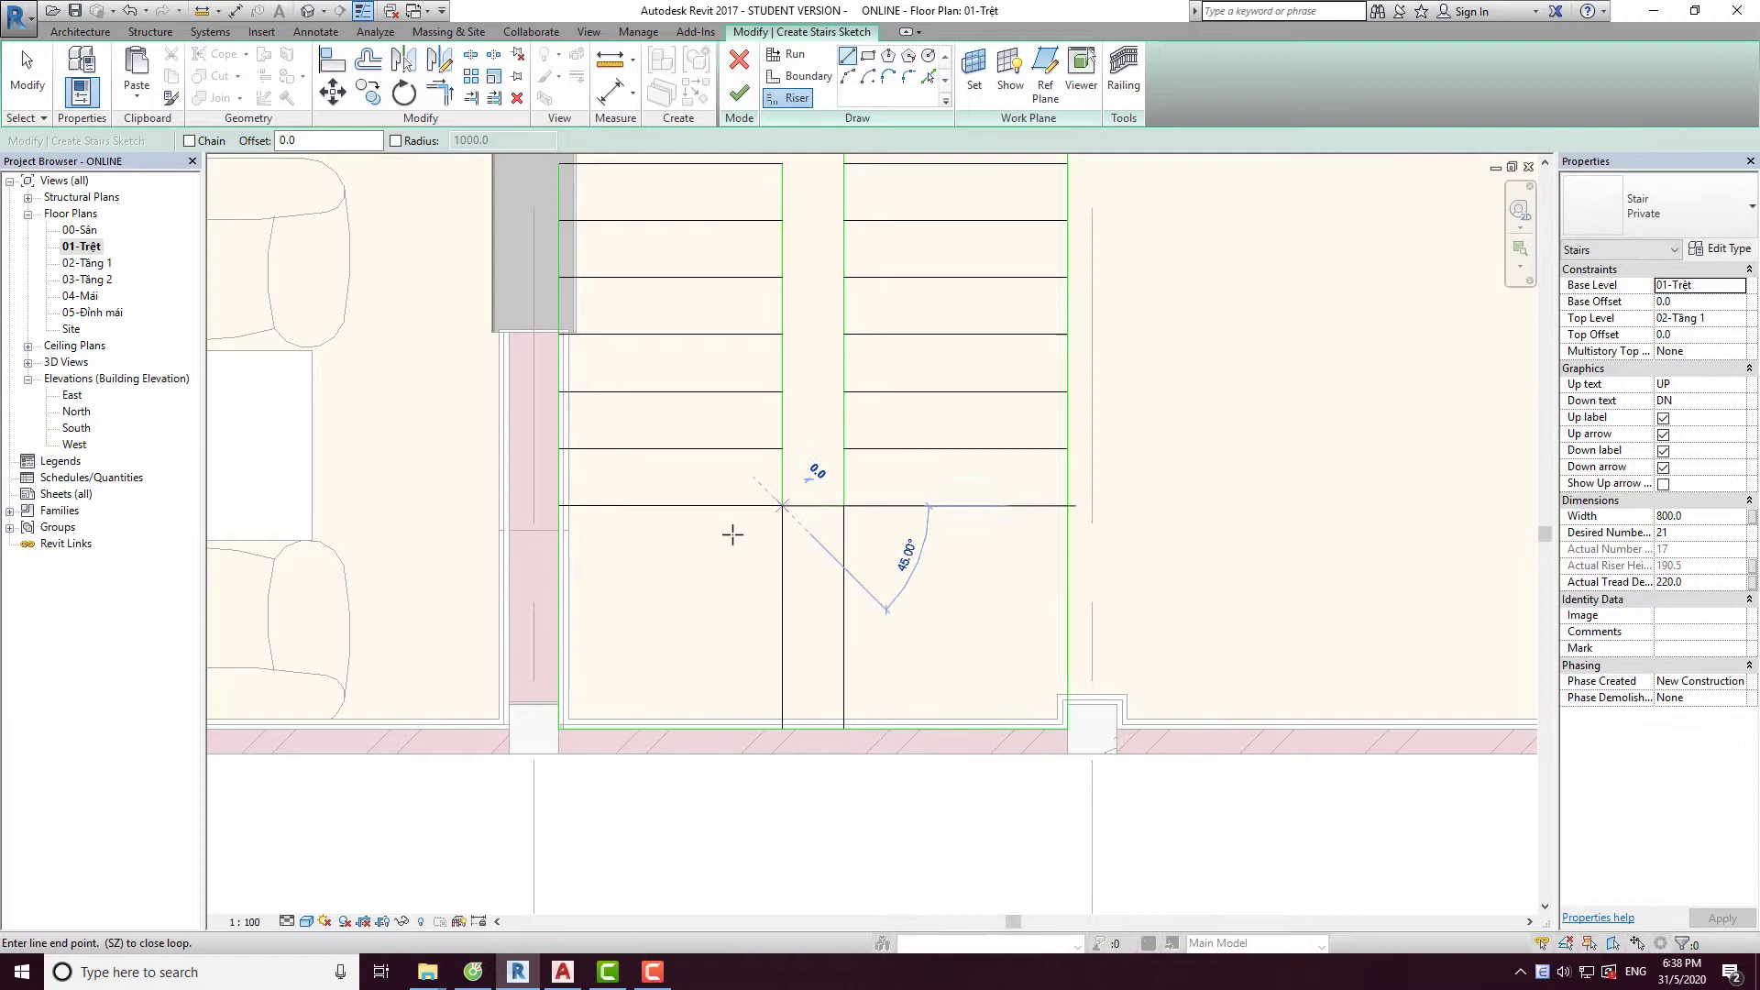
{"action": "left_click", "coordinate": [559, 618]}
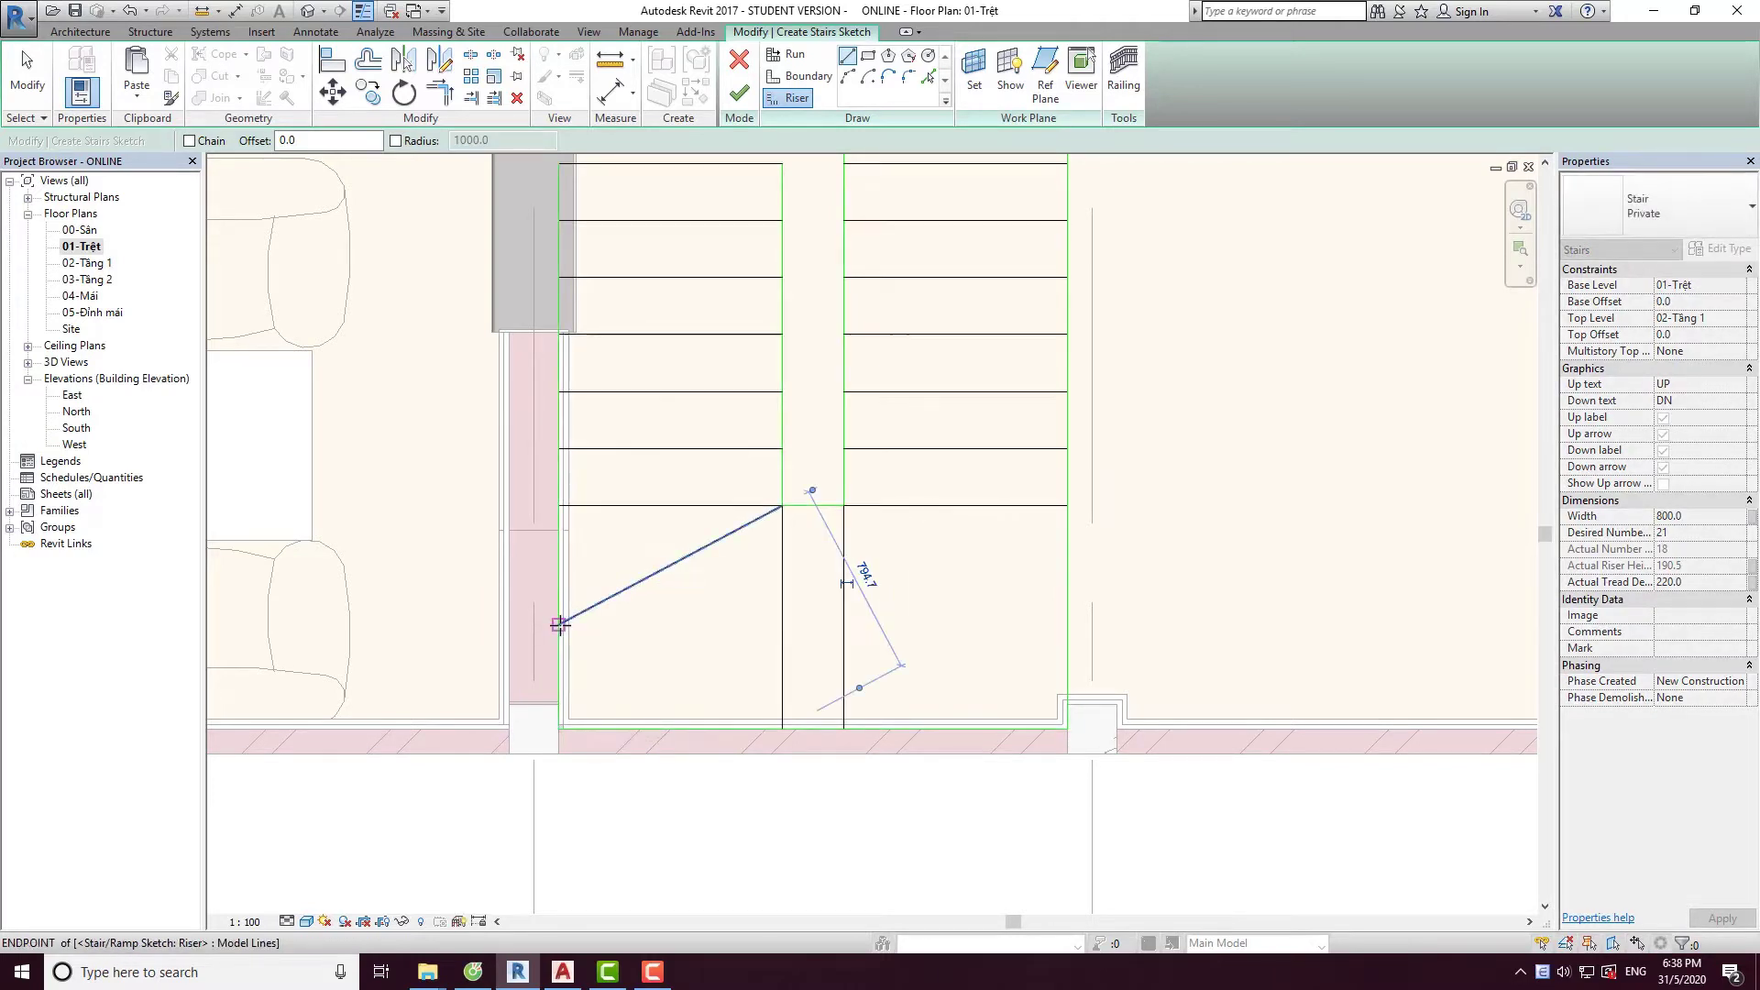
{"action": "left_click", "coordinate": [782, 506]}
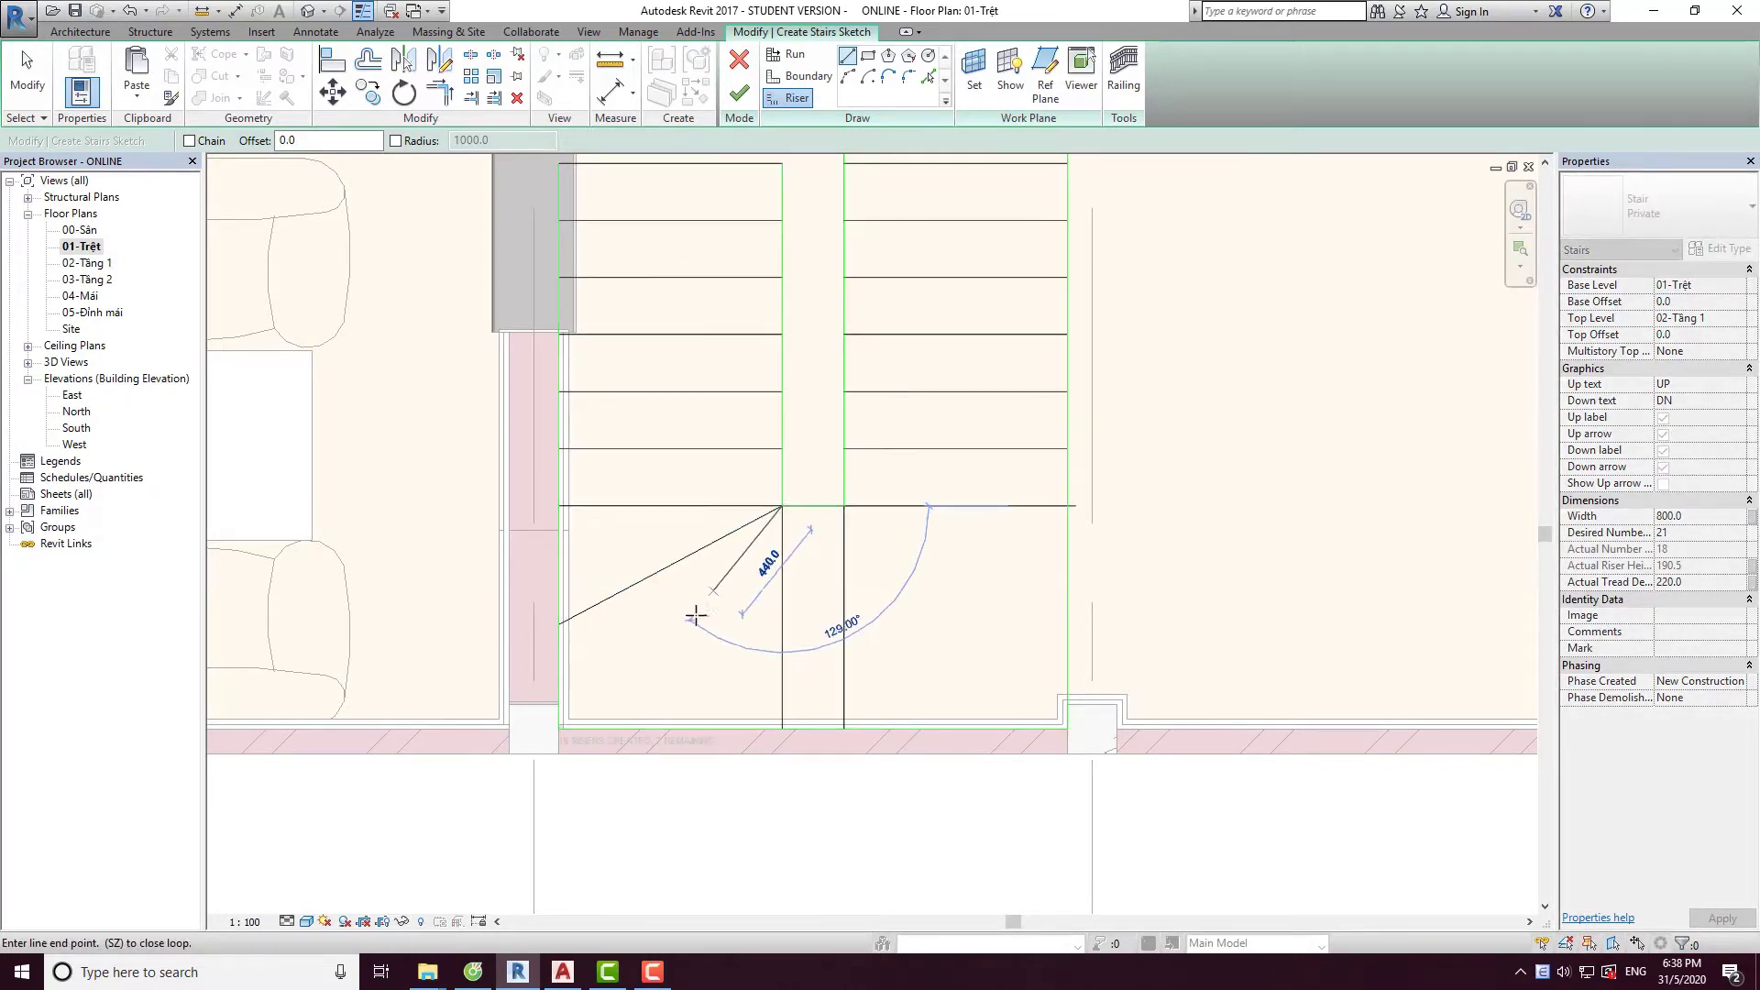
{"action": "left_click", "coordinate": [645, 730]}
{"action": "key", "text": "Escape"}
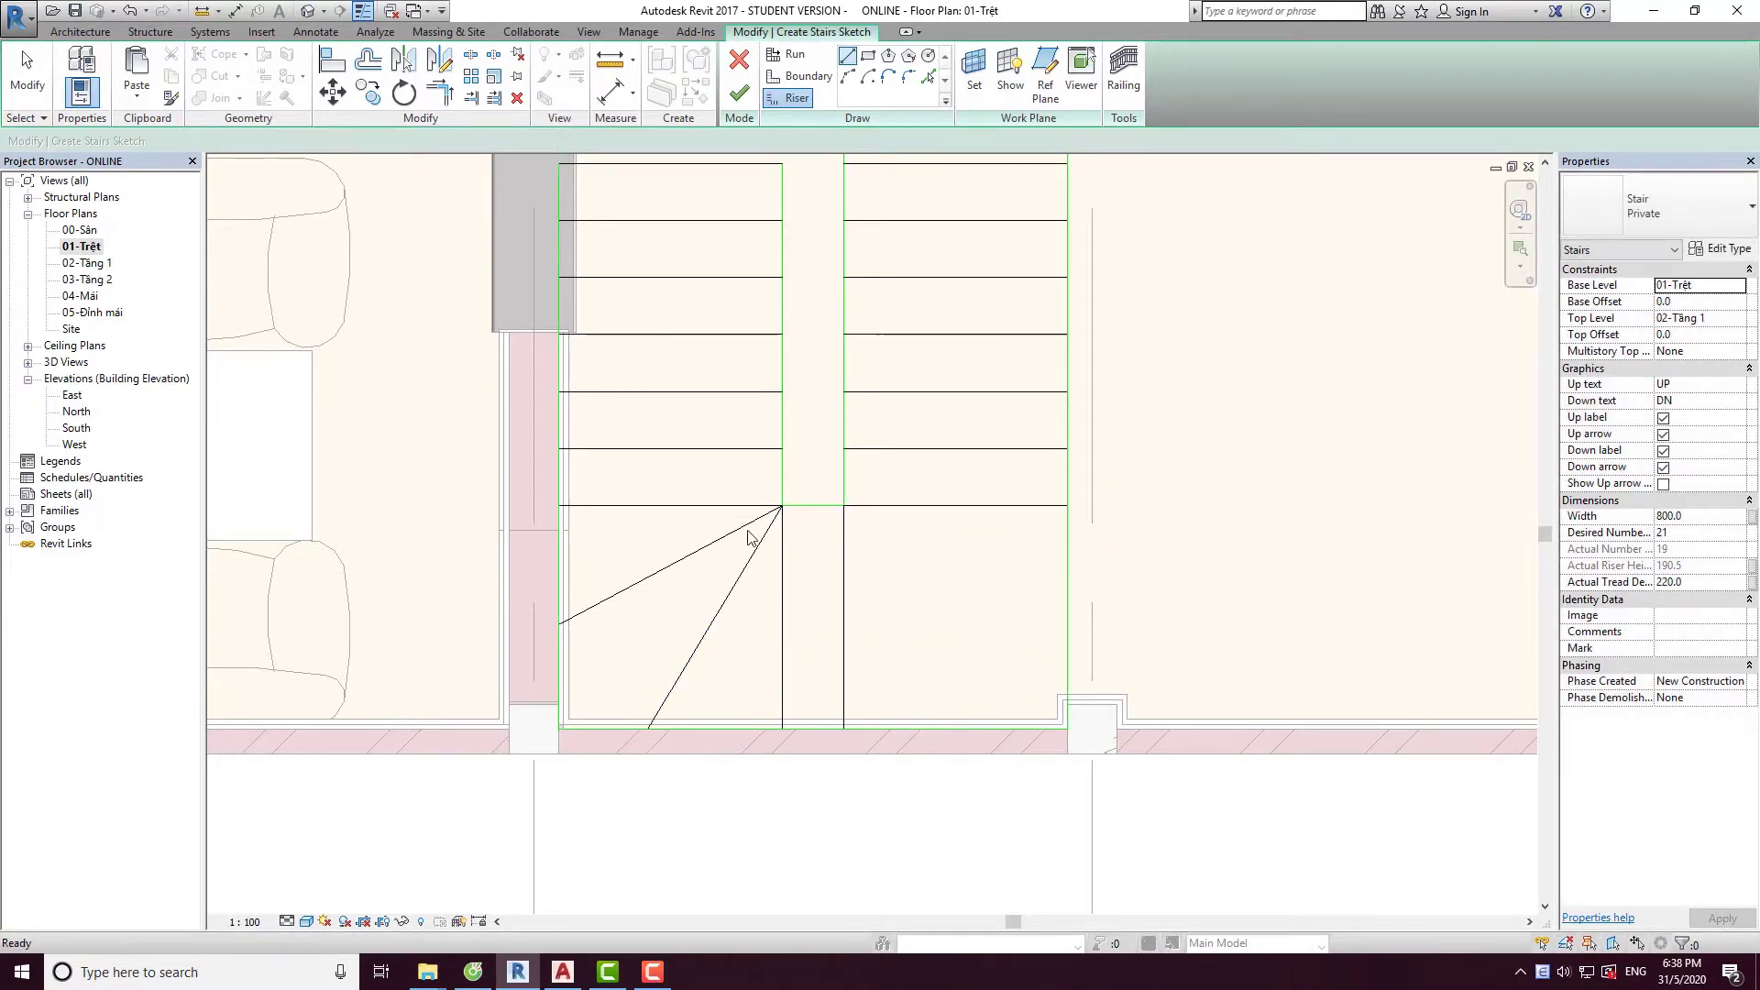
Mirror the two diagonal winder risers to the right side.
{"action": "left_click", "coordinate": [731, 539]}
{"action": "left_click", "coordinate": [728, 597], "text": "ctrl"}
{"action": "key", "text": "d"}
{"action": "key", "text": "m"}
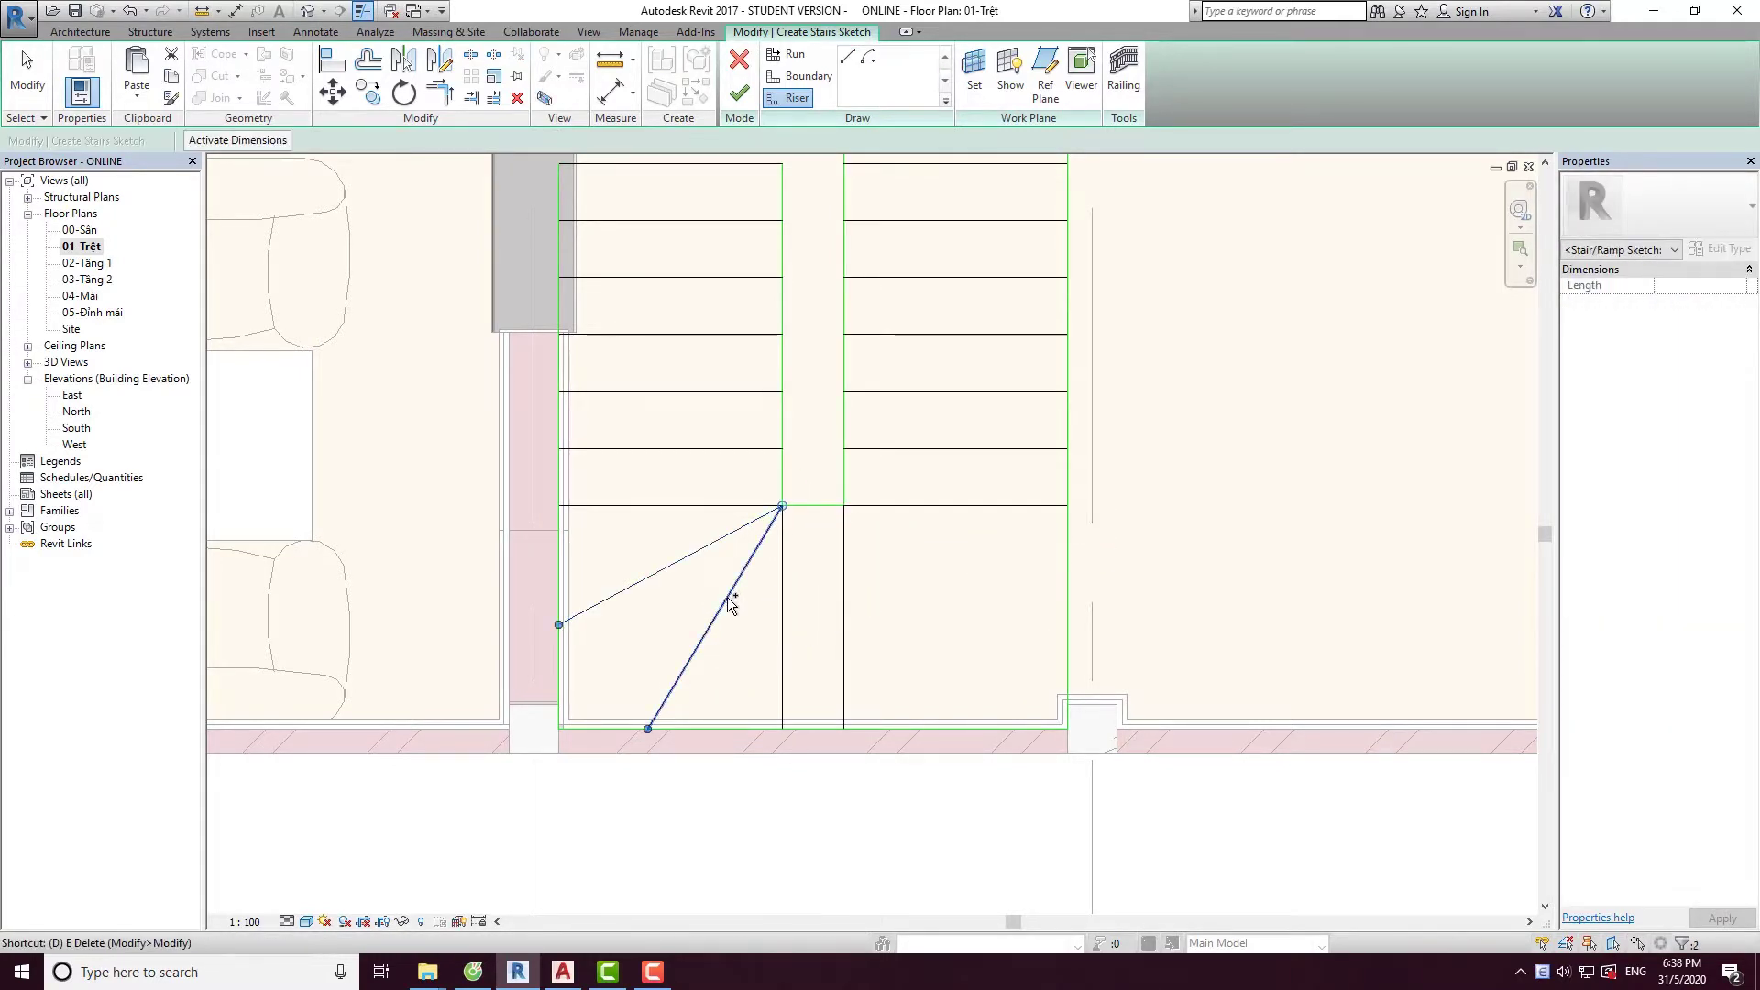
{"action": "left_click", "coordinate": [815, 512]}
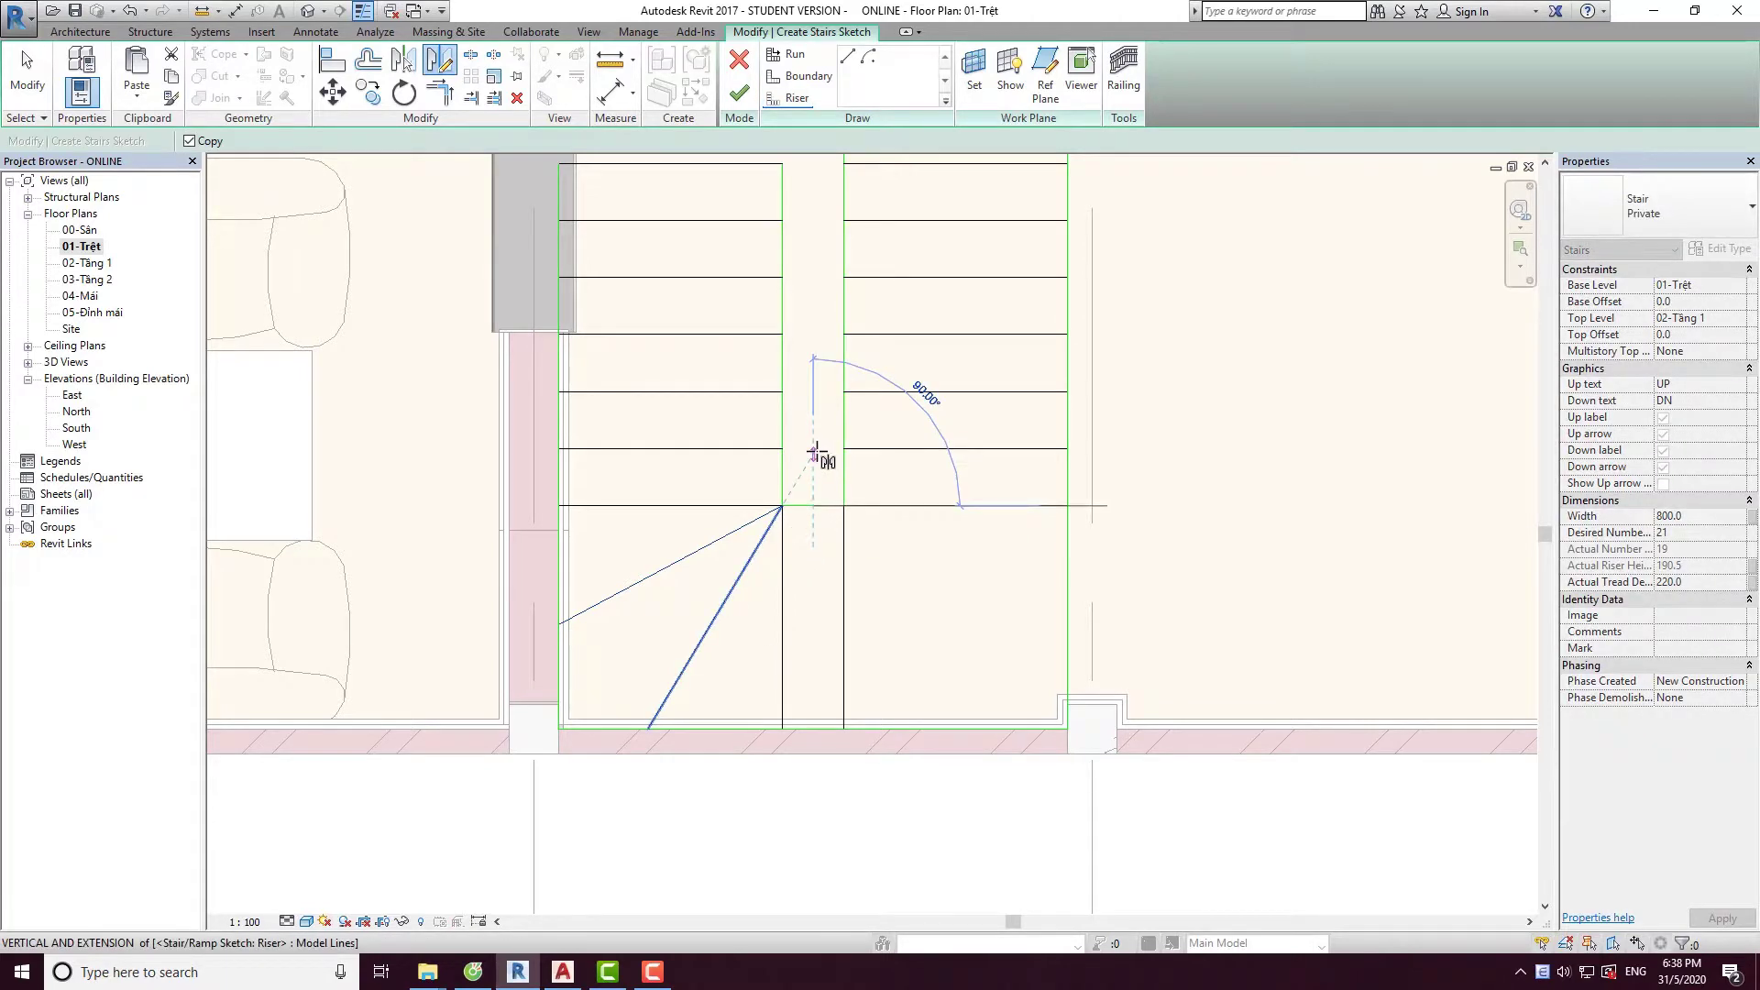
{"action": "left_click", "coordinate": [821, 461]}
{"action": "key", "text": "Escape"}
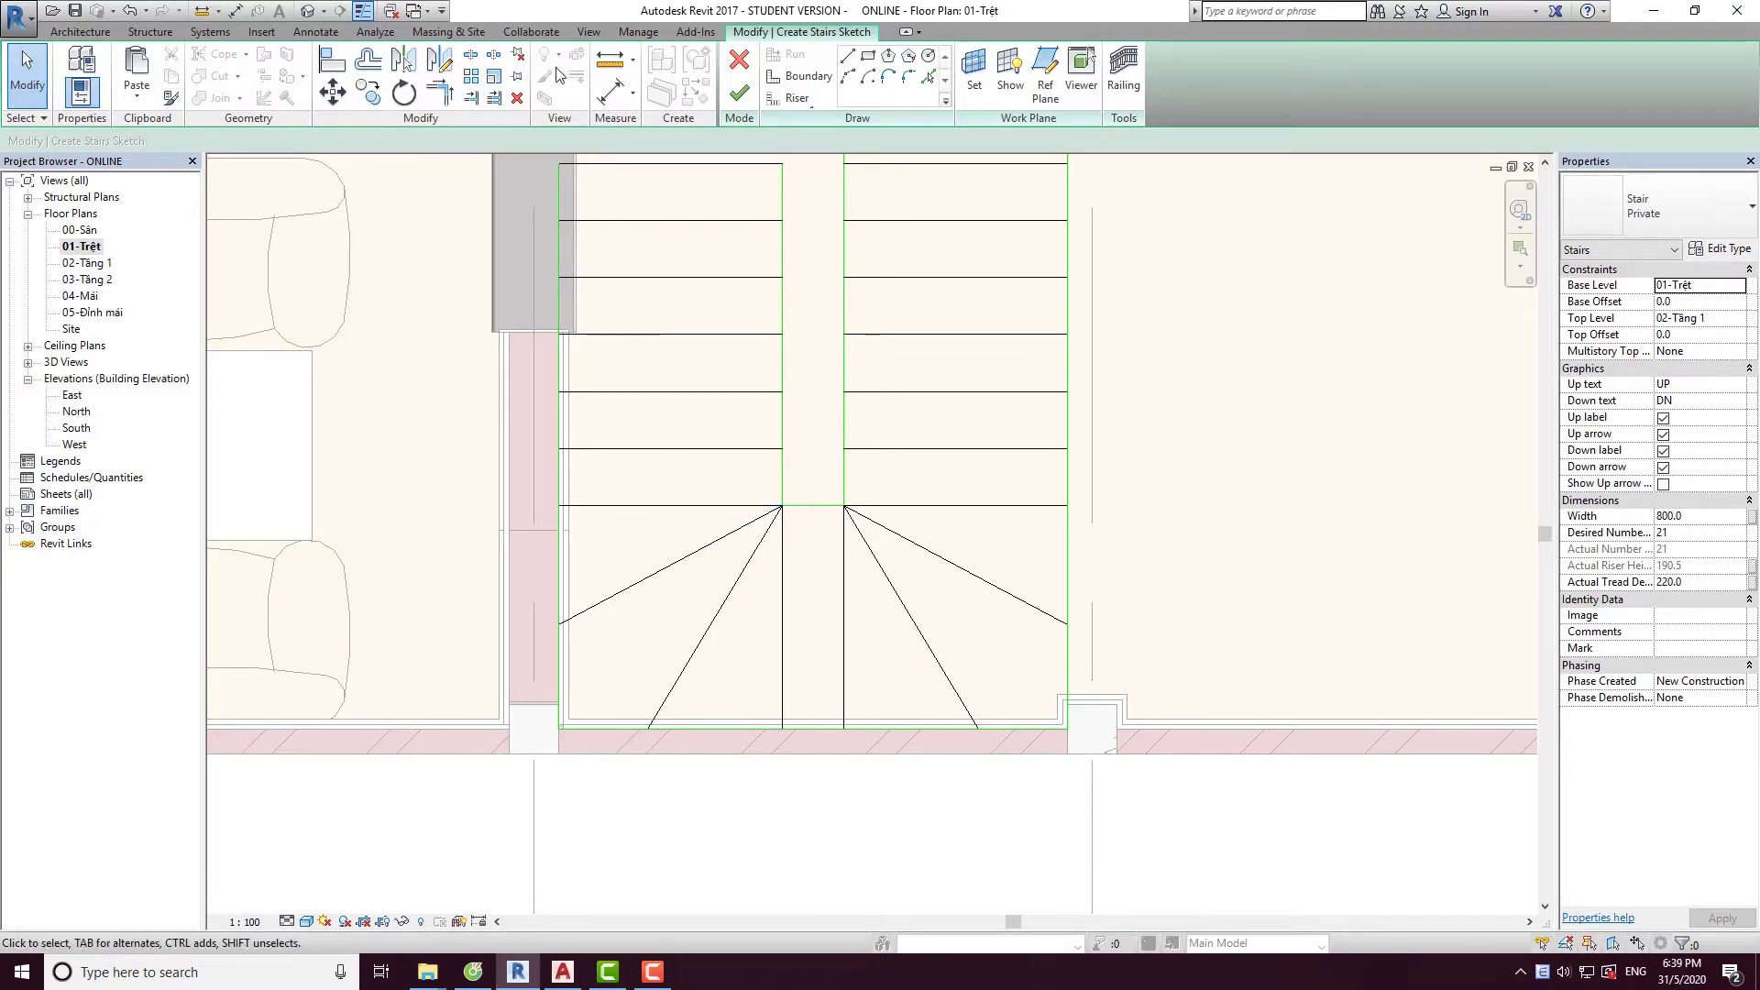
Split the left, bottom and right boundary lines at the winder points, then finish the stair.
{"action": "left_click", "coordinate": [470, 53]}
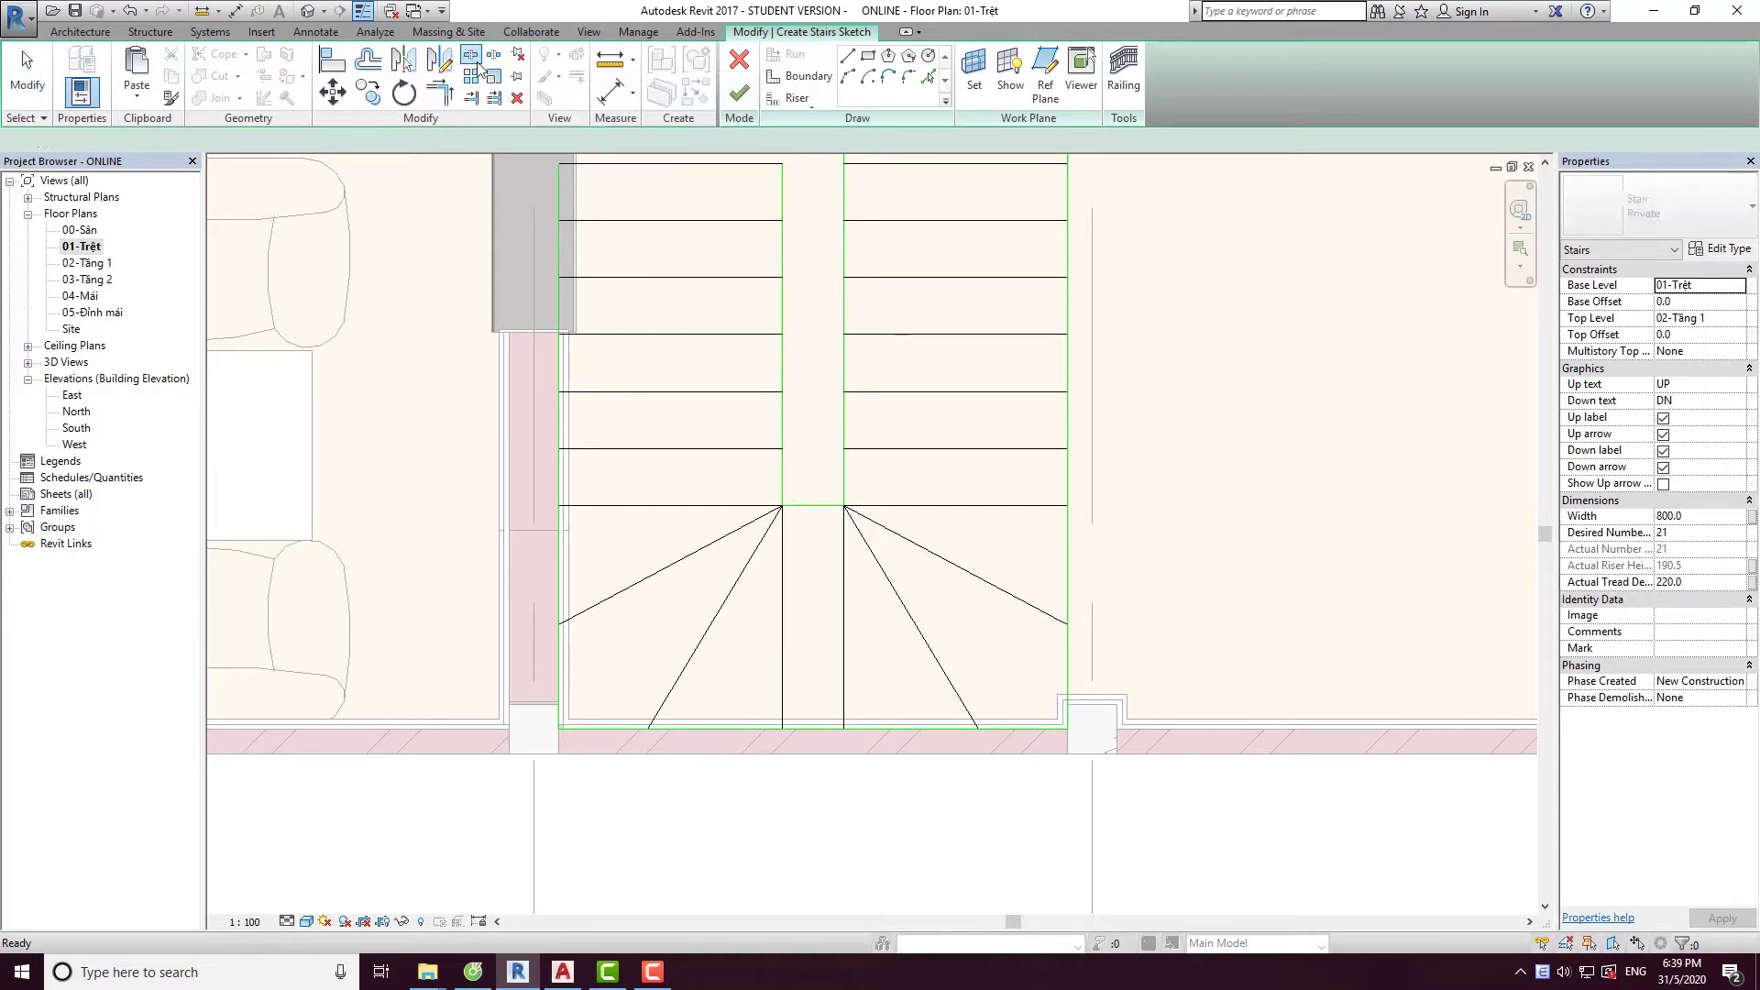
{"action": "left_click", "coordinate": [559, 506]}
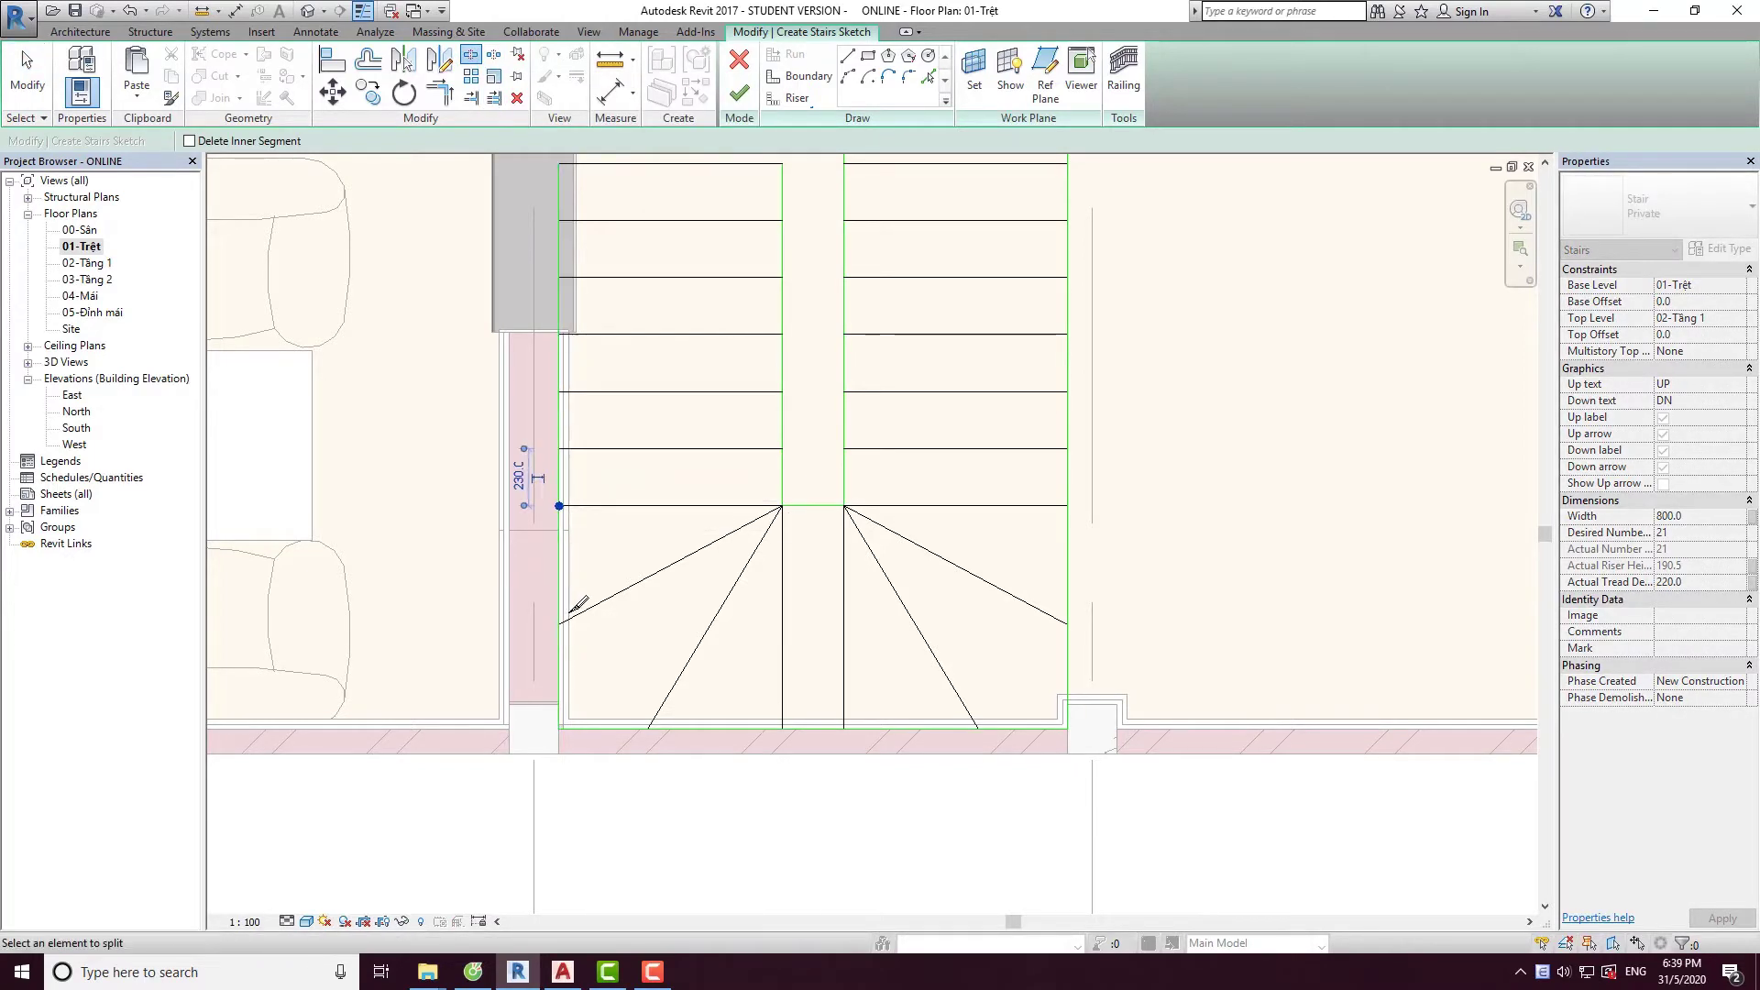
{"action": "left_click", "coordinate": [648, 729]}
{"action": "left_click", "coordinate": [782, 729]}
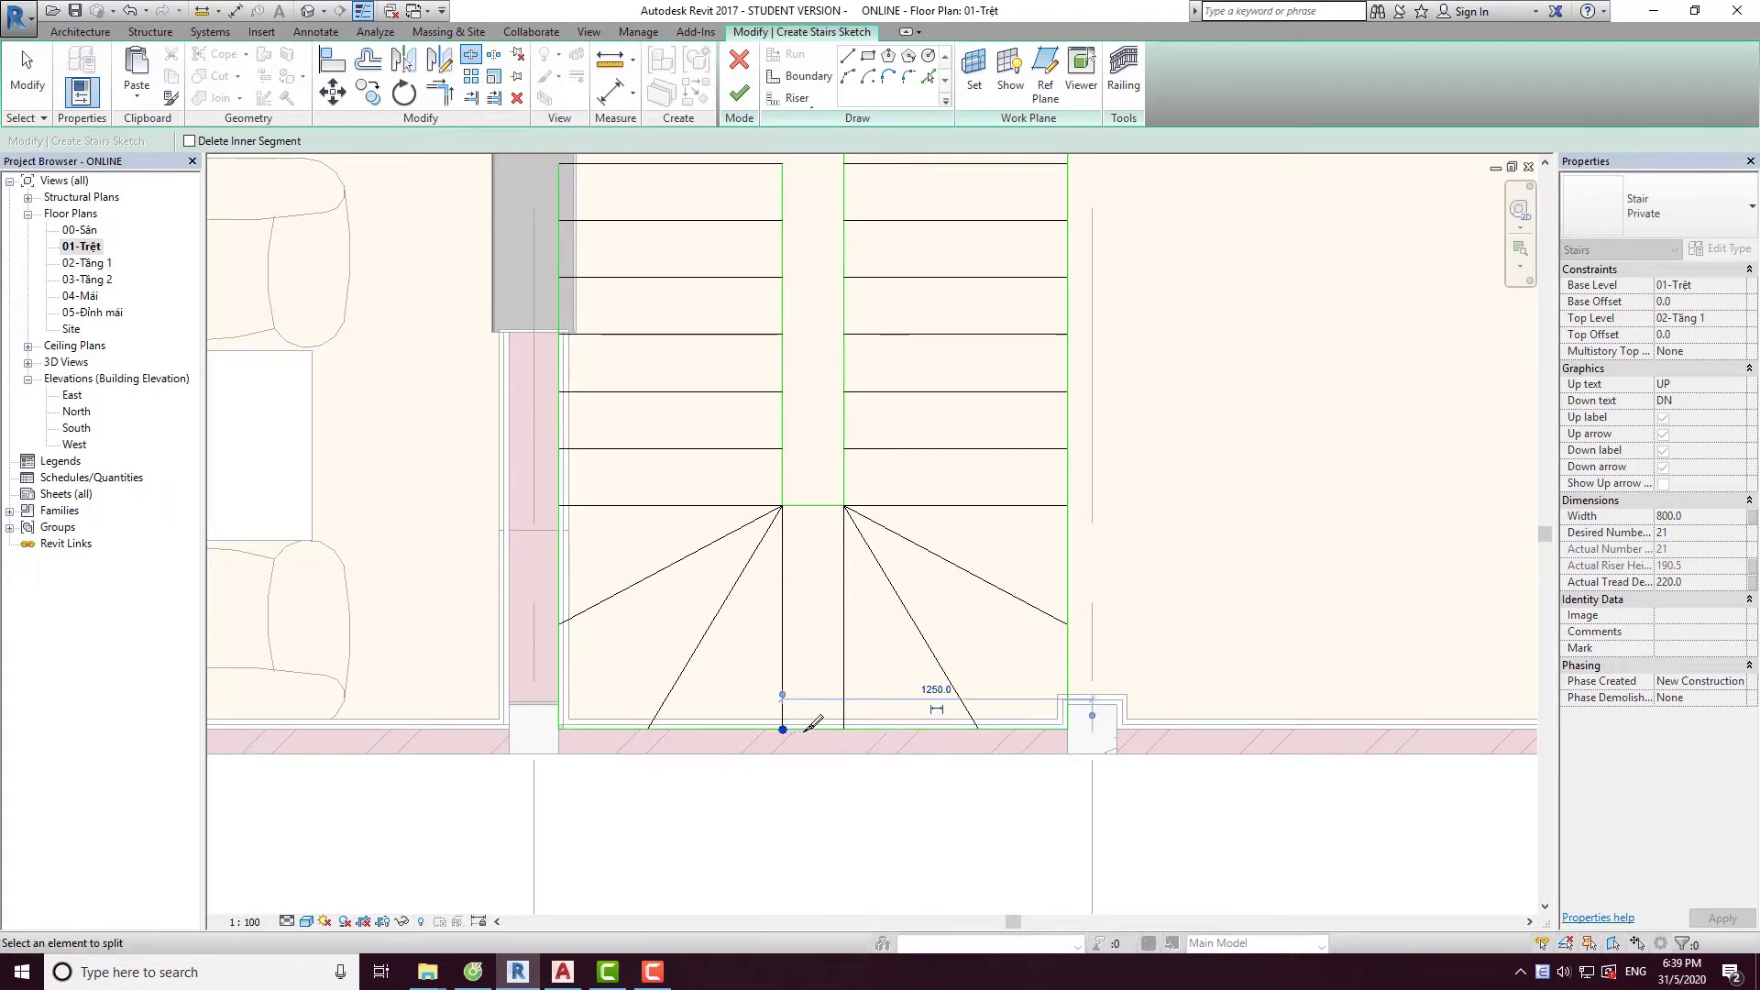
{"action": "left_click", "coordinate": [844, 729]}
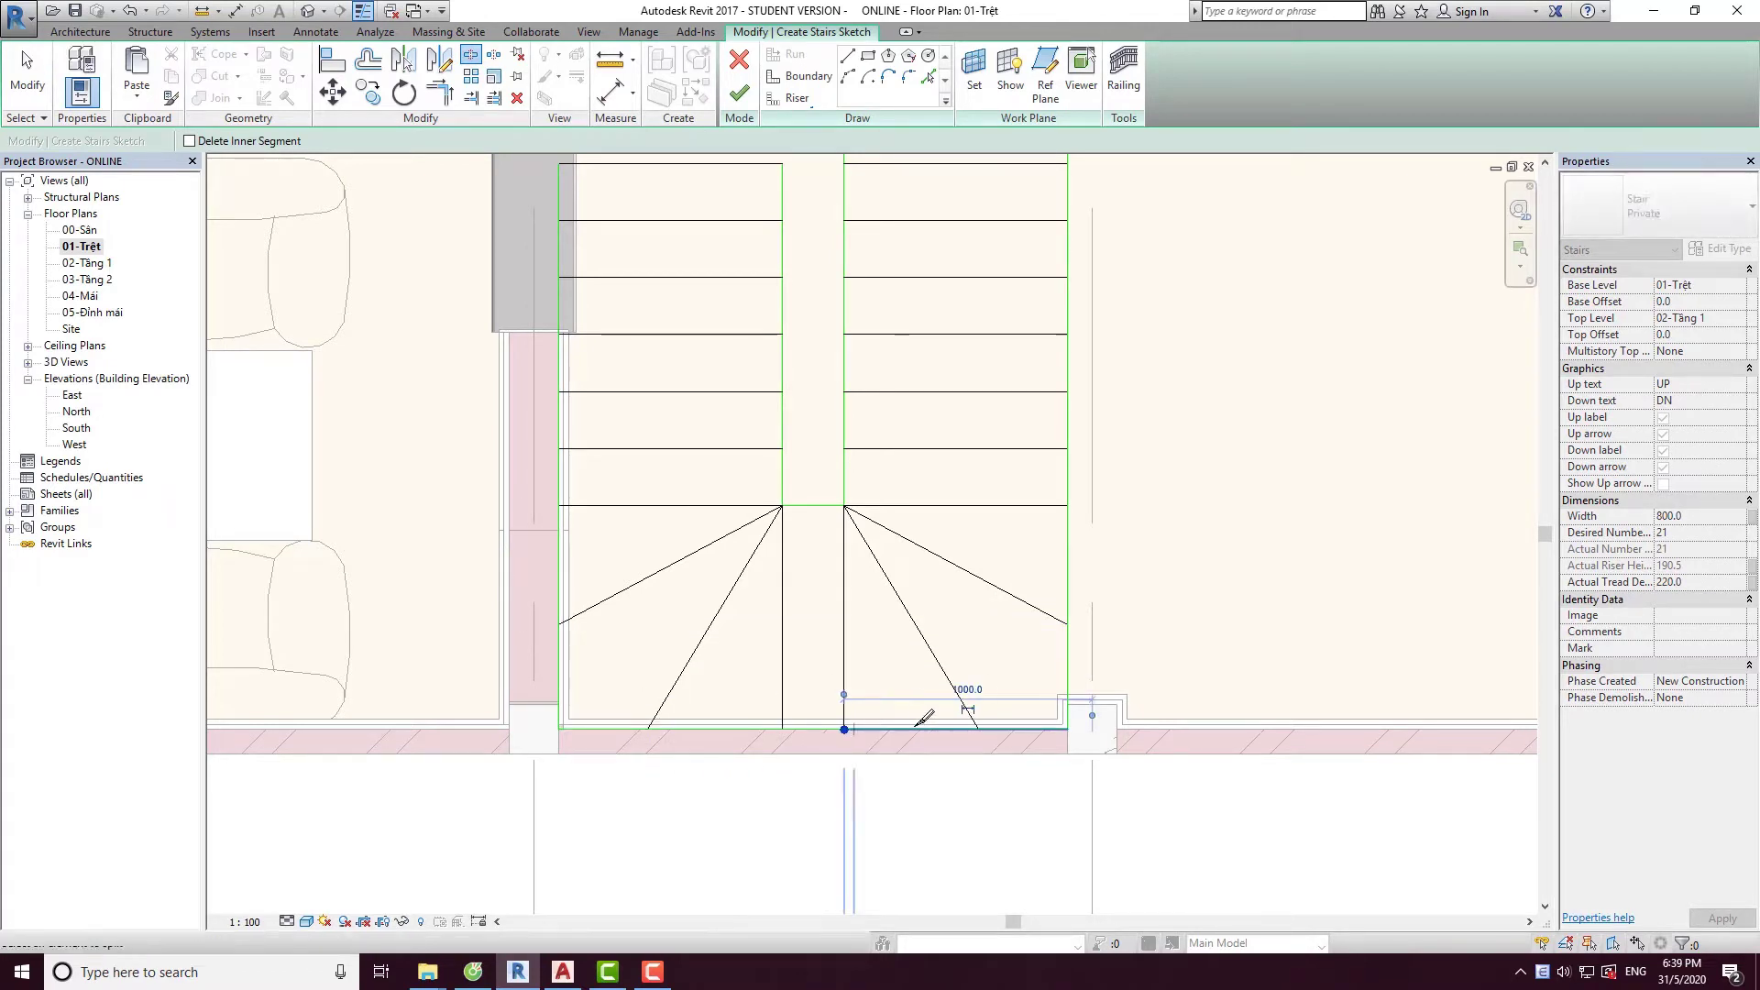
{"action": "left_click", "coordinate": [979, 729]}
{"action": "left_click", "coordinate": [1068, 624]}
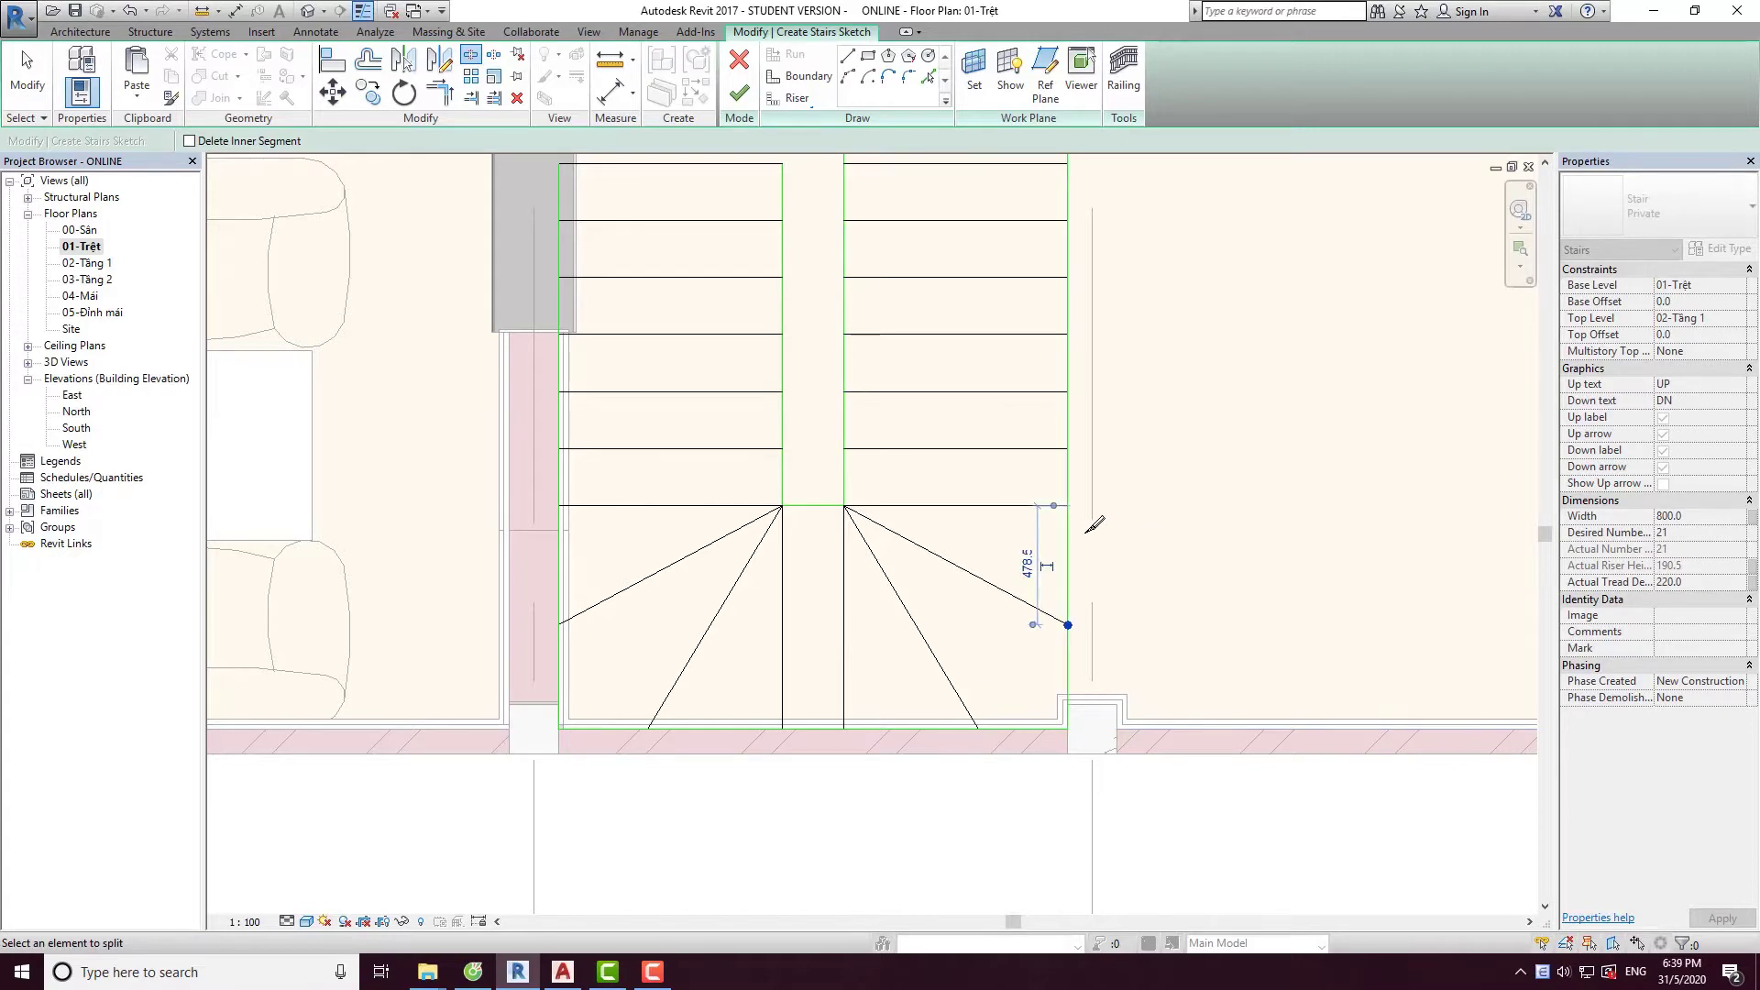
{"action": "left_click", "coordinate": [1068, 505]}
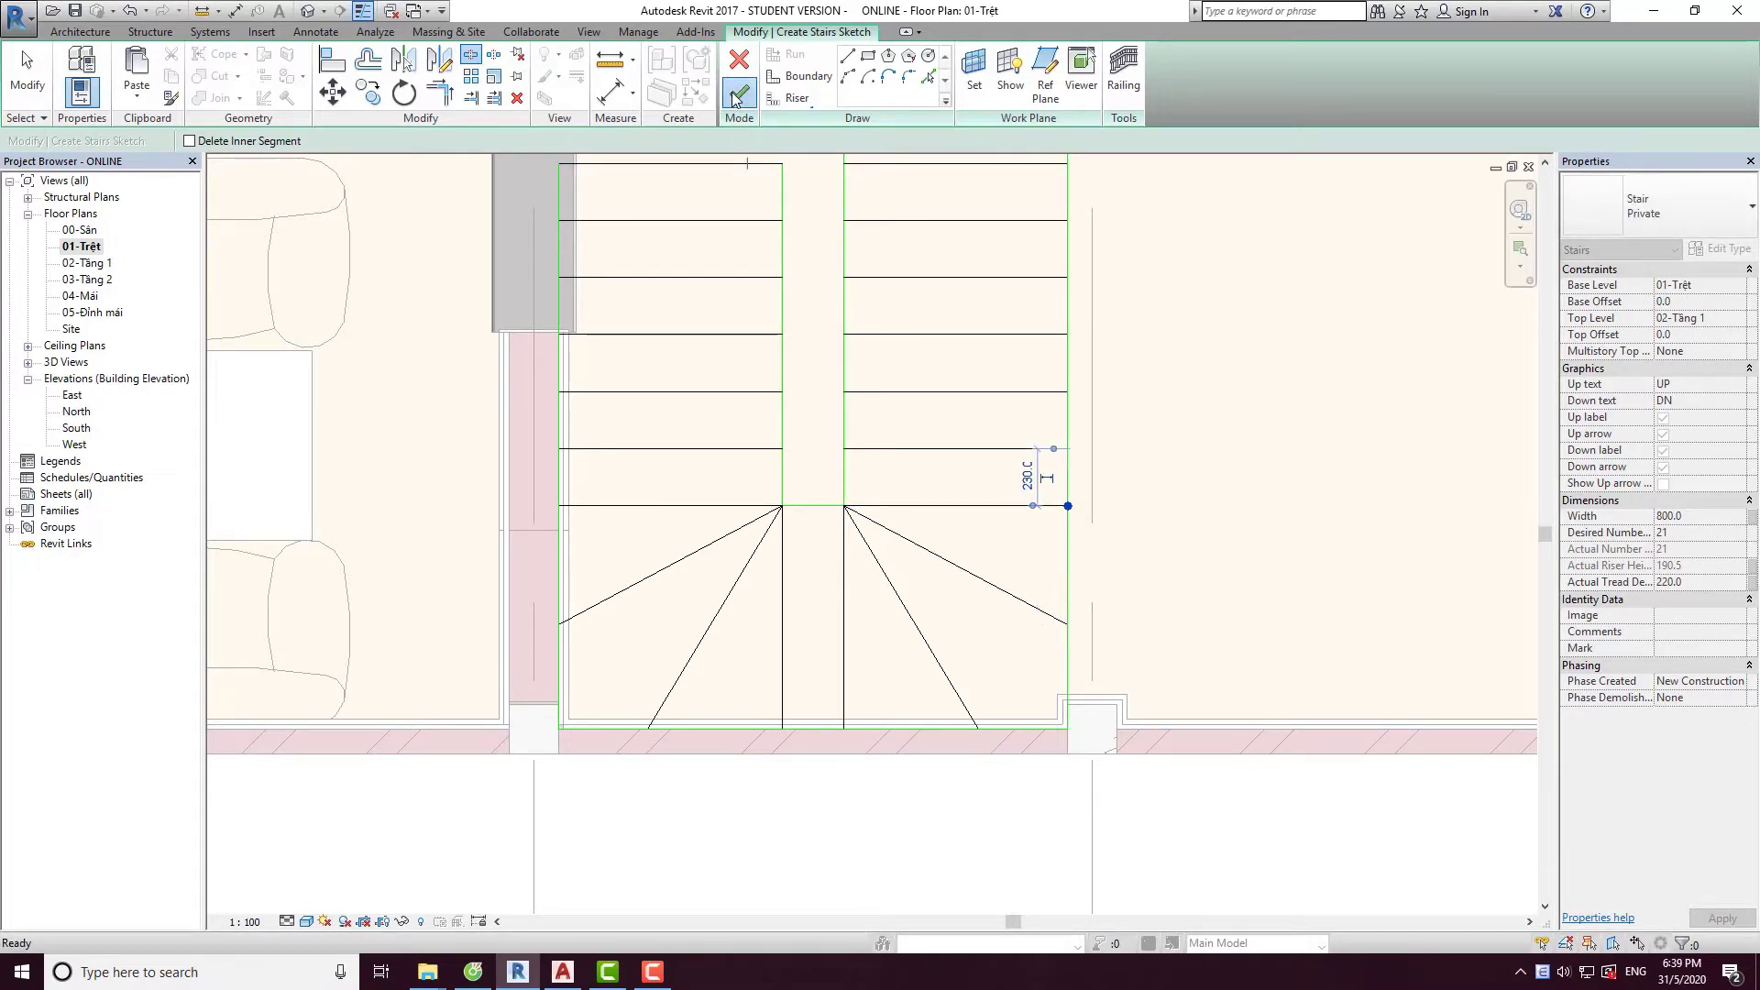
{"action": "left_click", "coordinate": [738, 94]}
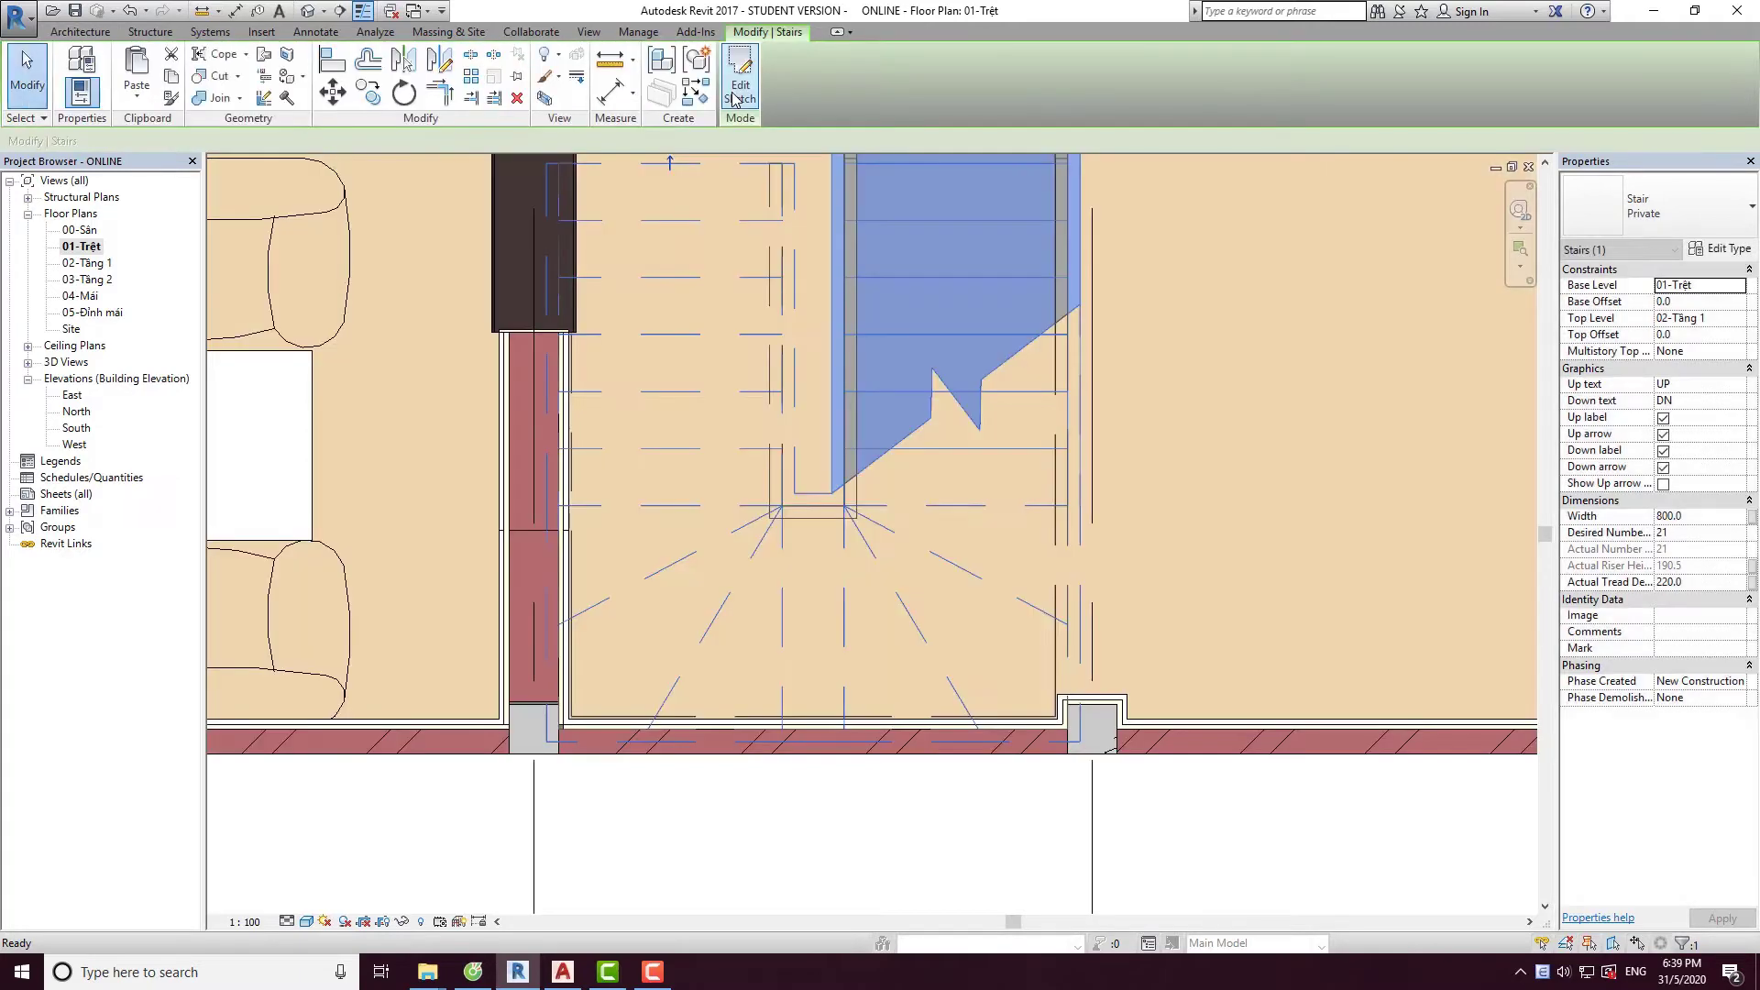
Open the default 3D view and temporarily hide three front ground-floor walls.
{"action": "left_click", "coordinate": [307, 13]}
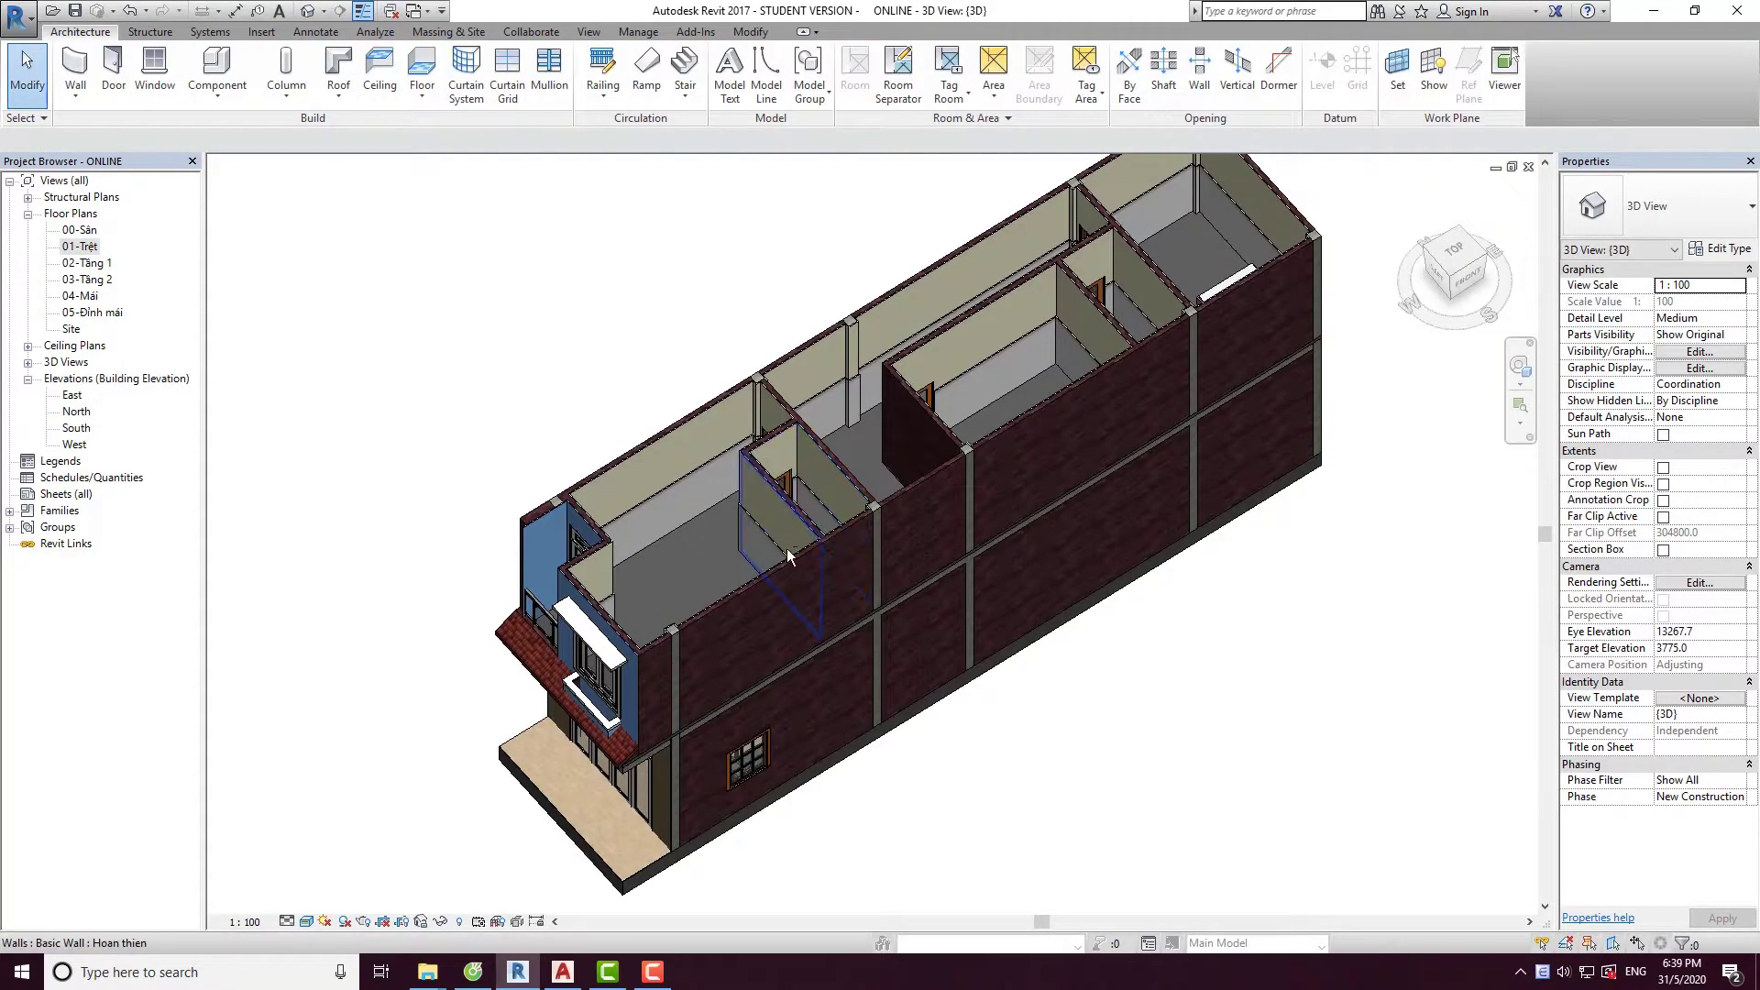
{"action": "middle_click_drag", "start_coordinate": [787, 554], "coordinate": [959, 499], "text": "shift"}
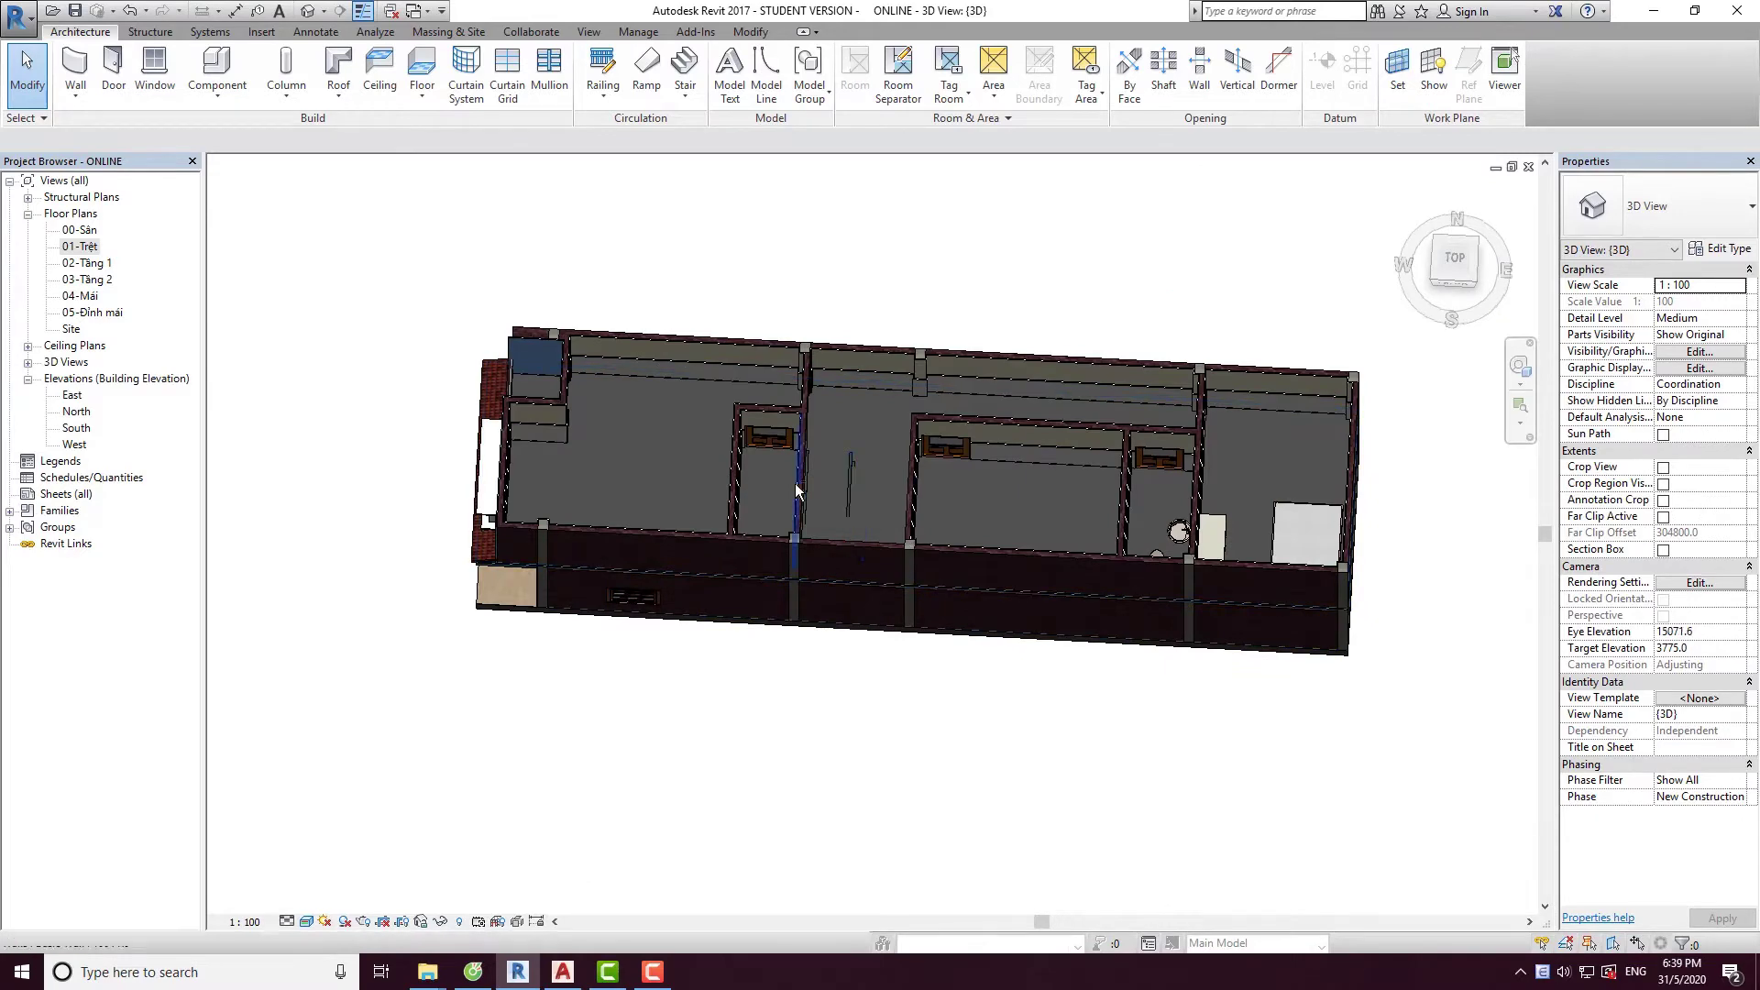
{"action": "mouse_move", "coordinate": [795, 482]}
{"action": "middle_mouse_down", "text": "shift"}
{"action": "mouse_move", "coordinate": [797, 431]}
{"action": "mouse_move", "coordinate": [948, 631]}
{"action": "mouse_move", "coordinate": [1064, 460]}
{"action": "mouse_move", "coordinate": [867, 624]}
{"action": "middle_mouse_up", "text": "shift"}
{"action": "left_click", "coordinate": [948, 631]}
{"action": "key", "text": "h"}
{"action": "key", "text": "h"}
{"action": "left_click", "coordinate": [884, 624]}
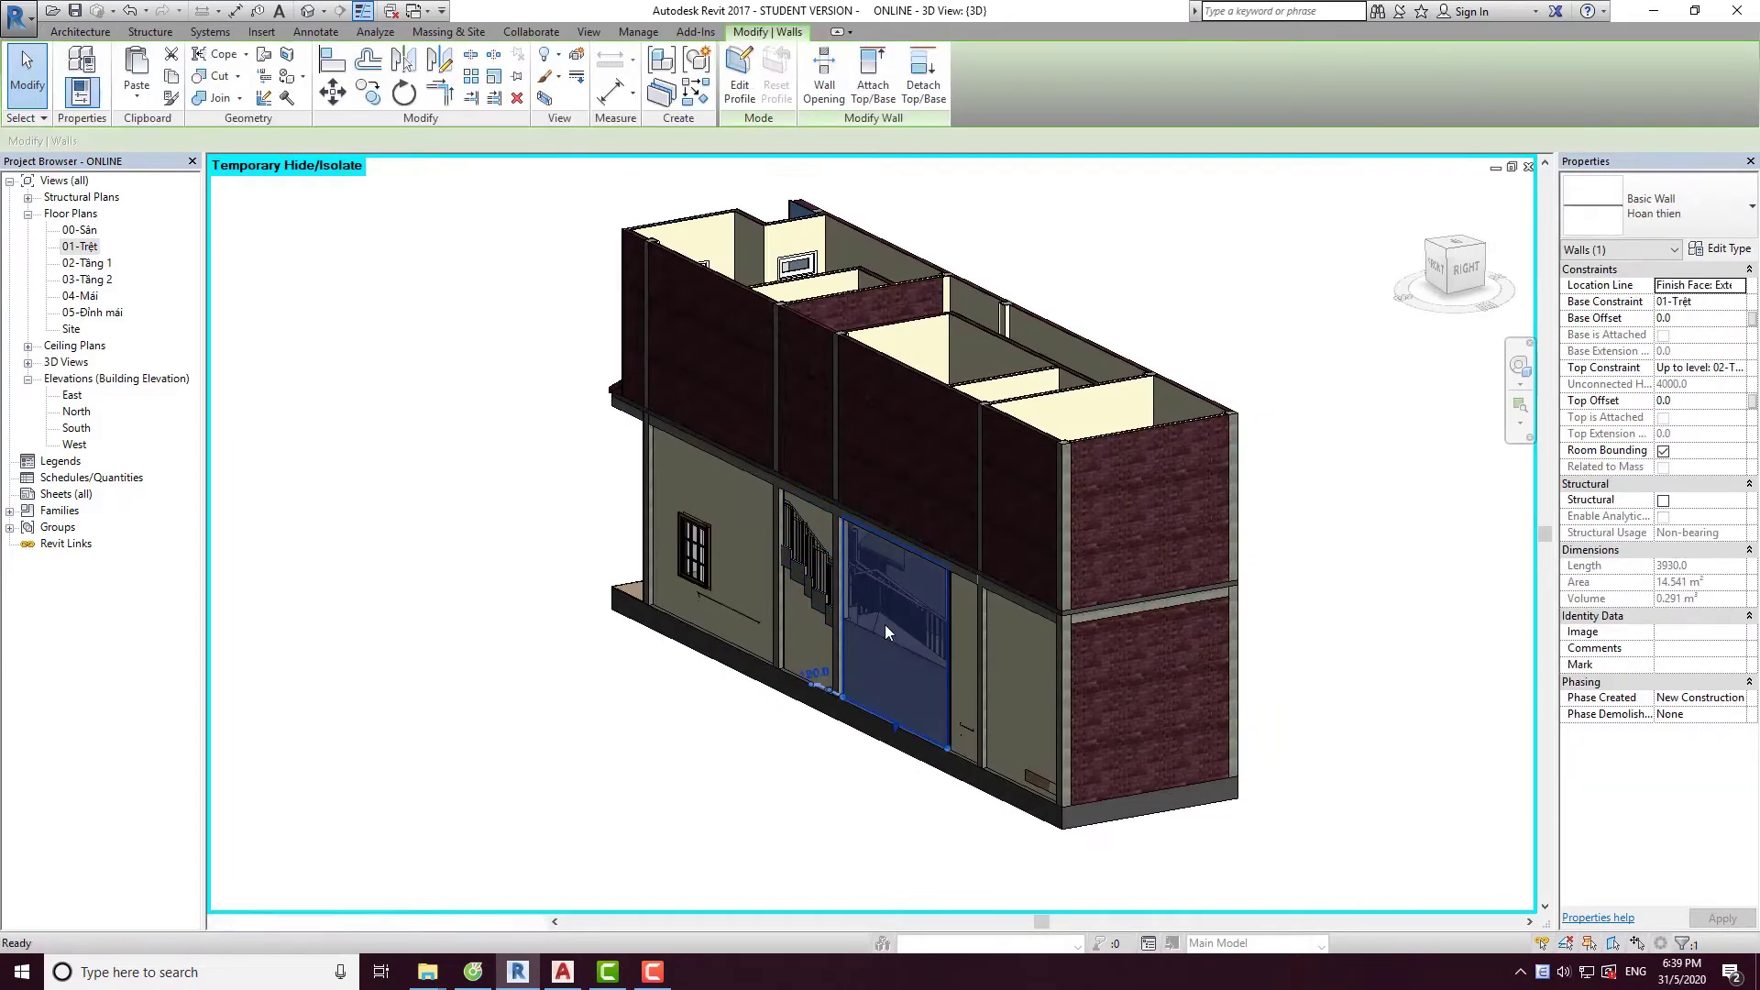
{"action": "key", "text": "h"}
{"action": "key", "text": "h"}
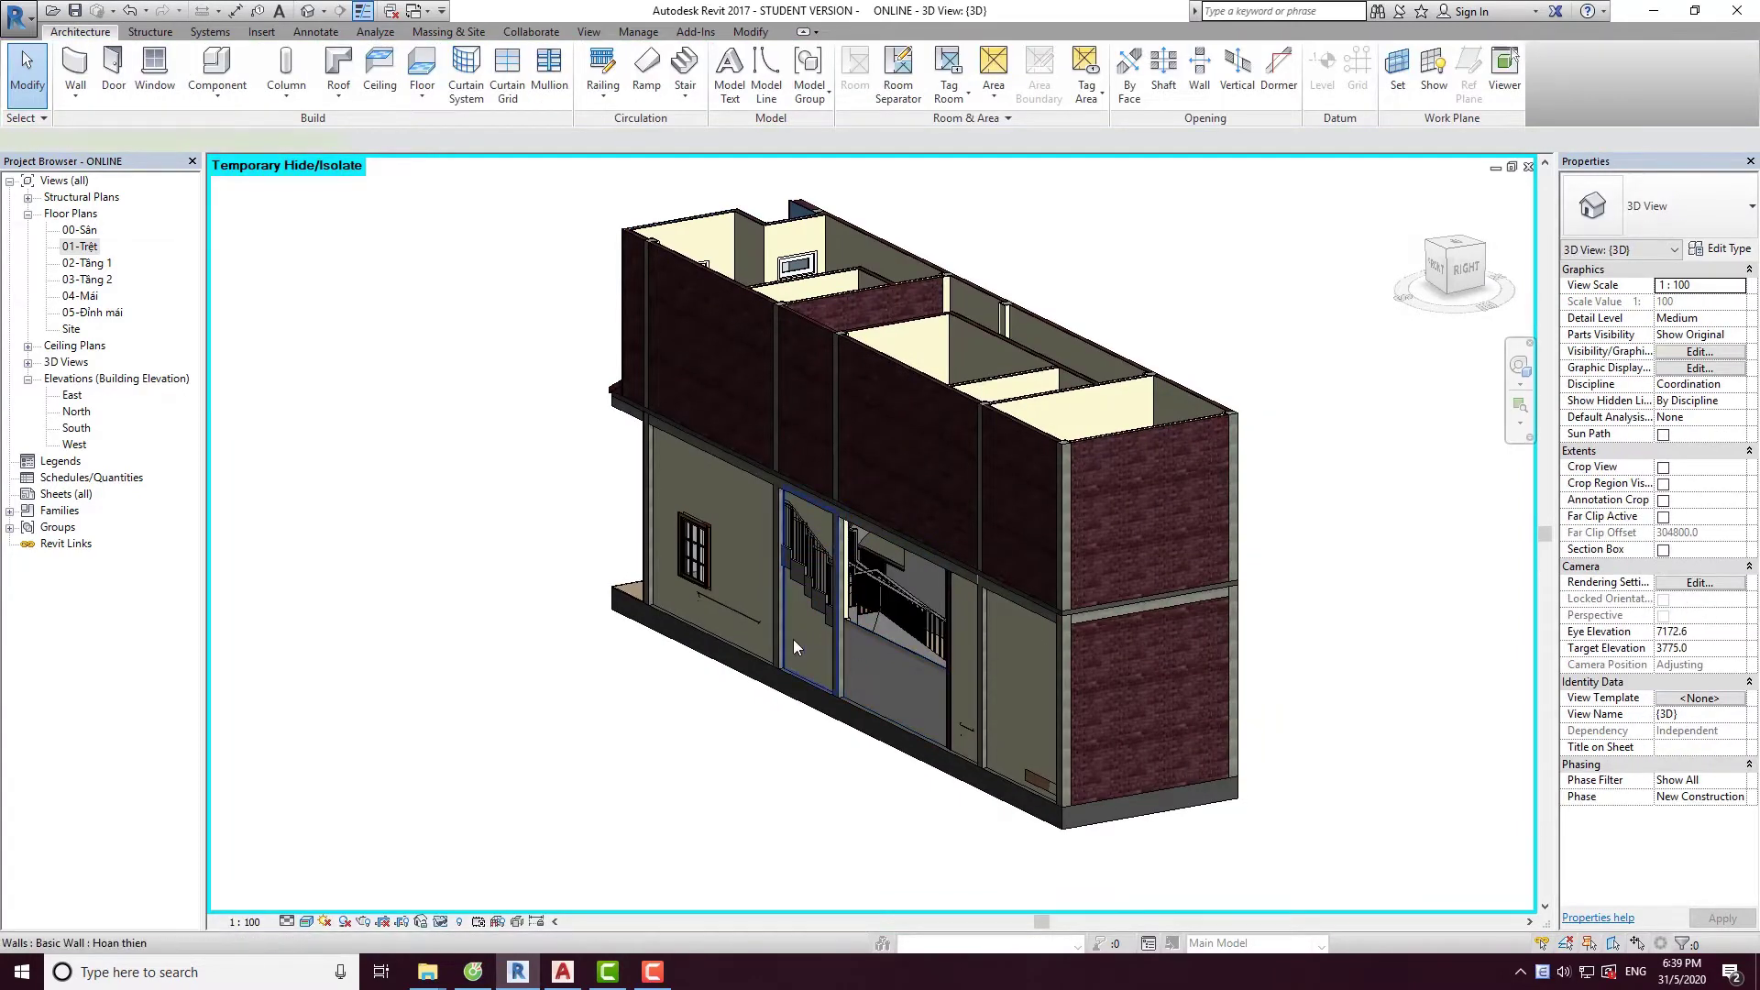
{"action": "left_click", "coordinate": [794, 640]}
{"action": "key", "text": "h"}
{"action": "key", "text": "h"}
Restore all temporarily hidden walls and expand Structural Plans in the Project Browser.
{"action": "mouse_move", "coordinate": [828, 609]}
{"action": "middle_mouse_down", "text": "shift"}
{"action": "mouse_move", "coordinate": [872, 581]}
{"action": "mouse_move", "coordinate": [849, 619]}
{"action": "mouse_move", "coordinate": [680, 662]}
{"action": "middle_mouse_up", "text": "shift"}
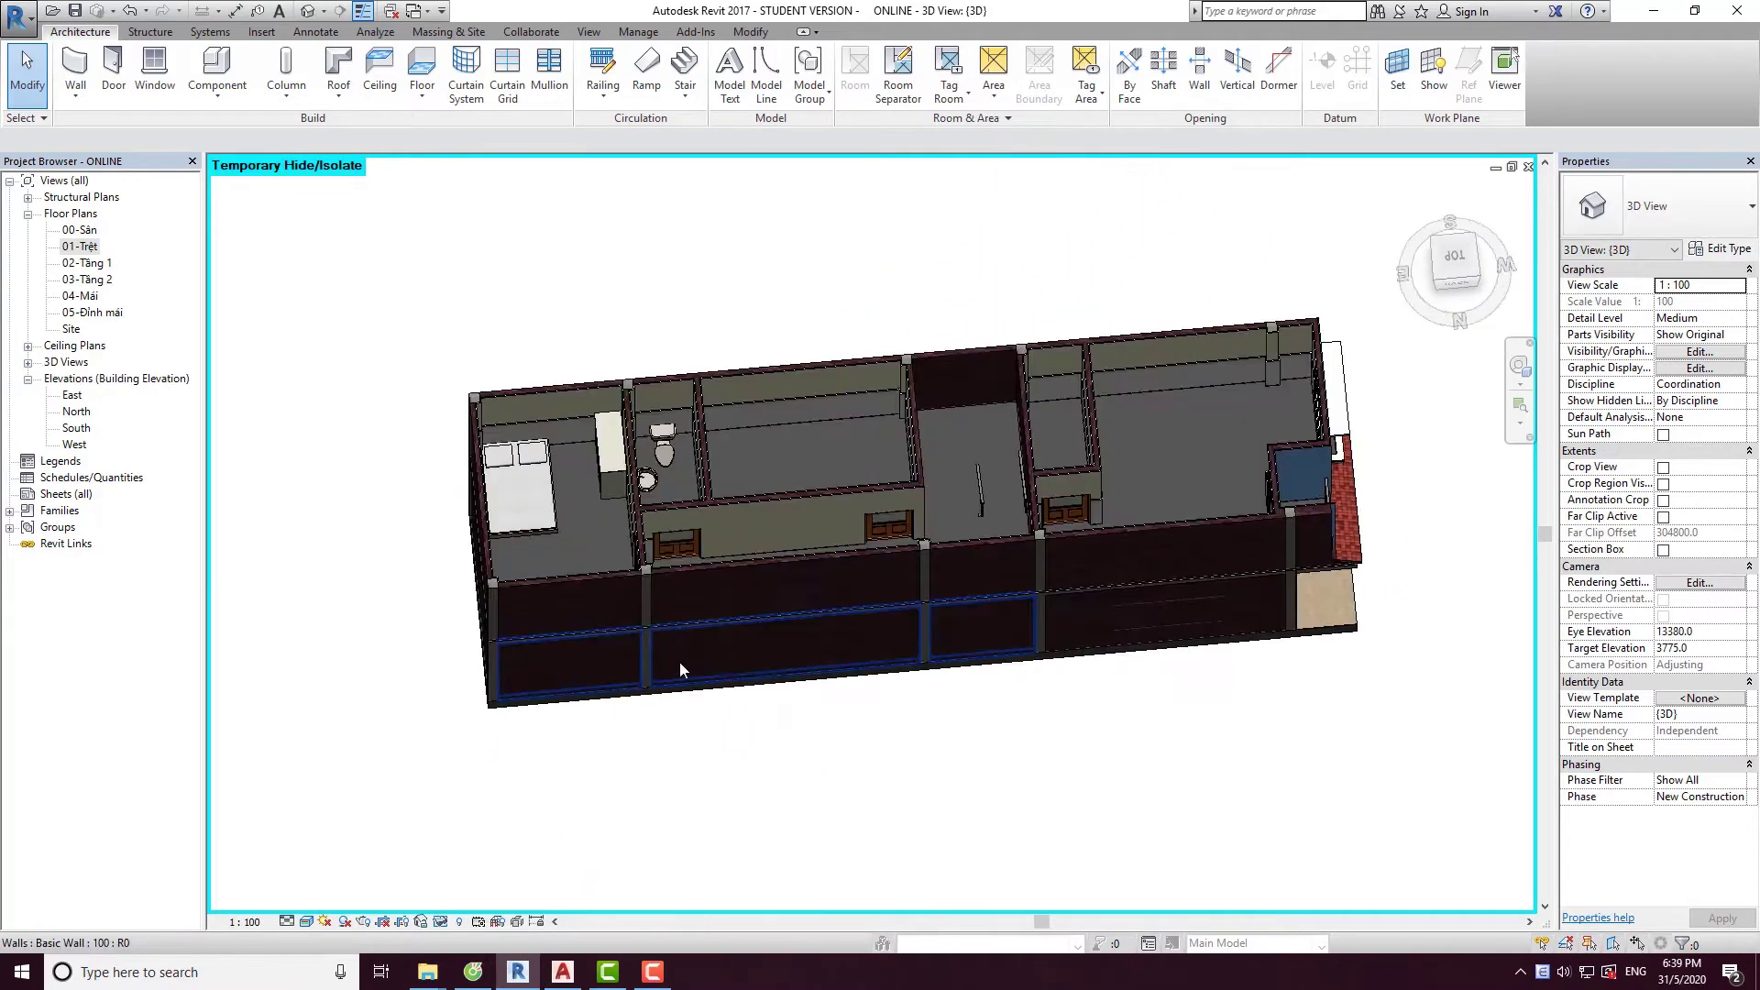
{"action": "left_click", "coordinate": [441, 922]}
{"action": "left_click", "coordinate": [495, 900]}
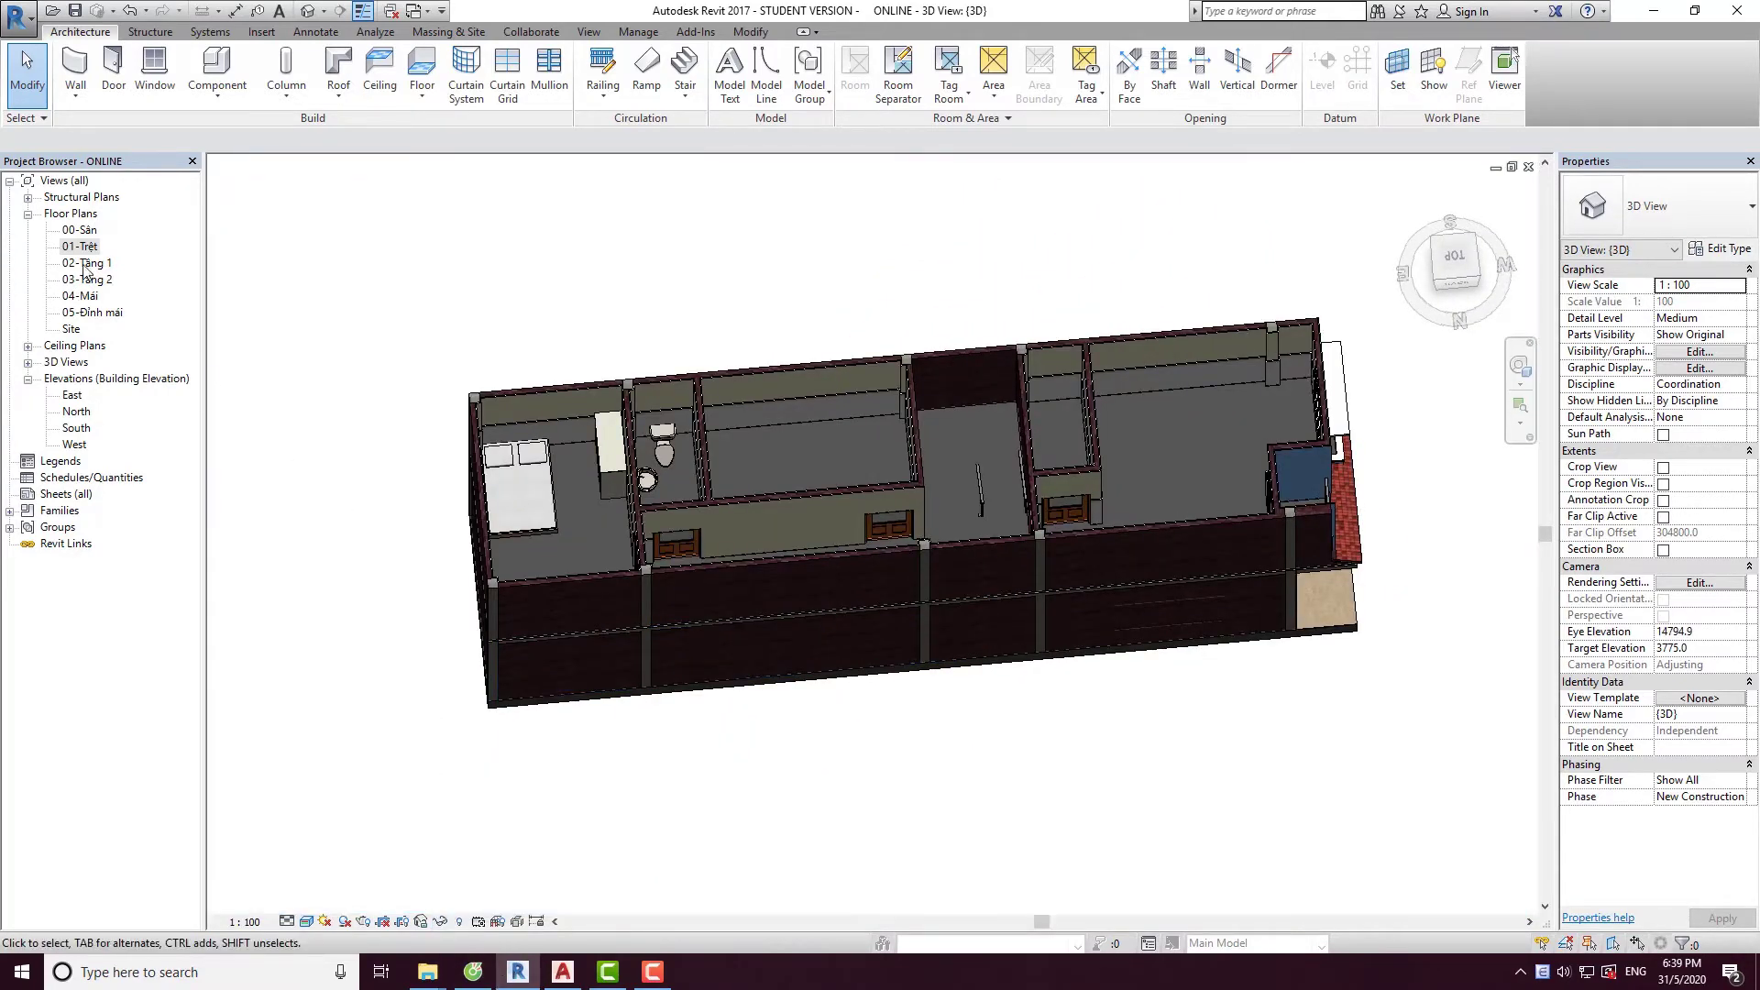
{"action": "left_click", "coordinate": [27, 197]}
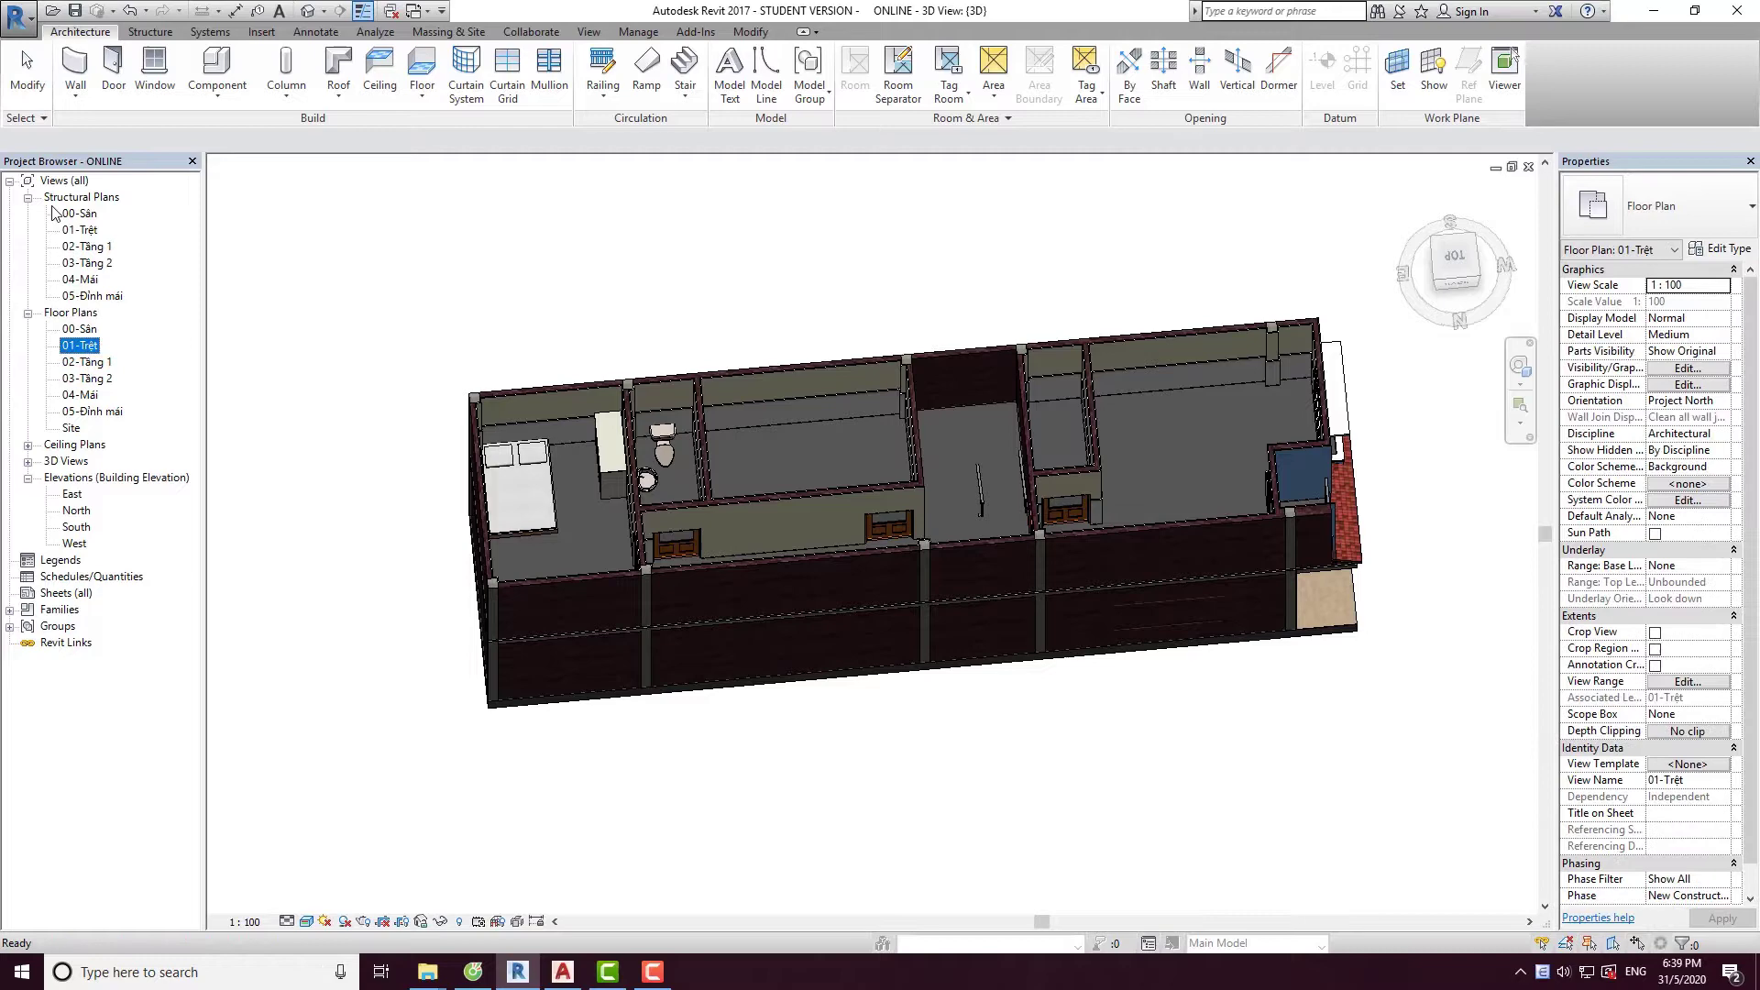
Open the 02-Tầng 1 structural plan and select its floor slab.
{"action": "double_click", "coordinate": [96, 248]}
{"action": "scroll", "coordinate": [923, 547], "scroll_direction": "up", "scroll_amount": 5}
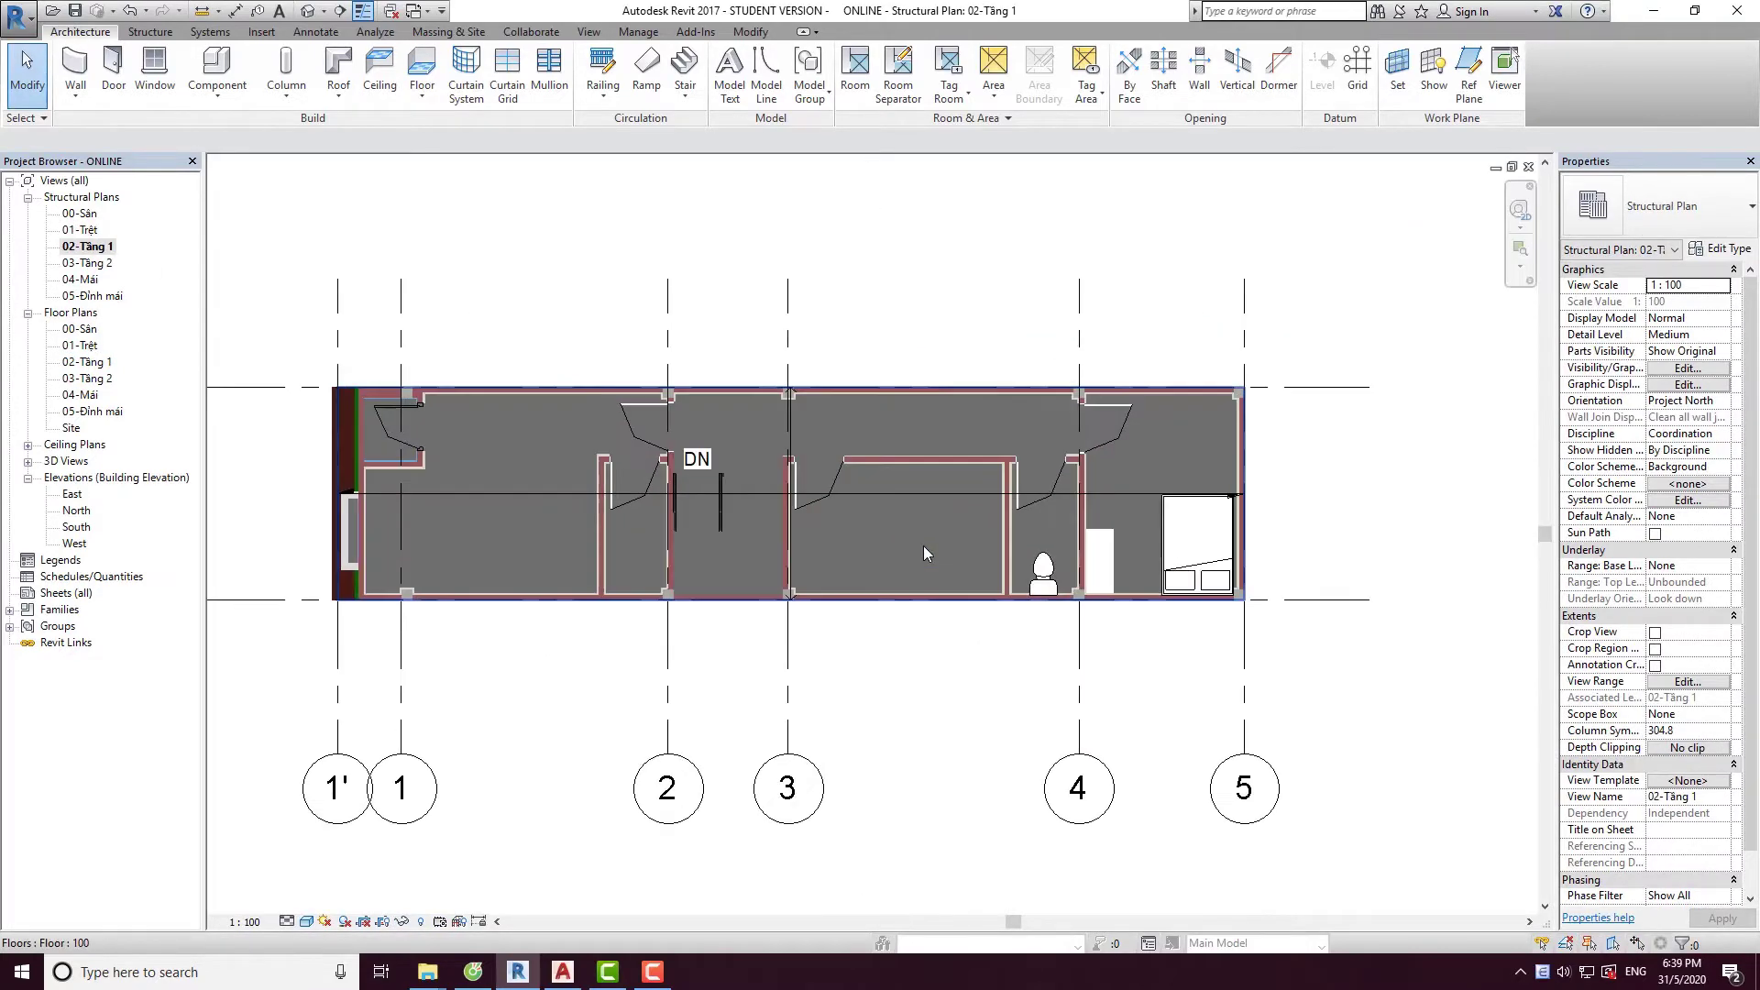
{"action": "left_click", "coordinate": [513, 496]}
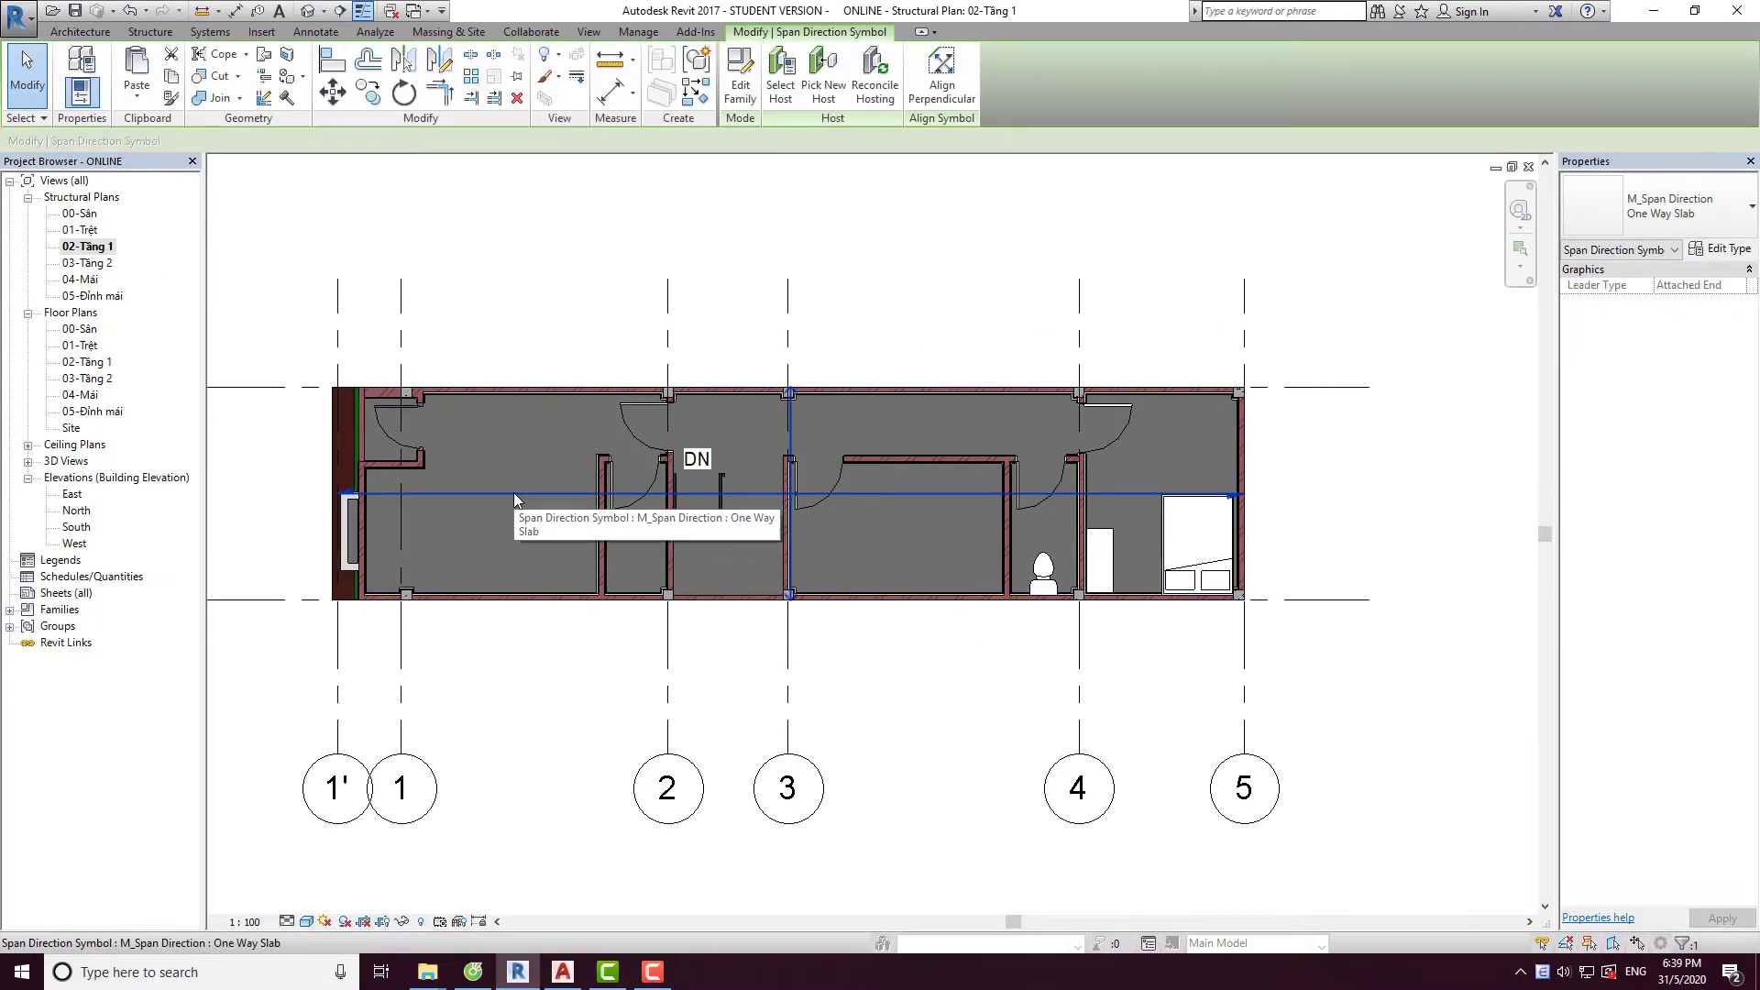
{"action": "key", "text": "Escape"}
{"action": "scroll", "coordinate": [742, 421], "scroll_direction": "up", "scroll_amount": 3}
{"action": "left_click", "coordinate": [759, 395]}
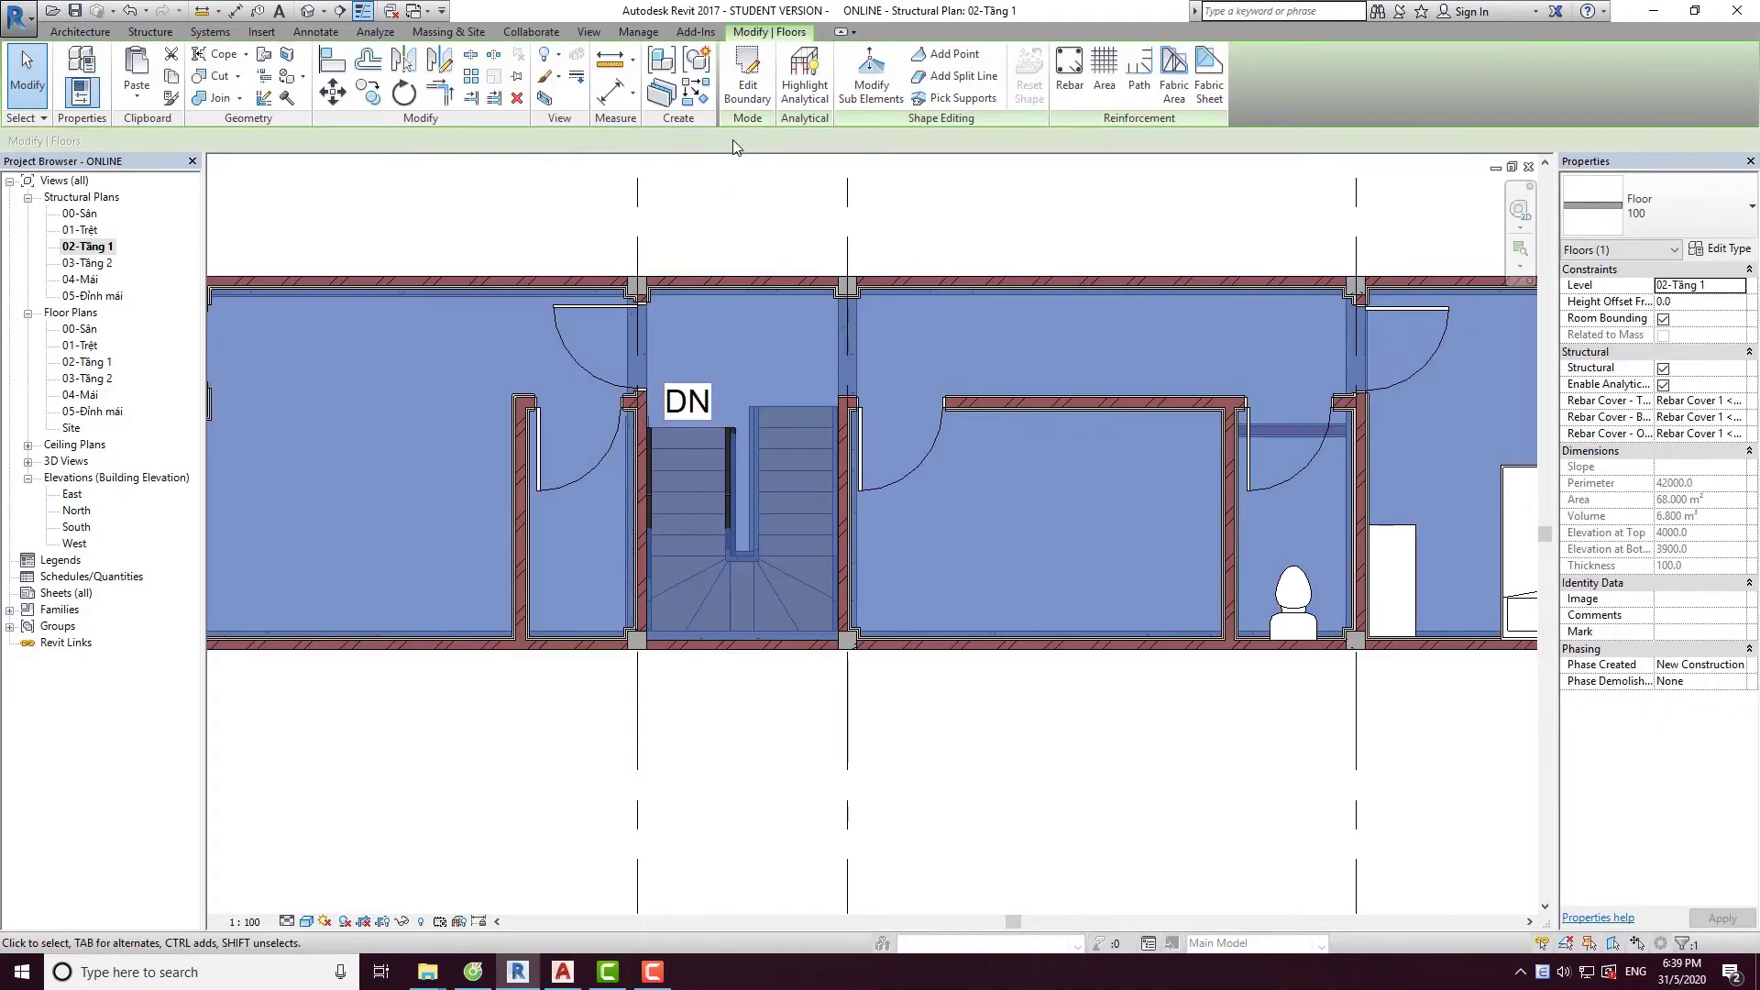
Redraw the slab boundary around the stairwell, leaving an opening that reduces the area to 63.060 m².
{"action": "left_click", "coordinate": [747, 74]}
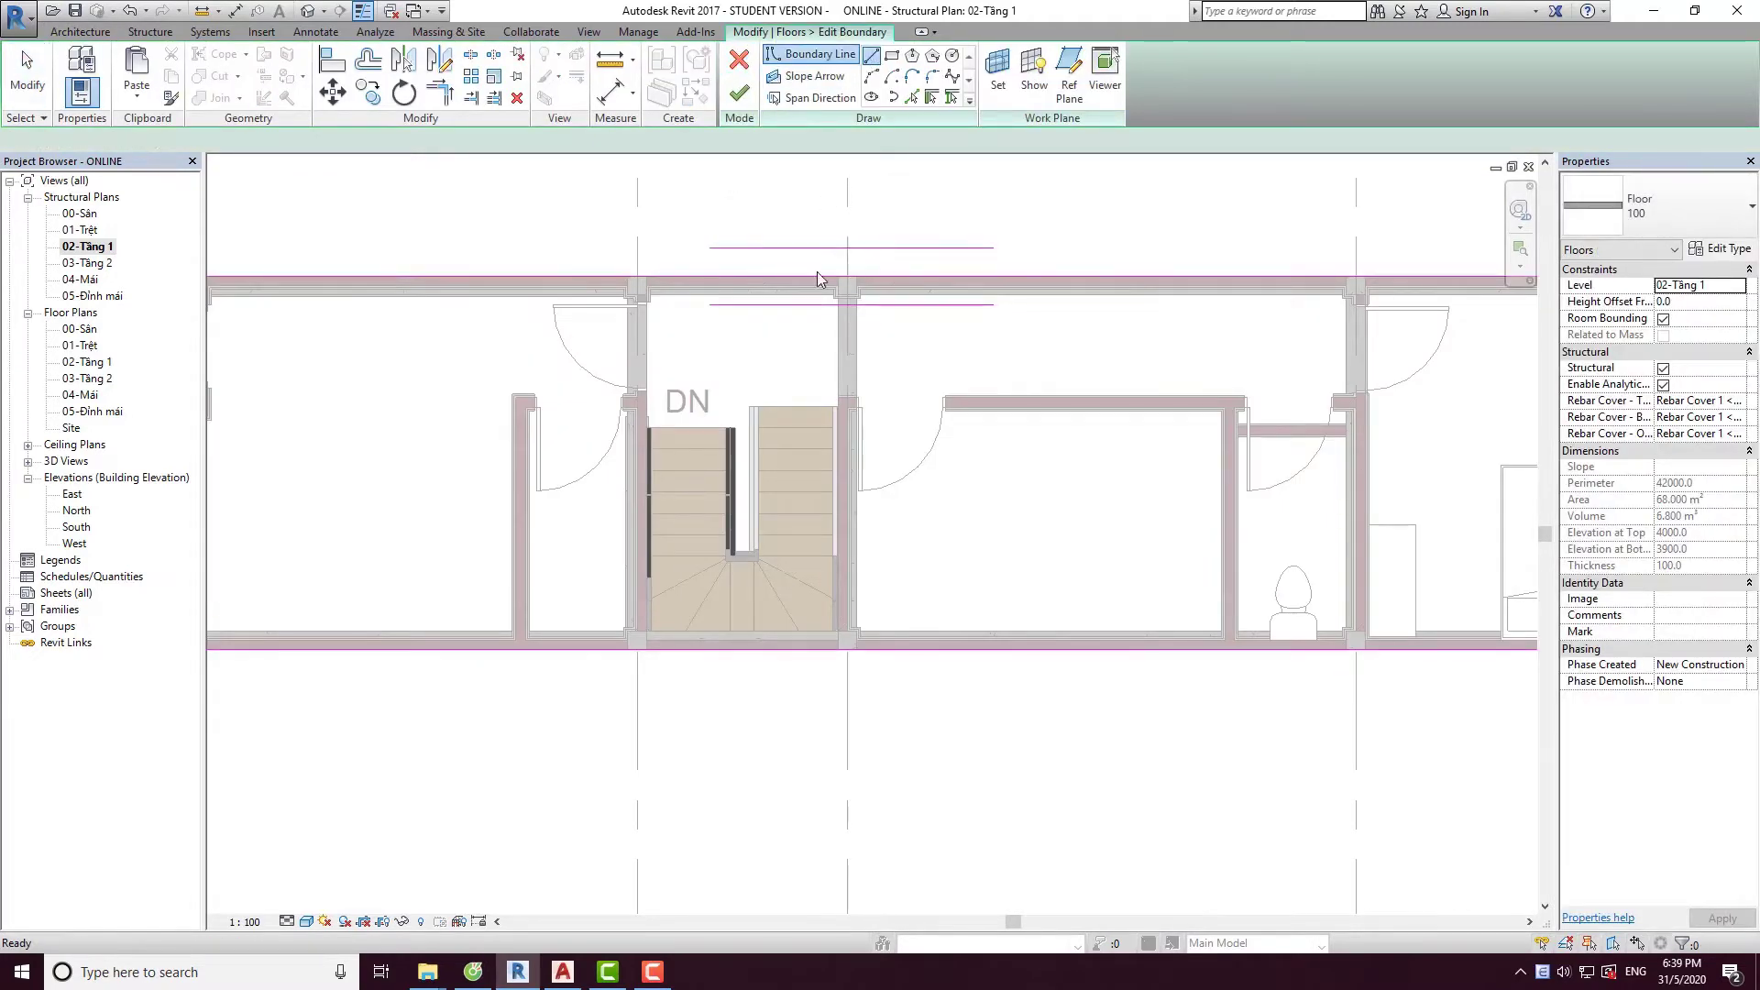
{"action": "scroll", "coordinate": [825, 385], "scroll_direction": "up", "scroll_amount": 4}
{"action": "scroll", "coordinate": [868, 445], "scroll_direction": "up", "scroll_amount": 1}
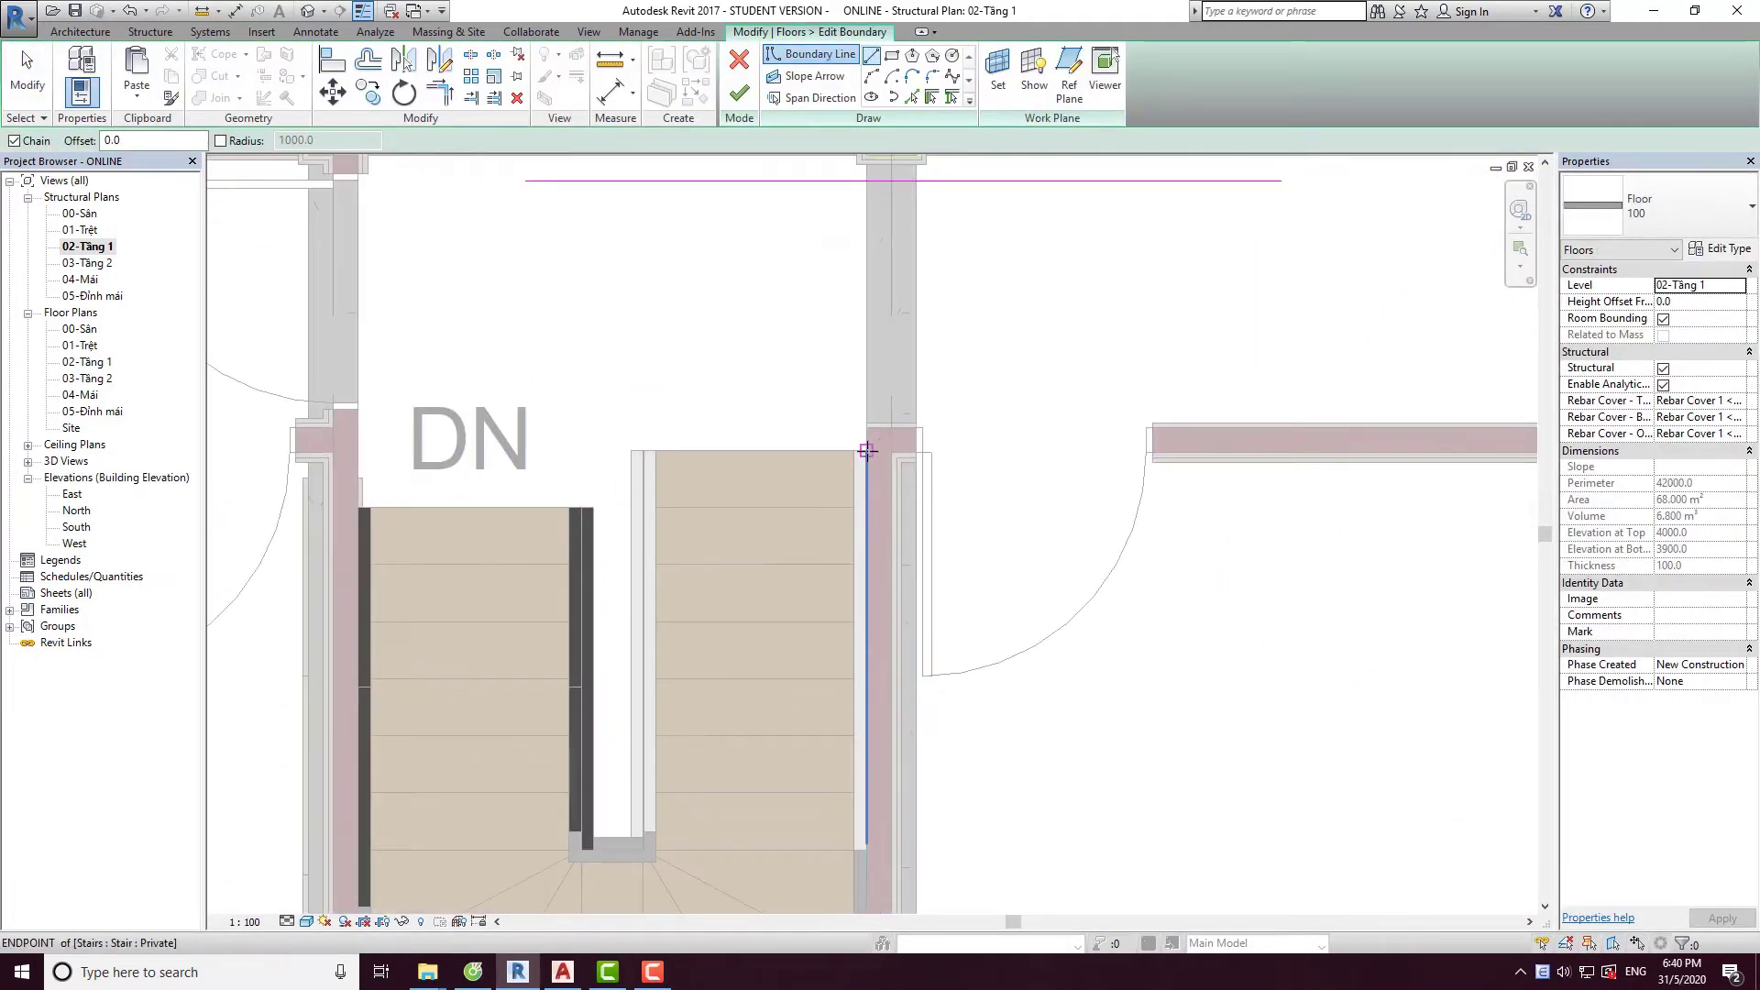
{"action": "left_click", "coordinate": [630, 450]}
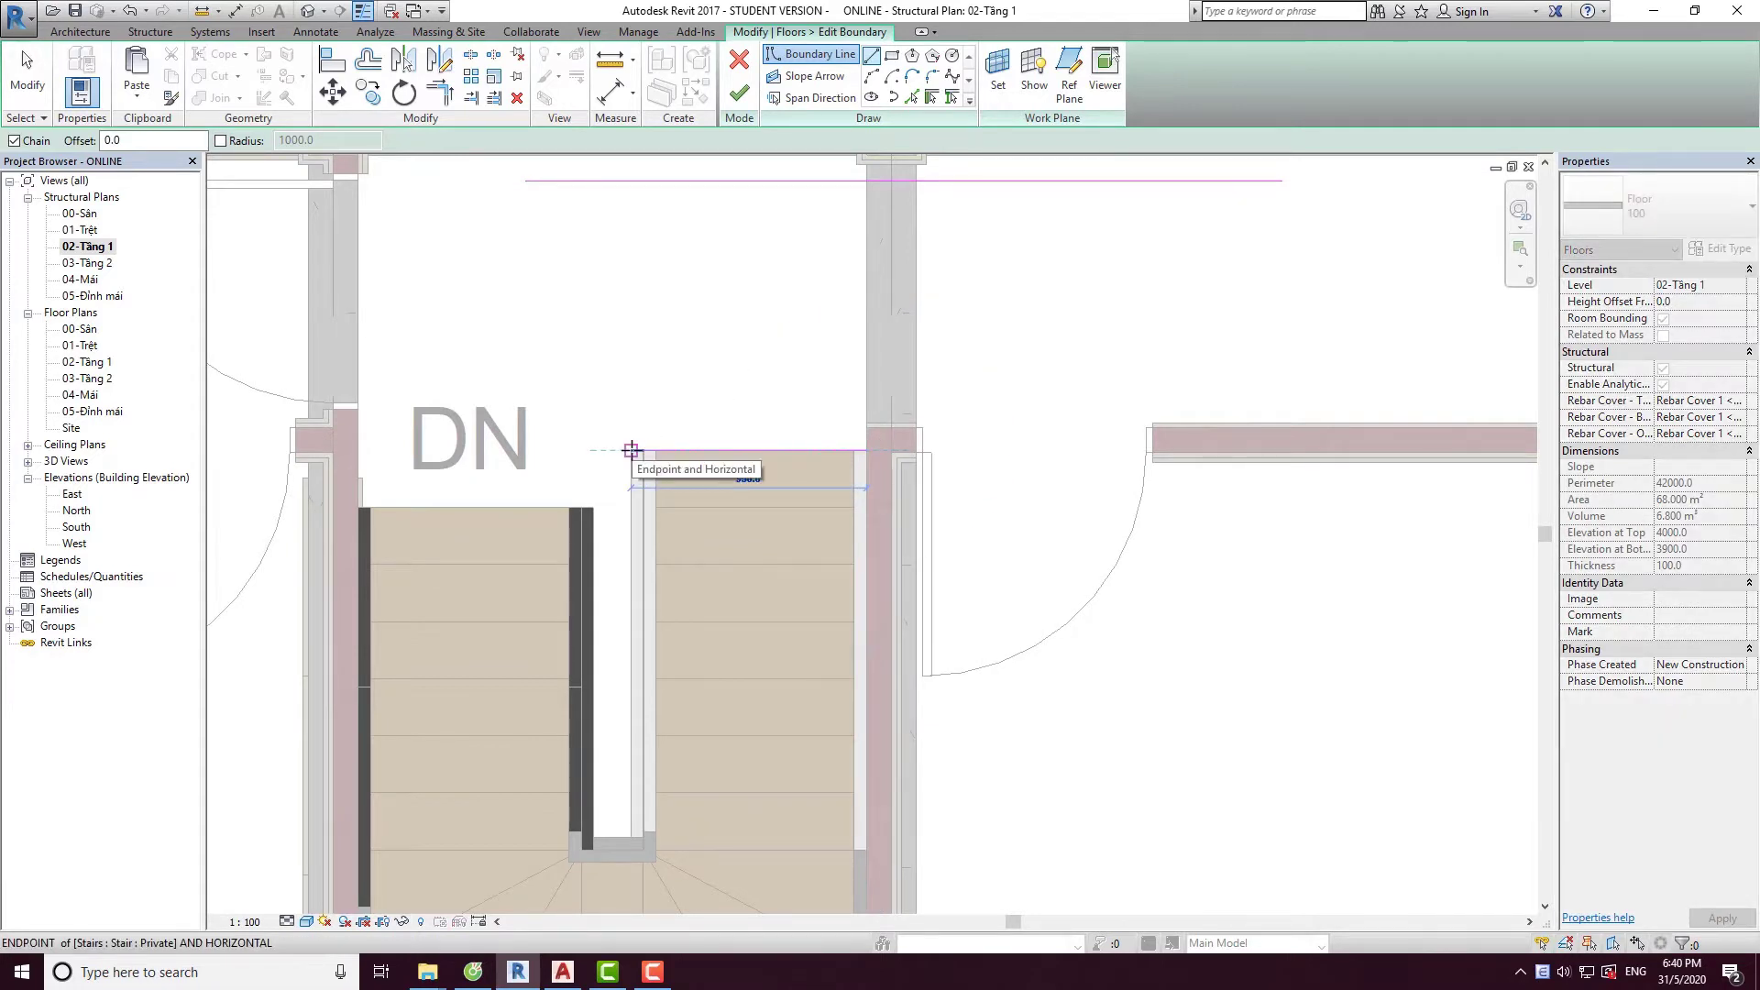
{"action": "scroll", "coordinate": [412, 542], "scroll_direction": "down", "scroll_amount": 3, "text": "ctrl"}
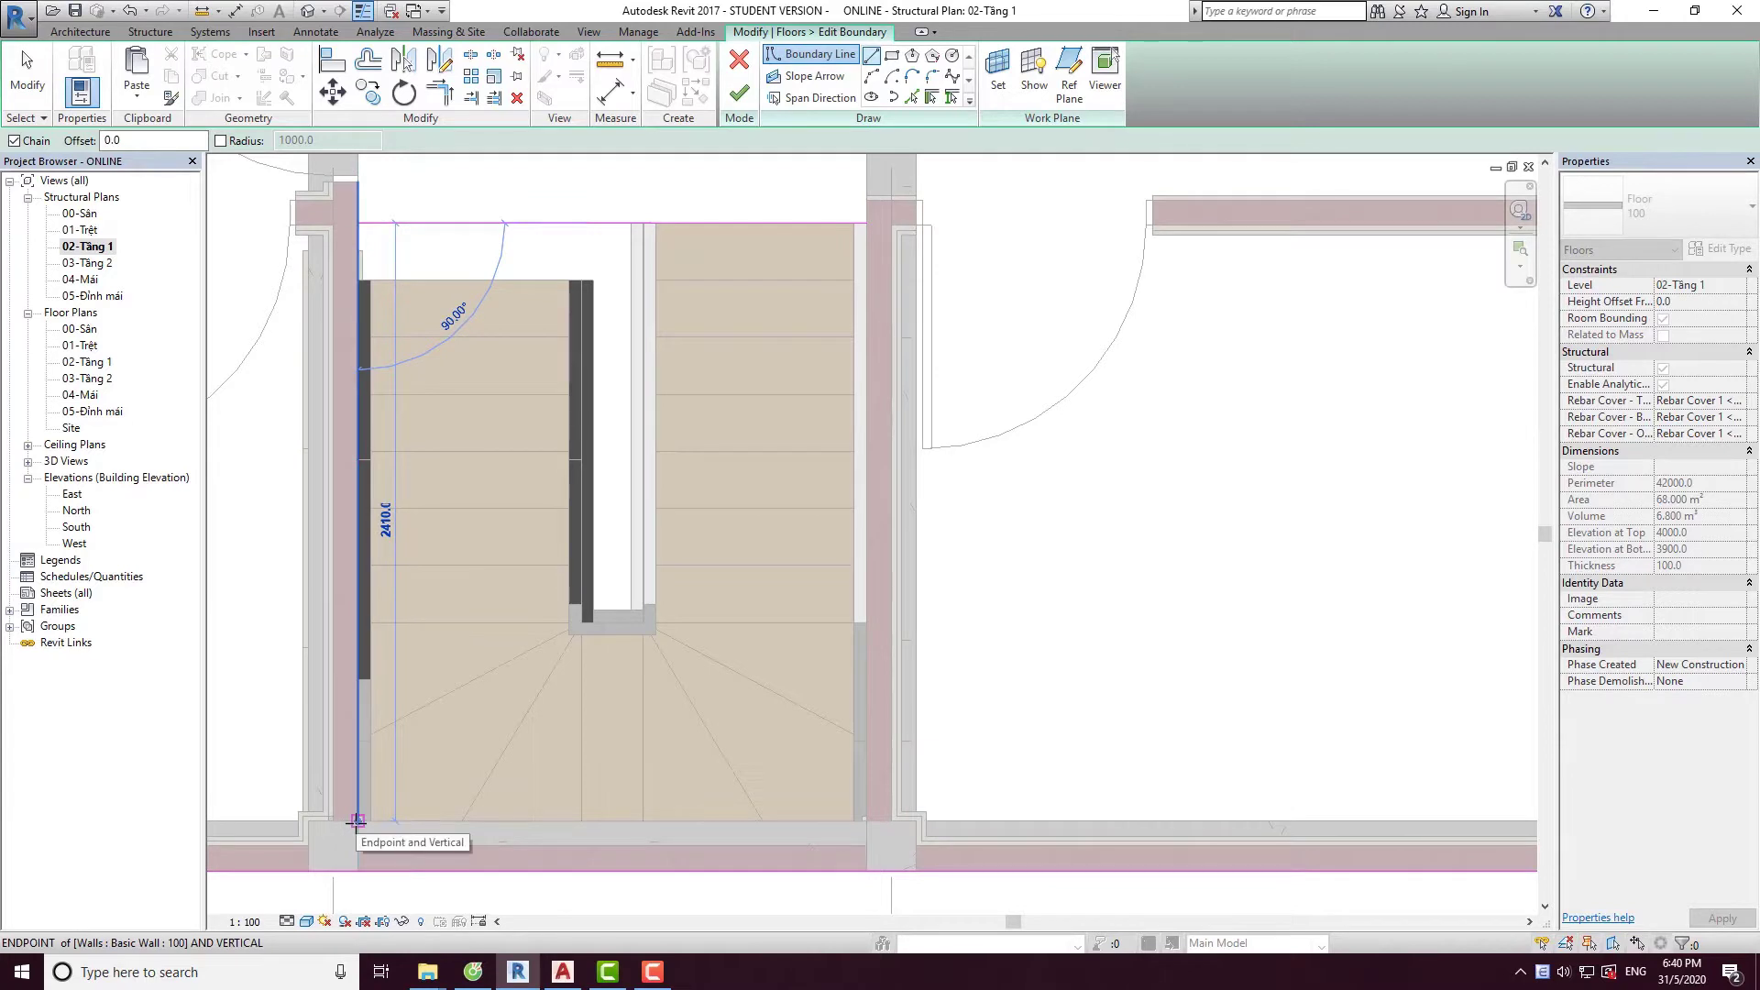
{"action": "left_click", "coordinate": [867, 222]}
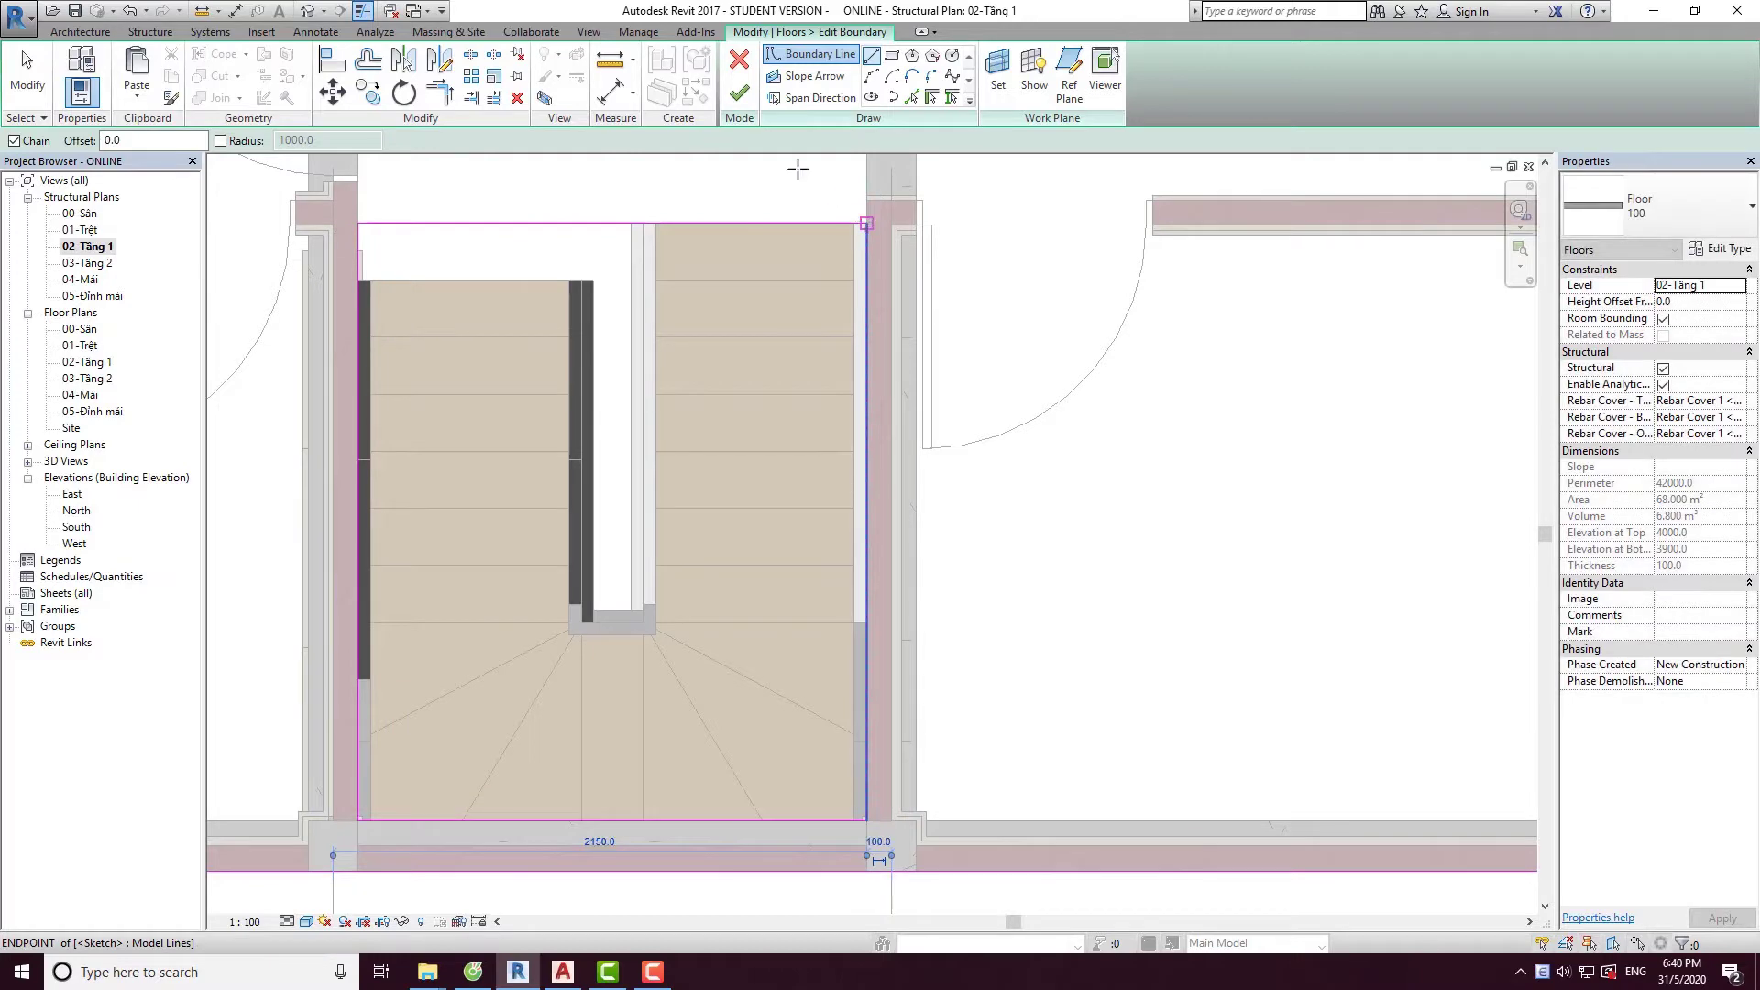
{"action": "left_click", "coordinate": [739, 94]}
{"action": "left_click", "coordinate": [994, 501]}
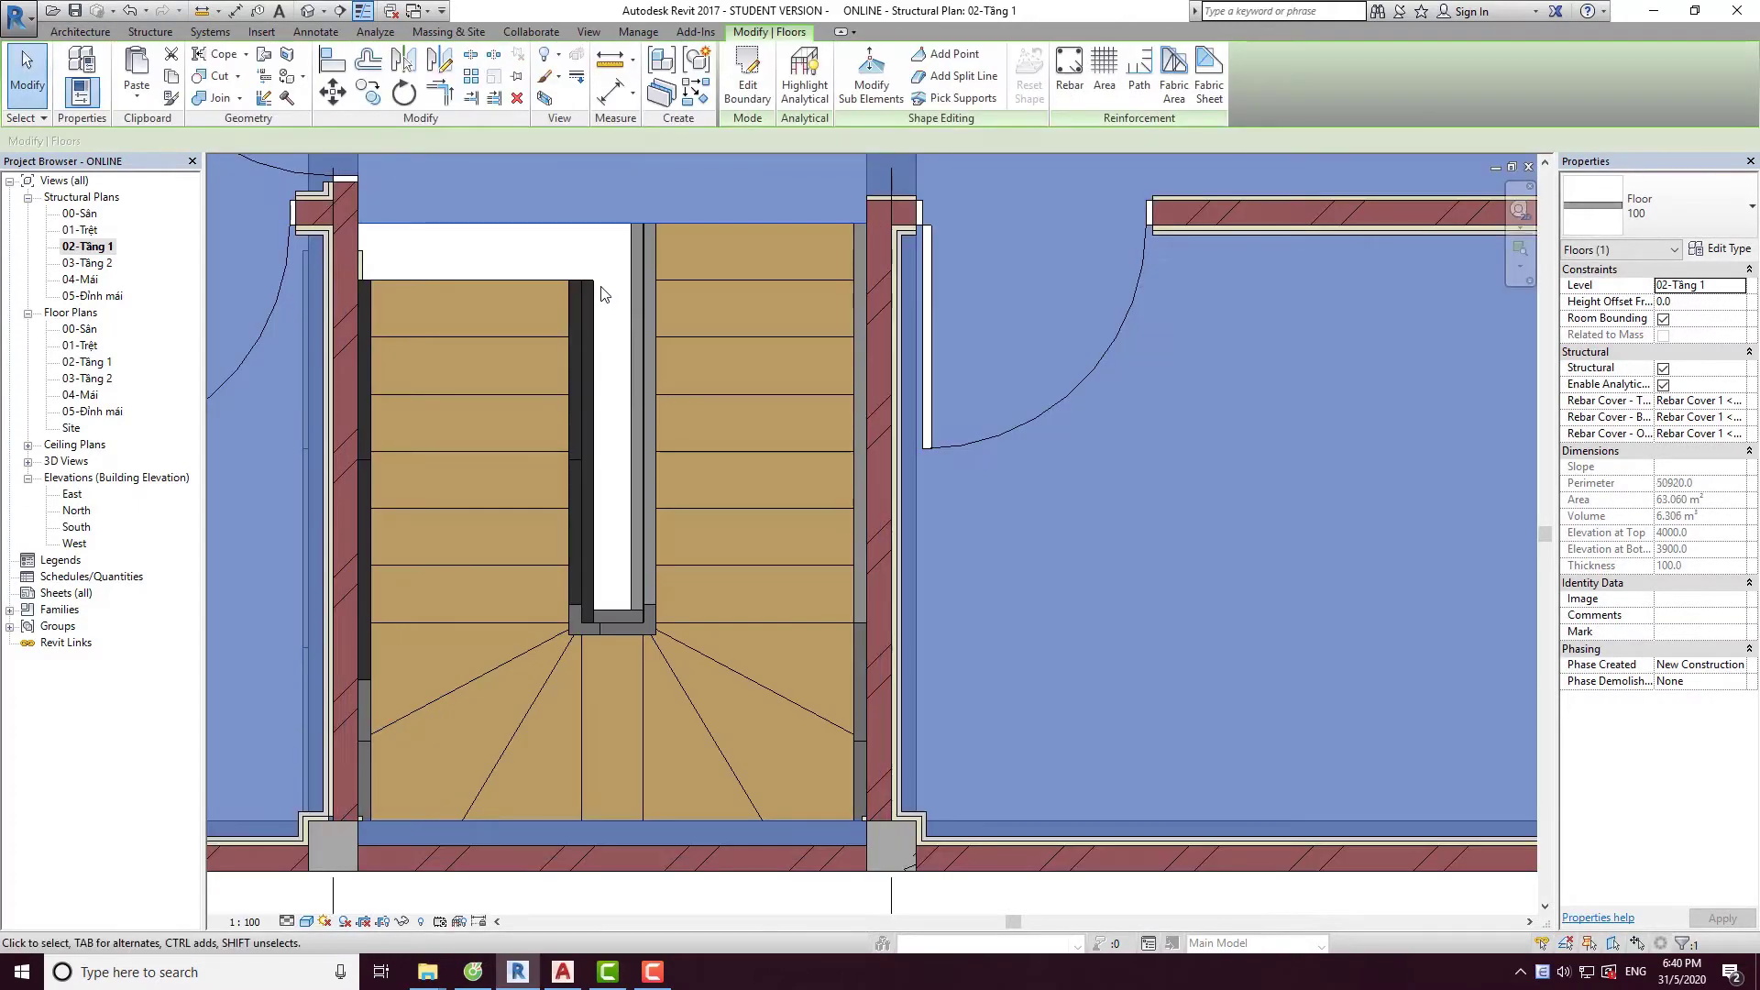
{"action": "key", "text": "Escape"}
{"action": "scroll", "coordinate": [833, 543], "scroll_direction": "down", "scroll_amount": 3}
{"action": "scroll", "coordinate": [840, 548], "scroll_direction": "down", "scroll_amount": 3}
{"action": "middle_click_drag", "start_coordinate": [873, 575], "coordinate": [883, 409]}
{"action": "left_click", "coordinate": [308, 11]}
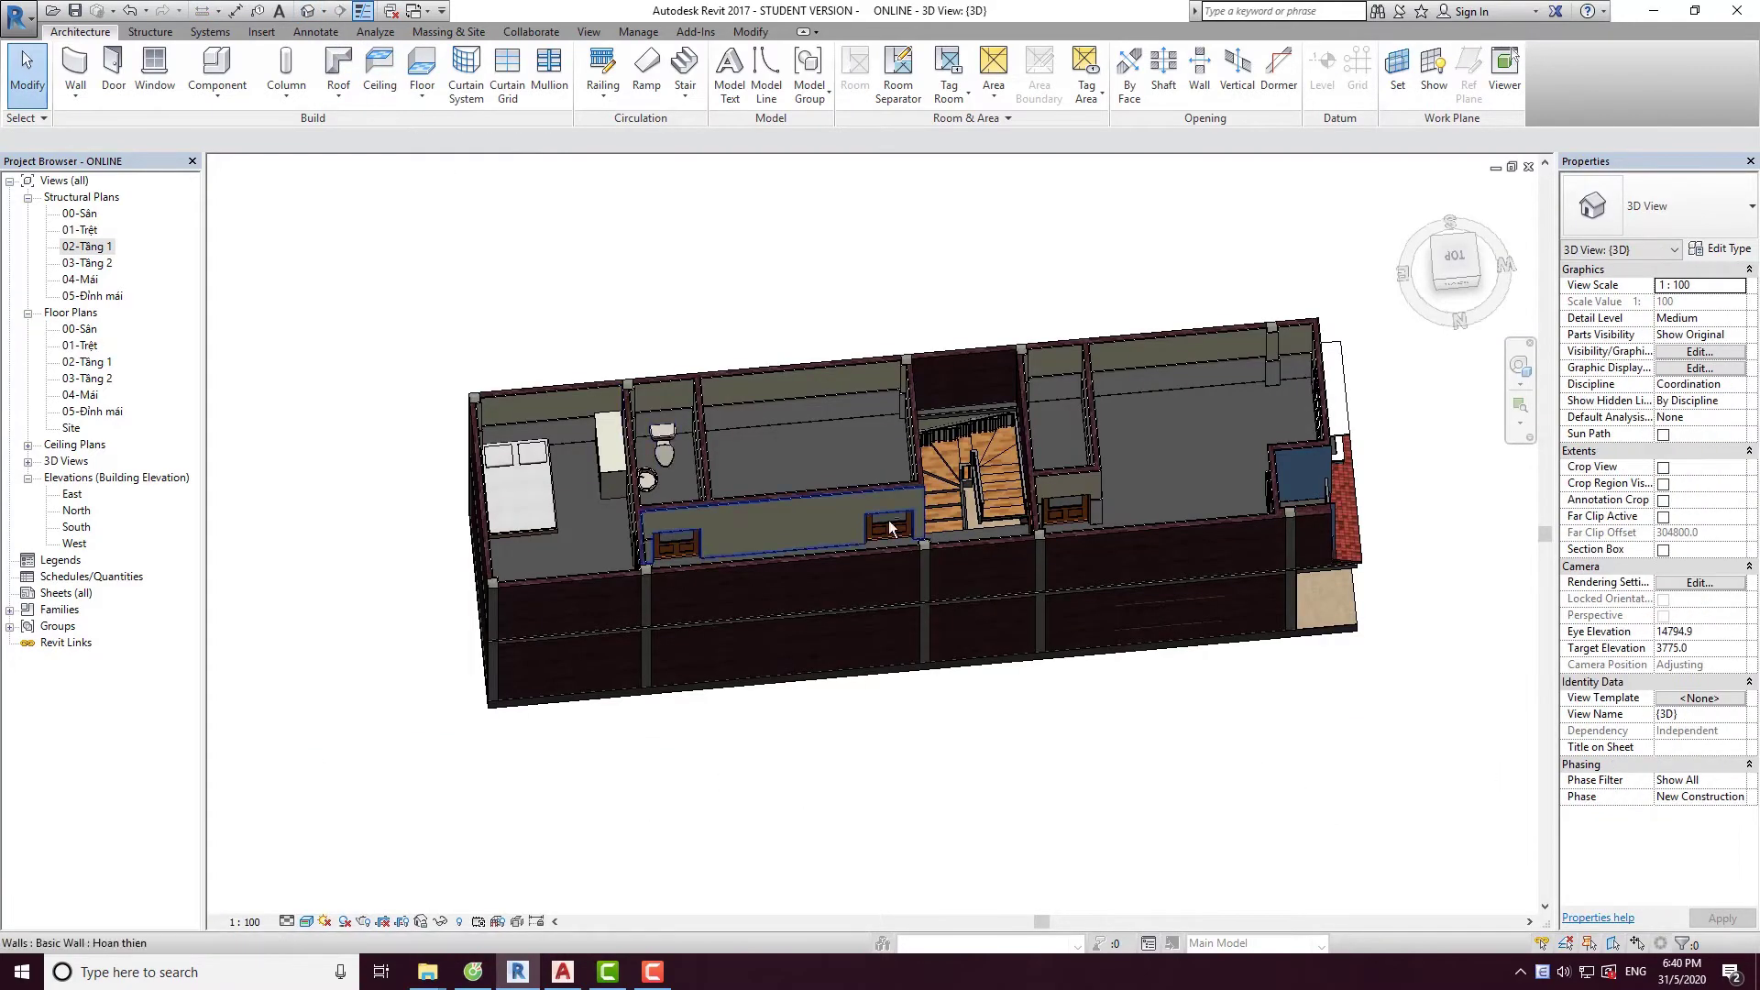
{"action": "mouse_move", "coordinate": [697, 513]}
{"action": "middle_mouse_down", "text": "shift"}
{"action": "mouse_move", "coordinate": [720, 660]}
{"action": "mouse_move", "coordinate": [700, 539]}
{"action": "mouse_move", "coordinate": [364, 496]}
{"action": "mouse_move", "coordinate": [864, 495]}
{"action": "mouse_move", "coordinate": [939, 544]}
{"action": "mouse_move", "coordinate": [750, 529]}
{"action": "middle_mouse_up", "text": "shift"}
{"action": "scroll", "coordinate": [939, 543], "scroll_direction": "up", "scroll_amount": 5}
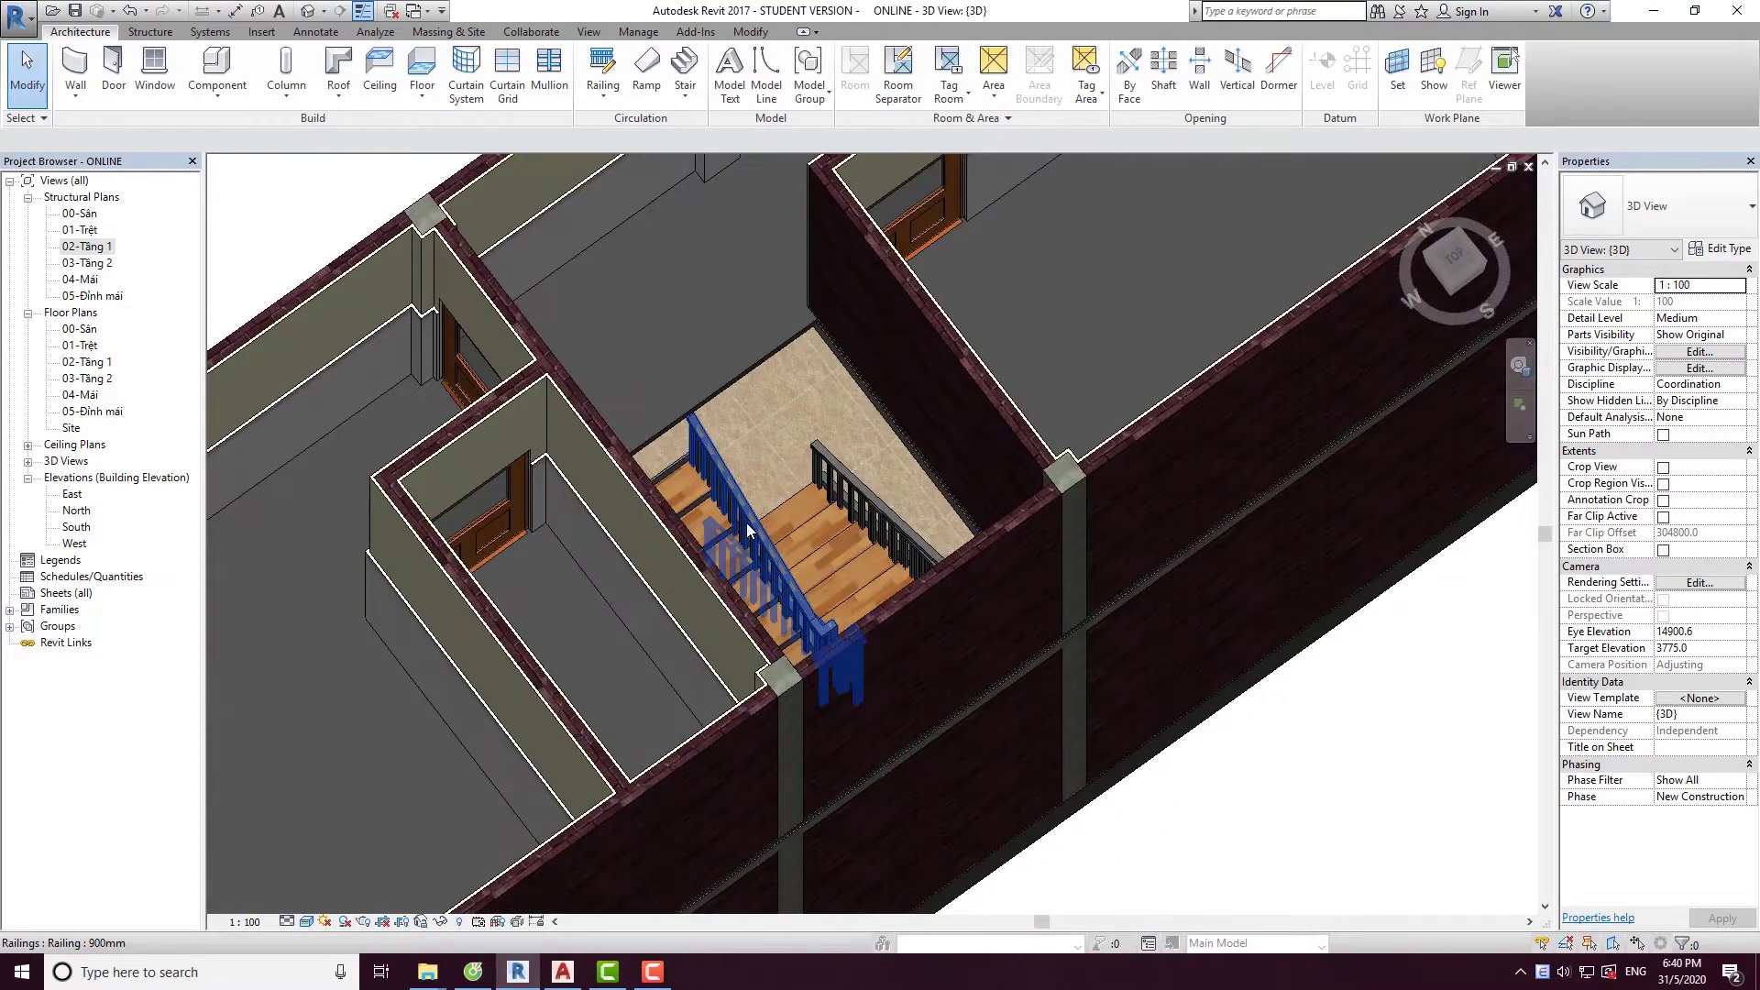
{"action": "key", "text": "m"}
{"action": "key", "text": "a"}
{"action": "mouse_move", "coordinate": [978, 406]}
{"action": "middle_mouse_down"}
{"action": "mouse_move", "coordinate": [979, 462]}
{"action": "mouse_move", "coordinate": [650, 363]}
{"action": "middle_mouse_up"}
{"action": "scroll", "coordinate": [979, 462], "scroll_direction": "down", "scroll_amount": 2}
{"action": "scroll", "coordinate": [1004, 429], "scroll_direction": "up", "scroll_amount": 3}
{"action": "scroll", "coordinate": [1004, 429], "scroll_direction": "down", "scroll_amount": 3}
{"action": "scroll", "coordinate": [649, 363], "scroll_direction": "up", "scroll_amount": 3}
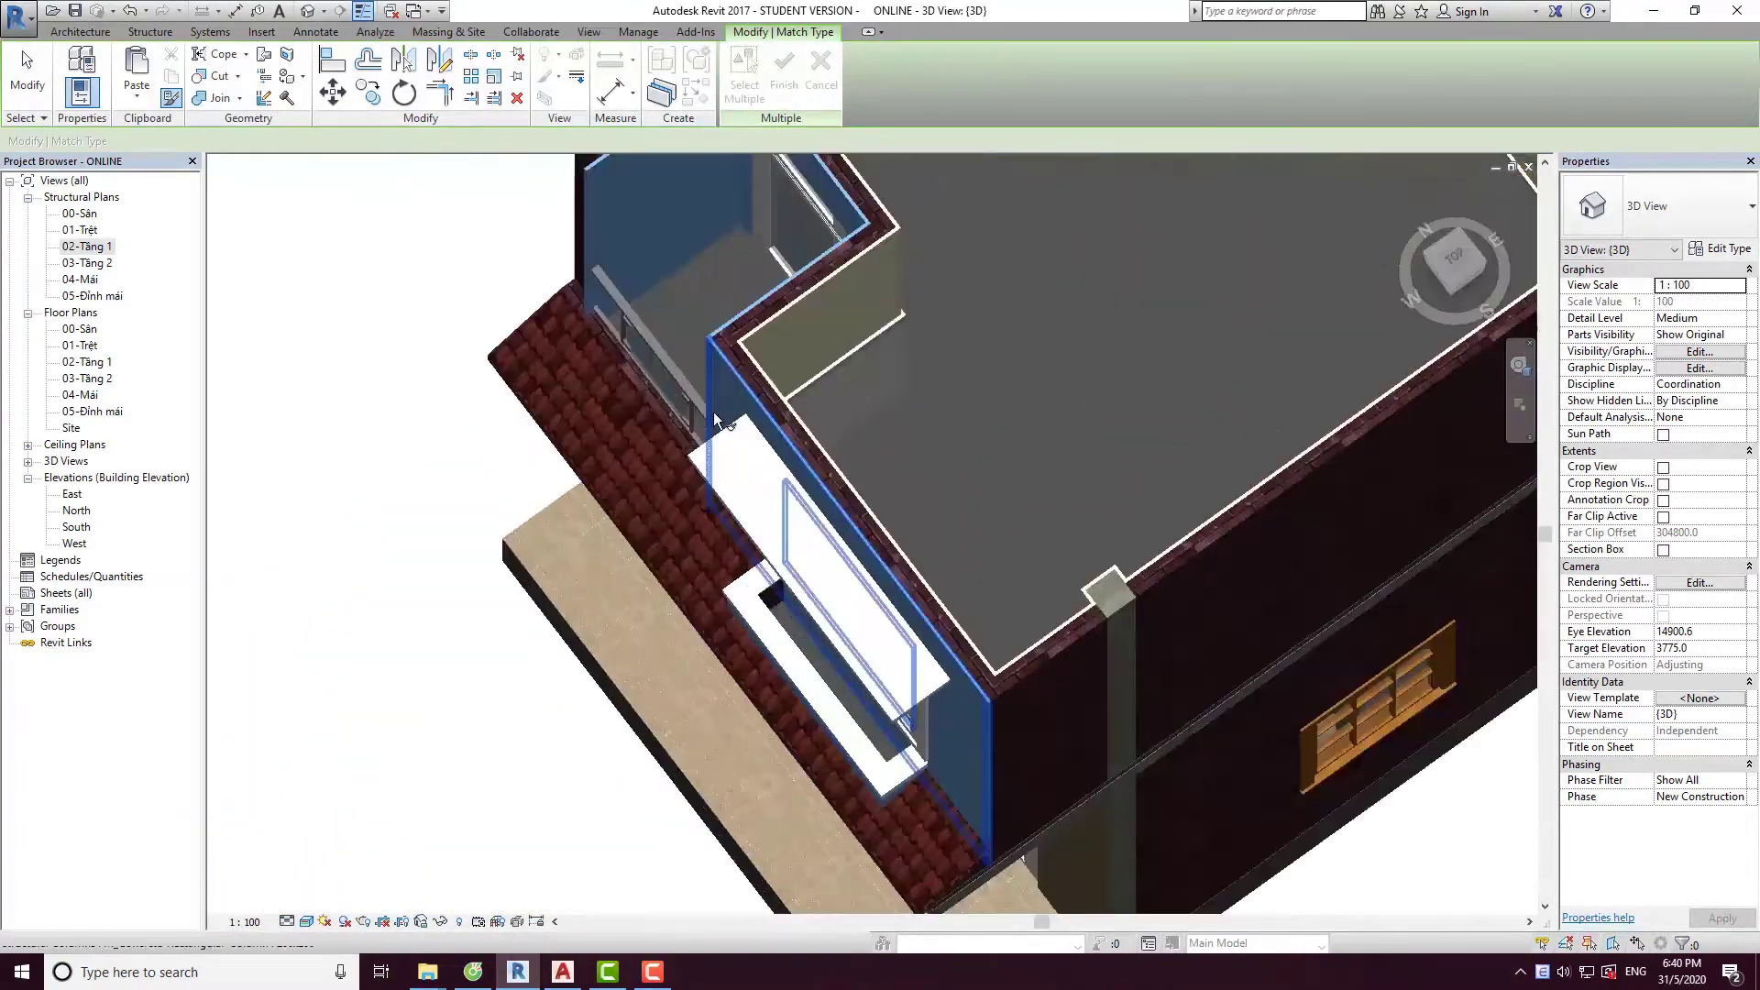
{"action": "scroll", "coordinate": [650, 363], "scroll_direction": "up", "scroll_amount": 2}
{"action": "left_click", "coordinate": [651, 364]}
{"action": "scroll", "coordinate": [609, 421], "scroll_direction": "down", "scroll_amount": 5}
{"action": "scroll", "coordinate": [1034, 393], "scroll_direction": "up", "scroll_amount": 3}
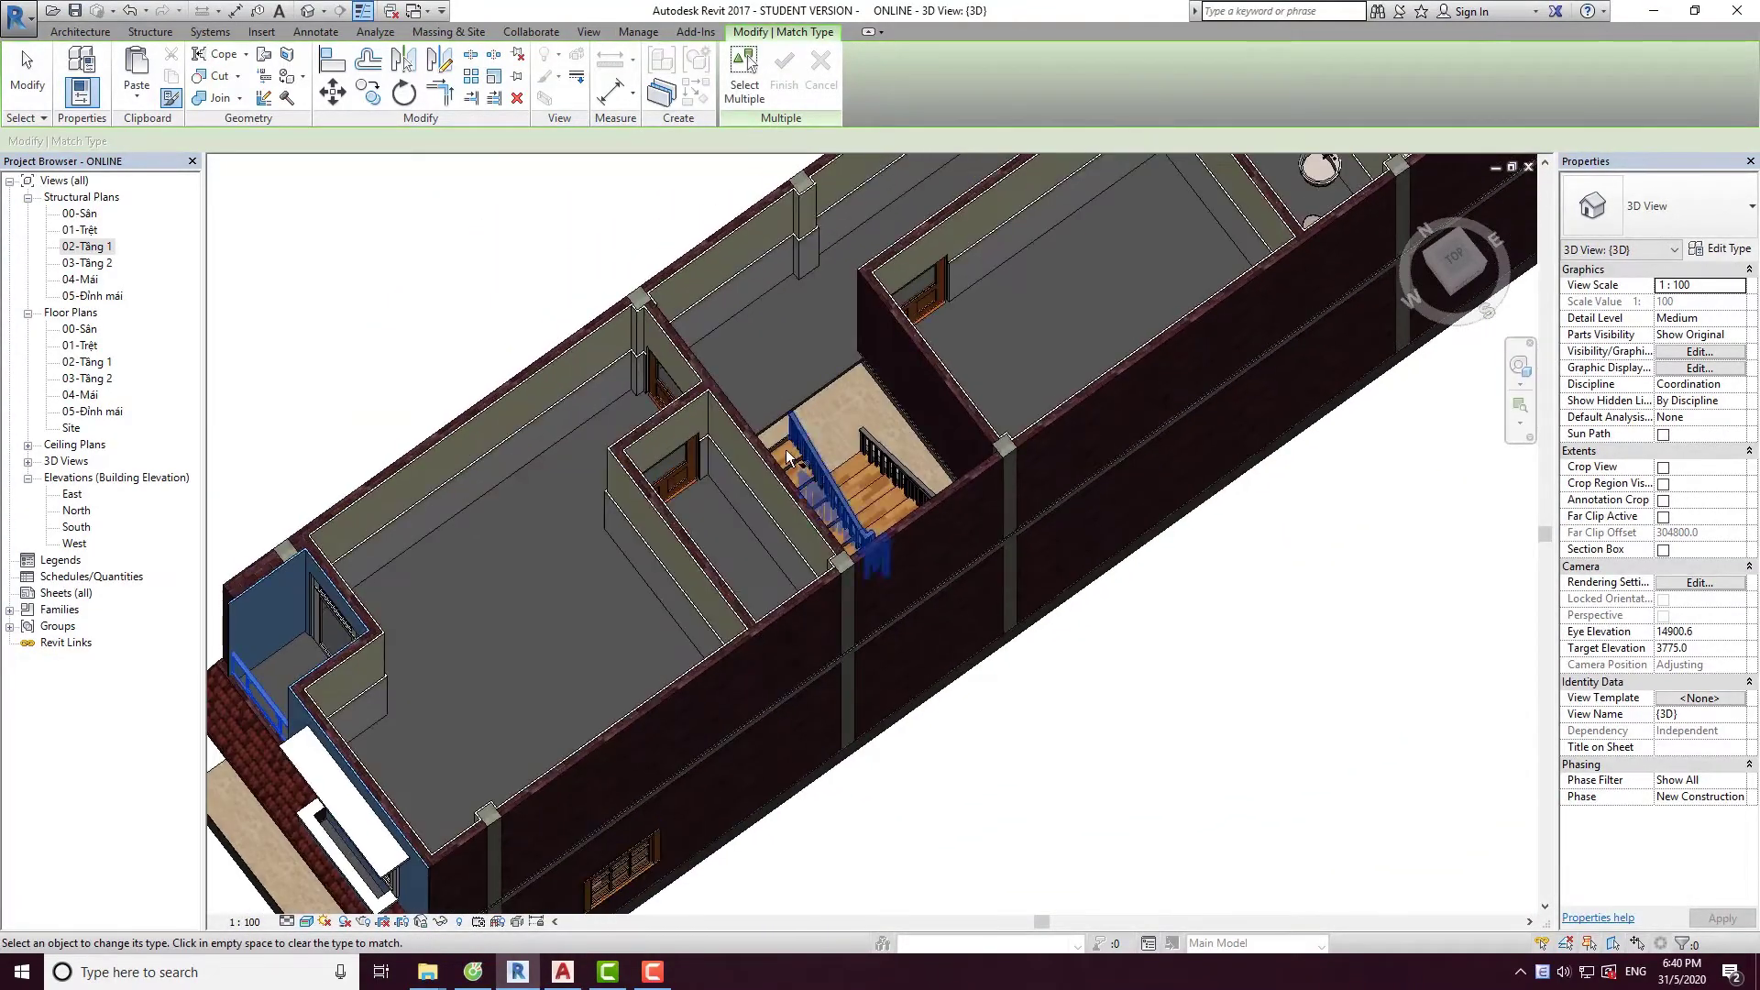
{"action": "scroll", "coordinate": [853, 458], "scroll_direction": "up", "scroll_amount": 3}
{"action": "left_click", "coordinate": [881, 456]}
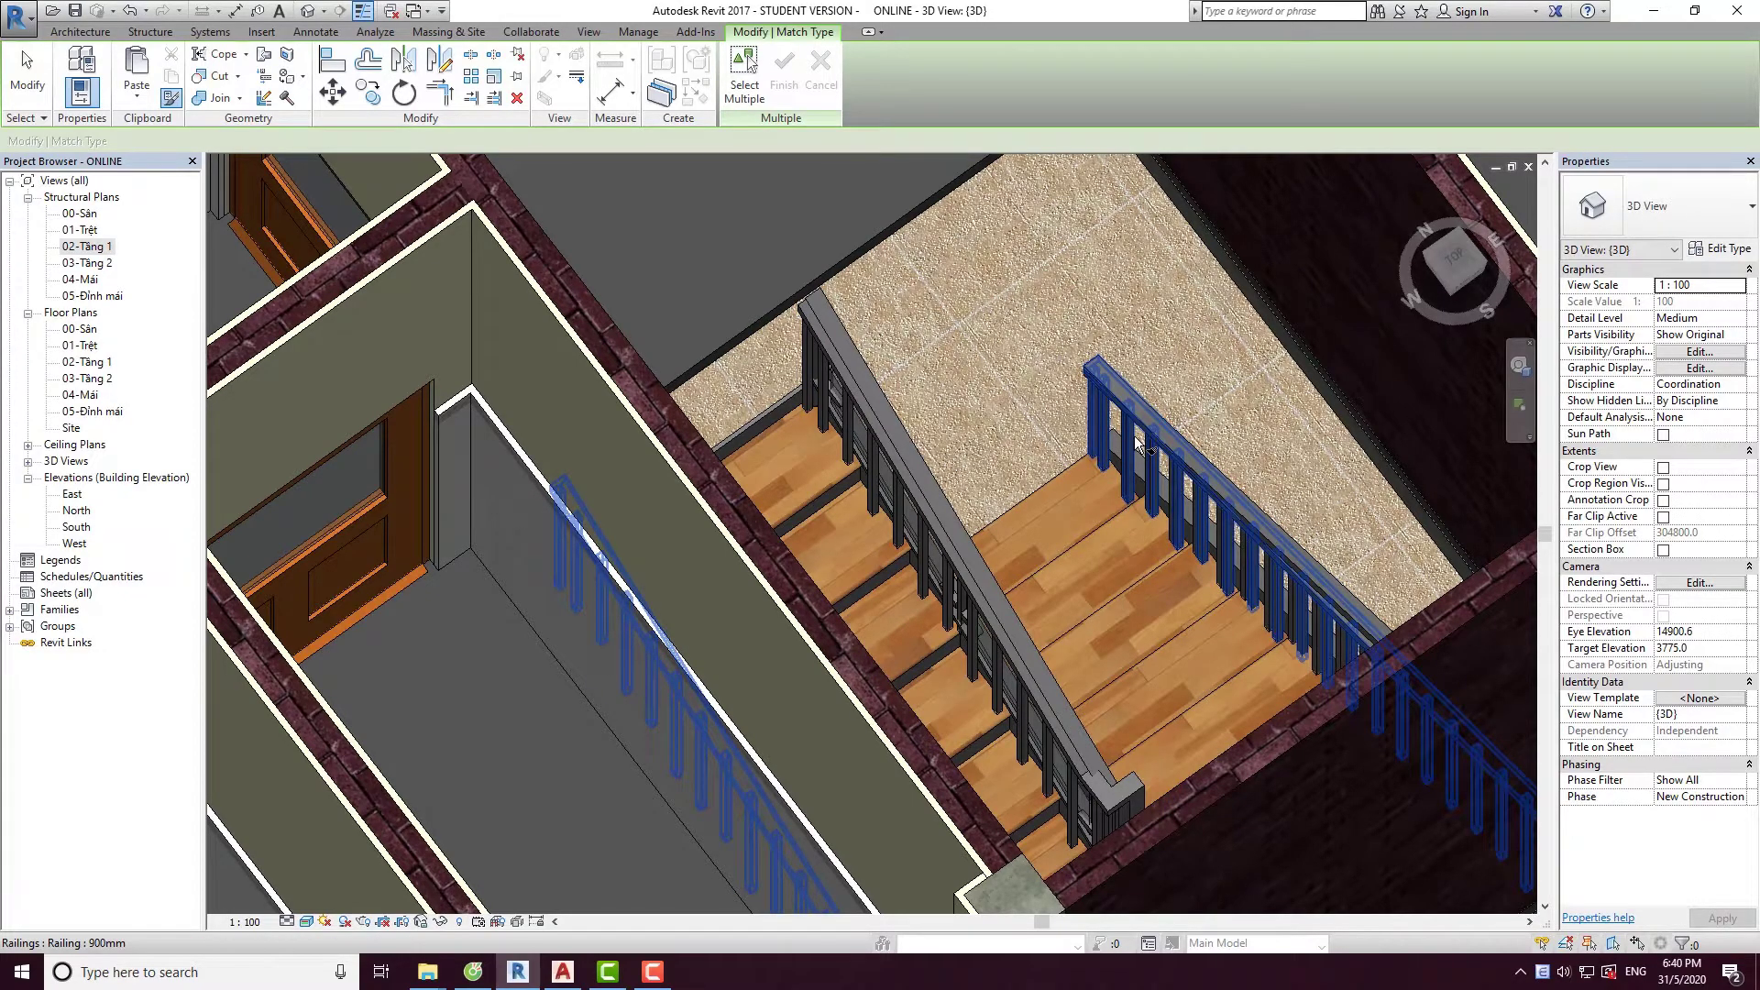
{"action": "scroll", "coordinate": [950, 412], "scroll_direction": "down", "scroll_amount": 2}
{"action": "mouse_move", "coordinate": [949, 416]}
{"action": "middle_mouse_down", "text": "shift"}
{"action": "mouse_move", "coordinate": [876, 487]}
{"action": "mouse_move", "coordinate": [1278, 502]}
{"action": "mouse_move", "coordinate": [1214, 495]}
{"action": "middle_mouse_up", "text": "shift"}
{"action": "left_click", "coordinate": [1214, 495]}
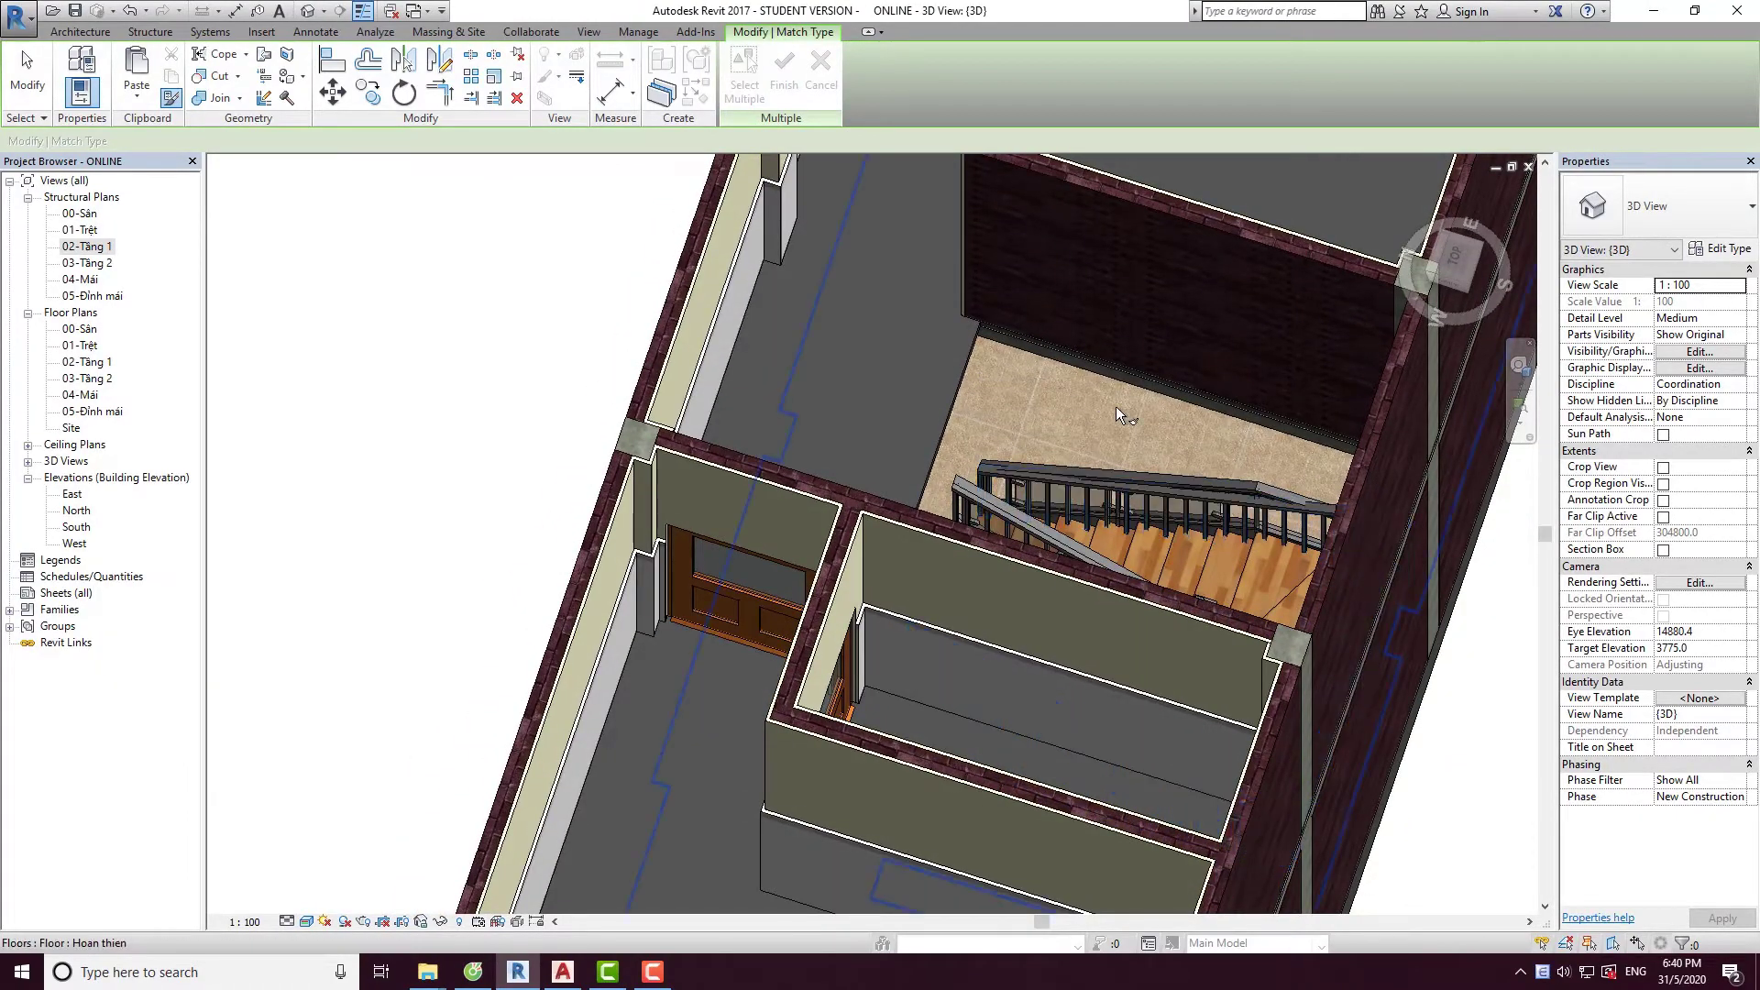
{"action": "key", "text": "Escape"}
{"action": "scroll", "coordinate": [1238, 472], "scroll_direction": "up", "scroll_amount": 2}
{"action": "scroll", "coordinate": [1237, 472], "scroll_direction": "up", "scroll_amount": 2}
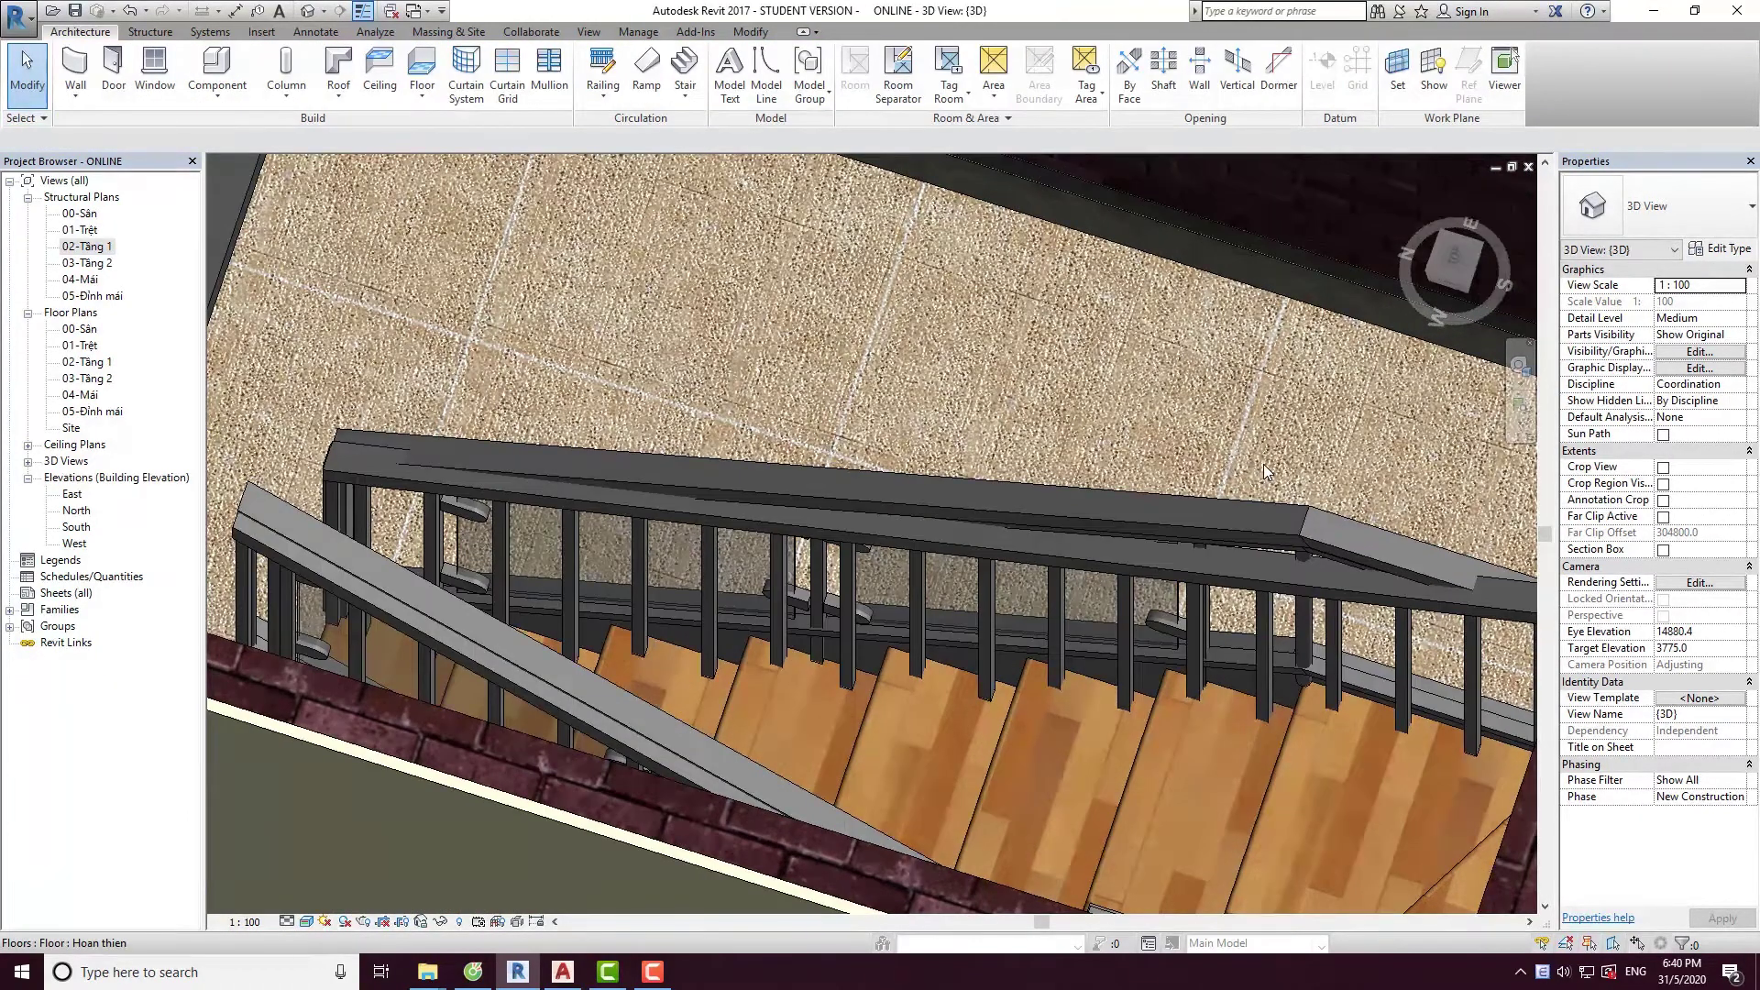
{"action": "left_click", "coordinate": [1234, 575]}
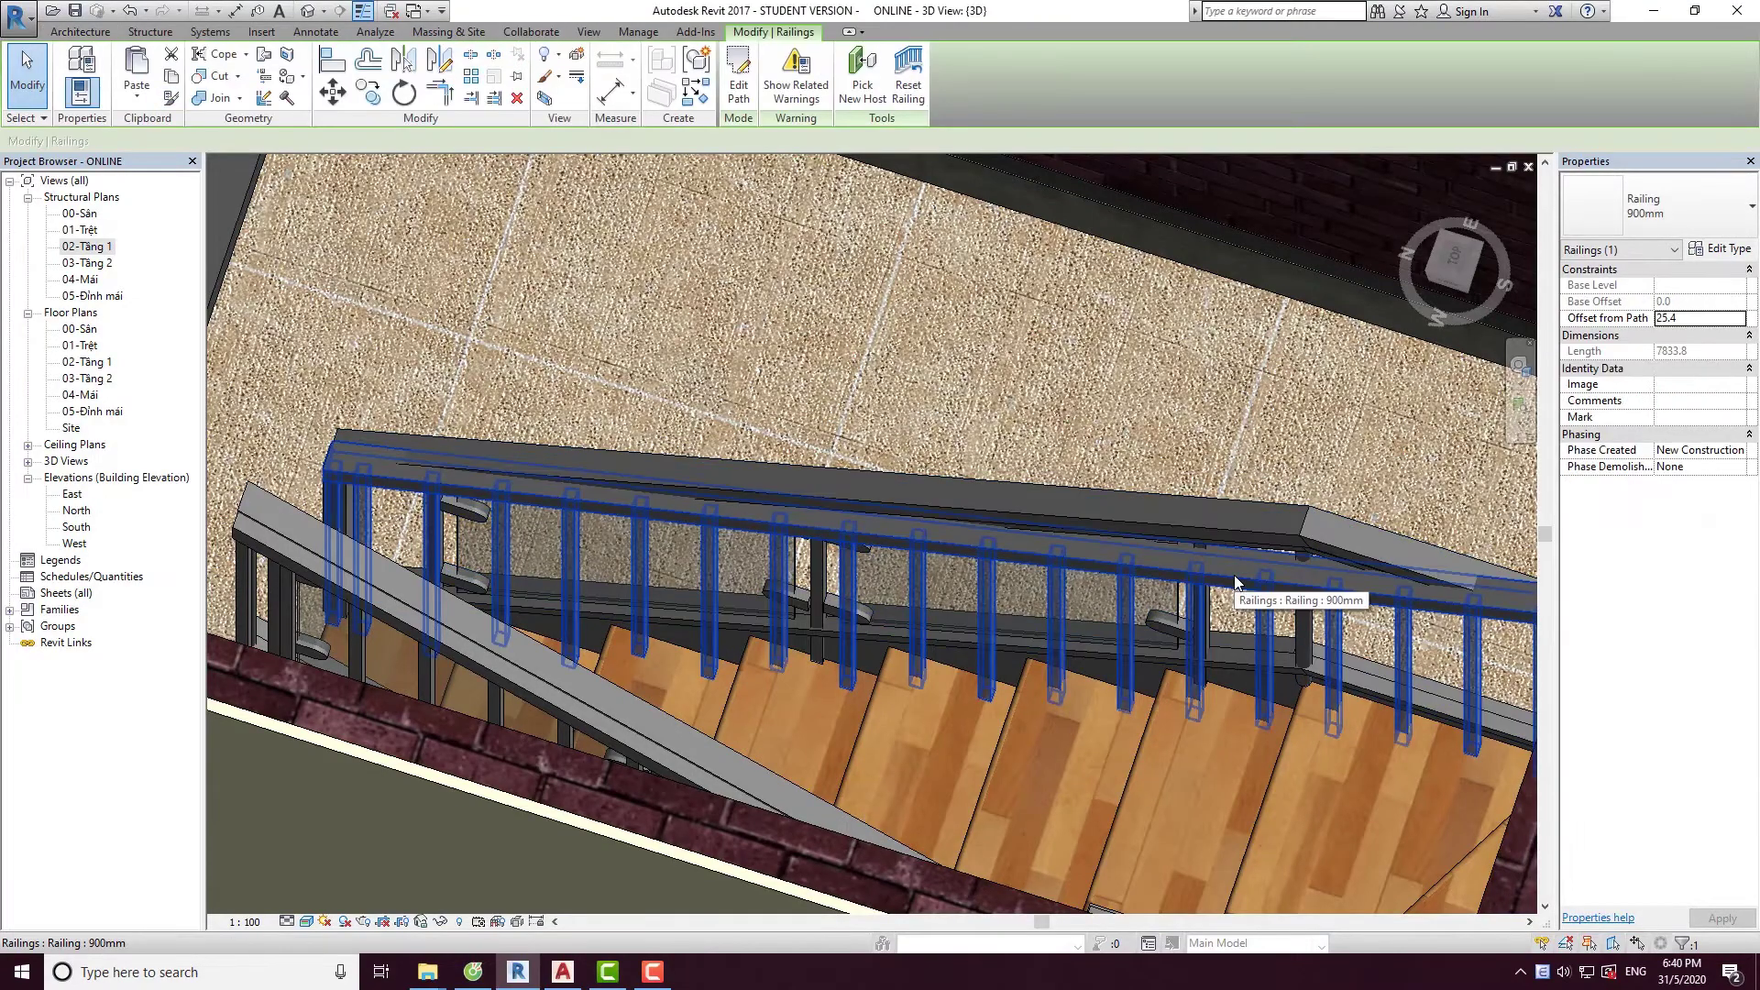
{"action": "key", "text": "ctrl+z"}
{"action": "scroll", "coordinate": [1099, 491], "scroll_direction": "down", "scroll_amount": 5}
{"action": "scroll", "coordinate": [1021, 503], "scroll_direction": "up", "scroll_amount": 2}
{"action": "scroll", "coordinate": [1021, 503], "scroll_direction": "up", "scroll_amount": 3}
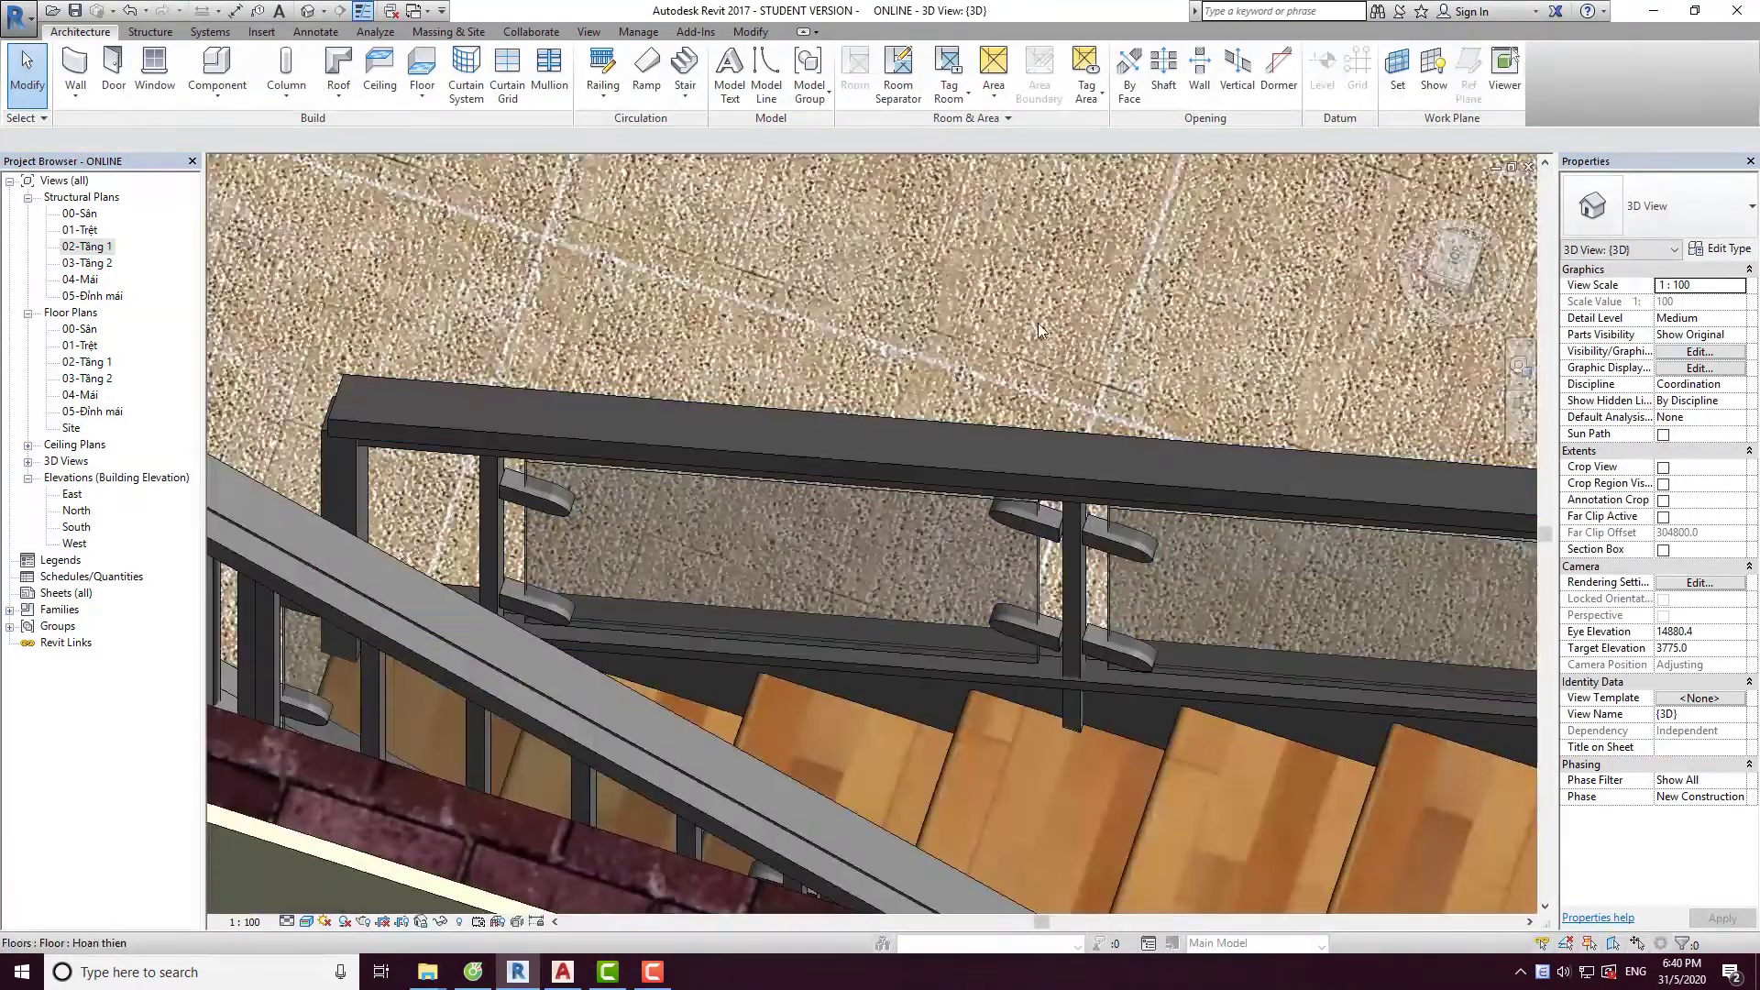
{"action": "scroll", "coordinate": [1080, 447], "scroll_direction": "down", "scroll_amount": 5}
{"action": "scroll", "coordinate": [1103, 497], "scroll_direction": "up", "scroll_amount": 2}
{"action": "scroll", "coordinate": [794, 470], "scroll_direction": "up", "scroll_amount": 3}
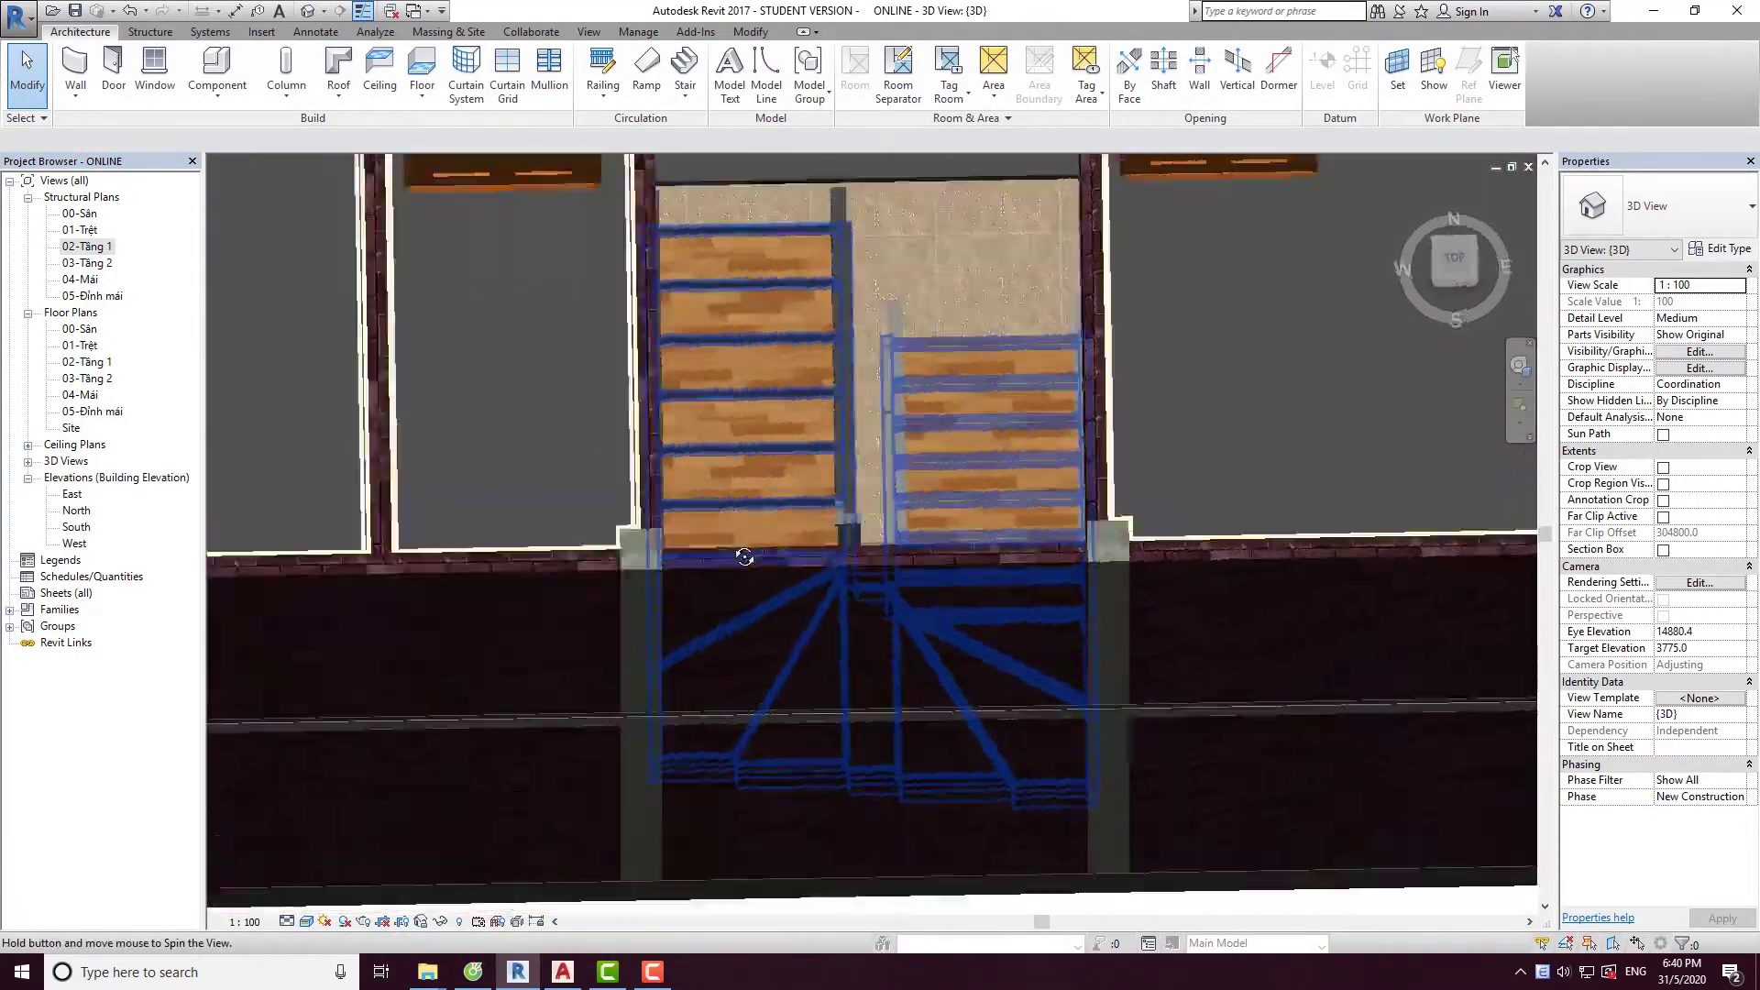
{"action": "scroll", "coordinate": [794, 471], "scroll_direction": "up", "scroll_amount": 2}
{"action": "middle_click_drag", "start_coordinate": [794, 471], "coordinate": [846, 307], "text": "shift"}
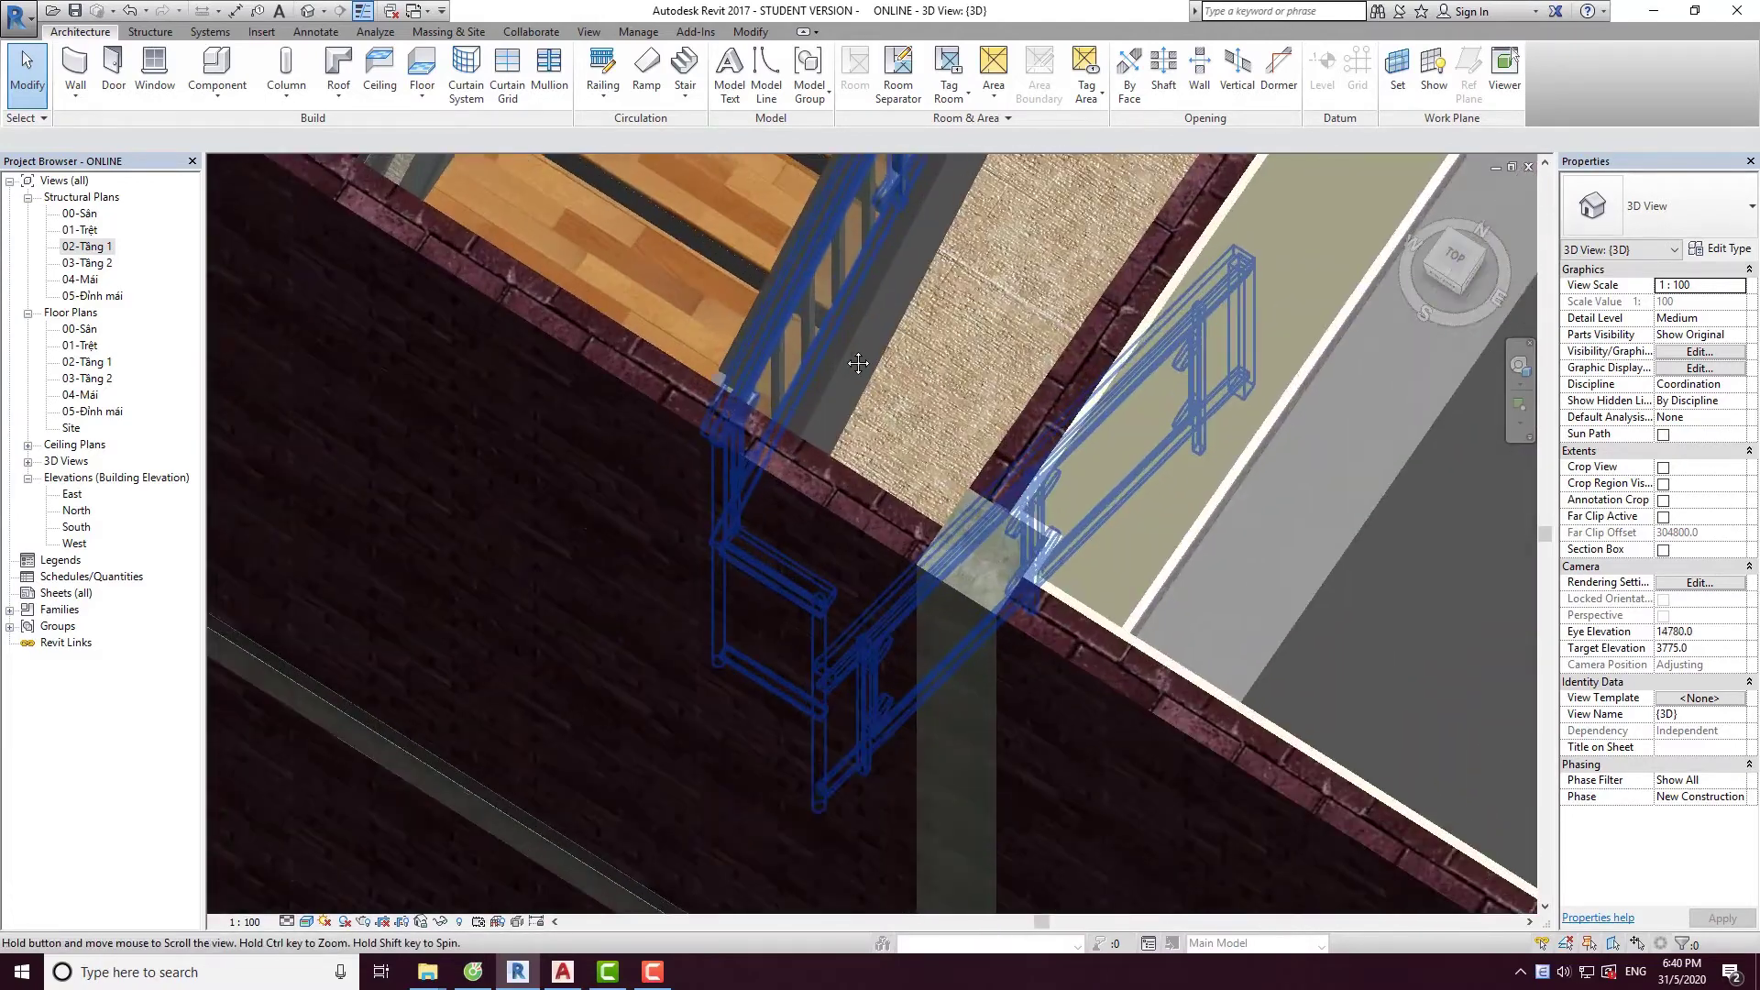
{"action": "scroll", "coordinate": [841, 438], "scroll_direction": "up", "scroll_amount": 2}
{"action": "scroll", "coordinate": [842, 438], "scroll_direction": "up", "scroll_amount": 1}
{"action": "left_click", "coordinate": [828, 404]}
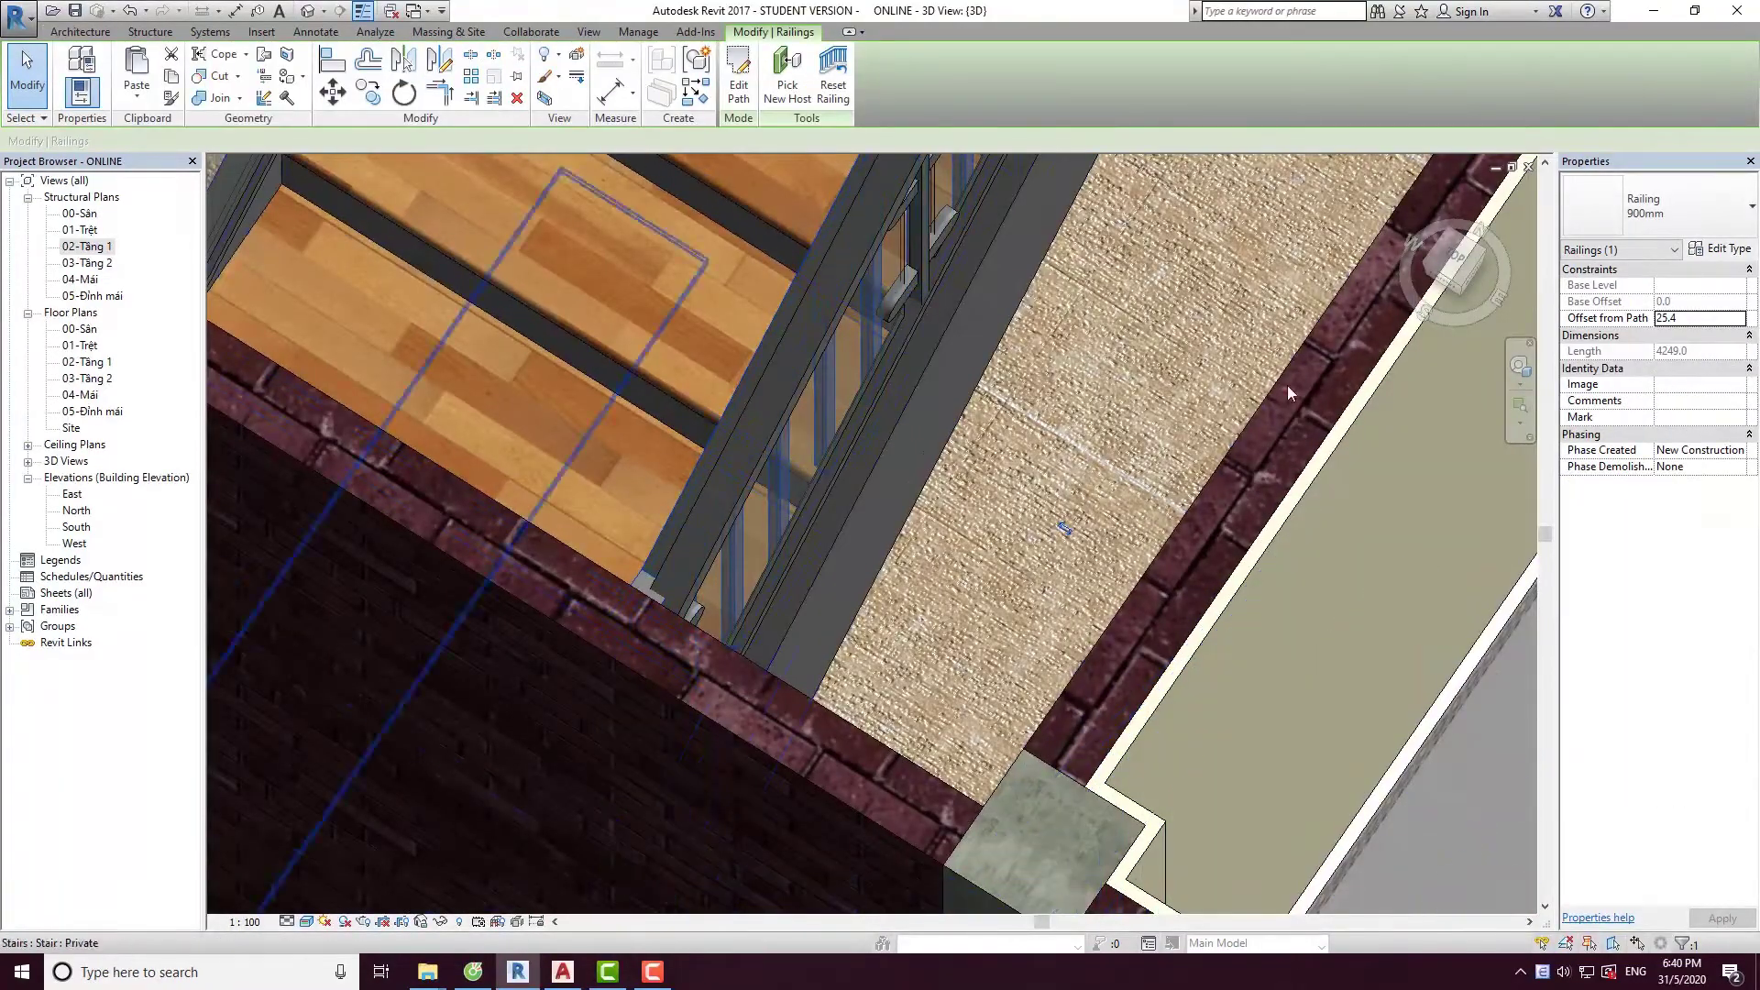
{"action": "key", "text": "Escape"}
{"action": "scroll", "coordinate": [976, 491], "scroll_direction": "down", "scroll_amount": 4}
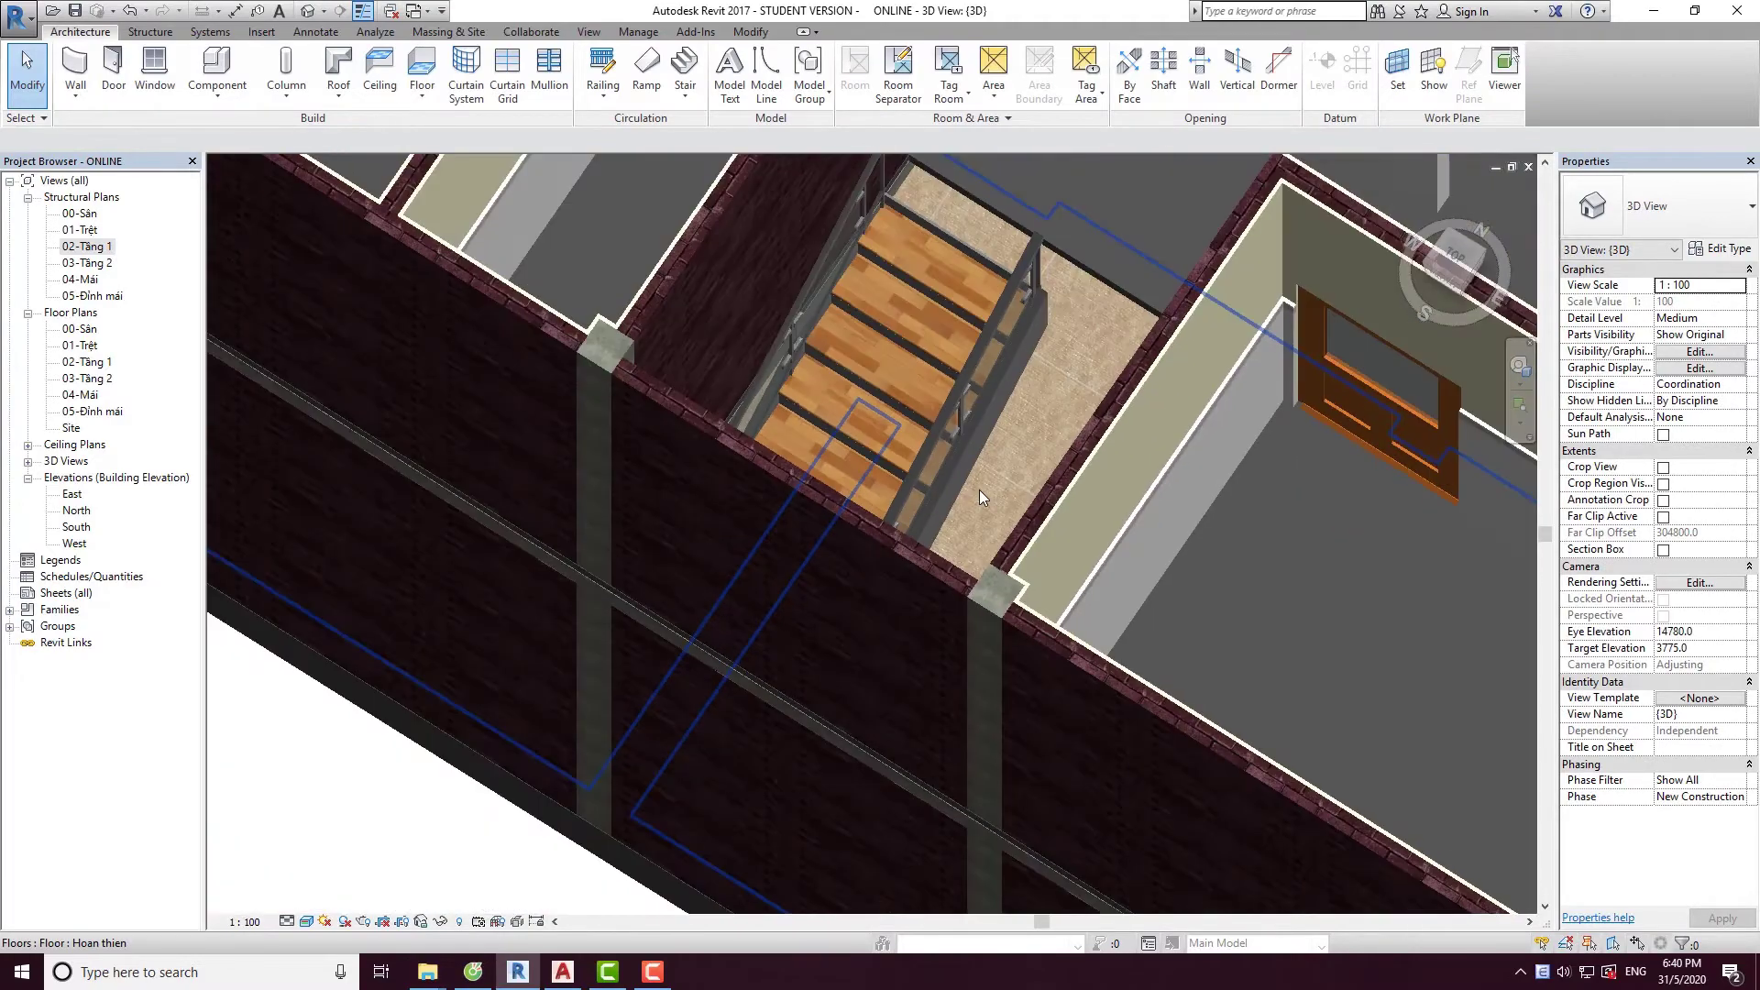
{"action": "mouse_move", "coordinate": [979, 490]}
{"action": "middle_mouse_down", "text": "shift"}
{"action": "mouse_move", "coordinate": [1339, 431]}
{"action": "mouse_move", "coordinate": [1488, 574]}
{"action": "mouse_move", "coordinate": [1073, 446]}
{"action": "mouse_move", "coordinate": [917, 650]}
{"action": "mouse_move", "coordinate": [695, 450]}
{"action": "mouse_move", "coordinate": [472, 432]}
{"action": "mouse_move", "coordinate": [845, 472]}
{"action": "mouse_move", "coordinate": [1227, 456]}
{"action": "middle_mouse_up", "text": "shift"}
{"action": "scroll", "coordinate": [1073, 445], "scroll_direction": "down", "scroll_amount": 3}
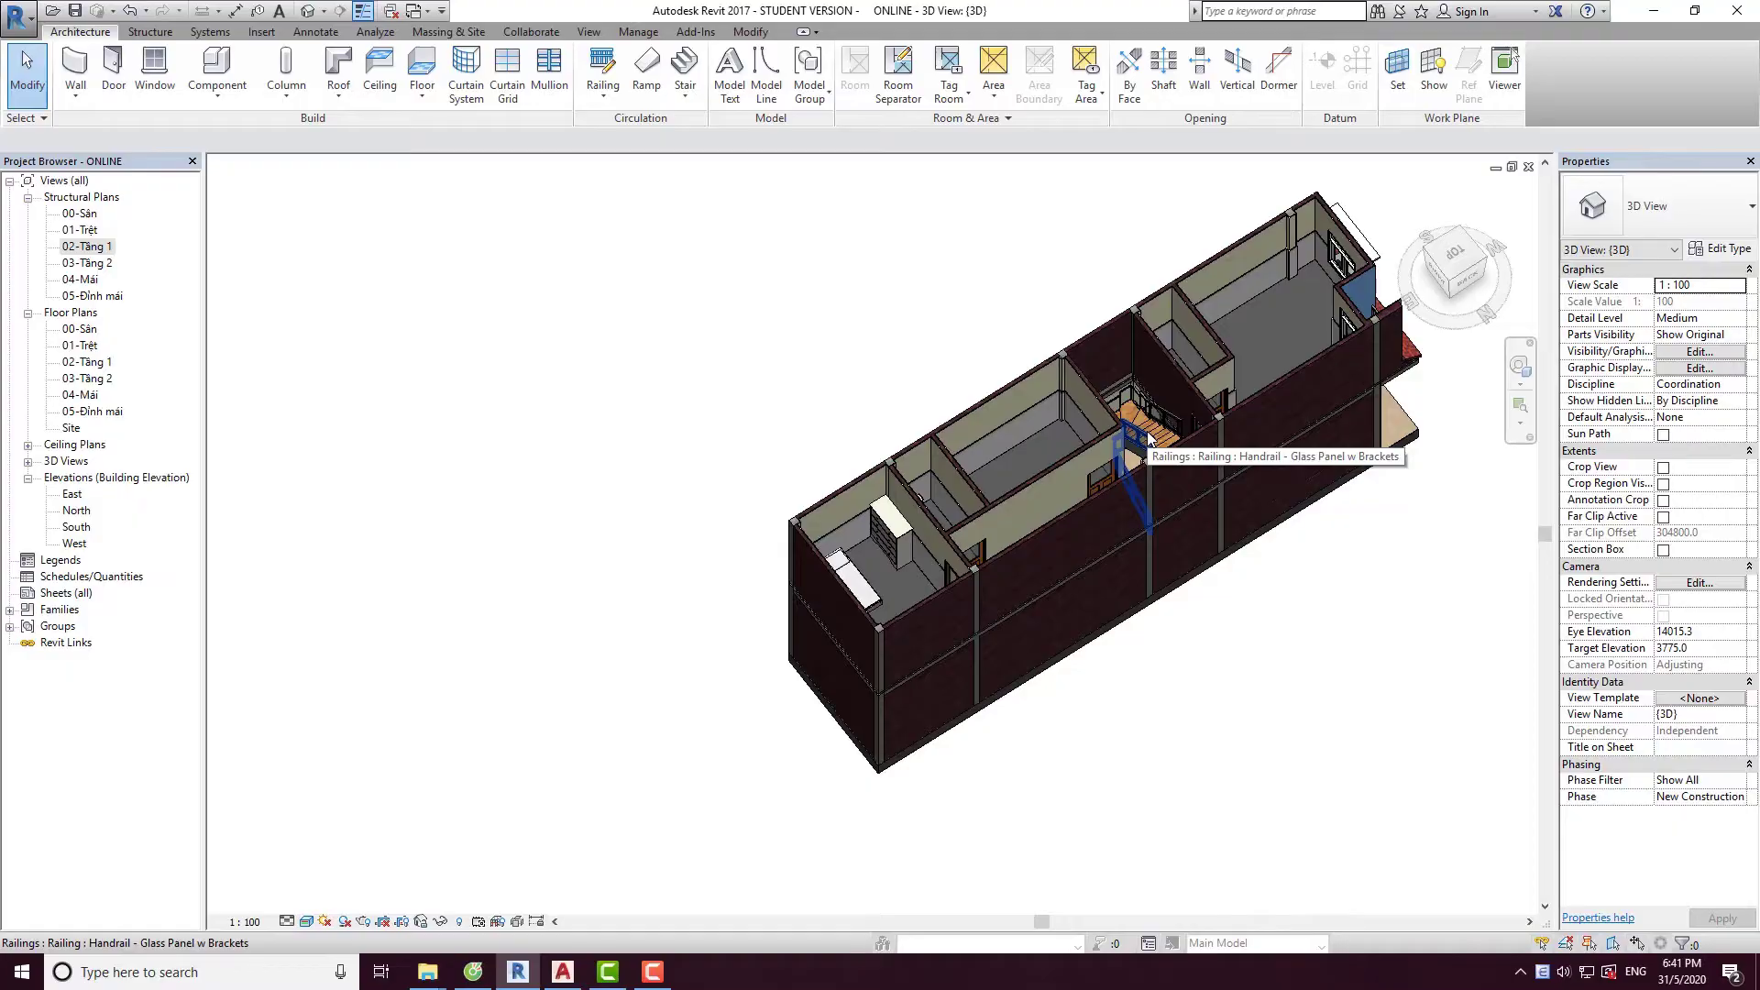
{"action": "scroll", "coordinate": [1146, 431], "scroll_direction": "up", "scroll_amount": 2}
{"action": "scroll", "coordinate": [1137, 427], "scroll_direction": "up", "scroll_amount": 3}
{"action": "scroll", "coordinate": [1135, 428], "scroll_direction": "down", "scroll_amount": 3}
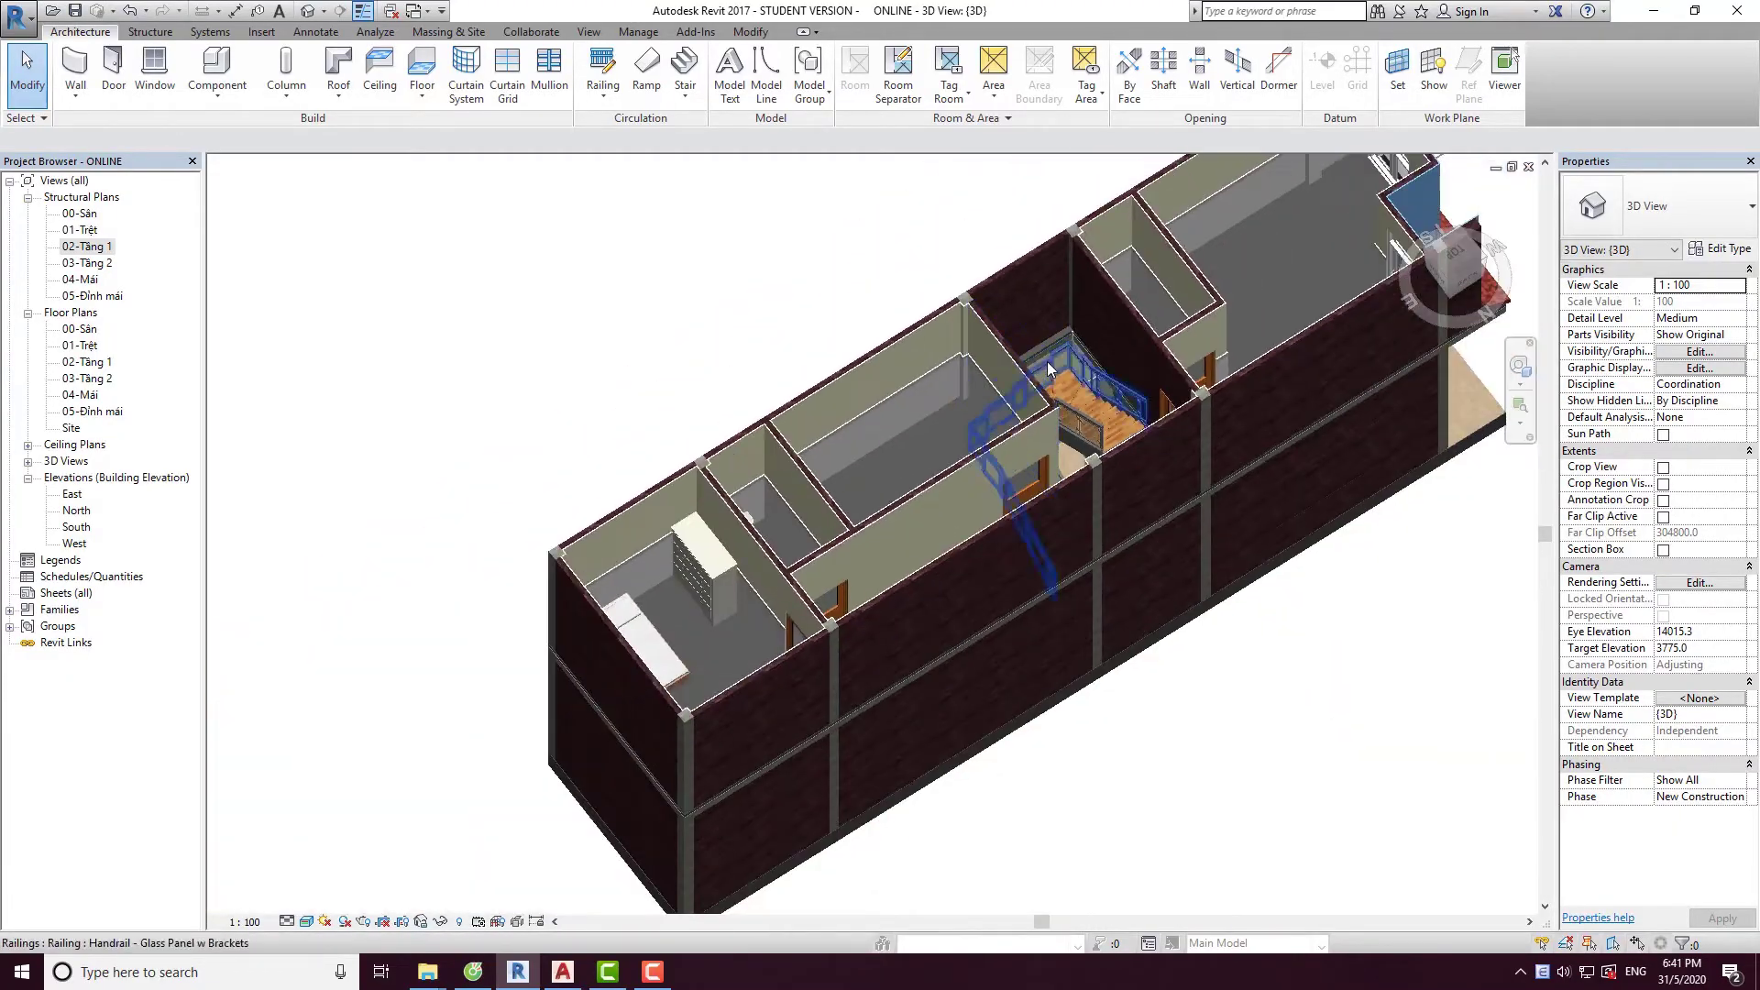
{"action": "middle_click_drag", "start_coordinate": [1137, 429], "coordinate": [1021, 428], "text": "shift"}
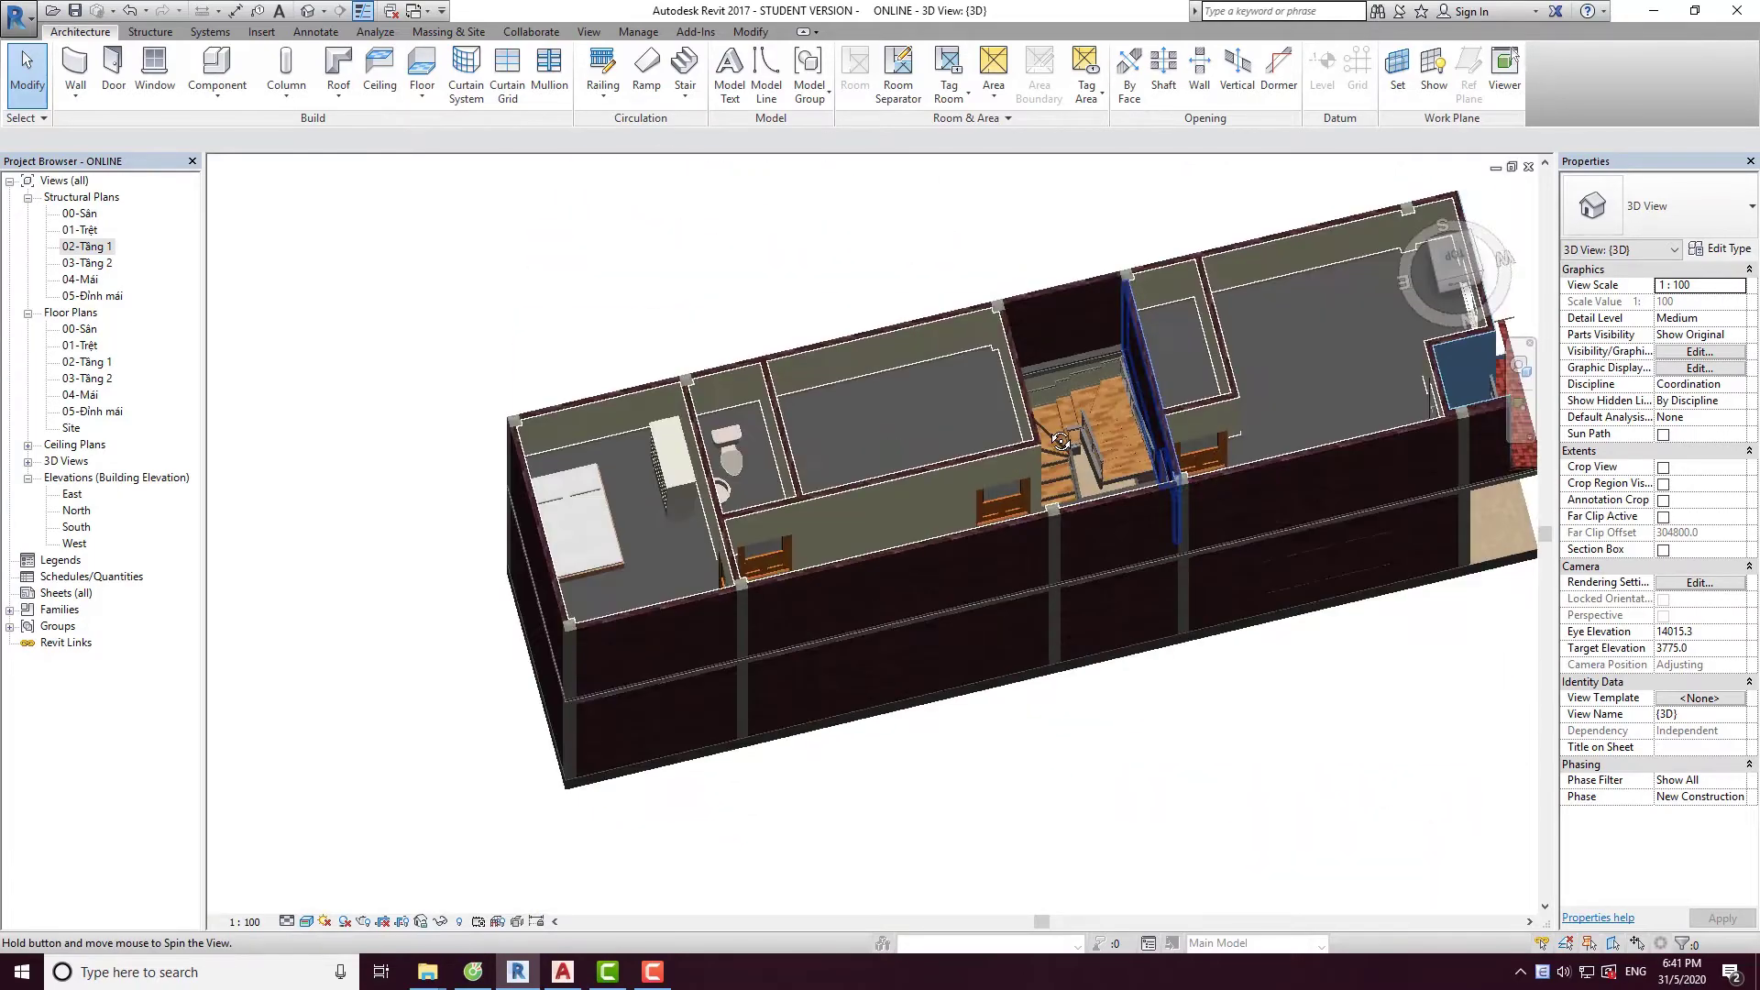
{"action": "mouse_move", "coordinate": [1130, 388]}
{"action": "middle_mouse_down", "text": "shift"}
{"action": "mouse_move", "coordinate": [718, 365]}
{"action": "mouse_move", "coordinate": [731, 278]}
{"action": "middle_mouse_up", "text": "shift"}
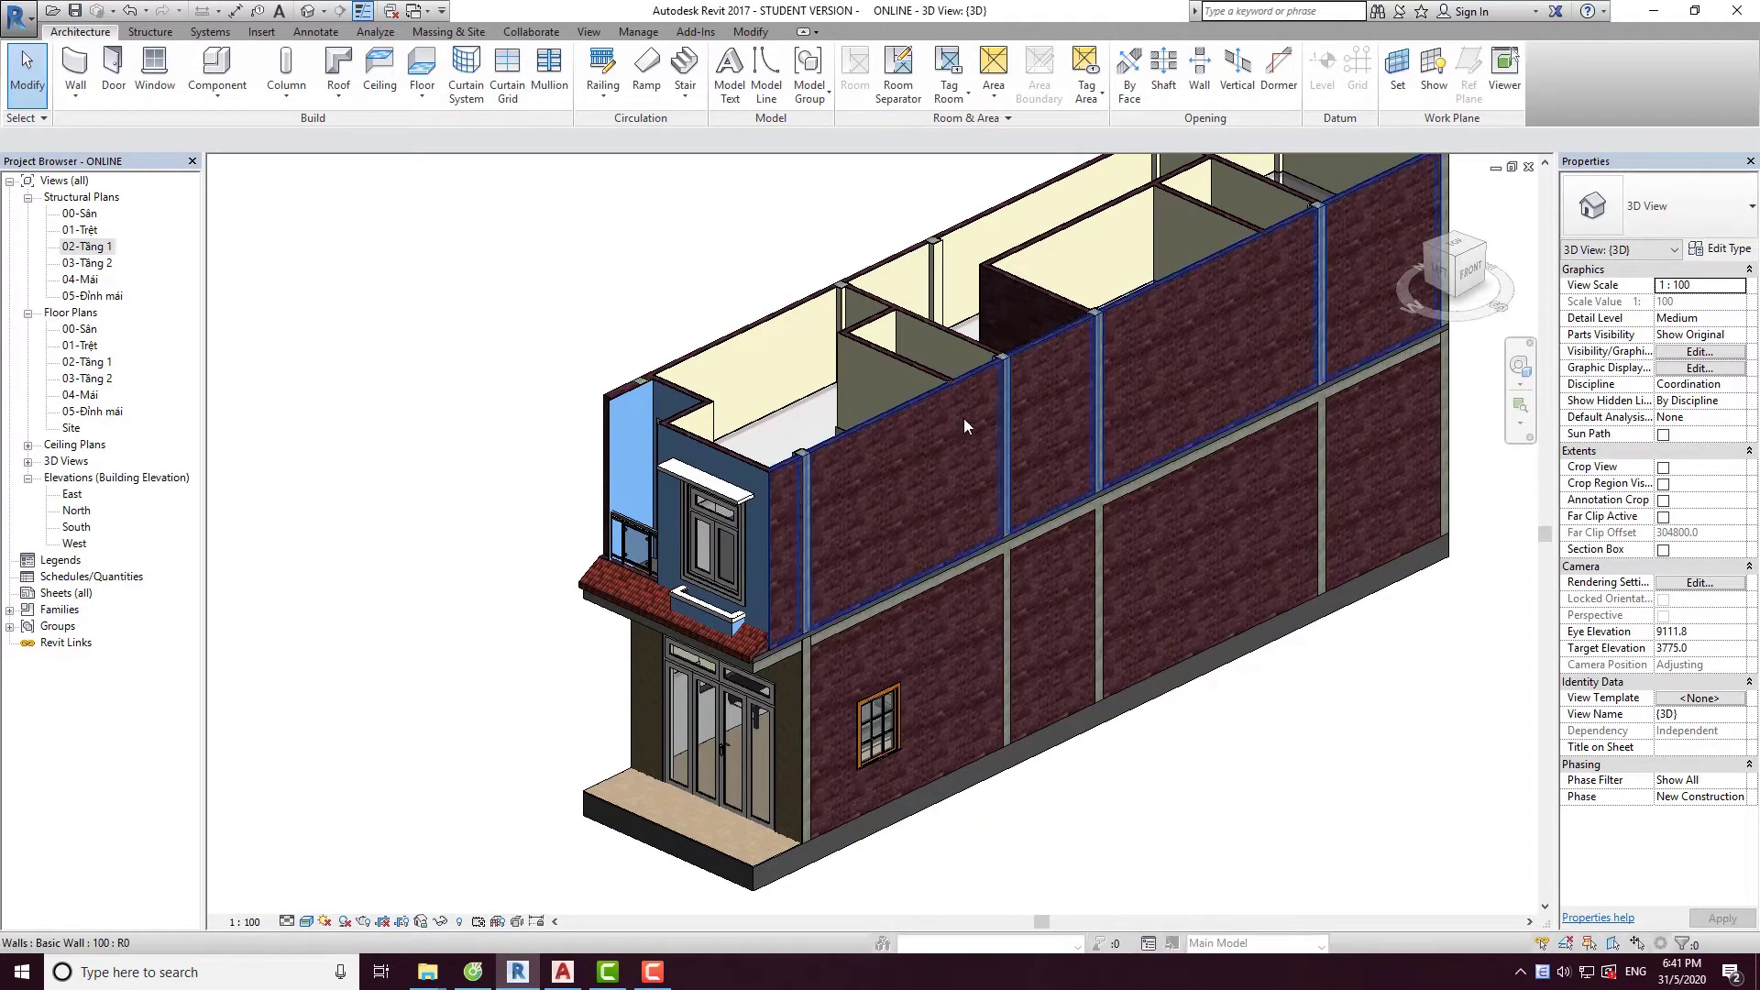
View the building from the FRONT and window-select the upper storey.
{"action": "mouse_move", "coordinate": [857, 534]}
{"action": "middle_mouse_down", "text": "shift"}
{"action": "mouse_move", "coordinate": [974, 519]}
{"action": "mouse_move", "coordinate": [1494, 310]}
{"action": "middle_mouse_up", "text": "shift"}
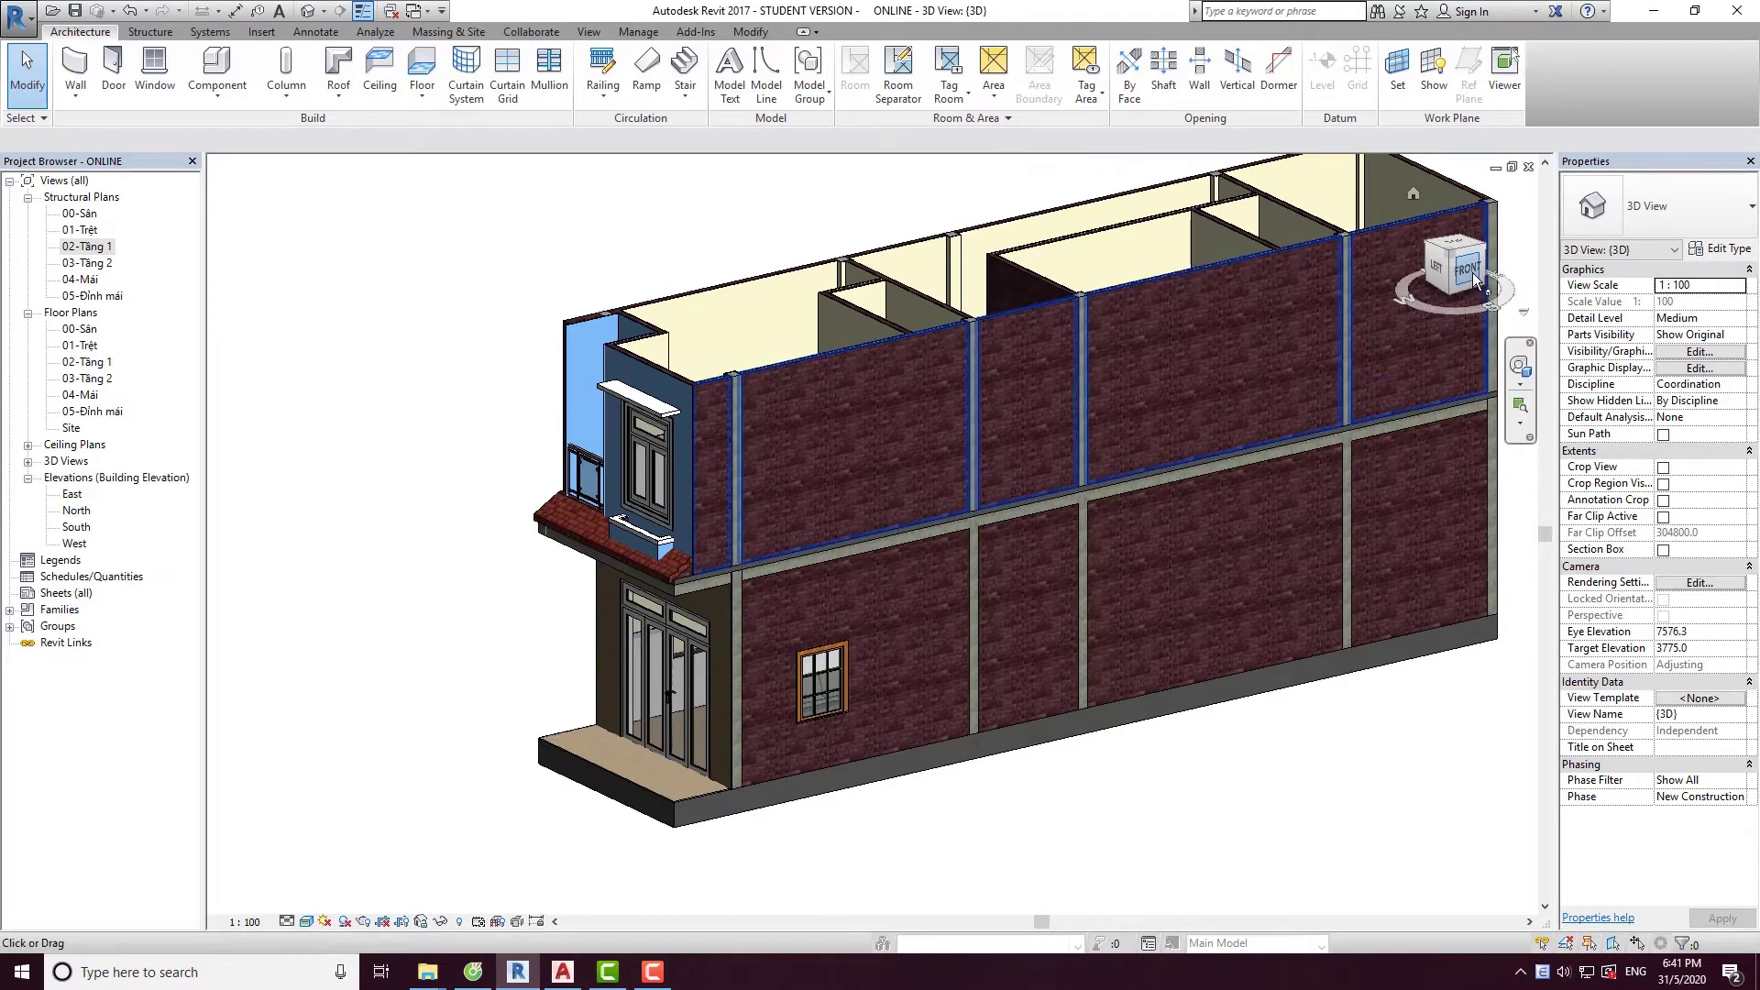
{"action": "left_click", "coordinate": [1472, 272]}
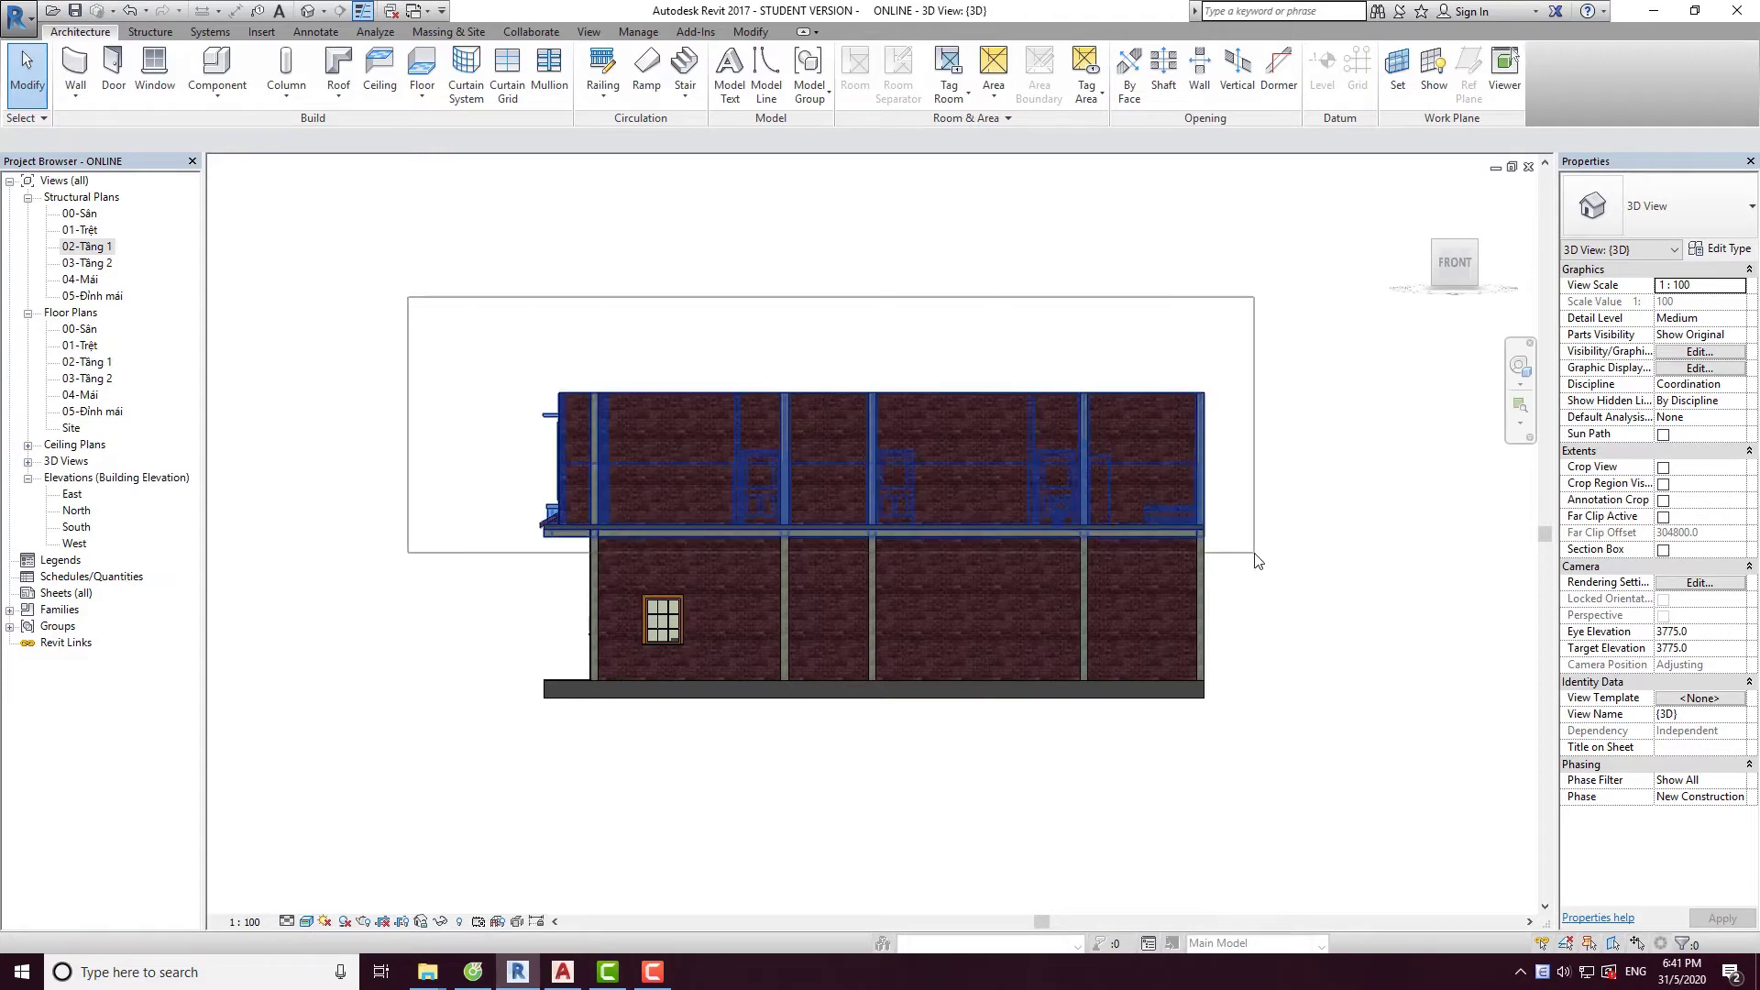
{"action": "left_click_drag", "start_coordinate": [1256, 555], "coordinate": [1251, 553]}
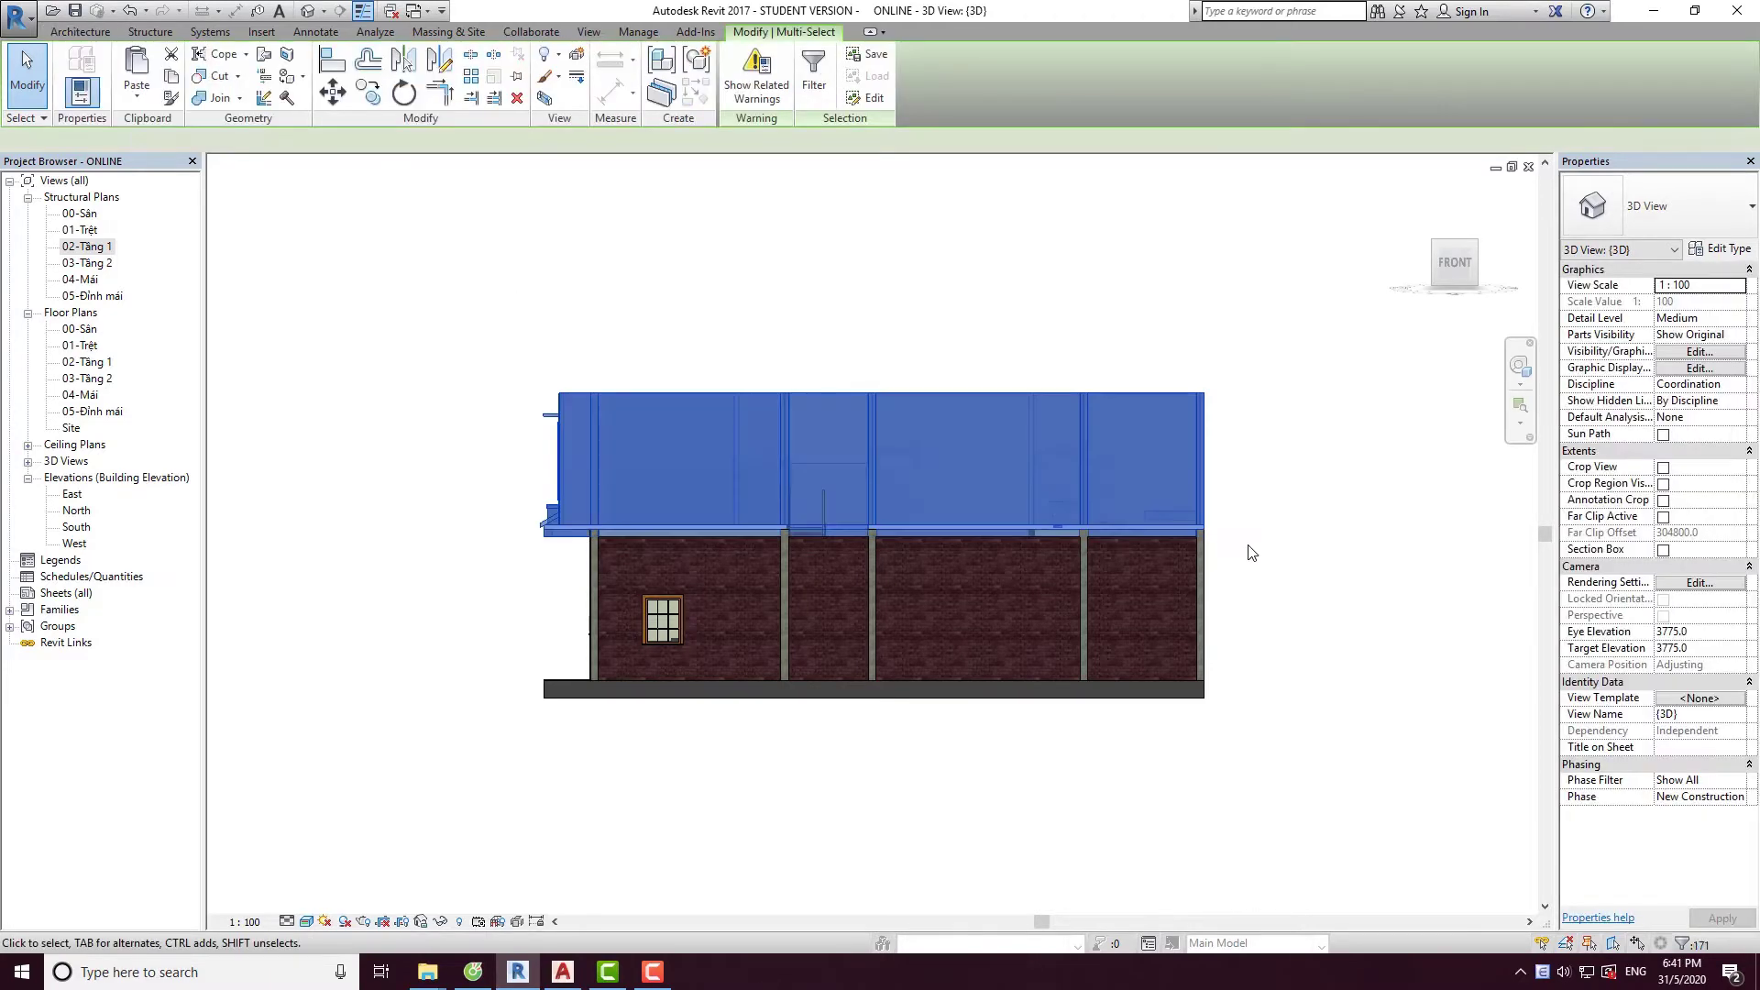
Paste the upper storey aligned onto level 03-Tầng 2, then orbit to check it.
{"action": "left_click", "coordinate": [172, 81]}
{"action": "left_click", "coordinate": [137, 95]}
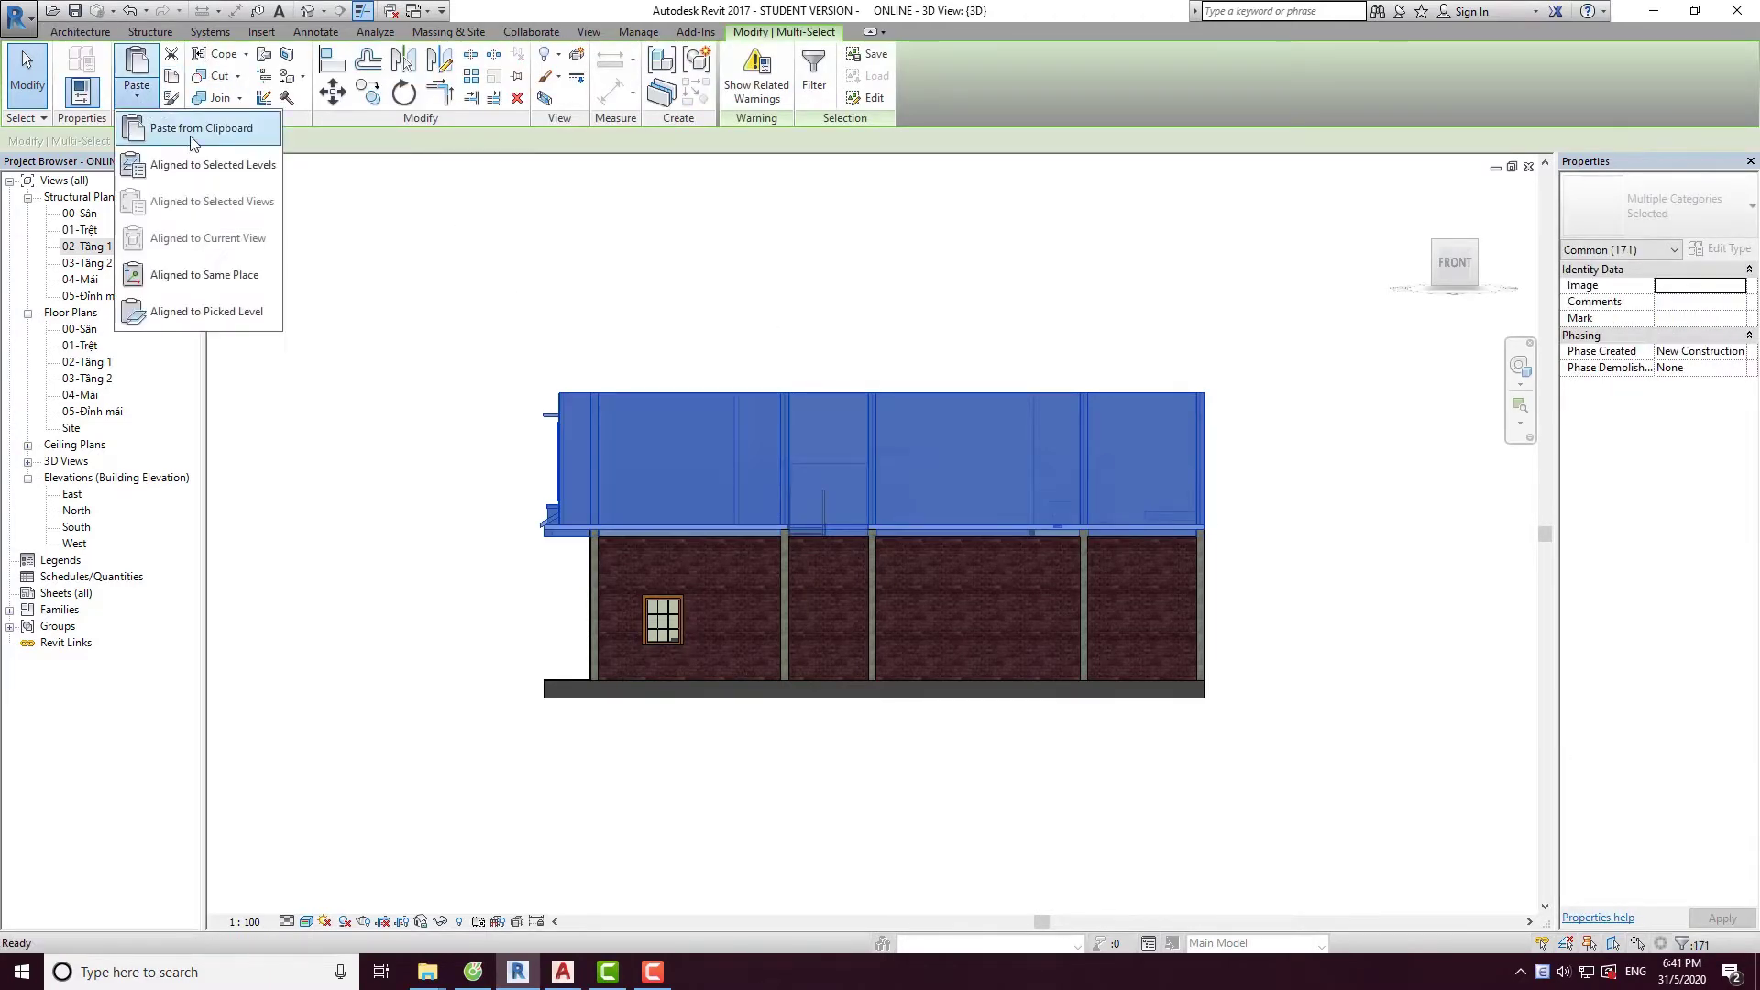
{"action": "left_click", "coordinate": [197, 165]}
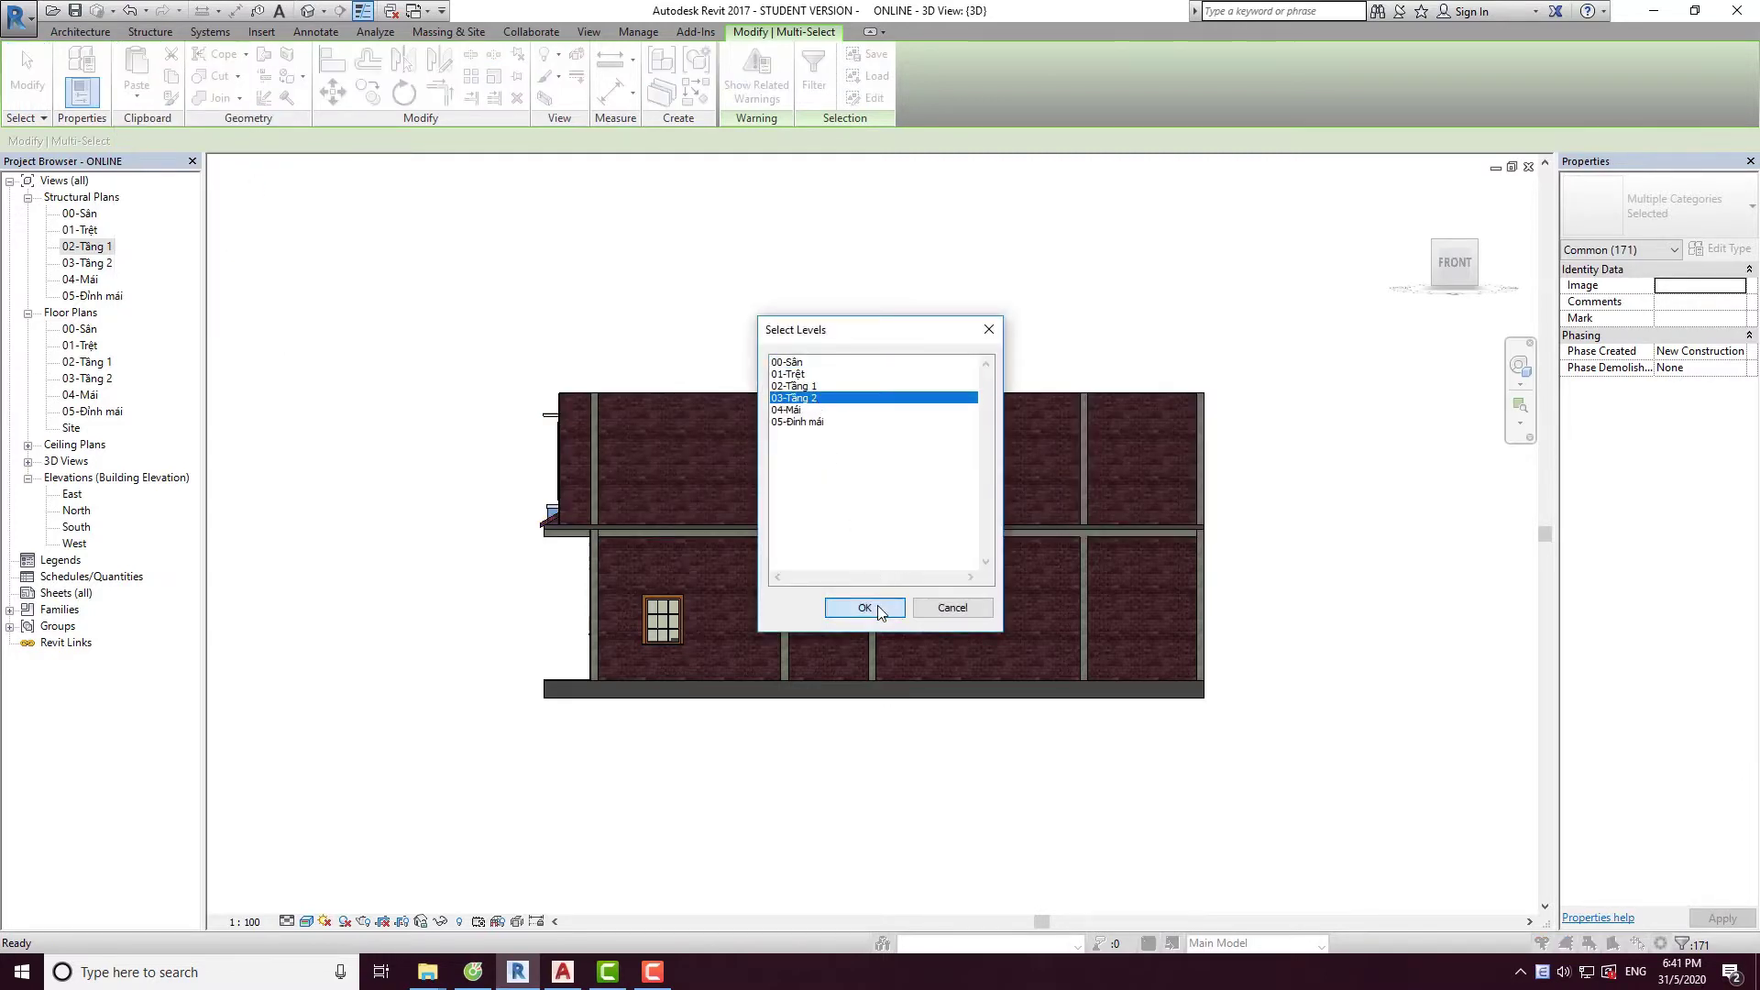
{"action": "left_click", "coordinate": [878, 610]}
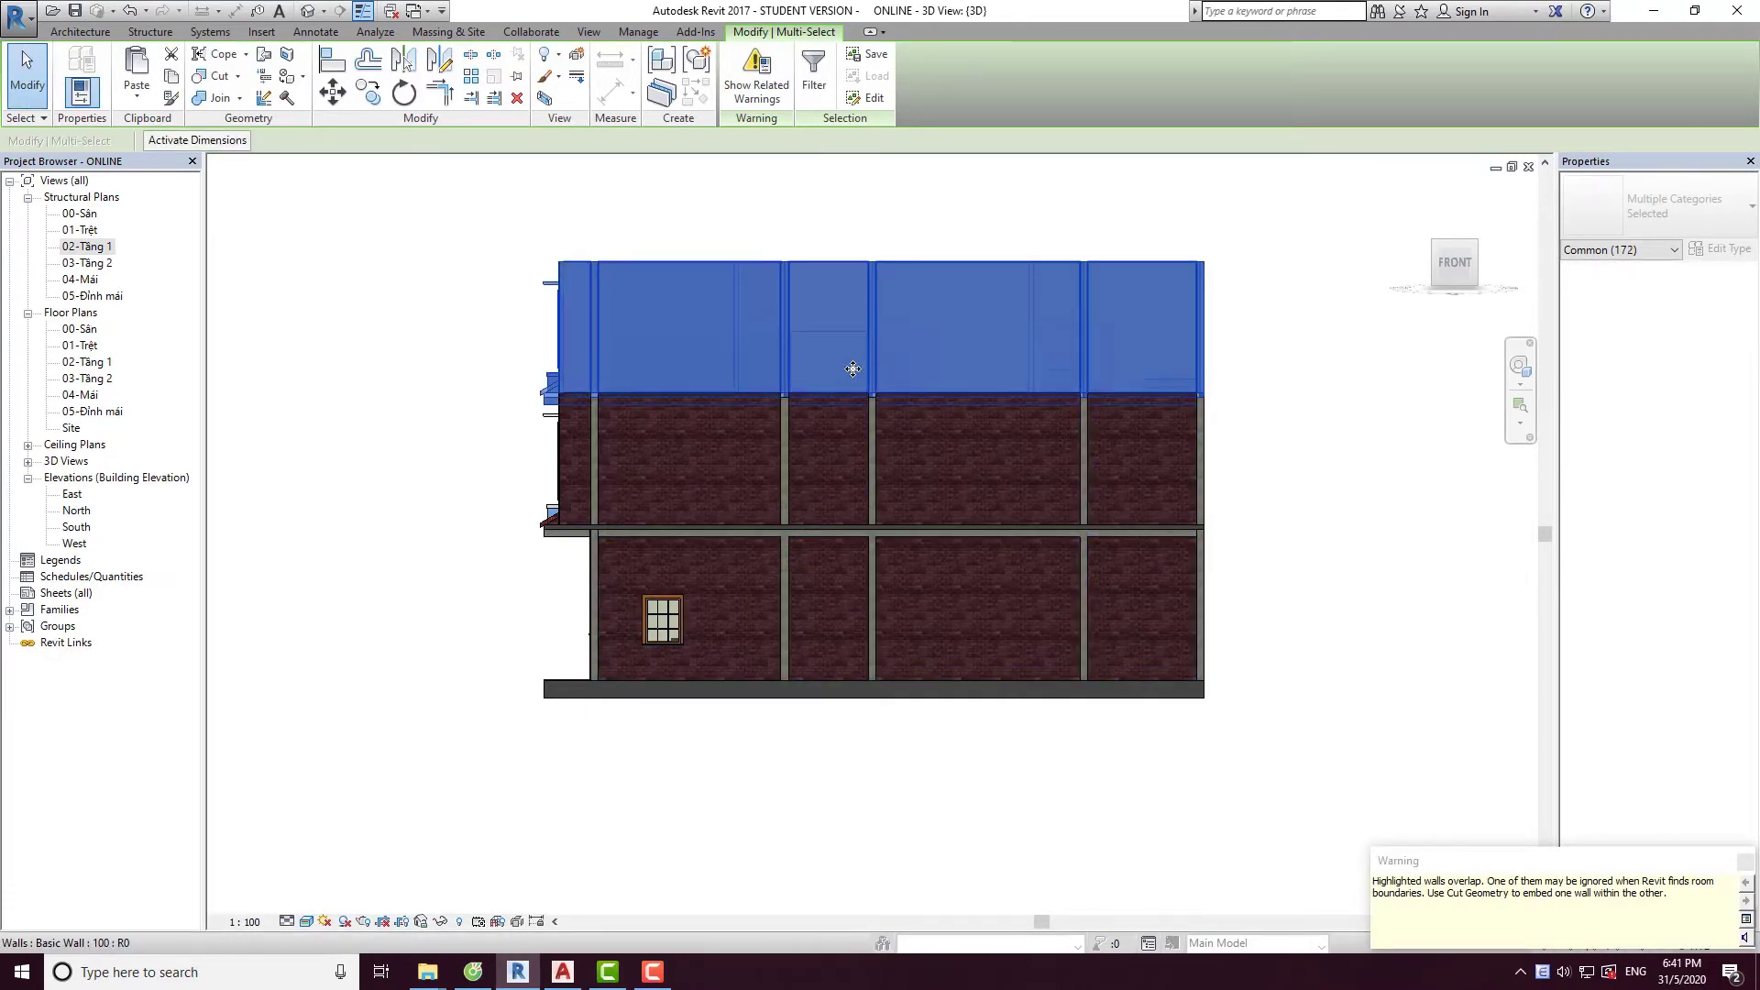
{"action": "left_click", "coordinate": [516, 367]}
{"action": "mouse_move", "coordinate": [409, 348]}
{"action": "middle_mouse_down", "text": "shift"}
{"action": "mouse_move", "coordinate": [856, 312]}
{"action": "mouse_move", "coordinate": [625, 474]}
{"action": "mouse_move", "coordinate": [570, 412]}
{"action": "mouse_move", "coordinate": [690, 471]}
{"action": "middle_mouse_up", "text": "shift"}
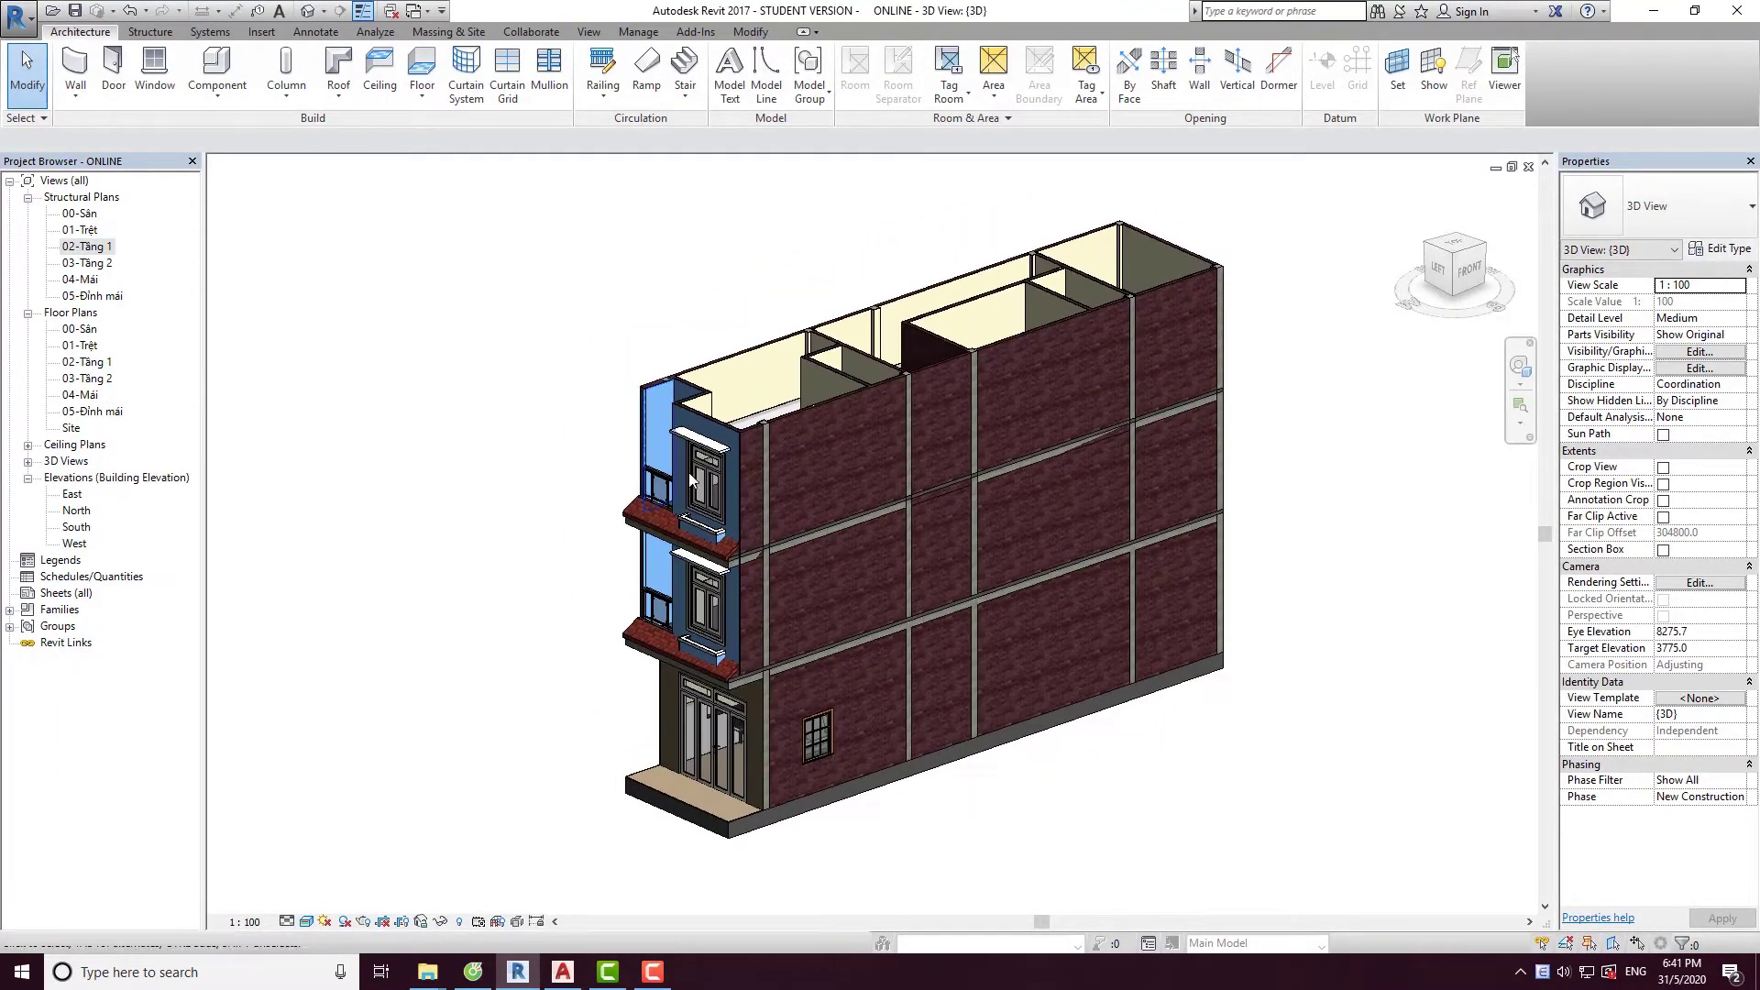
{"action": "scroll", "coordinate": [868, 500], "scroll_direction": "up", "scroll_amount": 3}
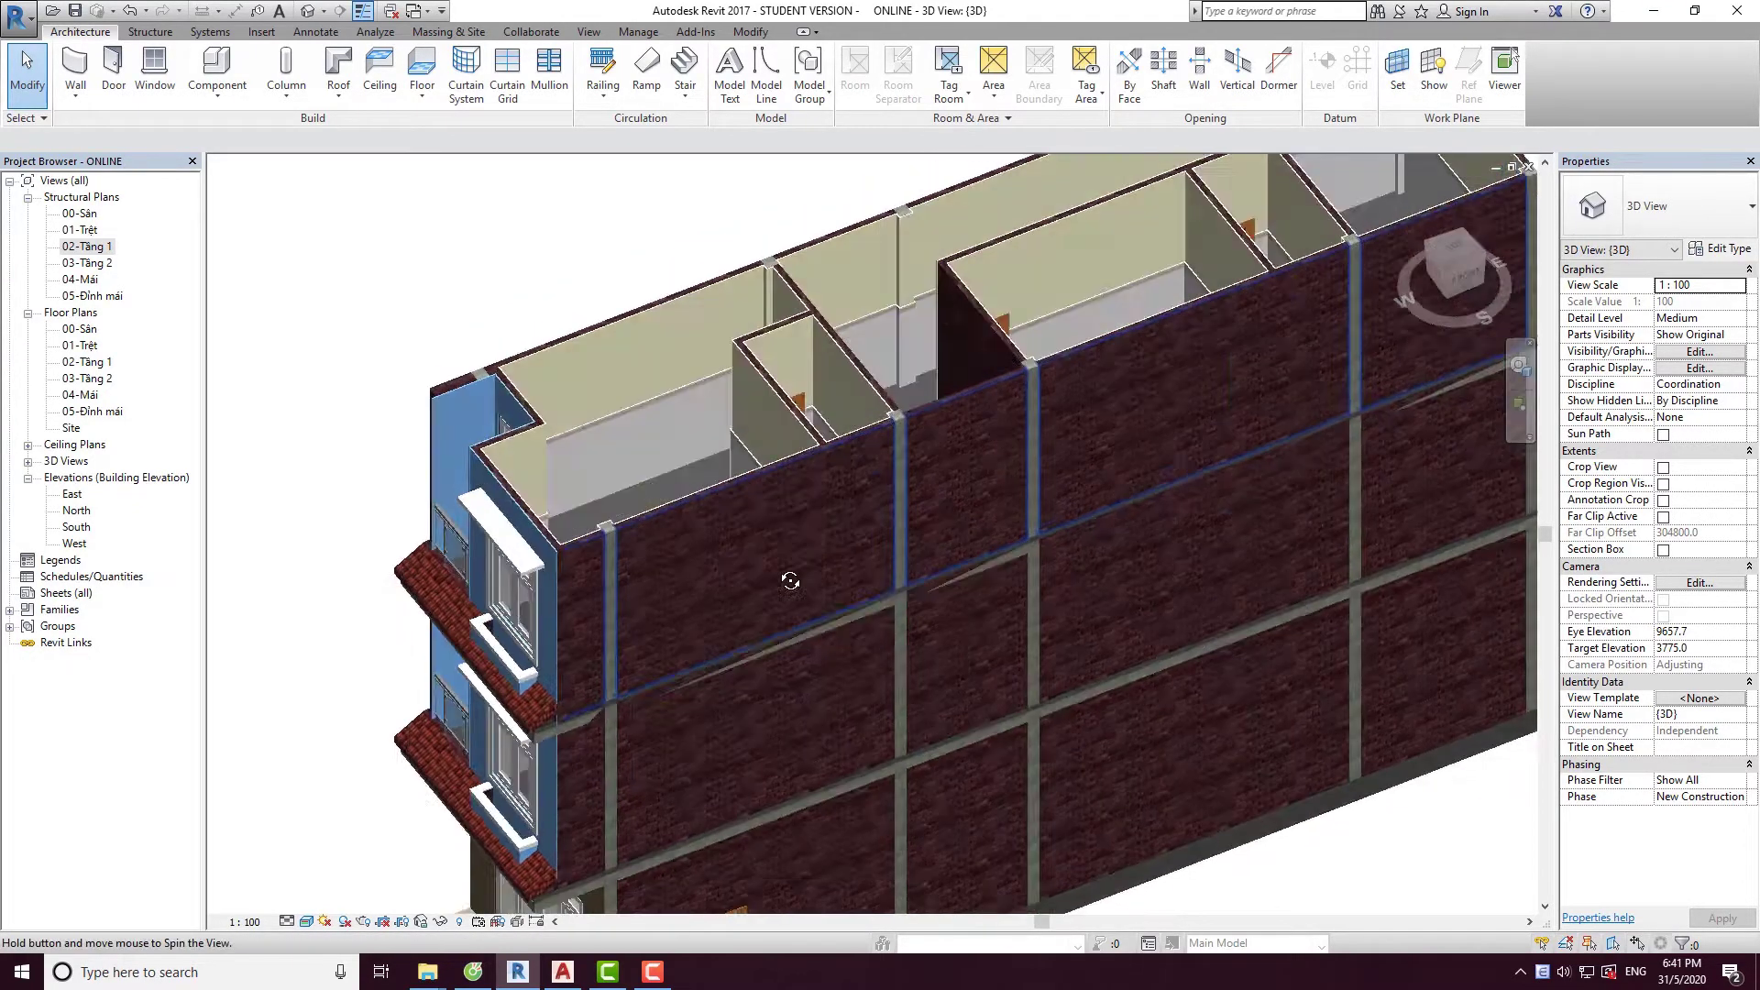
Paste a copy of the stair aligned to level 02-Tầng 1.
{"action": "middle_click_drag", "start_coordinate": [786, 582], "coordinate": [833, 679], "text": "shift"}
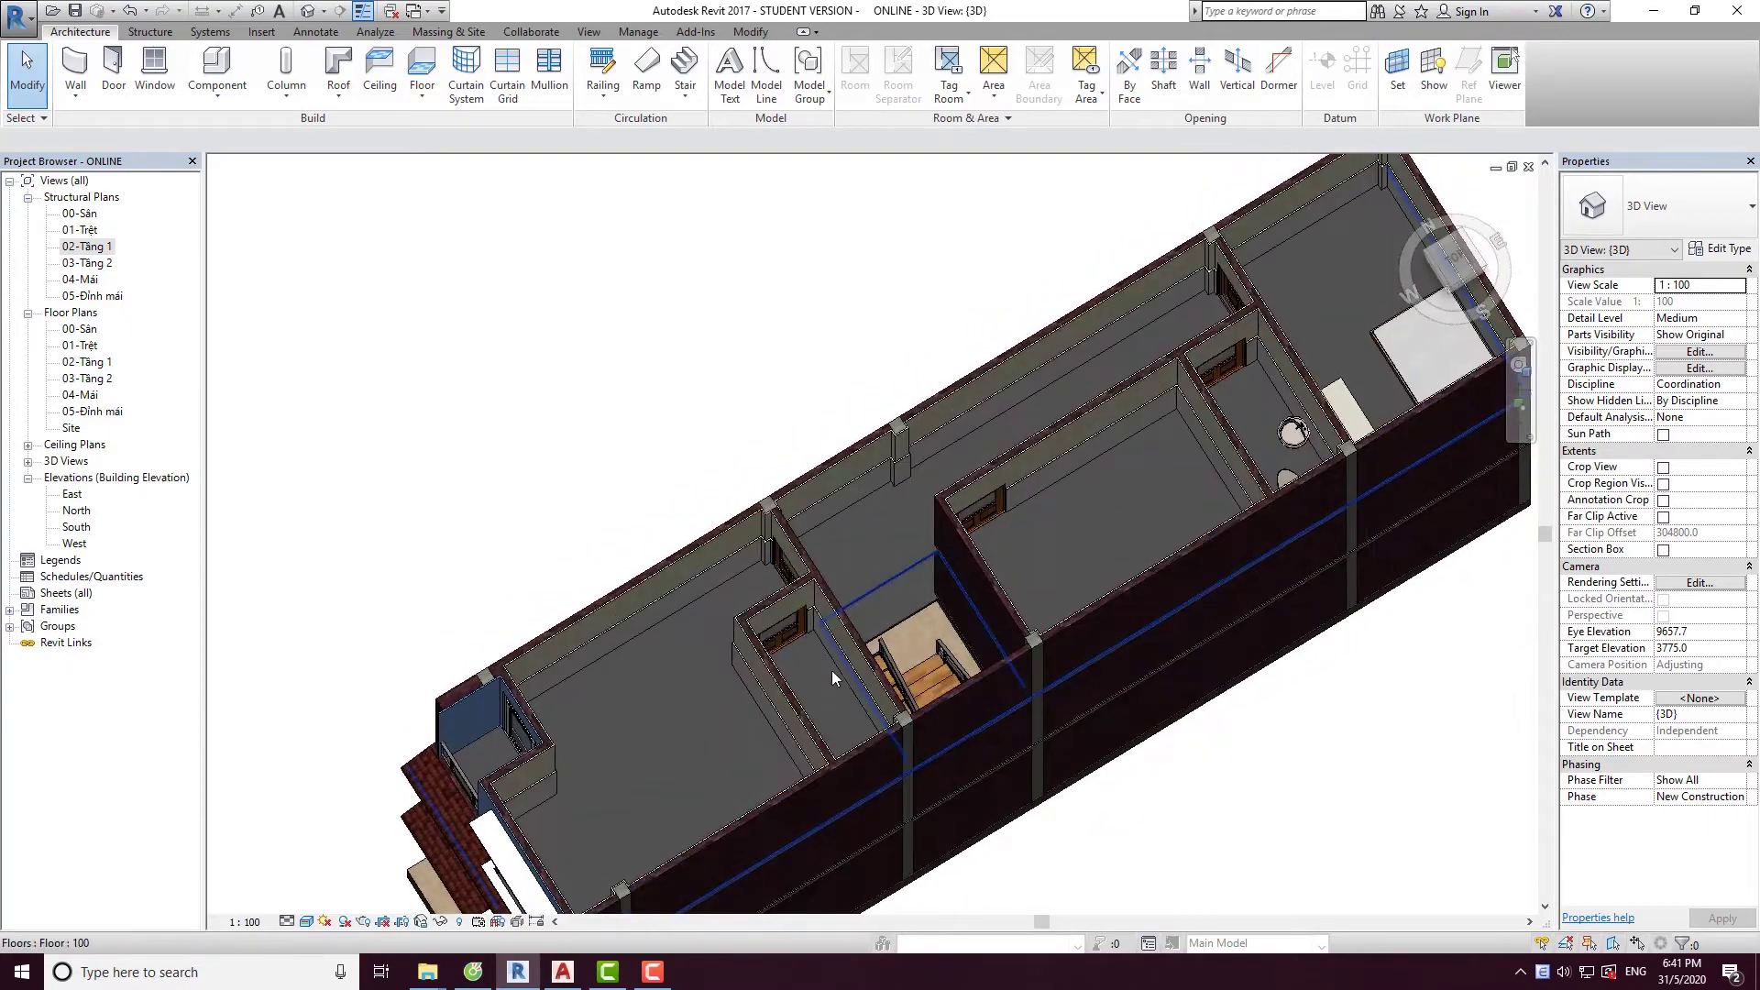
{"action": "mouse_move", "coordinate": [917, 574]}
{"action": "middle_mouse_down", "text": "shift"}
{"action": "mouse_move", "coordinate": [657, 508]}
{"action": "mouse_move", "coordinate": [1363, 640]}
{"action": "mouse_move", "coordinate": [1070, 623]}
{"action": "middle_mouse_up", "text": "shift"}
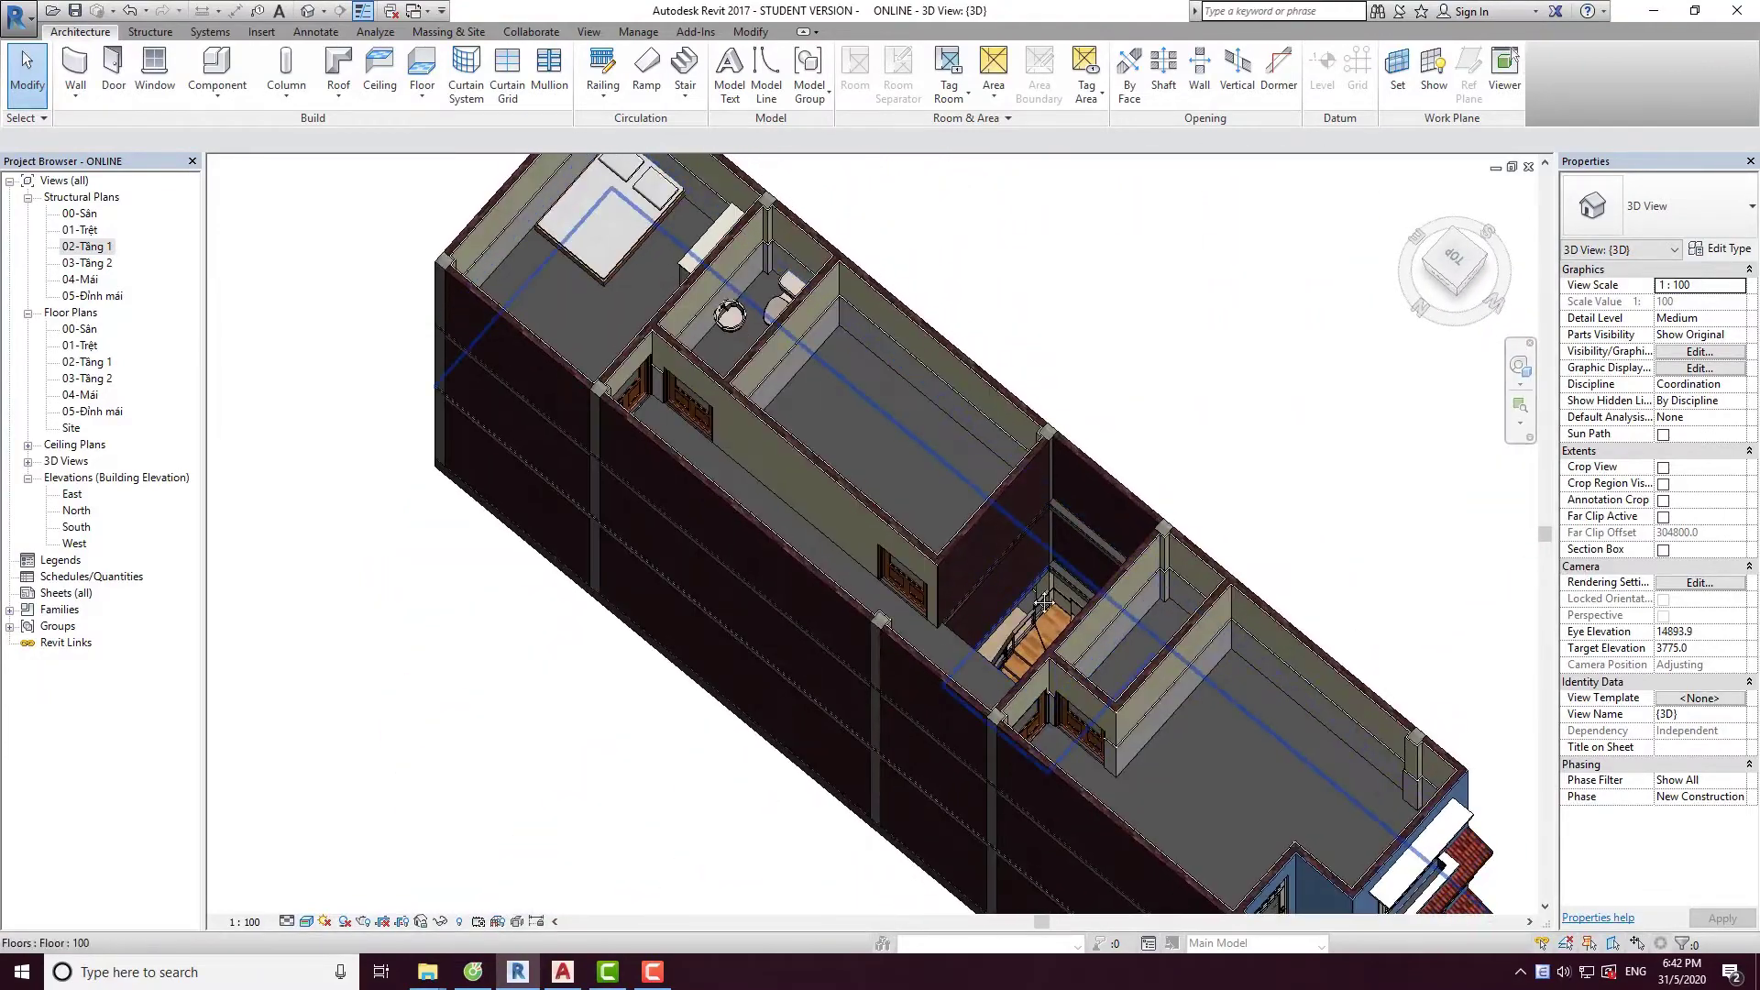
{"action": "scroll", "coordinate": [1064, 614], "scroll_direction": "up", "scroll_amount": 3}
{"action": "left_click", "coordinate": [1044, 589]}
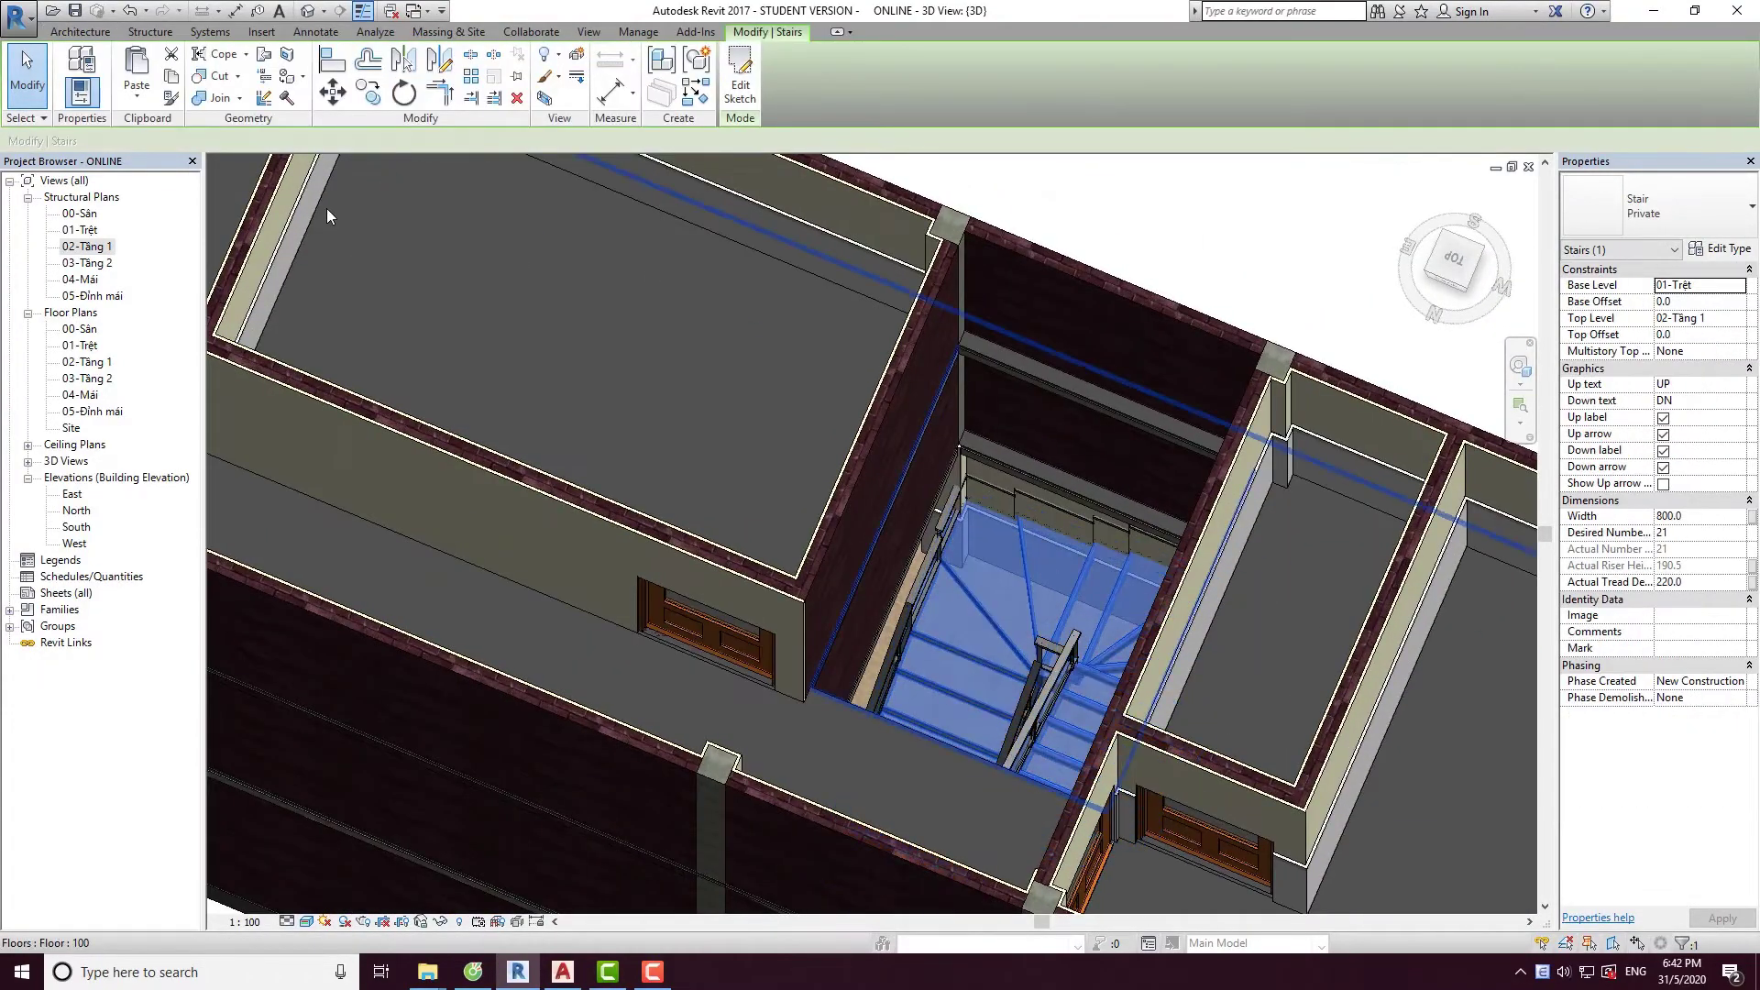
{"action": "left_click", "coordinate": [135, 101]}
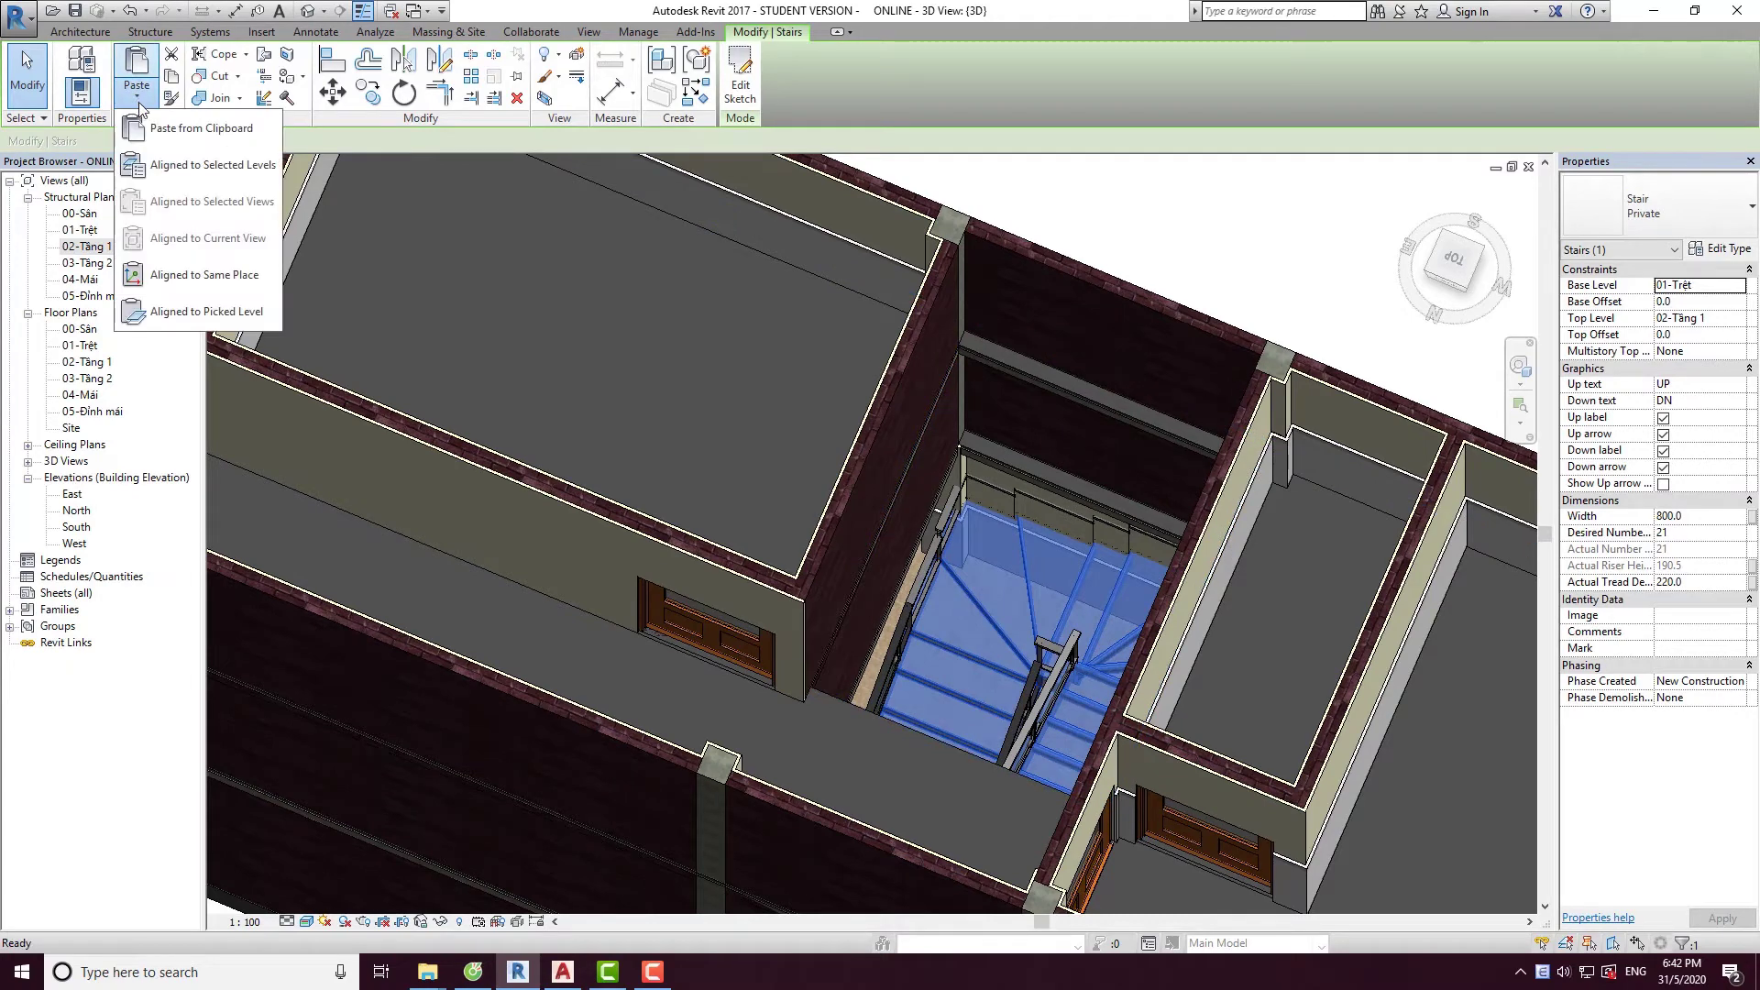
{"action": "left_click", "coordinate": [224, 167]}
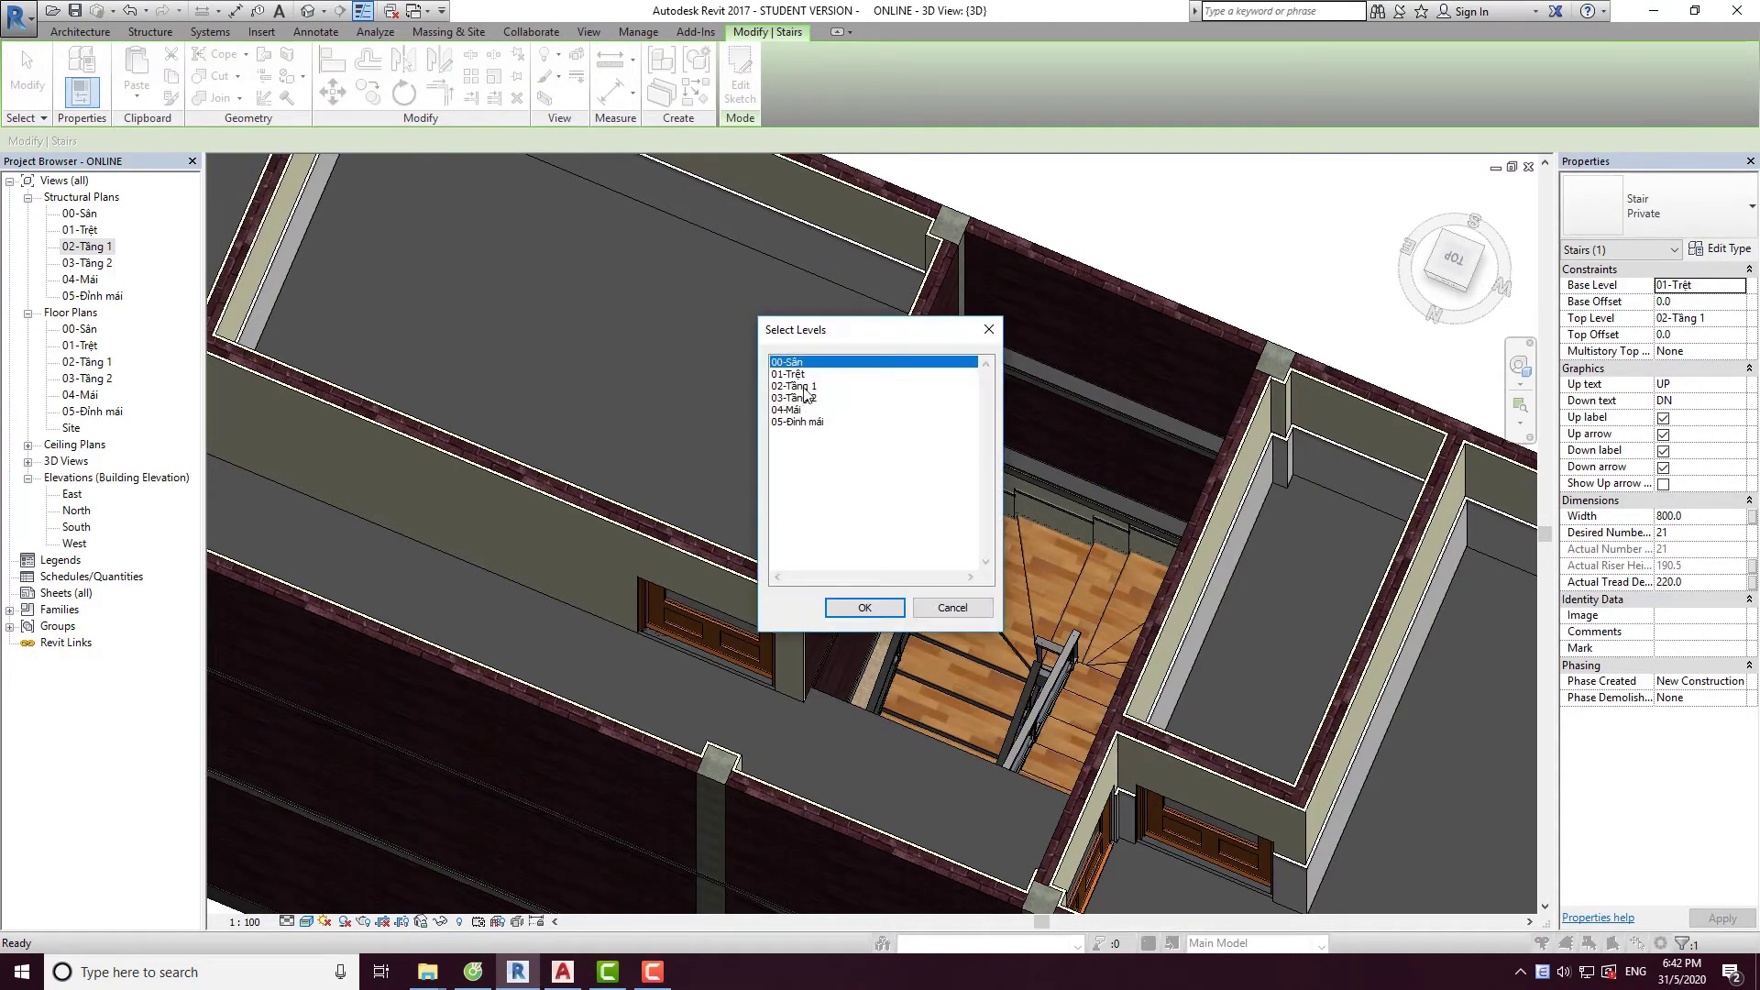
{"action": "left_click", "coordinate": [865, 609]}
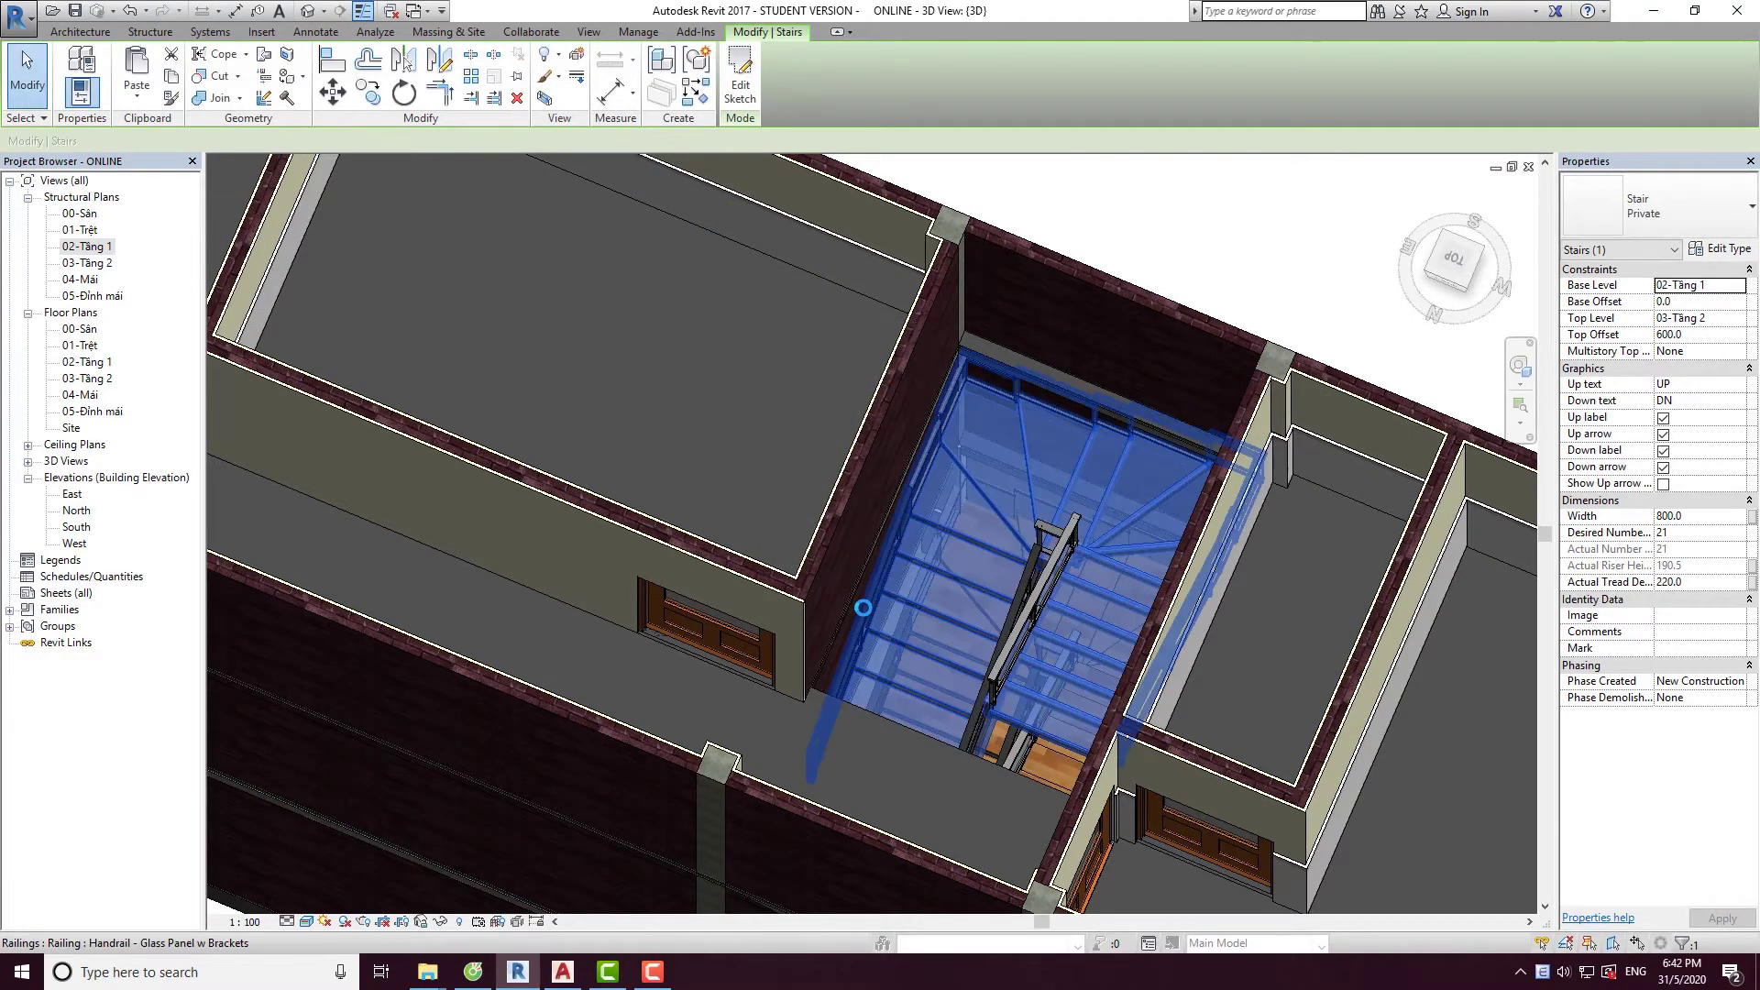
Set the copied stair's Top Offset to 0 so it reaches 03-Tầng 2.
{"action": "mouse_move", "coordinate": [861, 605]}
{"action": "middle_mouse_down", "text": "shift"}
{"action": "mouse_move", "coordinate": [1243, 404]}
{"action": "mouse_move", "coordinate": [1449, 403]}
{"action": "middle_mouse_up", "text": "shift"}
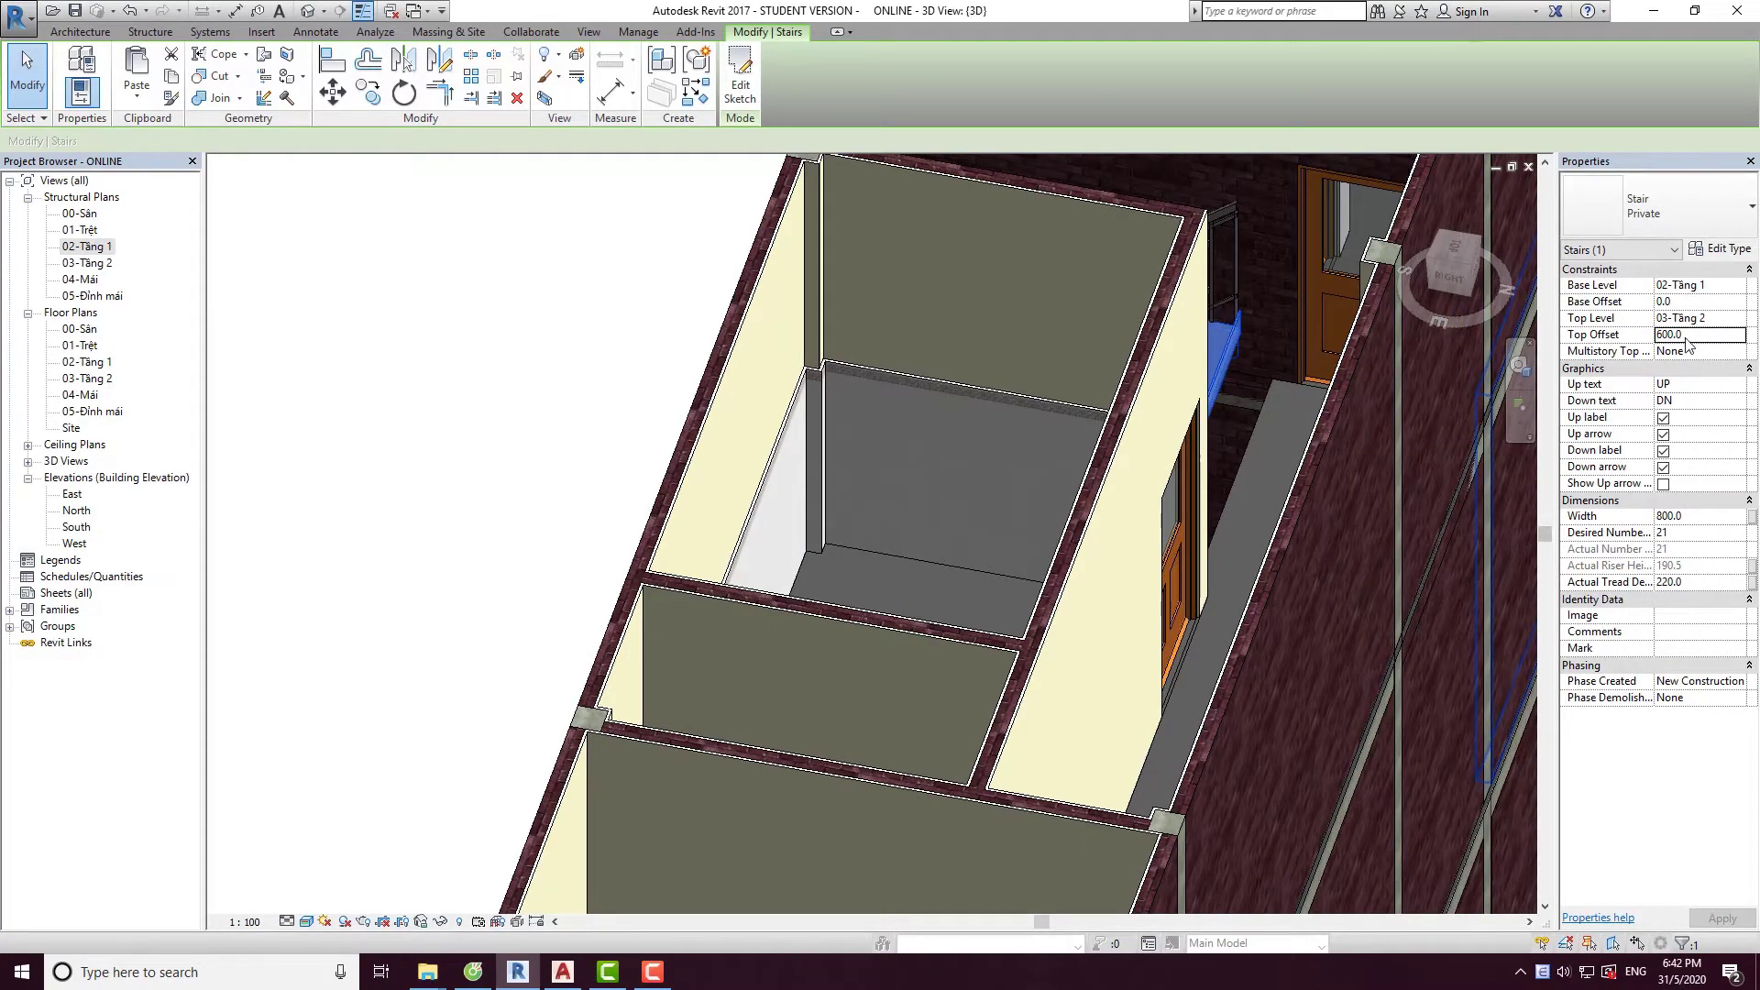
{"action": "left_click", "coordinate": [1634, 322]}
{"action": "type", "text": "0"}
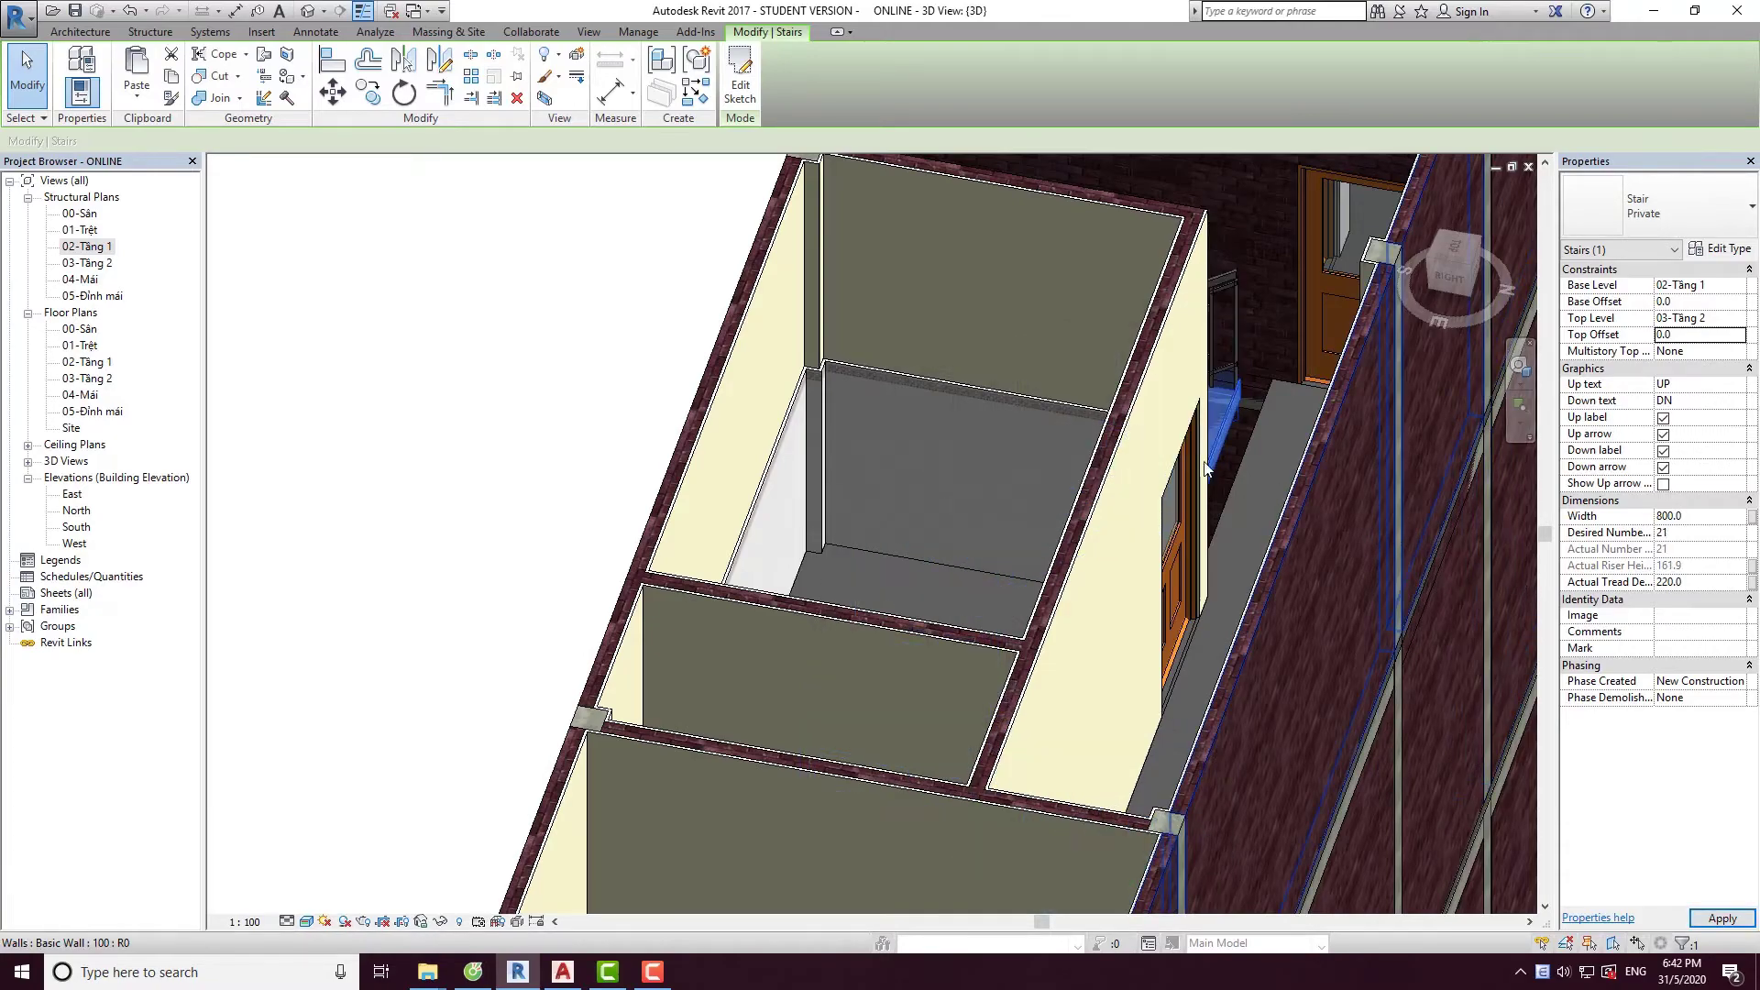
{"action": "mouse_move", "coordinate": [1526, 581]}
{"action": "middle_mouse_down", "text": "shift"}
{"action": "mouse_move", "coordinate": [1476, 679]}
{"action": "mouse_move", "coordinate": [1263, 492]}
{"action": "mouse_move", "coordinate": [1258, 464]}
{"action": "mouse_move", "coordinate": [1114, 493]}
{"action": "mouse_move", "coordinate": [989, 365]}
{"action": "mouse_move", "coordinate": [1048, 328]}
{"action": "mouse_move", "coordinate": [966, 216]}
{"action": "middle_mouse_up", "text": "shift"}
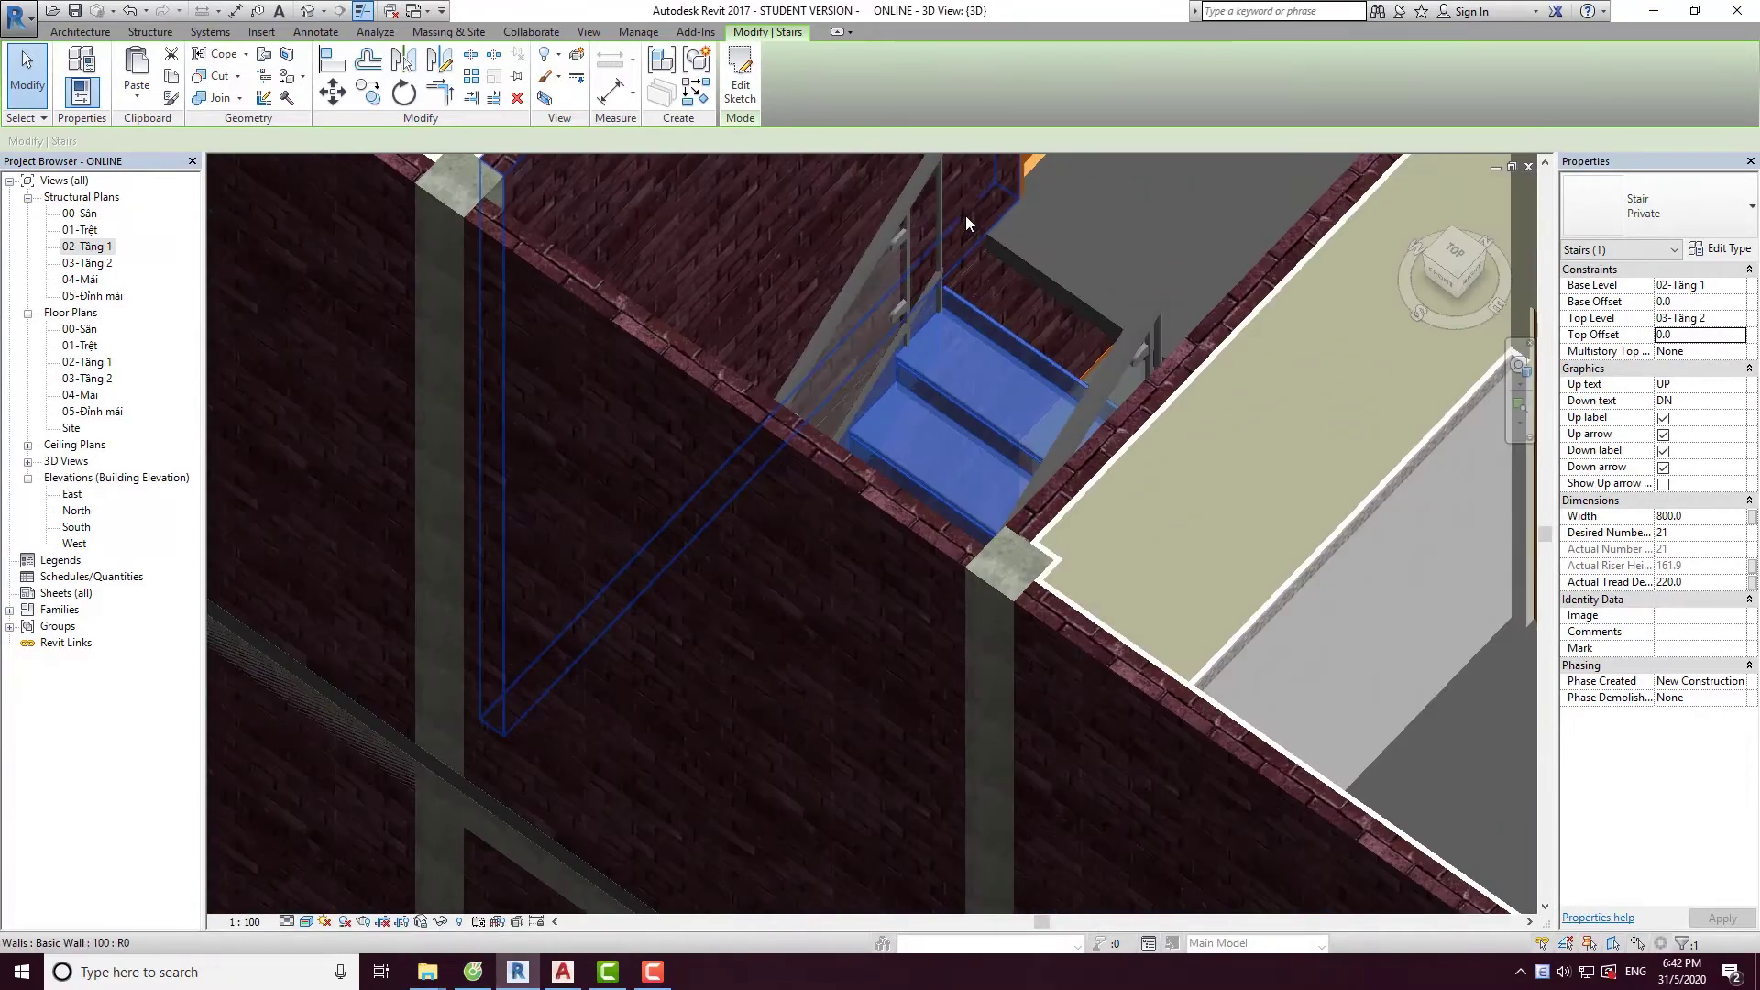
{"action": "scroll", "coordinate": [966, 217], "scroll_direction": "down", "scroll_amount": 3}
Open the 03-Tầng 2 structural plan in shaded style and select the floor slab.
{"action": "double_click", "coordinate": [88, 263]}
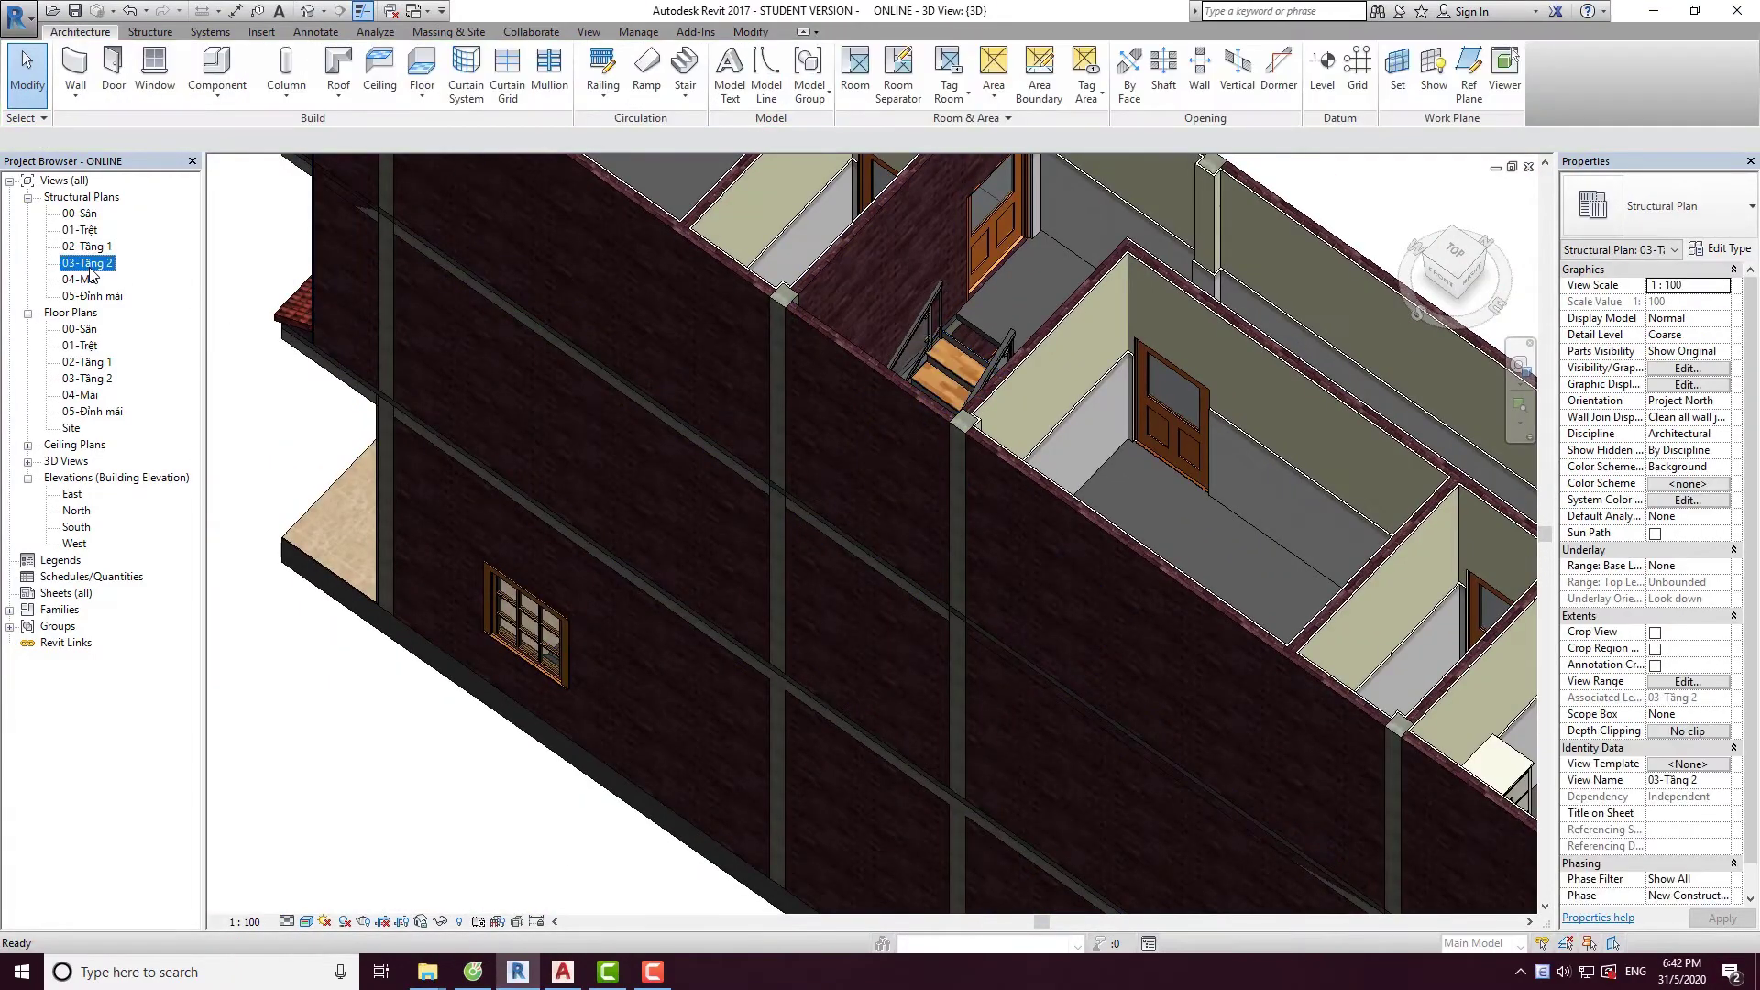
{"action": "scroll", "coordinate": [919, 547], "scroll_direction": "up", "scroll_amount": 5}
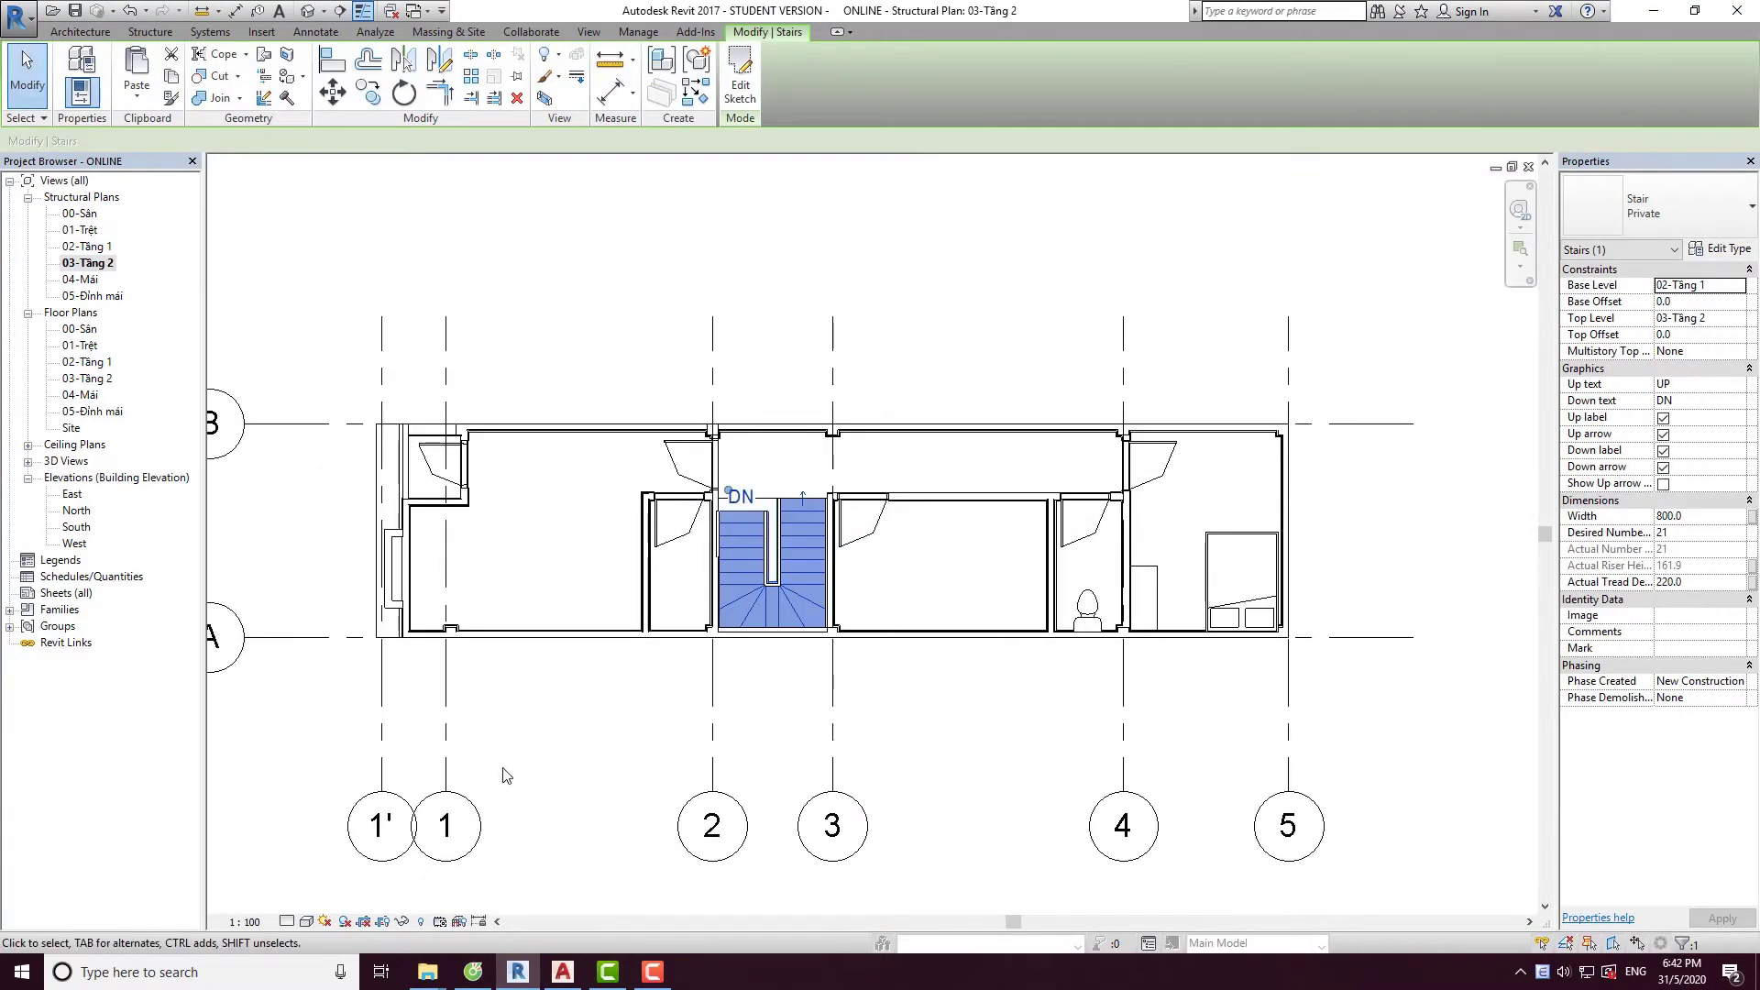
{"action": "left_click", "coordinate": [303, 885]}
{"action": "left_click", "coordinate": [306, 921]}
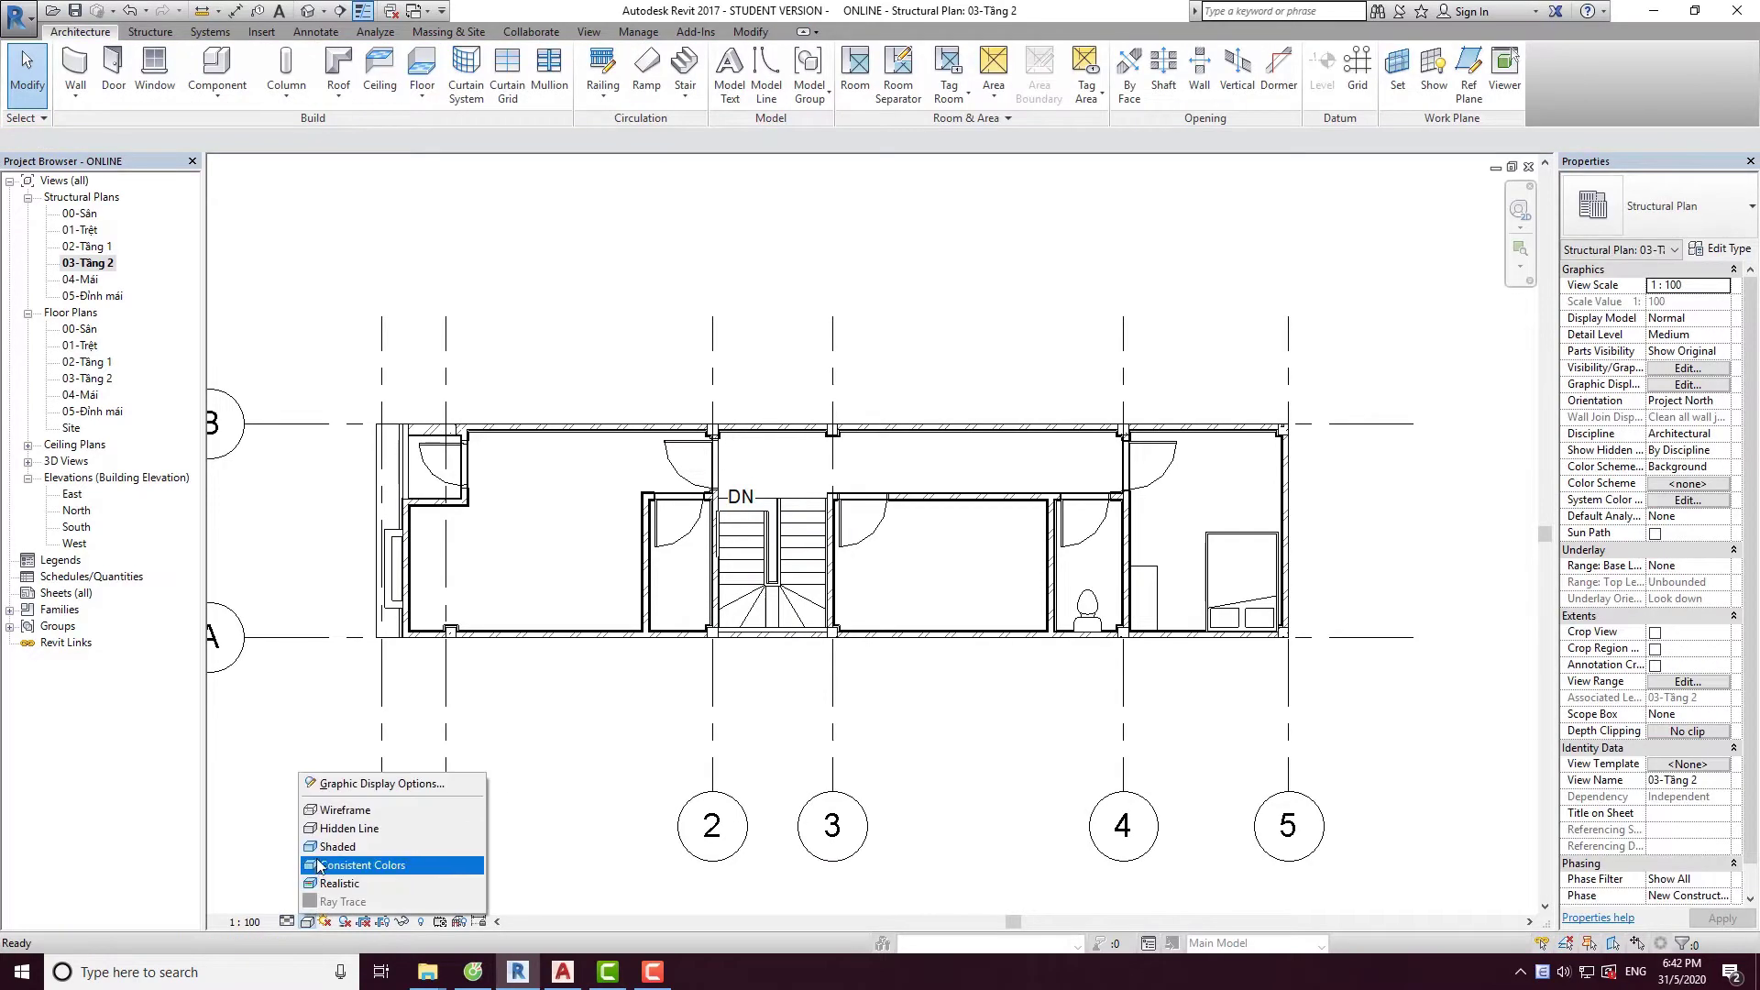
{"action": "left_click", "coordinate": [367, 846]}
{"action": "scroll", "coordinate": [789, 532], "scroll_direction": "up", "scroll_amount": 3}
{"action": "left_click", "coordinate": [802, 393]}
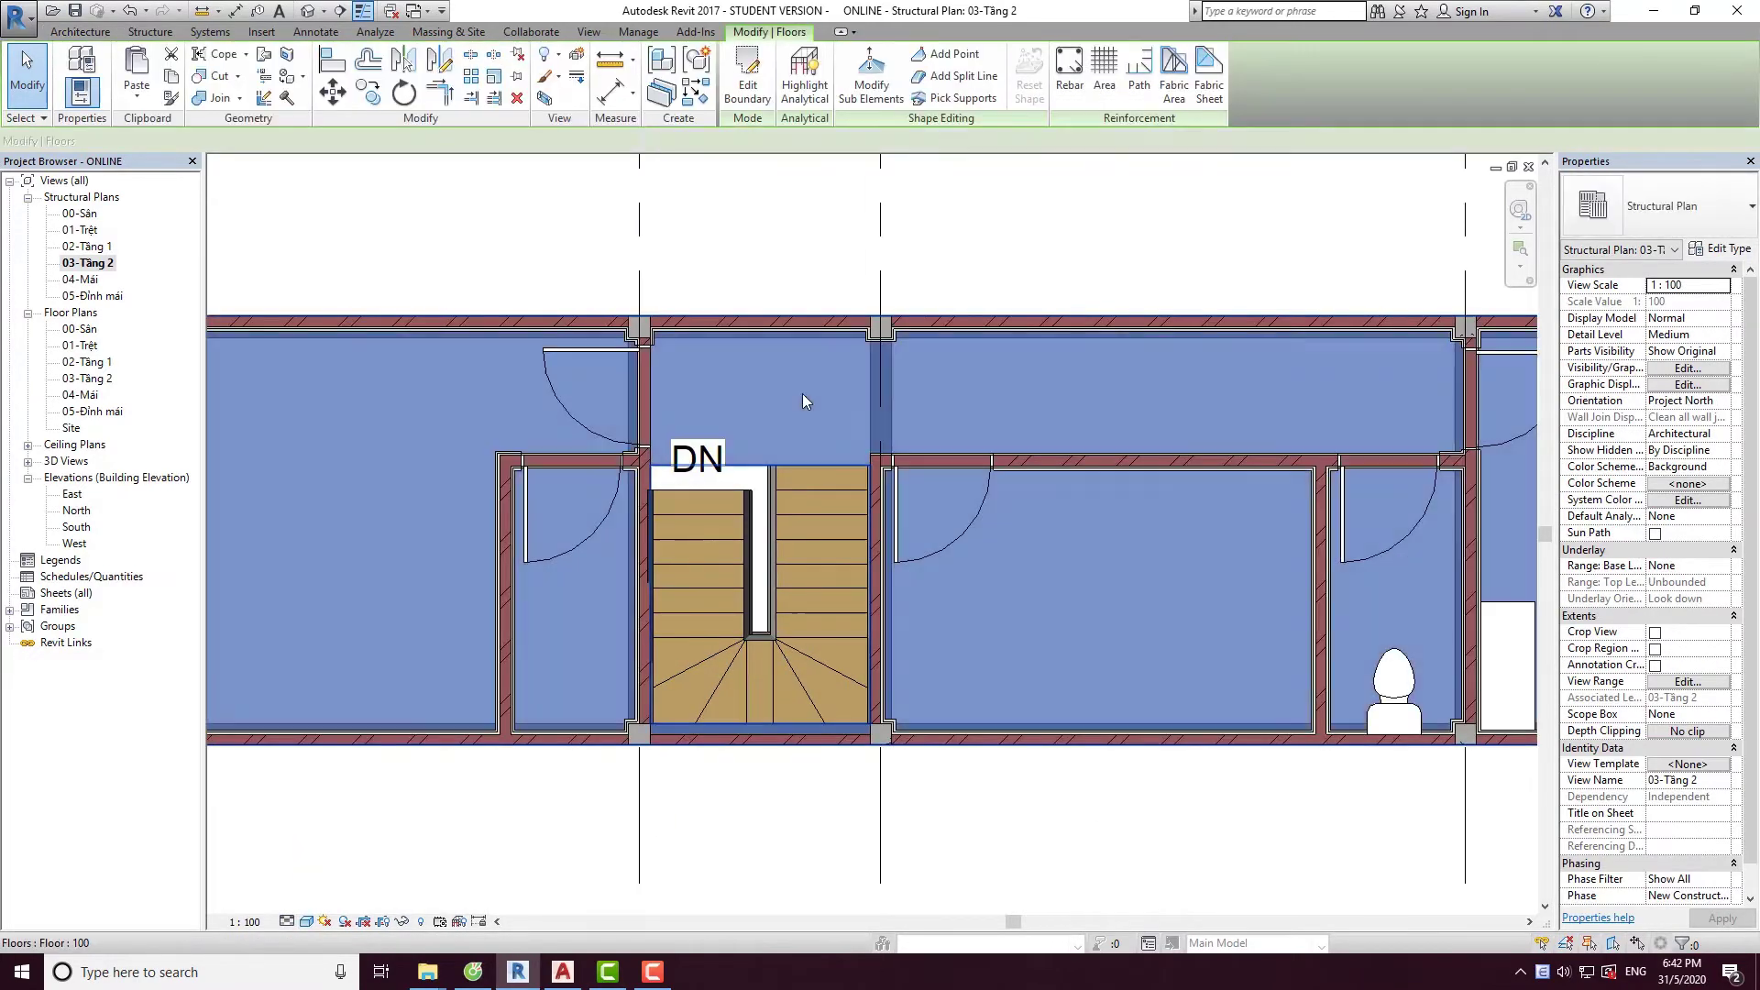
Draw a boundary line across the stair's left flight and trim the edges into corners.
{"action": "scroll", "coordinate": [698, 459], "scroll_direction": "up", "scroll_amount": 3}
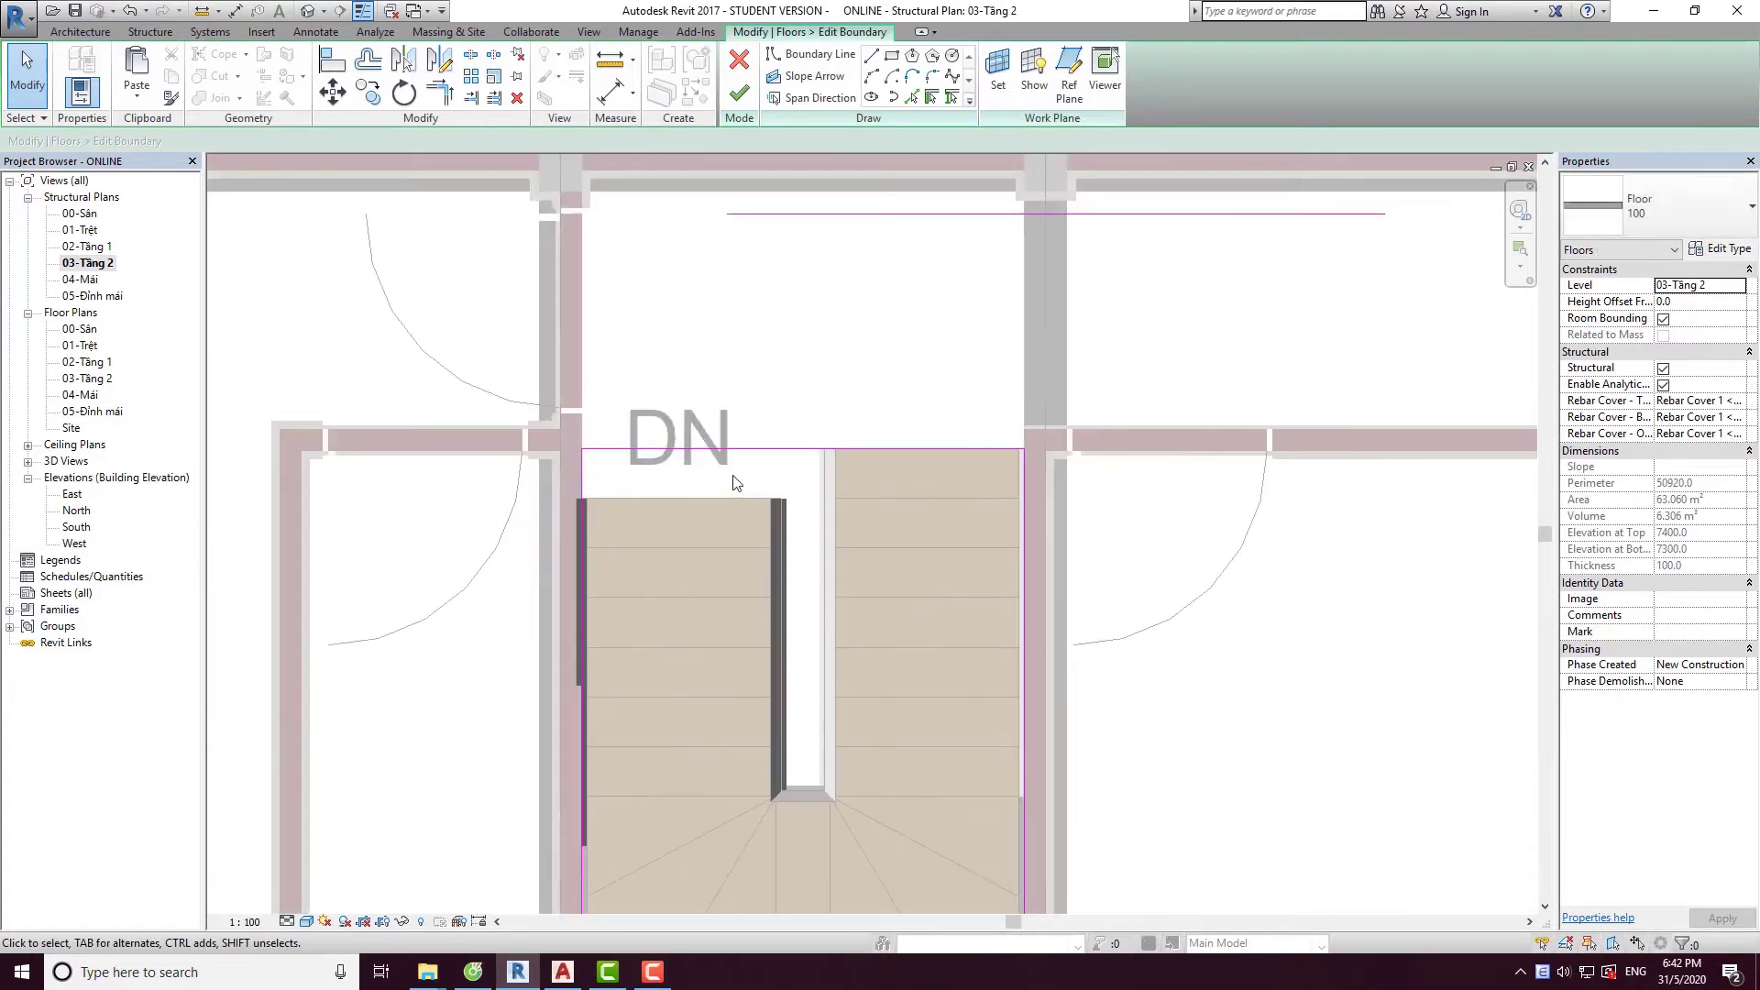
{"action": "left_click", "coordinate": [872, 55]}
{"action": "scroll", "coordinate": [722, 479], "scroll_direction": "up", "scroll_amount": 3}
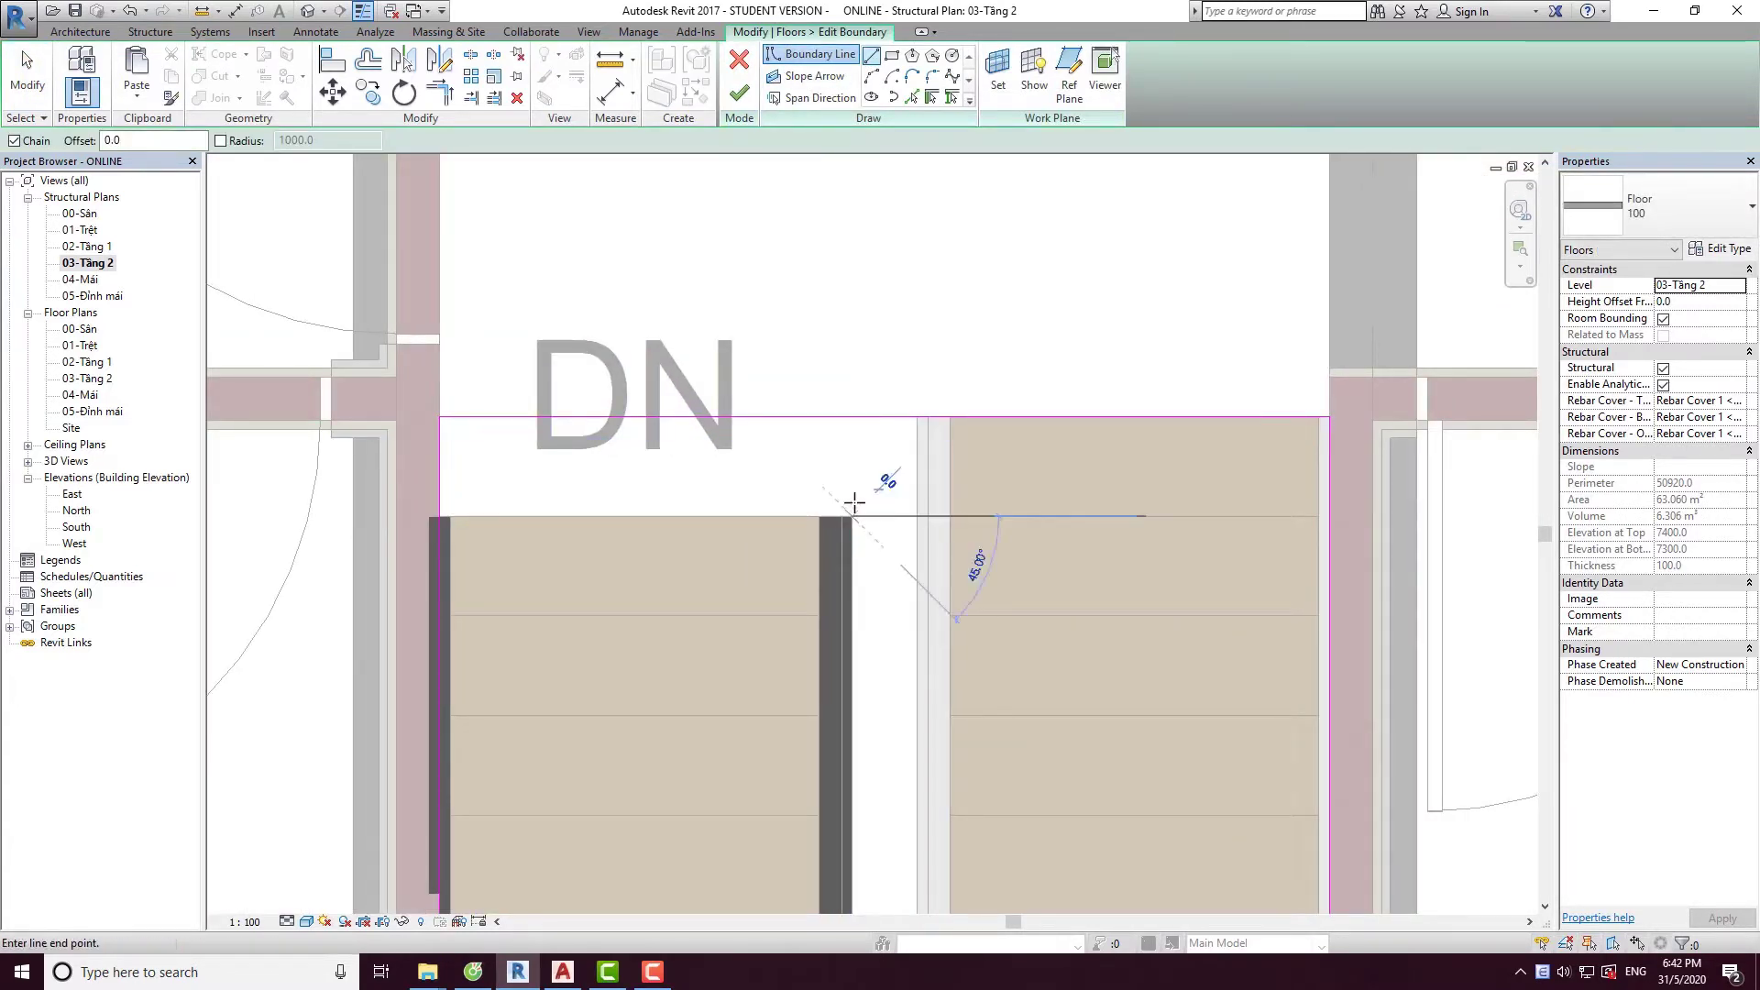
{"action": "left_click", "coordinate": [854, 515]}
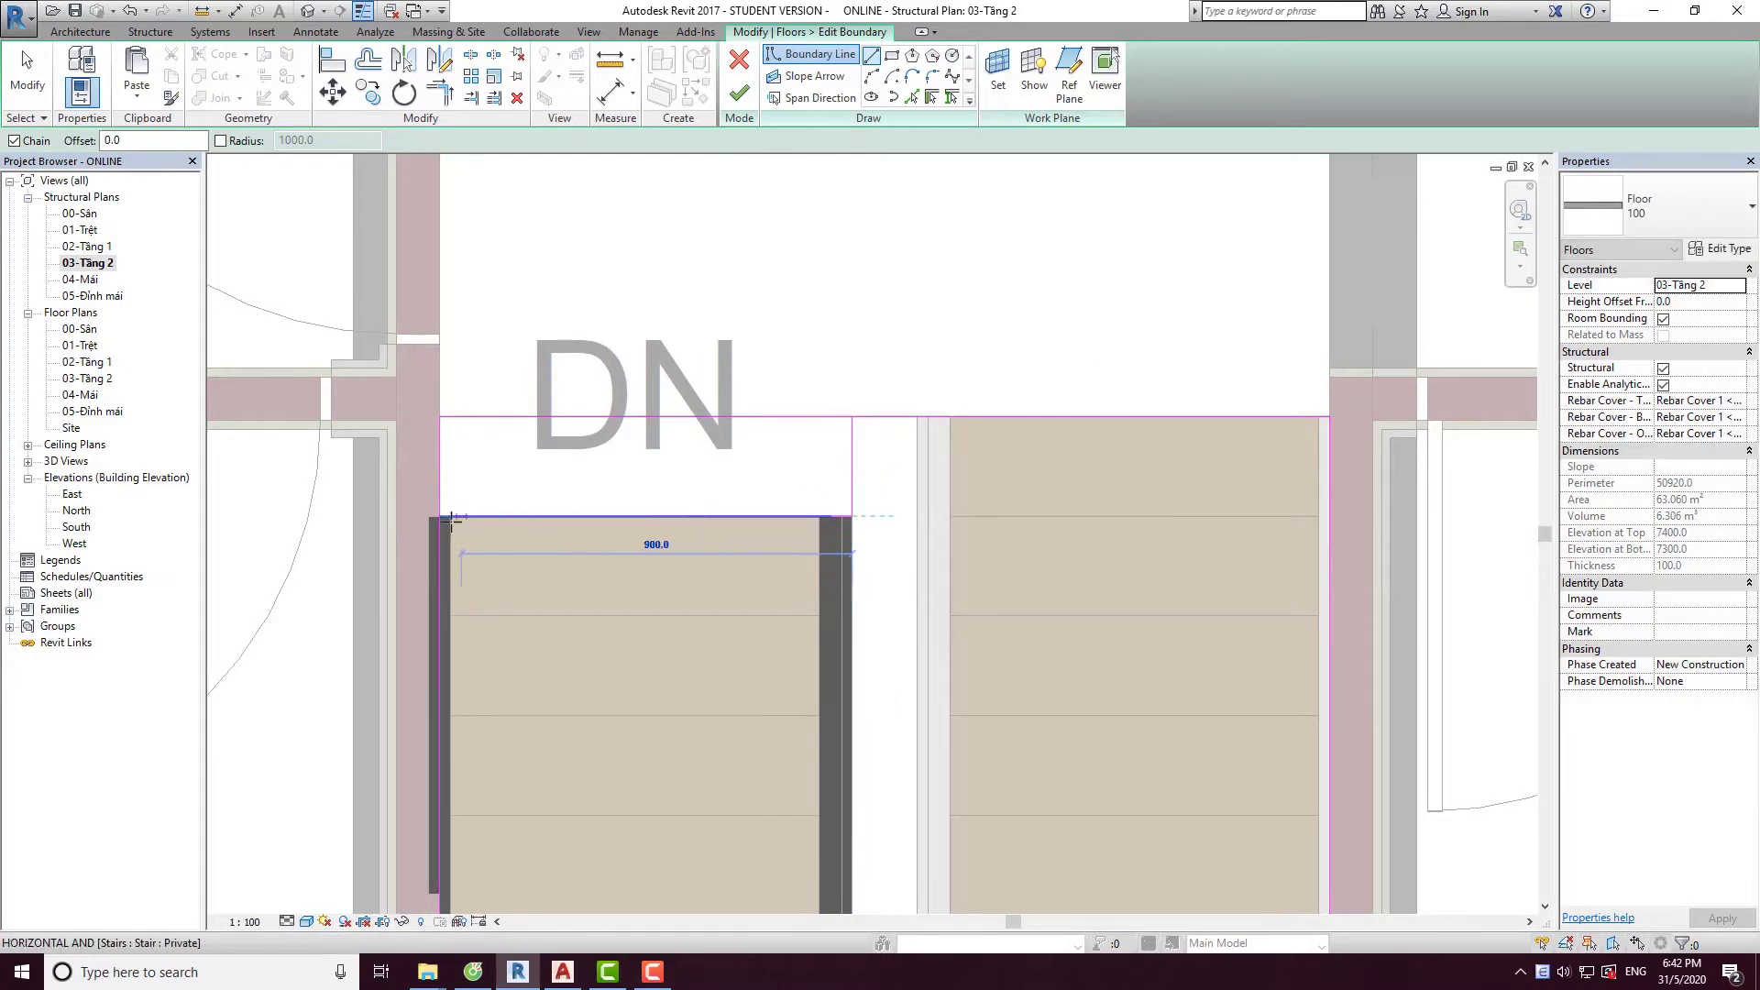
{"action": "left_click", "coordinate": [441, 518]}
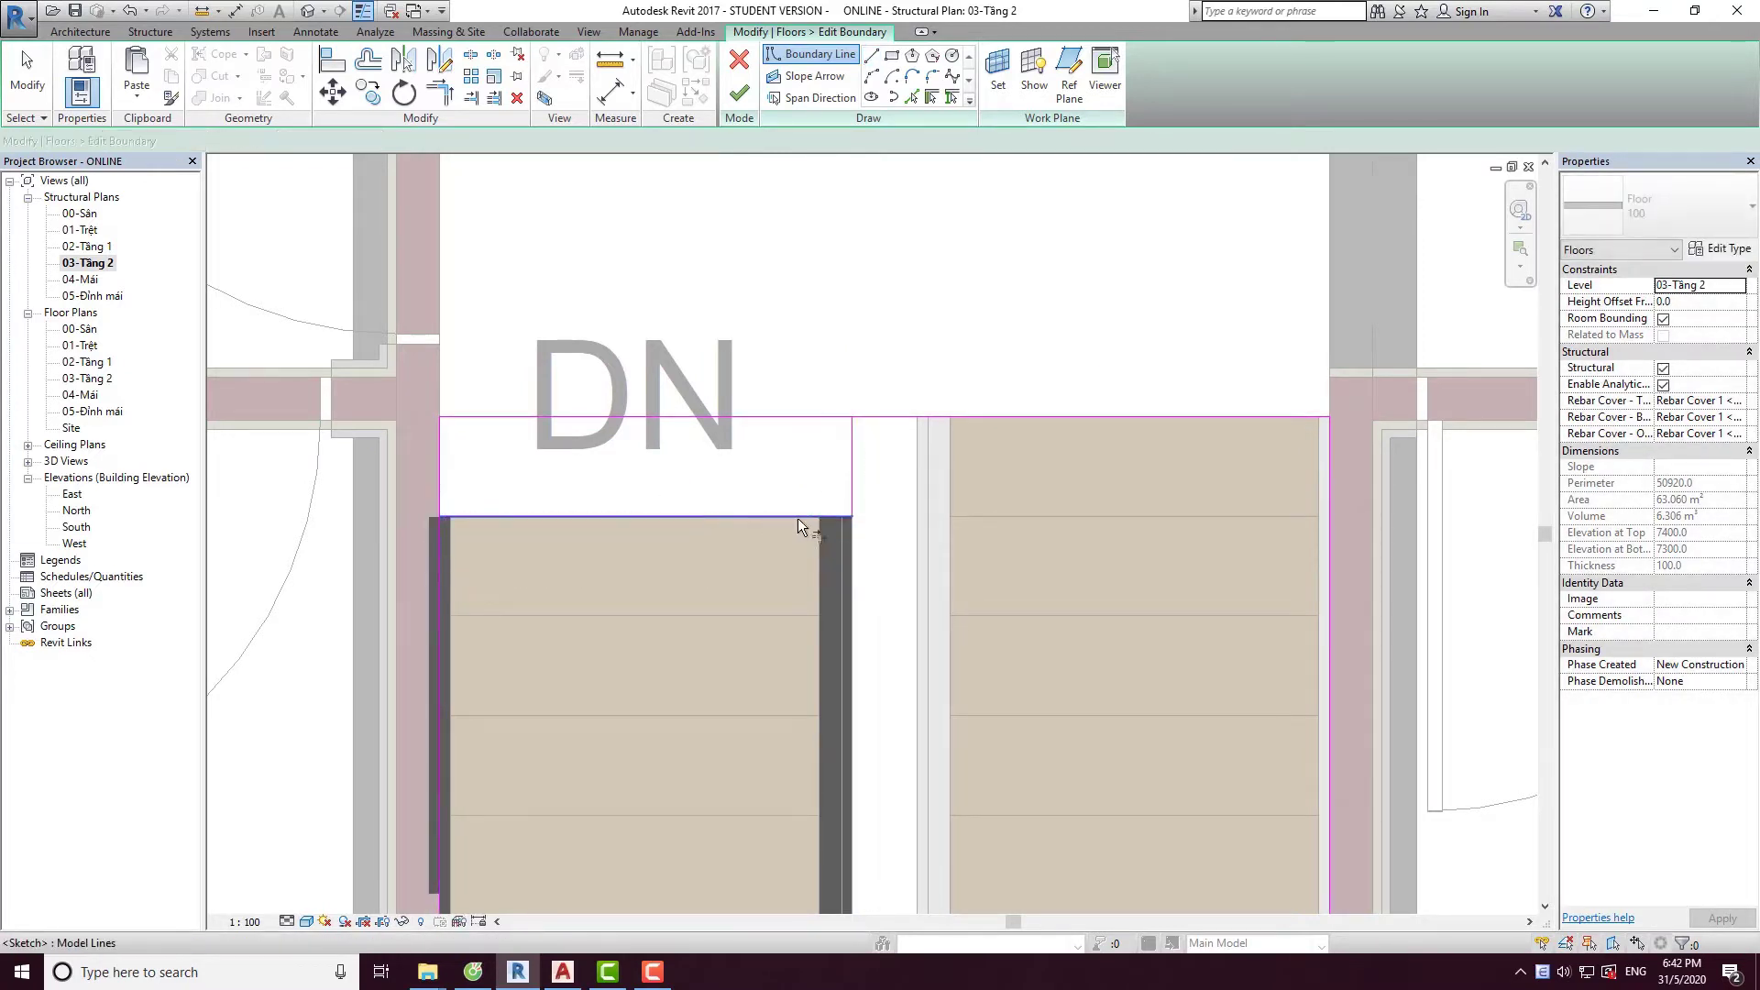
{"action": "key", "text": "t"}
{"action": "key", "text": "r"}
{"action": "left_click", "coordinate": [855, 432]}
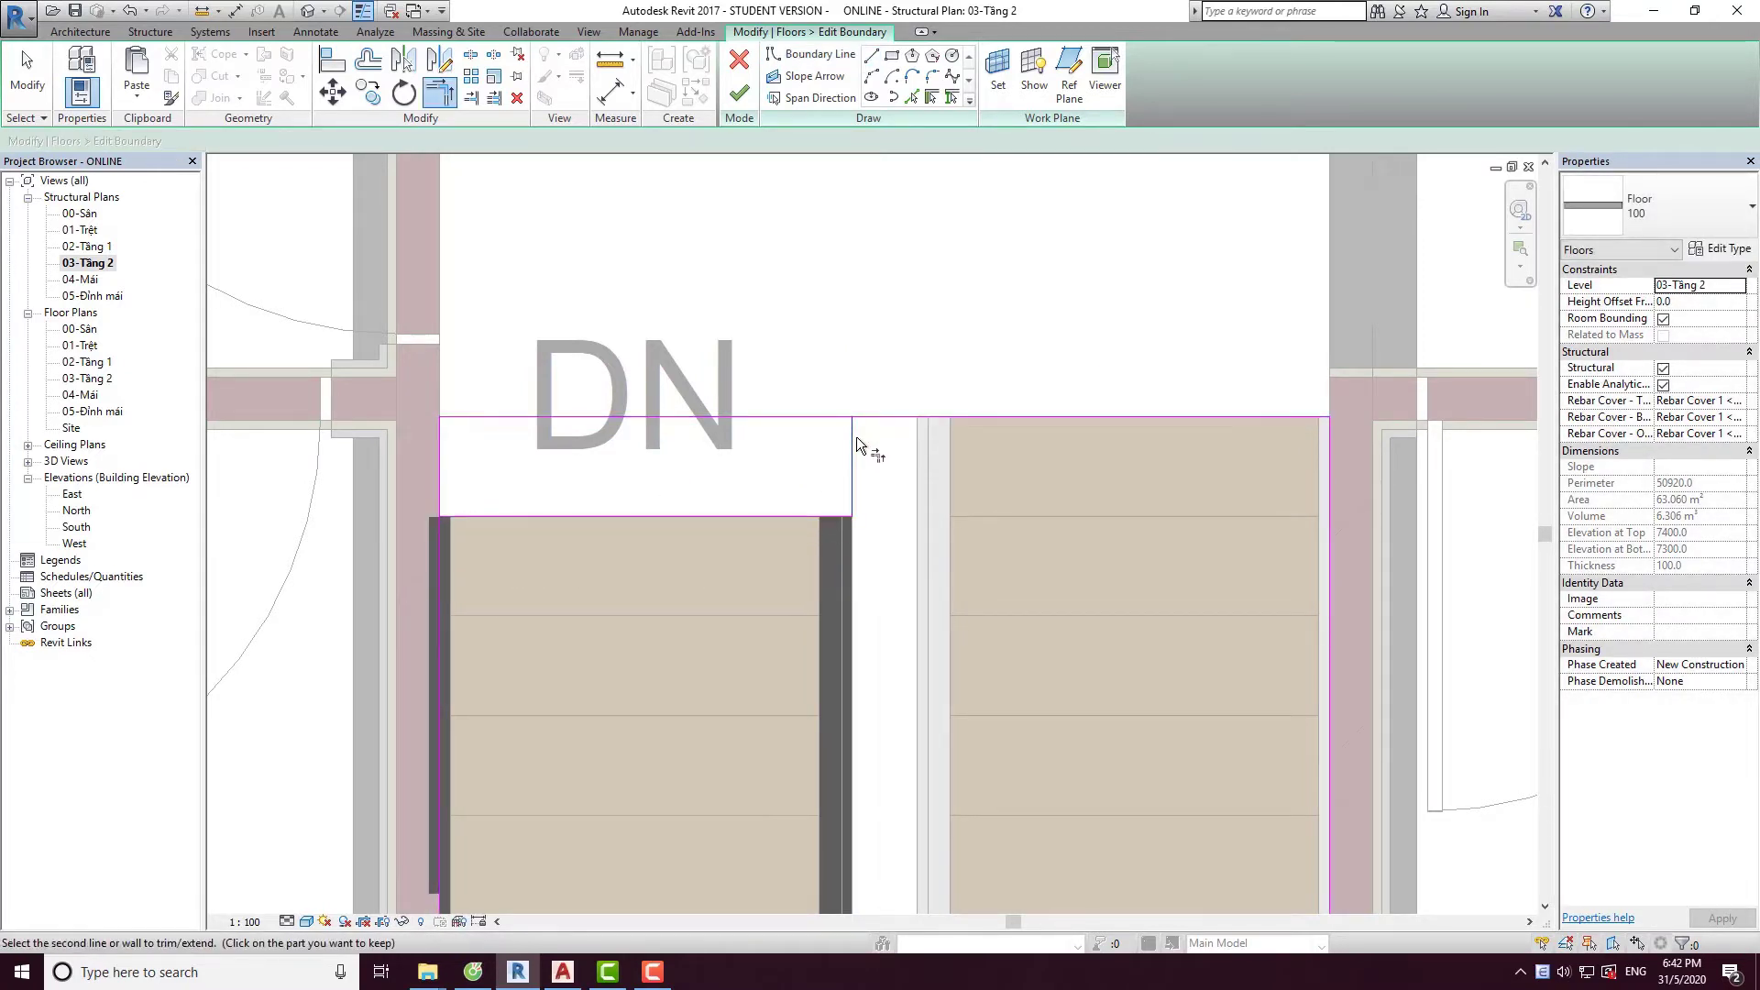
{"action": "left_click", "coordinate": [438, 548]}
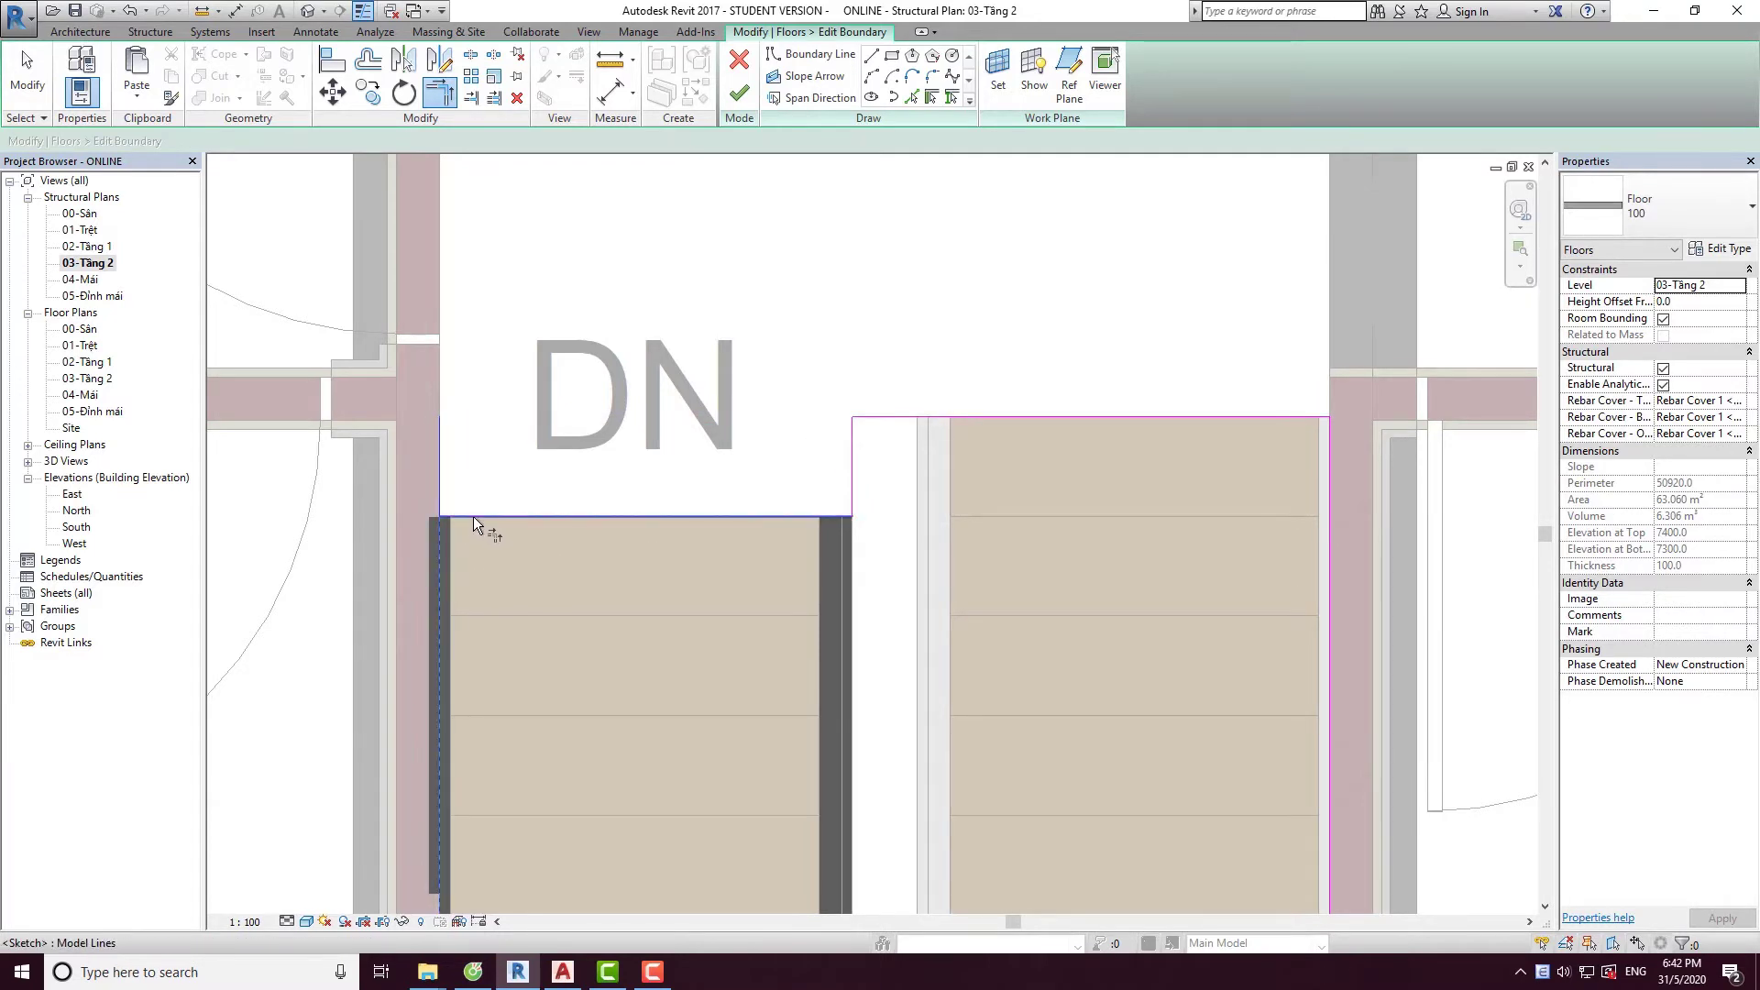
{"action": "left_click", "coordinate": [473, 516]}
Finish the boundary without attaching walls and return to the default 3D view.
{"action": "left_click", "coordinate": [740, 95]}
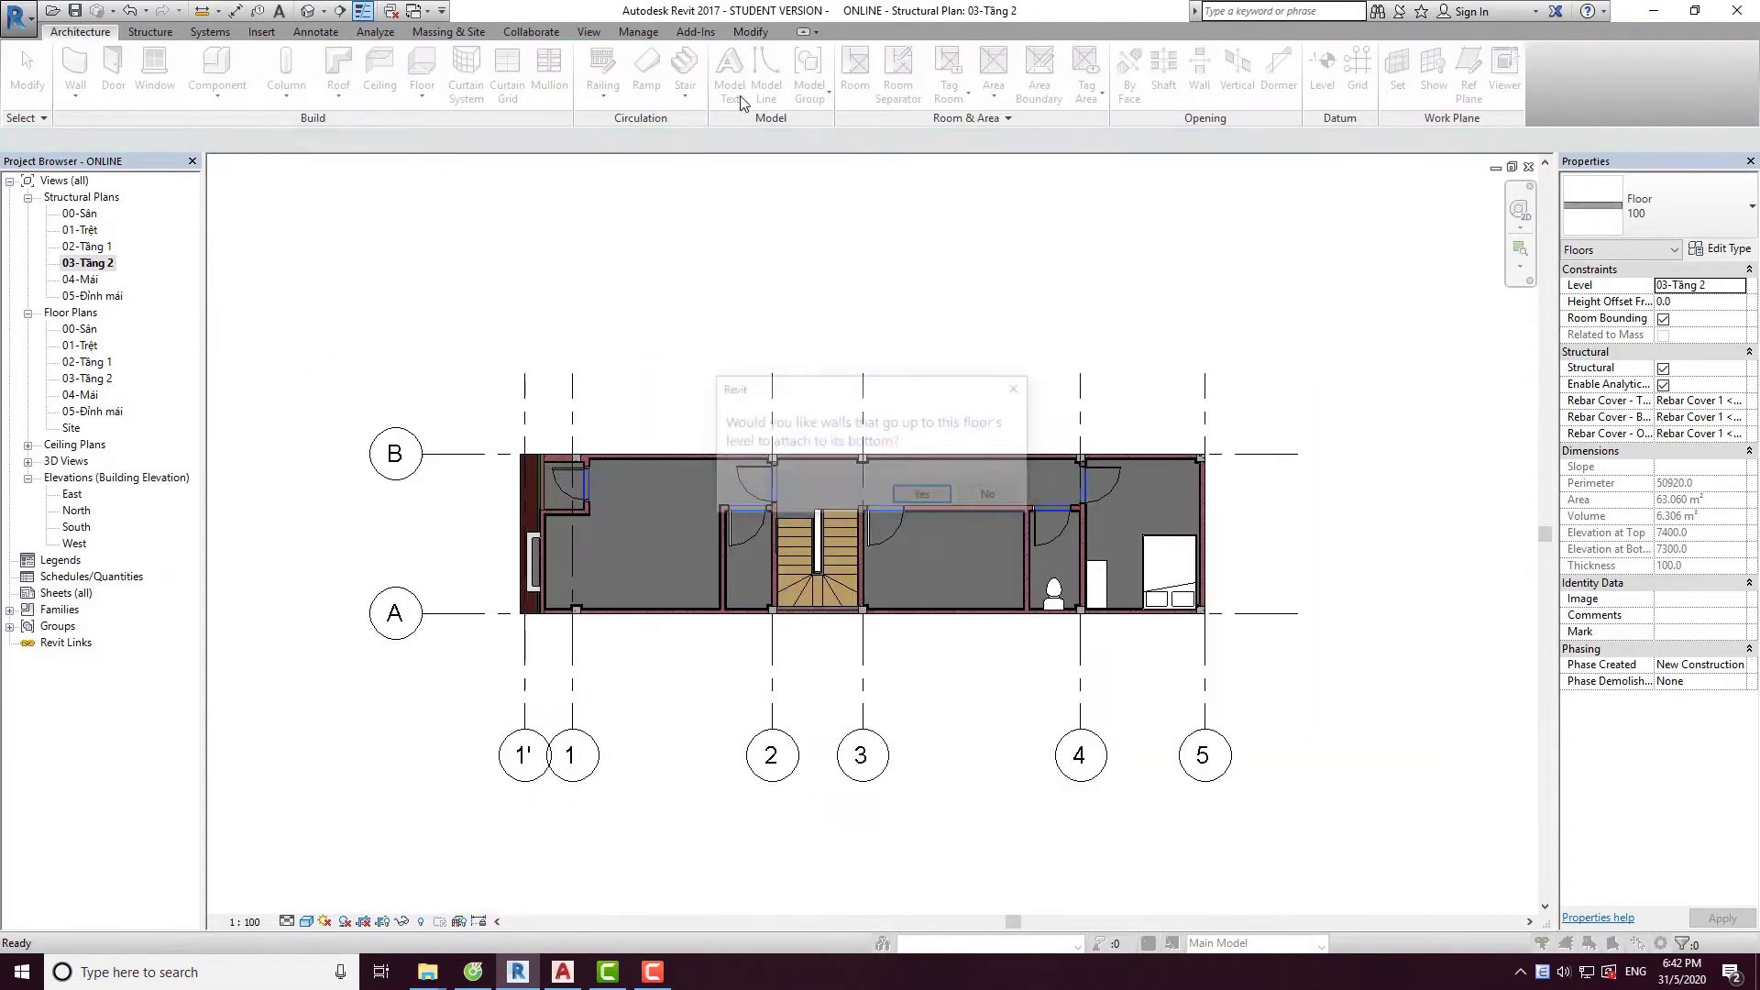
{"action": "left_click", "coordinate": [988, 496]}
{"action": "left_click", "coordinate": [570, 273]}
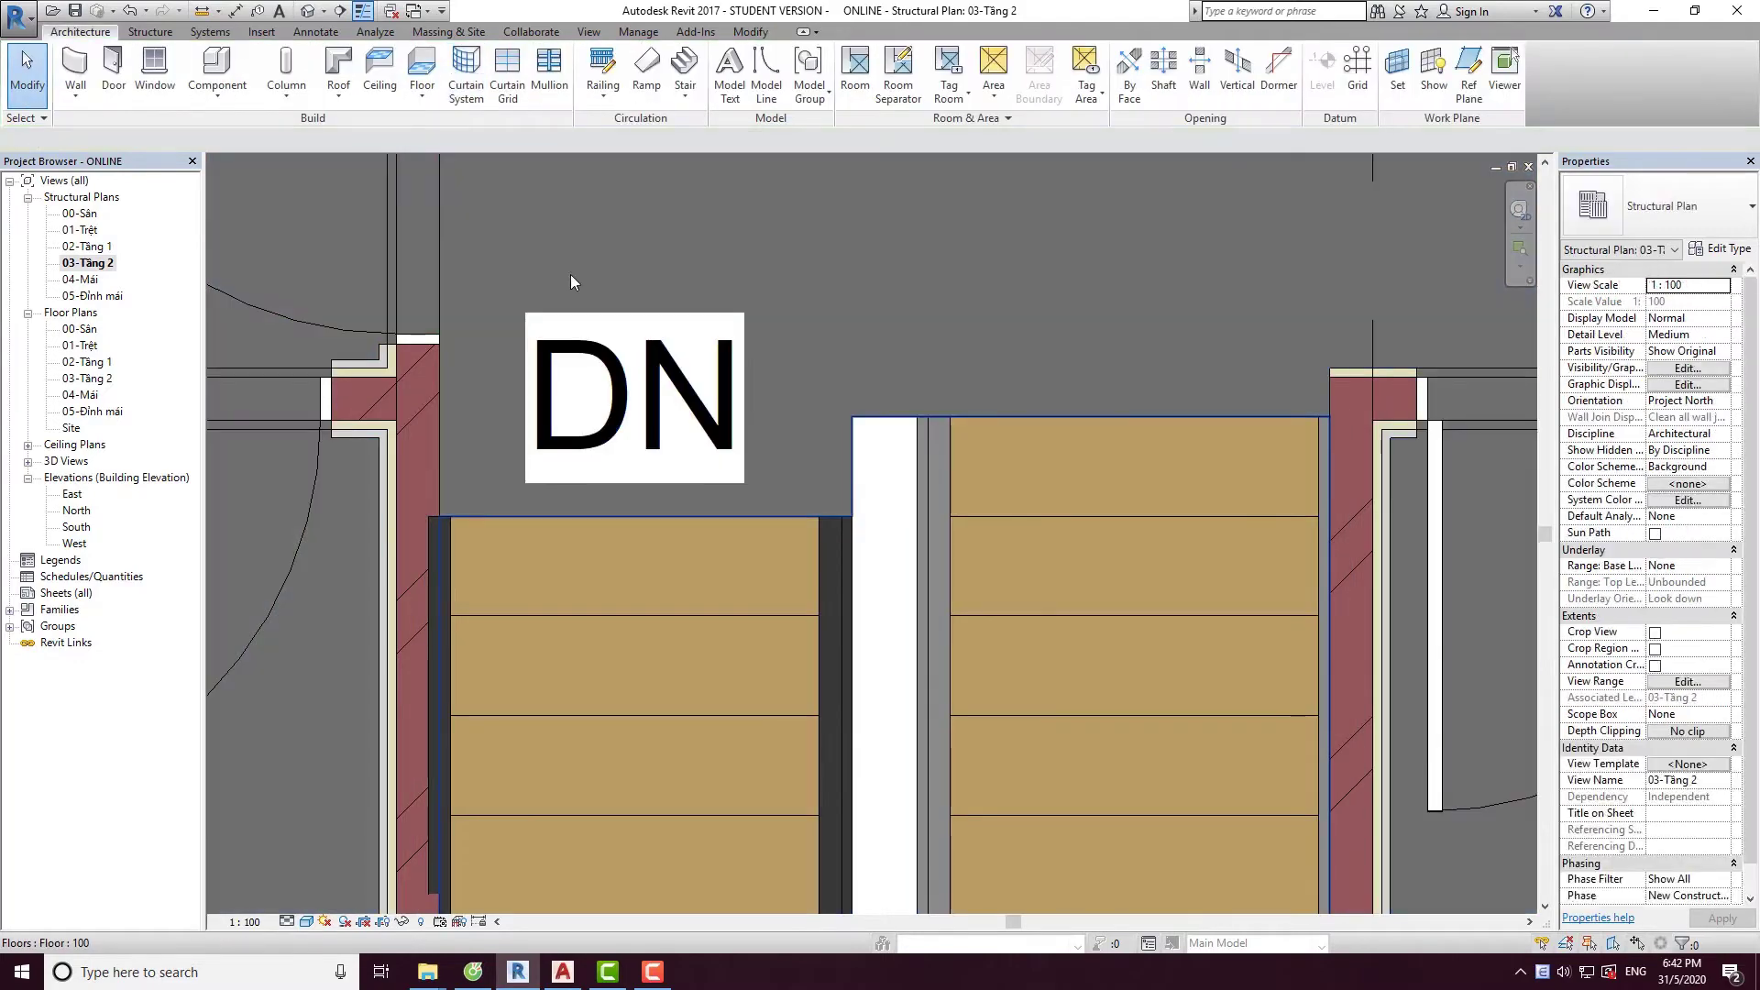
{"action": "left_click", "coordinate": [310, 16]}
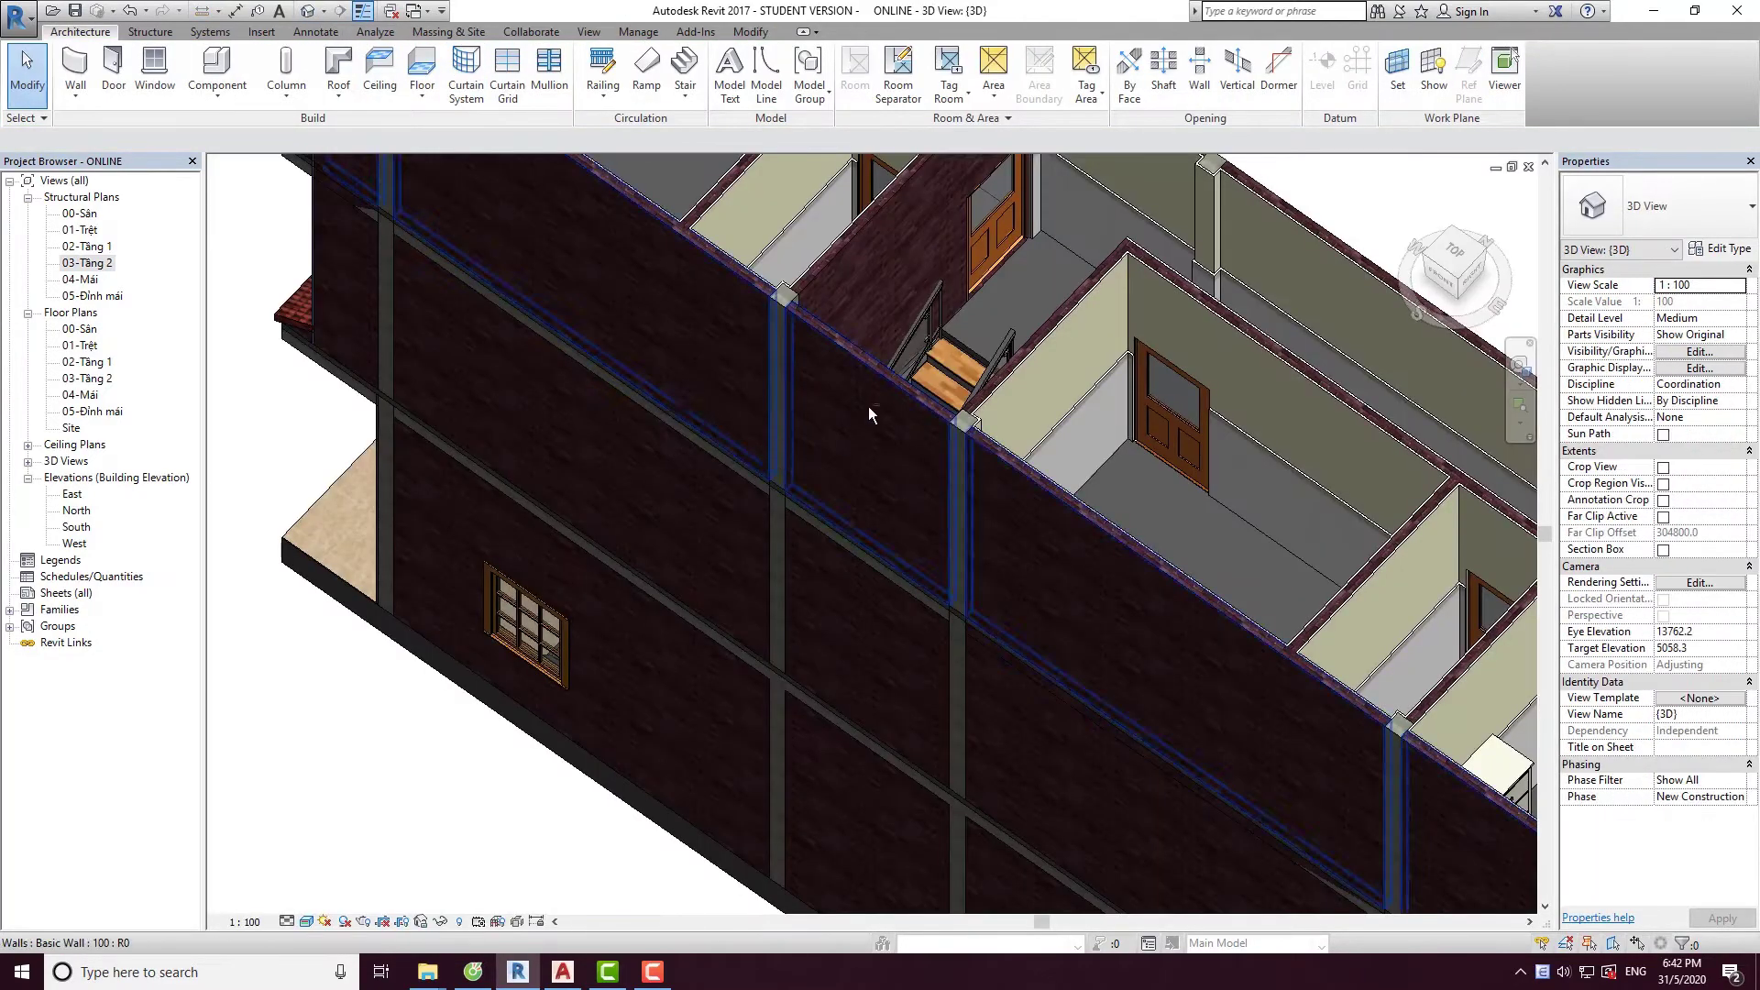
Orbit to check the new floor, then bring up the stair area in the 02-Tầng 1 plan.
{"action": "mouse_move", "coordinate": [867, 405]}
{"action": "middle_mouse_down", "text": "shift"}
{"action": "mouse_move", "coordinate": [1088, 588]}
{"action": "mouse_move", "coordinate": [991, 475]}
{"action": "mouse_move", "coordinate": [917, 455]}
{"action": "mouse_move", "coordinate": [722, 487]}
{"action": "mouse_move", "coordinate": [1075, 472]}
{"action": "middle_mouse_up", "text": "shift"}
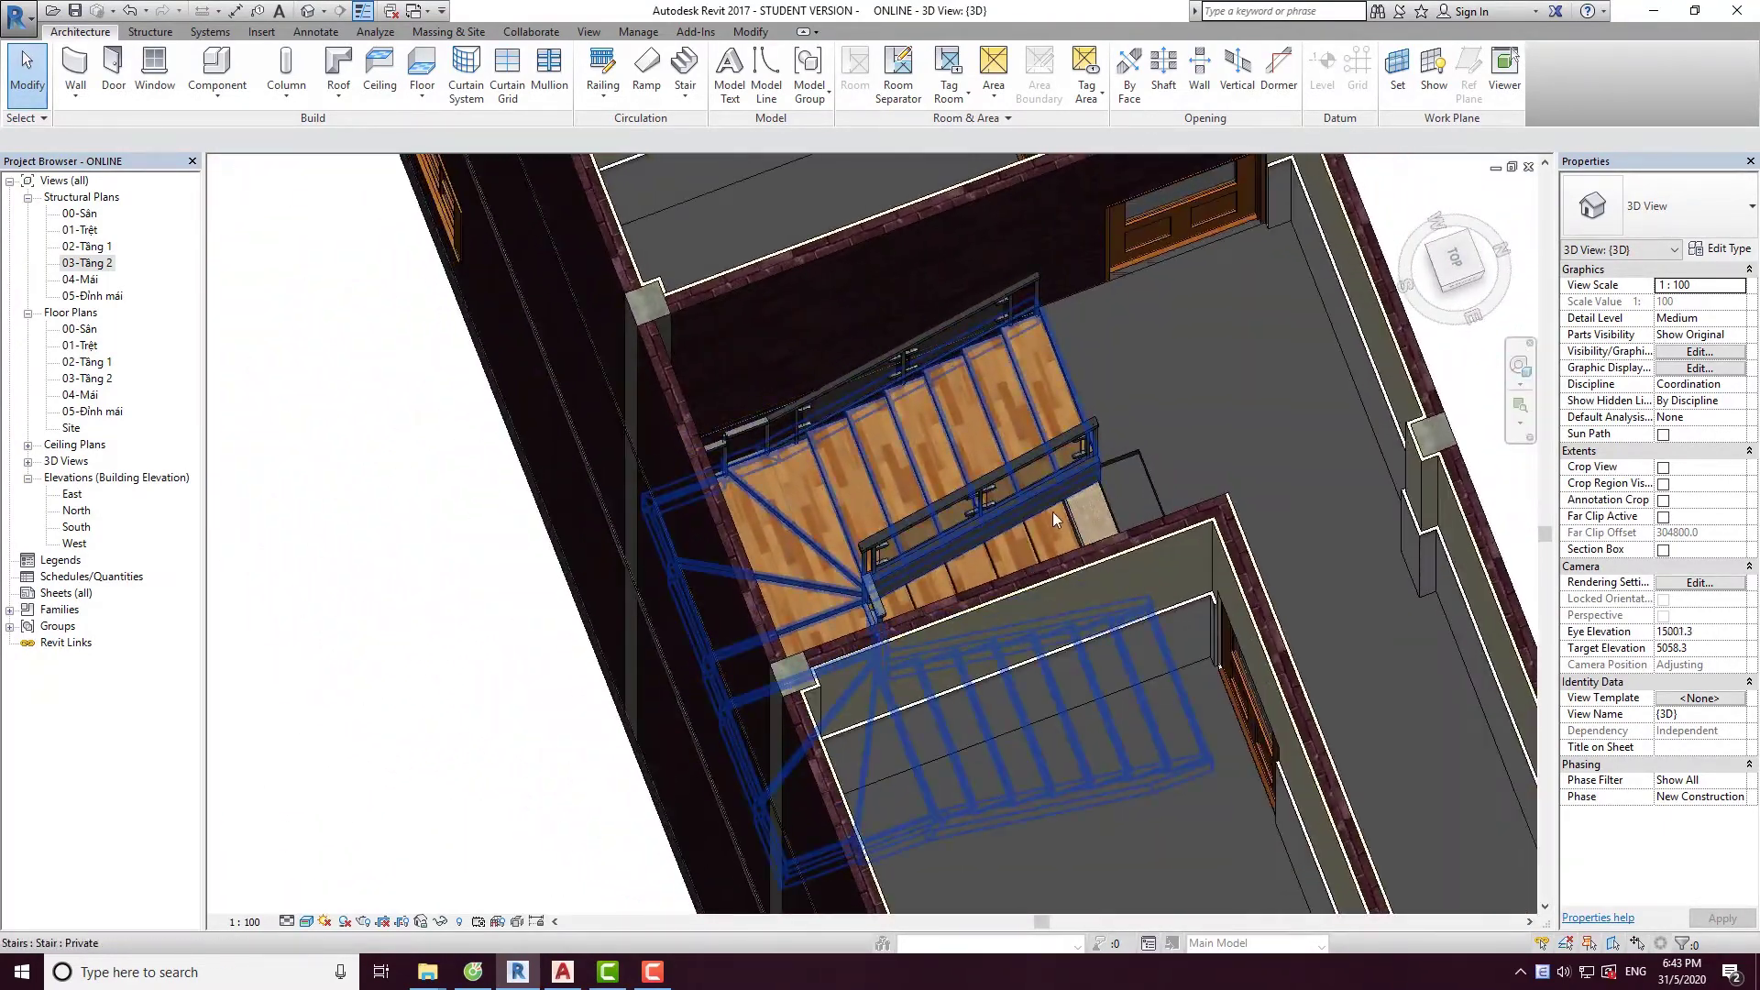
{"action": "scroll", "coordinate": [1074, 472], "scroll_direction": "up", "scroll_amount": 2}
{"action": "left_click", "coordinate": [1049, 406]}
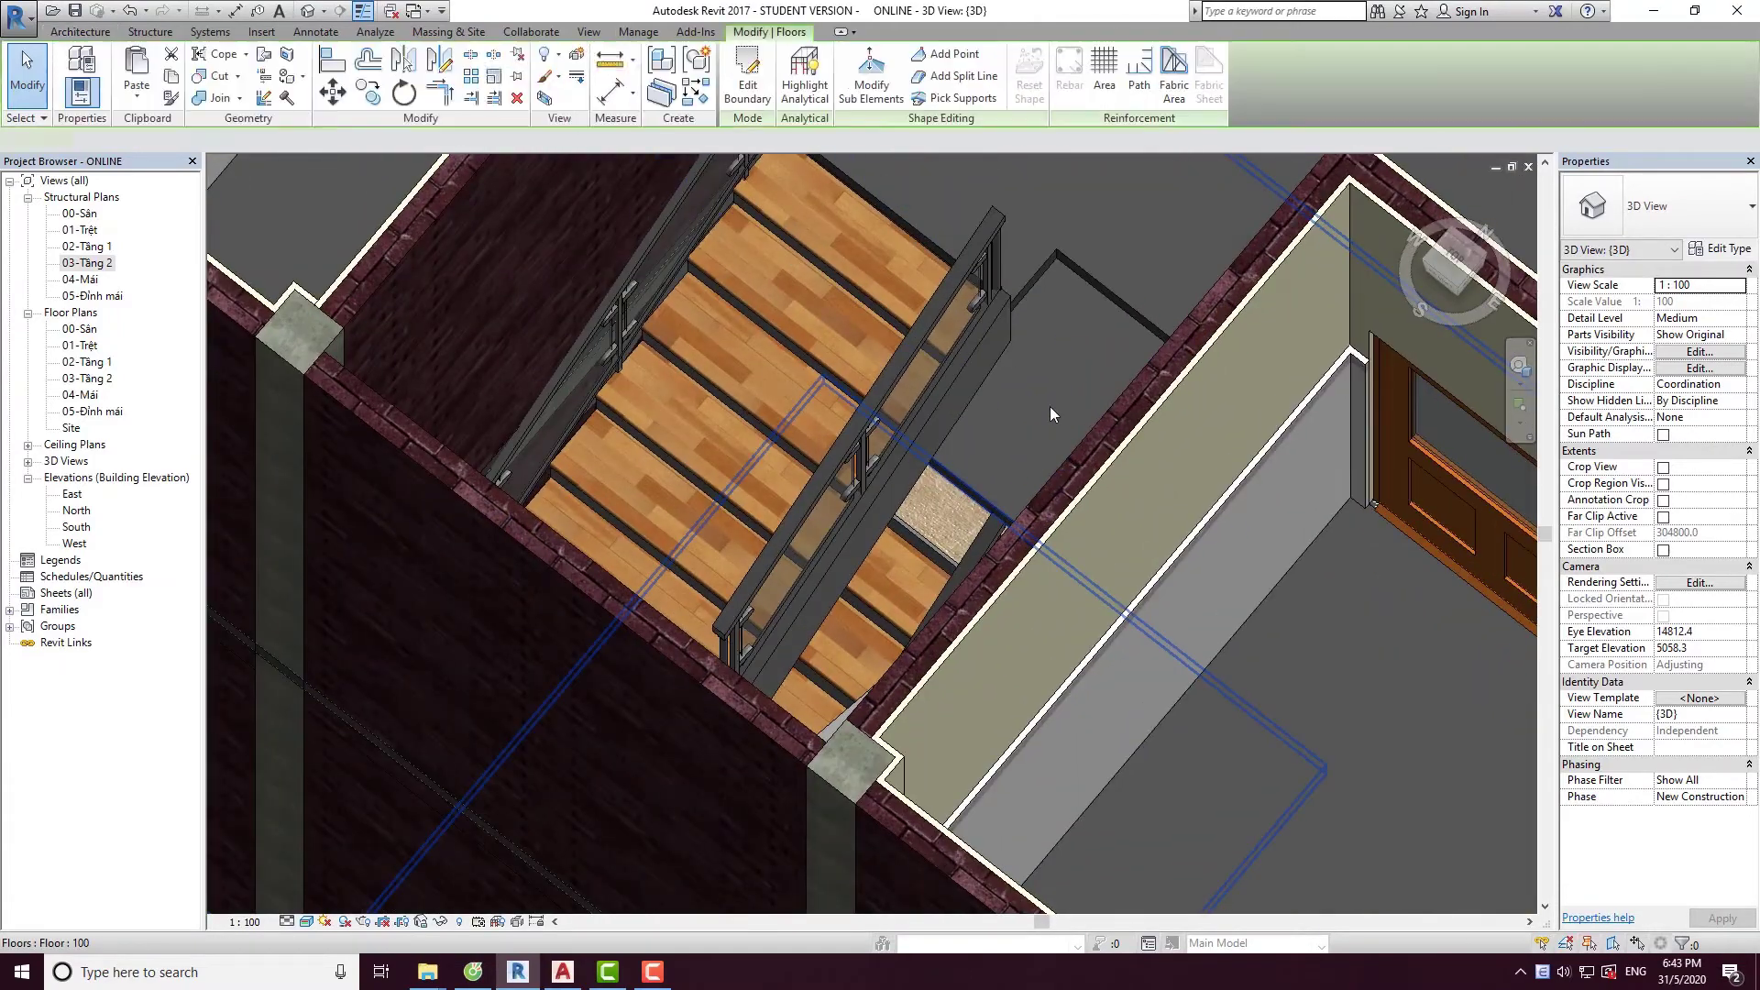
{"action": "double_click", "coordinate": [103, 248]}
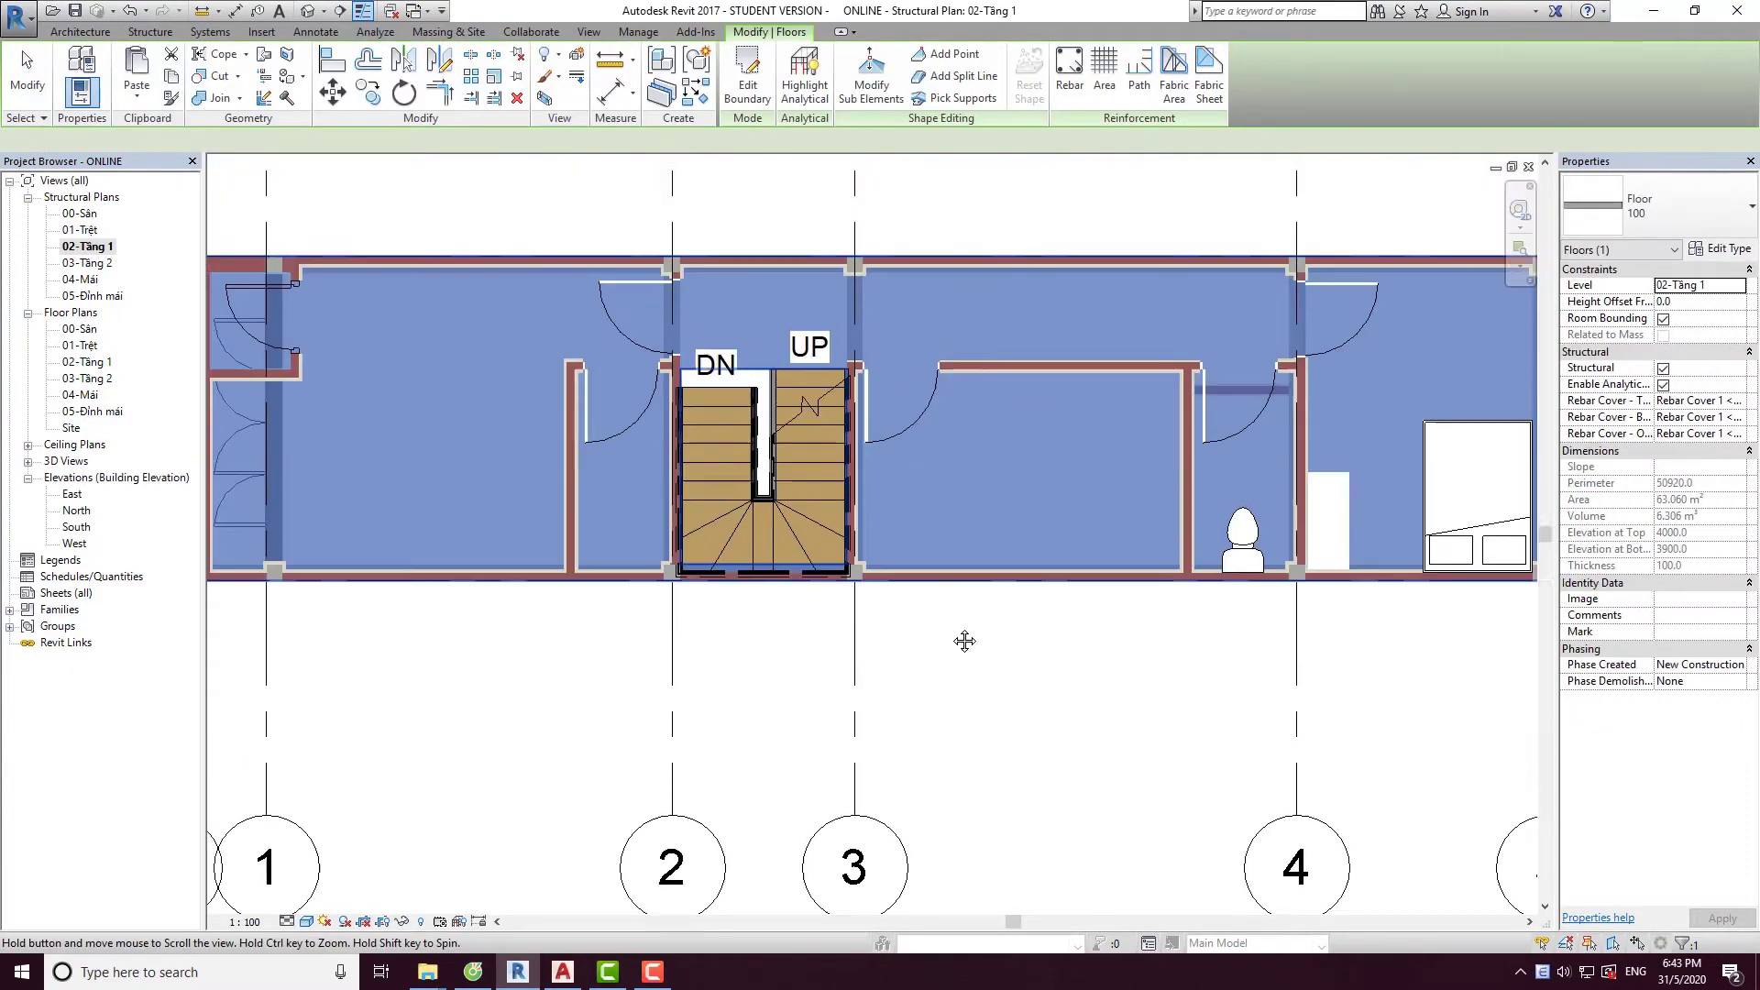
{"action": "middle_click_drag", "start_coordinate": [964, 641], "coordinate": [975, 753]}
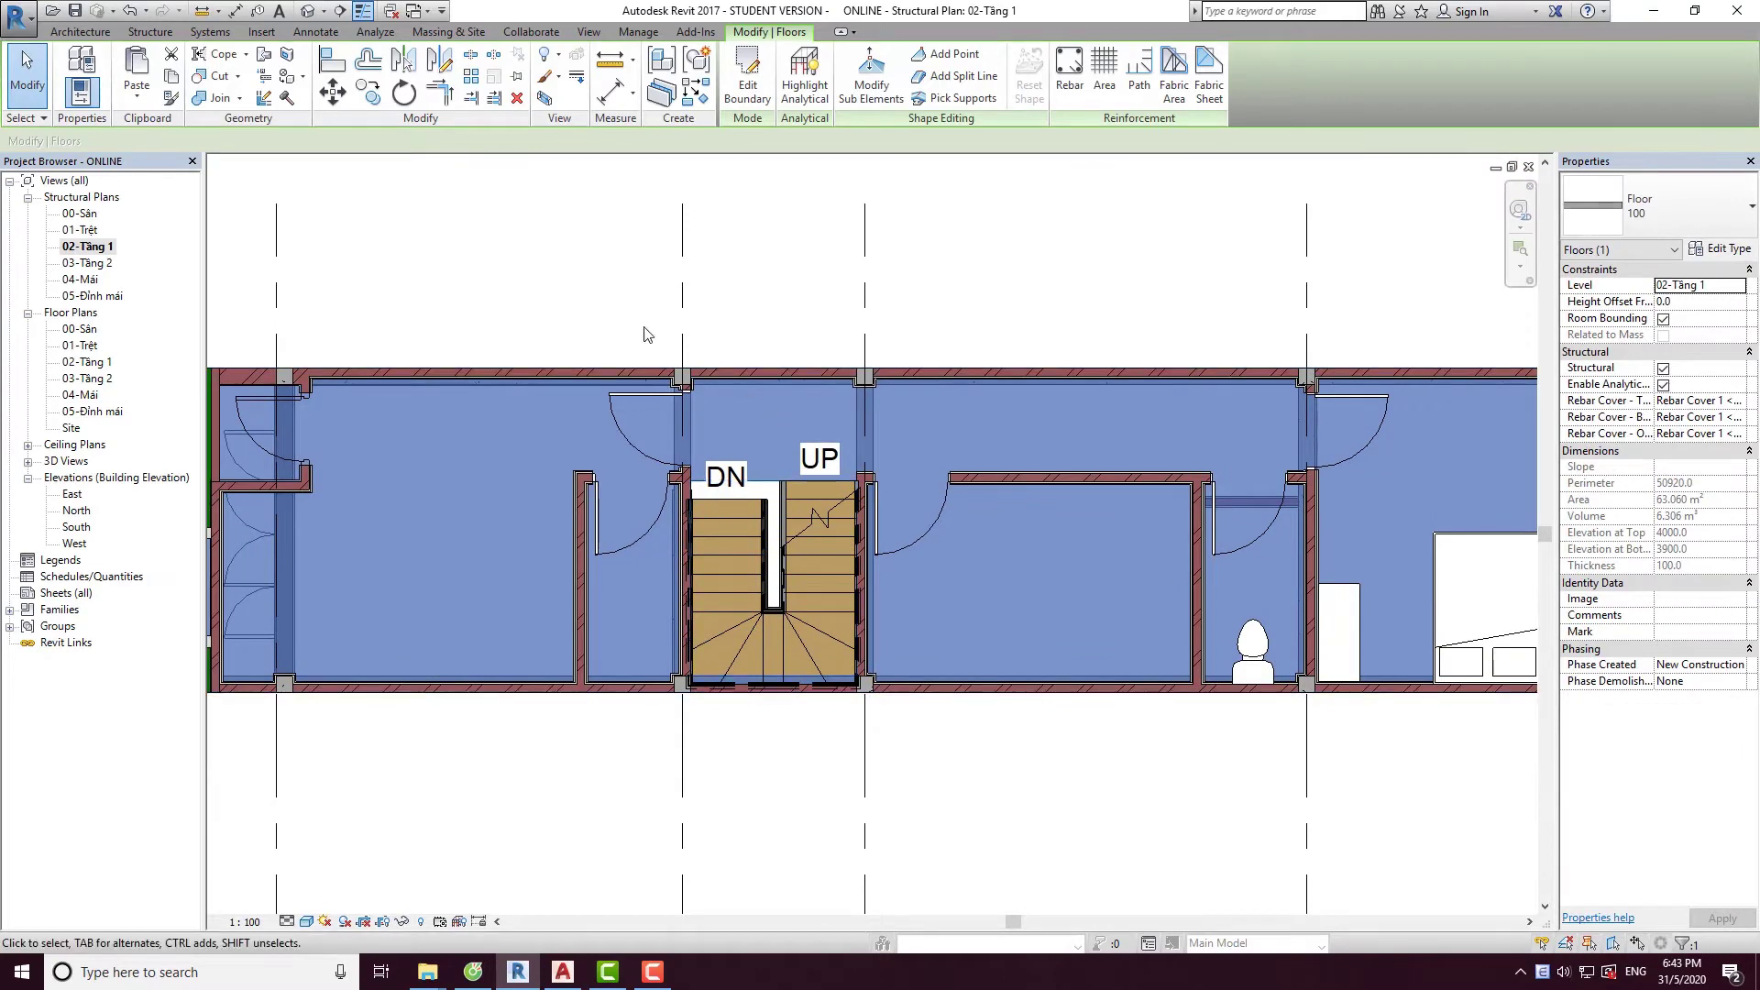
Add a vertical boundary line at the down flight's edge, finish without attaching walls, and view in 3D.
{"action": "scroll", "coordinate": [748, 499], "scroll_direction": "up", "scroll_amount": 3}
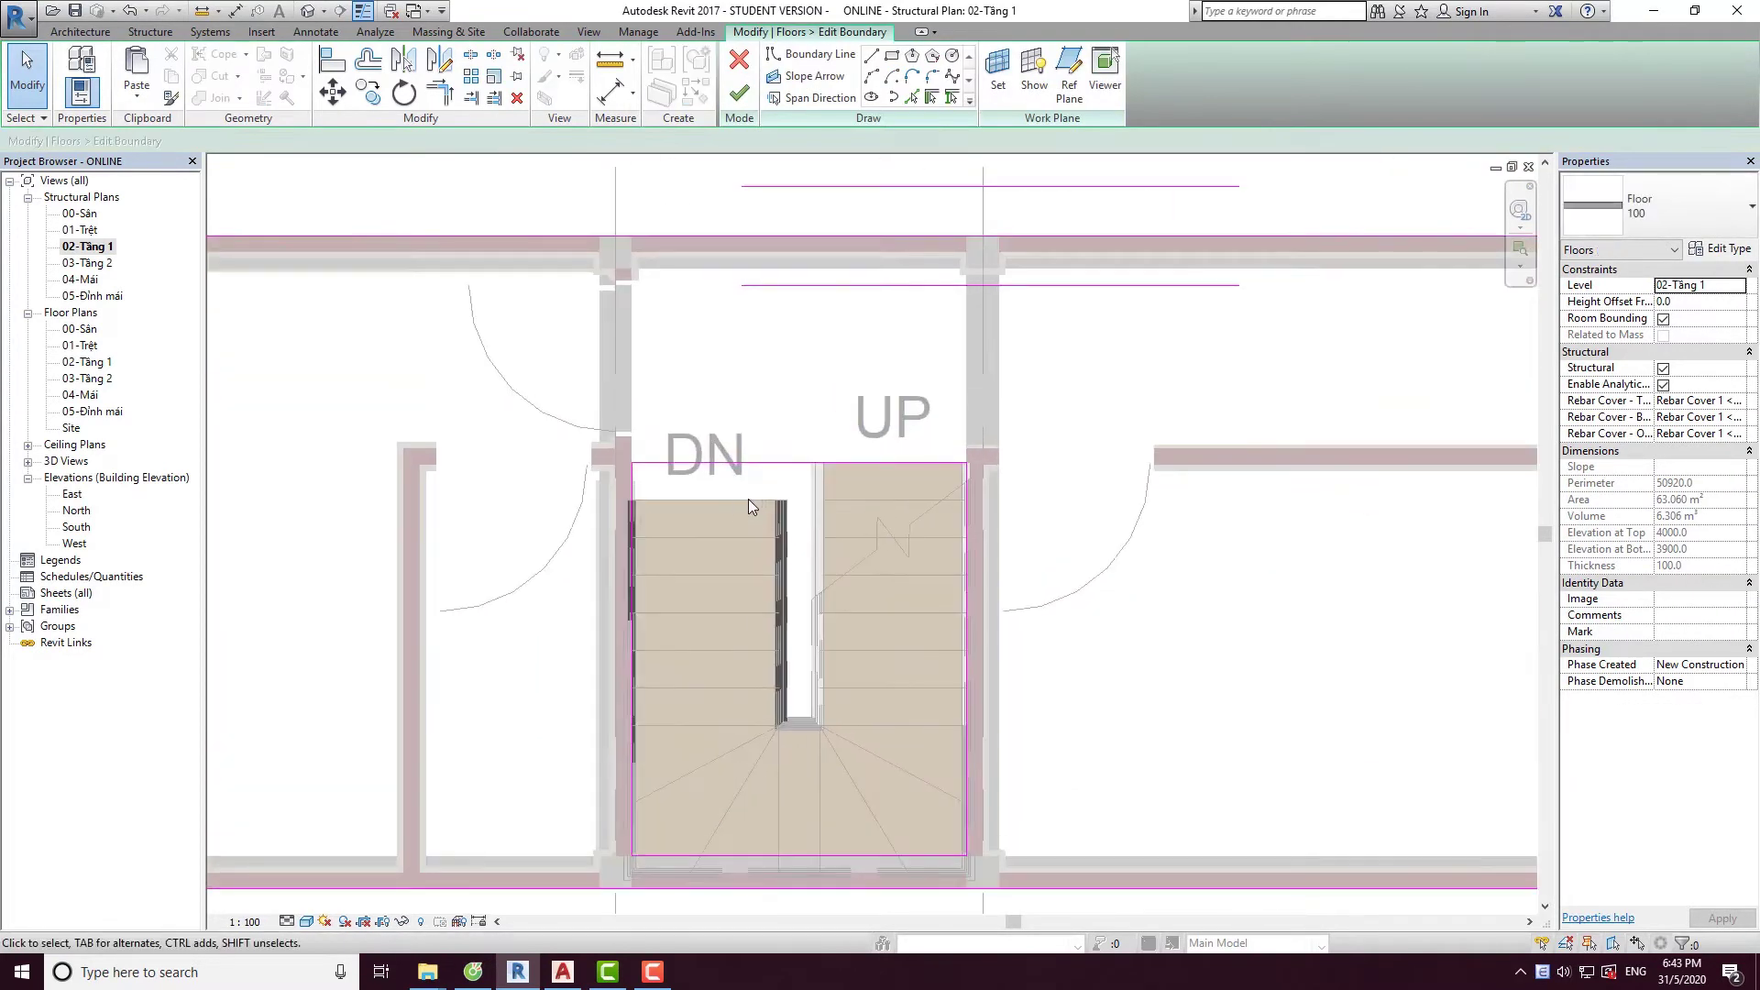
{"action": "scroll", "coordinate": [773, 442], "scroll_direction": "up", "scroll_amount": 1}
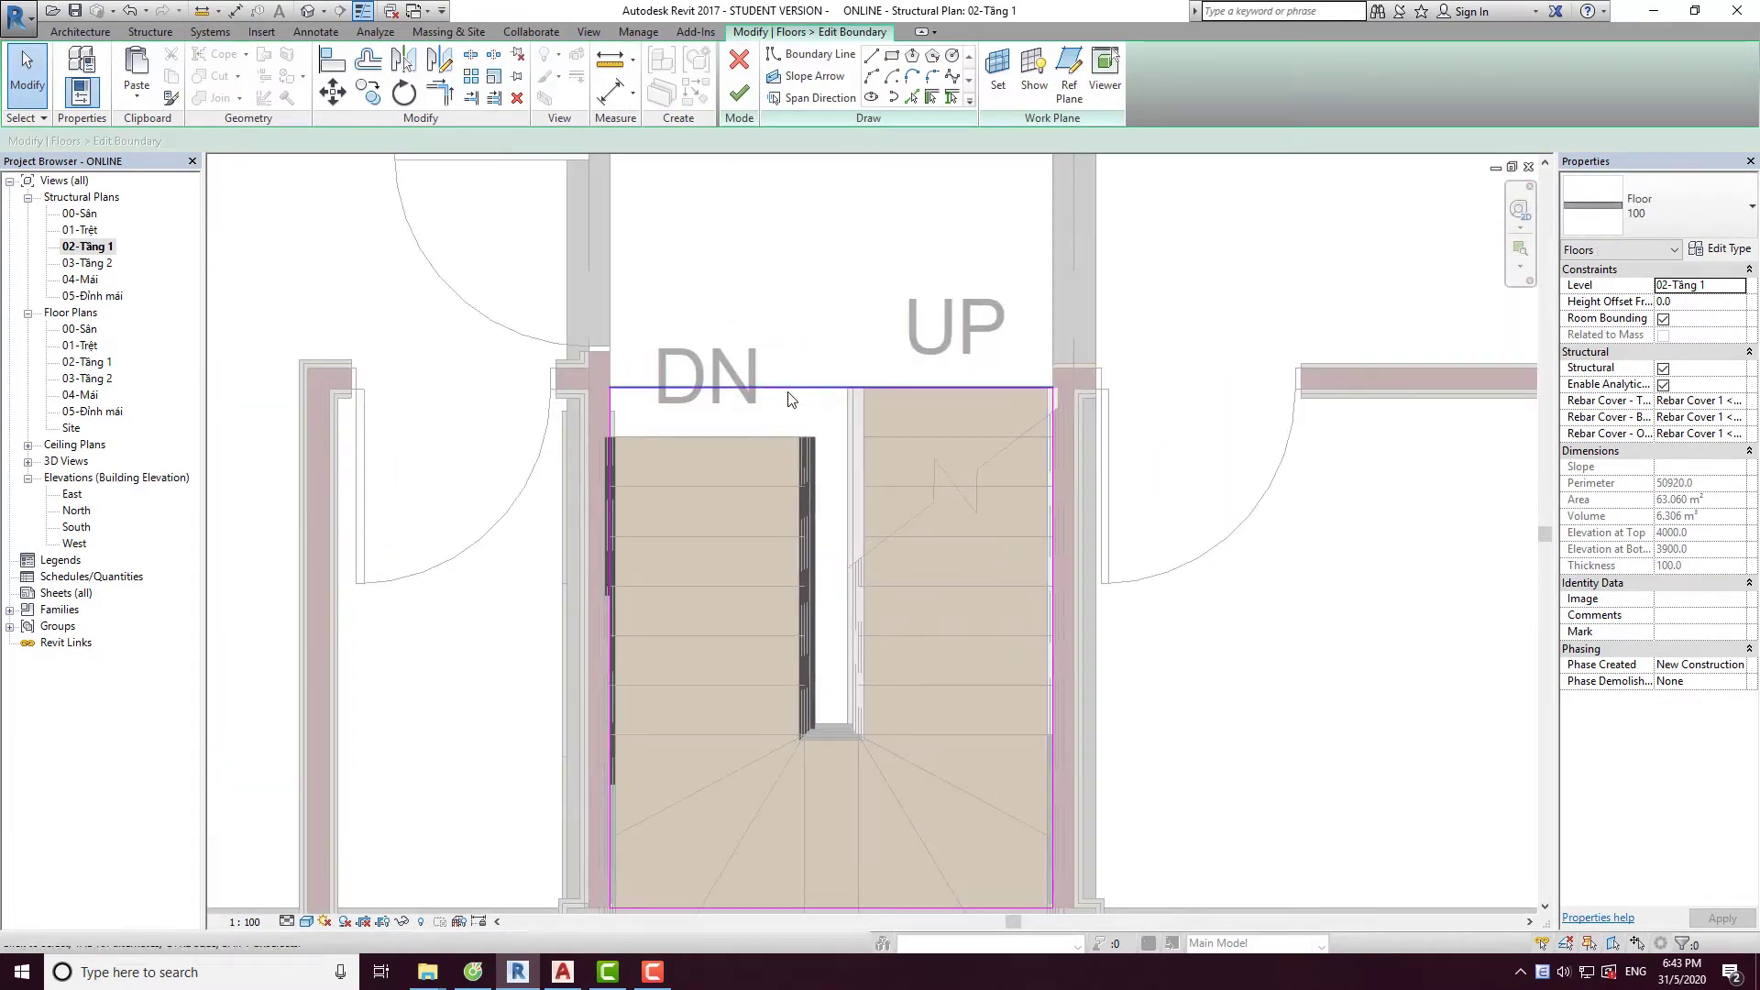
{"action": "left_click", "coordinate": [792, 389]}
{"action": "left_click", "coordinate": [871, 56]}
{"action": "scroll", "coordinate": [780, 457], "scroll_direction": "up", "scroll_amount": 2}
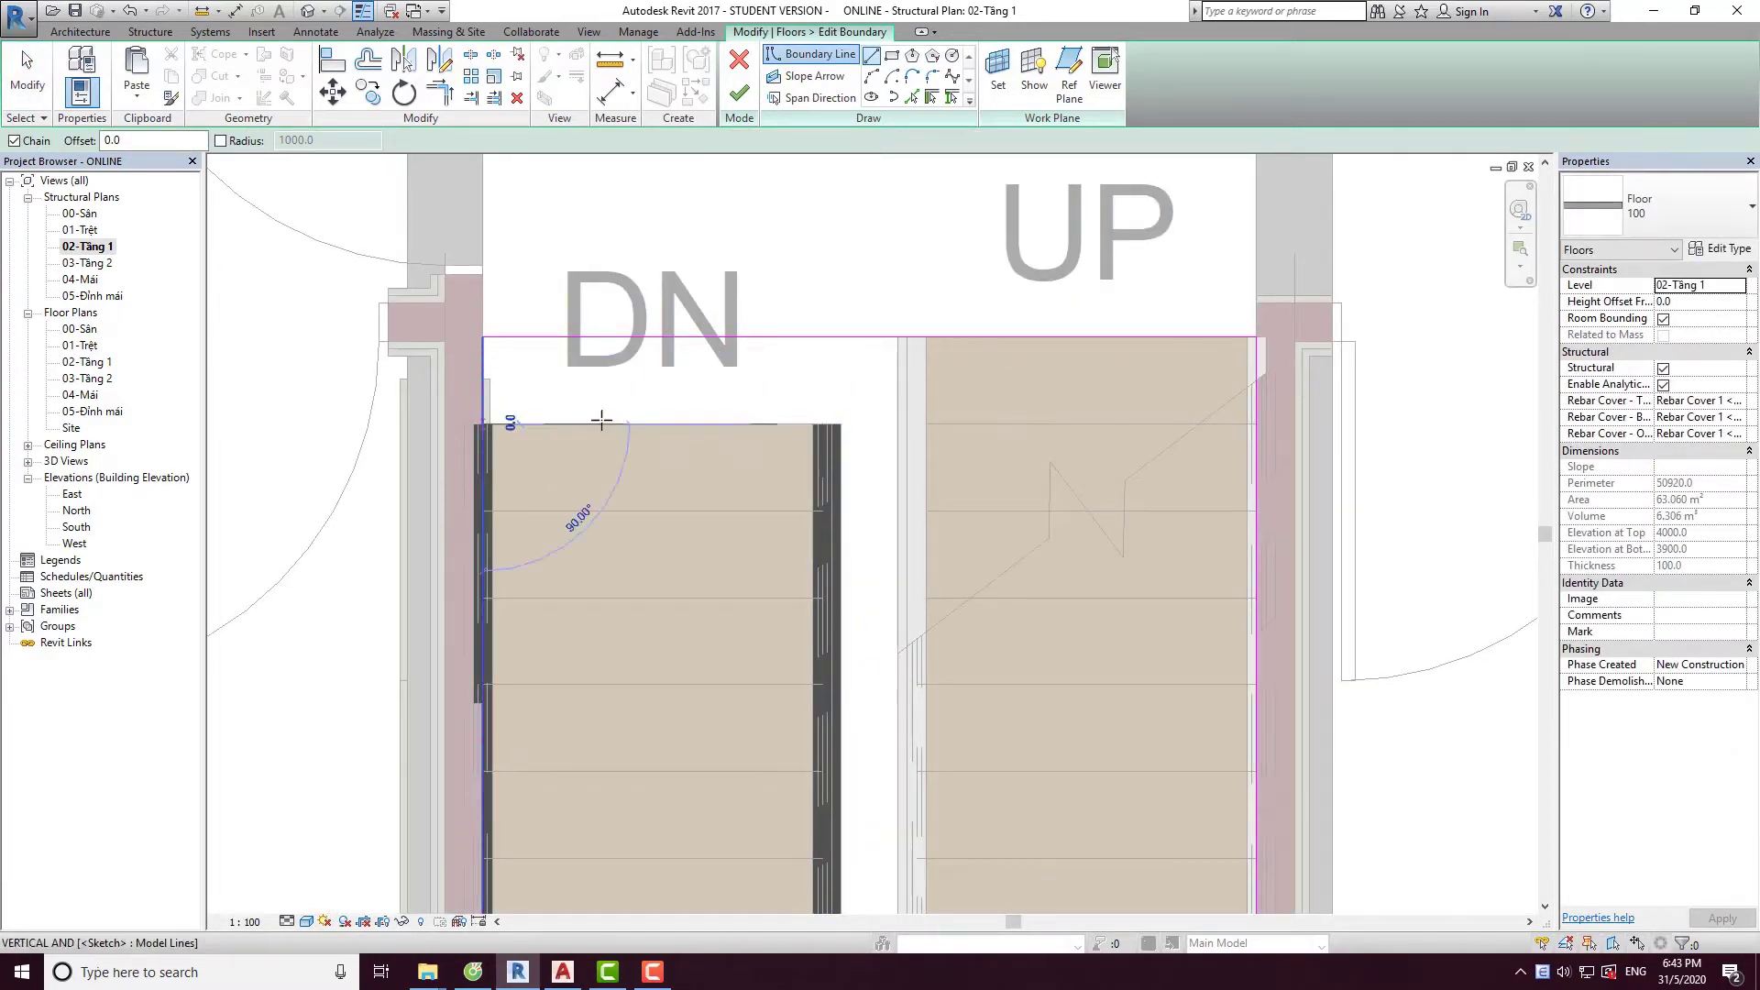
{"action": "left_click", "coordinate": [841, 337]}
{"action": "key", "text": "Escape"}
{"action": "key", "text": "Escape"}
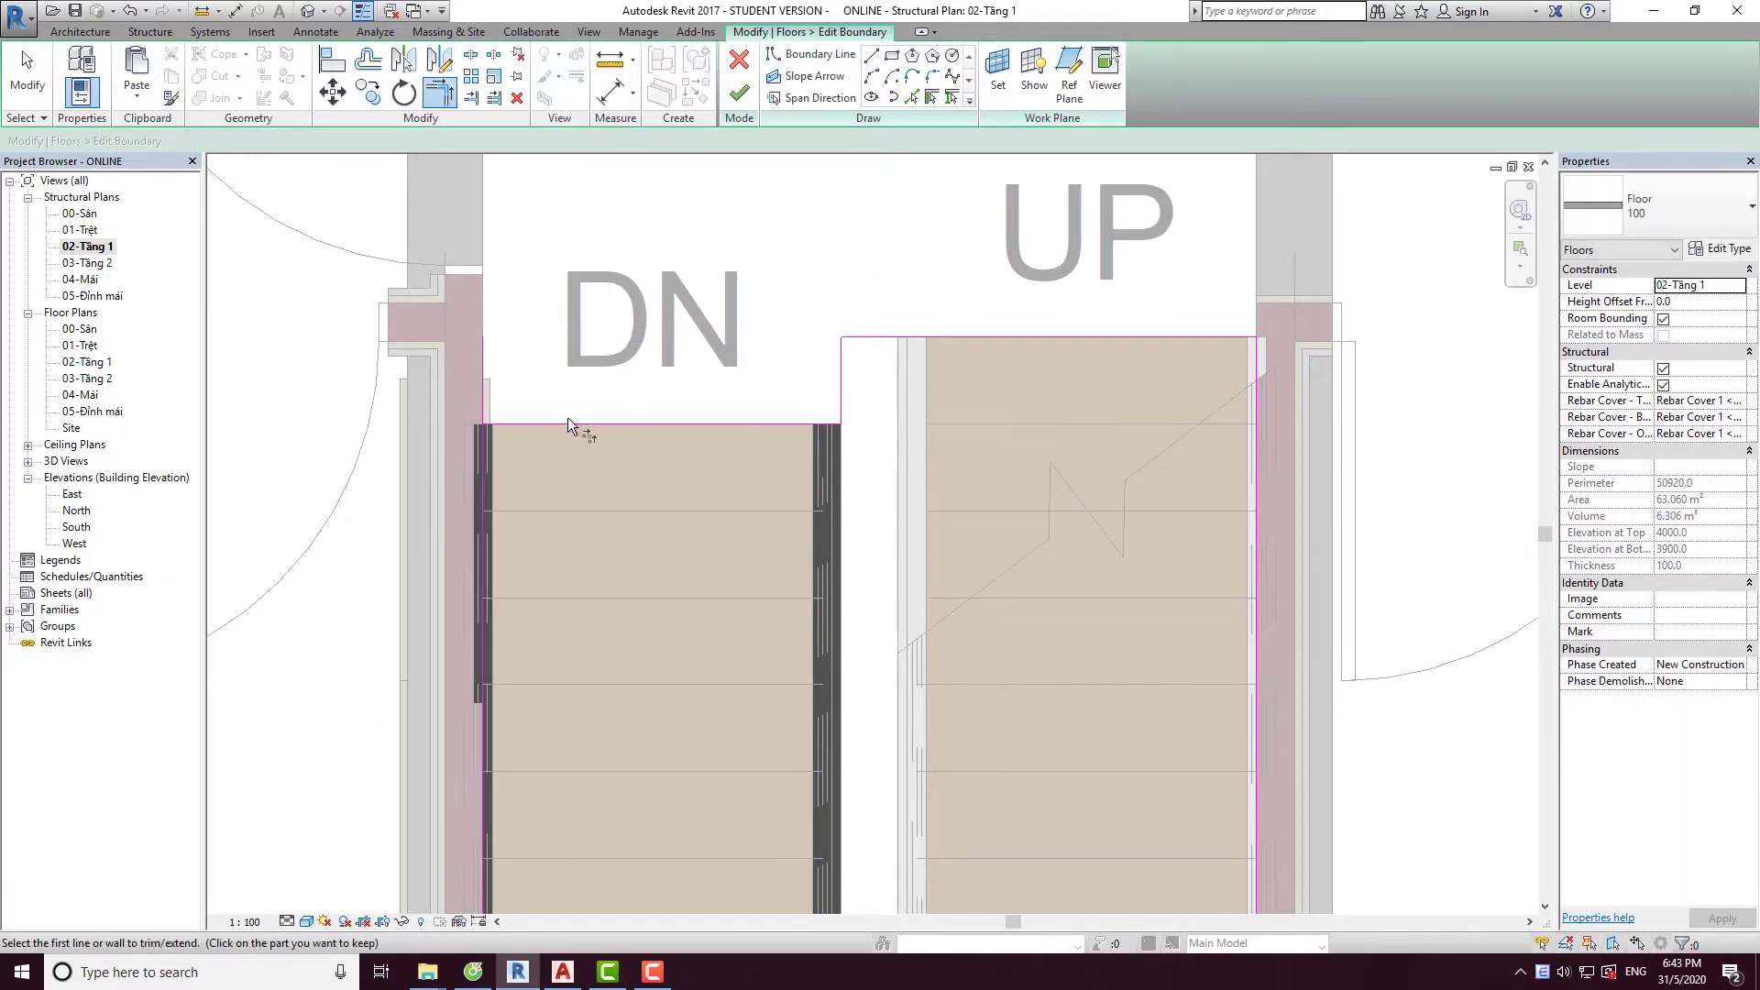
{"action": "left_click", "coordinate": [733, 112]}
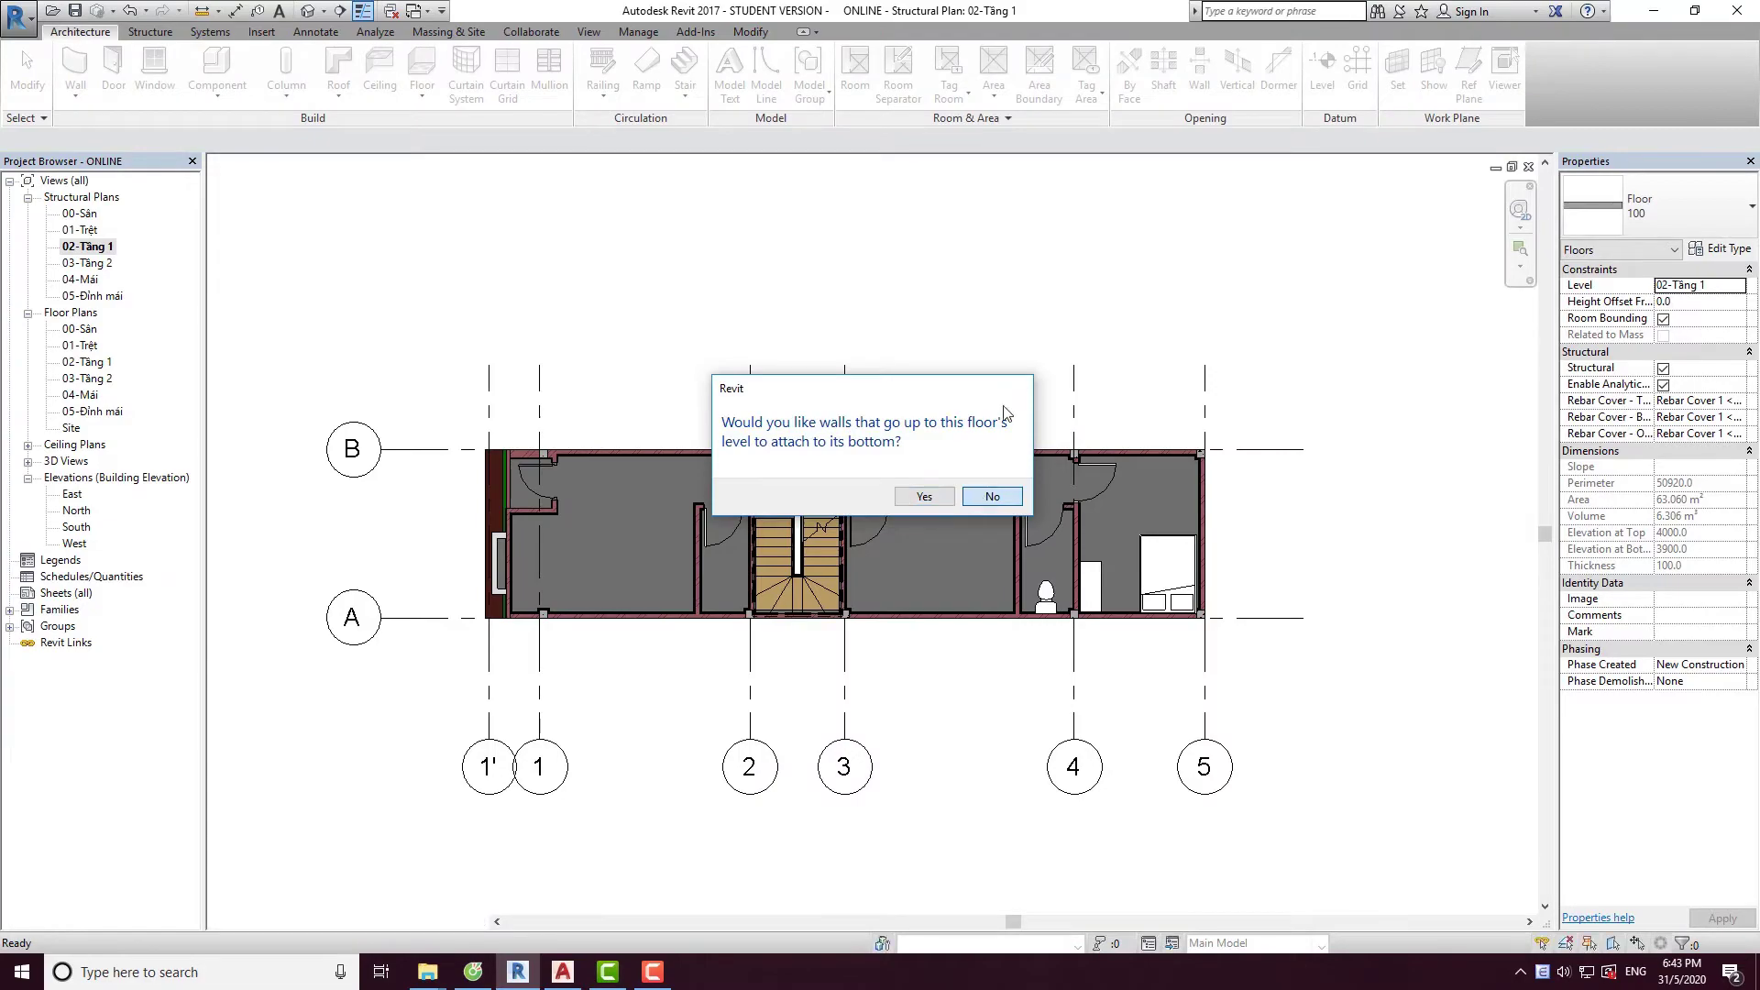
{"action": "key", "text": "Return"}
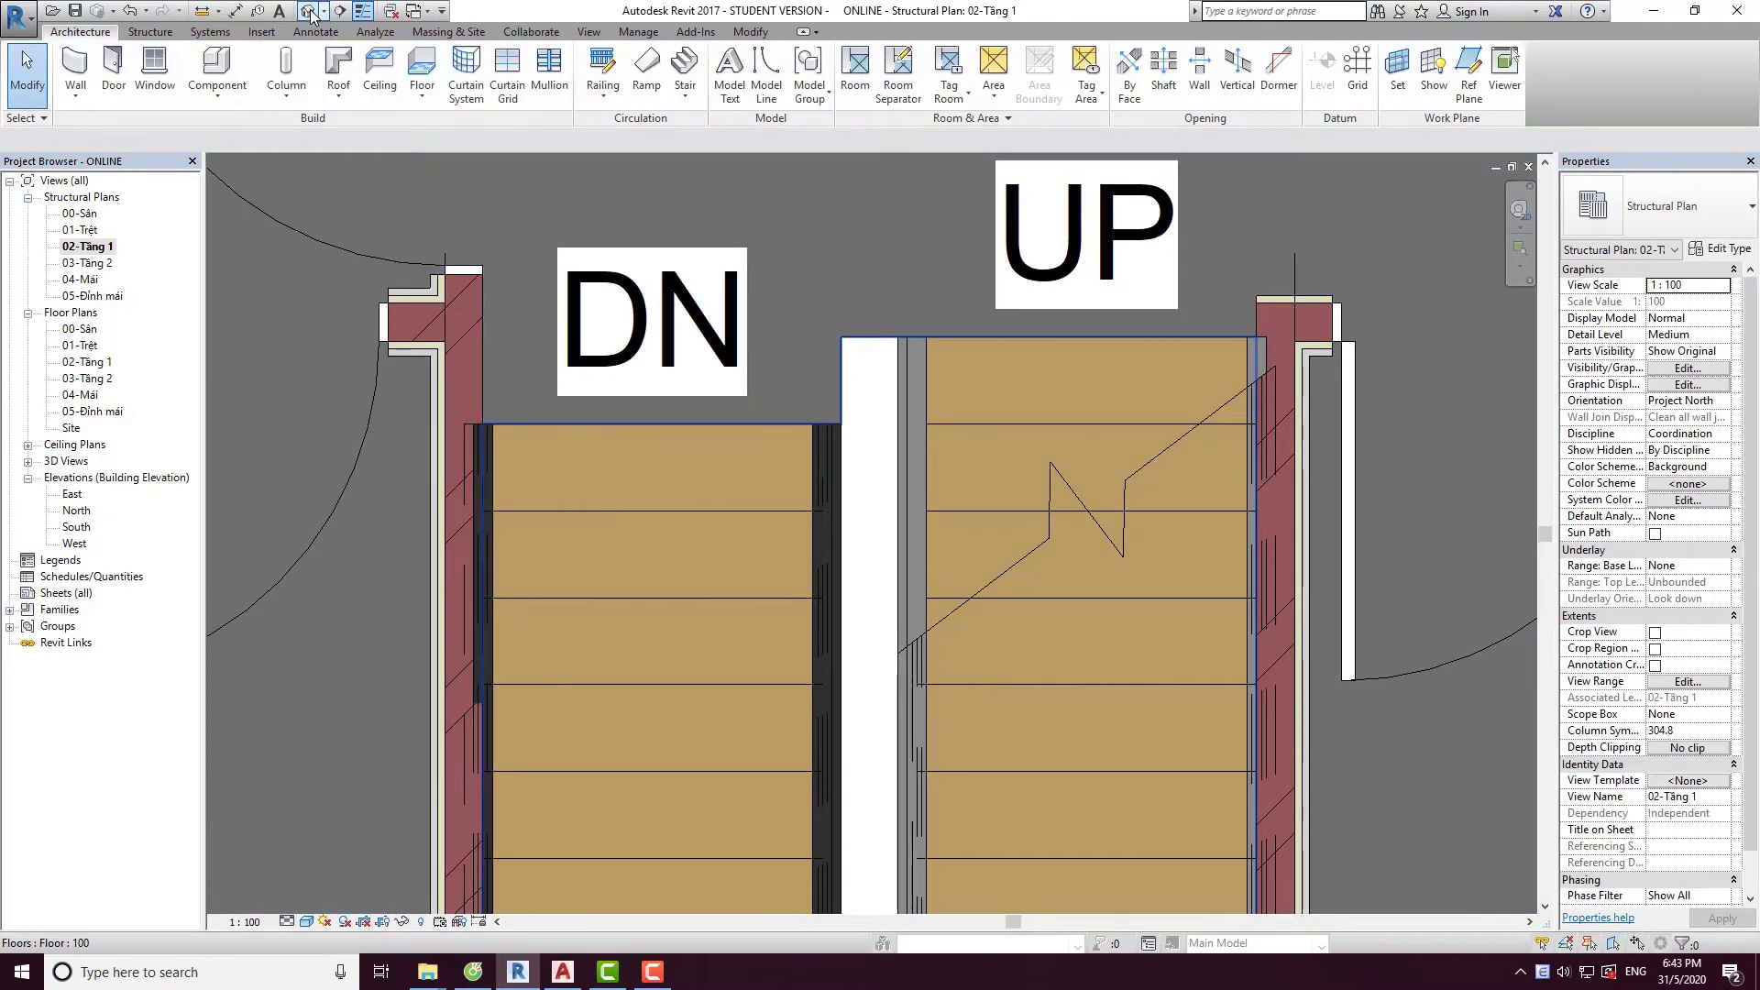
{"action": "left_click", "coordinate": [309, 11]}
Orbit, zoom and pan around the three-storey townhouse to inspect its floors and brick side wall.
{"action": "mouse_move", "coordinate": [739, 552]}
{"action": "middle_mouse_down", "text": "shift"}
{"action": "mouse_move", "coordinate": [962, 660]}
{"action": "mouse_move", "coordinate": [1021, 582]}
{"action": "mouse_move", "coordinate": [1229, 581]}
{"action": "mouse_move", "coordinate": [967, 635]}
{"action": "mouse_move", "coordinate": [241, 567]}
{"action": "mouse_move", "coordinate": [605, 458]}
{"action": "middle_mouse_up", "text": "shift"}
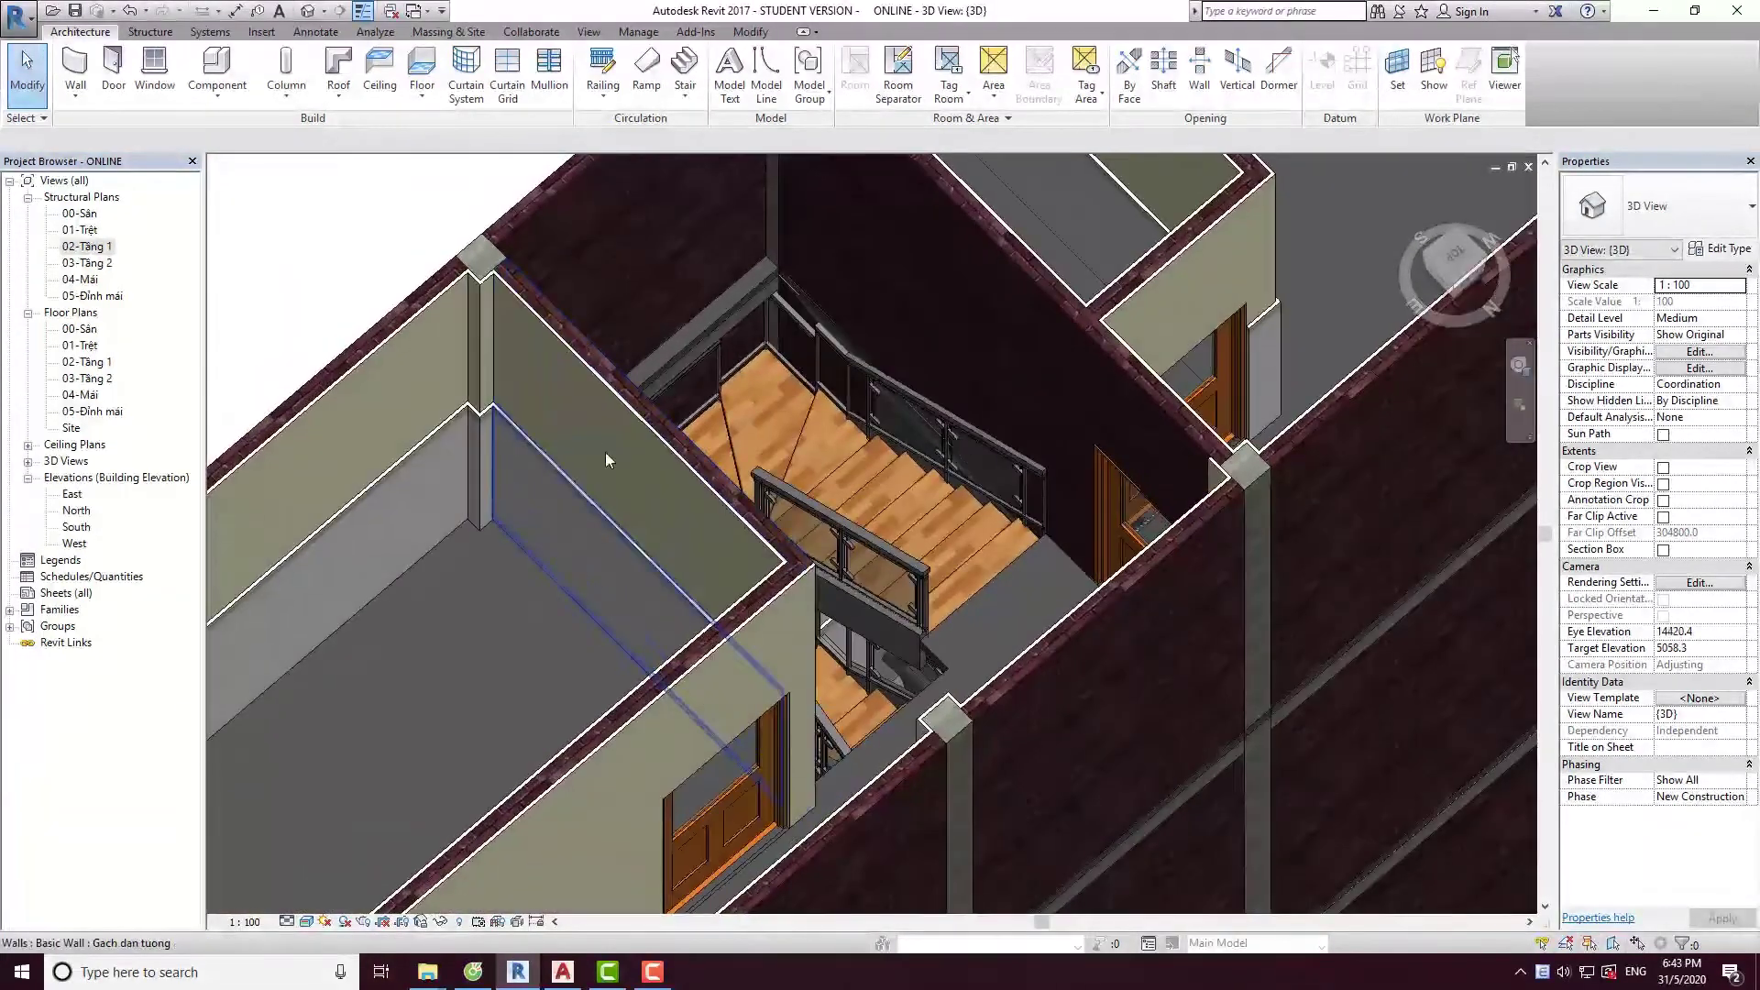
{"action": "scroll", "coordinate": [706, 432], "scroll_direction": "down", "scroll_amount": 5}
{"action": "mouse_move", "coordinate": [706, 433]}
{"action": "middle_mouse_down", "text": "shift"}
{"action": "mouse_move", "coordinate": [684, 335]}
{"action": "mouse_move", "coordinate": [812, 471]}
{"action": "mouse_move", "coordinate": [725, 434]}
{"action": "mouse_move", "coordinate": [606, 437]}
{"action": "mouse_move", "coordinate": [921, 330]}
{"action": "middle_mouse_up", "text": "shift"}
{"action": "scroll", "coordinate": [844, 431], "scroll_direction": "down", "scroll_amount": 2}
{"action": "scroll", "coordinate": [843, 431], "scroll_direction": "down", "scroll_amount": 3}
{"action": "scroll", "coordinate": [883, 333], "scroll_direction": "up", "scroll_amount": 3}
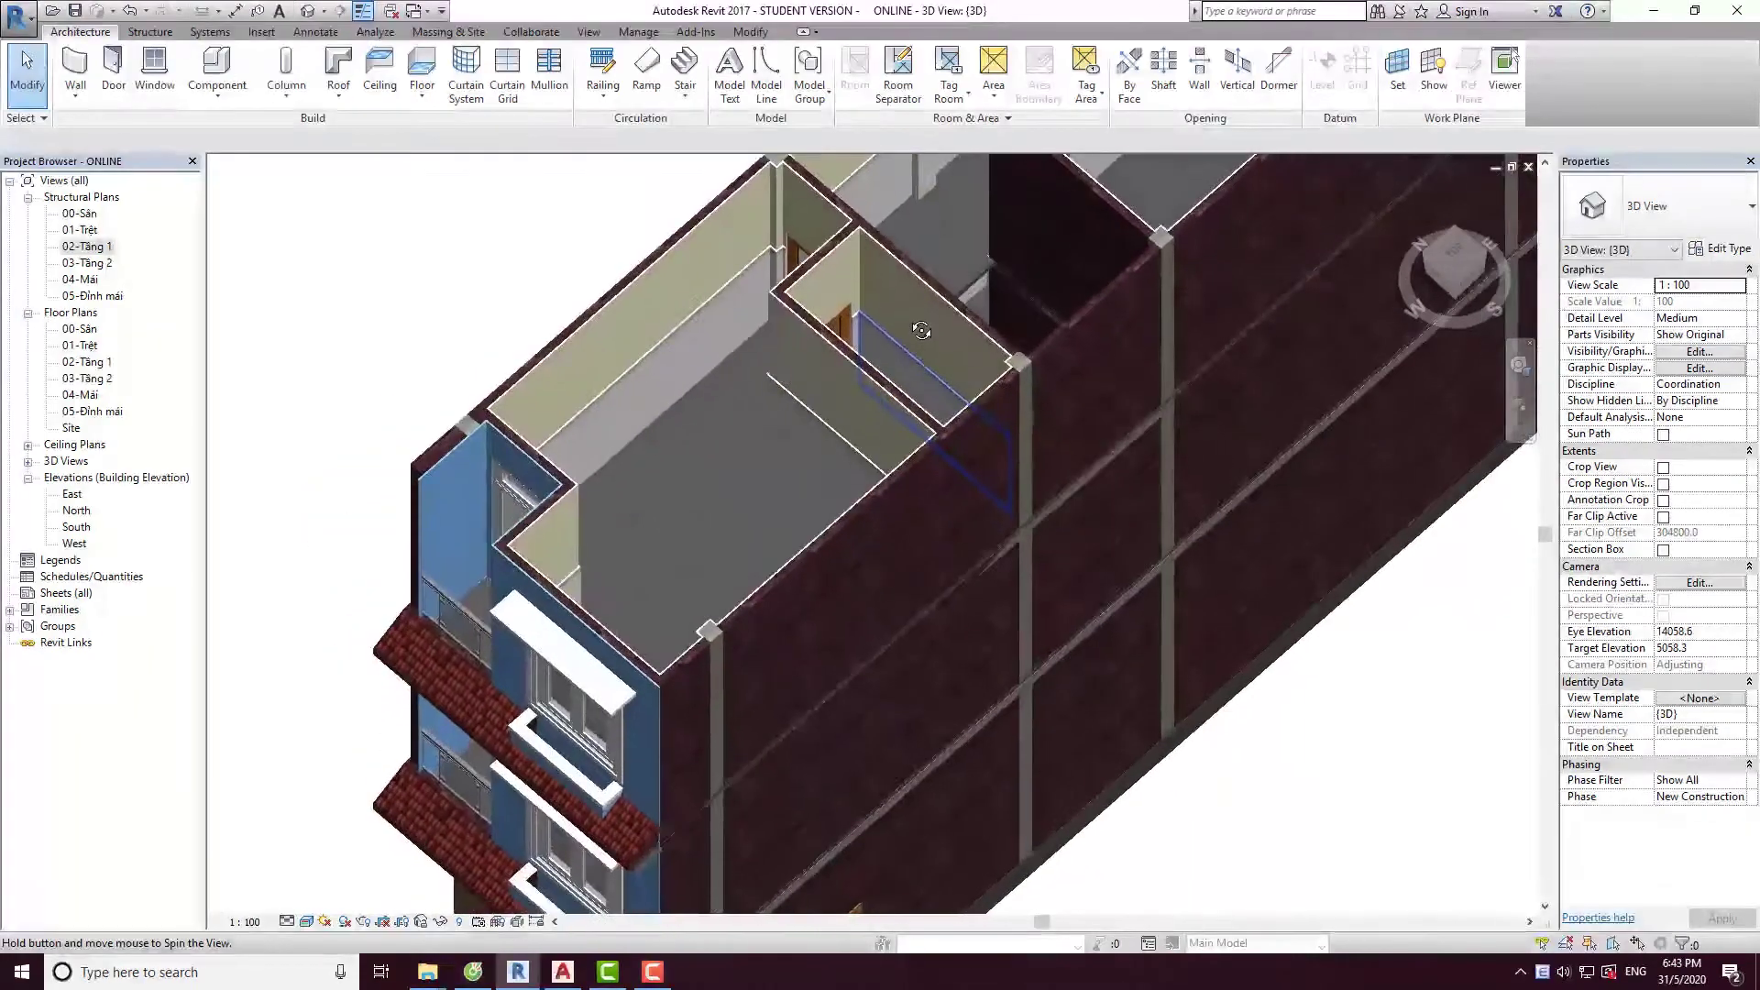
{"action": "scroll", "coordinate": [905, 323], "scroll_direction": "down", "scroll_amount": 3}
{"action": "scroll", "coordinate": [905, 323], "scroll_direction": "down", "scroll_amount": 1}
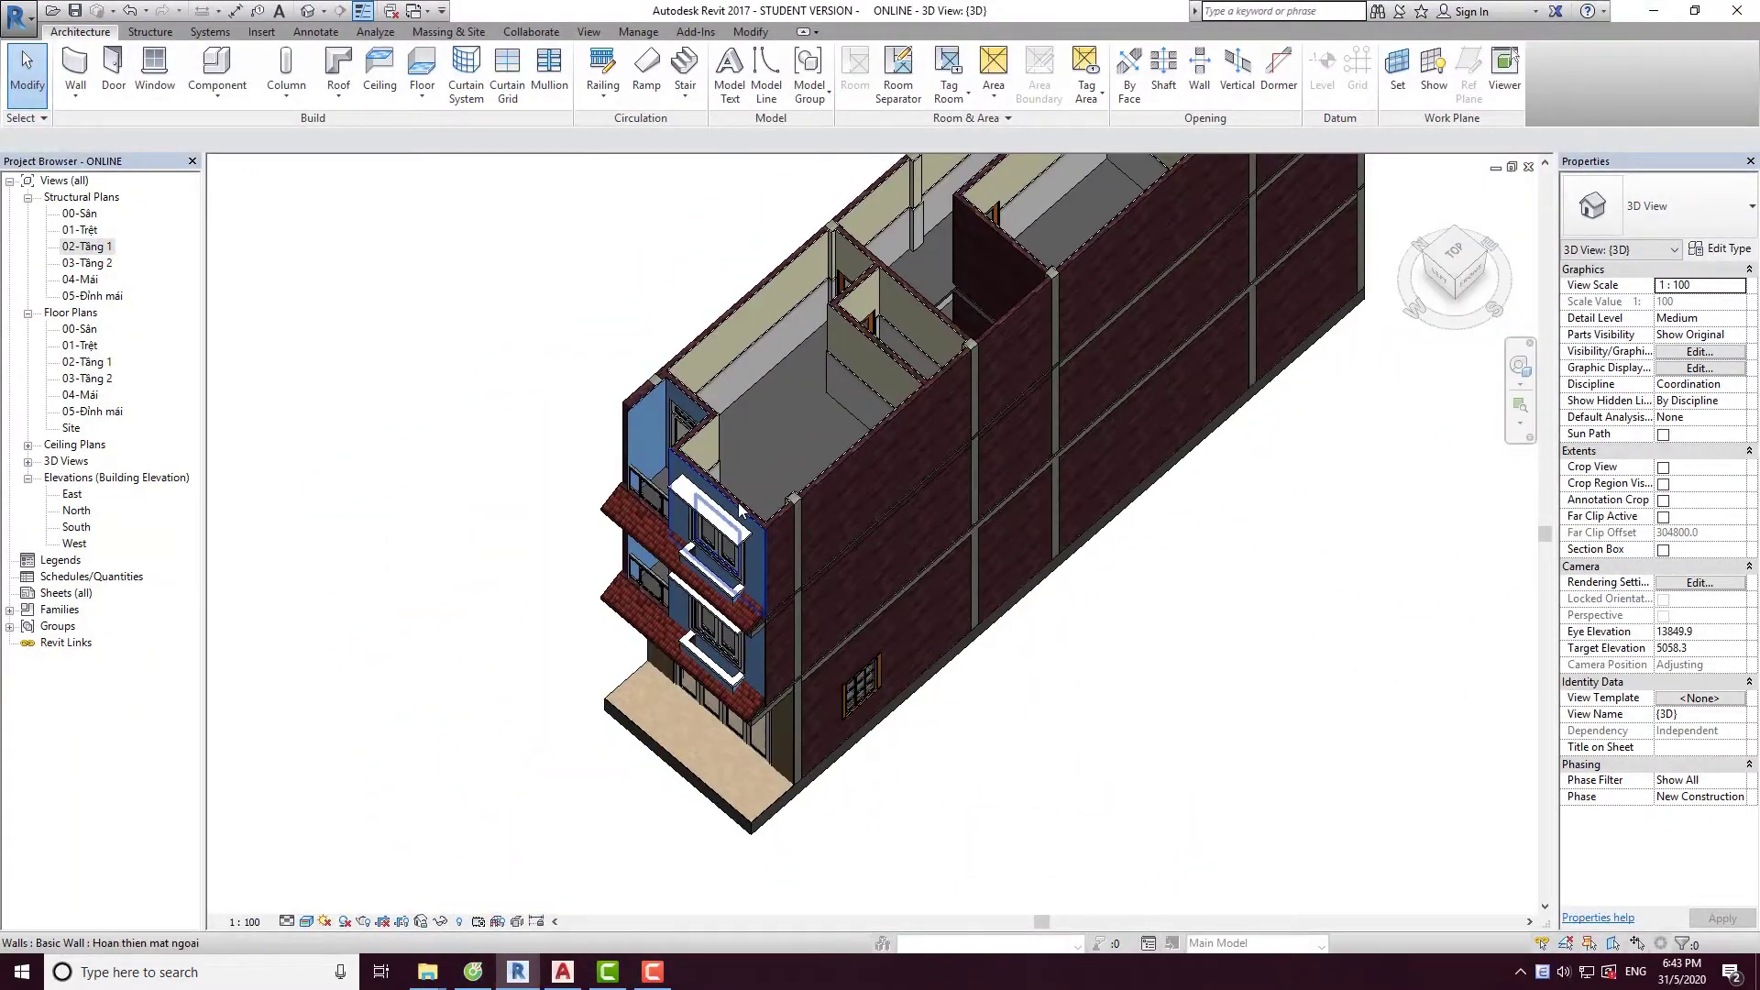
{"action": "mouse_move", "coordinate": [741, 510]}
{"action": "middle_mouse_down"}
{"action": "mouse_move", "coordinate": [780, 583]}
{"action": "mouse_move", "coordinate": [804, 553]}
{"action": "mouse_move", "coordinate": [764, 502]}
{"action": "middle_mouse_up"}
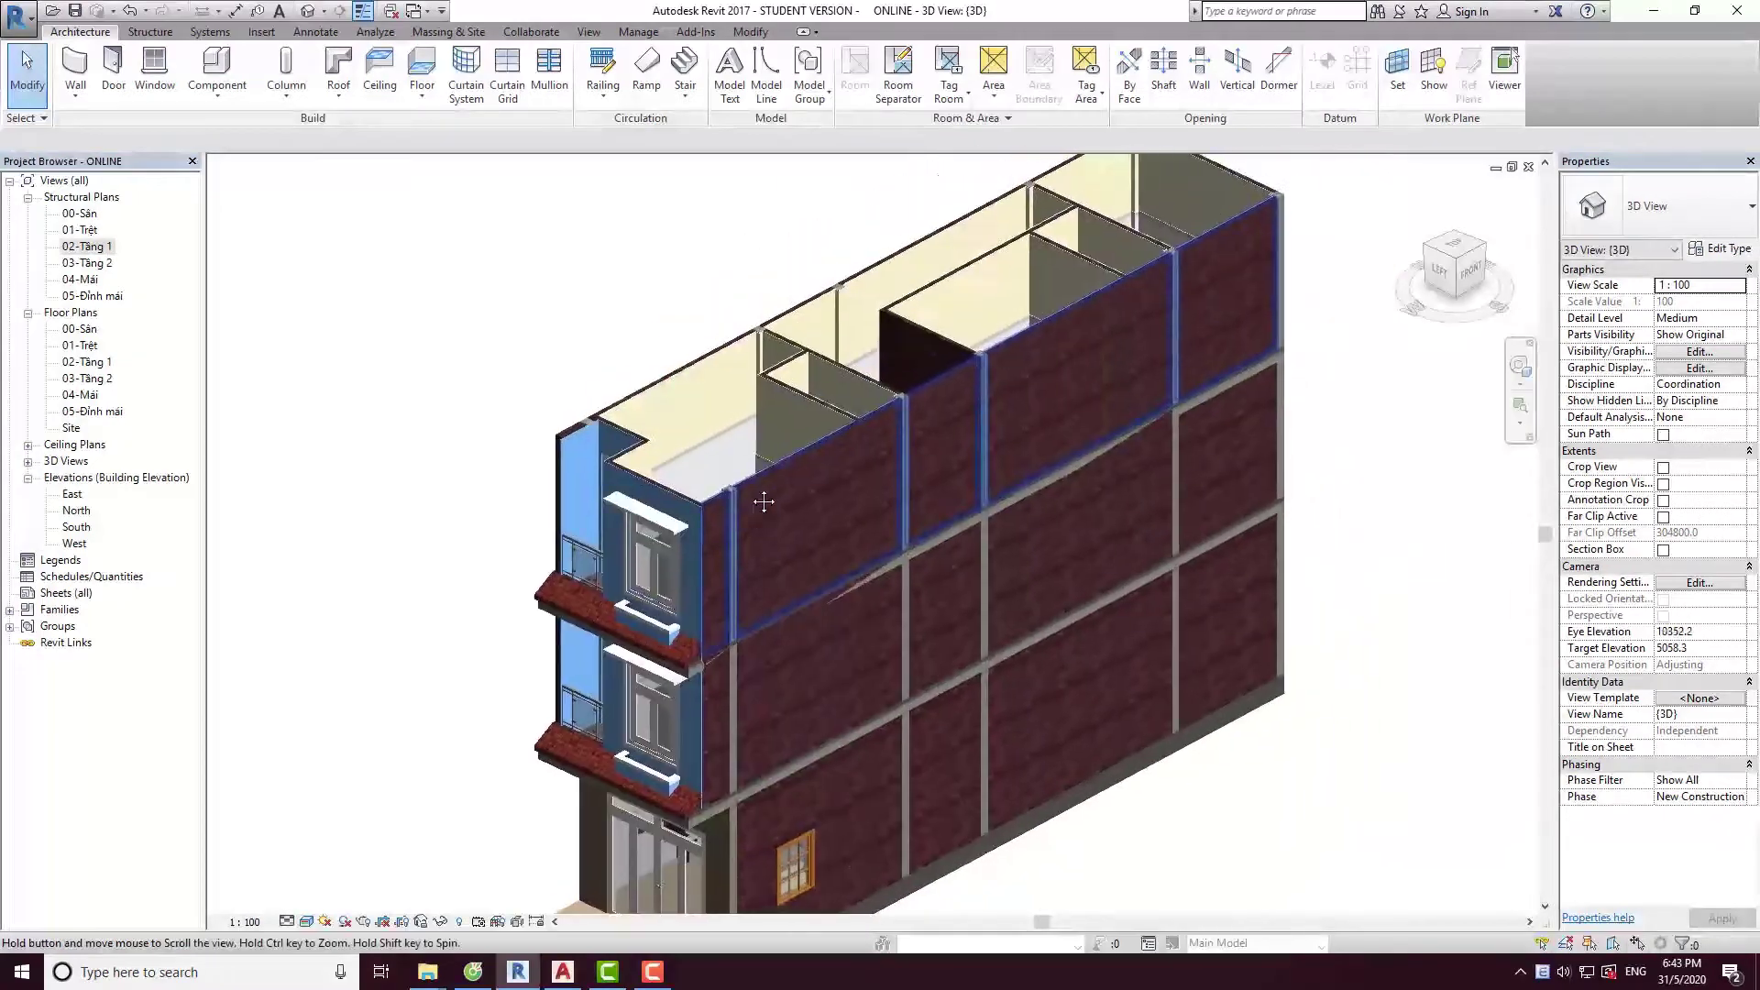
{"action": "scroll", "coordinate": [895, 418], "scroll_direction": "down", "scroll_amount": 2}
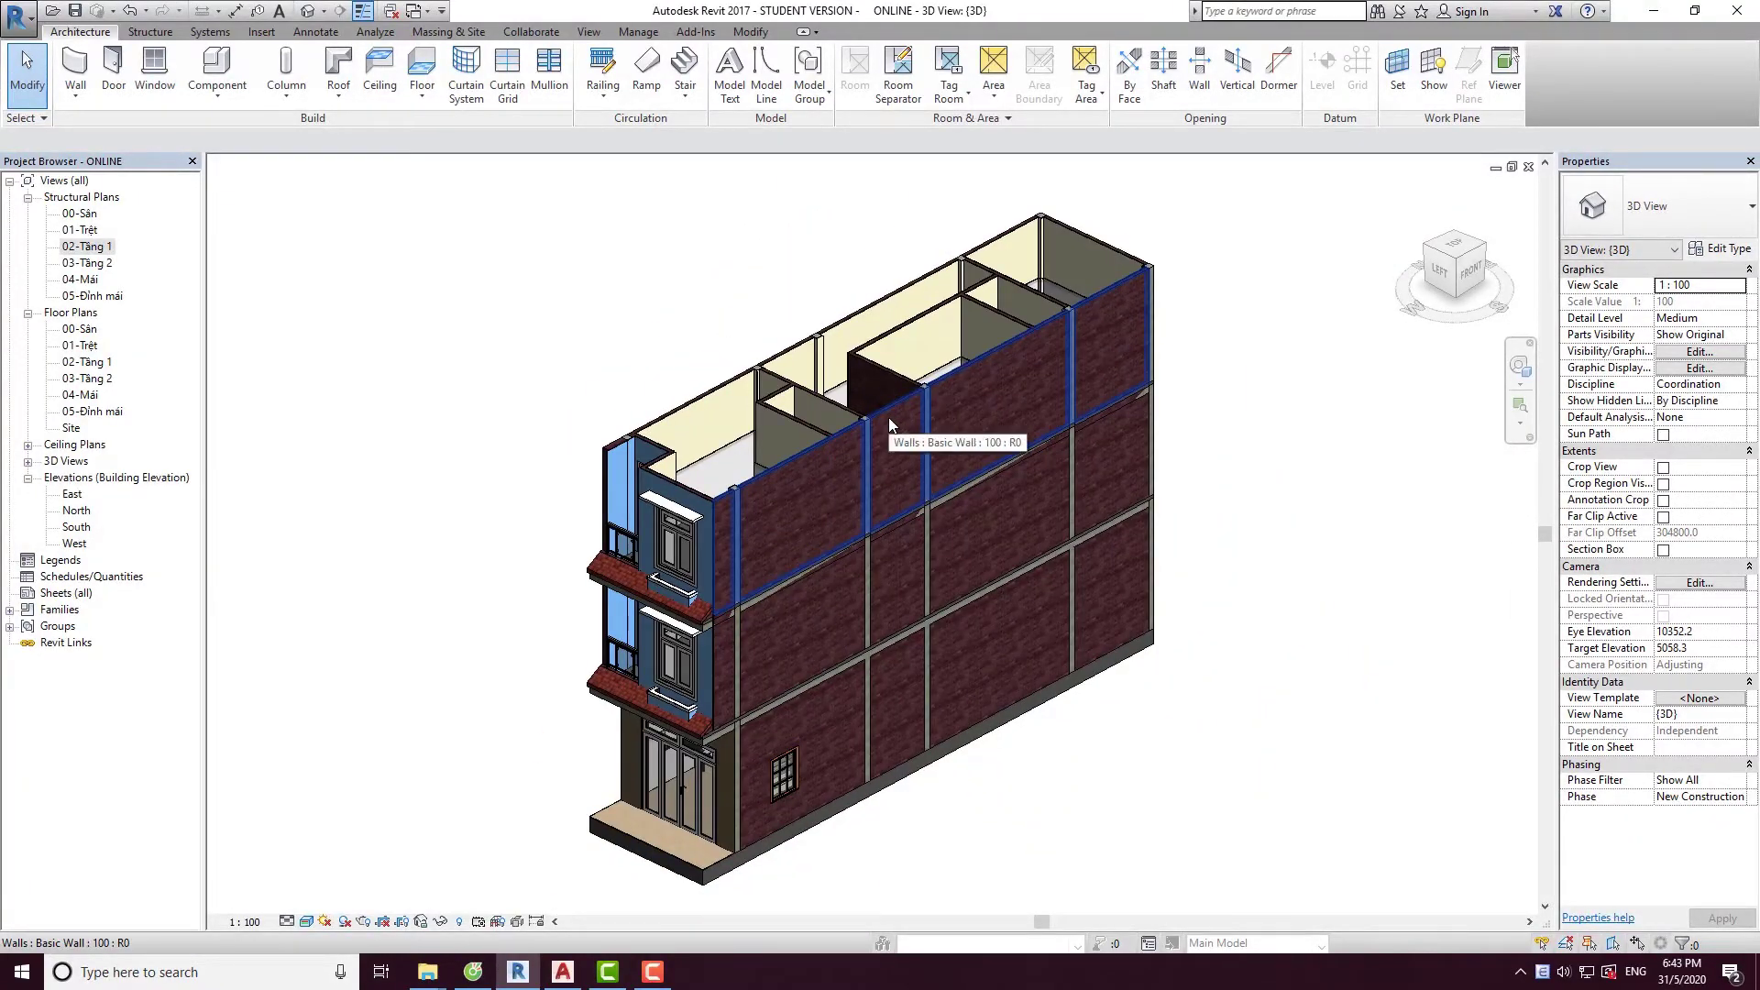
{"action": "scroll", "coordinate": [1031, 244], "scroll_direction": "up", "scroll_amount": 3}
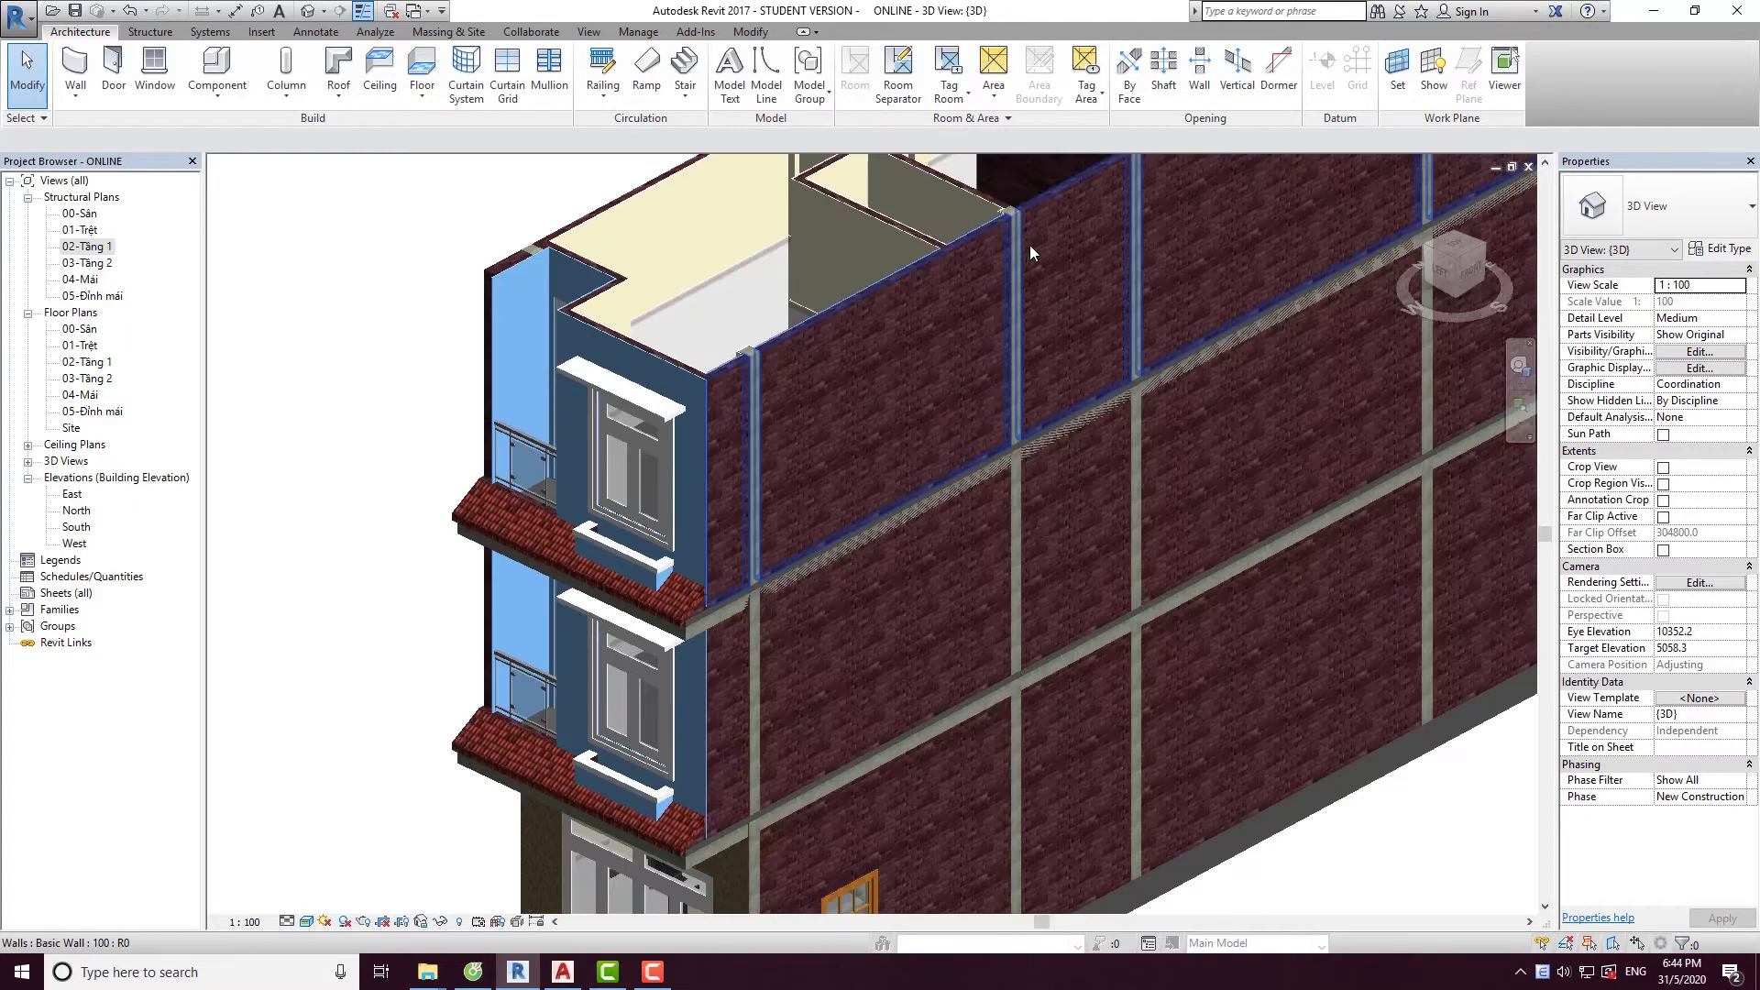
{"action": "scroll", "coordinate": [1023, 445], "scroll_direction": "down", "scroll_amount": 2}
{"action": "scroll", "coordinate": [1089, 260], "scroll_direction": "up", "scroll_amount": 1}
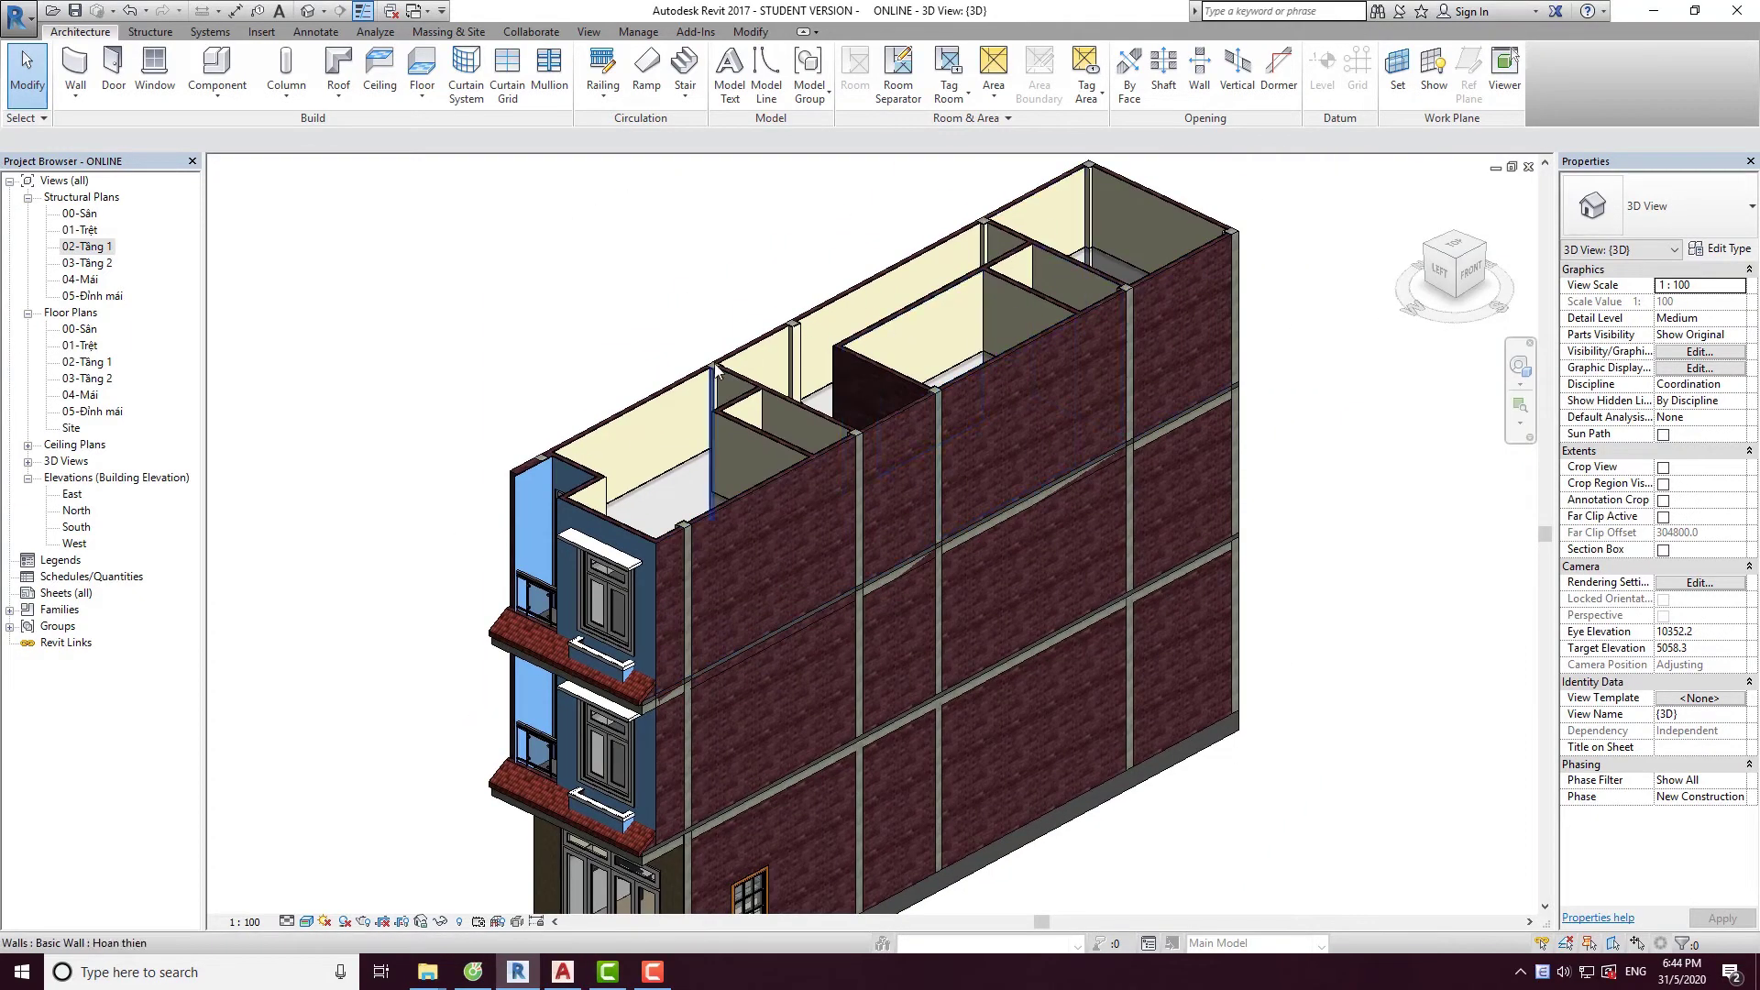
Select the elements along the floor line and filter them to Floors and Structural Framing only.
{"action": "left_click", "coordinate": [1472, 275]}
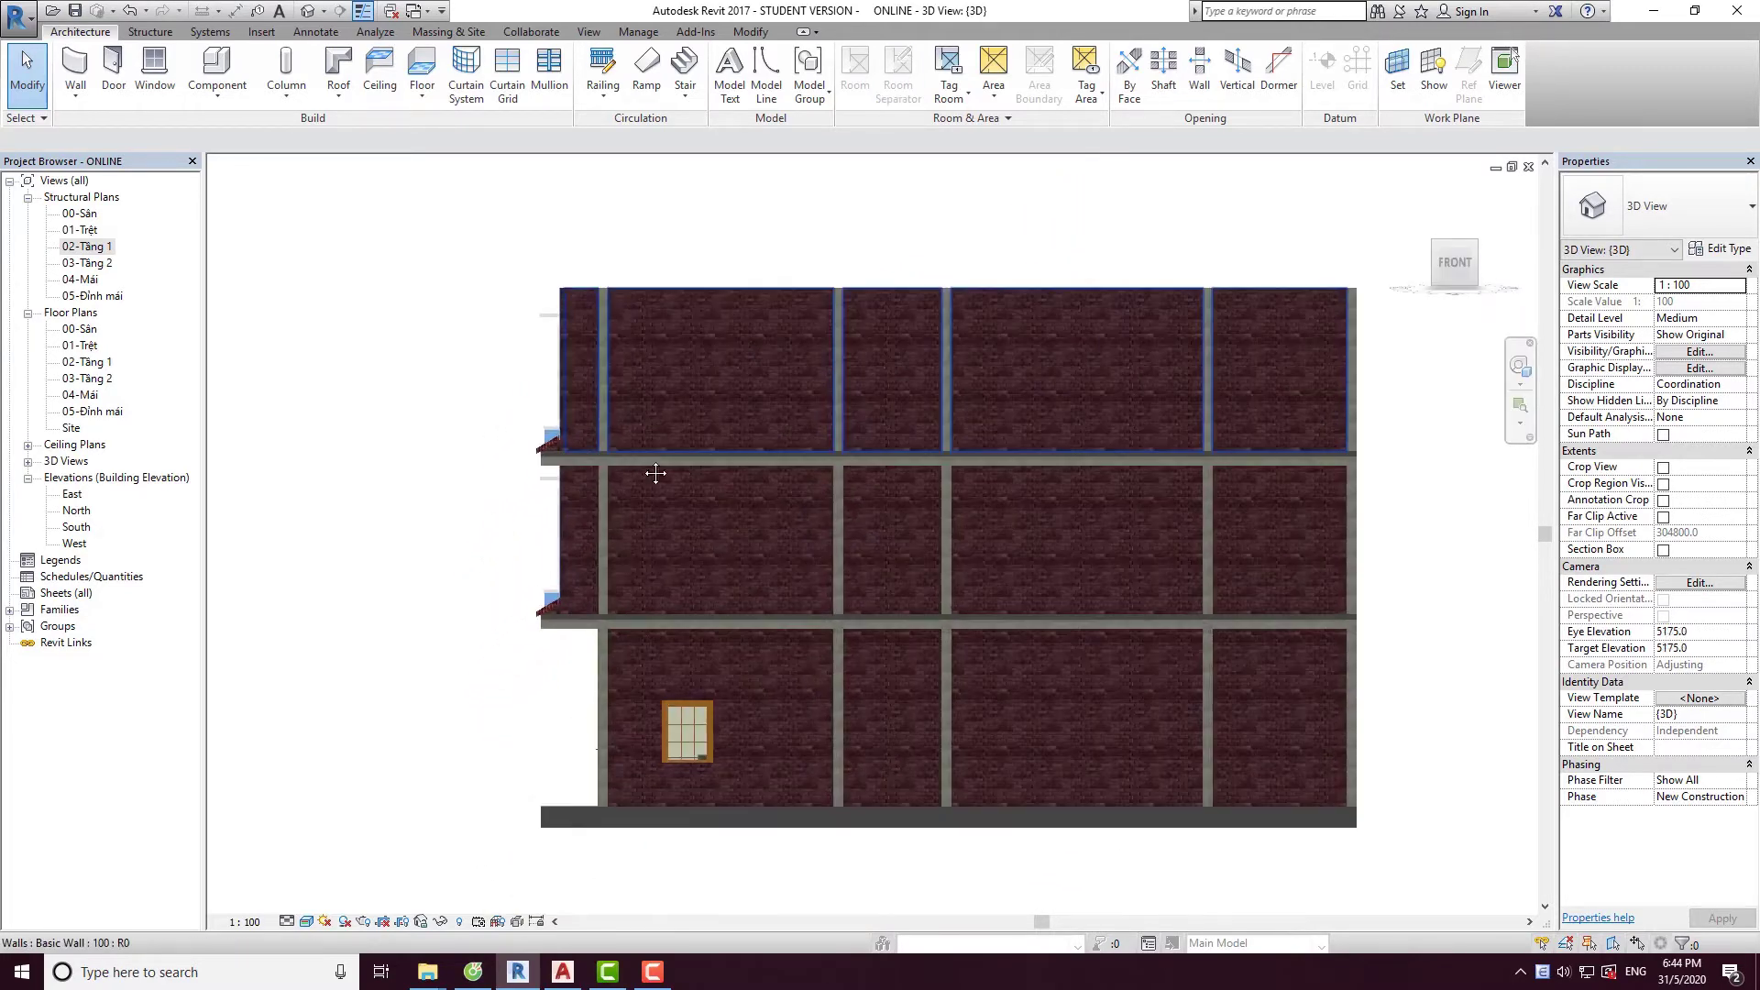
{"action": "scroll", "coordinate": [412, 515], "scroll_direction": "up", "scroll_amount": 2}
{"action": "left_click", "coordinate": [1098, 552]}
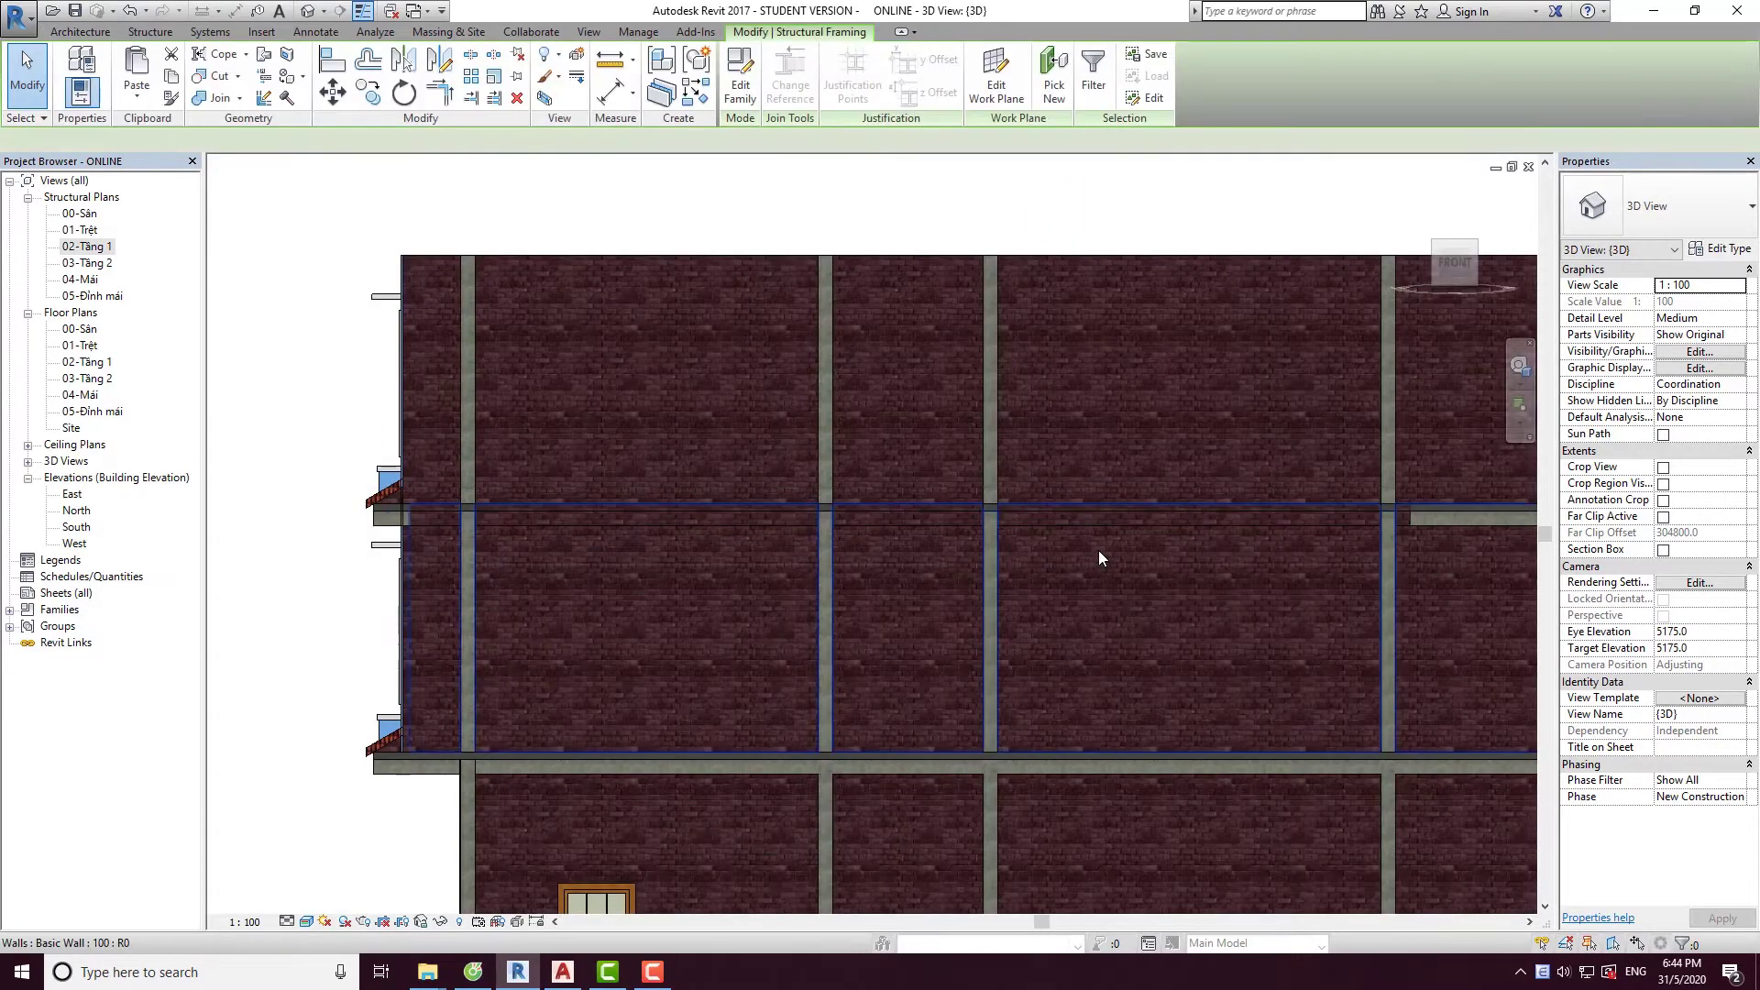
{"action": "scroll", "coordinate": [592, 523], "scroll_direction": "down", "scroll_amount": 2}
{"action": "left_click_drag", "start_coordinate": [259, 493], "coordinate": [1293, 577]}
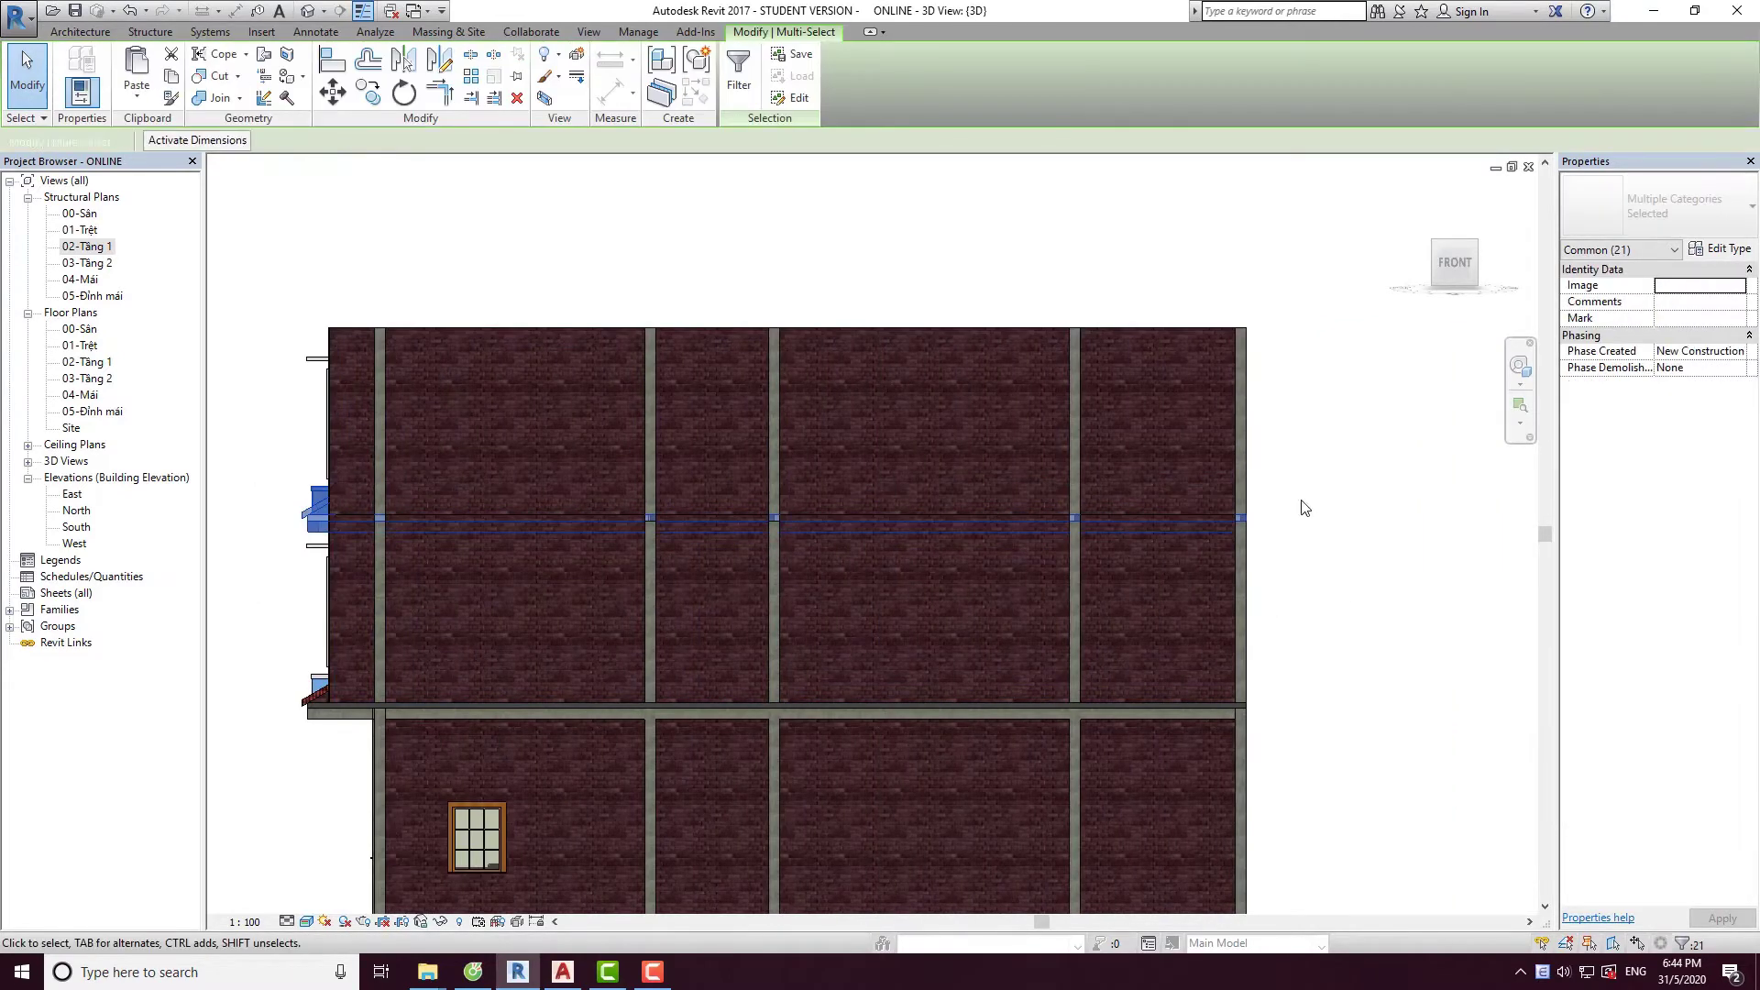
{"action": "left_click", "coordinate": [739, 92]}
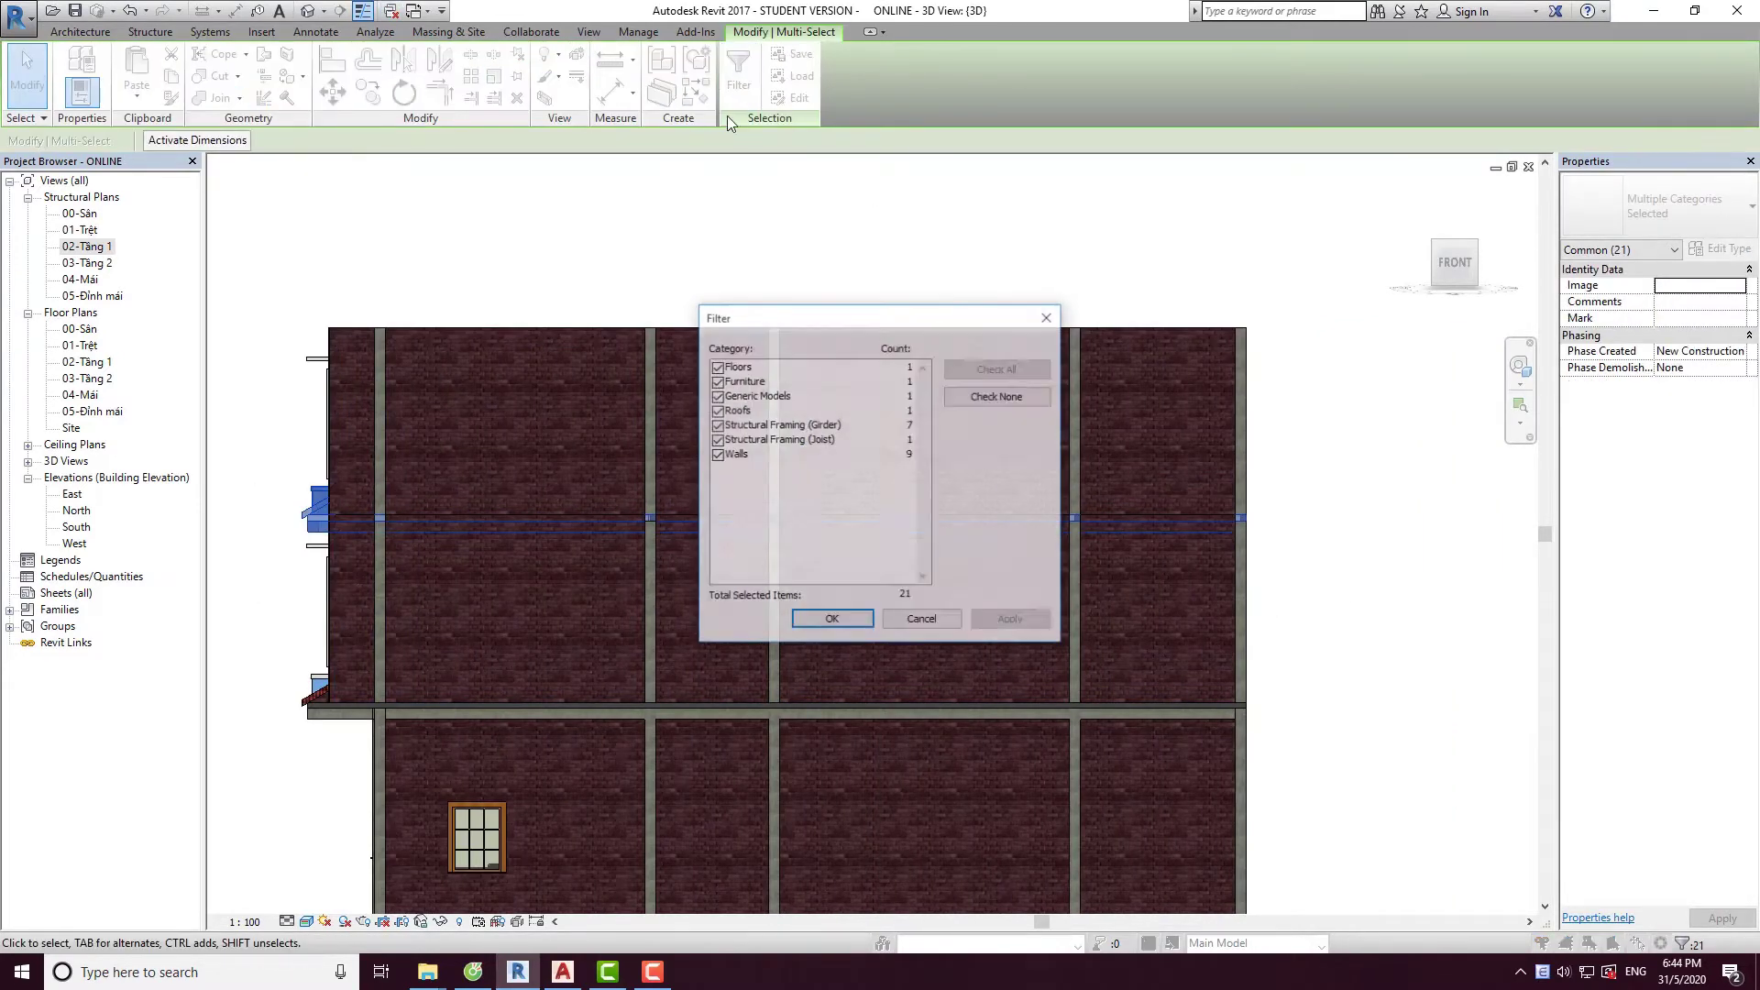
{"action": "left_click", "coordinate": [988, 396]}
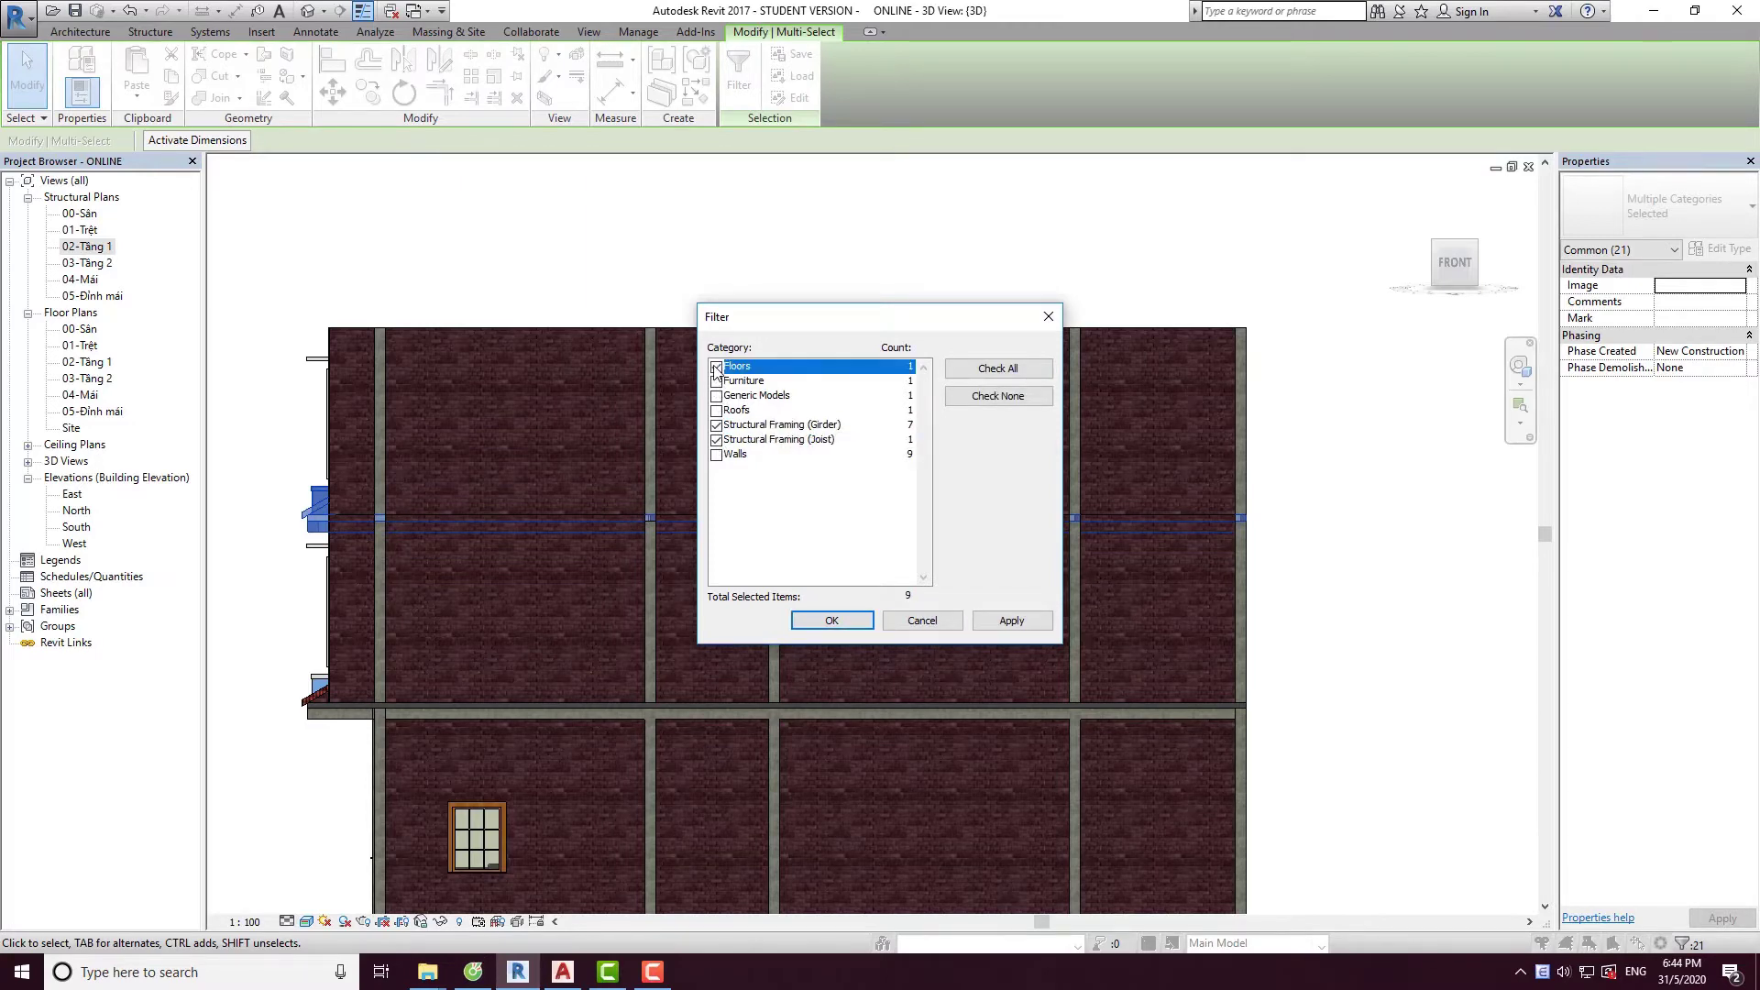
{"action": "left_click", "coordinate": [810, 620]}
Paste the floor slab and beams aligned onto level 04-Mái, then orbit to an isometric view.
{"action": "left_click", "coordinate": [134, 101]}
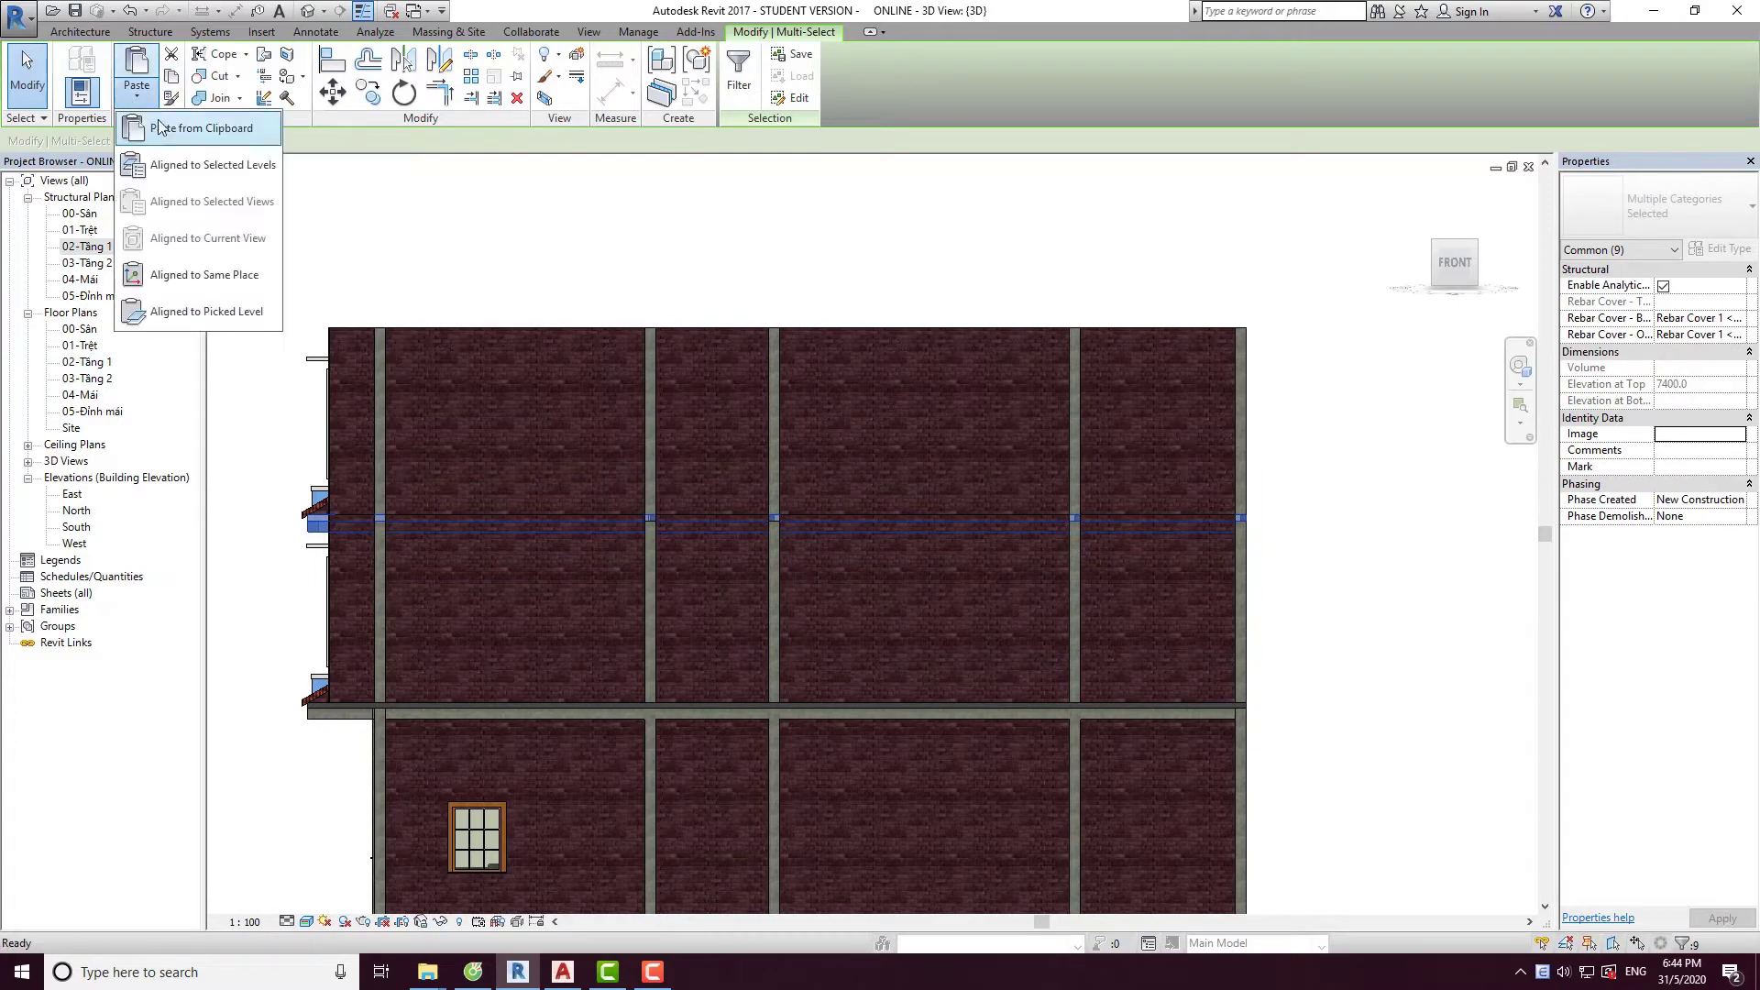
{"action": "left_click", "coordinate": [202, 167]}
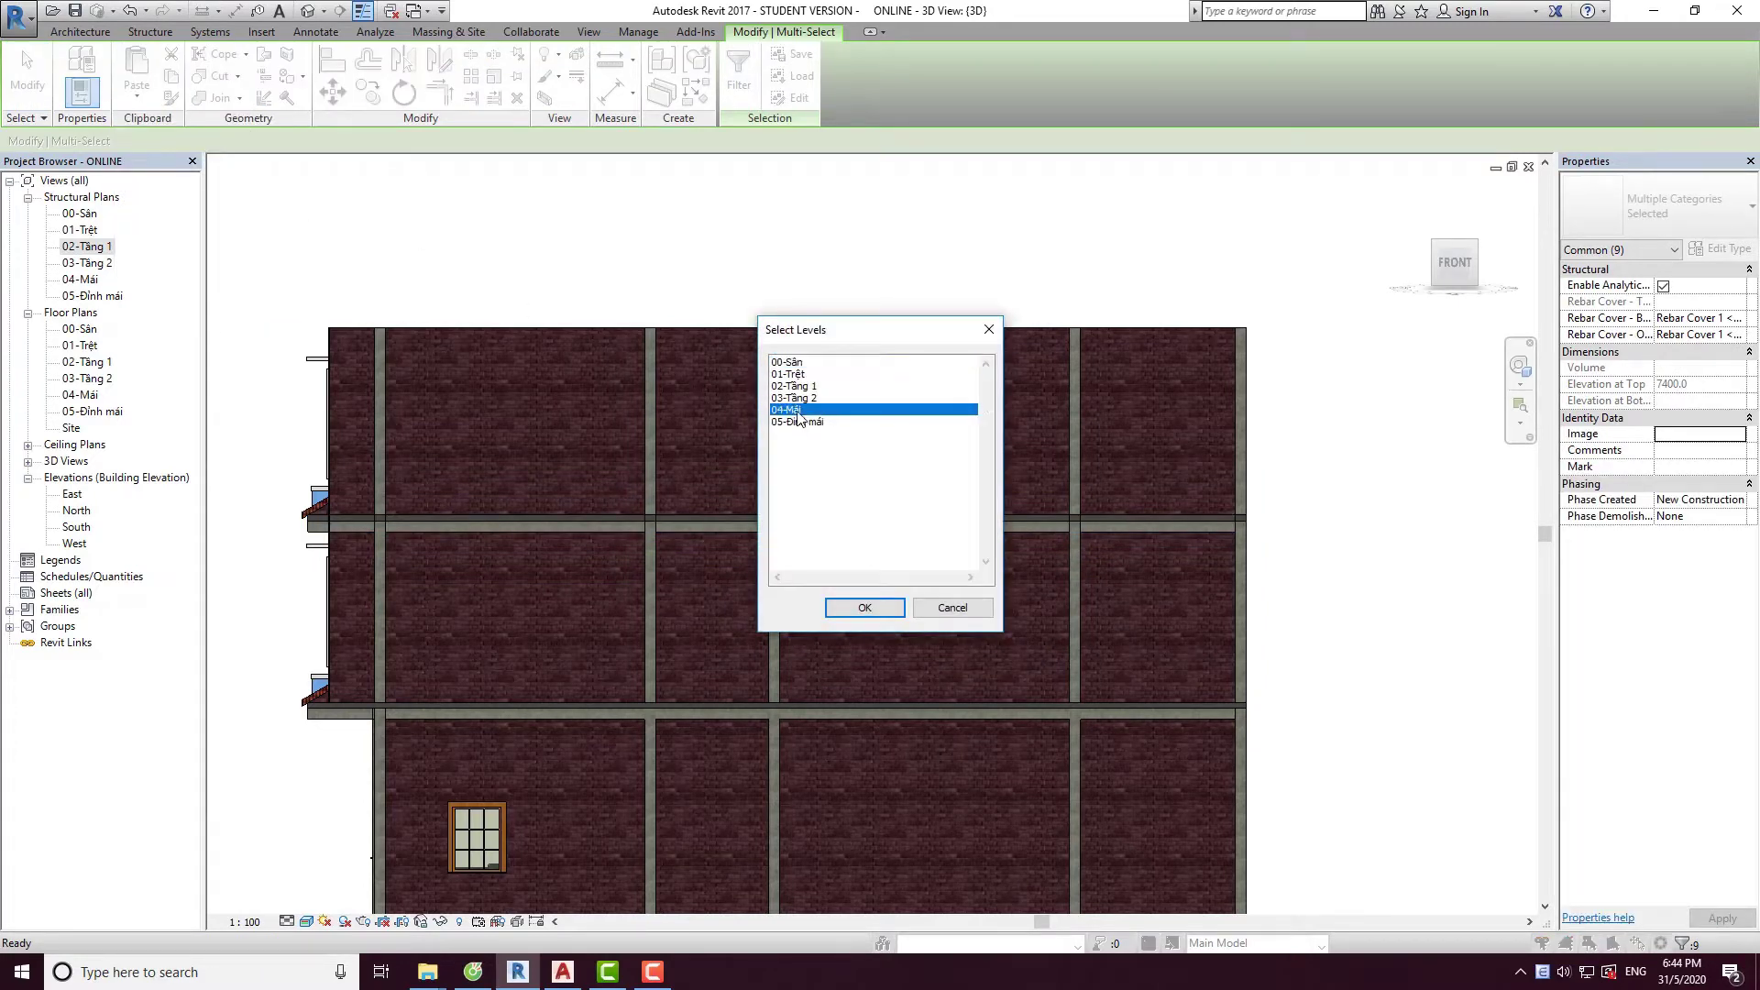
{"action": "double_click", "coordinate": [798, 414]}
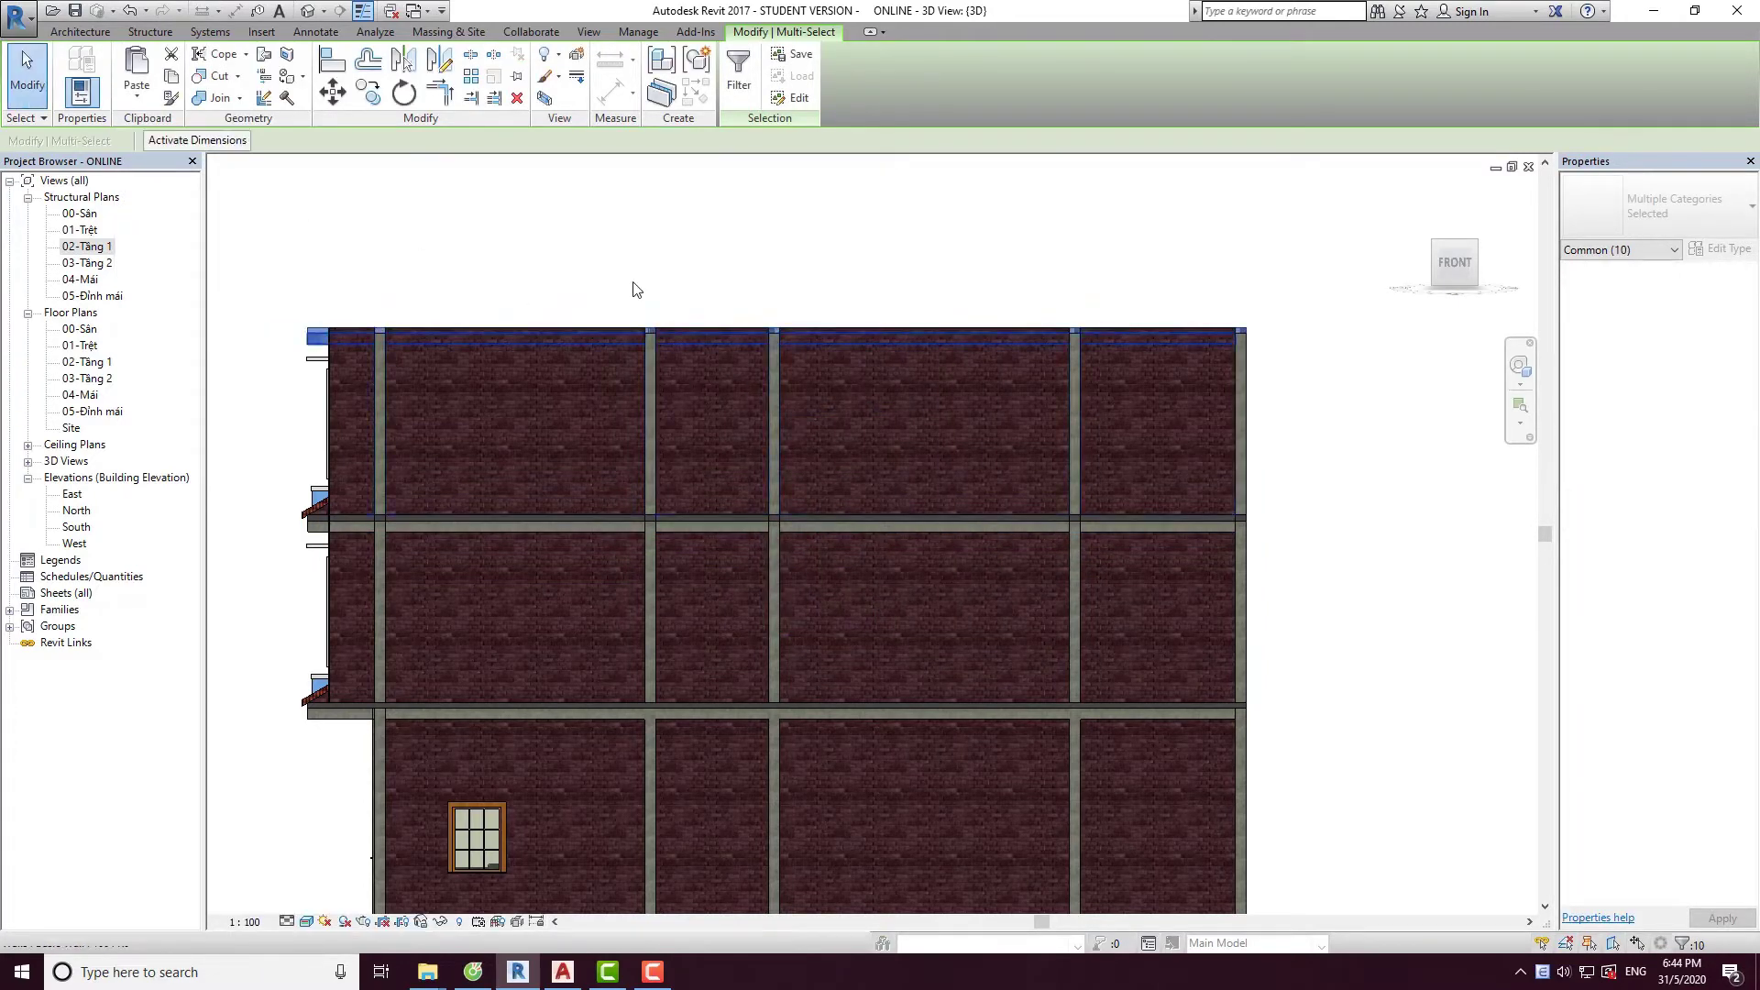
{"action": "left_click", "coordinate": [590, 248]}
{"action": "middle_click_drag", "start_coordinate": [589, 248], "coordinate": [751, 570], "text": "shift"}
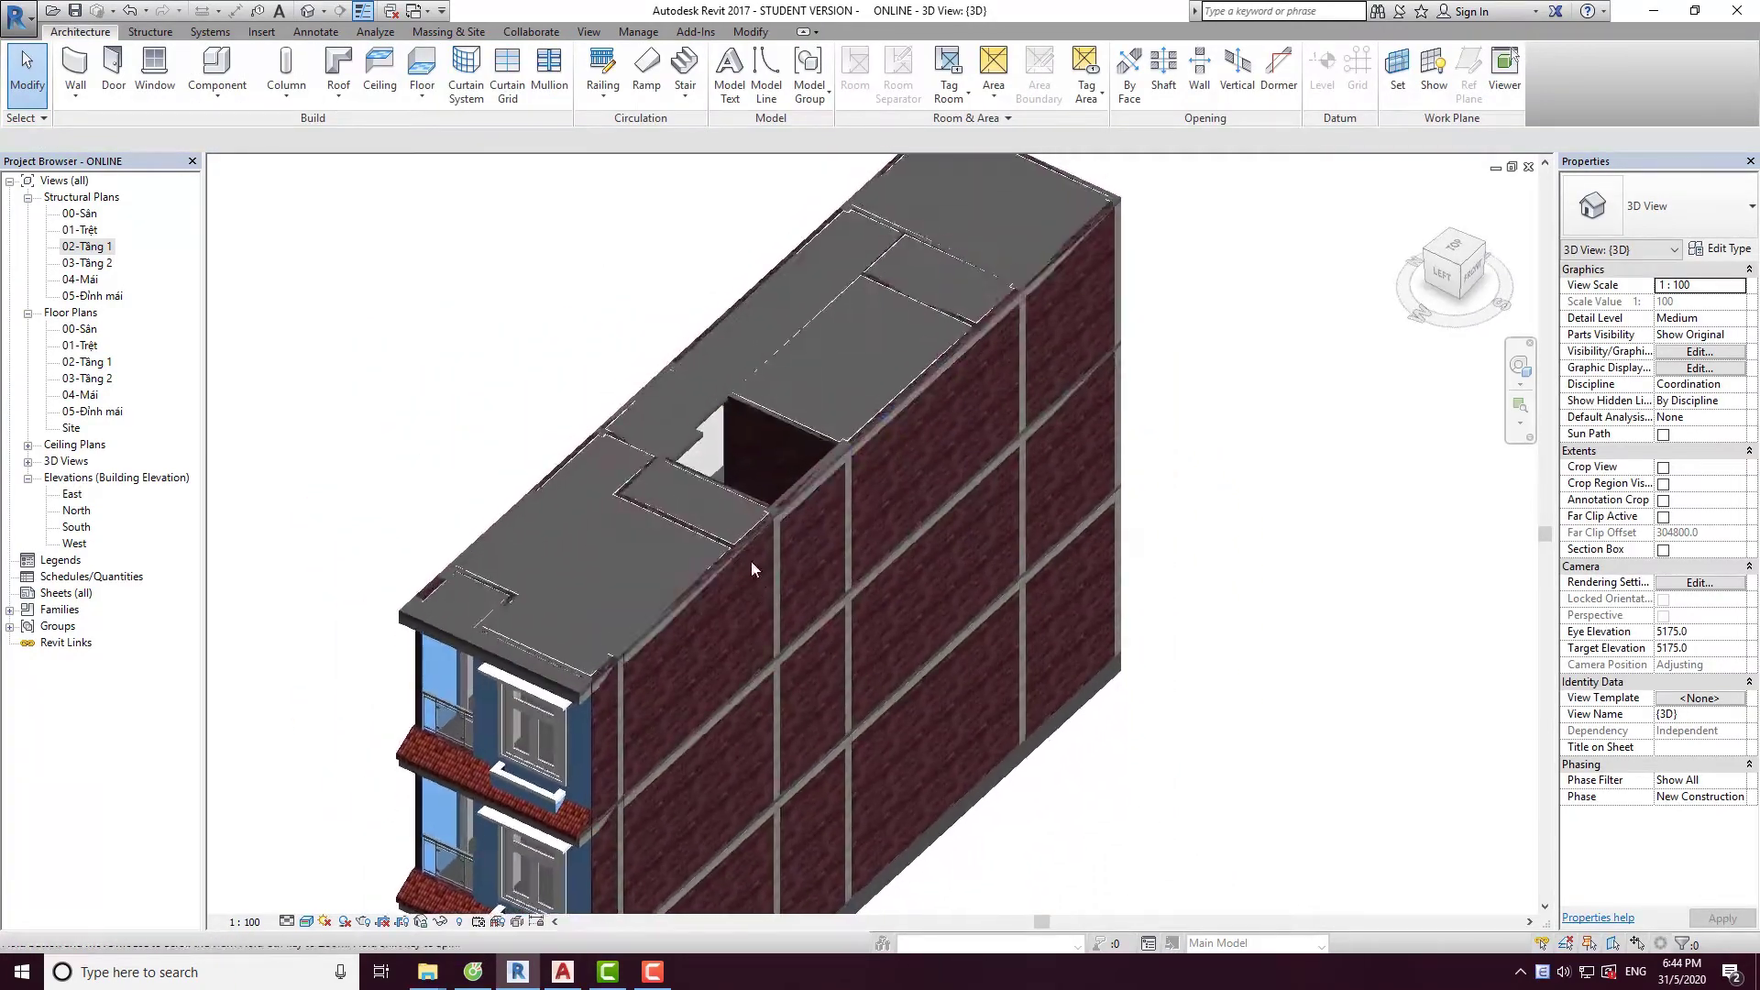
Re-edit the 04-Mái slab outline to close over the stairwell gap, leaving walls unattached.
{"action": "left_click", "coordinate": [851, 361]}
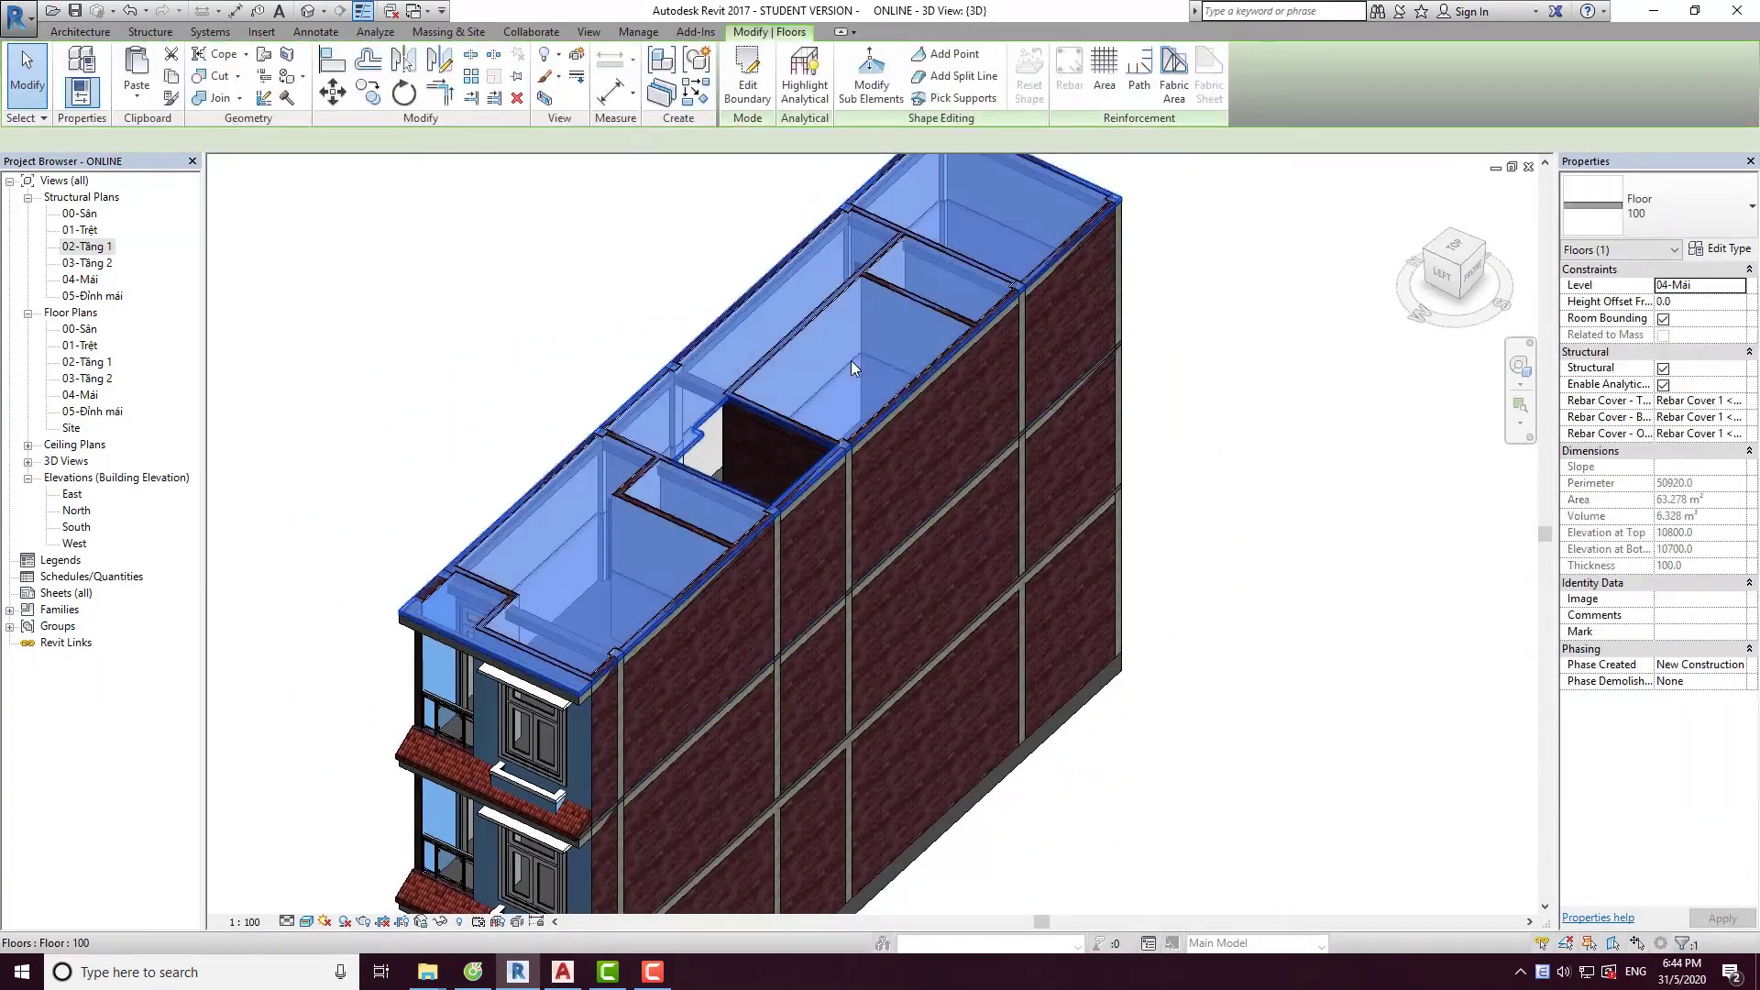
{"action": "left_click", "coordinate": [749, 73]}
{"action": "mouse_move", "coordinate": [571, 276]}
{"action": "left_mouse_down"}
{"action": "mouse_move", "coordinate": [906, 580]}
{"action": "mouse_move", "coordinate": [927, 576]}
{"action": "left_mouse_up"}
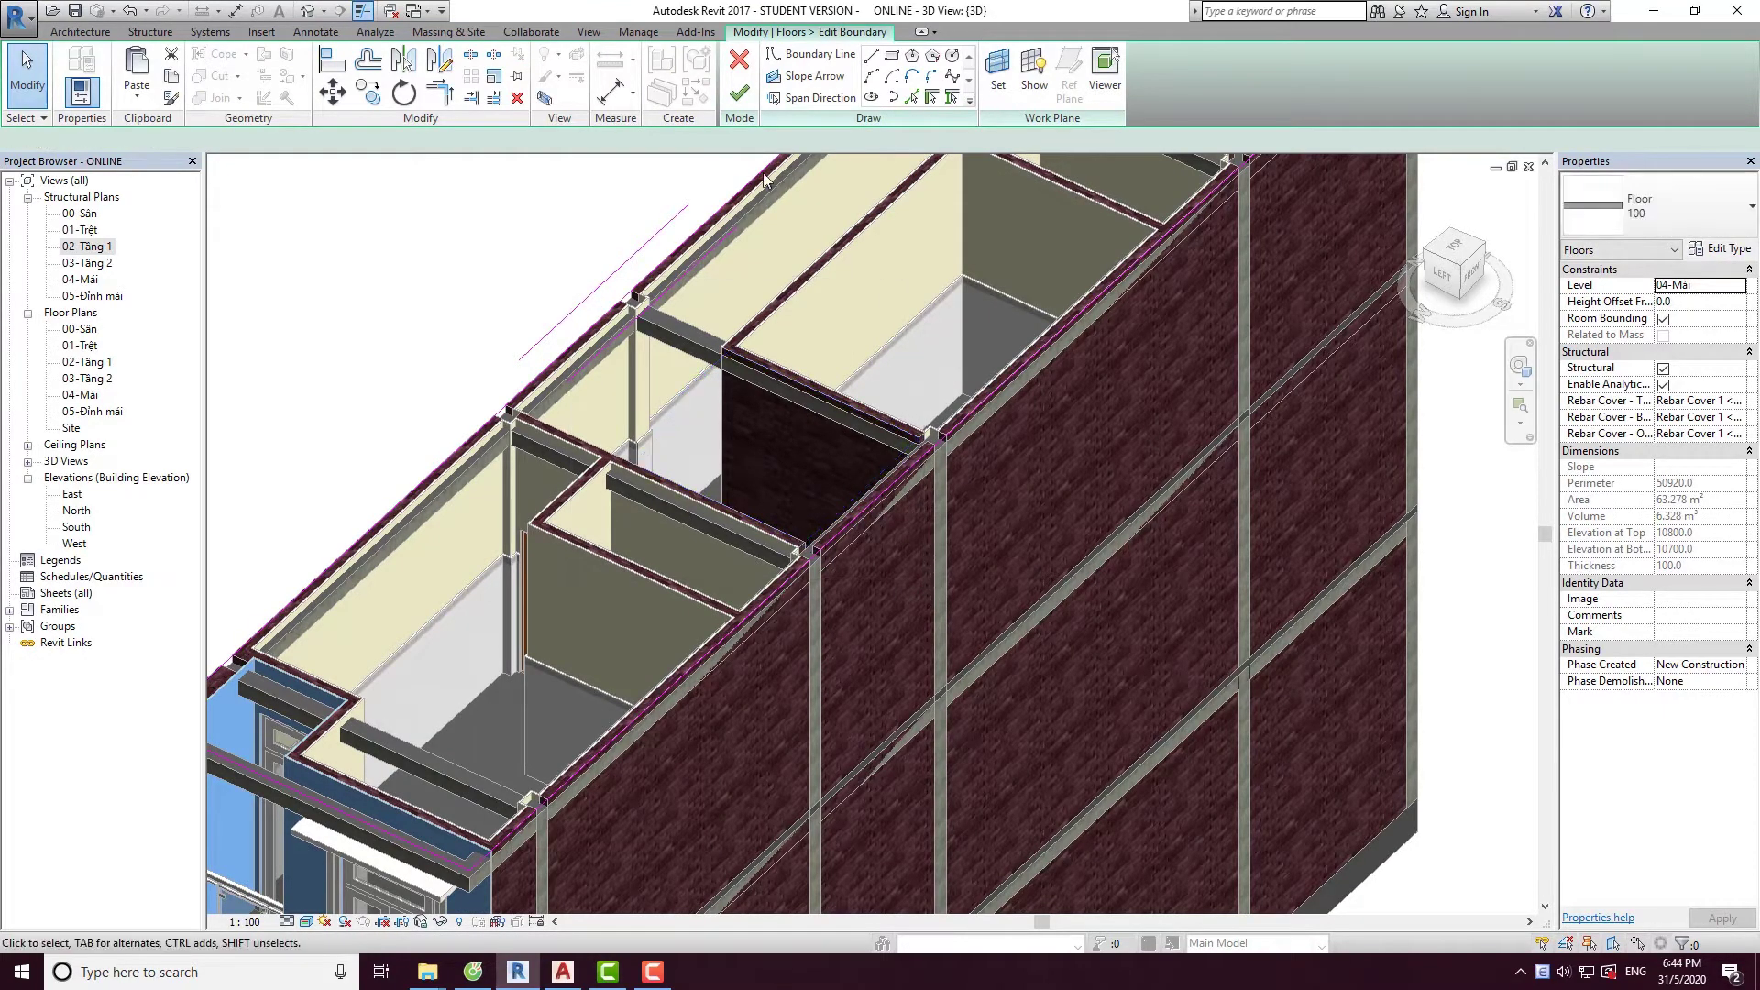
{"action": "left_click", "coordinate": [741, 91]}
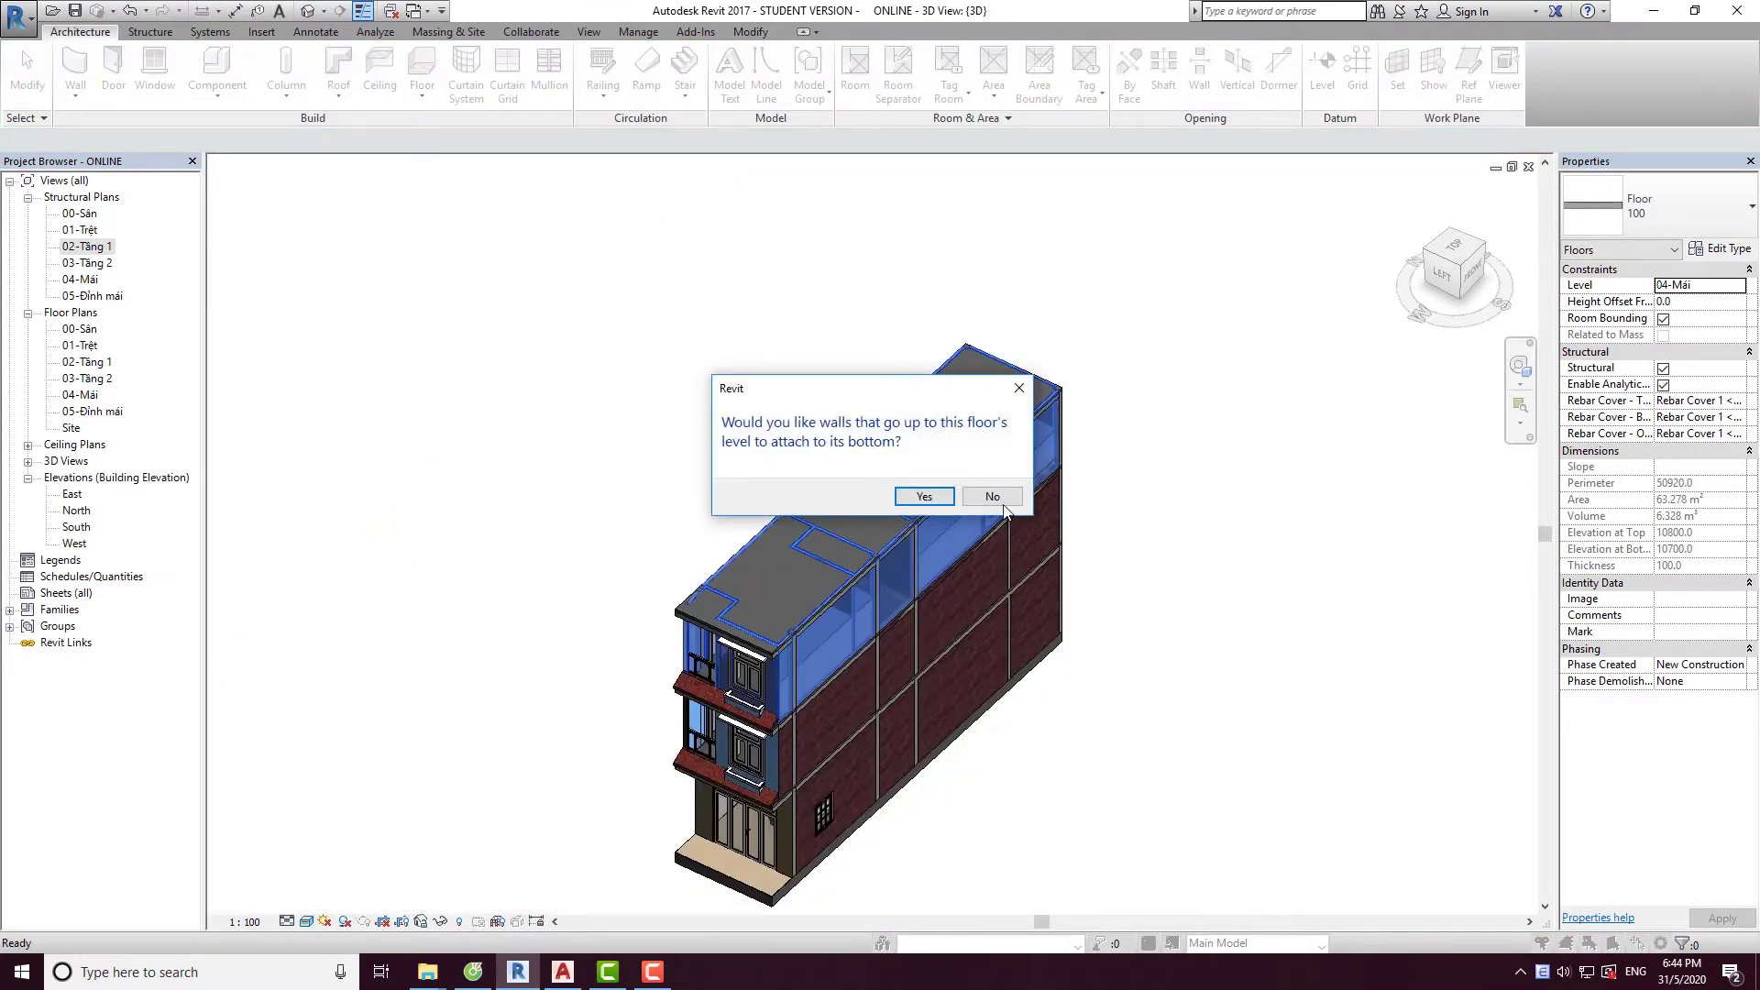
{"action": "left_click", "coordinate": [1003, 502]}
{"action": "scroll", "coordinate": [800, 501], "scroll_direction": "up", "scroll_amount": 5}
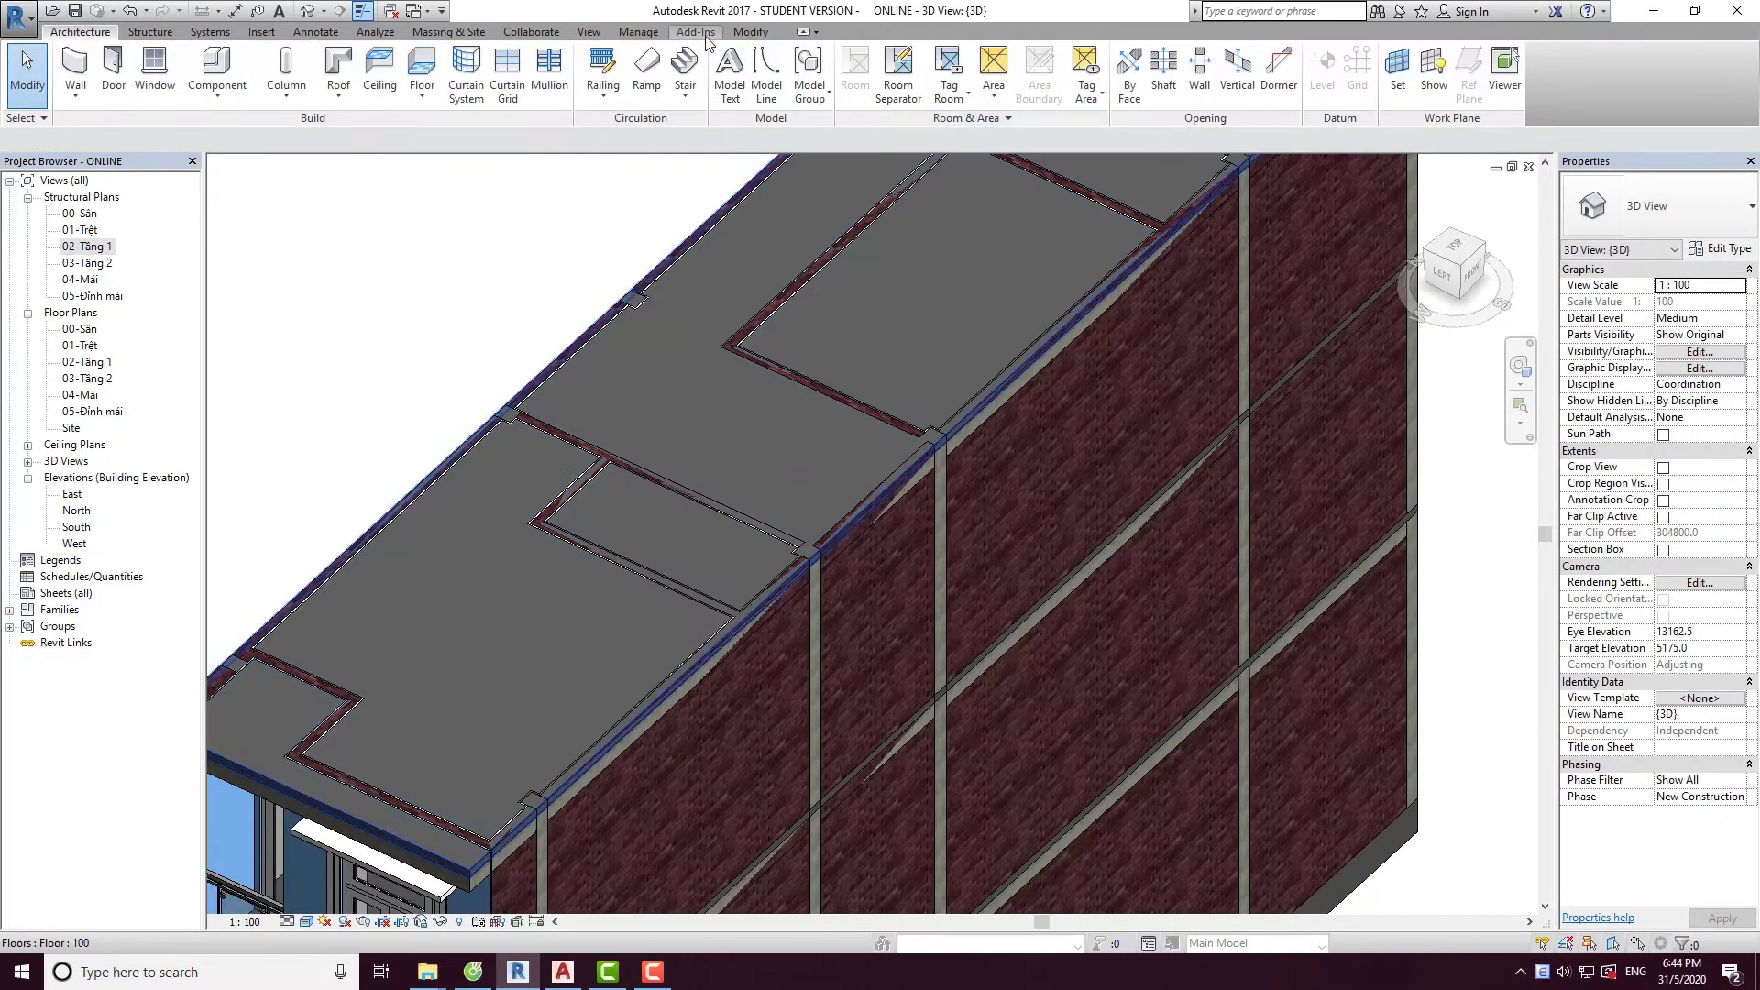
Start Join Geometry and join the roof slab with the first wall and beam.
{"action": "left_click", "coordinate": [752, 33]}
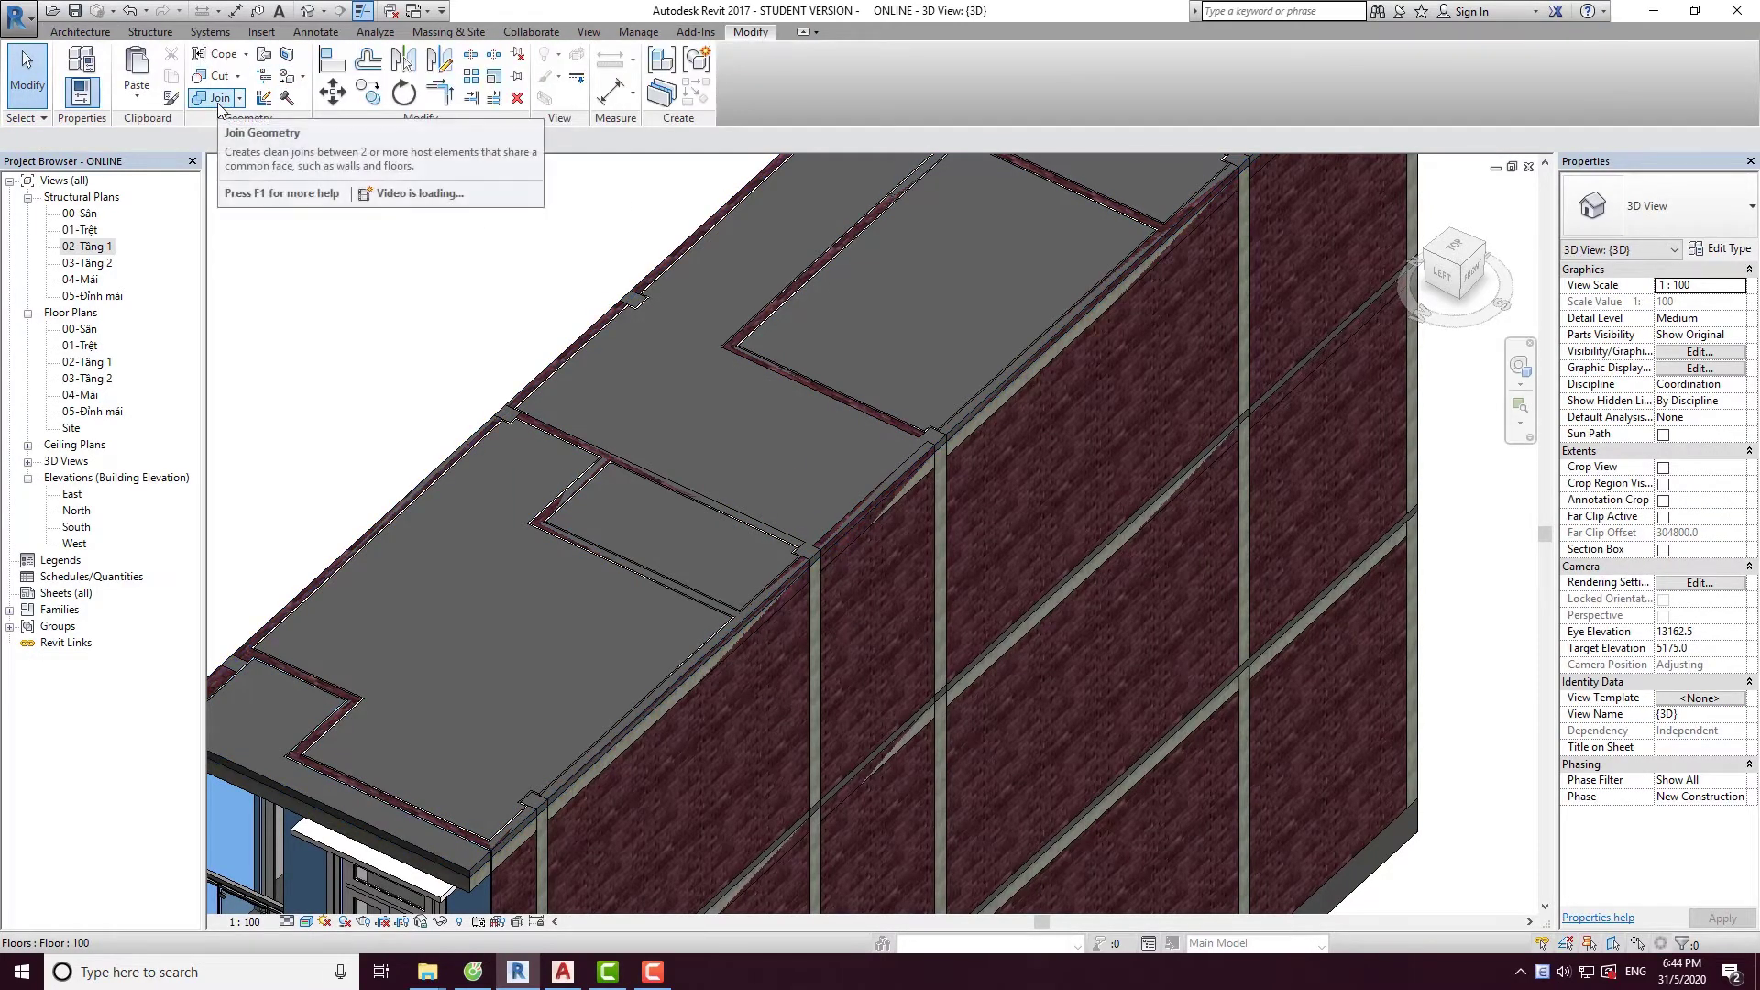
{"action": "left_click", "coordinate": [219, 104]}
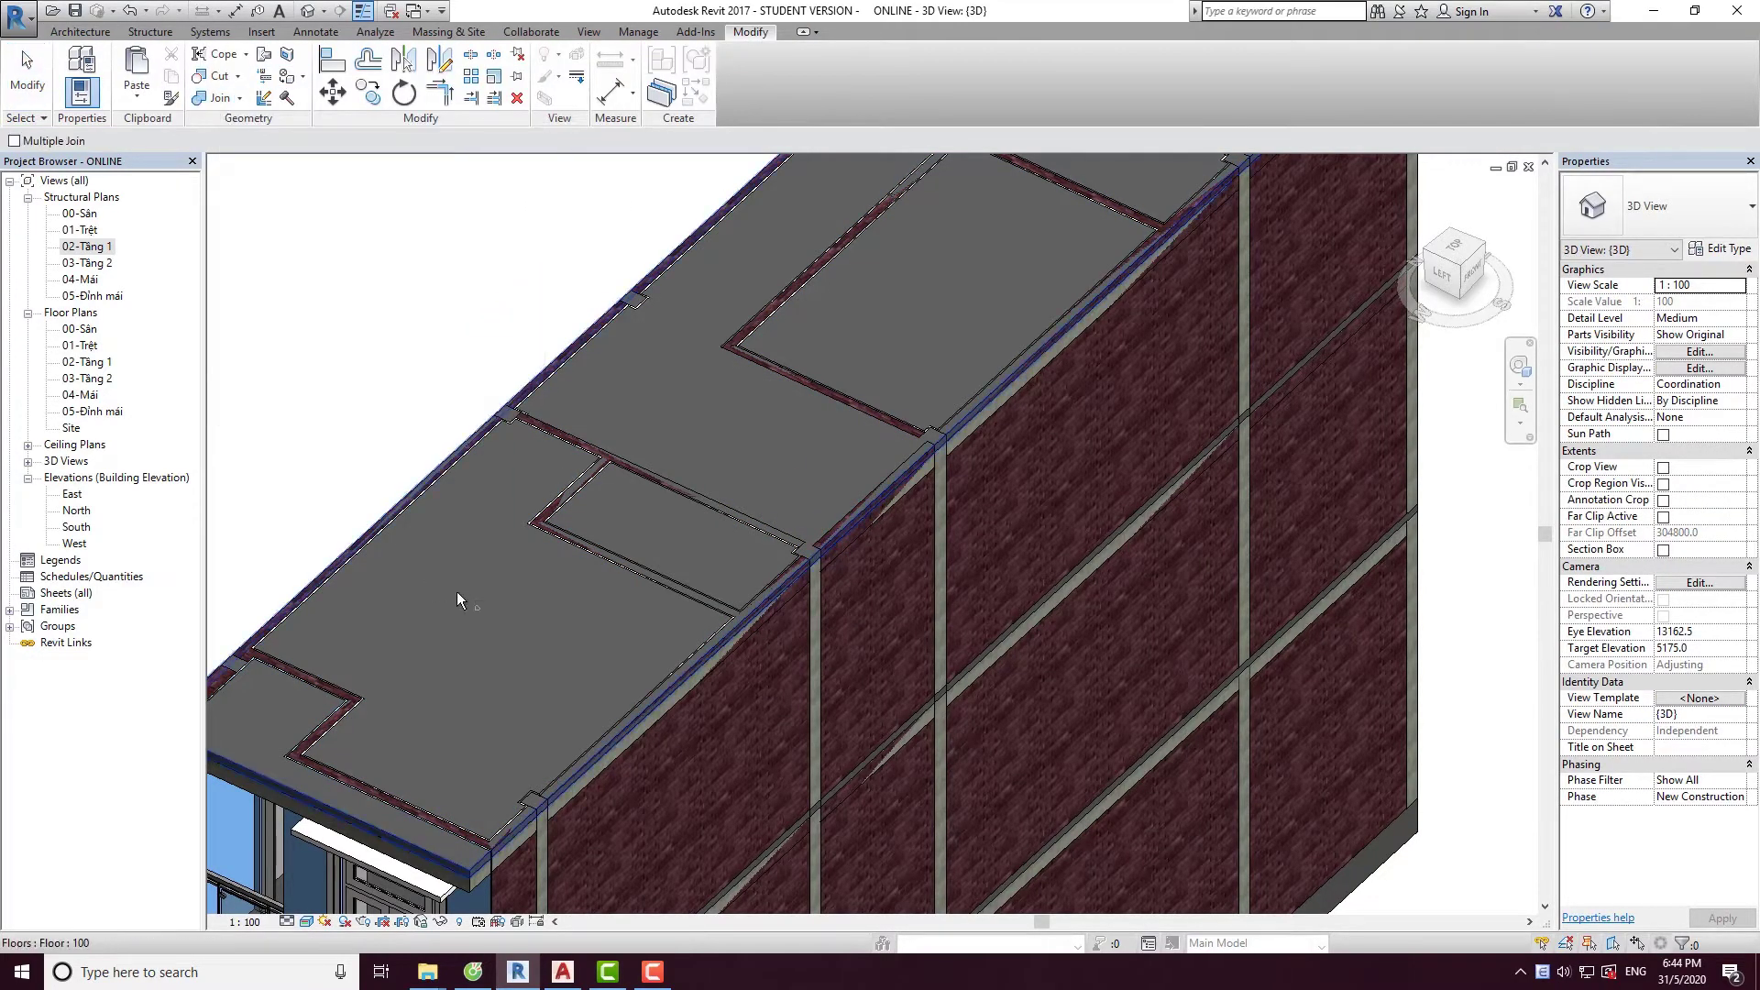
{"action": "scroll", "coordinate": [541, 555], "scroll_direction": "up", "scroll_amount": 2}
{"action": "left_click", "coordinate": [503, 566]}
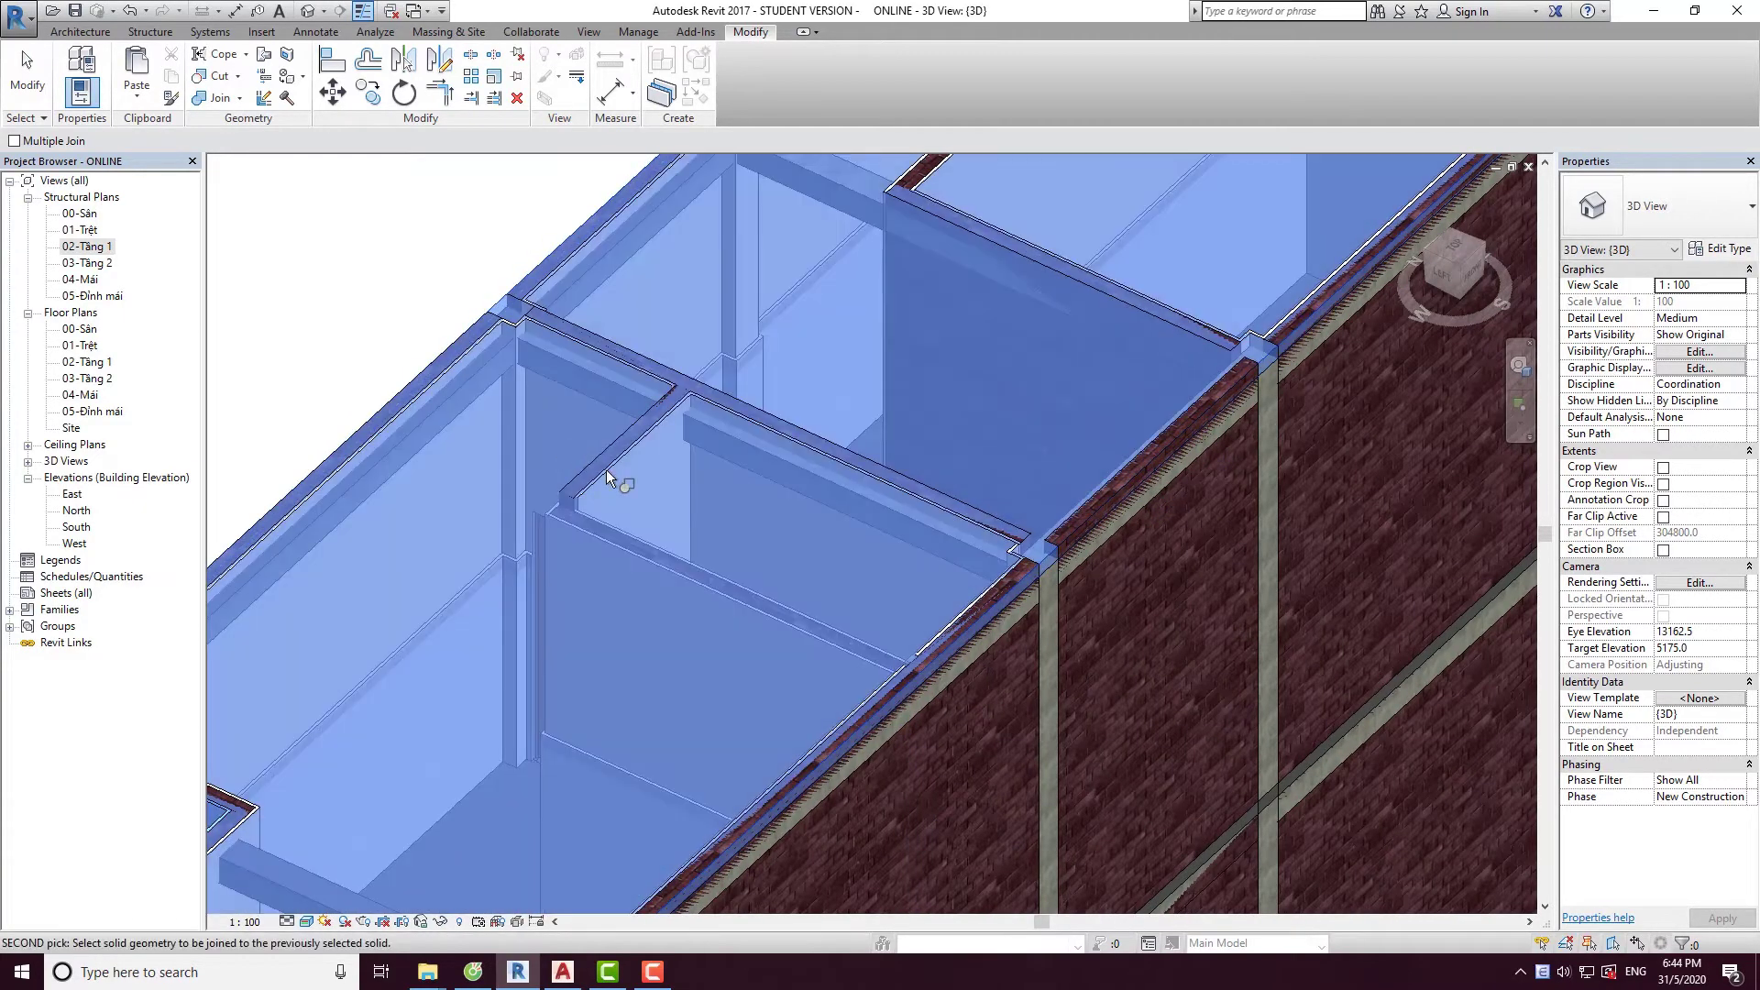
{"action": "left_click", "coordinate": [588, 475]}
{"action": "scroll", "coordinate": [583, 536], "scroll_direction": "down", "scroll_amount": 3}
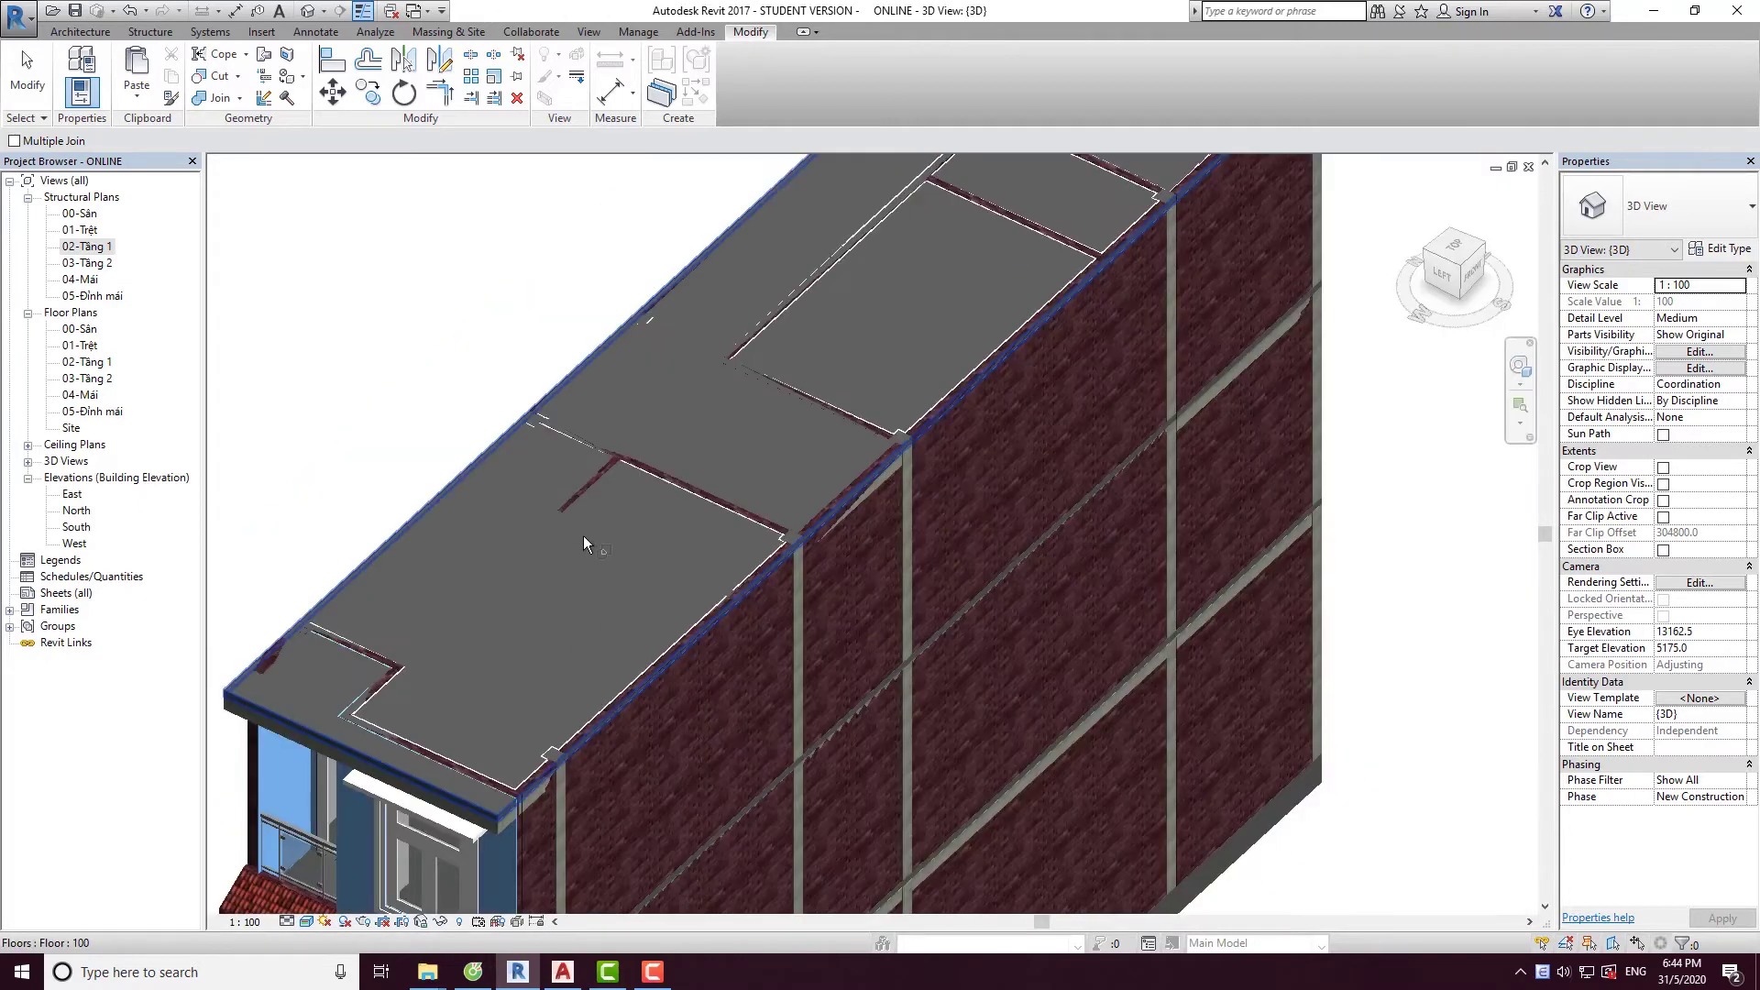
{"action": "scroll", "coordinate": [526, 434], "scroll_direction": "up", "scroll_amount": 3}
{"action": "left_click", "coordinate": [519, 436]}
{"action": "left_click", "coordinate": [488, 391]}
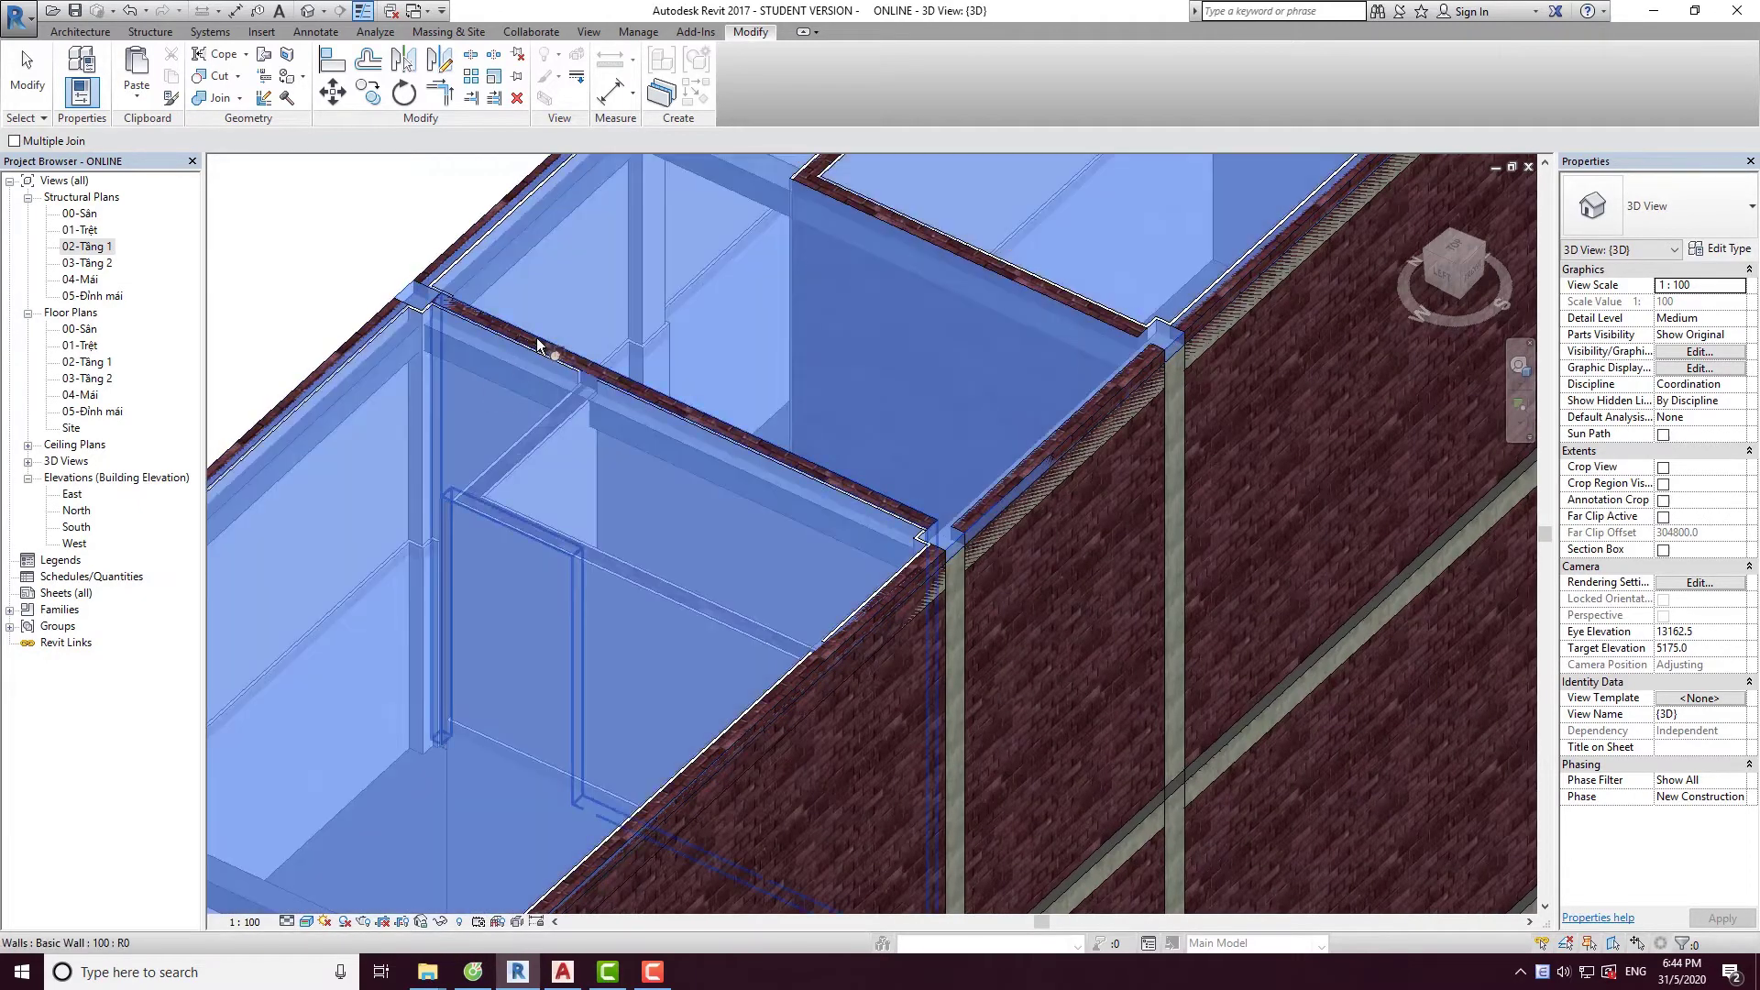
{"action": "left_click", "coordinate": [532, 358]}
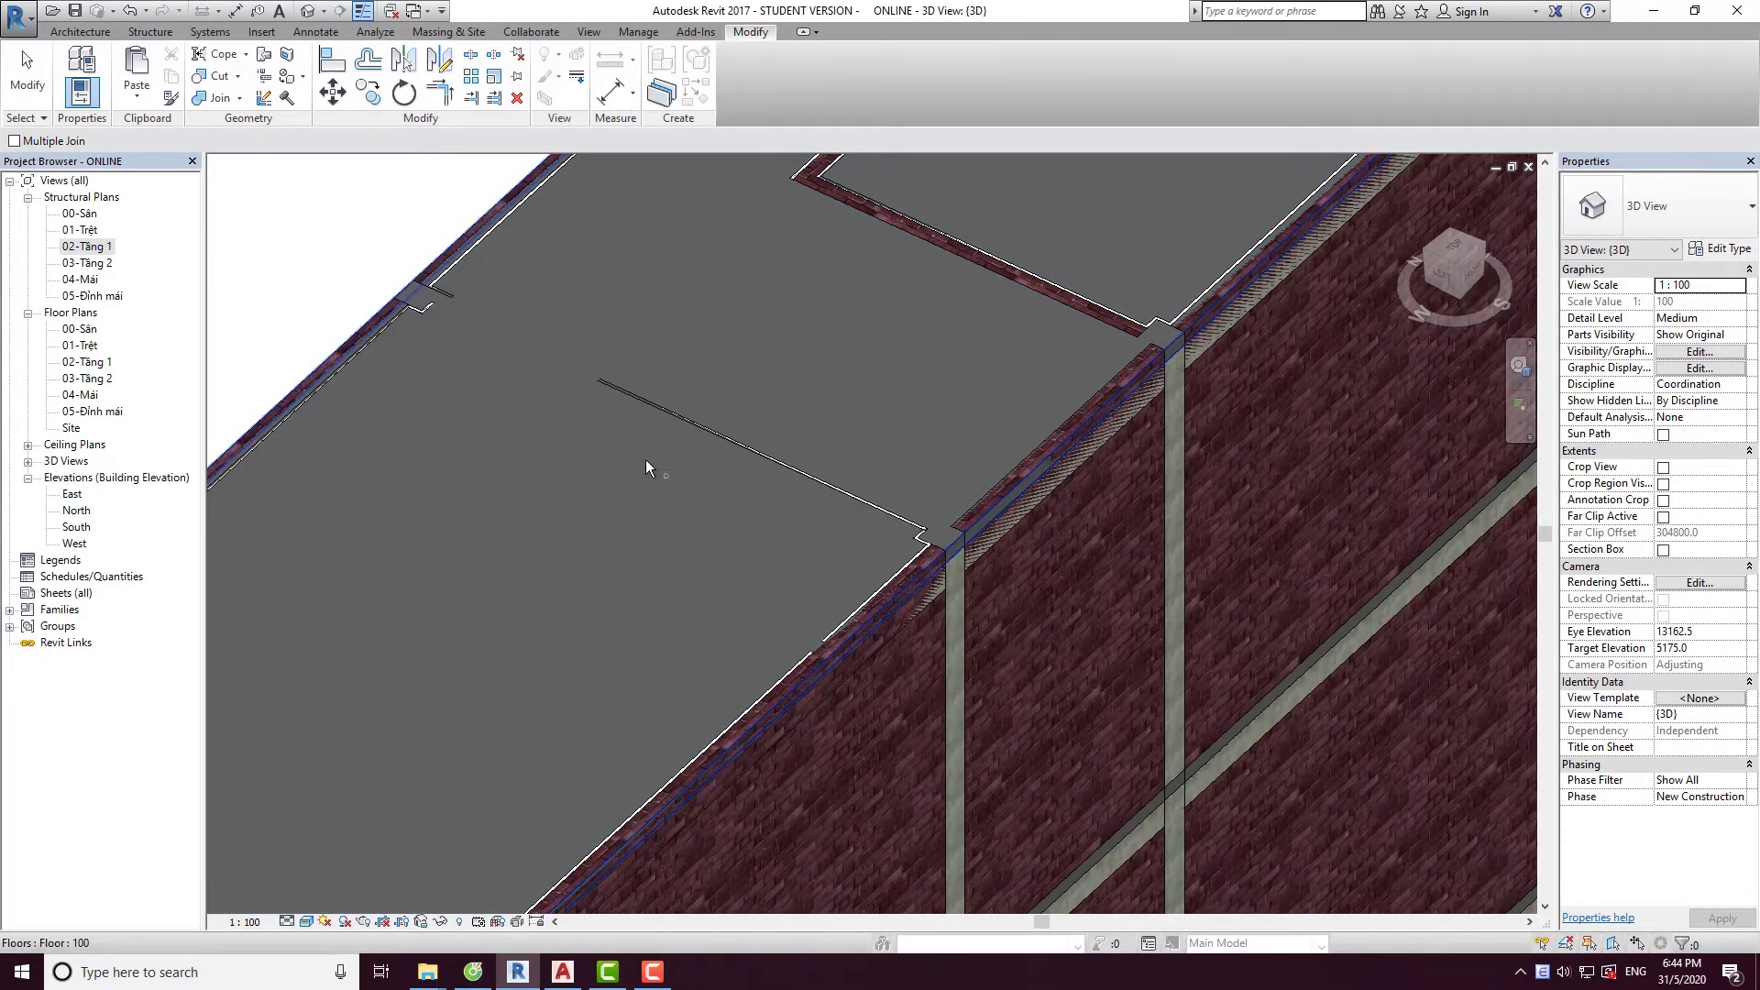
Join the roof slab with the remaining beams along its edge.
{"action": "left_click", "coordinate": [700, 427]}
{"action": "scroll", "coordinate": [706, 477], "scroll_direction": "up", "scroll_amount": 4}
{"action": "left_click", "coordinate": [710, 522]}
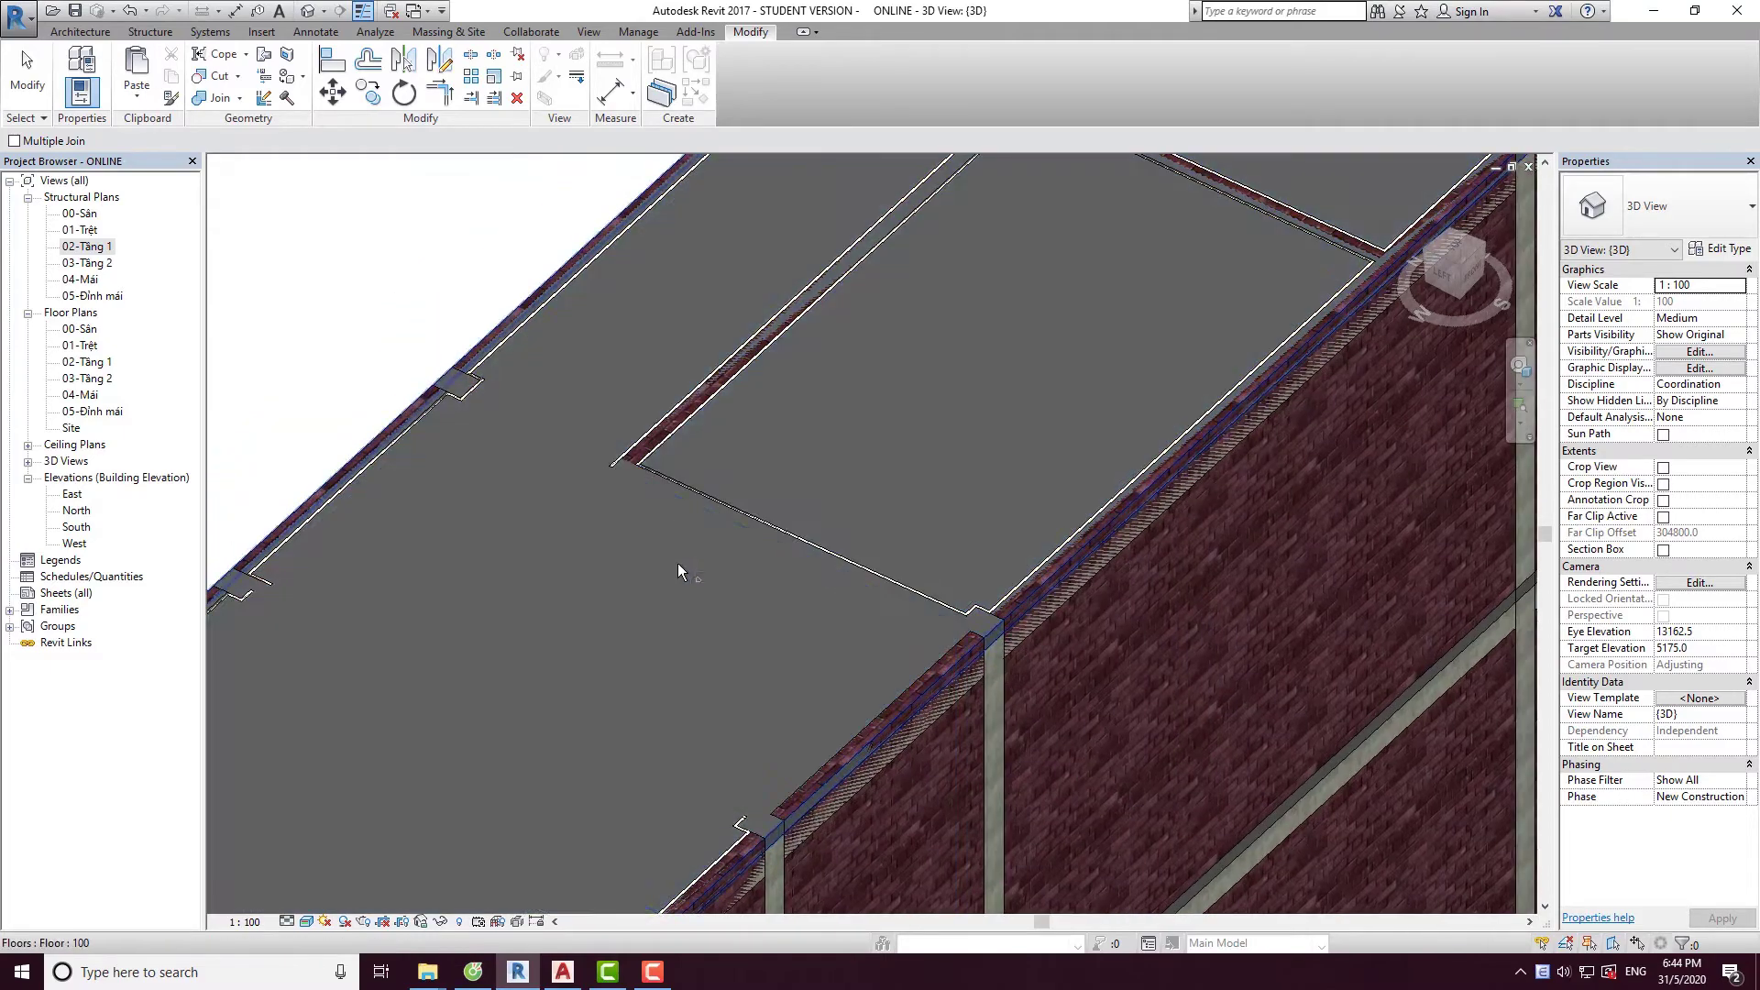
{"action": "left_click", "coordinate": [633, 495]}
{"action": "left_click", "coordinate": [632, 475]}
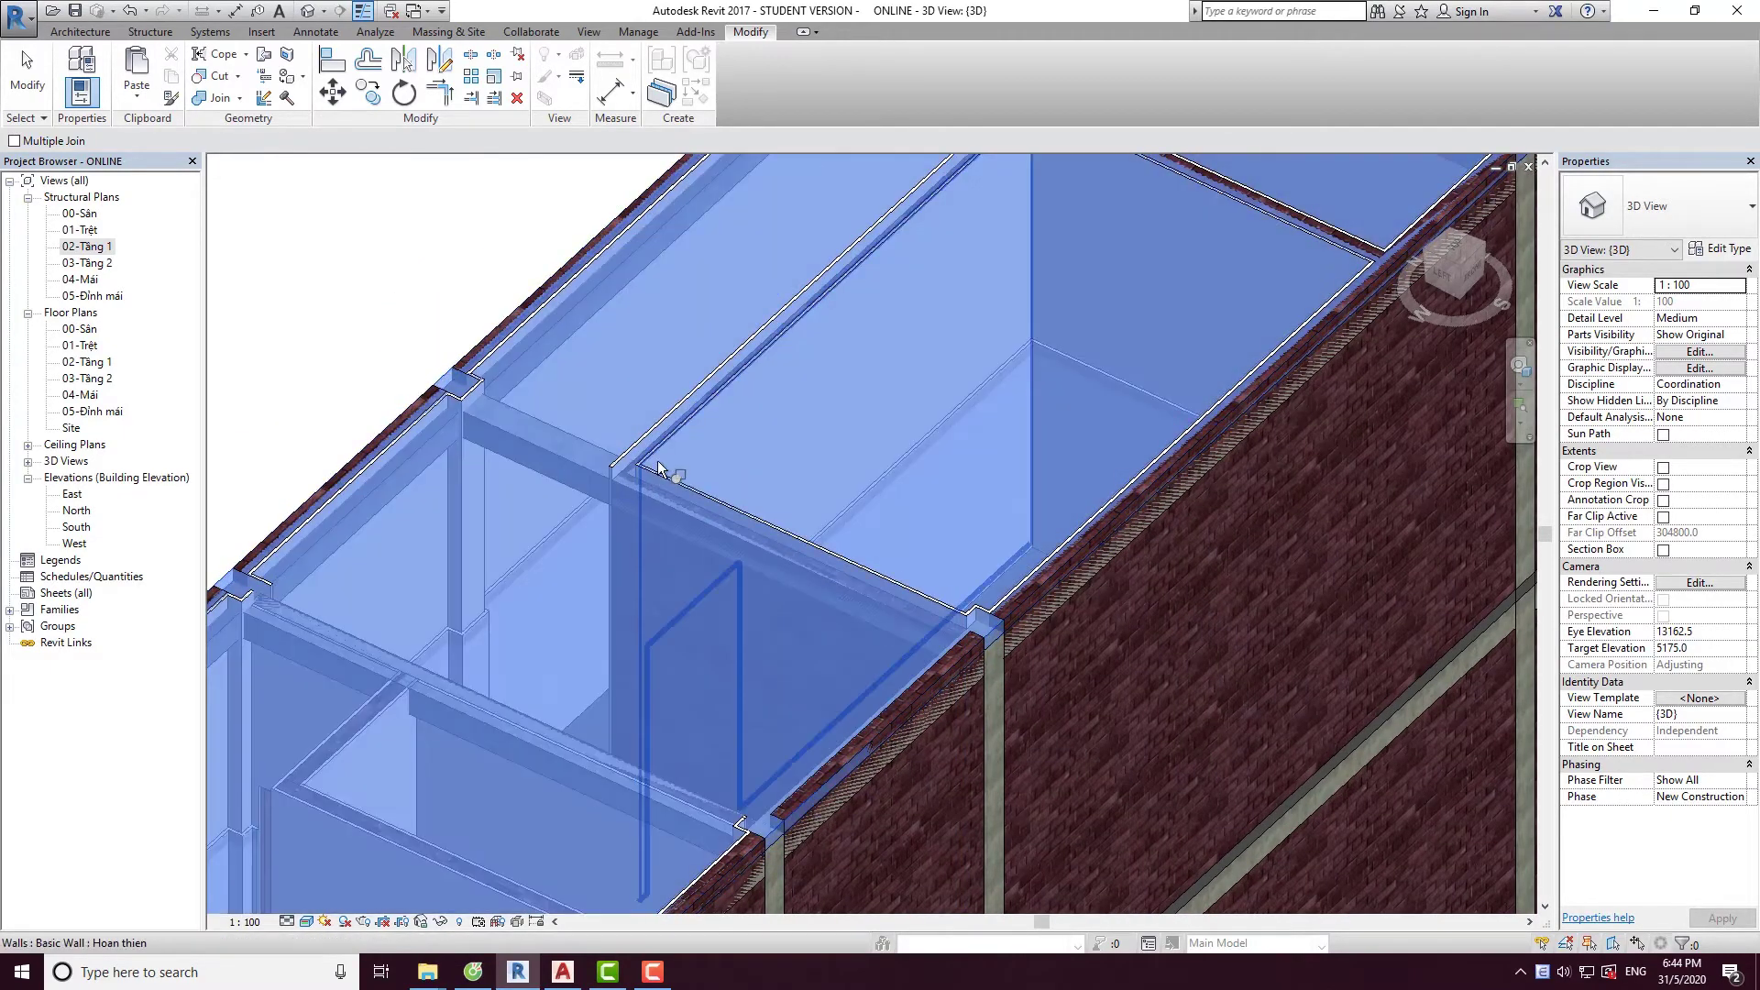
{"action": "left_click", "coordinate": [660, 456]}
{"action": "left_click", "coordinate": [674, 473]}
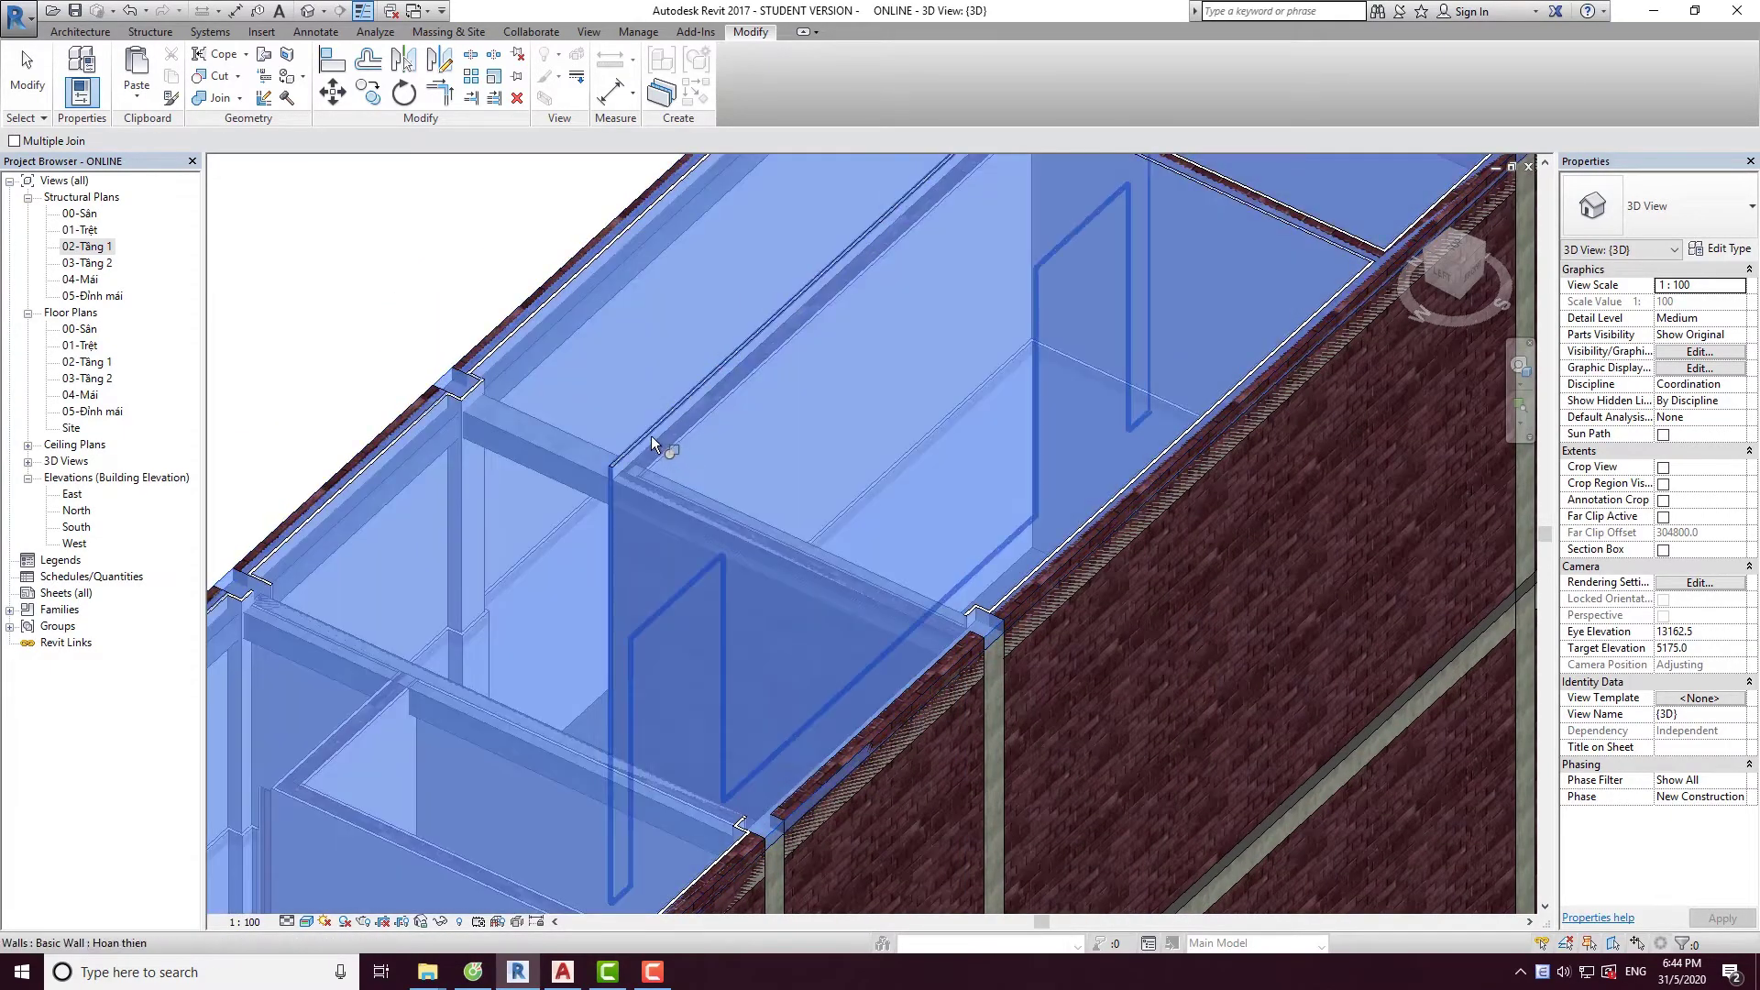
{"action": "left_click", "coordinate": [651, 433]}
{"action": "scroll", "coordinate": [470, 662], "scroll_direction": "down", "scroll_amount": 4}
{"action": "scroll", "coordinate": [470, 662], "scroll_direction": "up", "scroll_amount": 2}
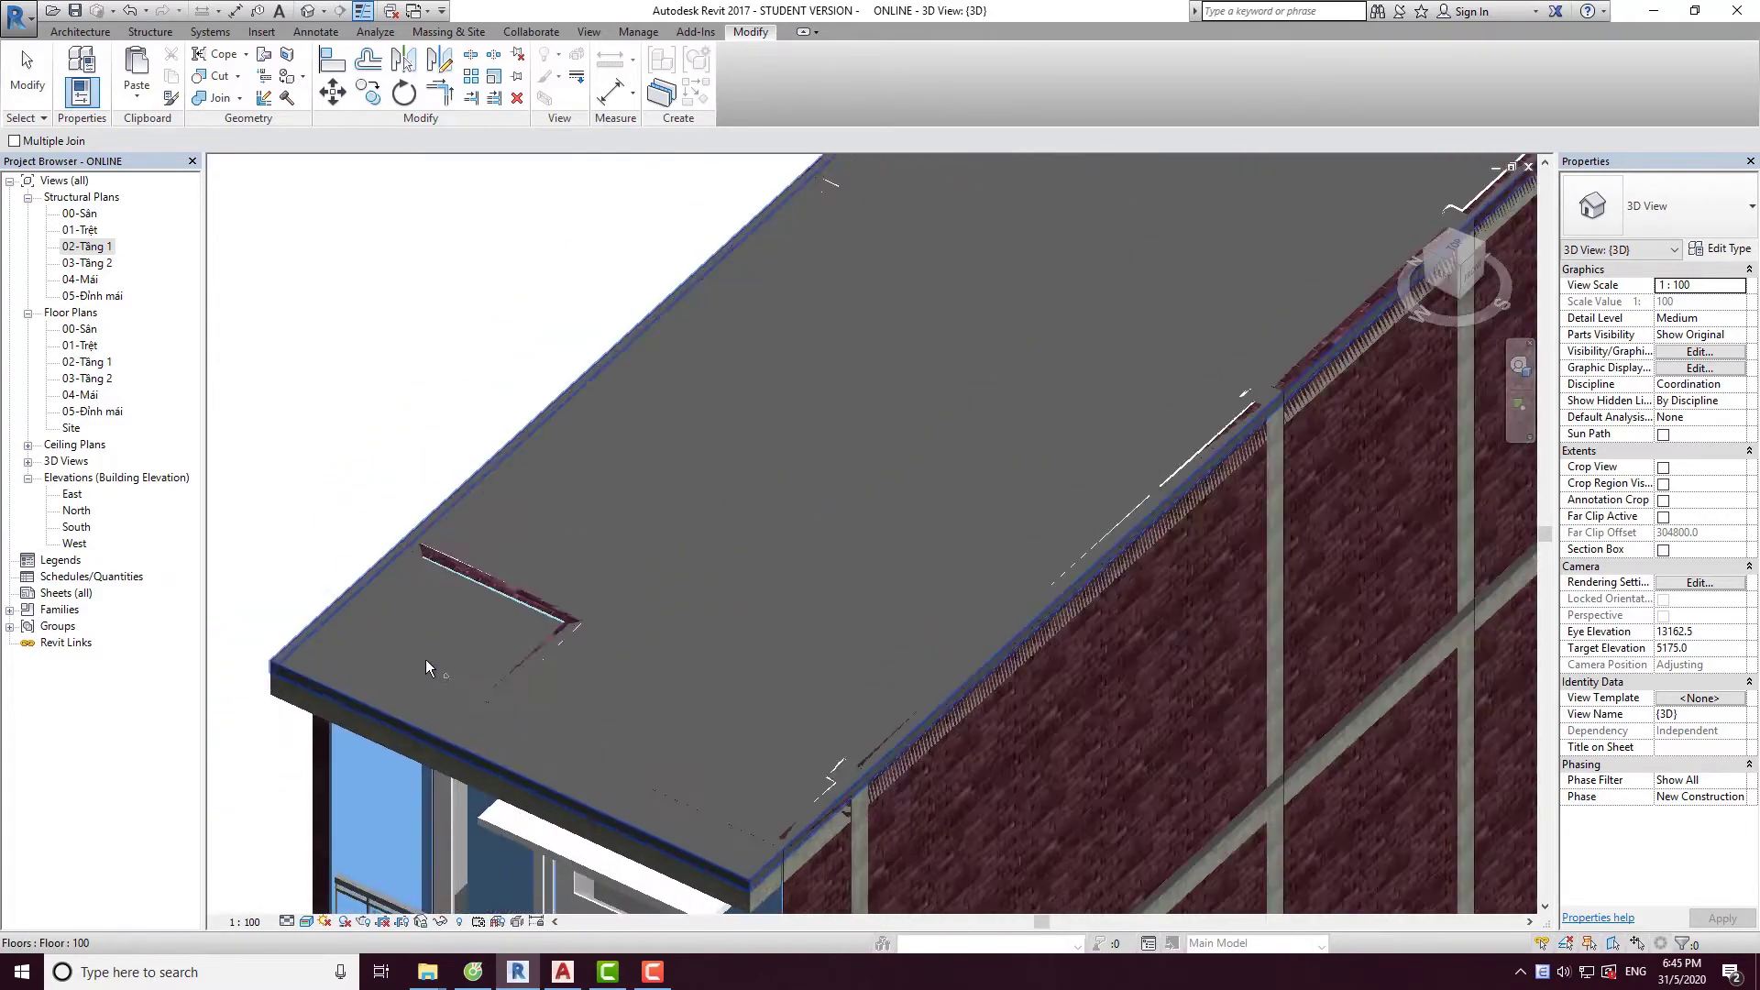
{"action": "scroll", "coordinate": [425, 658], "scroll_direction": "up", "scroll_amount": 2}
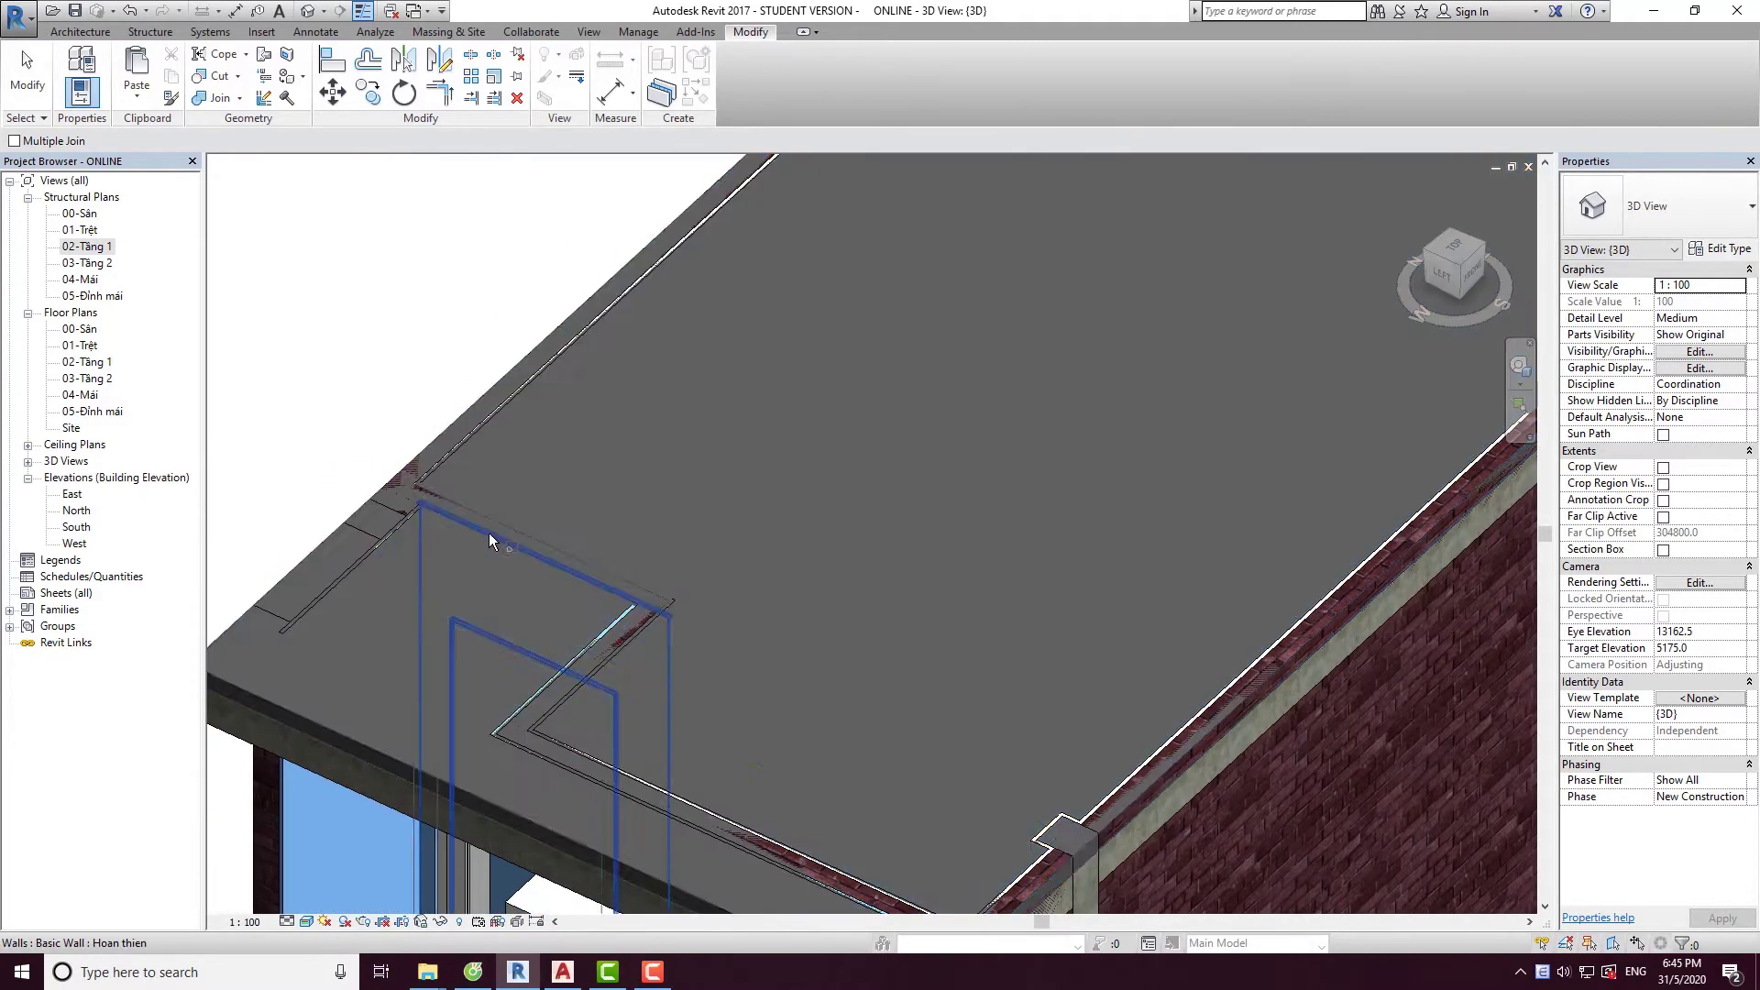
Join the exterior finish wall with the roof slab, dismissing the join warning.
{"action": "left_click", "coordinate": [503, 531]}
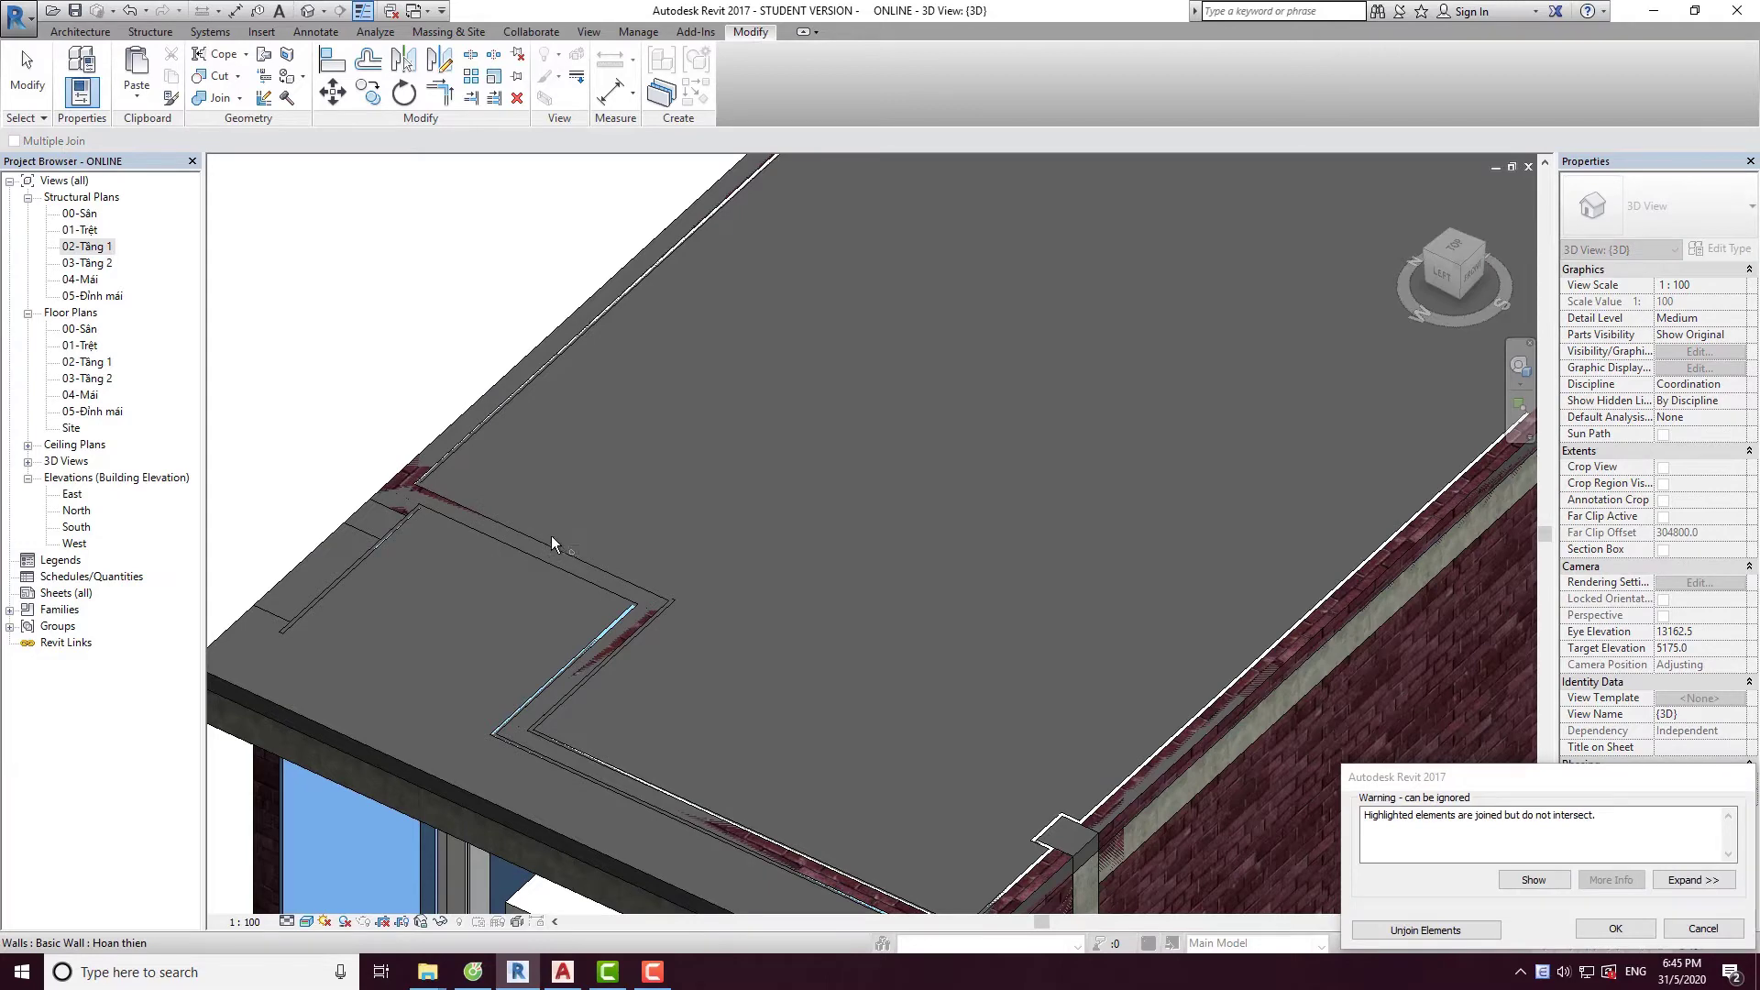
{"action": "left_click", "coordinate": [1674, 924]}
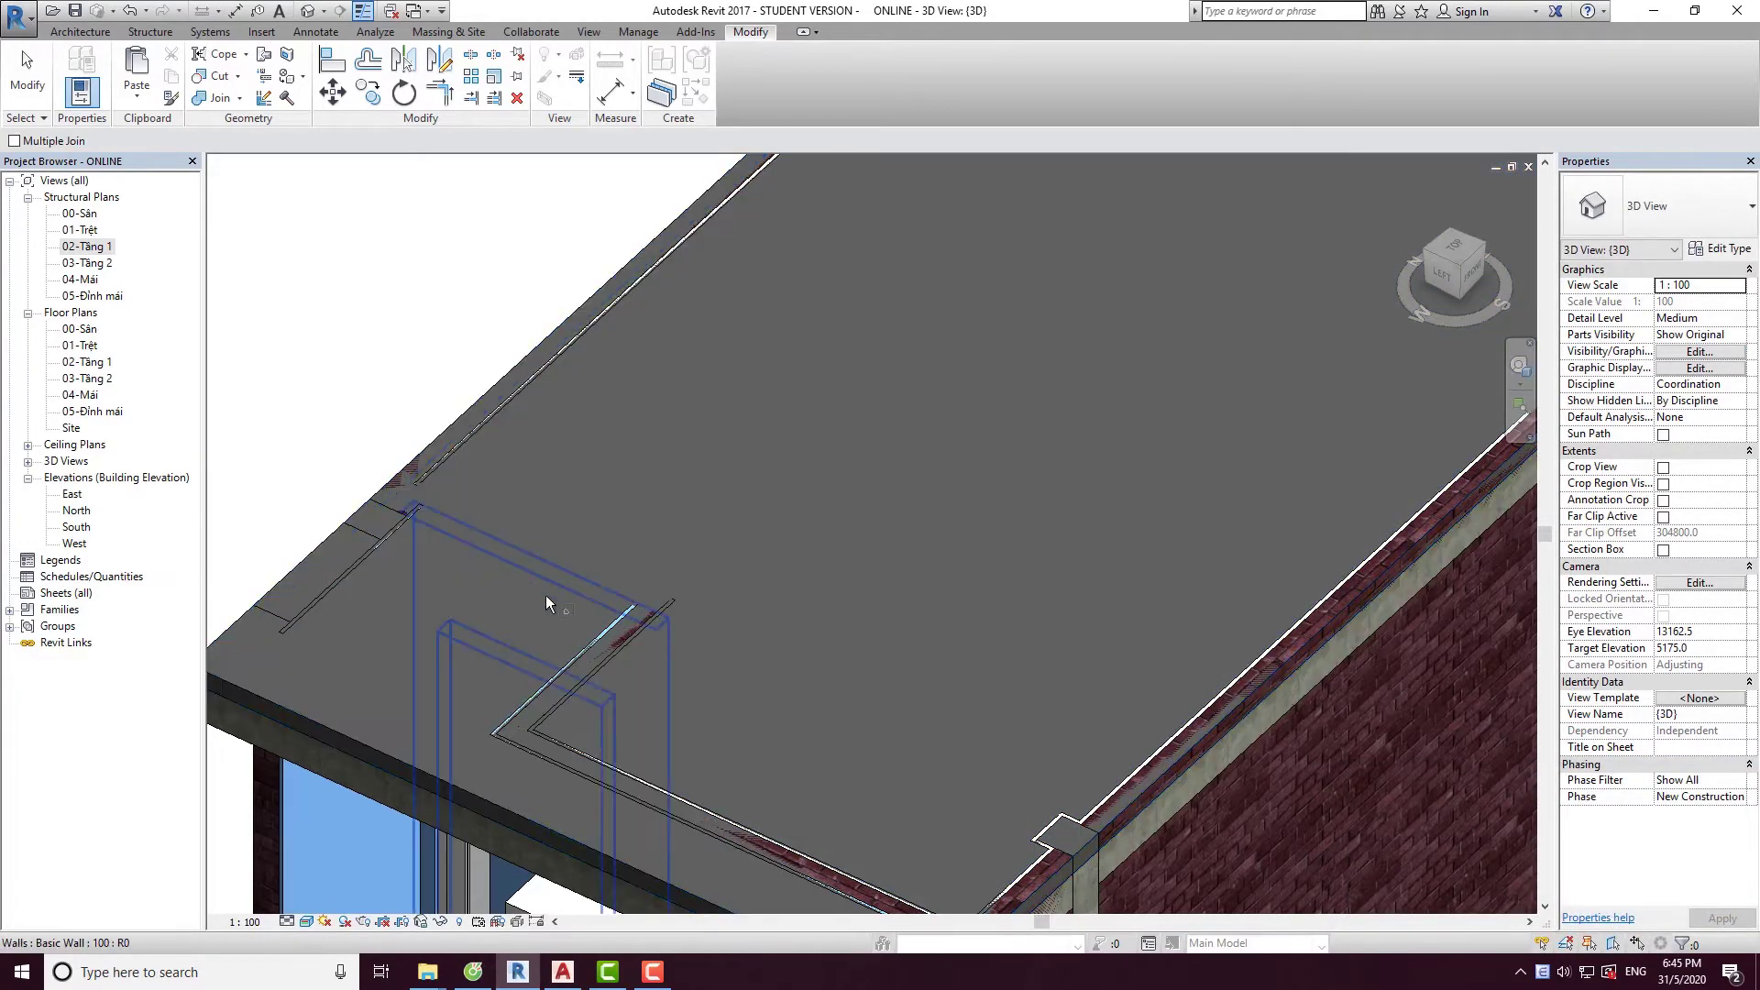
{"action": "left_click", "coordinate": [552, 632]}
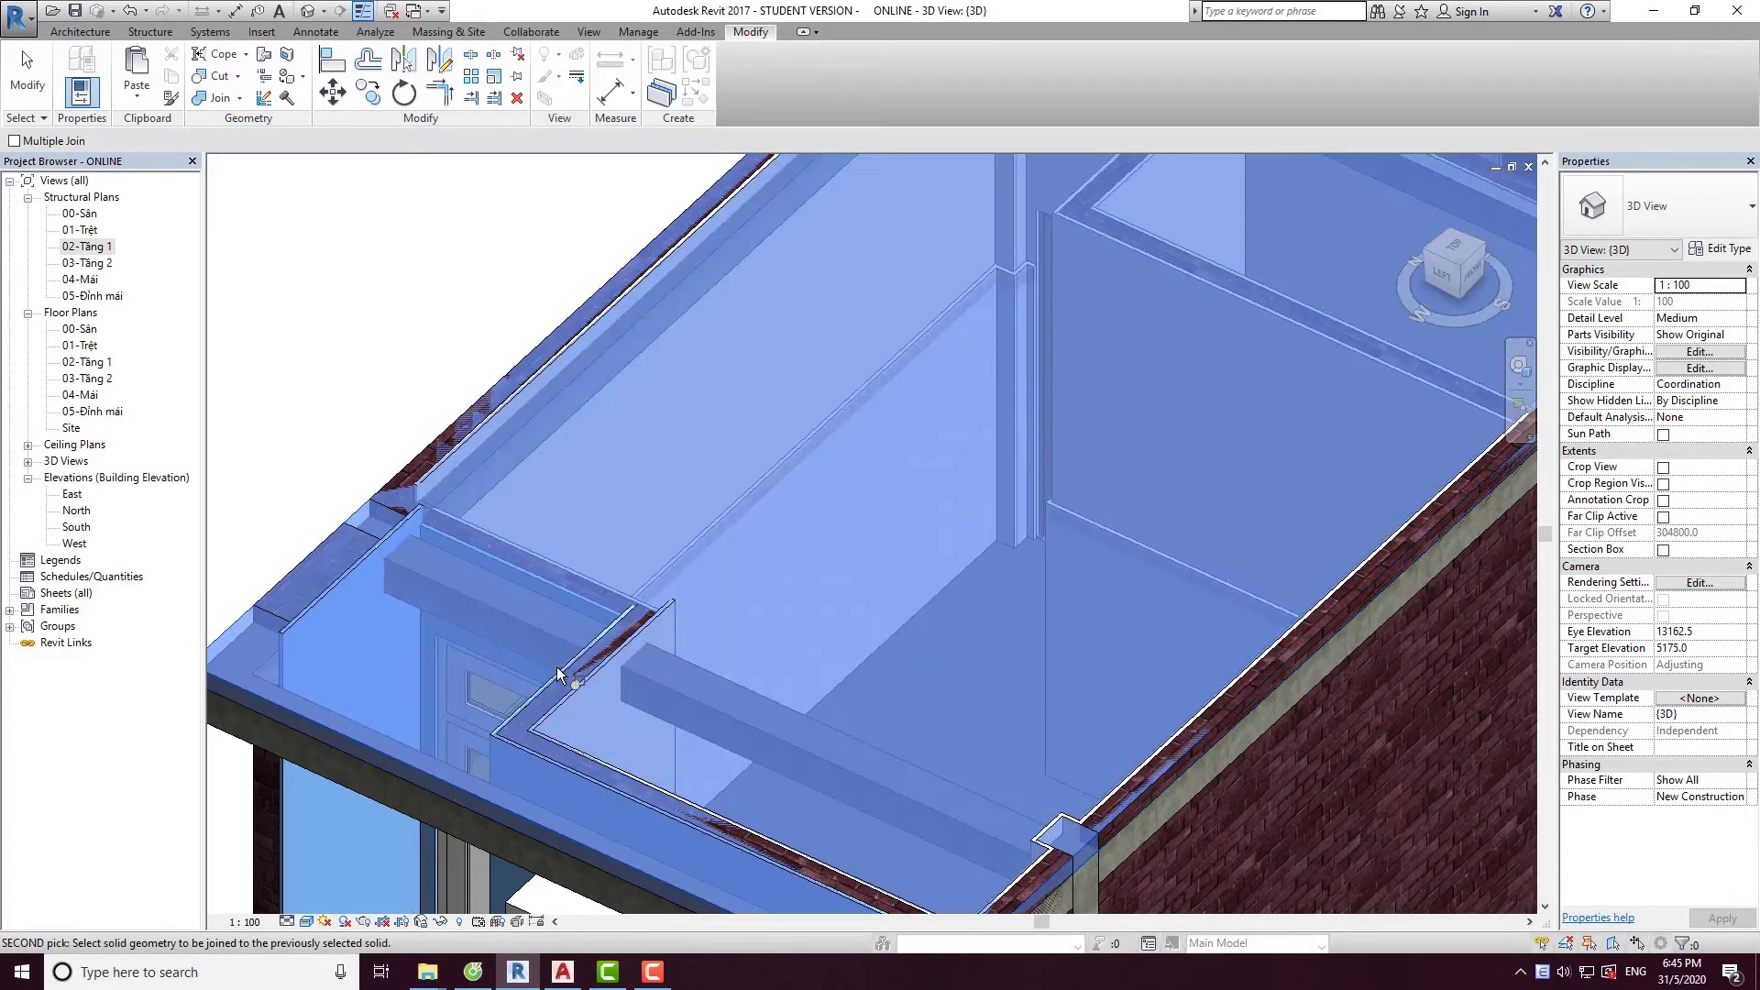
{"action": "scroll", "coordinate": [714, 562], "scroll_direction": "down", "scroll_amount": 5}
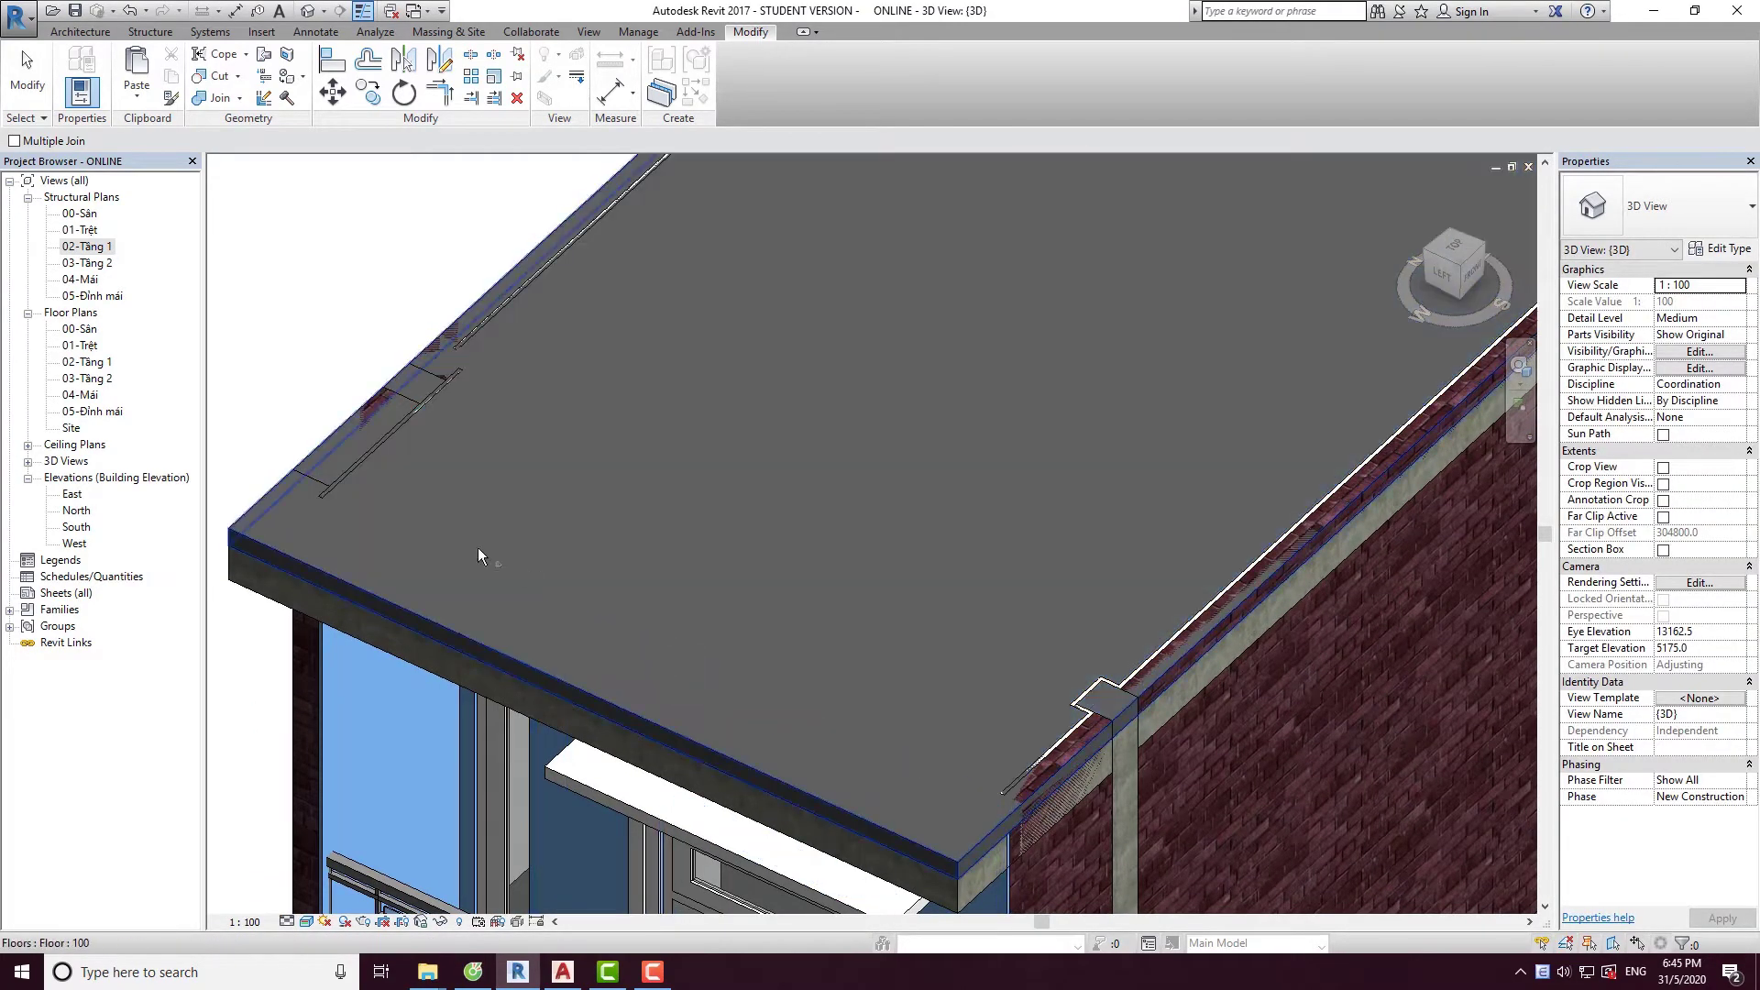
{"action": "scroll", "coordinate": [467, 541], "scroll_direction": "up", "scroll_amount": 3}
{"action": "scroll", "coordinate": [442, 530], "scroll_direction": "down", "scroll_amount": 3}
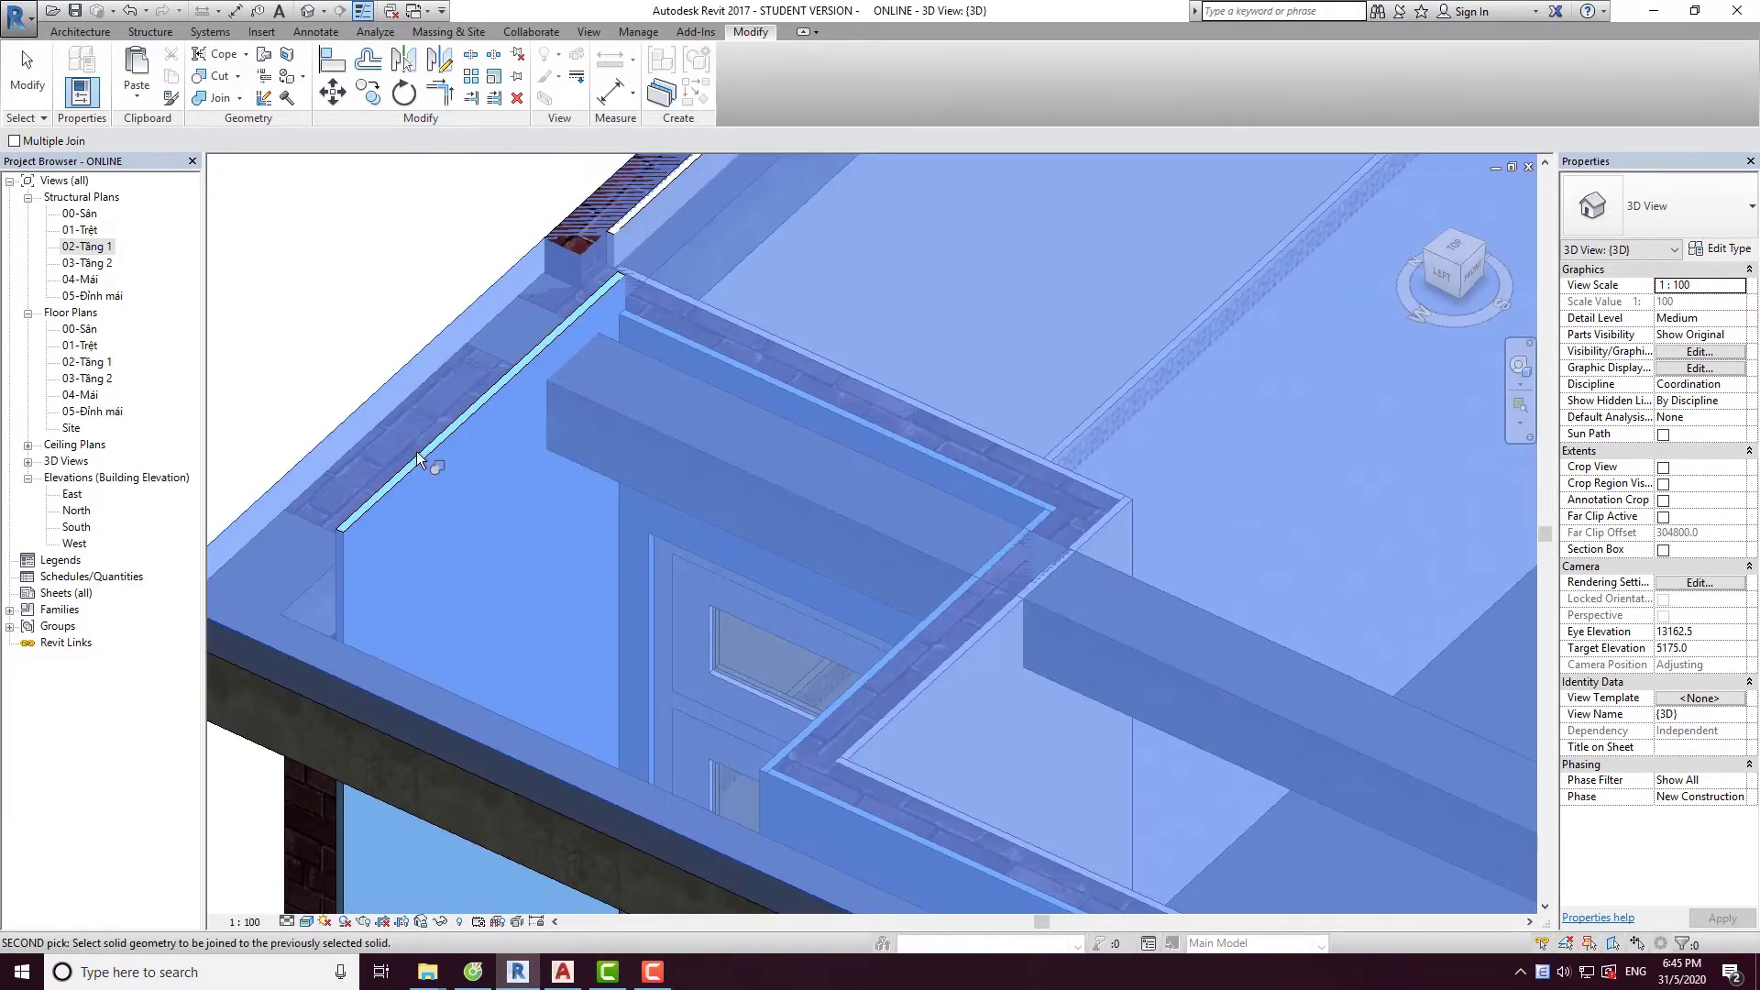
{"action": "scroll", "coordinate": [602, 333], "scroll_direction": "up", "scroll_amount": 5}
{"action": "scroll", "coordinate": [486, 477], "scroll_direction": "down", "scroll_amount": 3}
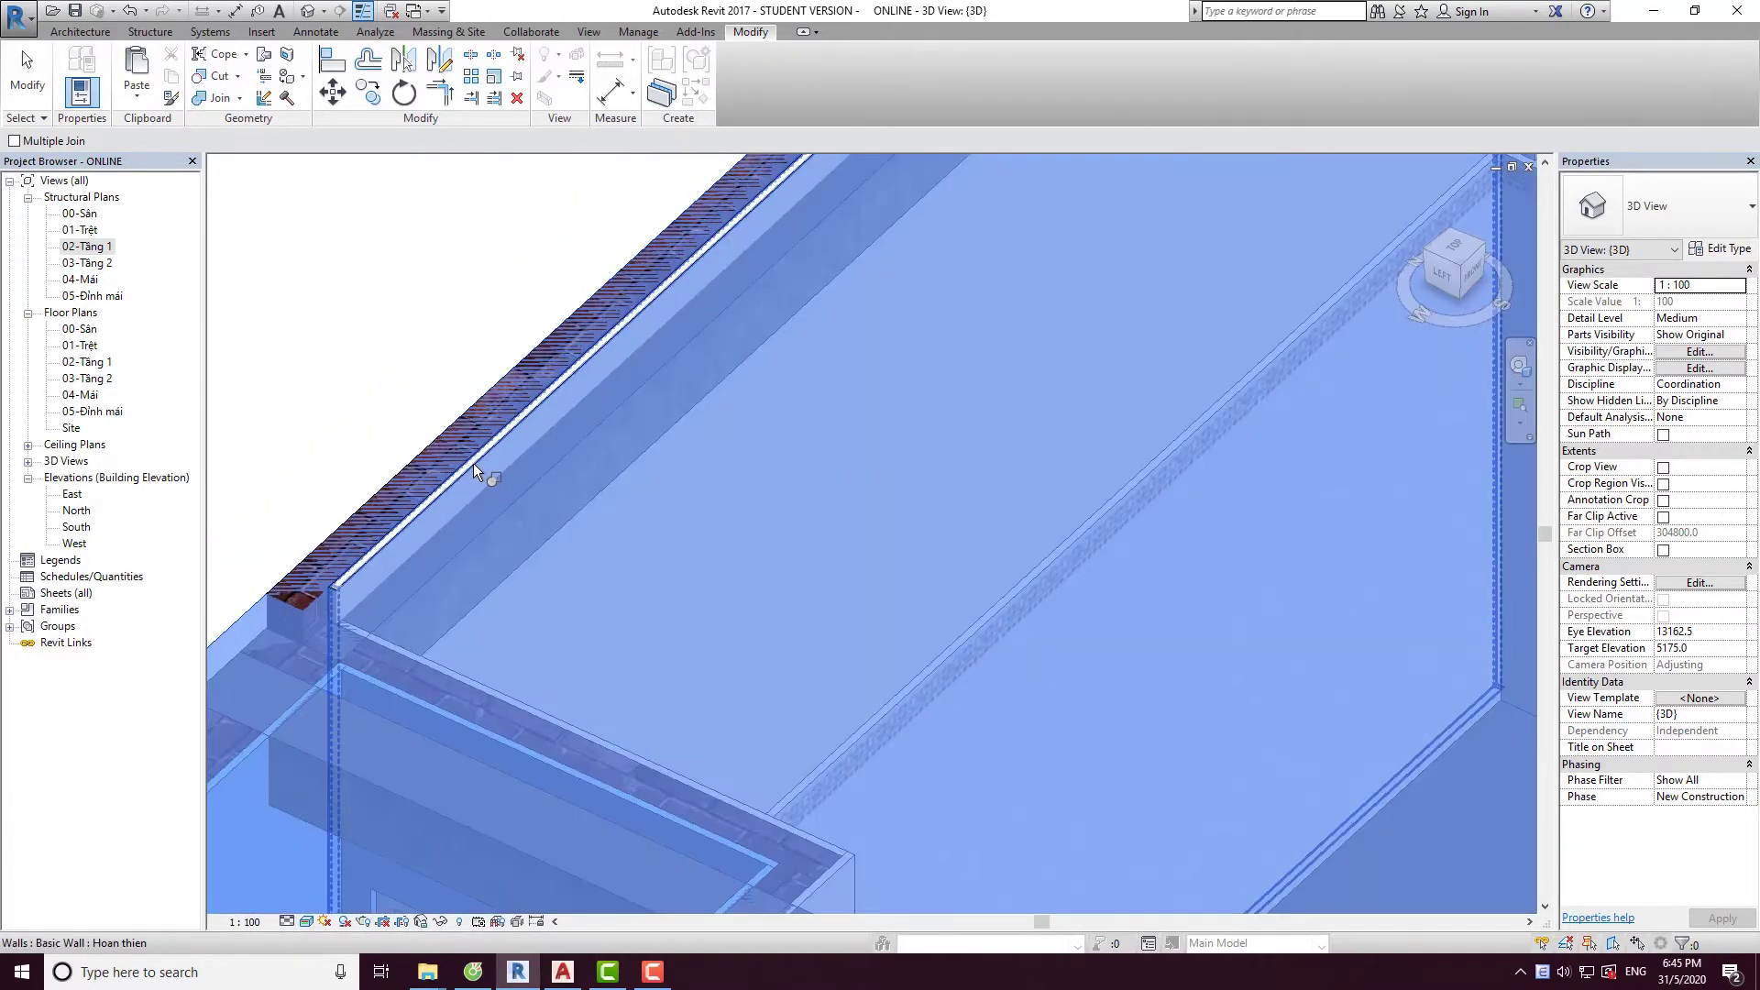
{"action": "scroll", "coordinate": [476, 445], "scroll_direction": "up", "scroll_amount": 3}
{"action": "scroll", "coordinate": [477, 449], "scroll_direction": "down", "scroll_amount": 3}
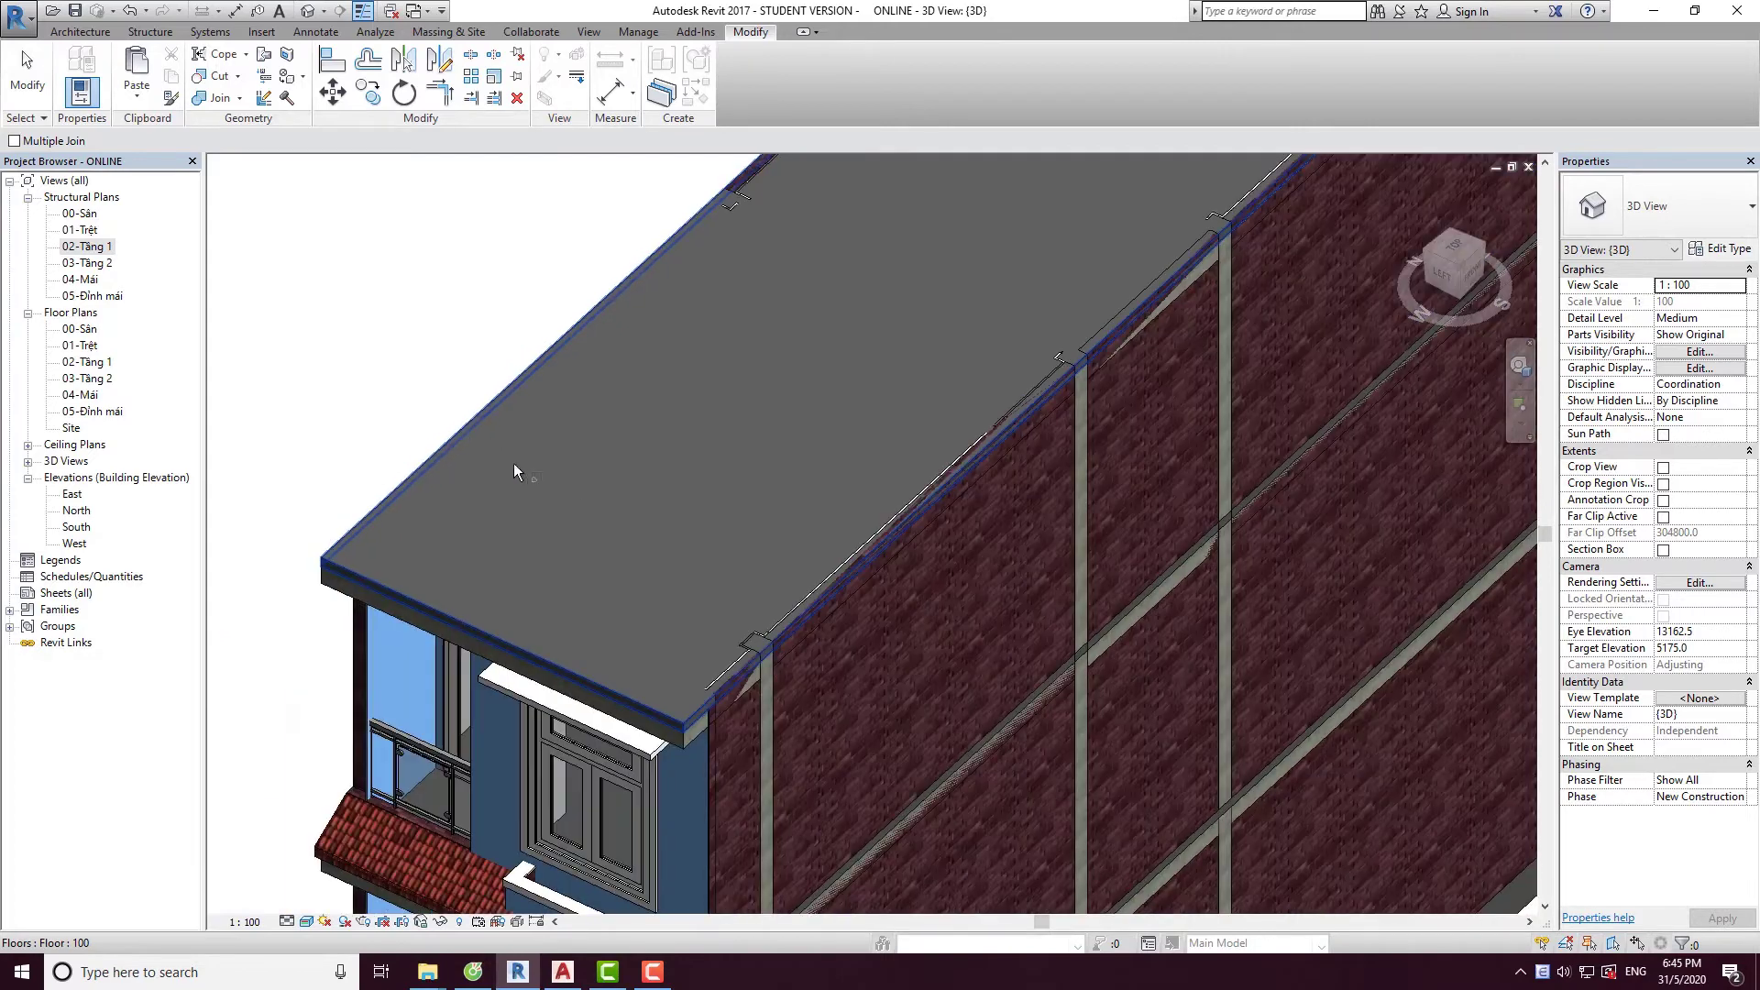
{"action": "scroll", "coordinate": [715, 660], "scroll_direction": "up", "scroll_amount": 3}
{"action": "scroll", "coordinate": [735, 675], "scroll_direction": "up", "scroll_amount": 2}
Join the parapet walls into the roof slab.
{"action": "left_click", "coordinate": [830, 720]}
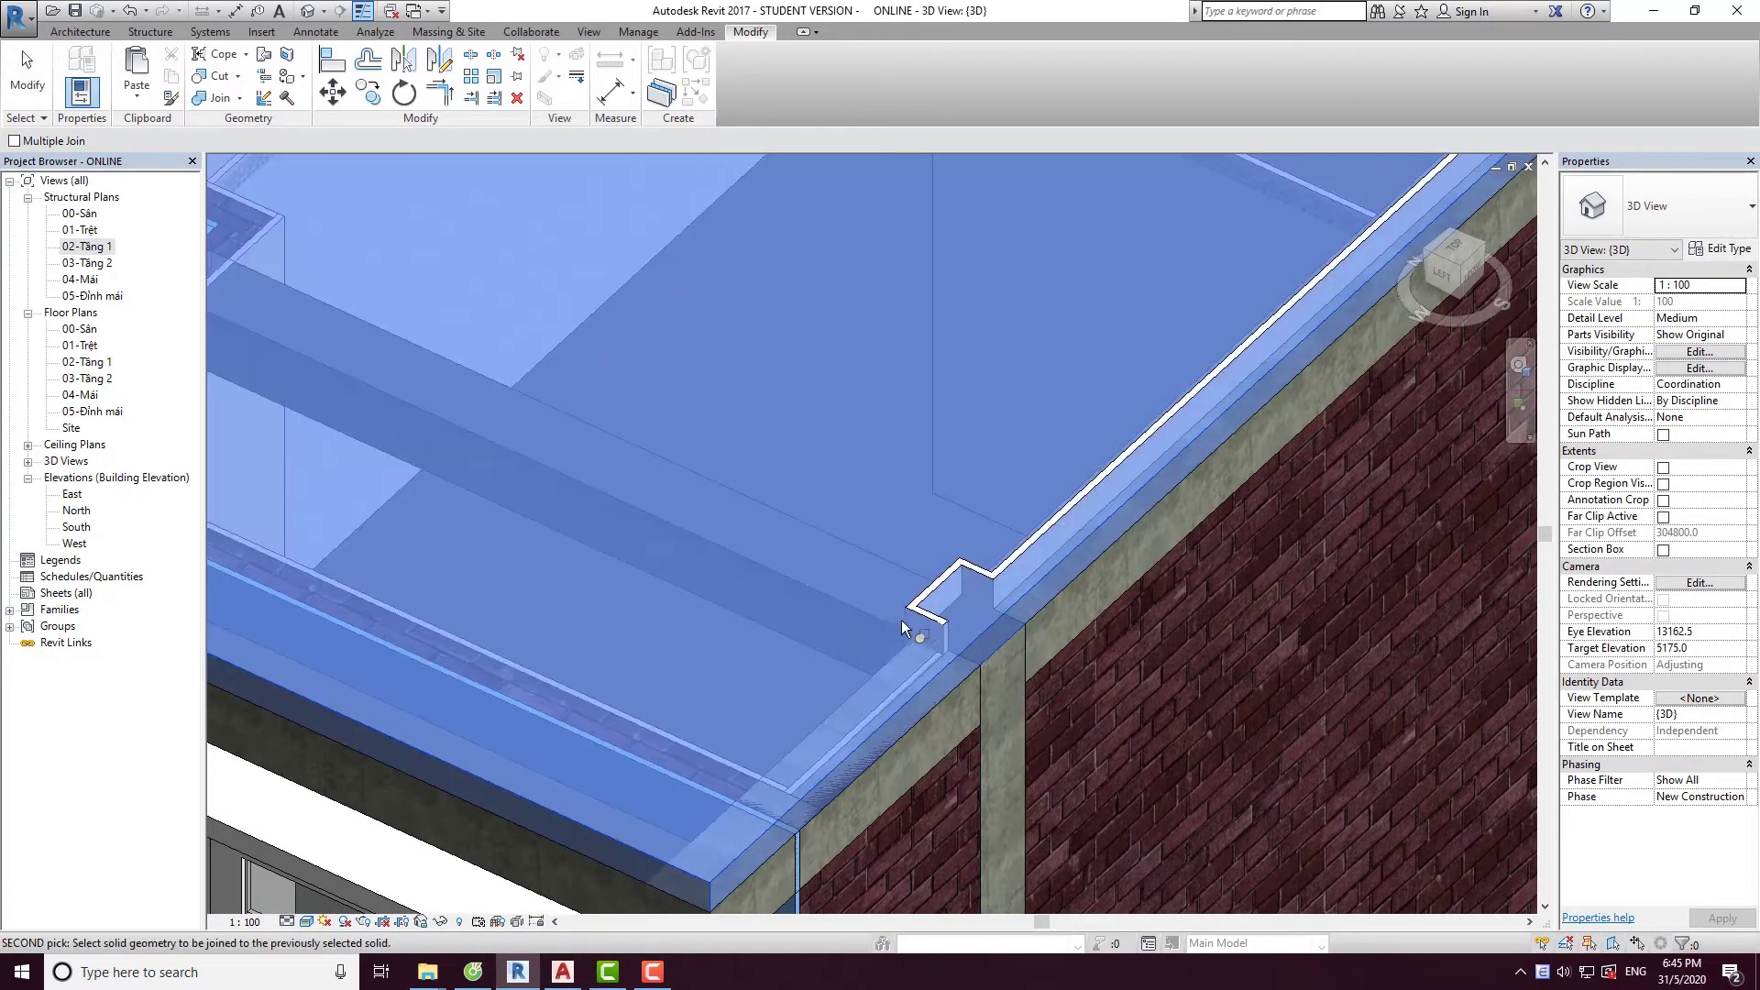
{"action": "left_click", "coordinate": [900, 620]}
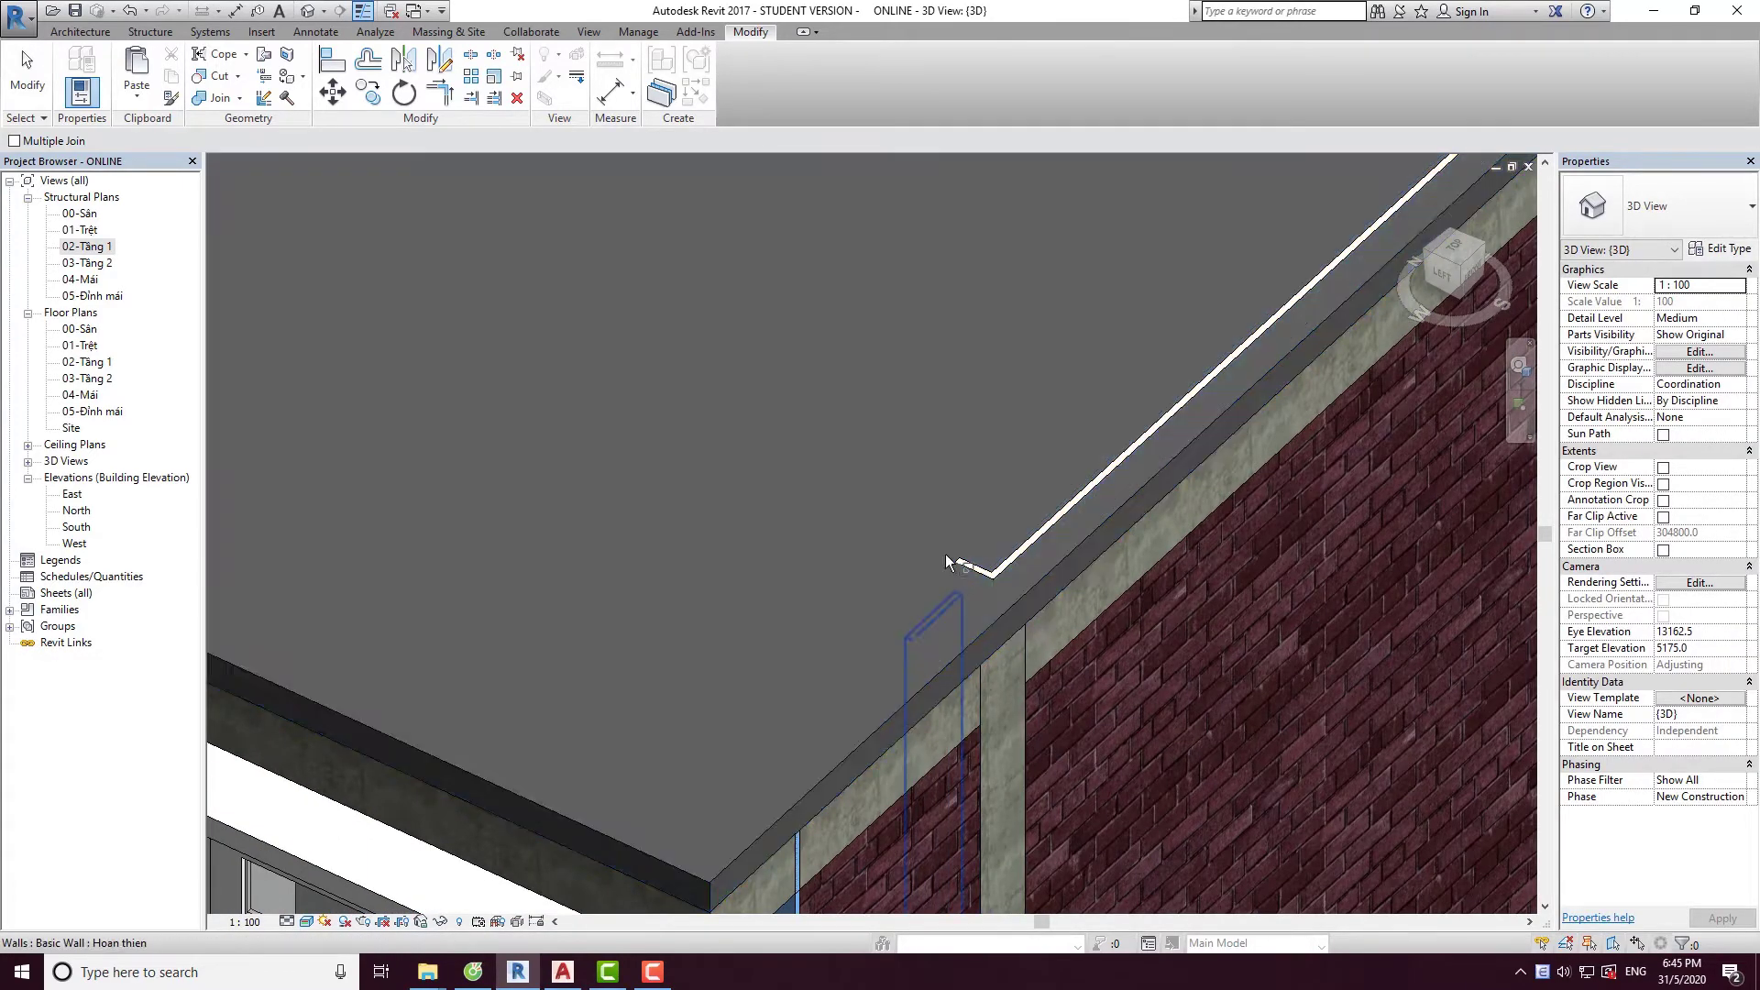
{"action": "left_click", "coordinate": [979, 567]}
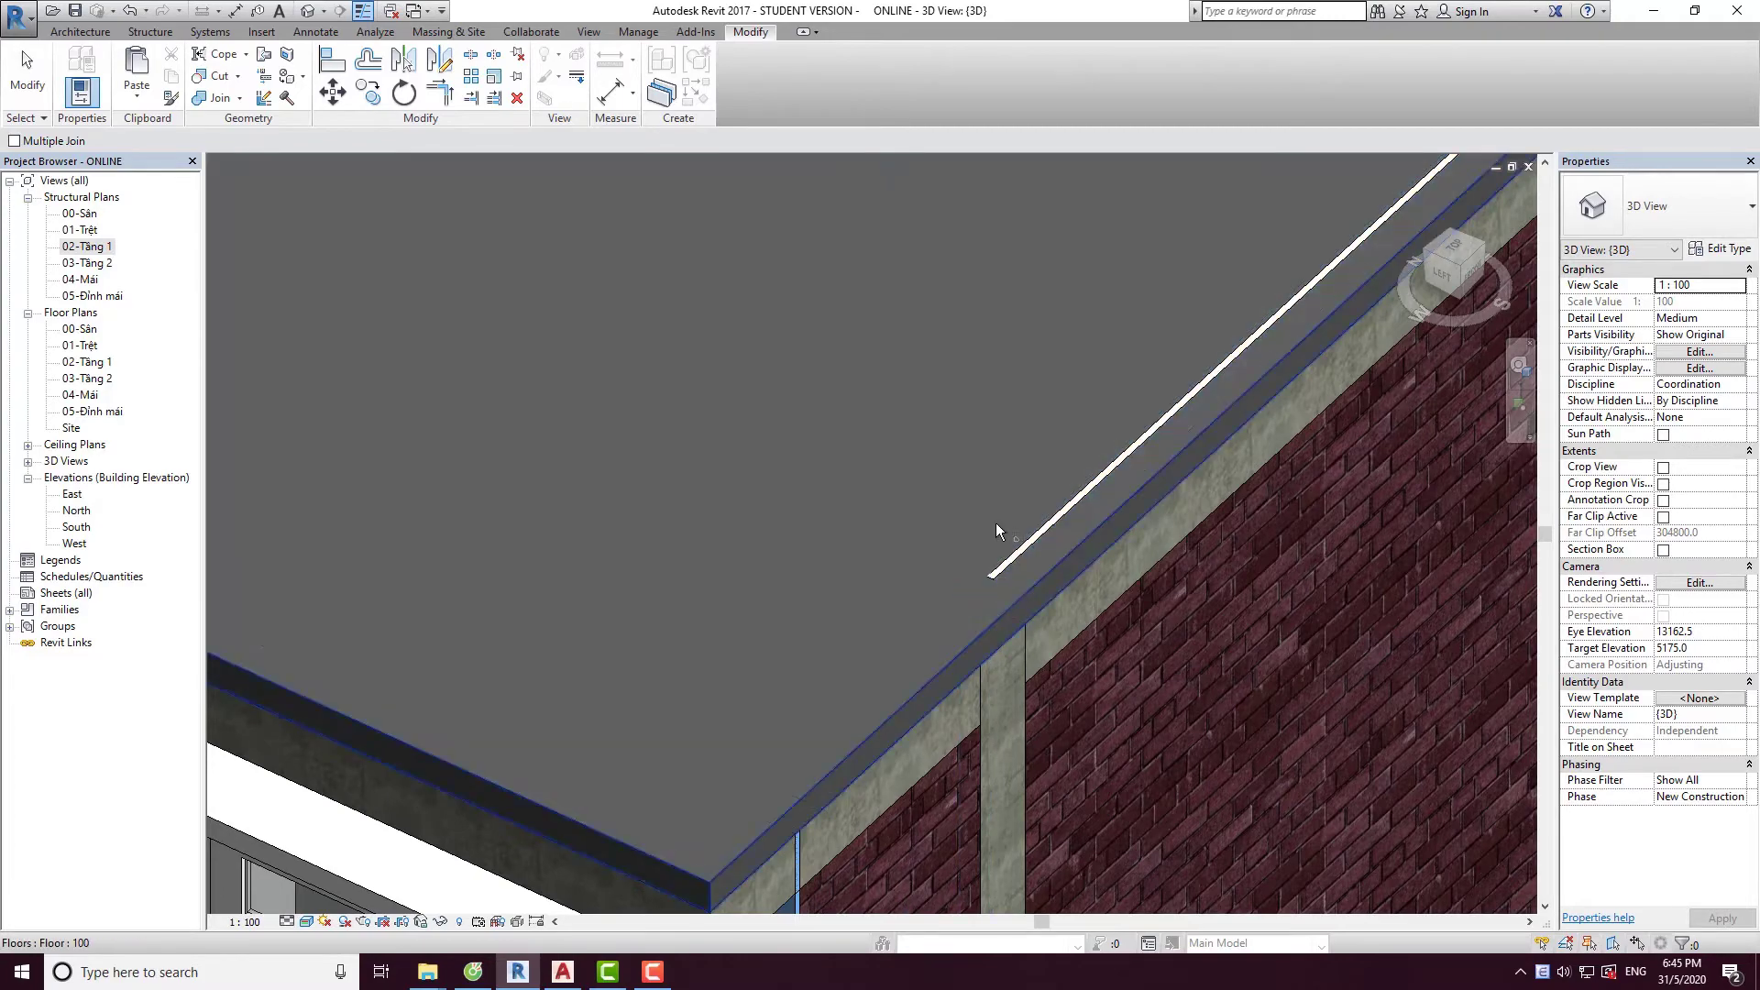
{"action": "left_click", "coordinate": [1012, 554]}
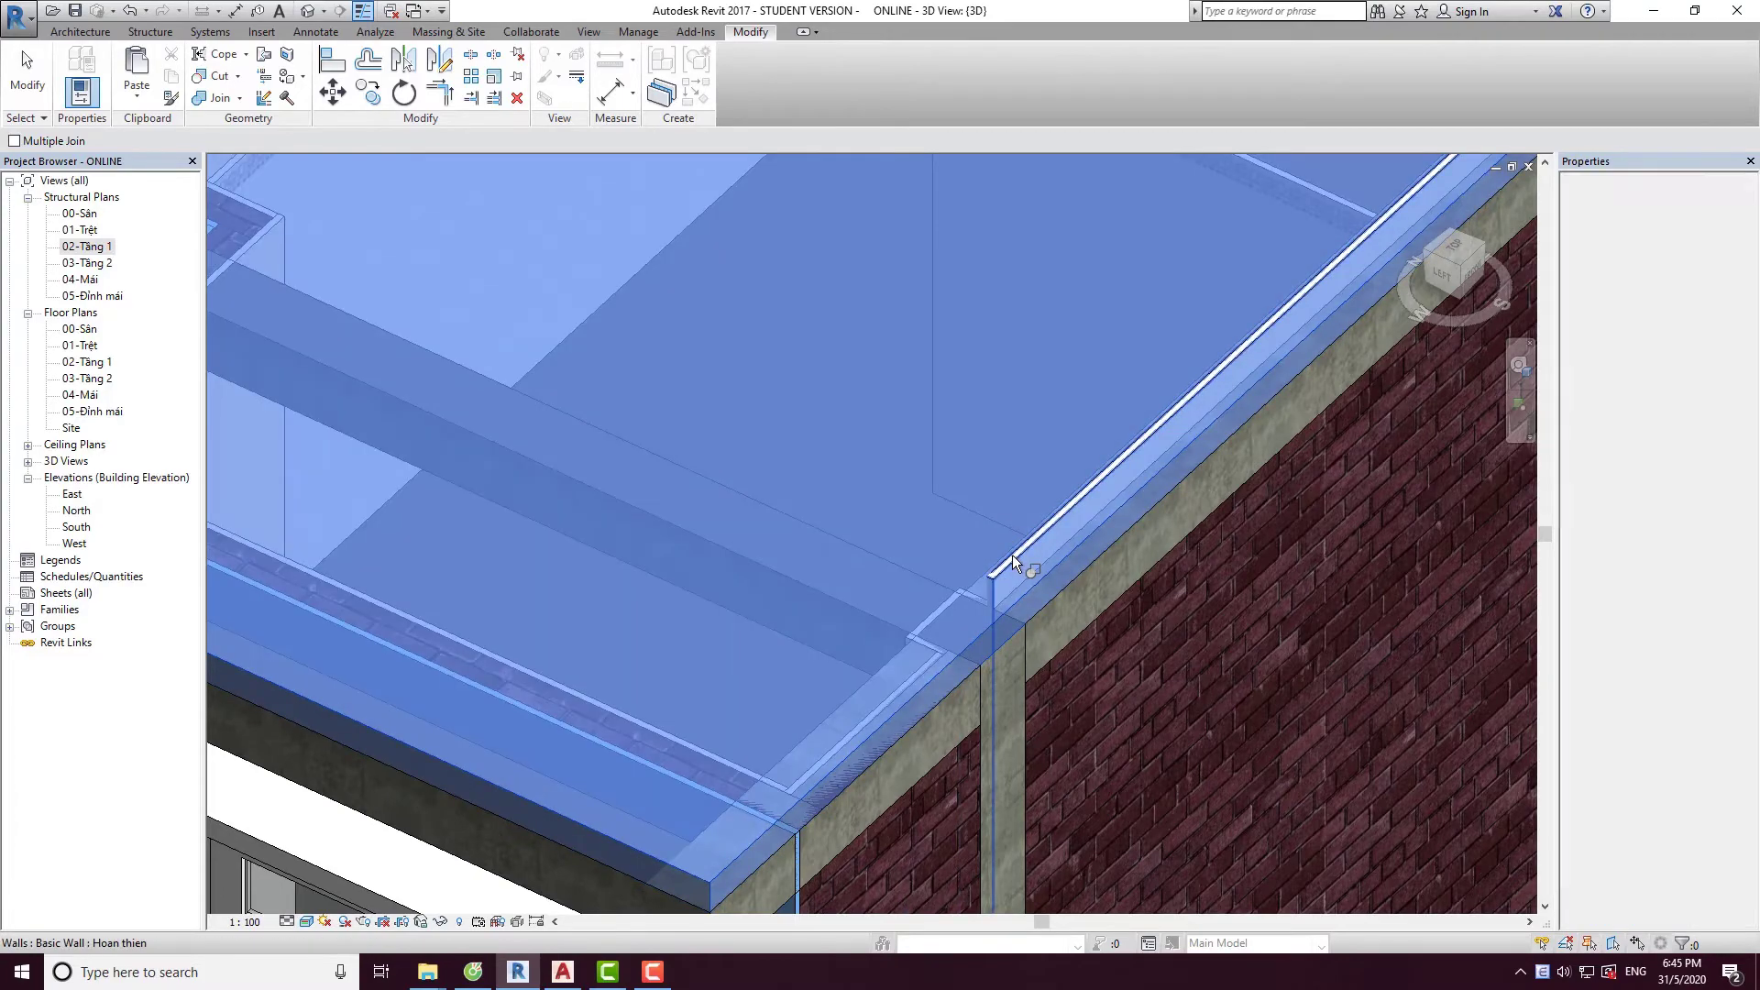
{"action": "scroll", "coordinate": [910, 618], "scroll_direction": "down", "scroll_amount": 2}
{"action": "scroll", "coordinate": [909, 618], "scroll_direction": "down", "scroll_amount": 3}
{"action": "scroll", "coordinate": [807, 573], "scroll_direction": "up", "scroll_amount": 5}
{"action": "scroll", "coordinate": [728, 538], "scroll_direction": "up", "scroll_amount": 2}
{"action": "left_click", "coordinate": [728, 538]}
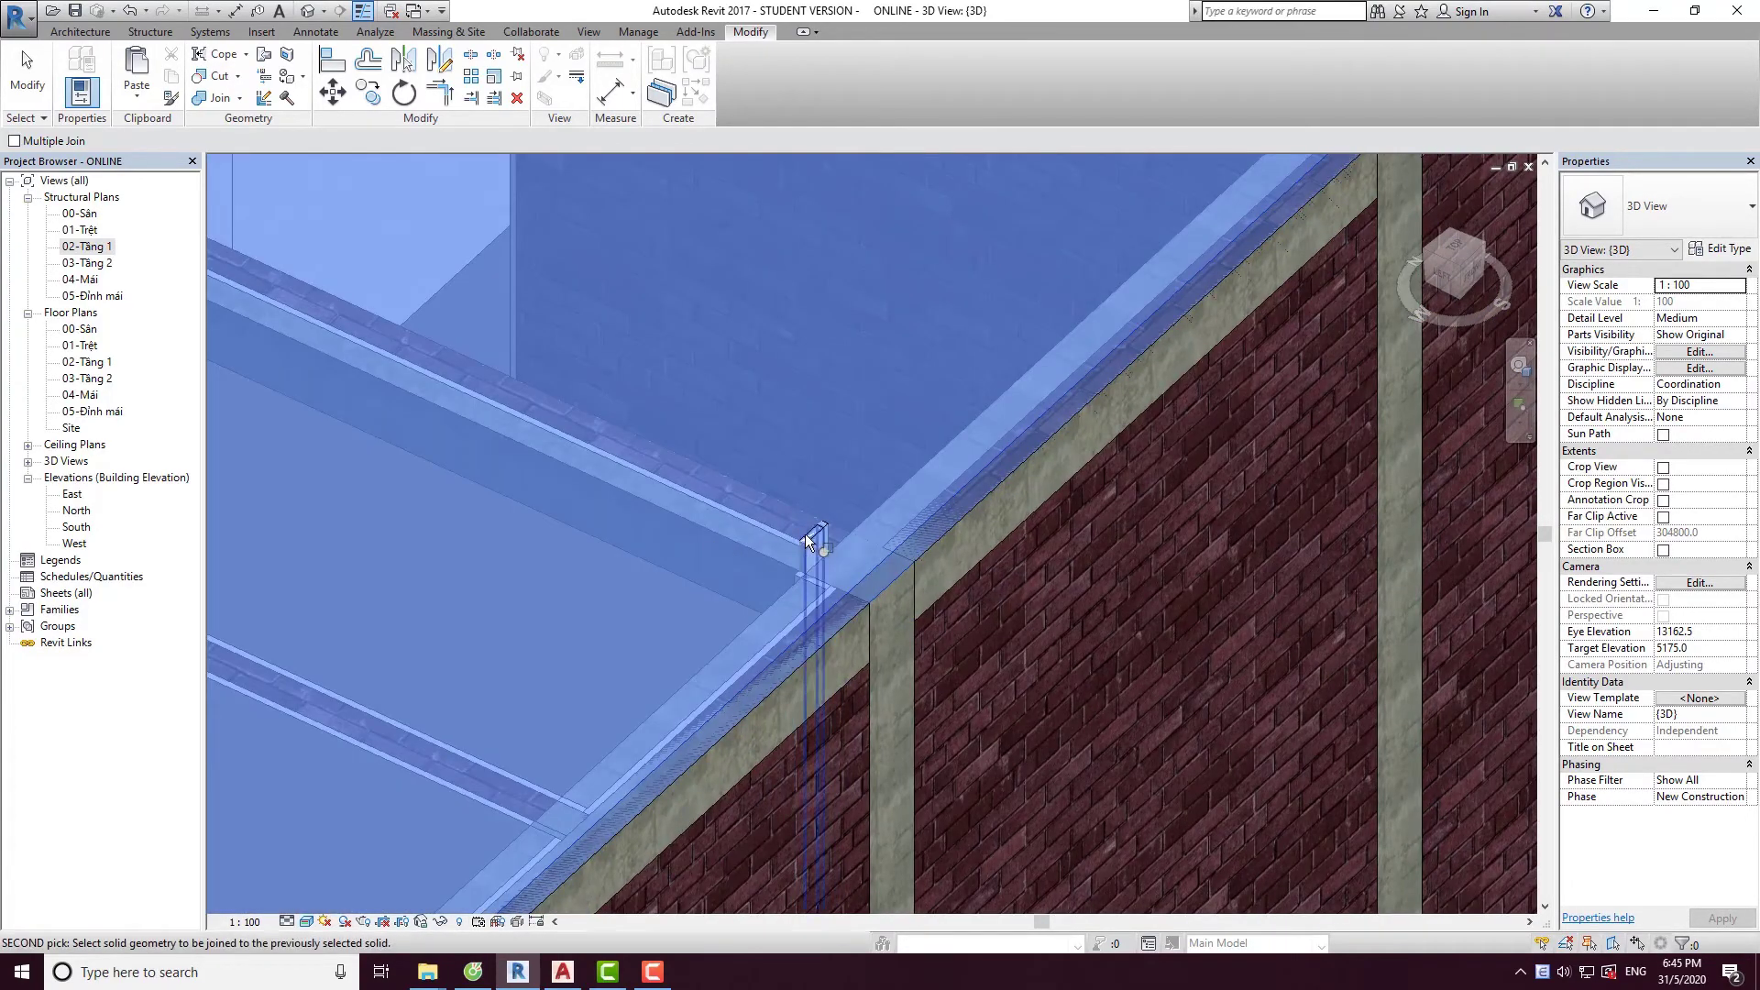
{"action": "left_click", "coordinate": [805, 534]}
{"action": "scroll", "coordinate": [836, 554], "scroll_direction": "down", "scroll_amount": 2}
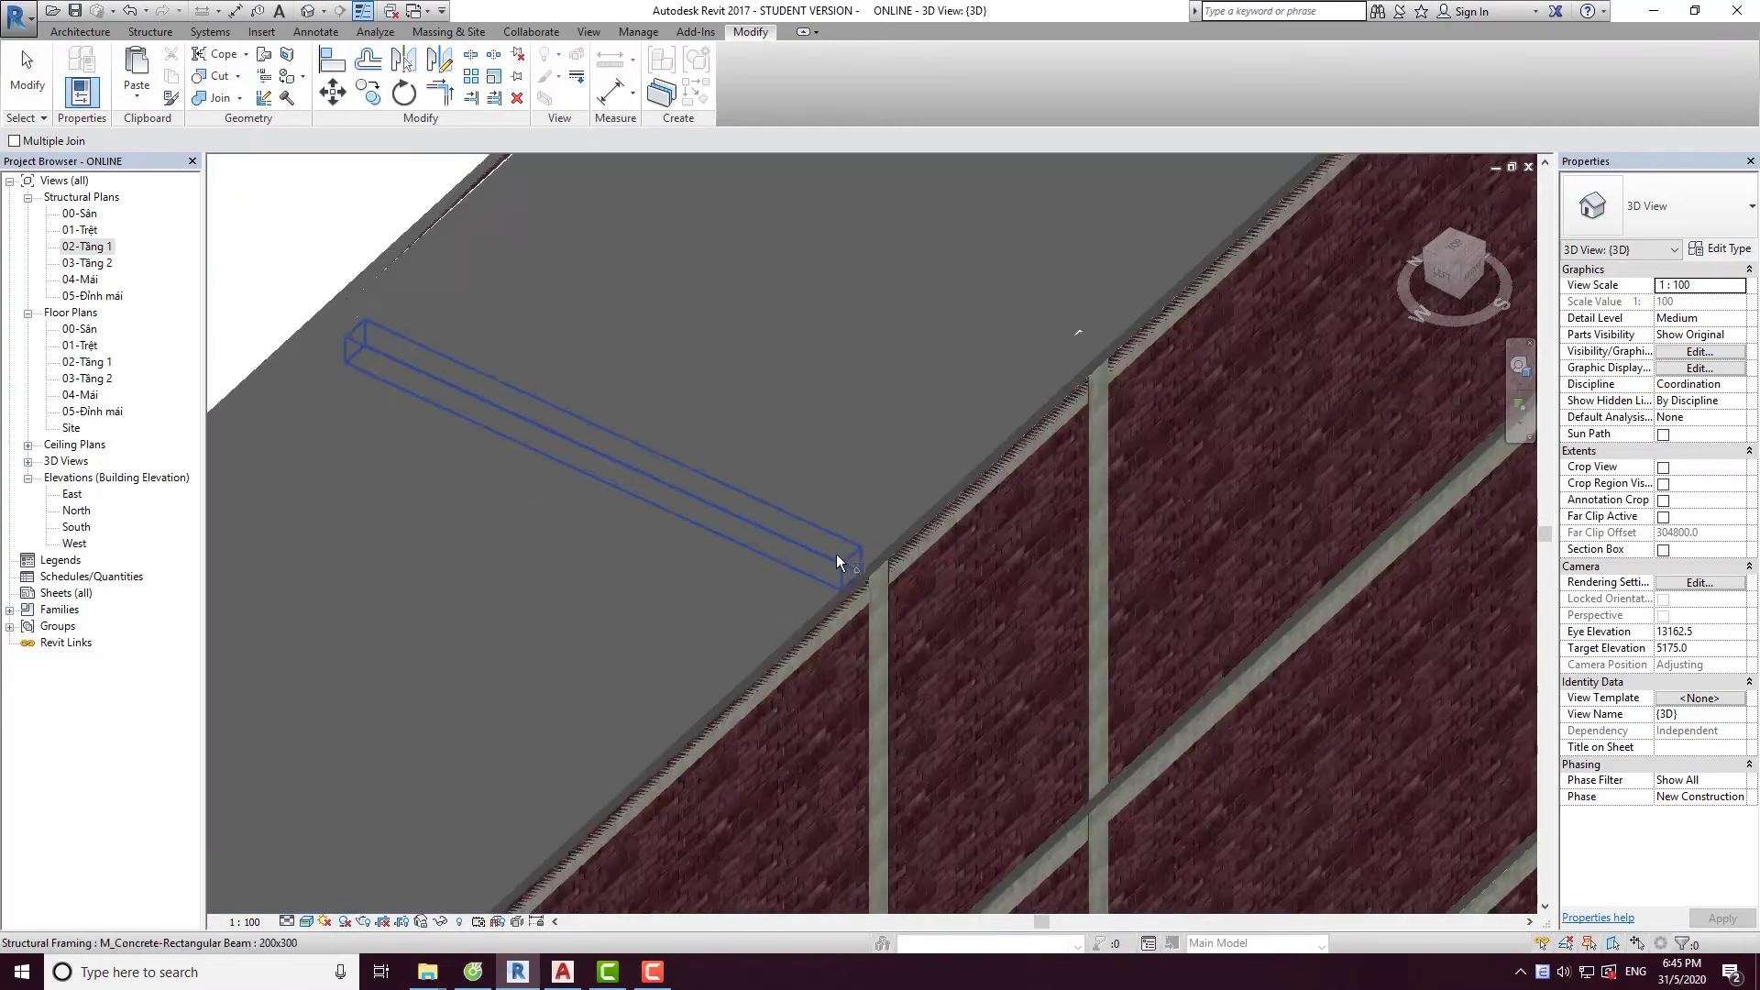
{"action": "scroll", "coordinate": [836, 554], "scroll_direction": "down", "scroll_amount": 1}
{"action": "scroll", "coordinate": [702, 535], "scroll_direction": "up", "scroll_amount": 2}
{"action": "scroll", "coordinate": [703, 536], "scroll_direction": "up", "scroll_amount": 2}
{"action": "scroll", "coordinate": [750, 534], "scroll_direction": "up", "scroll_amount": 1}
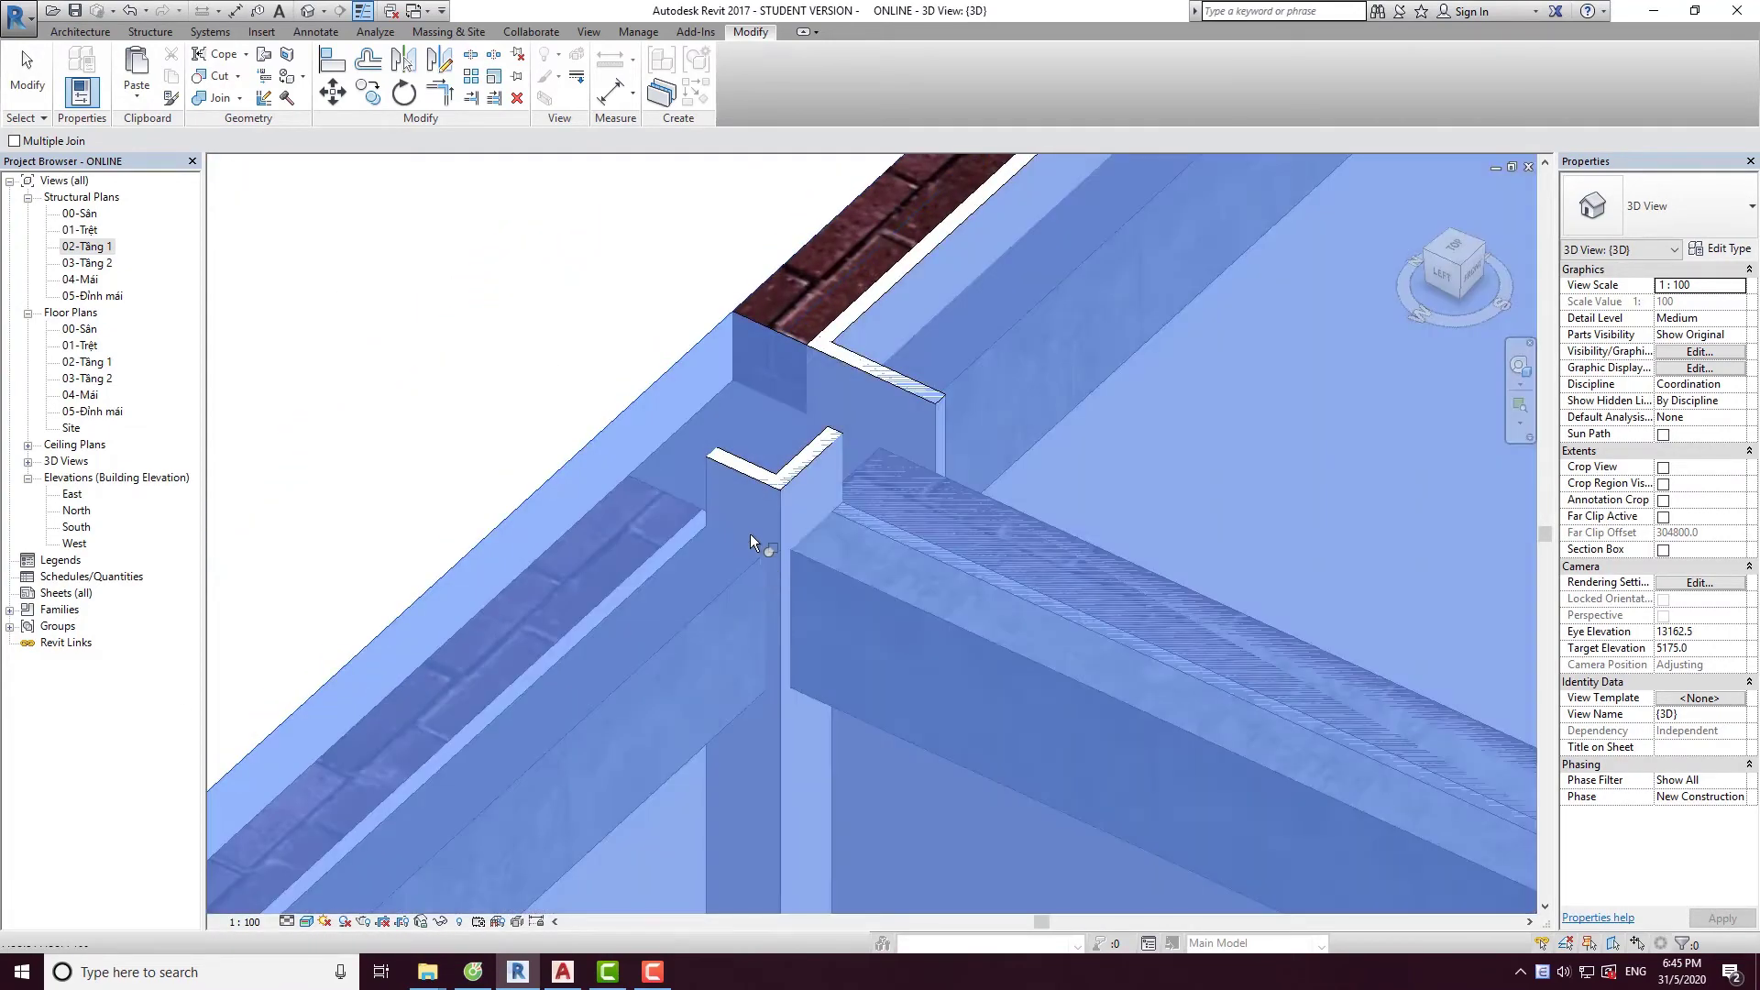
{"action": "scroll", "coordinate": [775, 581], "scroll_direction": "up", "scroll_amount": 1}
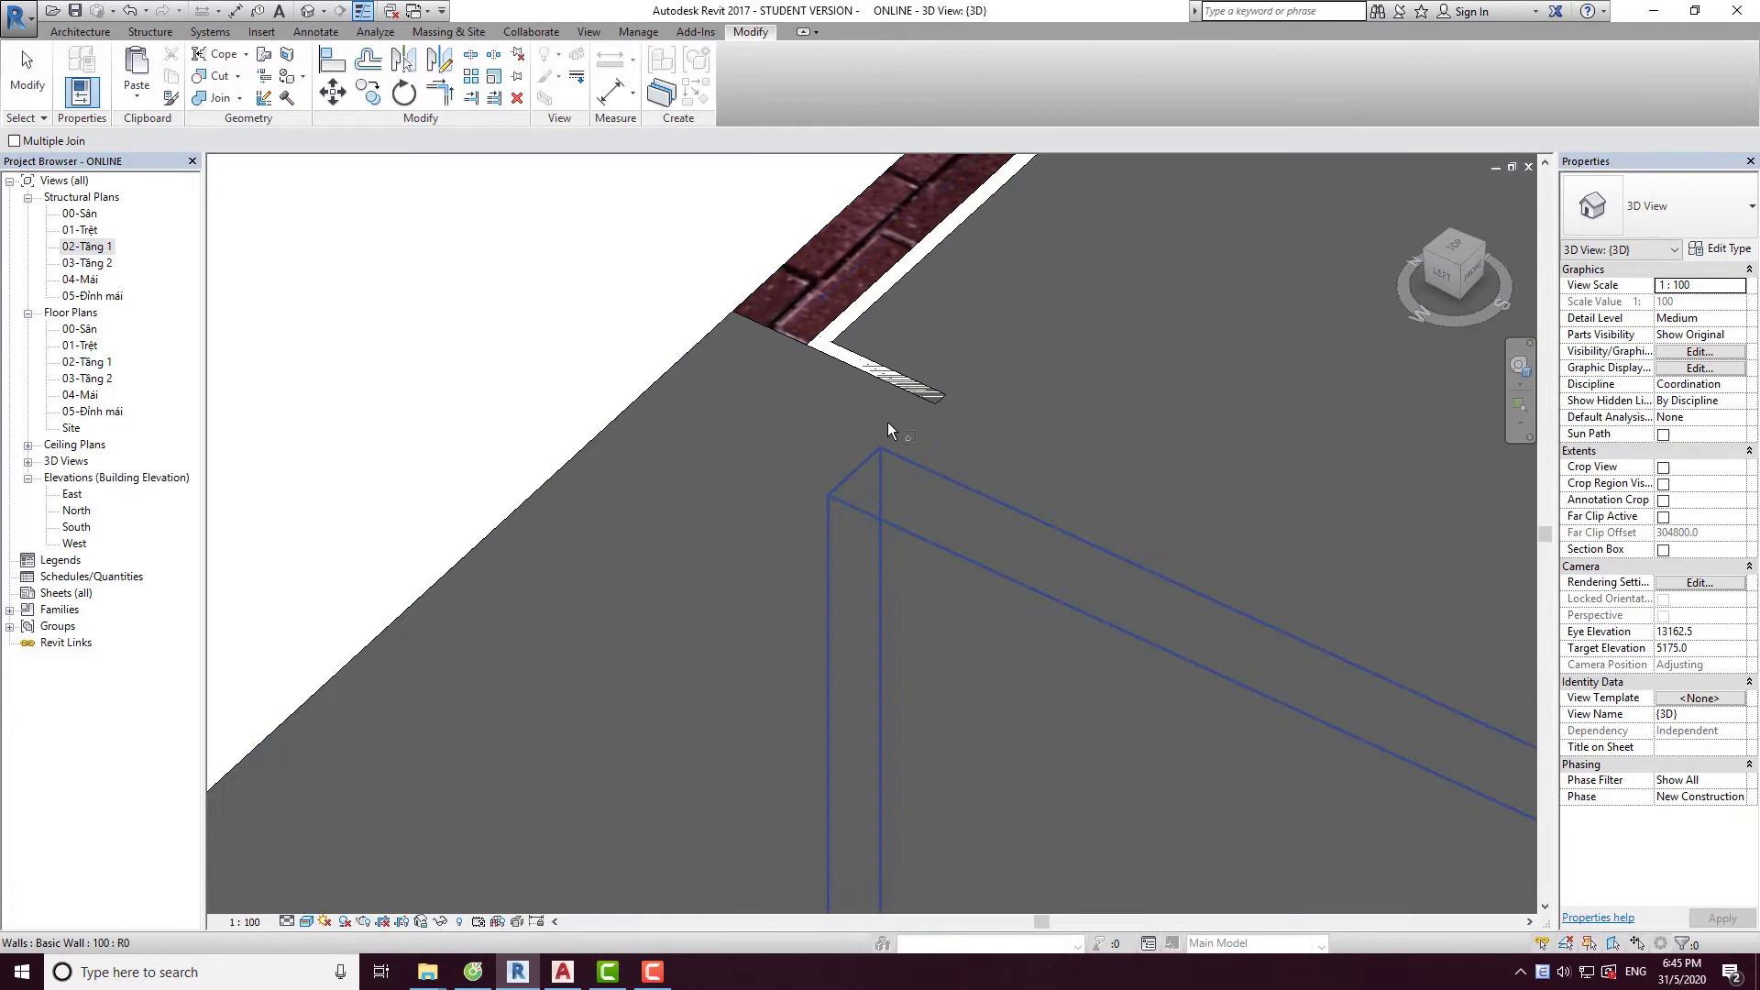
Join the roof slab edges with the adjacent walls.
{"action": "left_click", "coordinate": [881, 394]}
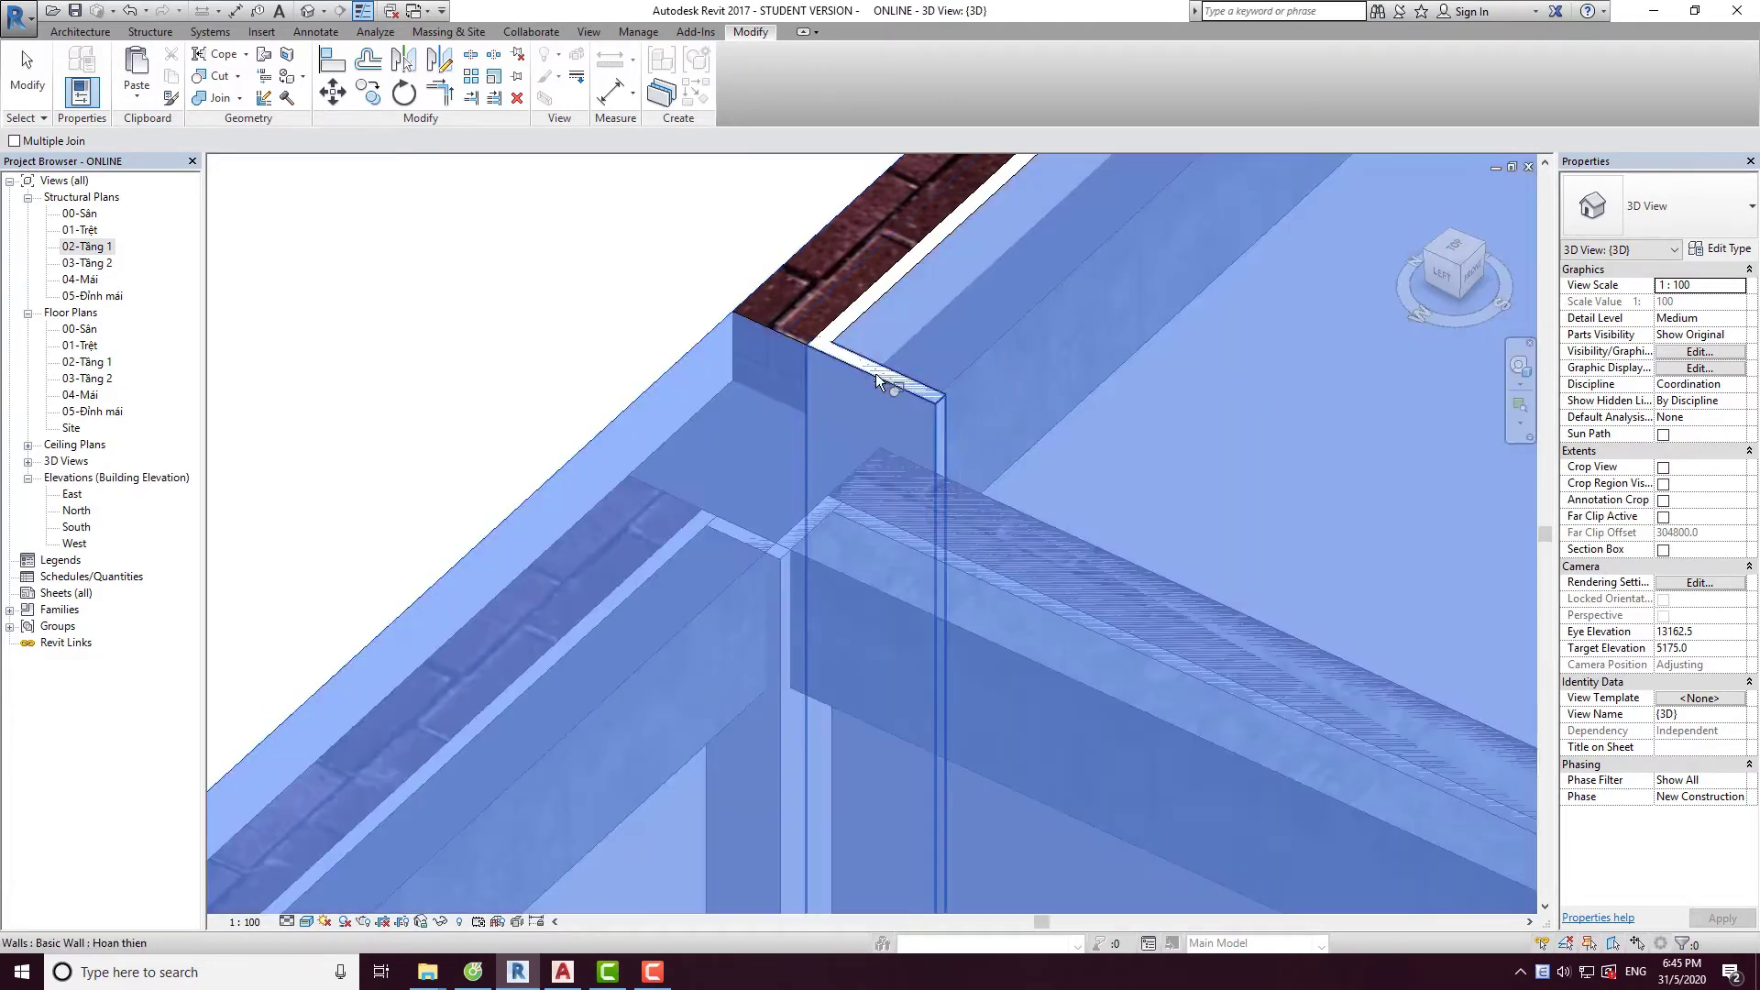
{"action": "scroll", "coordinate": [871, 330], "scroll_direction": "up", "scroll_amount": 2}
{"action": "scroll", "coordinate": [880, 375], "scroll_direction": "down", "scroll_amount": 2}
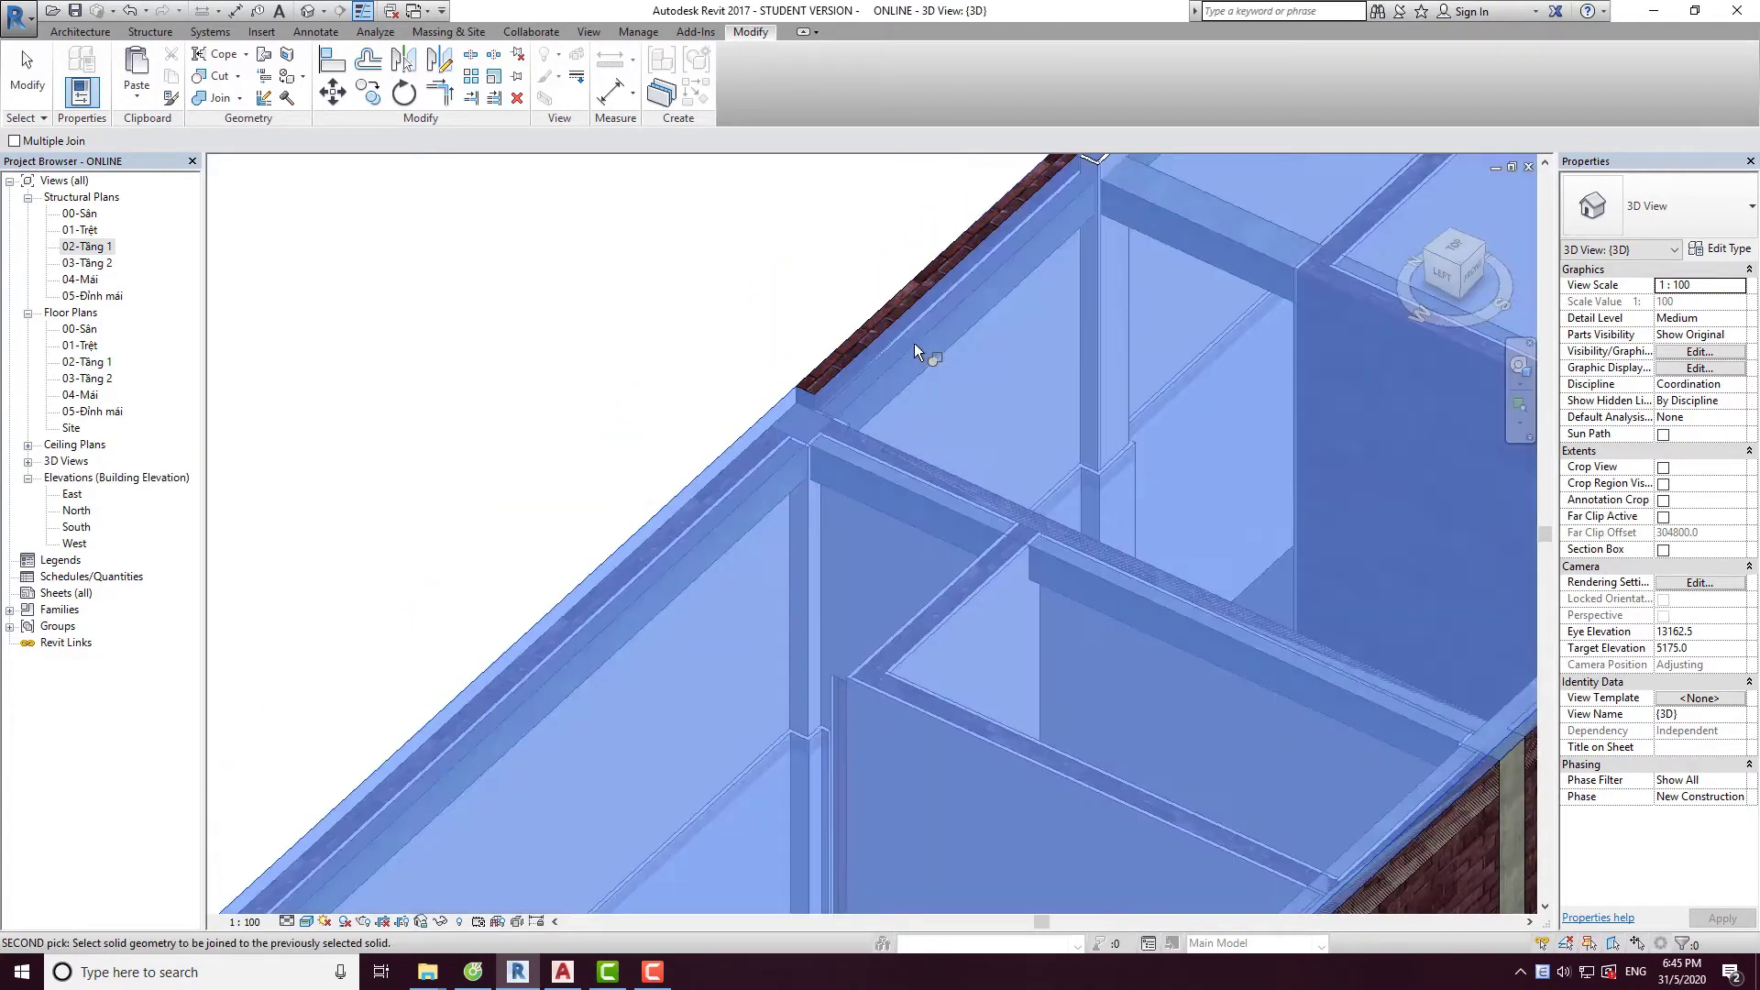
{"action": "scroll", "coordinate": [908, 340], "scroll_direction": "up", "scroll_amount": 2}
{"action": "scroll", "coordinate": [888, 326], "scroll_direction": "down", "scroll_amount": 3}
{"action": "scroll", "coordinate": [844, 359], "scroll_direction": "up", "scroll_amount": 3}
{"action": "scroll", "coordinate": [900, 287], "scroll_direction": "up", "scroll_amount": 2}
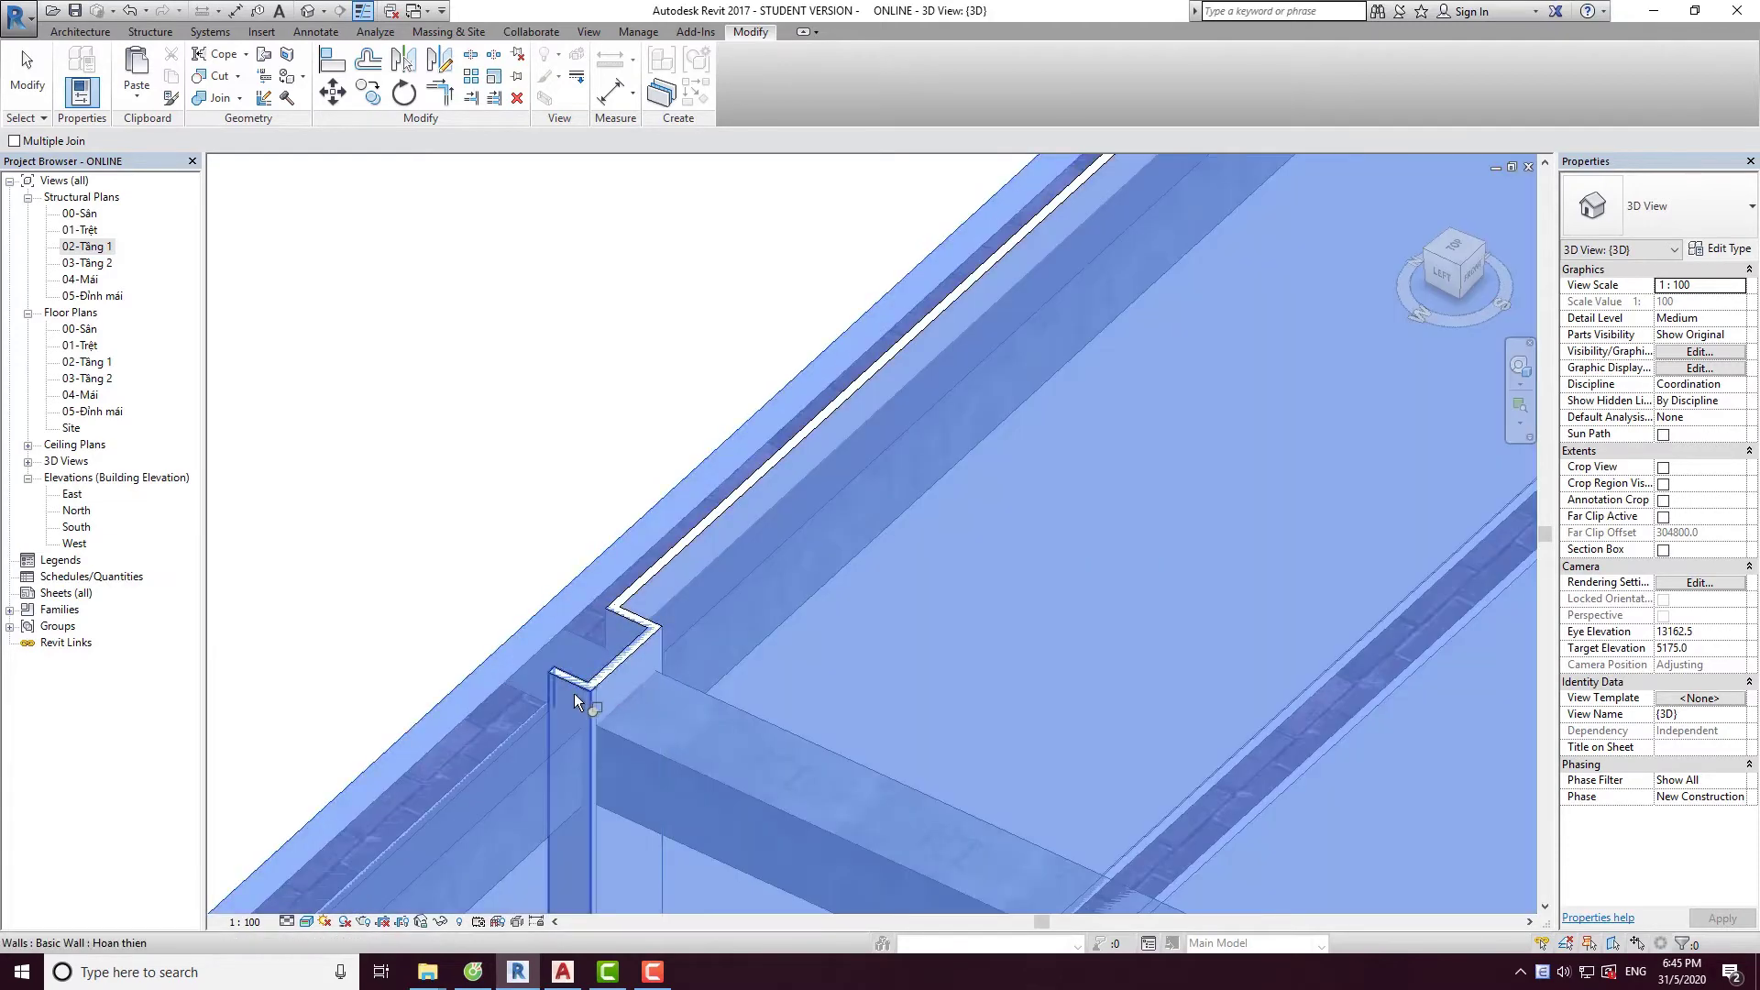
{"action": "scroll", "coordinate": [661, 573], "scroll_direction": "down", "scroll_amount": 2}
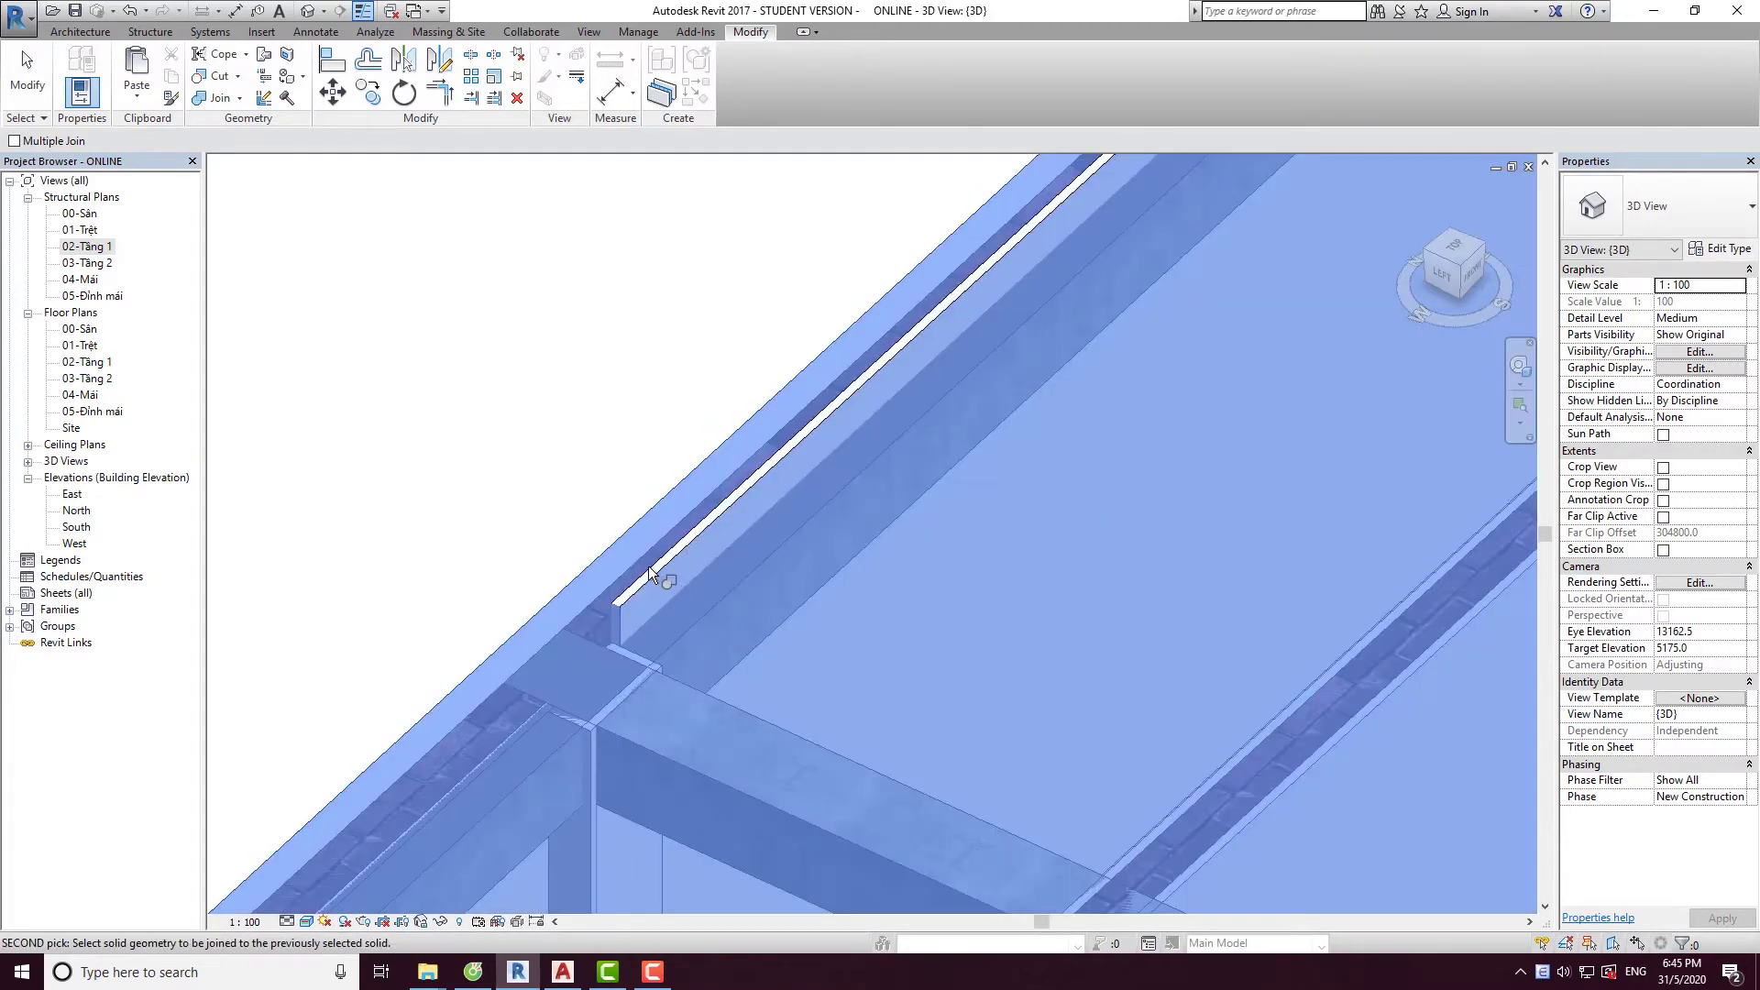
{"action": "scroll", "coordinate": [660, 578], "scroll_direction": "up", "scroll_amount": 2}
{"action": "scroll", "coordinate": [568, 605], "scroll_direction": "down", "scroll_amount": 2}
{"action": "scroll", "coordinate": [548, 632], "scroll_direction": "up", "scroll_amount": 3}
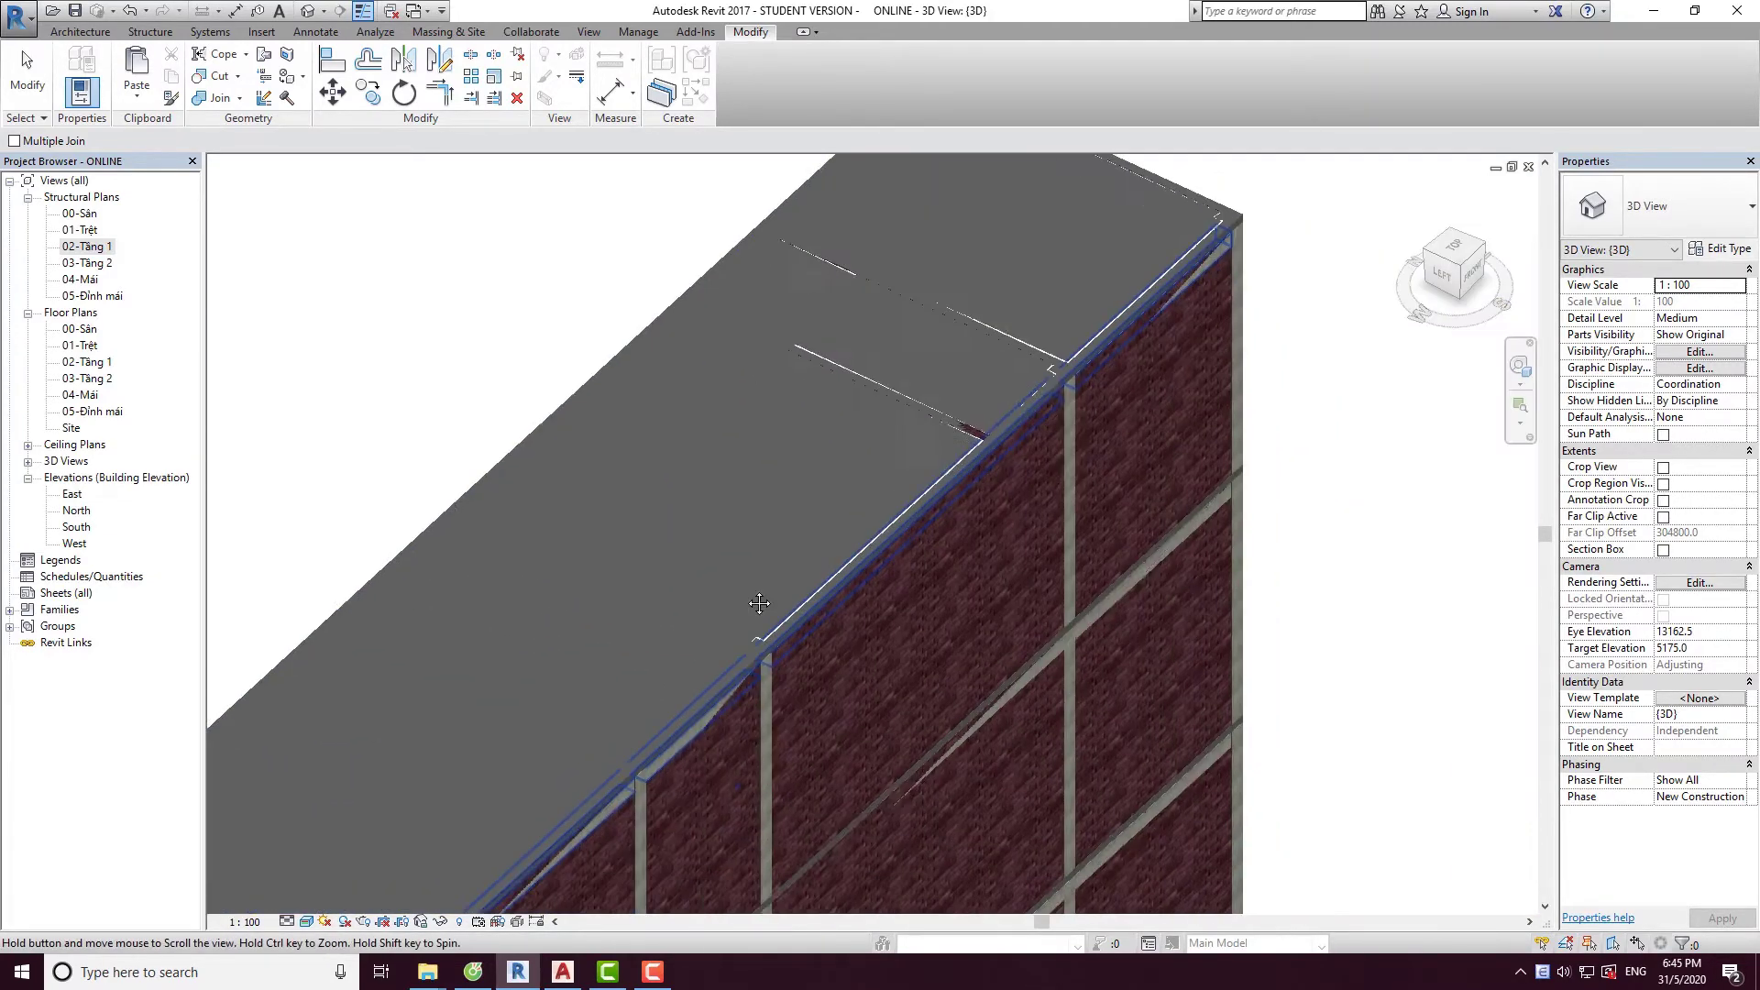
{"action": "scroll", "coordinate": [679, 596], "scroll_direction": "up", "scroll_amount": 3}
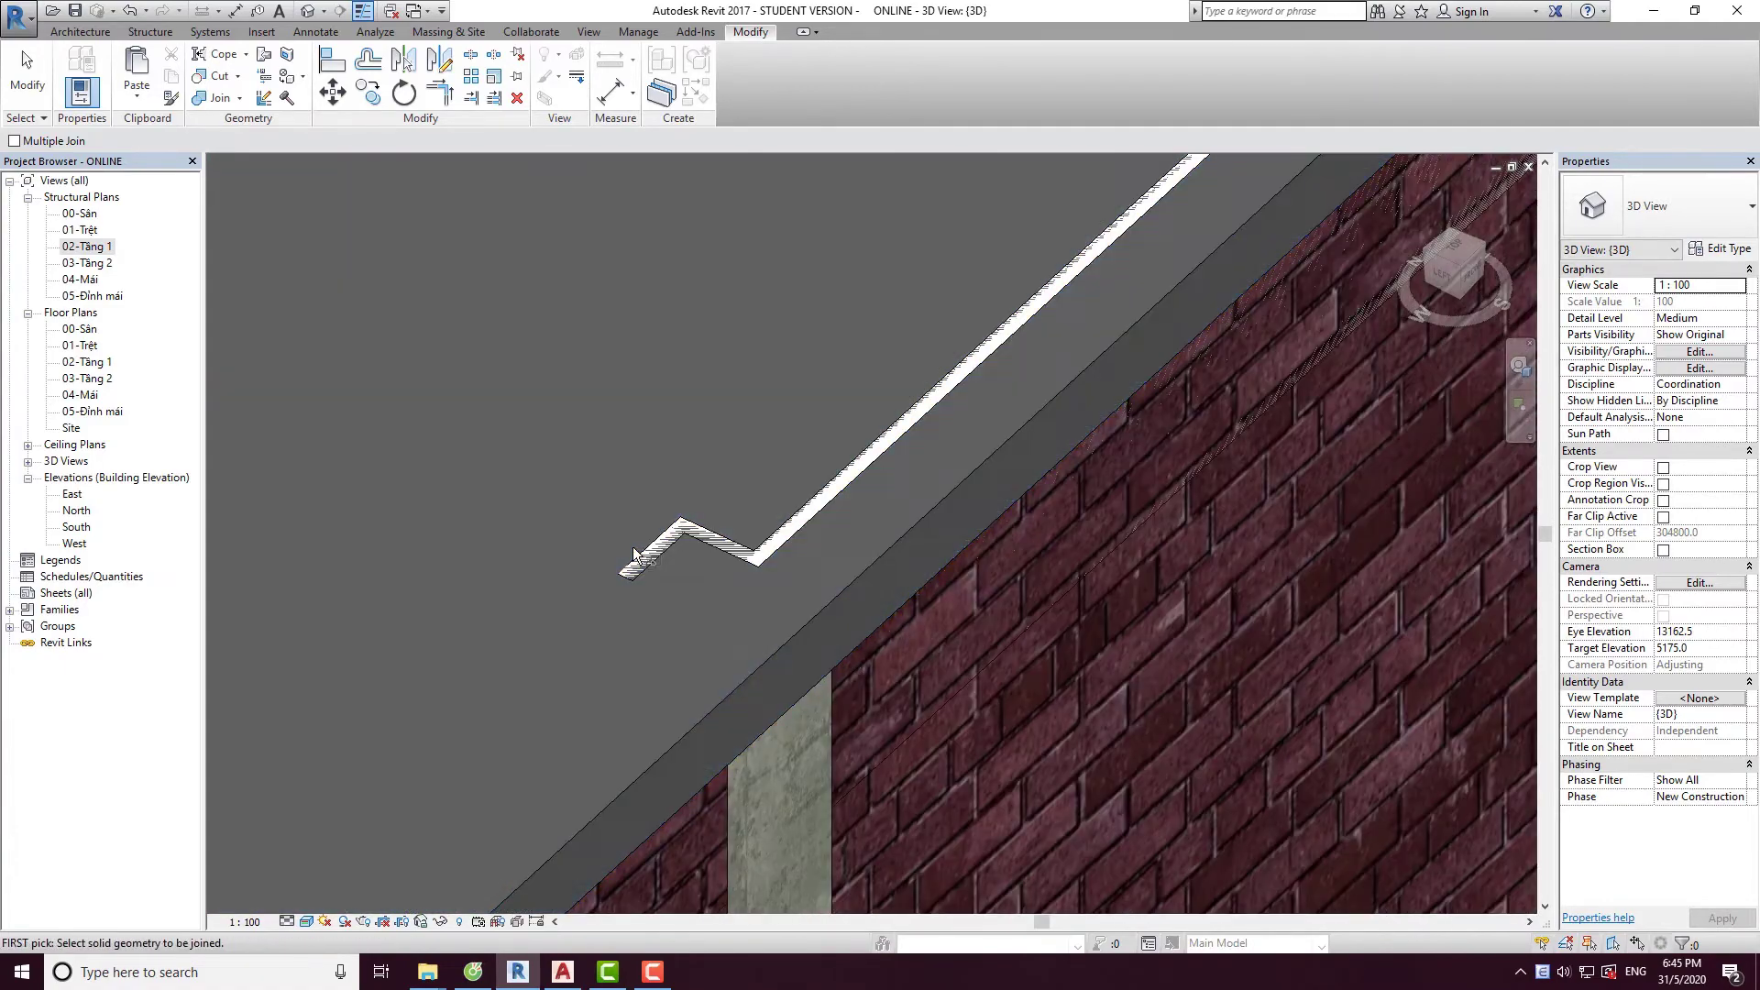
{"action": "left_click", "coordinate": [642, 553]}
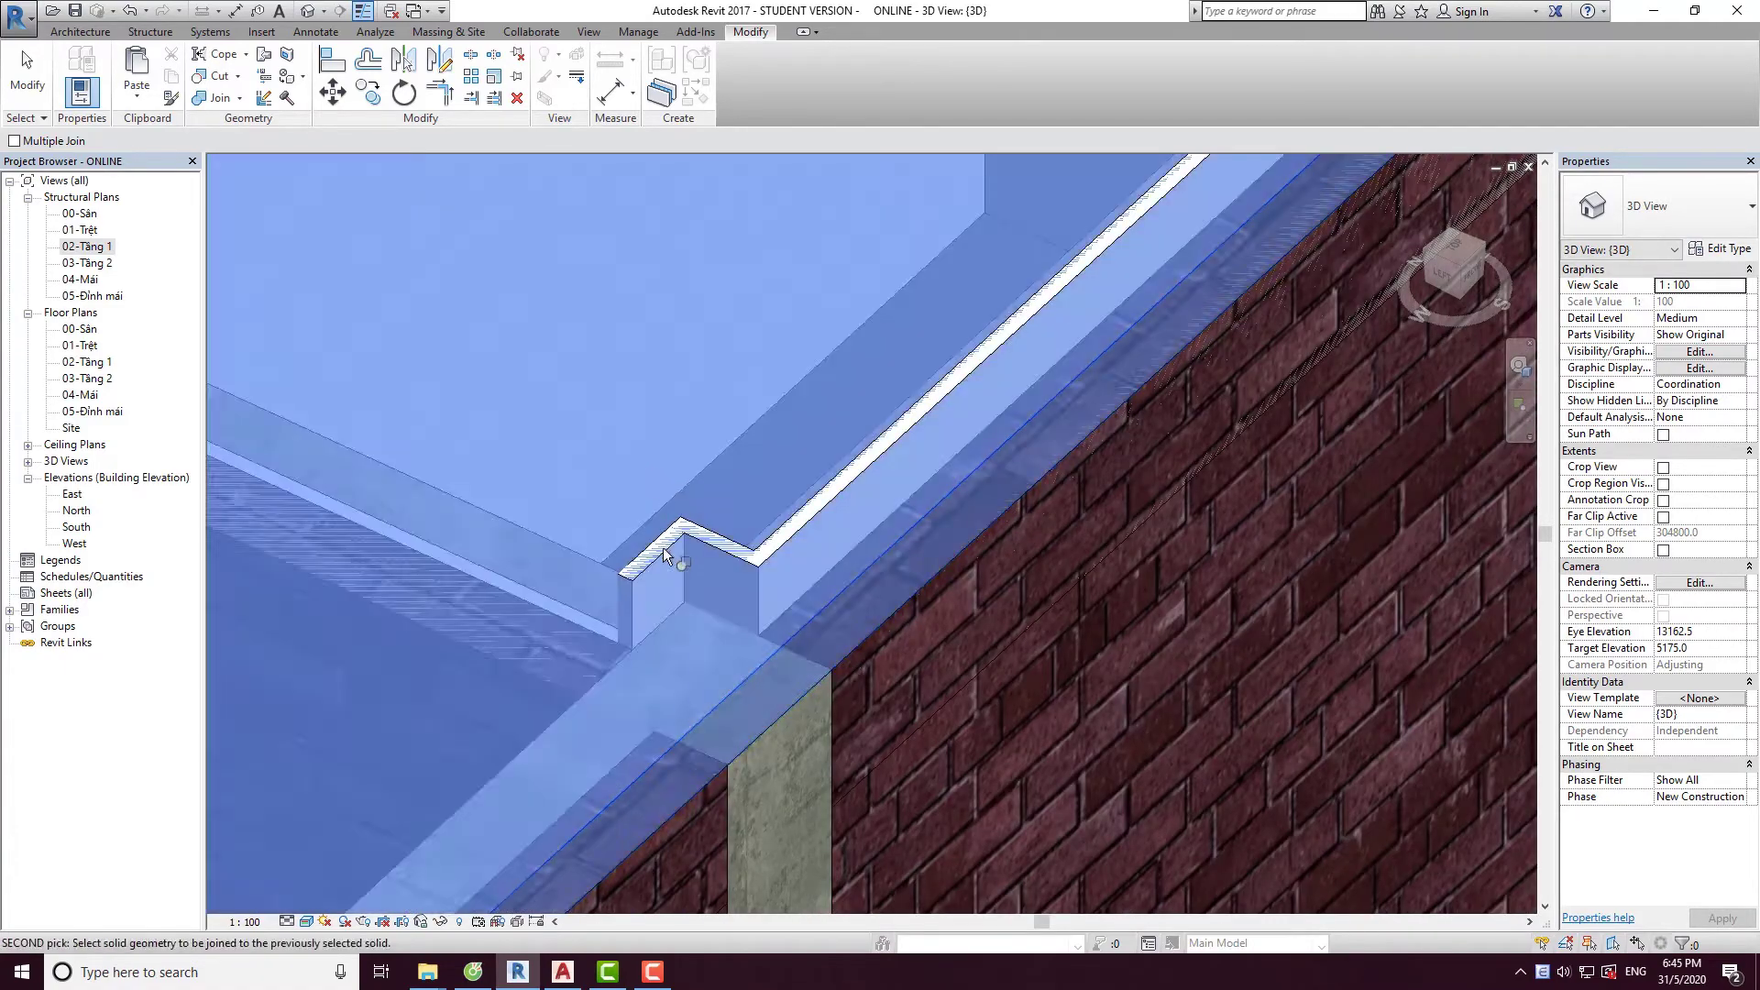
{"action": "left_click", "coordinate": [754, 486]}
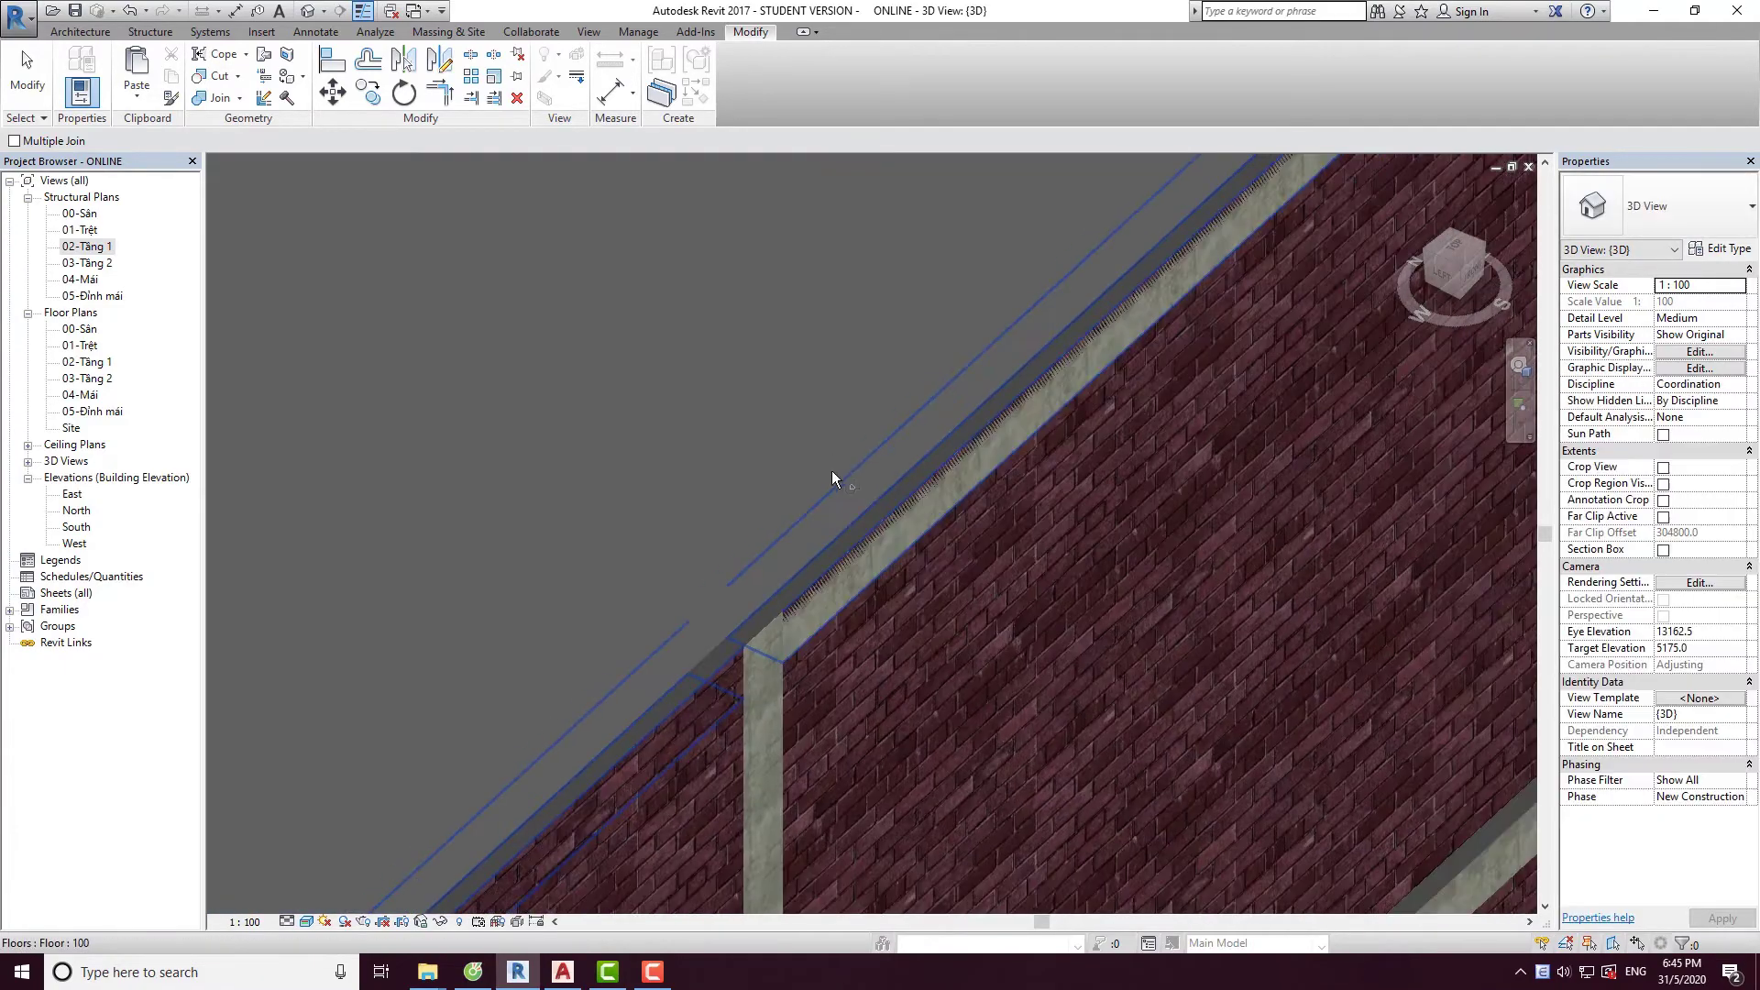
{"action": "scroll", "coordinate": [832, 470], "scroll_direction": "down", "scroll_amount": 3}
{"action": "scroll", "coordinate": [817, 571], "scroll_direction": "up", "scroll_amount": 3}
{"action": "left_click", "coordinate": [817, 570]}
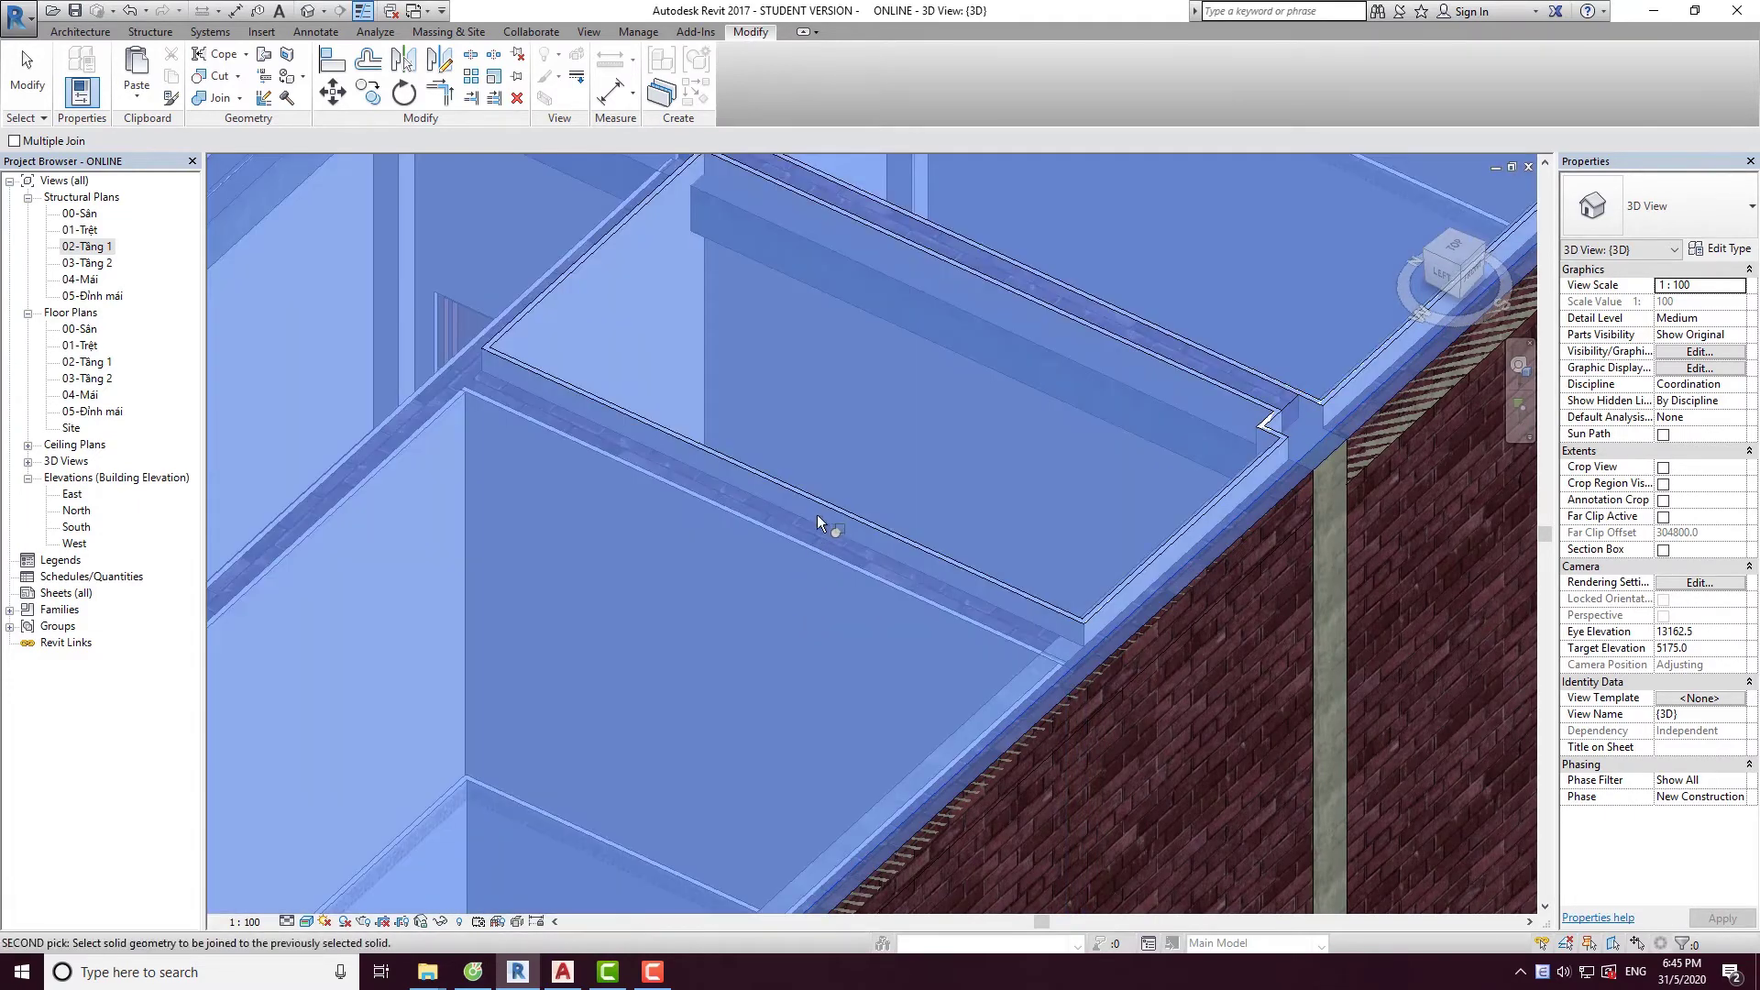
{"action": "left_click", "coordinate": [817, 514]}
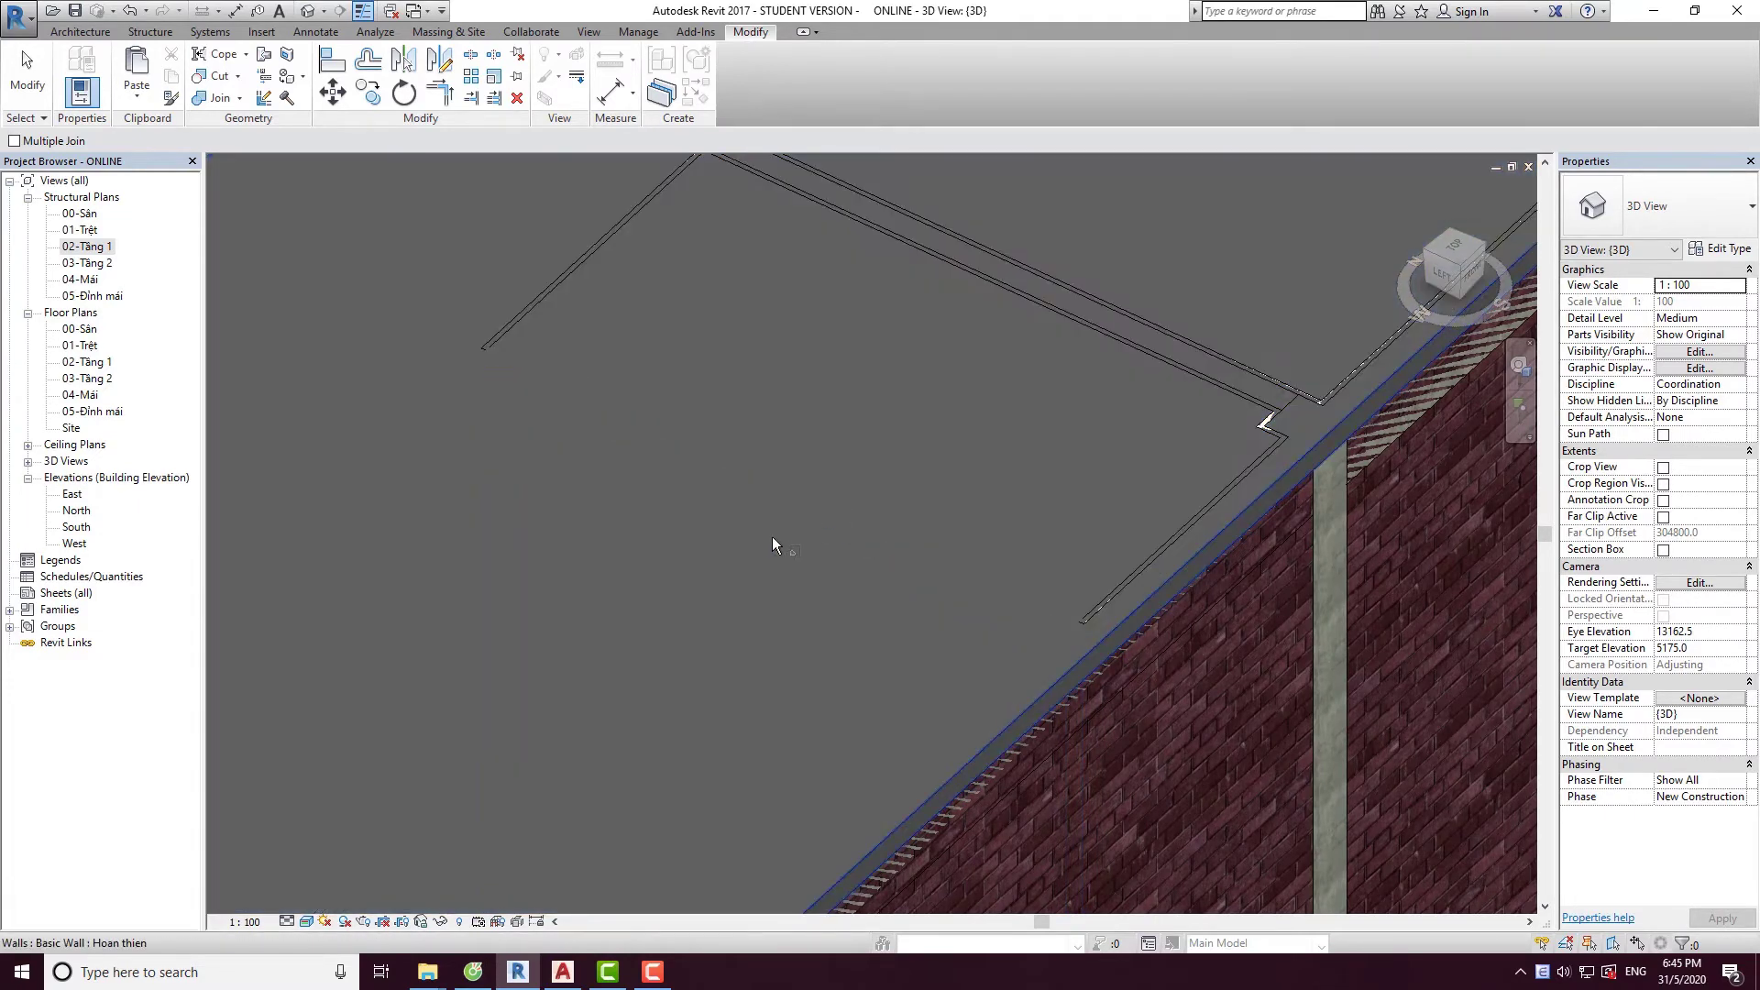
{"action": "scroll", "coordinate": [1020, 563], "scroll_direction": "down", "scroll_amount": 3}
{"action": "scroll", "coordinate": [1104, 607], "scroll_direction": "up", "scroll_amount": 5}
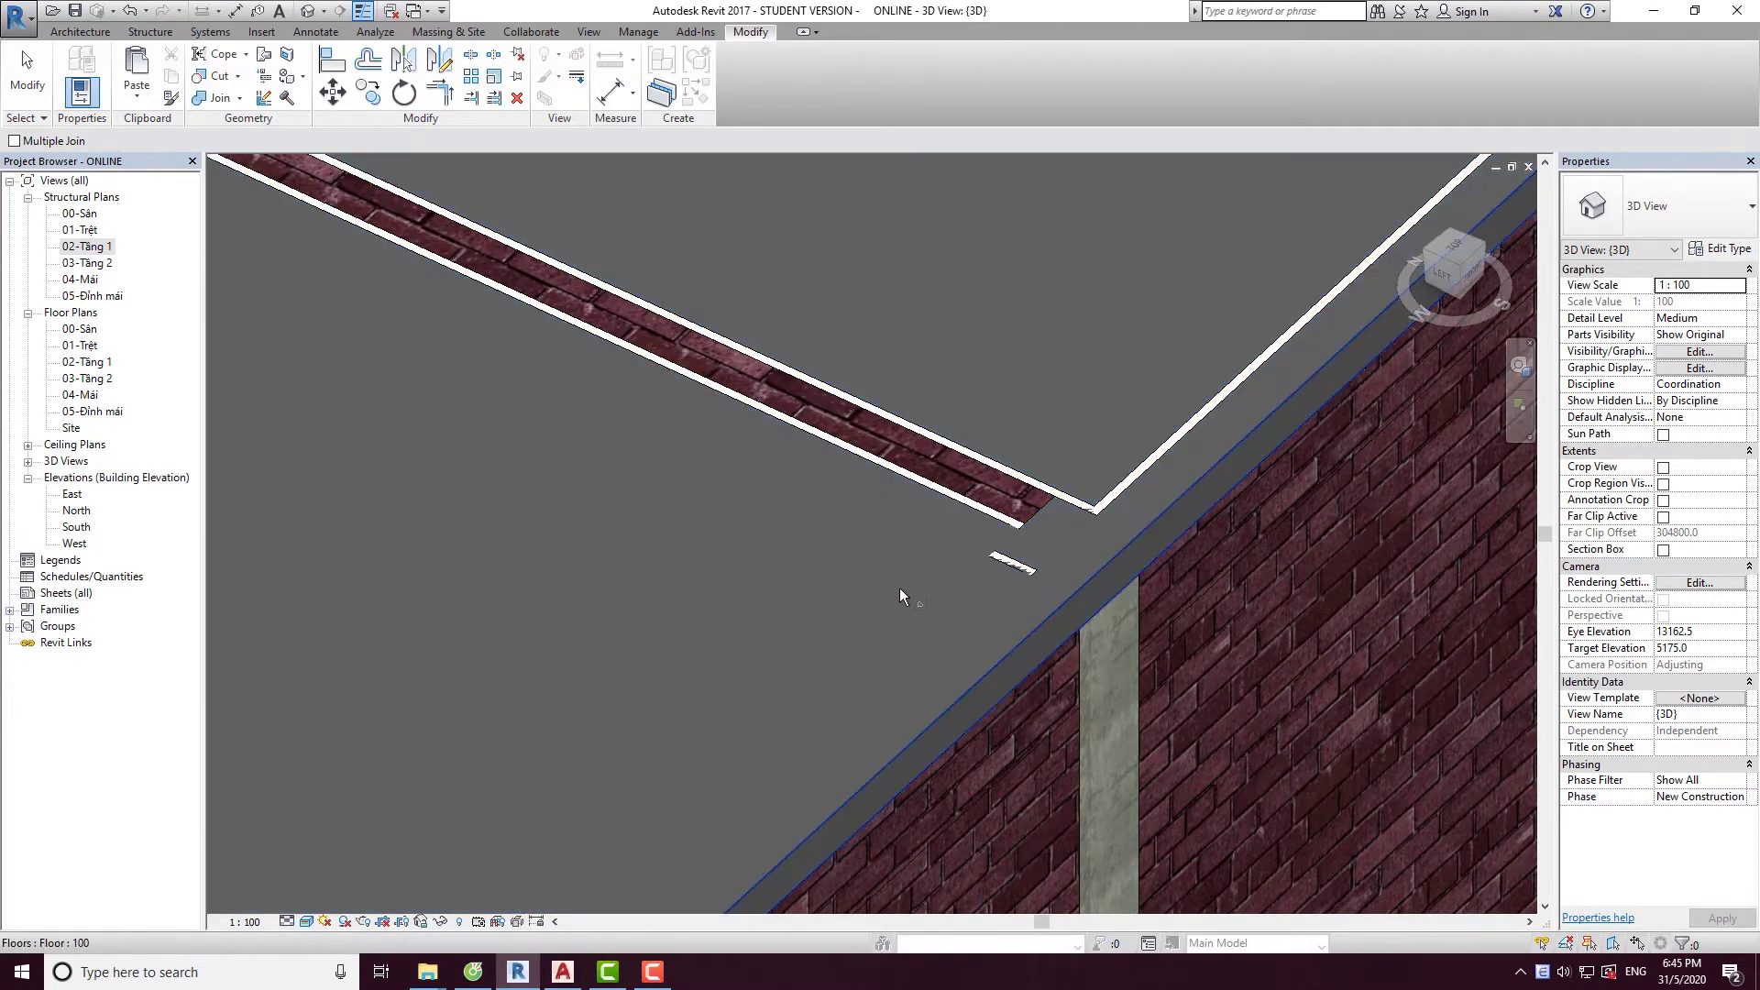
Join the roof floor with the final remaining element and inspect the result.
{"action": "left_click", "coordinate": [926, 579]}
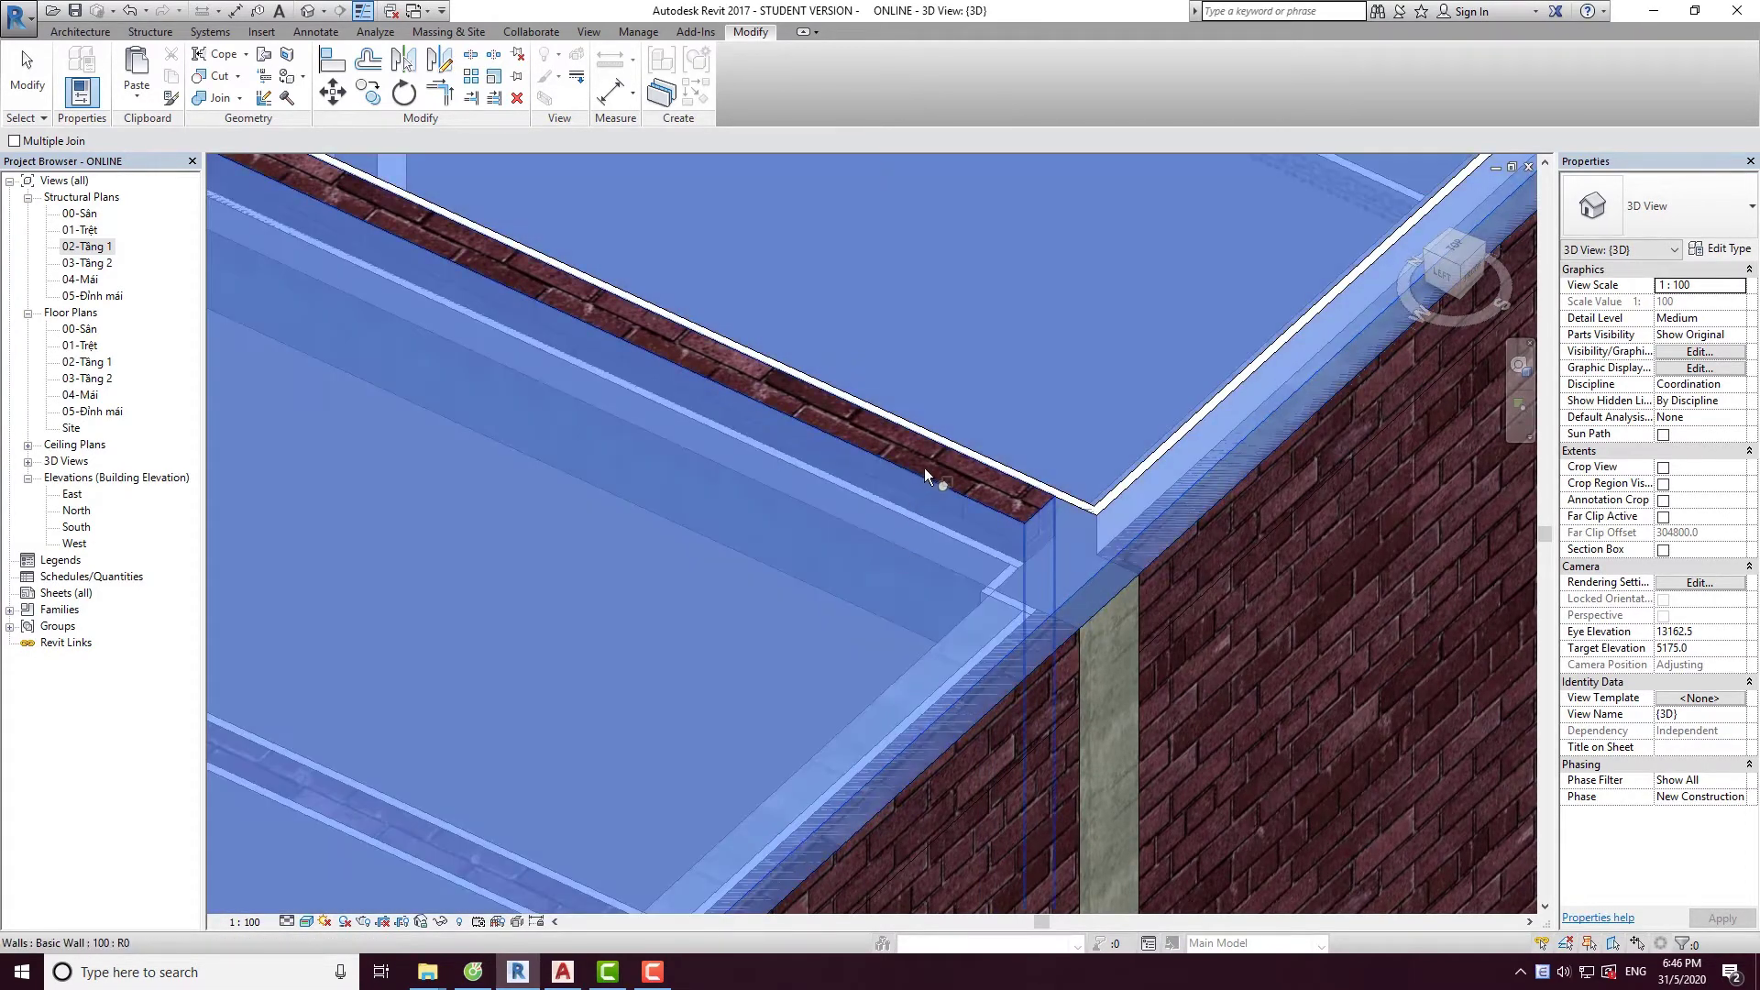
{"action": "scroll", "coordinate": [1143, 483], "scroll_direction": "down", "scroll_amount": 3}
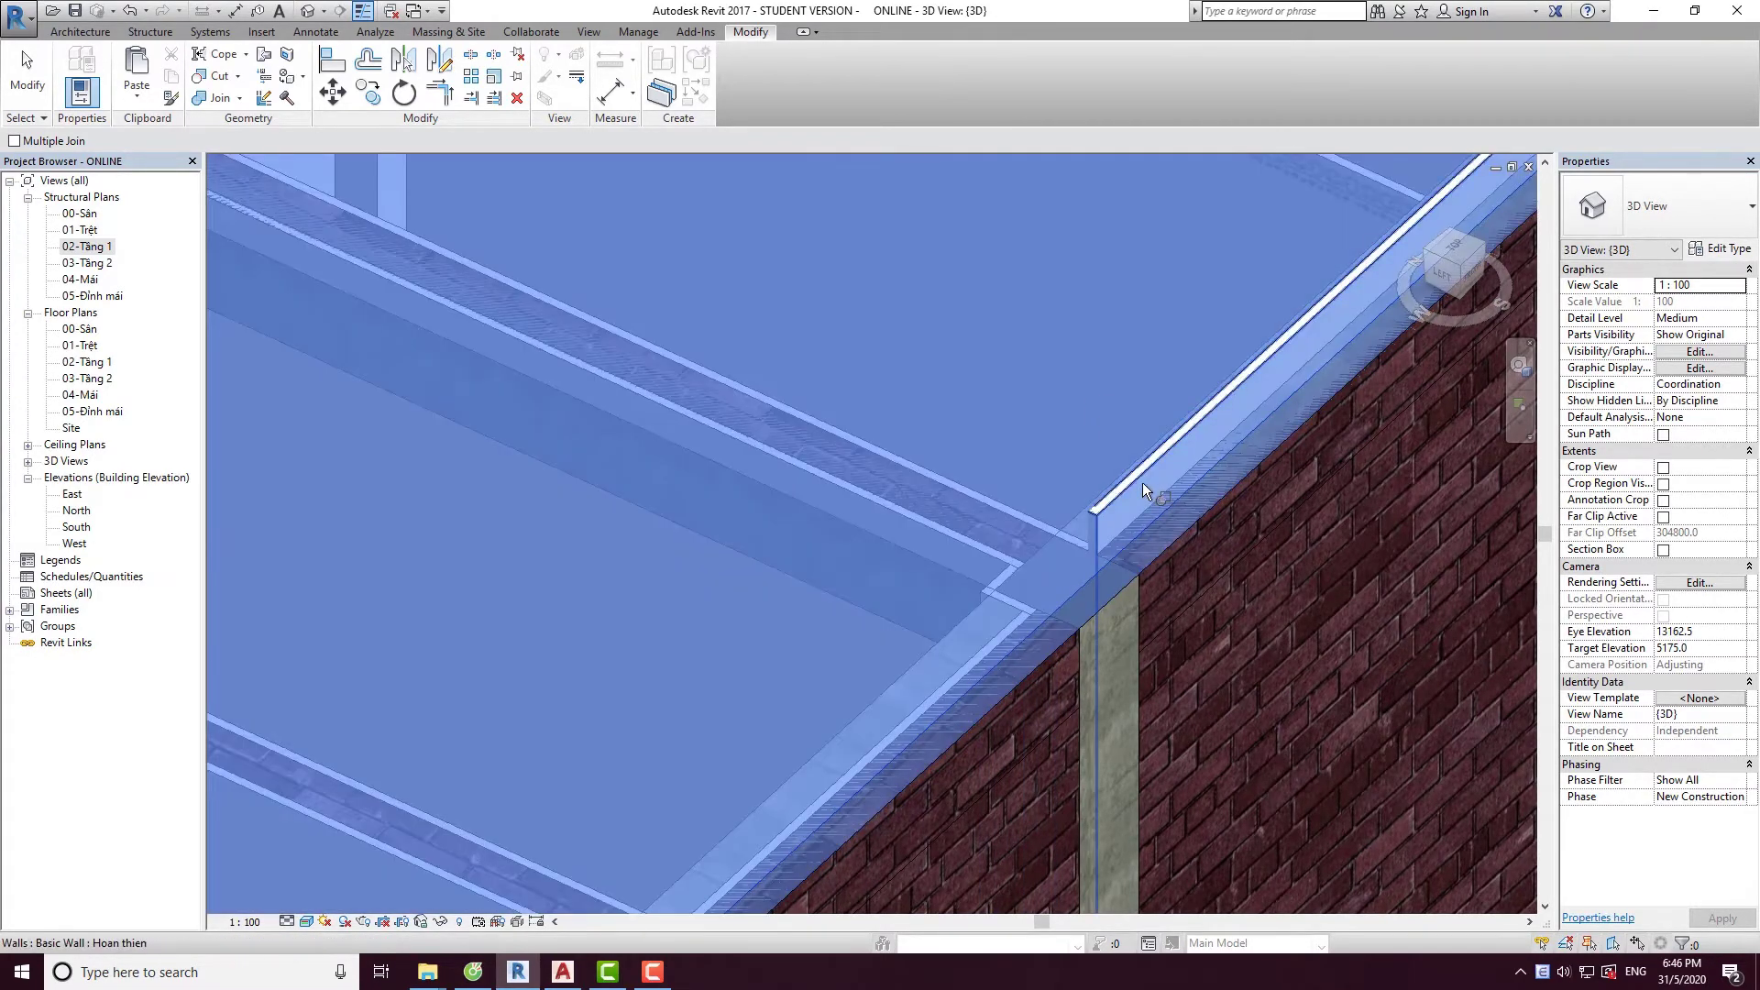
{"action": "scroll", "coordinate": [993, 512], "scroll_direction": "up", "scroll_amount": 3}
{"action": "scroll", "coordinate": [733, 416], "scroll_direction": "up", "scroll_amount": 3}
{"action": "left_click", "coordinate": [734, 416]}
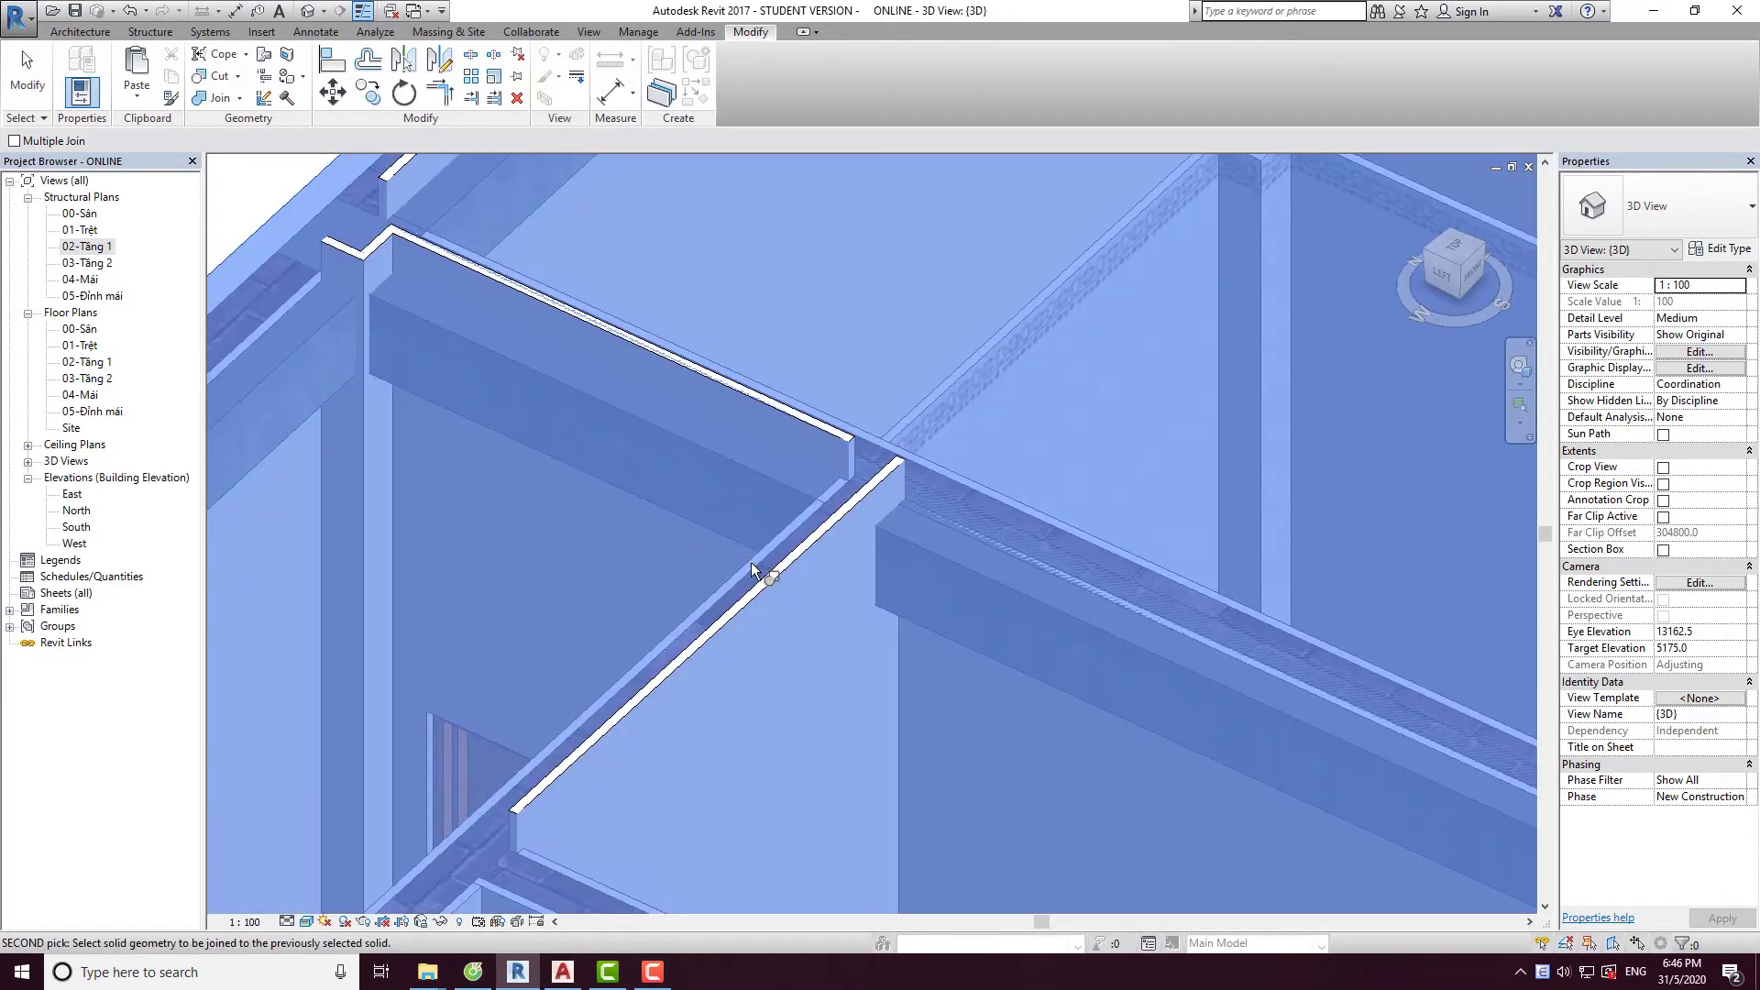
{"action": "scroll", "coordinate": [798, 409], "scroll_direction": "up", "scroll_amount": 3}
{"action": "scroll", "coordinate": [915, 519], "scroll_direction": "down", "scroll_amount": 2}
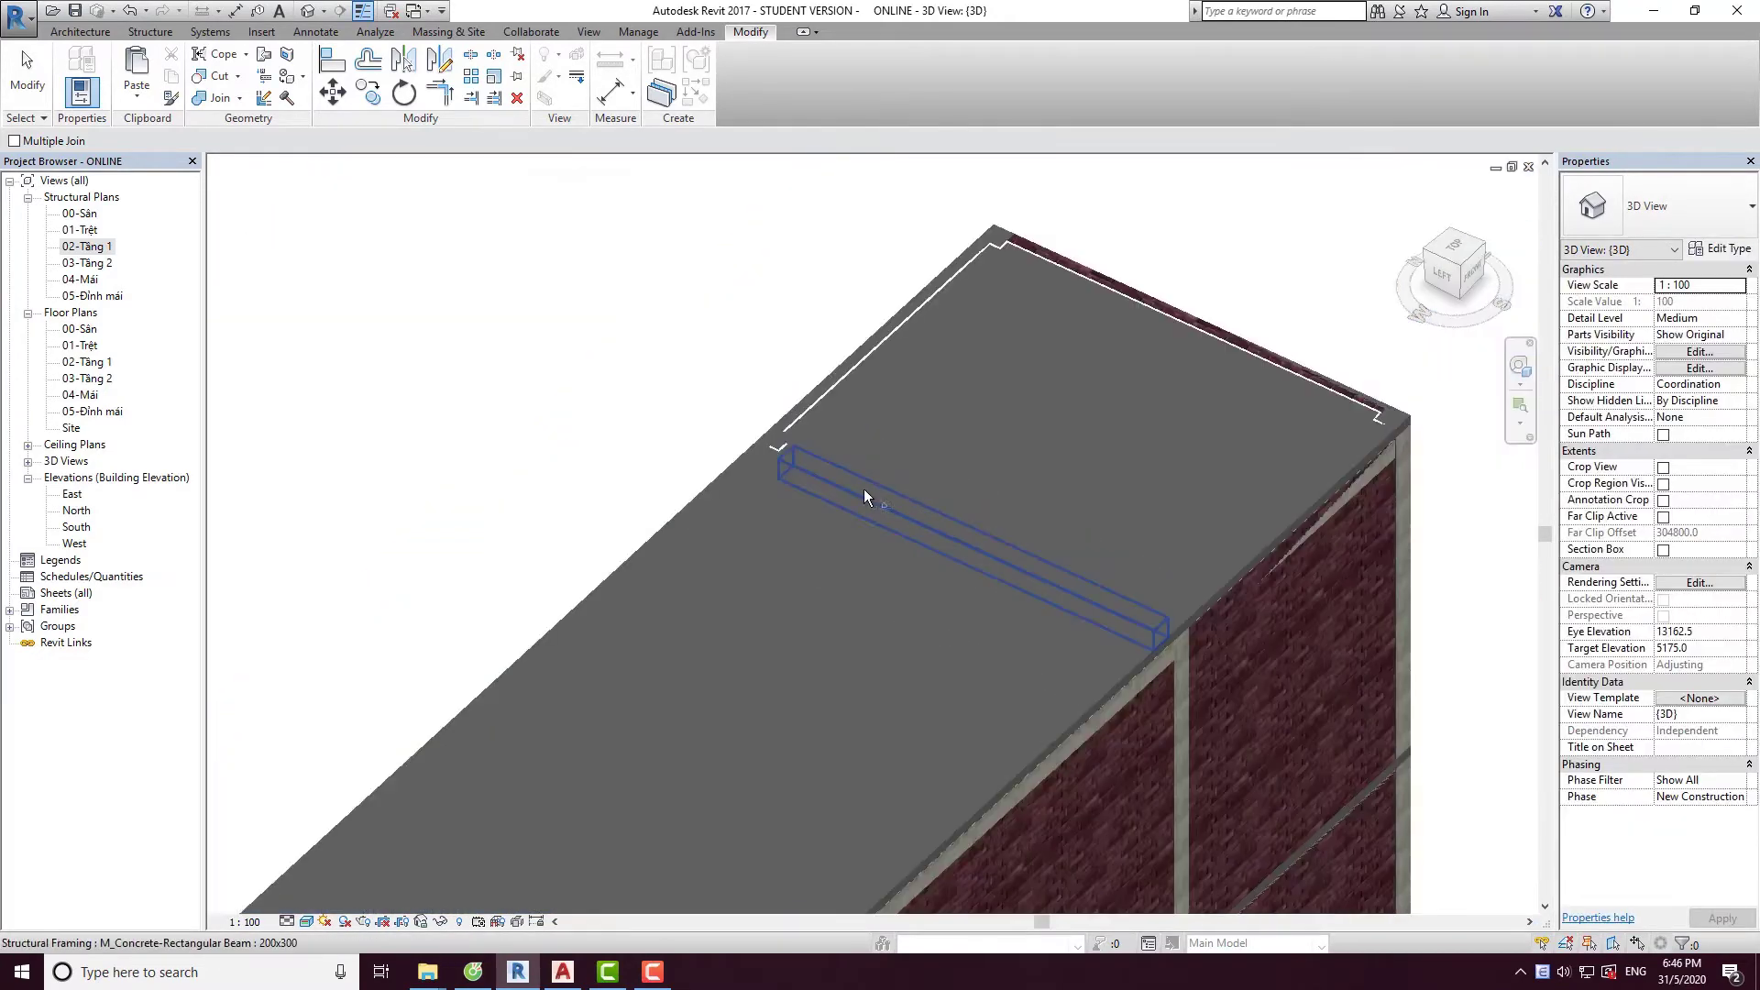
{"action": "scroll", "coordinate": [795, 464], "scroll_direction": "up", "scroll_amount": 2}
{"action": "scroll", "coordinate": [795, 464], "scroll_direction": "down", "scroll_amount": 2}
{"action": "scroll", "coordinate": [750, 464], "scroll_direction": "up", "scroll_amount": 2}
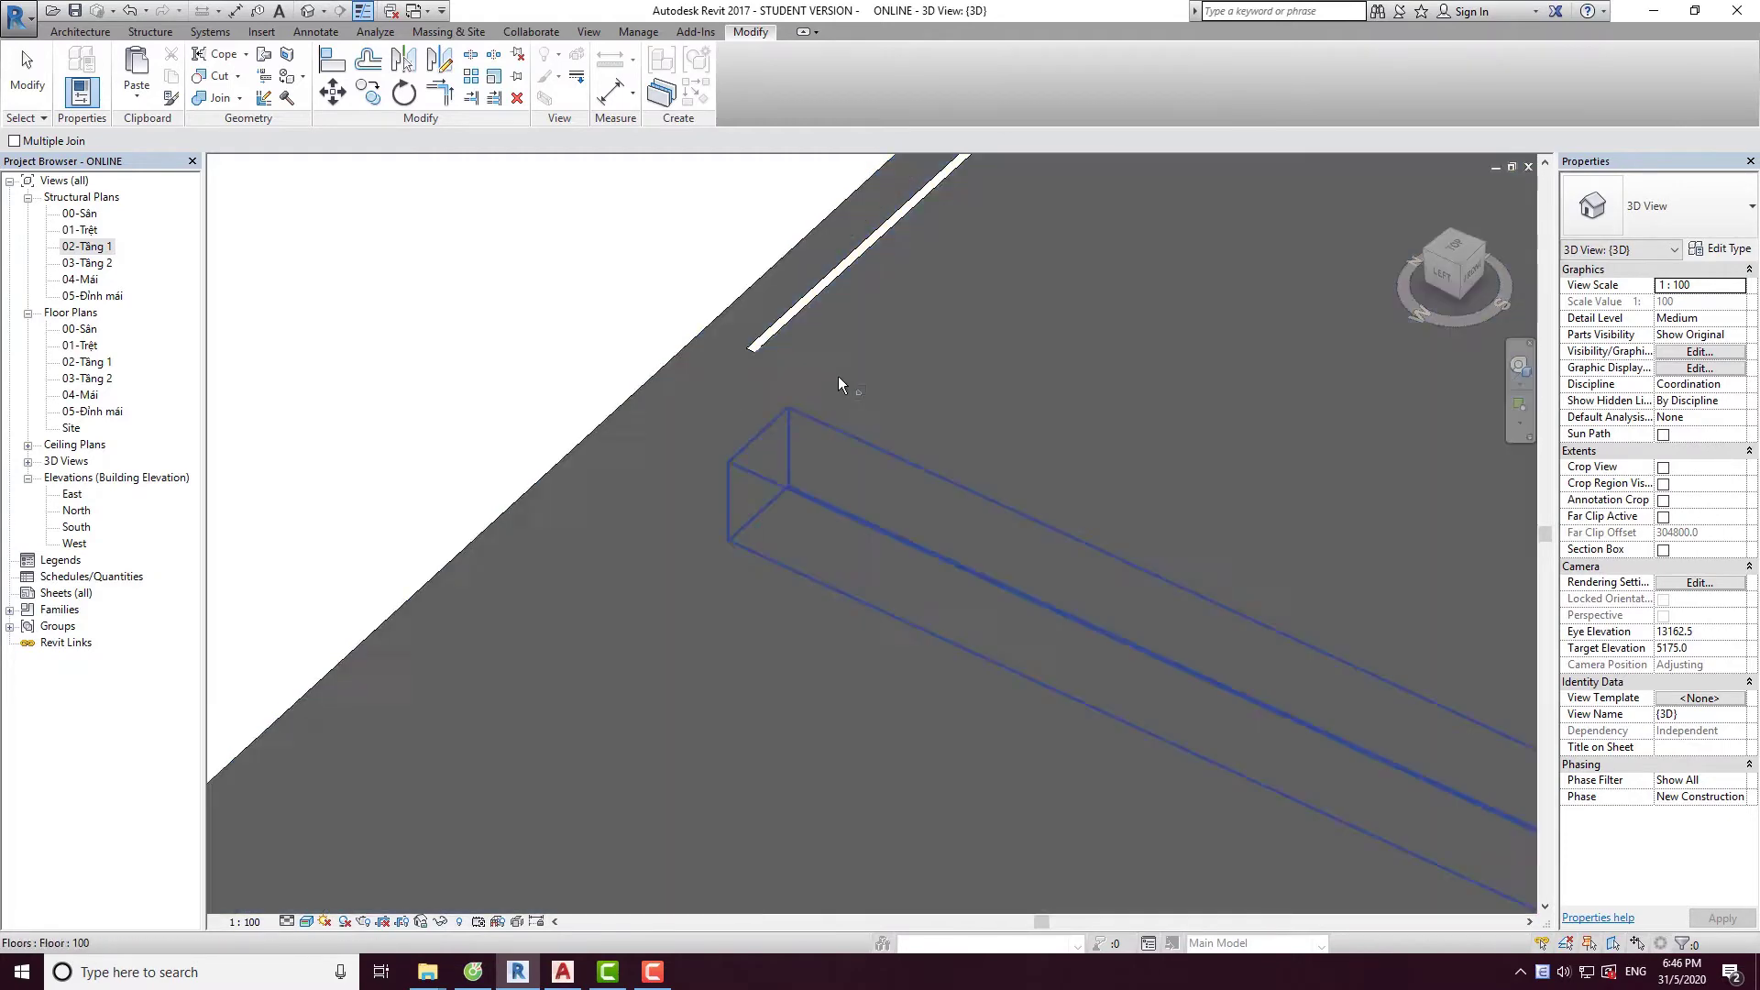
{"action": "scroll", "coordinate": [828, 306], "scroll_direction": "down", "scroll_amount": 2}
{"action": "scroll", "coordinate": [819, 295], "scroll_direction": "up", "scroll_amount": 2}
{"action": "scroll", "coordinate": [787, 374], "scroll_direction": "down", "scroll_amount": 2}
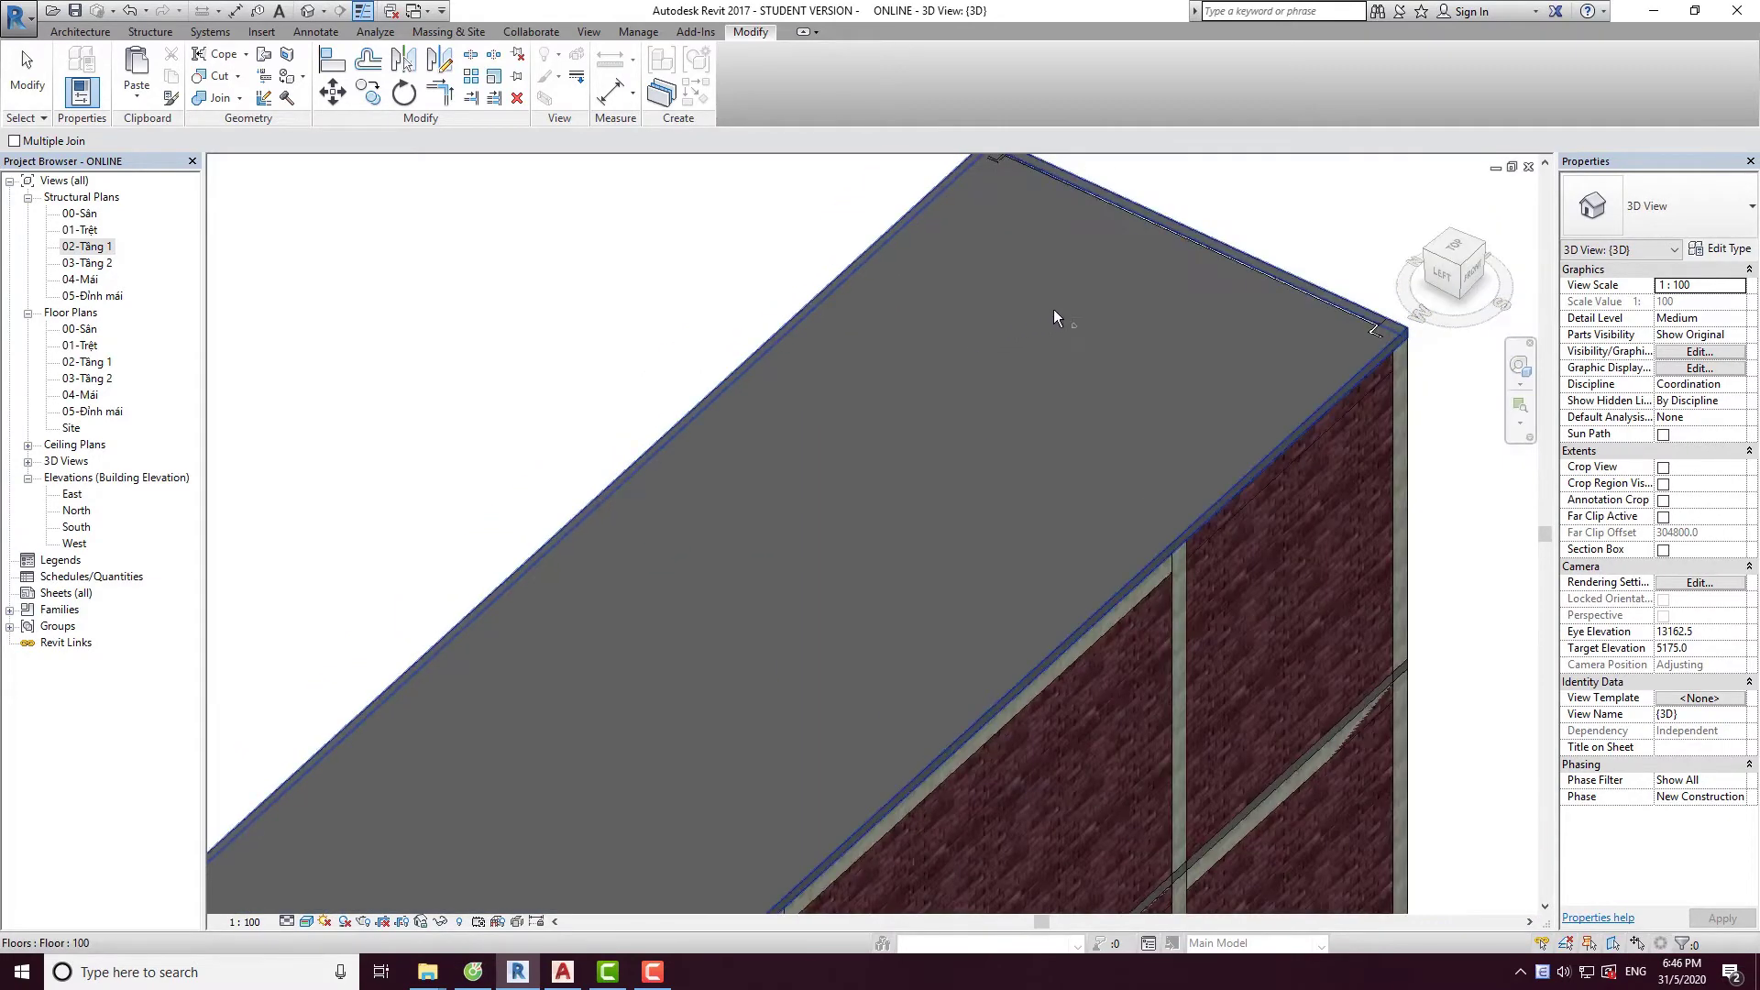
{"action": "scroll", "coordinate": [1100, 497], "scroll_direction": "down", "scroll_amount": 2}
{"action": "scroll", "coordinate": [1159, 561], "scroll_direction": "up", "scroll_amount": 2}
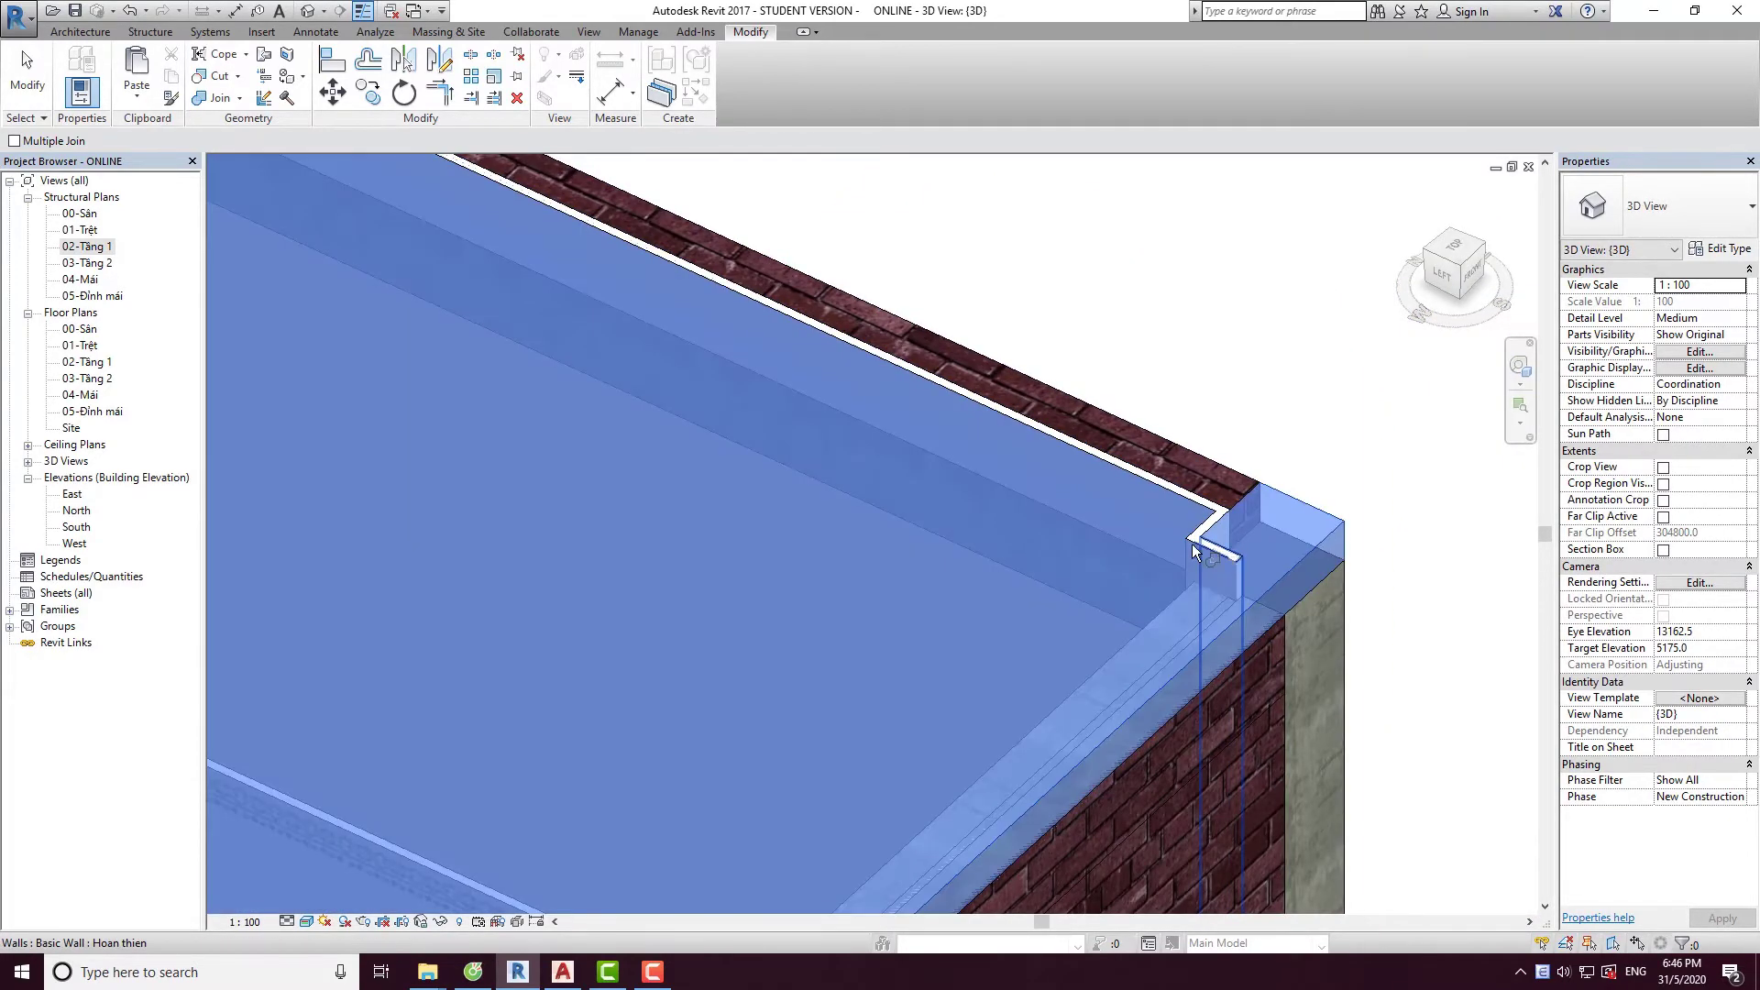
{"action": "scroll", "coordinate": [1144, 488], "scroll_direction": "down", "scroll_amount": 1}
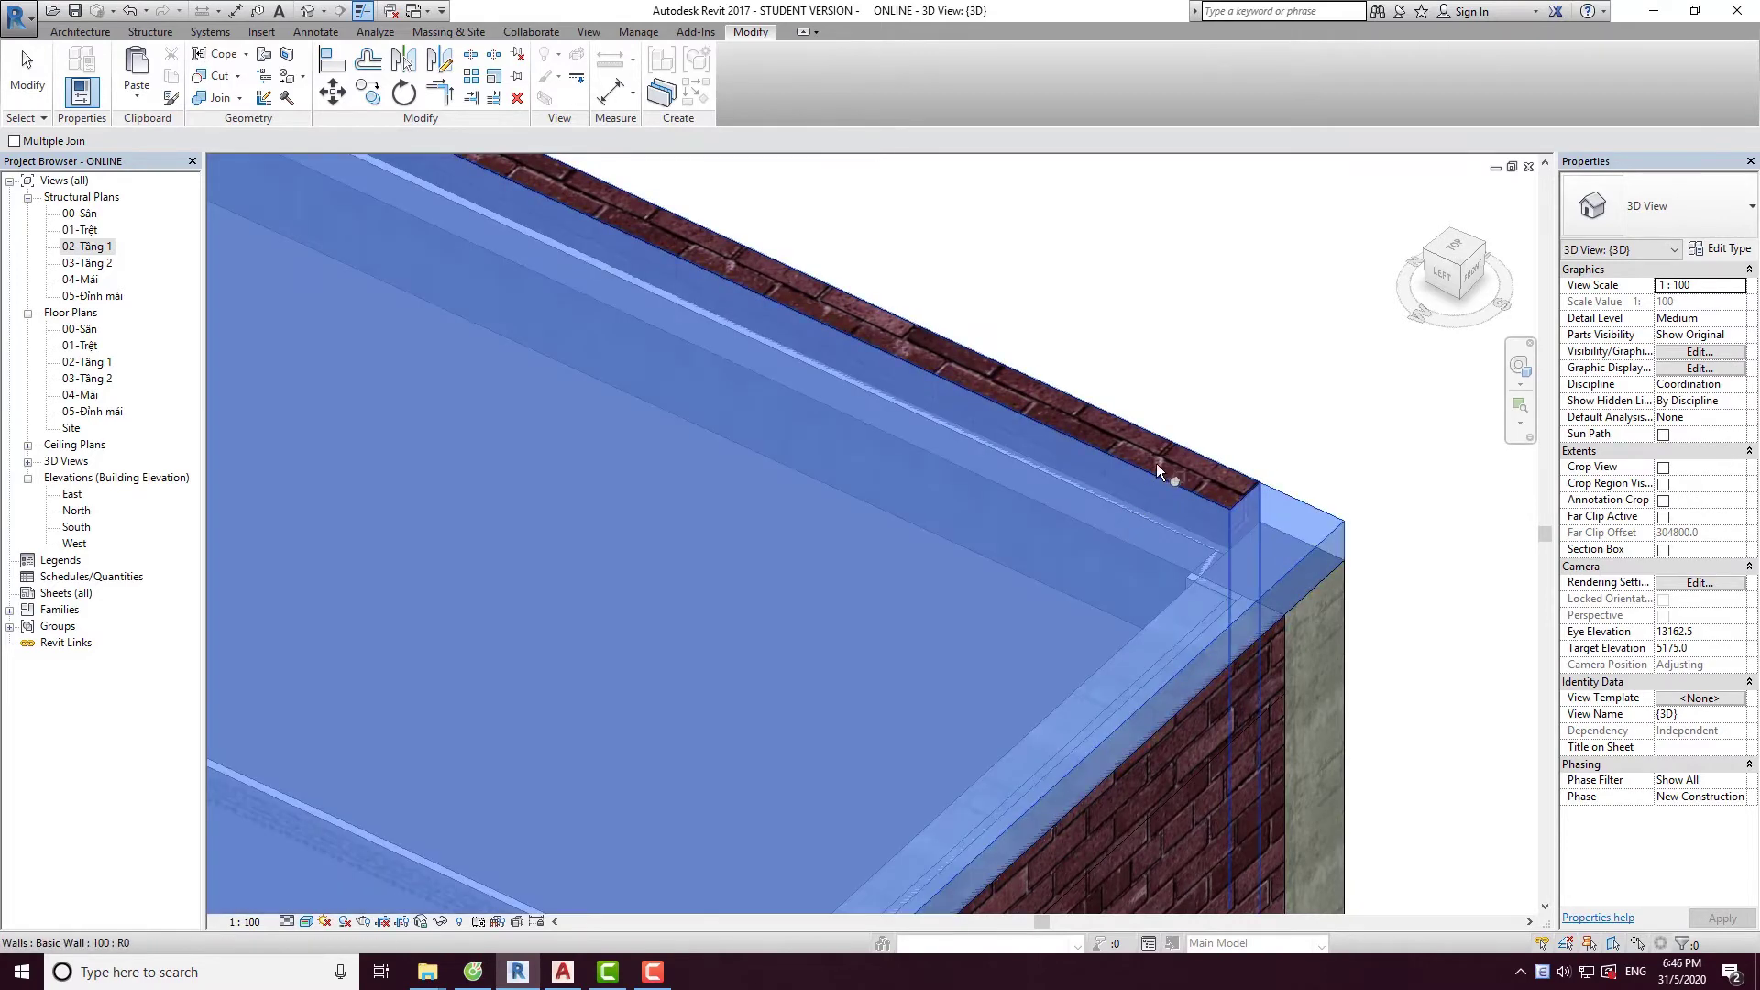
{"action": "scroll", "coordinate": [1191, 597], "scroll_direction": "up", "scroll_amount": 2}
{"action": "scroll", "coordinate": [1191, 596], "scroll_direction": "down", "scroll_amount": 2}
{"action": "scroll", "coordinate": [873, 460], "scroll_direction": "up", "scroll_amount": 2}
{"action": "scroll", "coordinate": [905, 541], "scroll_direction": "up", "scroll_amount": 1}
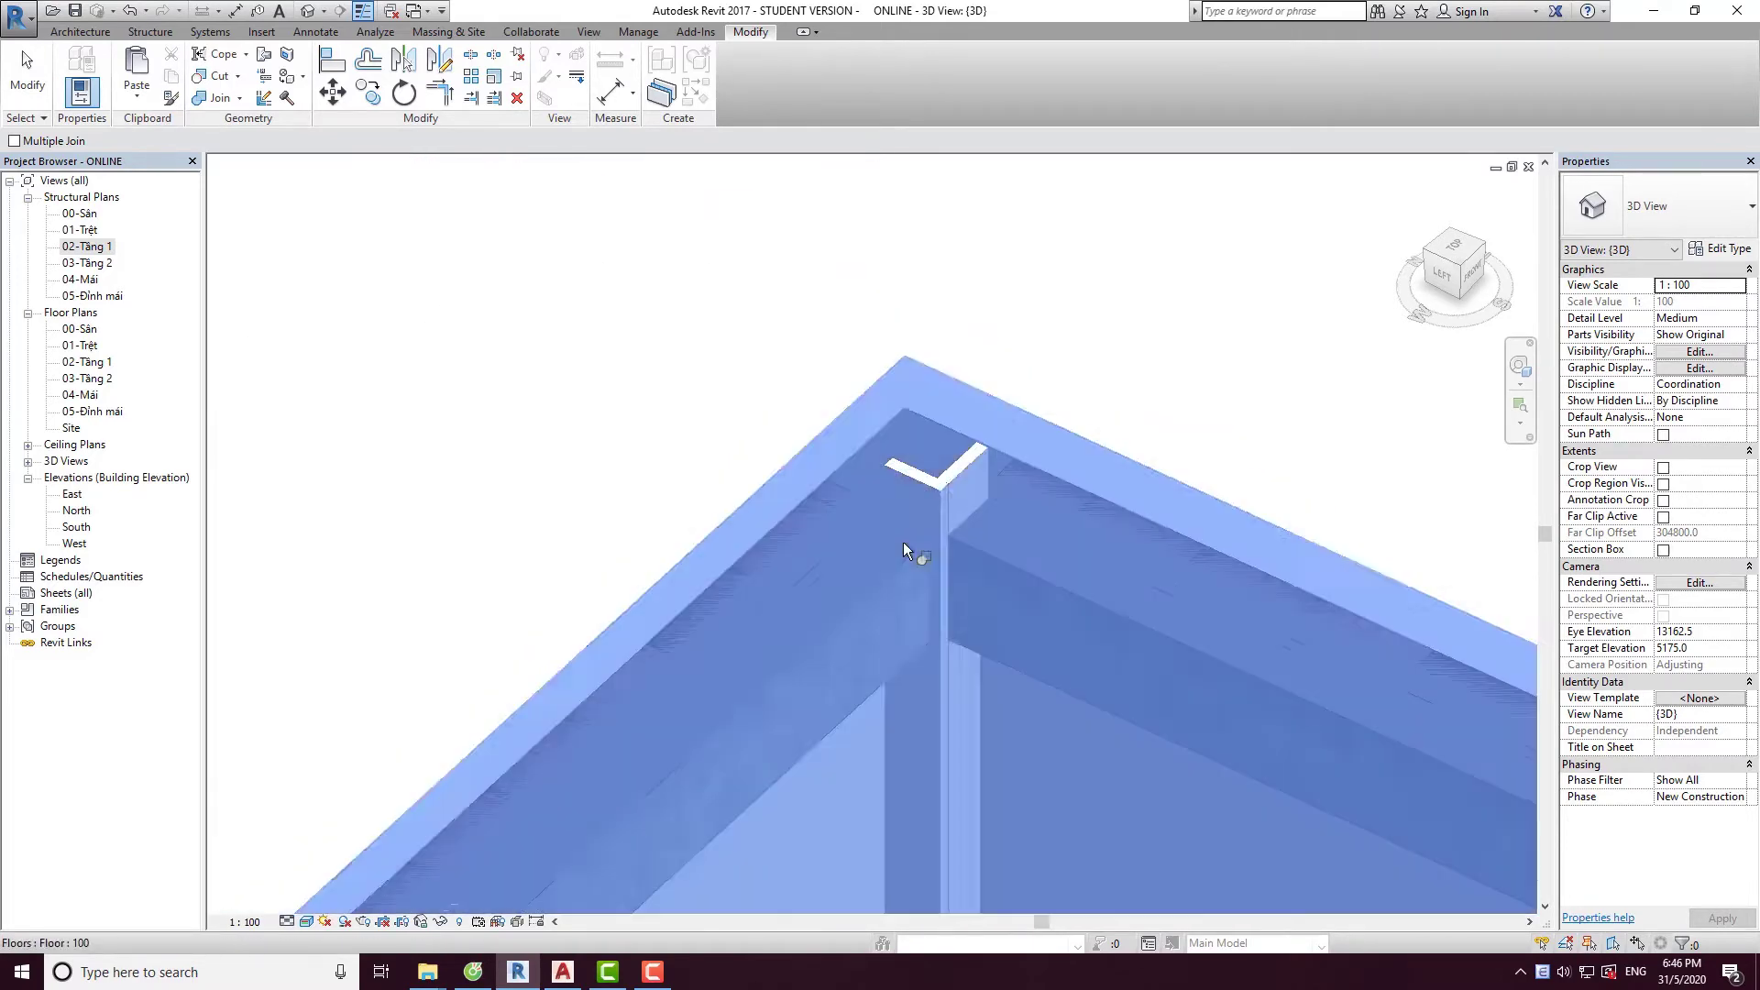
{"action": "scroll", "coordinate": [966, 482], "scroll_direction": "up", "scroll_amount": 1}
{"action": "scroll", "coordinate": [954, 504], "scroll_direction": "down", "scroll_amount": 2}
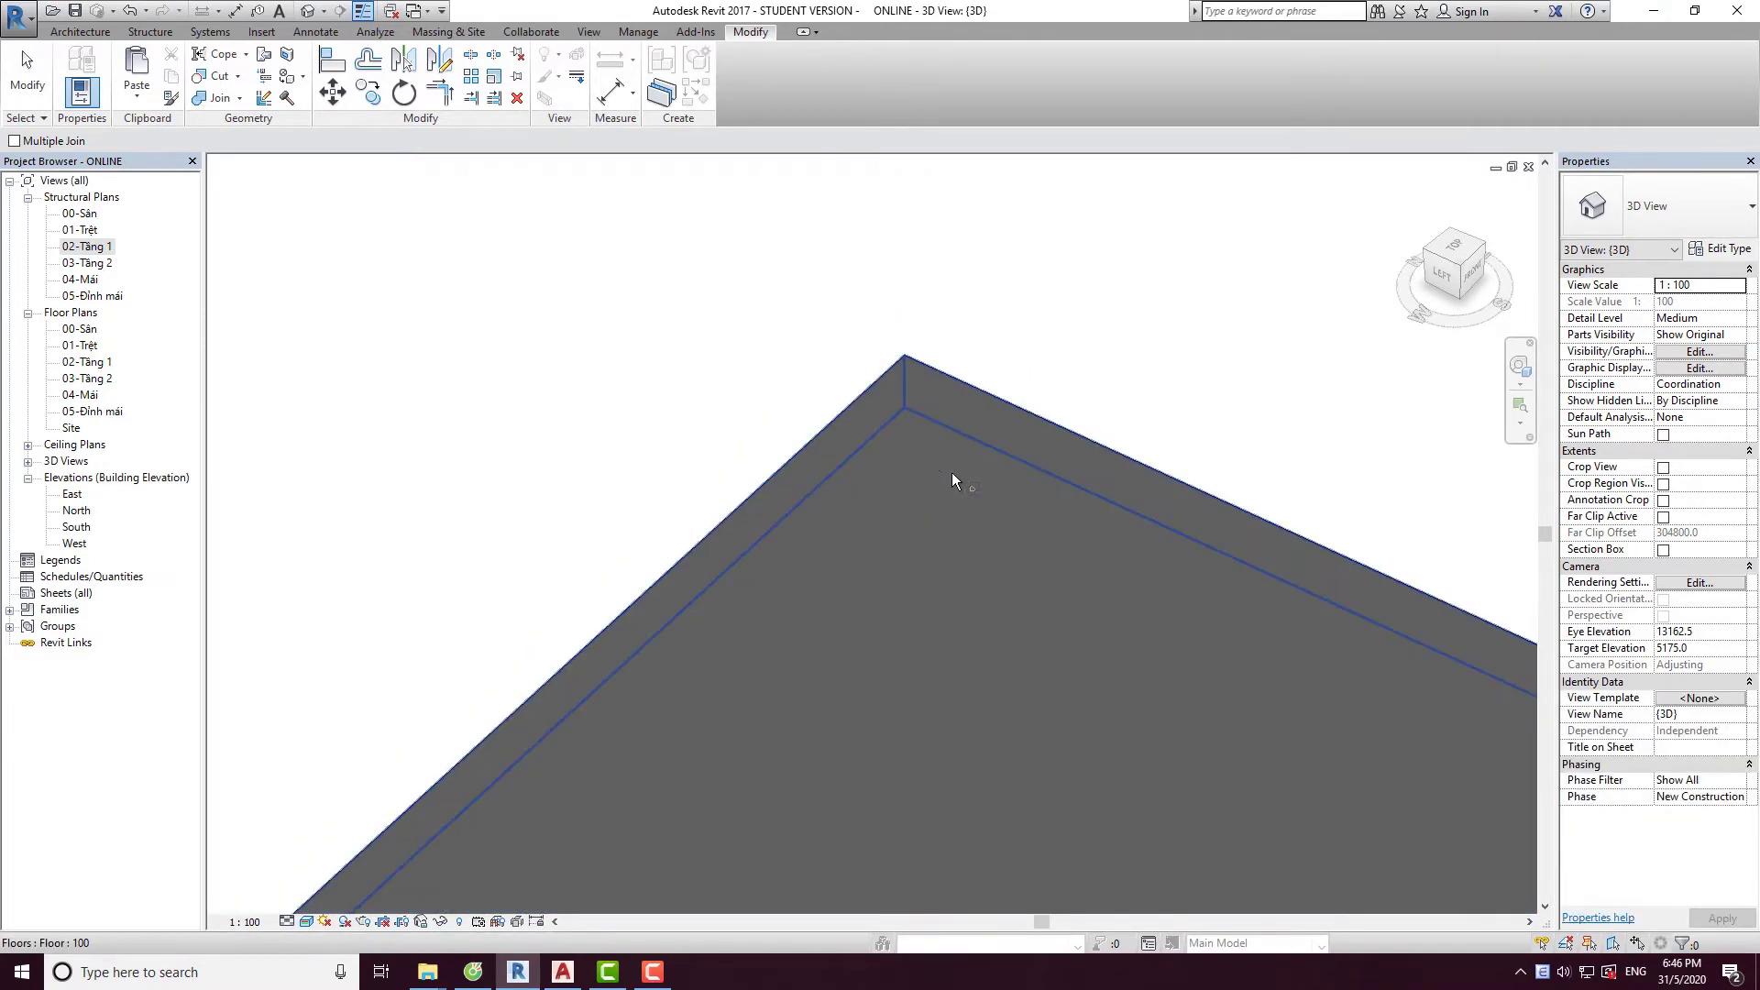
{"action": "scroll", "coordinate": [952, 471], "scroll_direction": "down", "scroll_amount": 1}
{"action": "scroll", "coordinate": [952, 471], "scroll_direction": "down", "scroll_amount": 2}
{"action": "scroll", "coordinate": [922, 524], "scroll_direction": "down", "scroll_amount": 1}
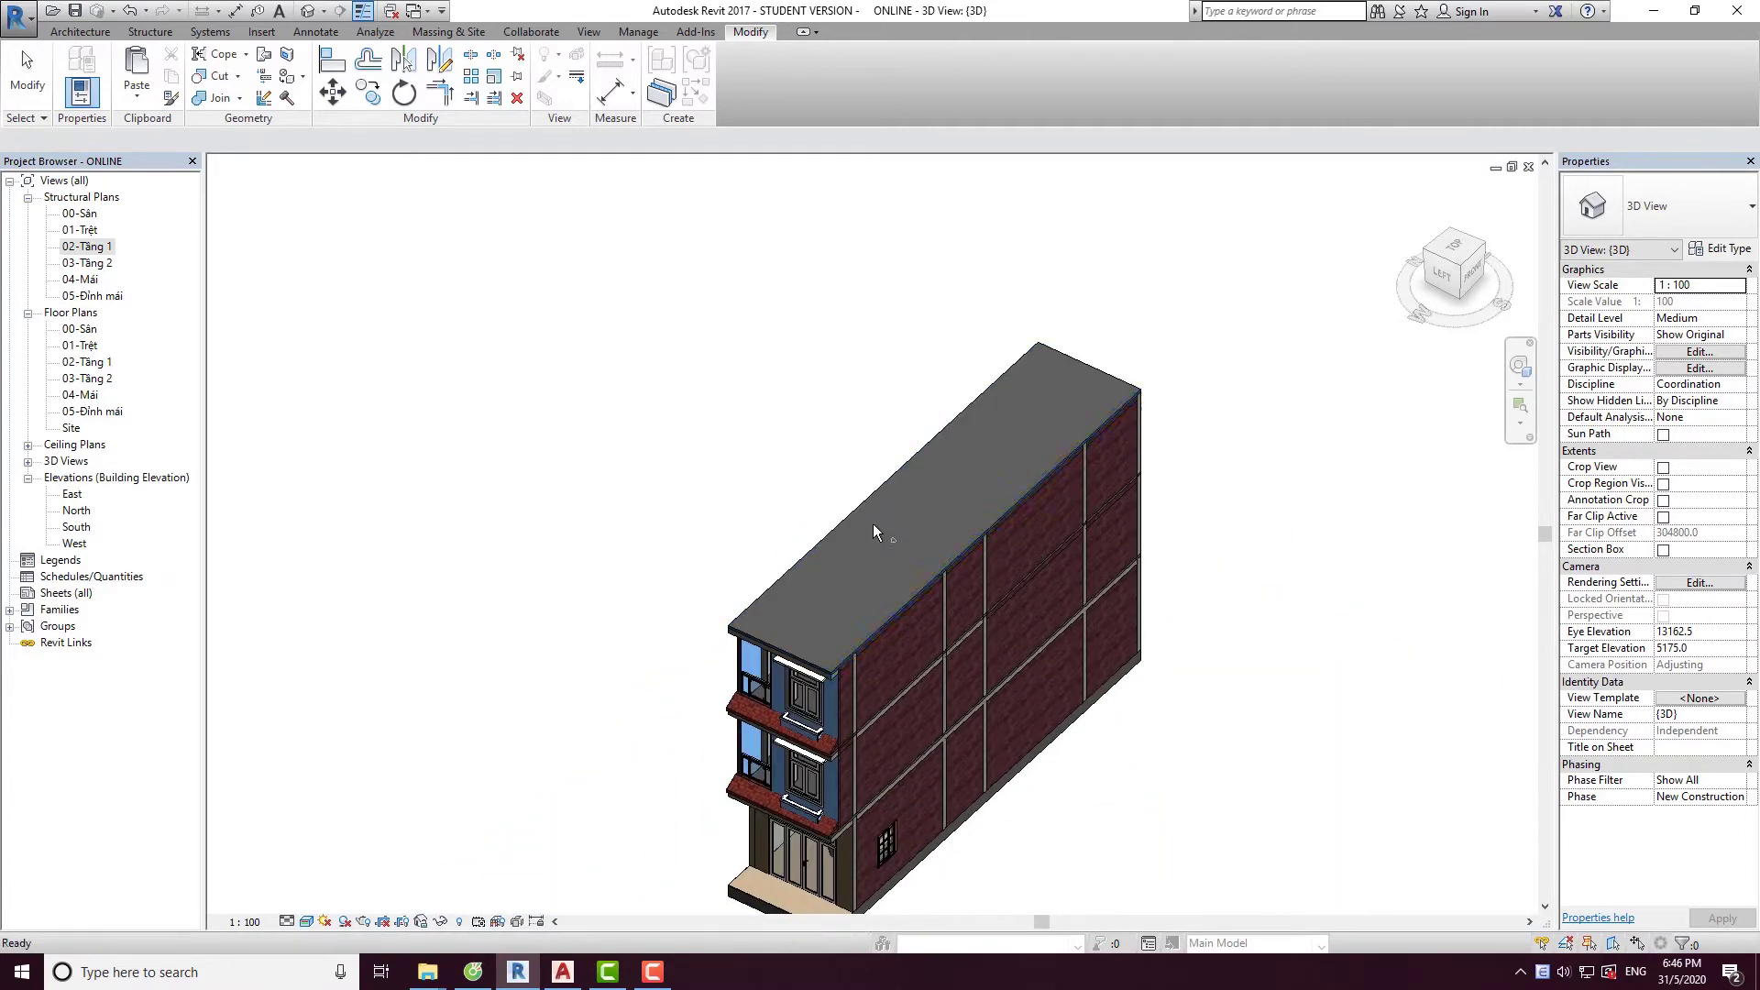
Exit the join tool and open the 05-Đỉnh mái floor plan.
{"action": "key", "text": "Escape"}
{"action": "middle_click_drag", "start_coordinate": [1001, 596], "coordinate": [781, 590], "text": "shift"}
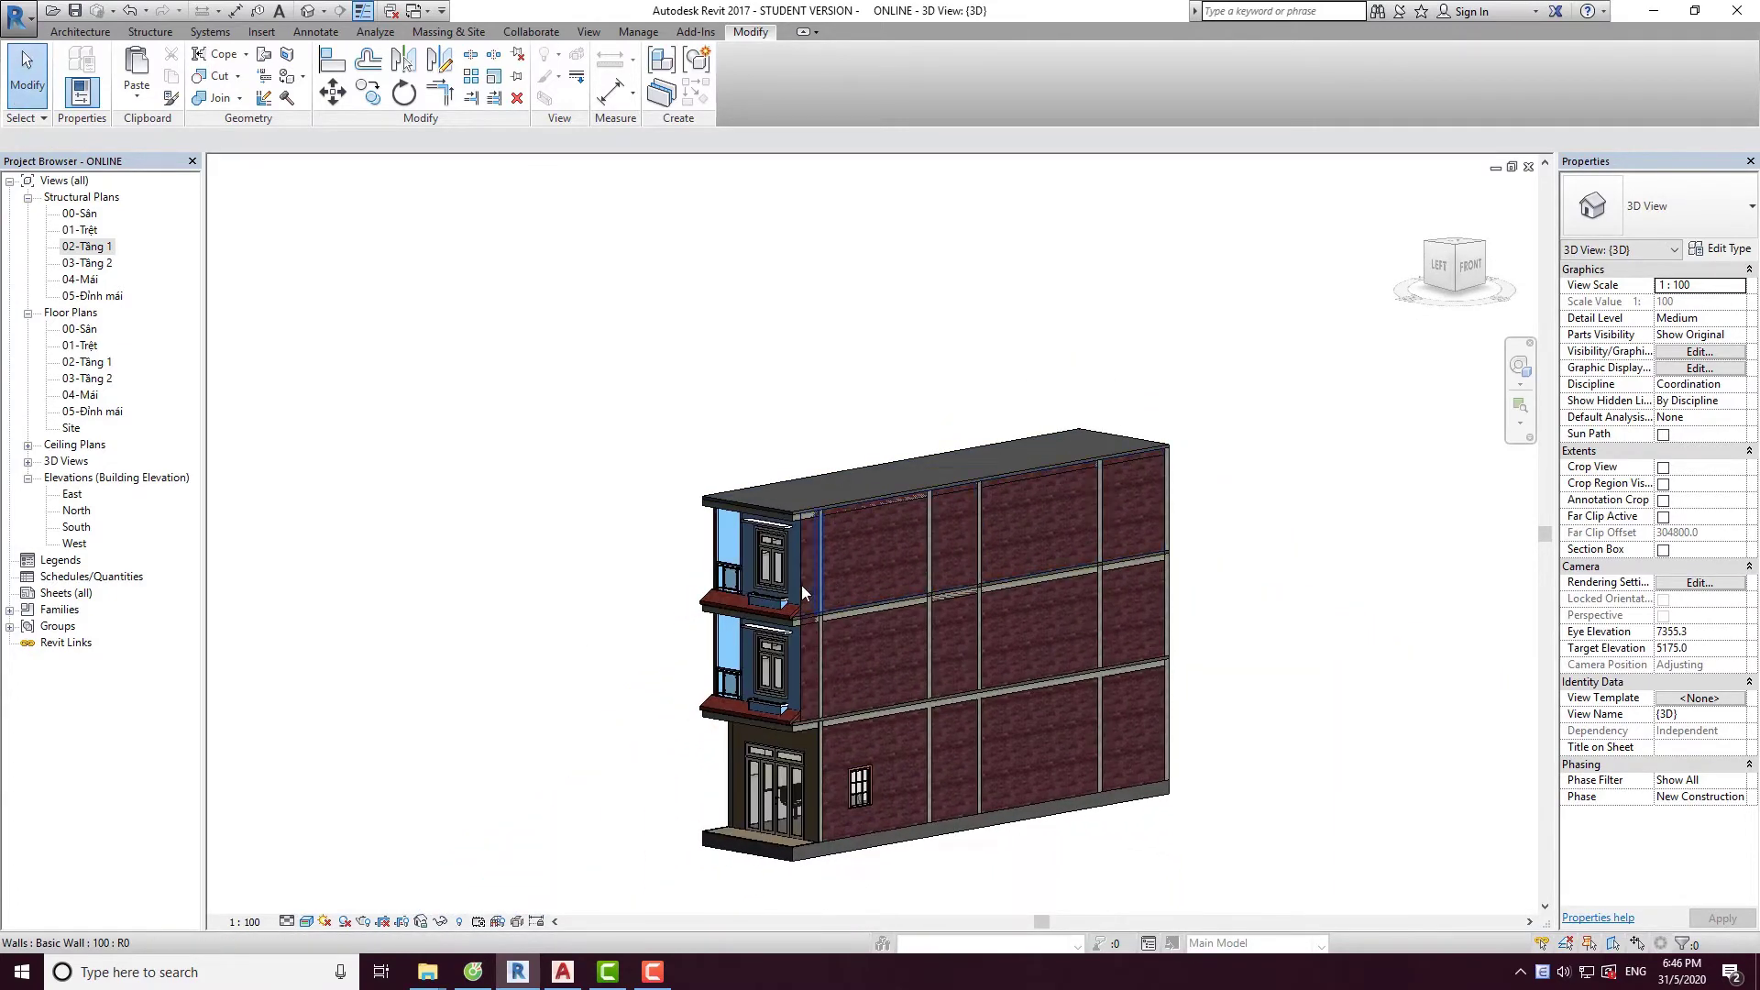
{"action": "middle_click_drag", "start_coordinate": [781, 590], "coordinate": [811, 591], "text": "shift"}
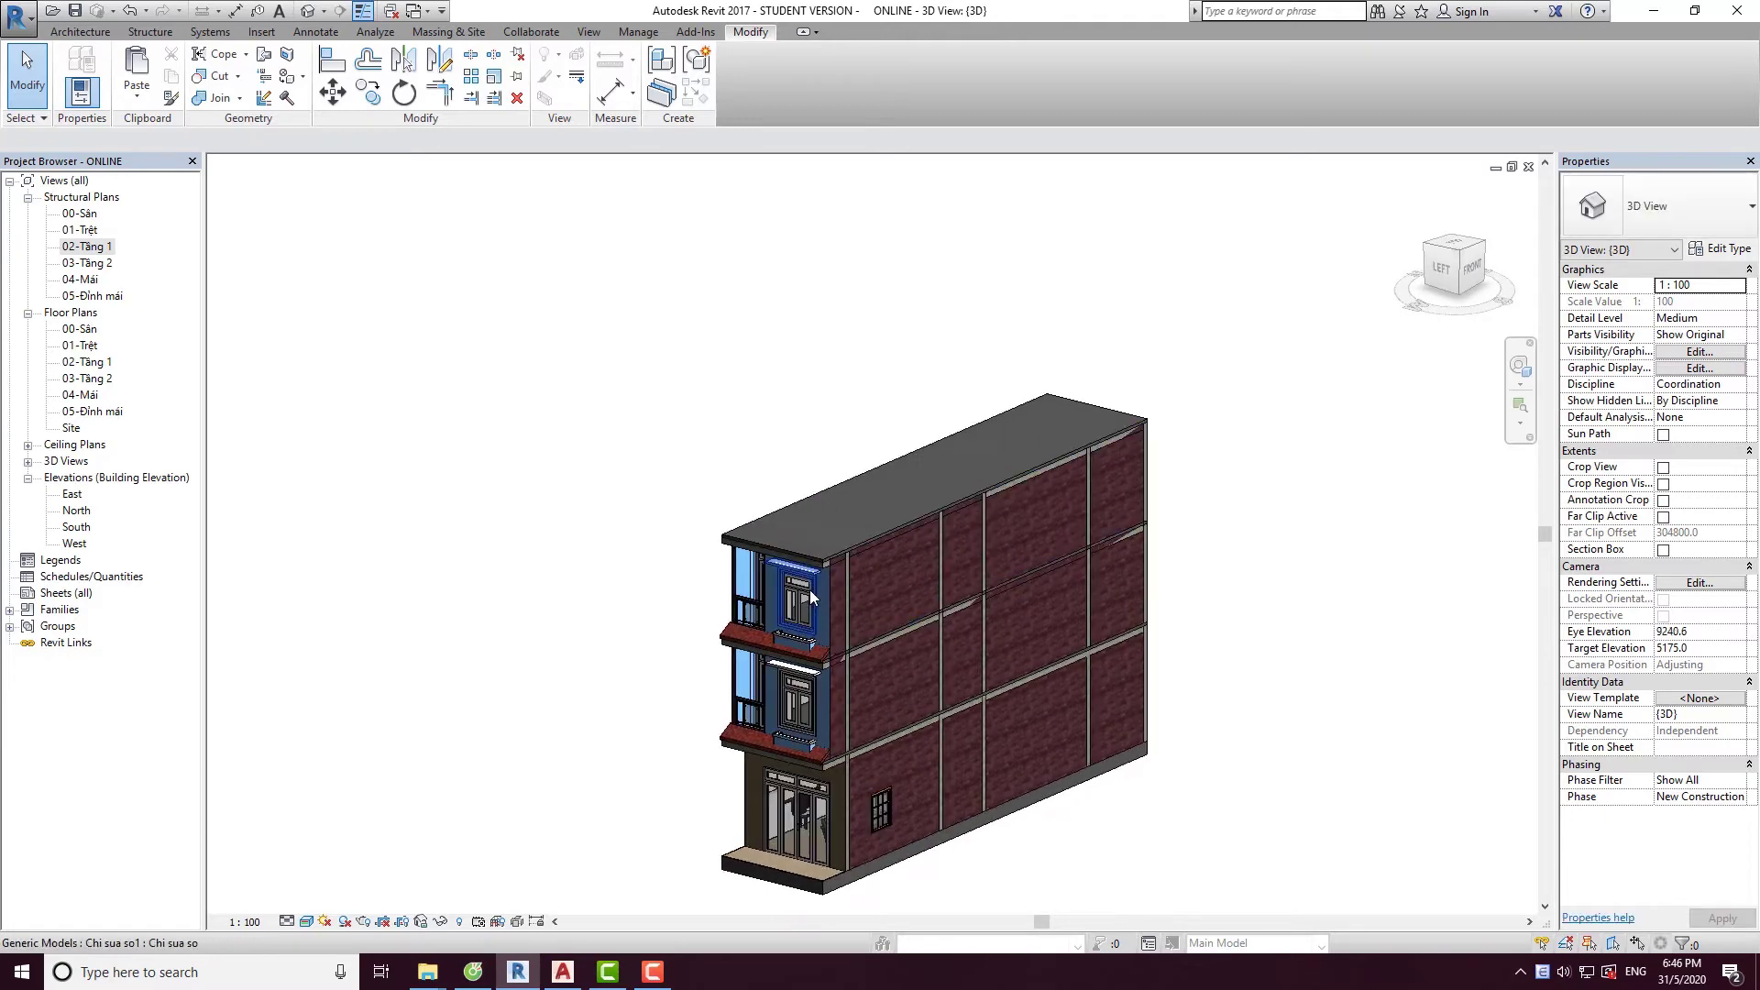
{"action": "scroll", "coordinate": [810, 585], "scroll_direction": "up", "scroll_amount": 2}
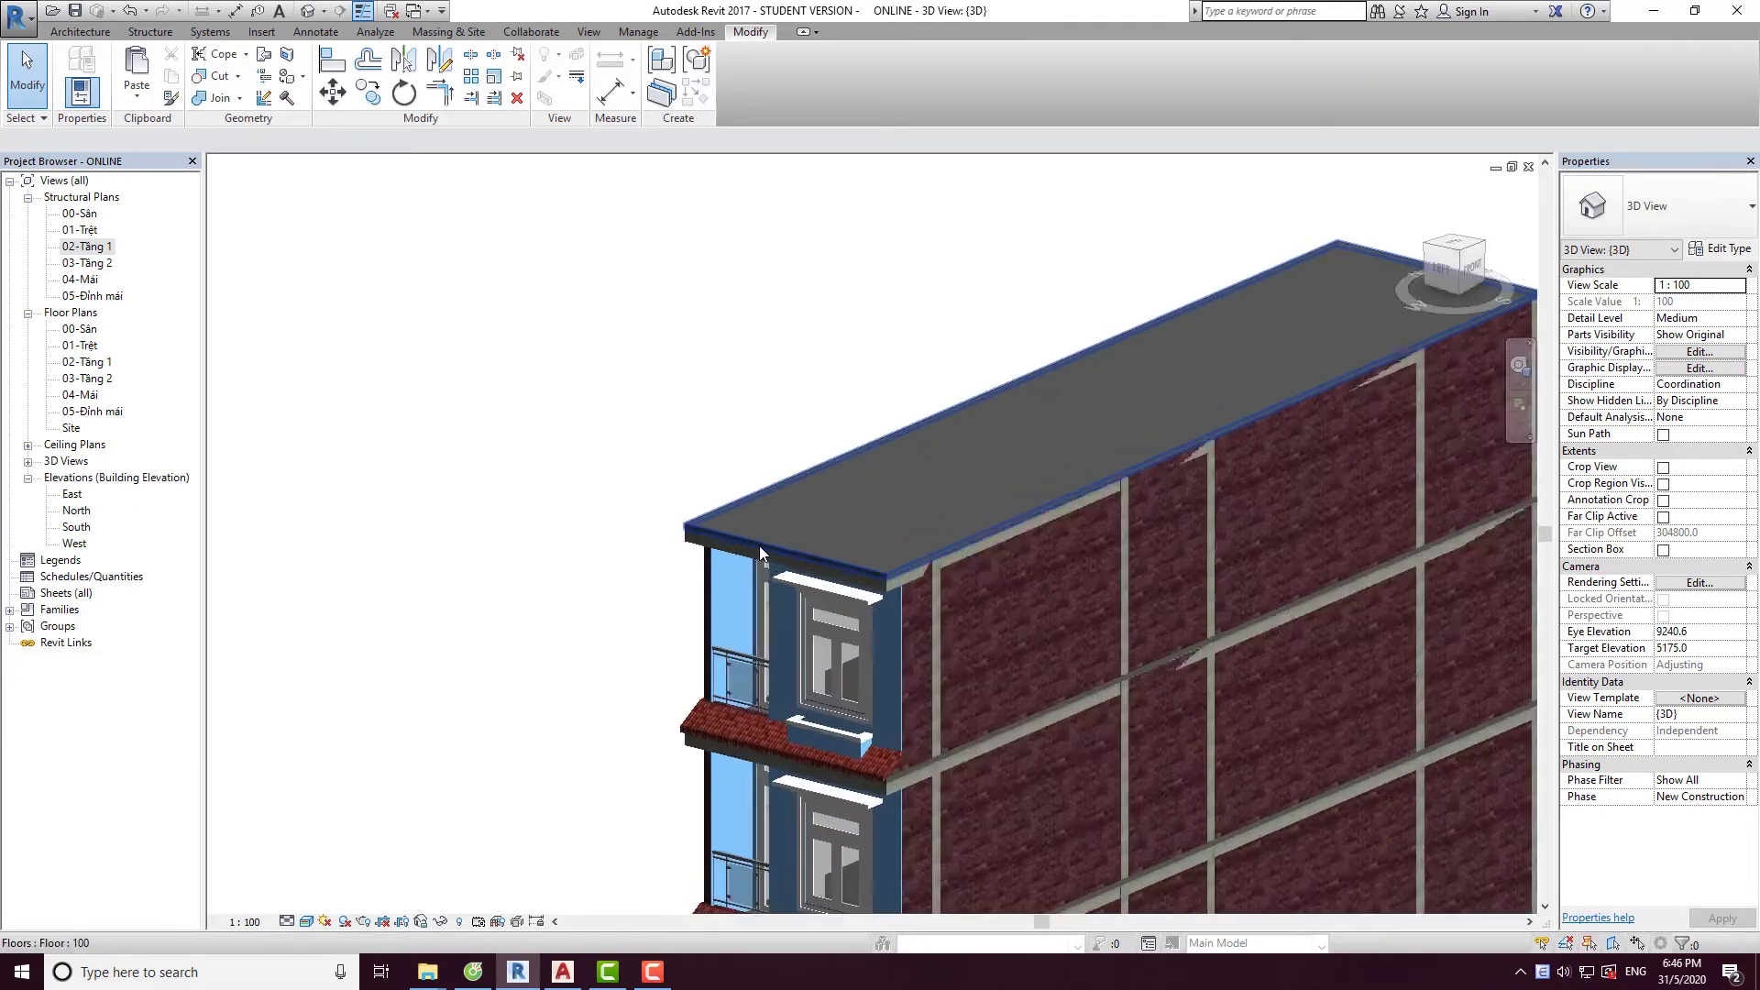
{"action": "scroll", "coordinate": [759, 547], "scroll_direction": "up", "scroll_amount": 2}
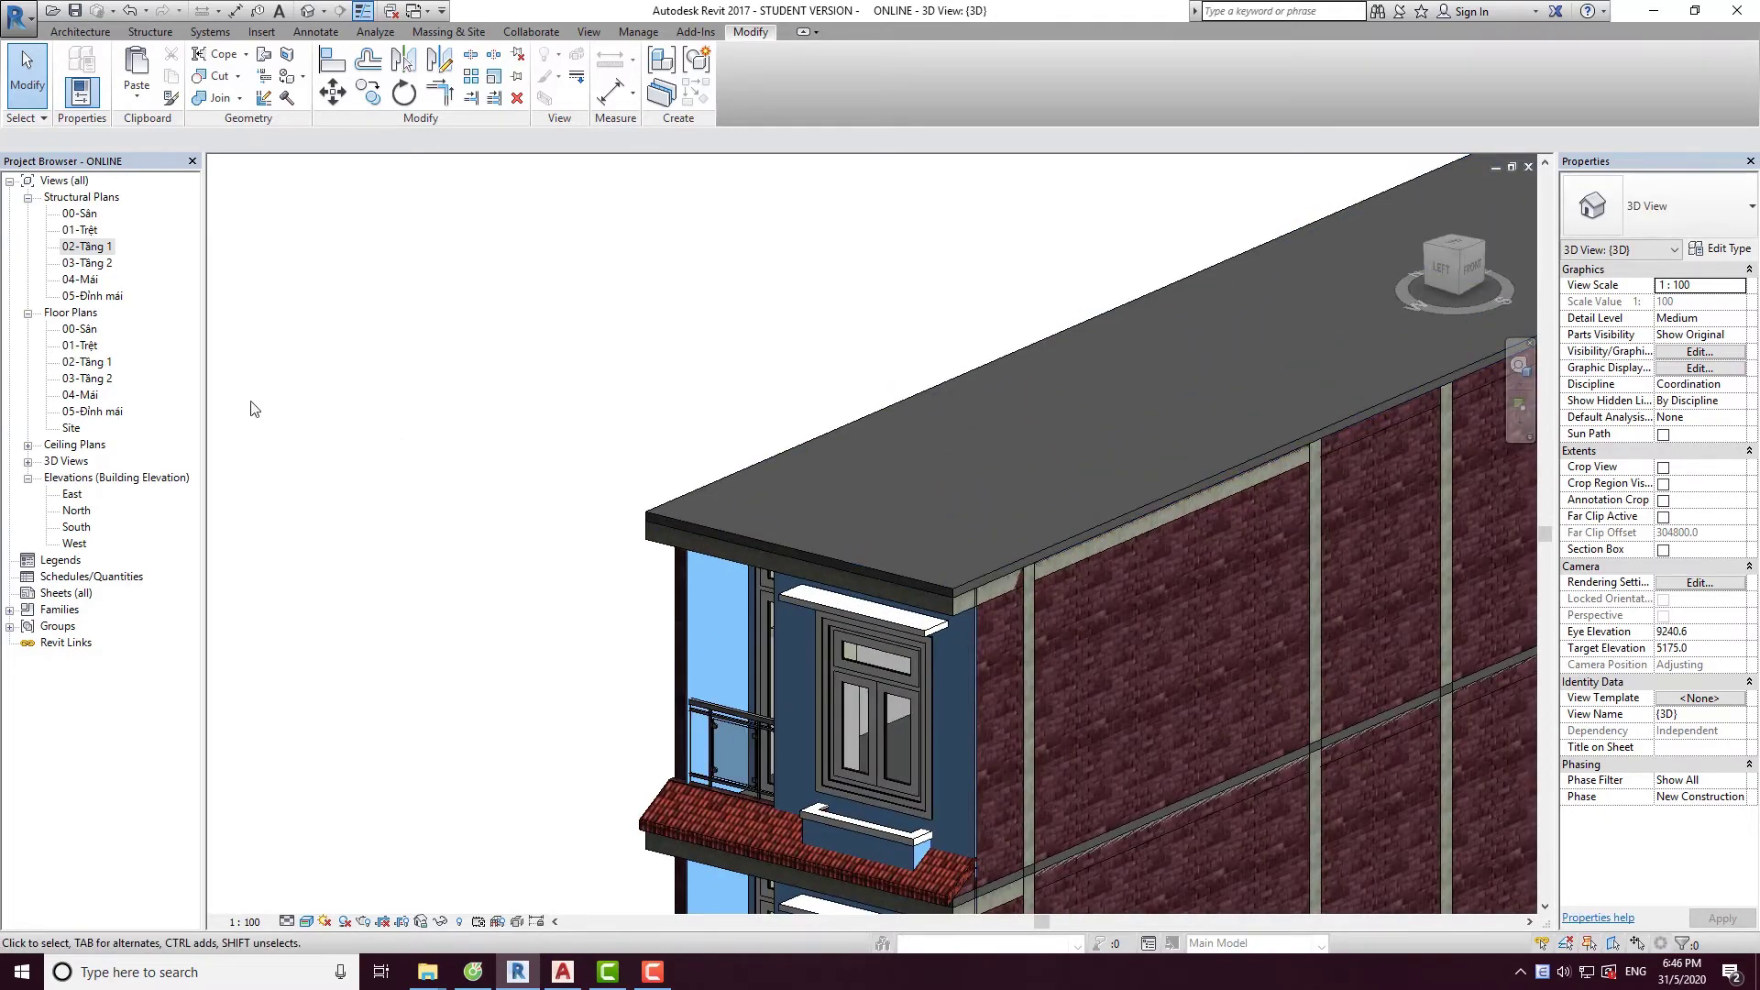
{"action": "double_click", "coordinate": [92, 412]}
Set the plan to Medium detail level and Shaded visual style.
{"action": "scroll", "coordinate": [813, 566], "scroll_direction": "up", "scroll_amount": 2}
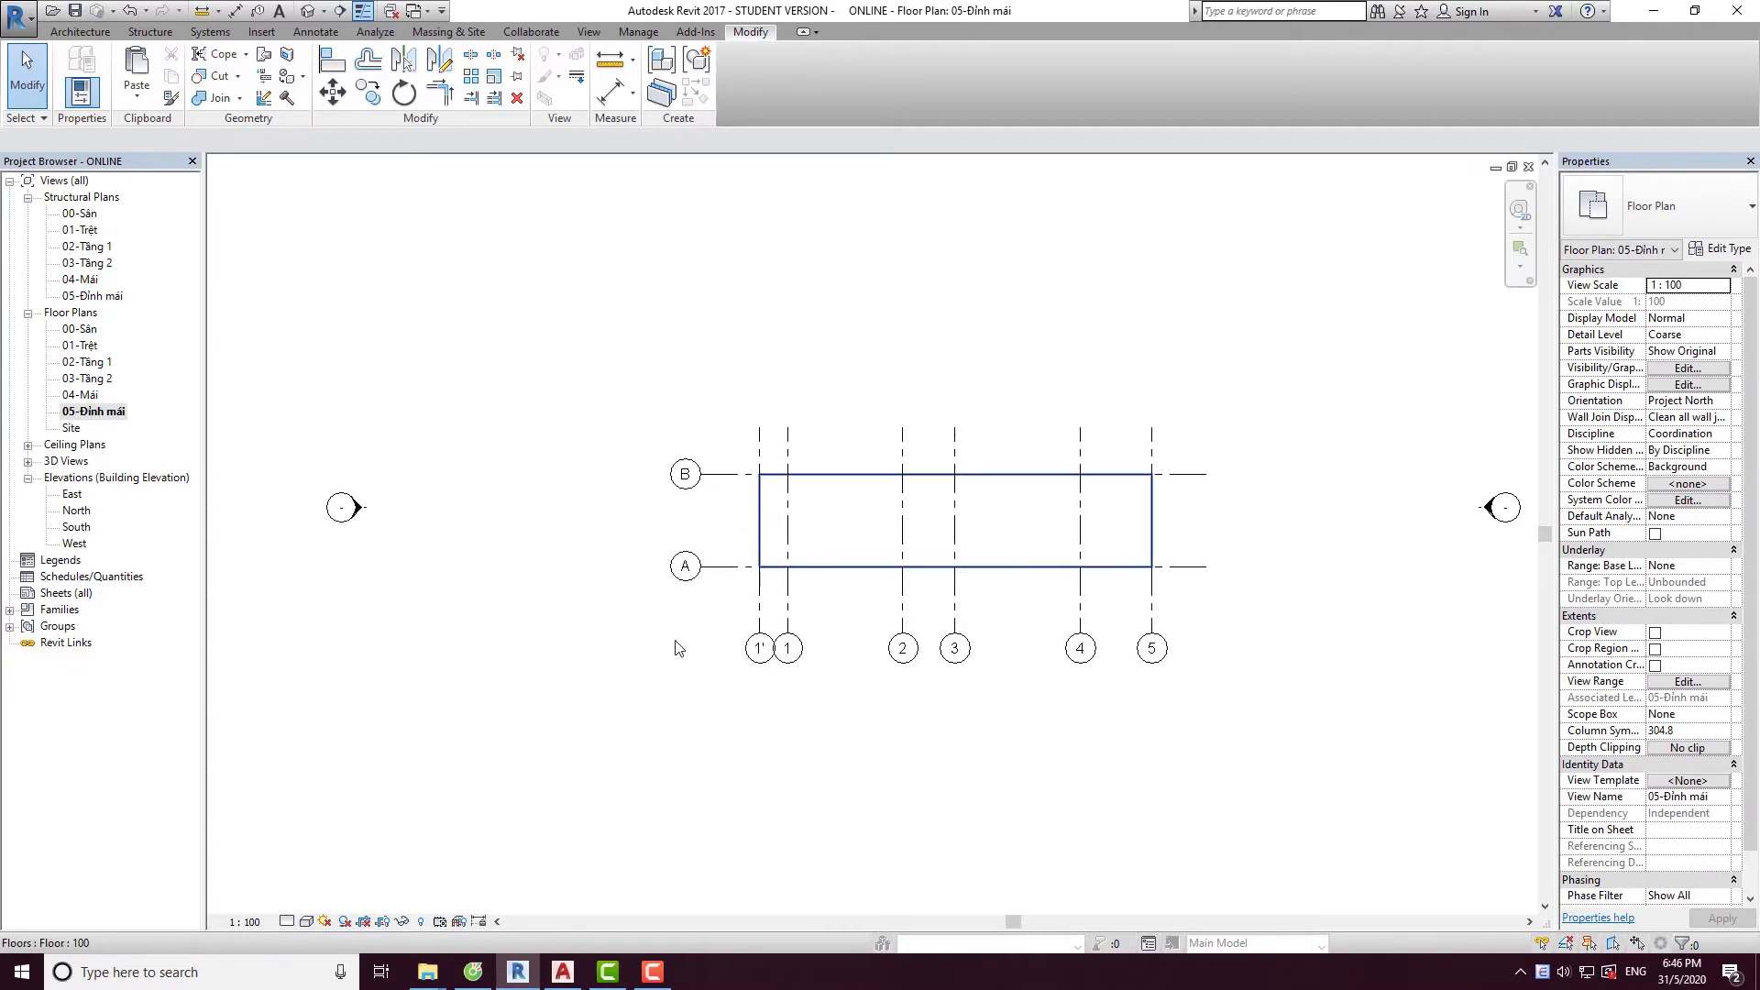
{"action": "left_click", "coordinate": [307, 921]}
{"action": "left_click", "coordinate": [316, 883]}
{"action": "left_click", "coordinate": [307, 921]}
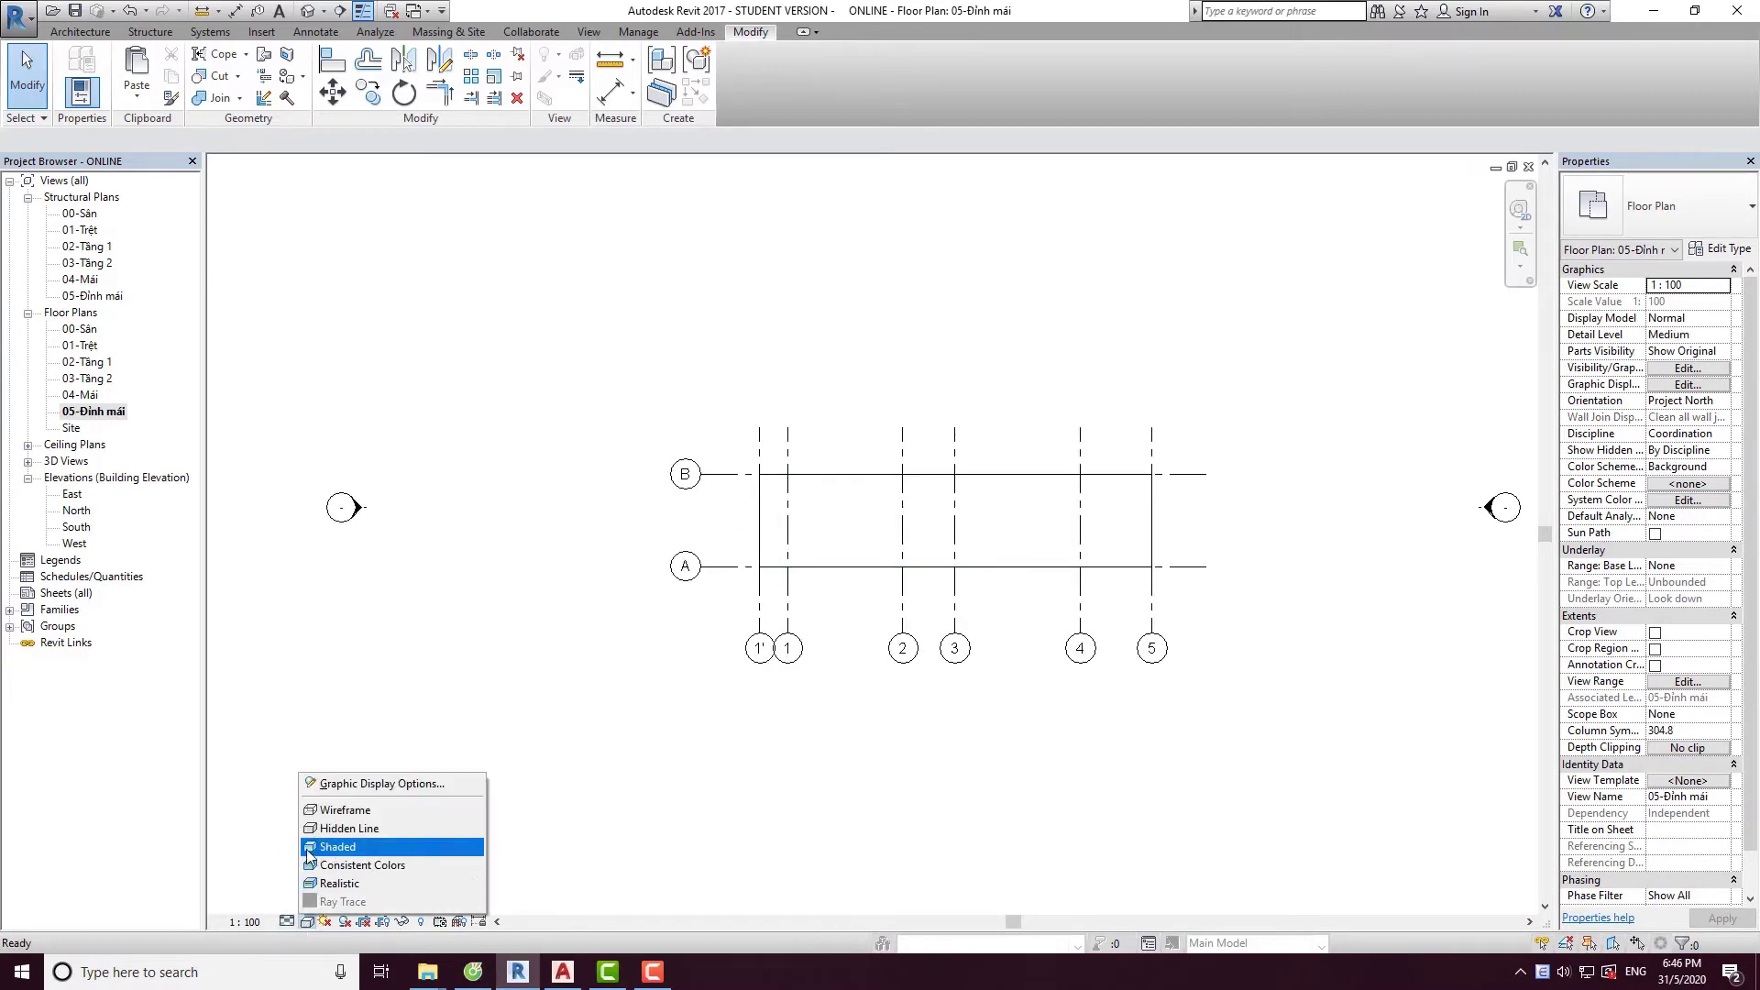
{"action": "left_click", "coordinate": [330, 848]}
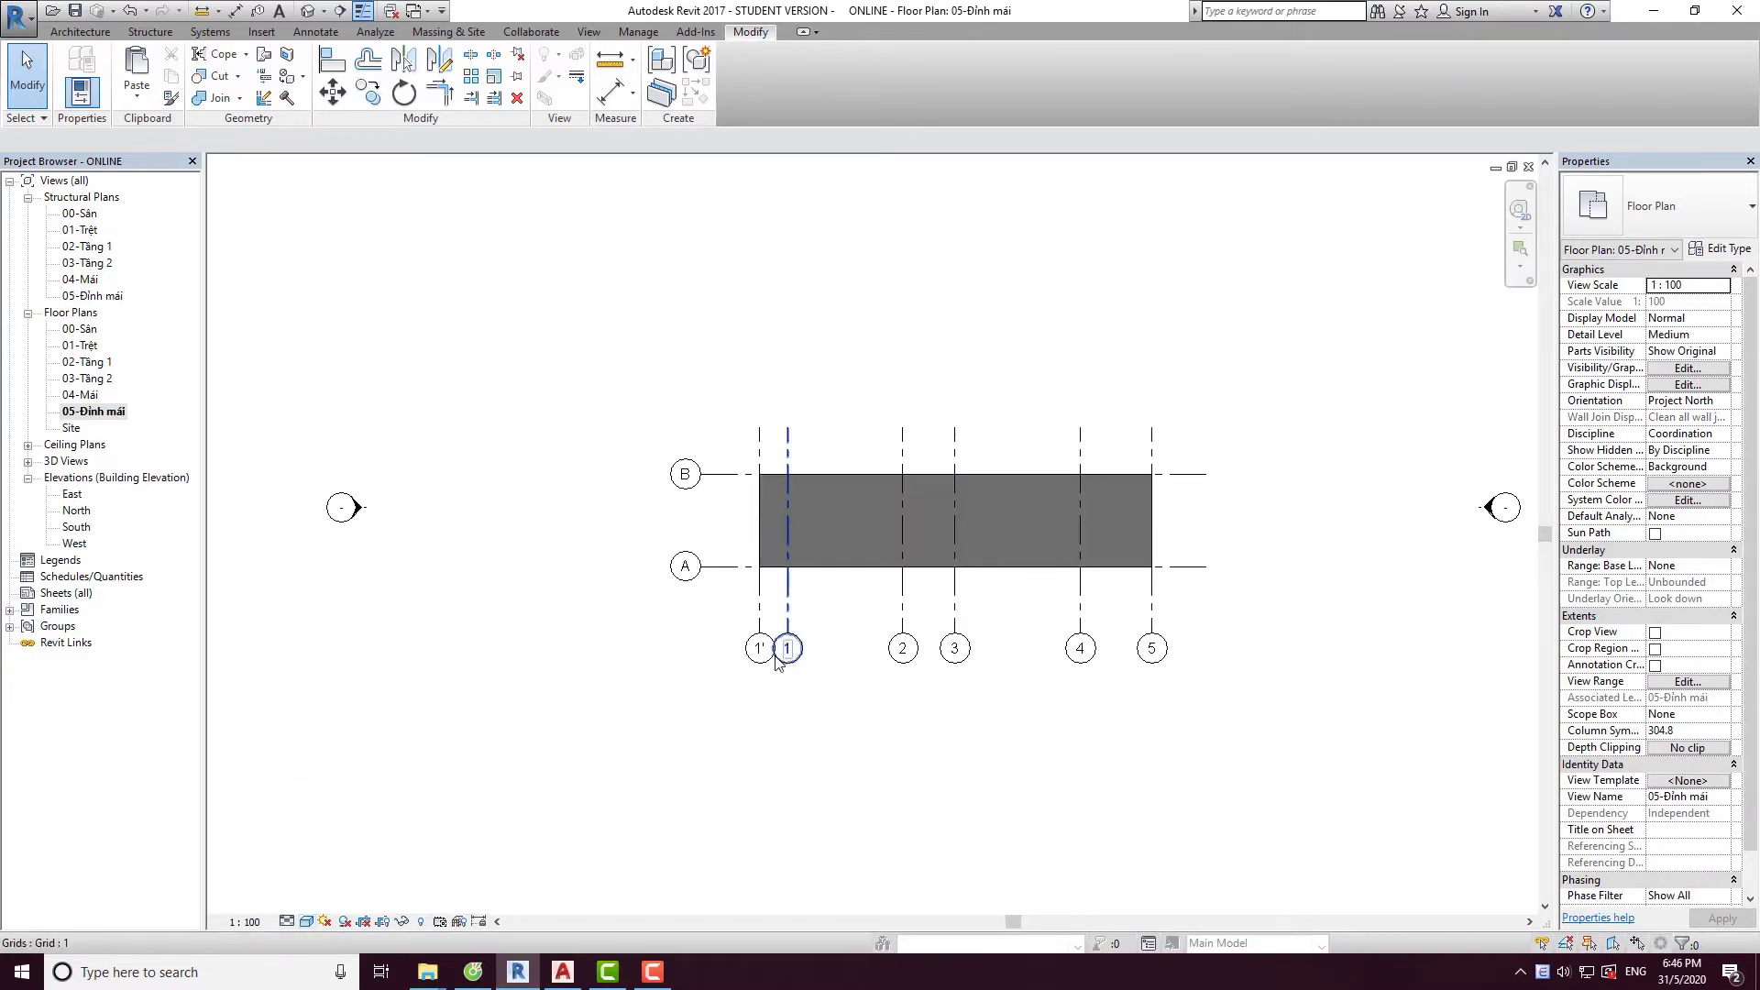
Start the Wall tool (WA) with the Basic Wall 100 type.
{"action": "key", "text": "w"}
{"action": "key", "text": "a"}
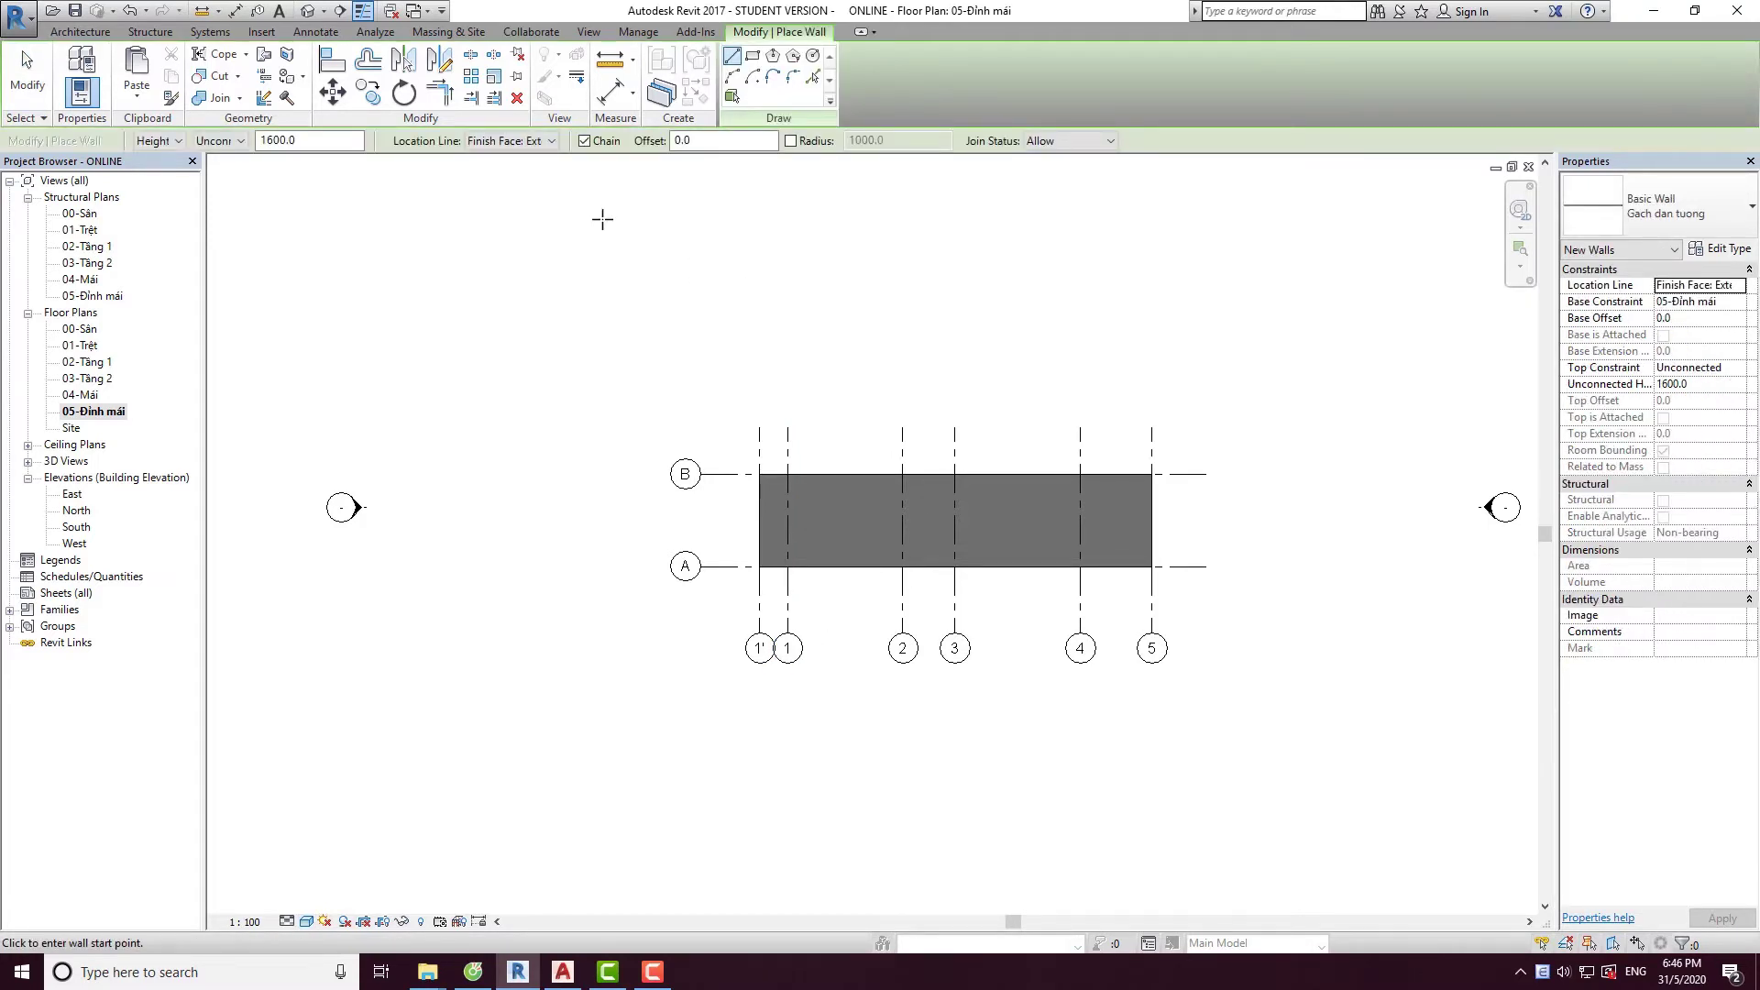
{"action": "left_click", "coordinate": [1697, 217]}
{"action": "left_click", "coordinate": [1597, 319]}
{"action": "type", "text": "400"}
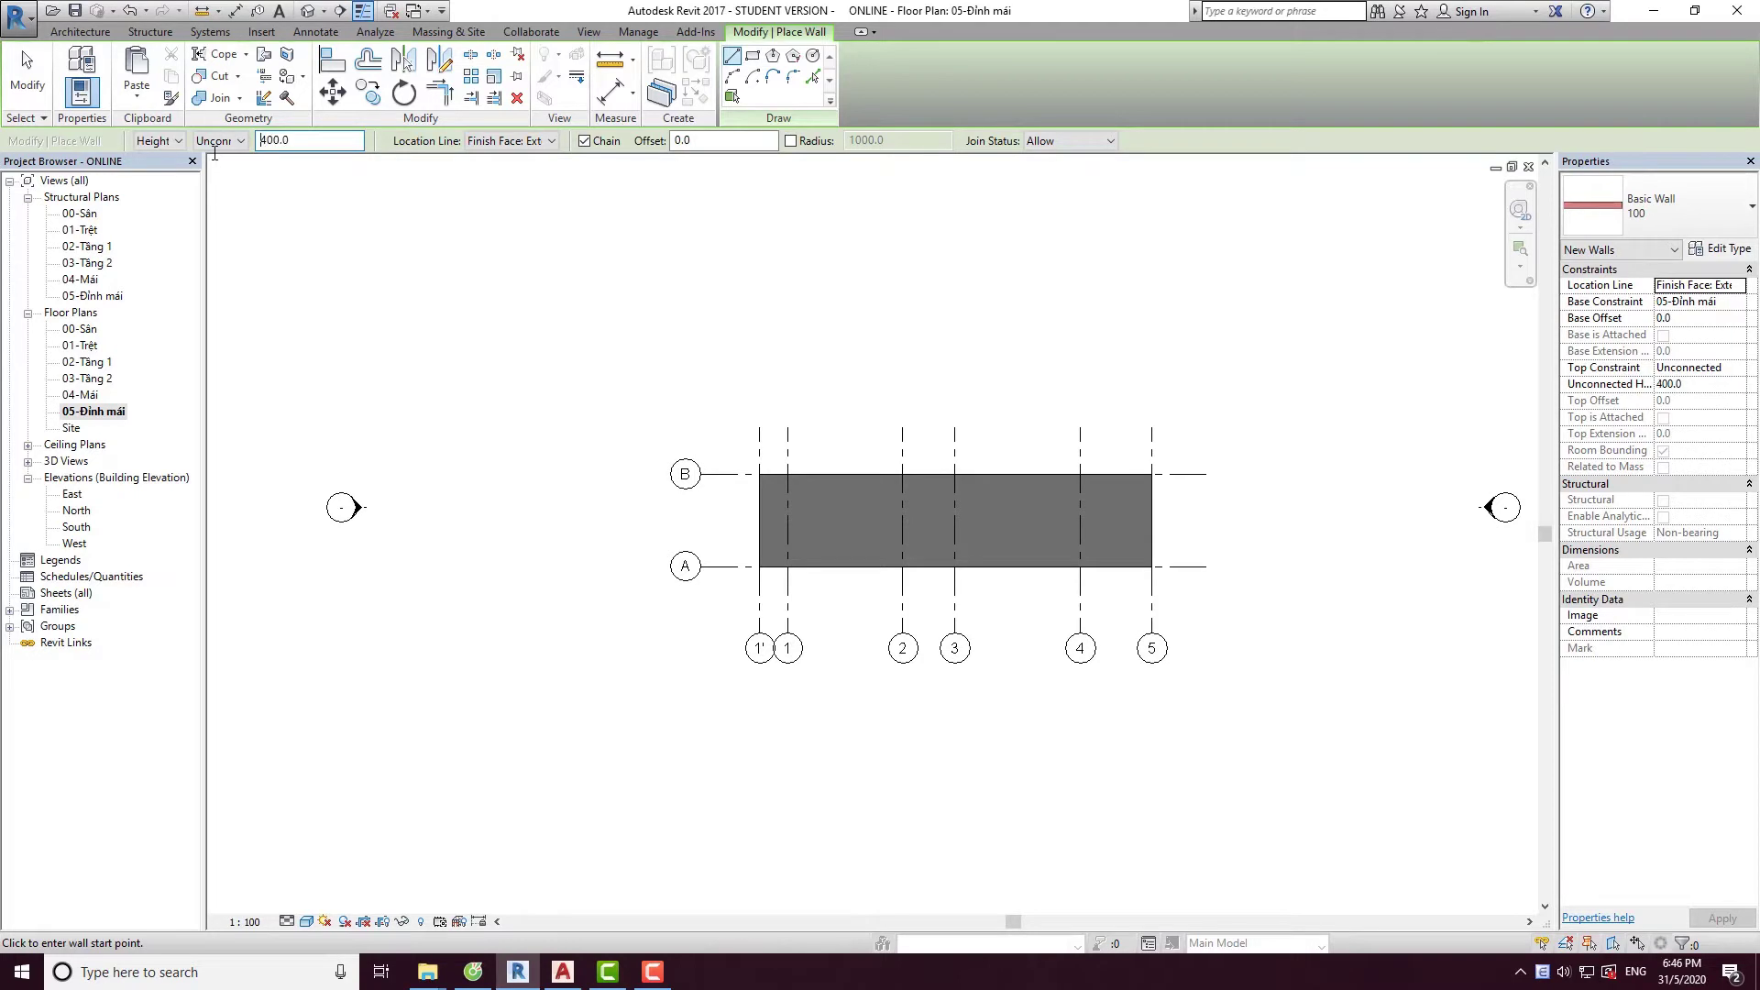
{"action": "scroll", "coordinate": [750, 555], "scroll_direction": "up", "scroll_amount": 4}
{"action": "scroll", "coordinate": [767, 568], "scroll_direction": "up", "scroll_amount": 2}
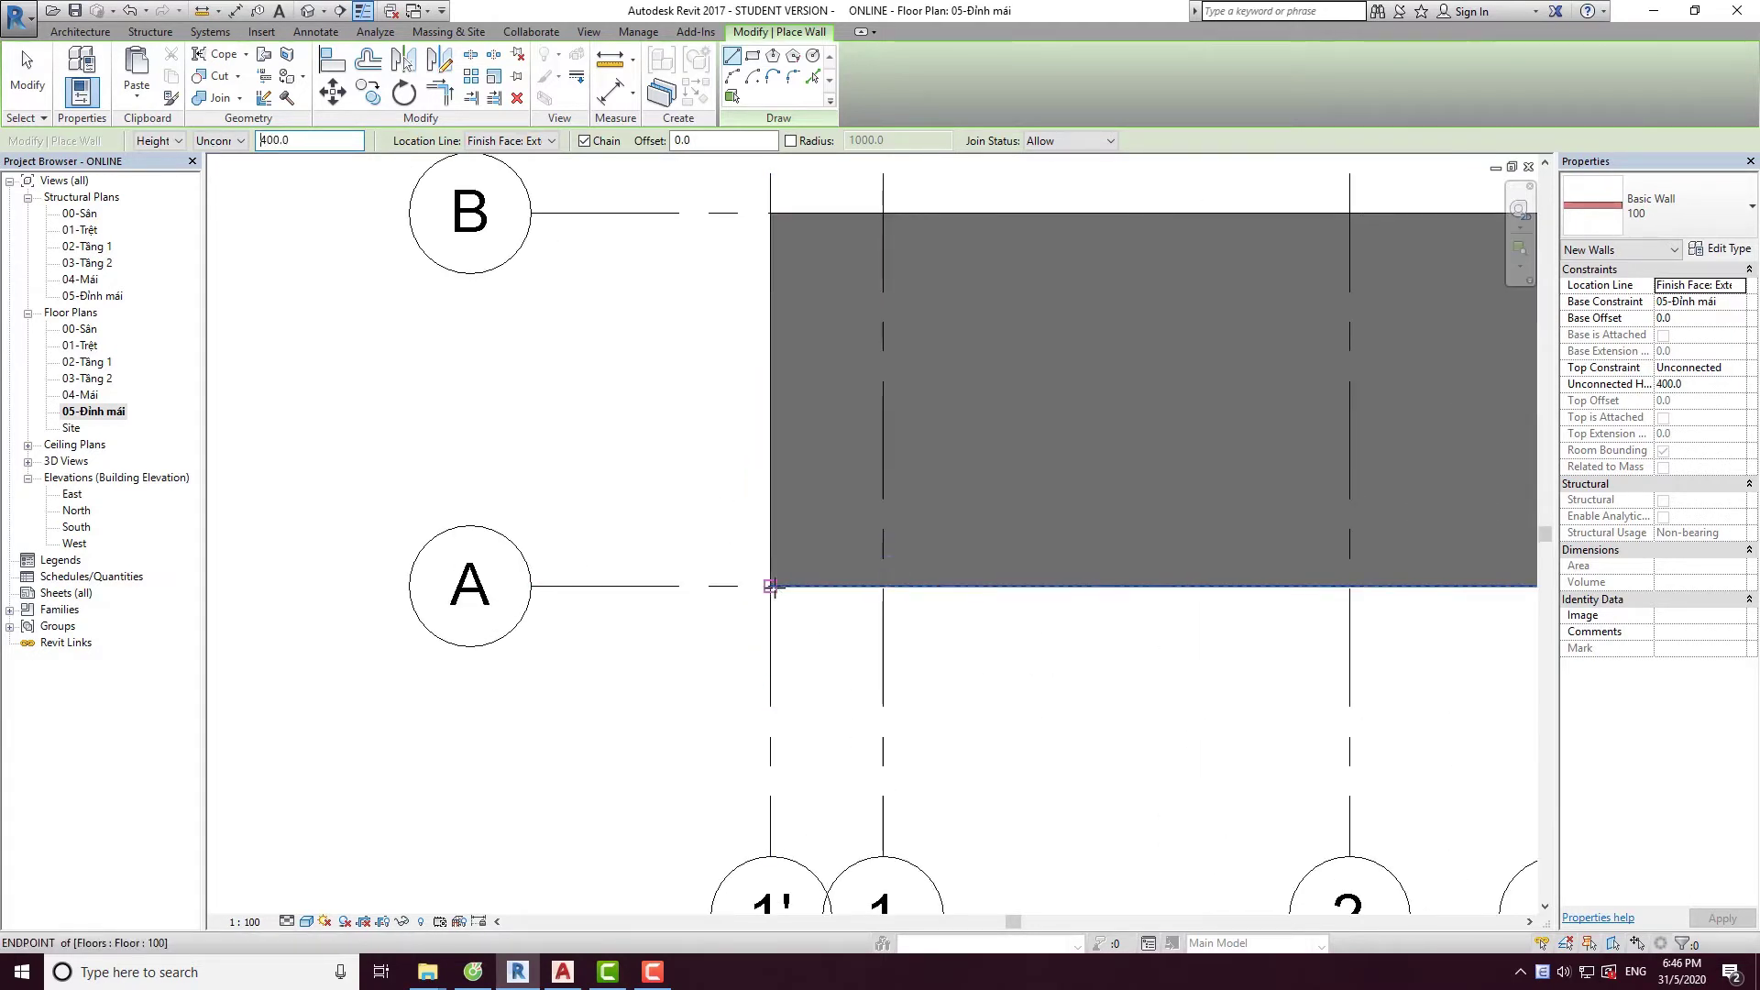
Draw four parapet walls around the slab edge along grids A, B, 1 and 5.
{"action": "left_click", "coordinate": [770, 585]}
{"action": "middle_click_drag", "start_coordinate": [776, 186], "coordinate": [627, 350]}
{"action": "left_click", "coordinate": [617, 372]}
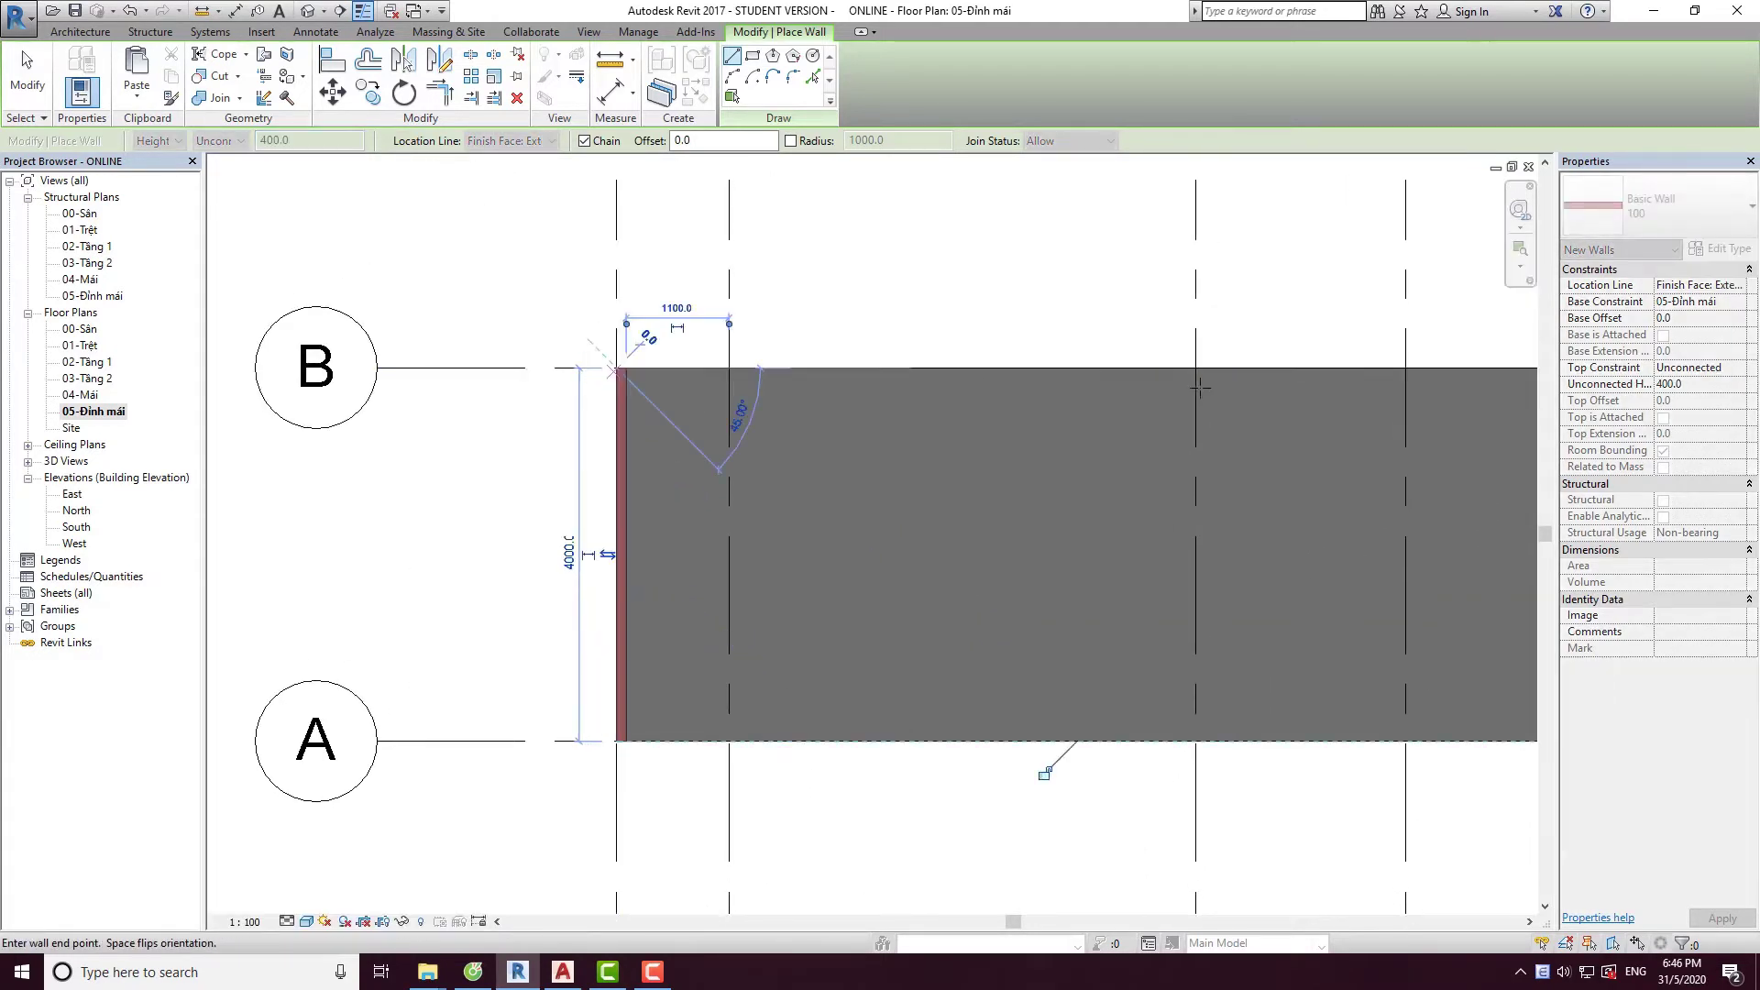
{"action": "middle_click_drag", "start_coordinate": [1043, 768], "coordinate": [230, 752]}
{"action": "left_click", "coordinate": [1390, 359]}
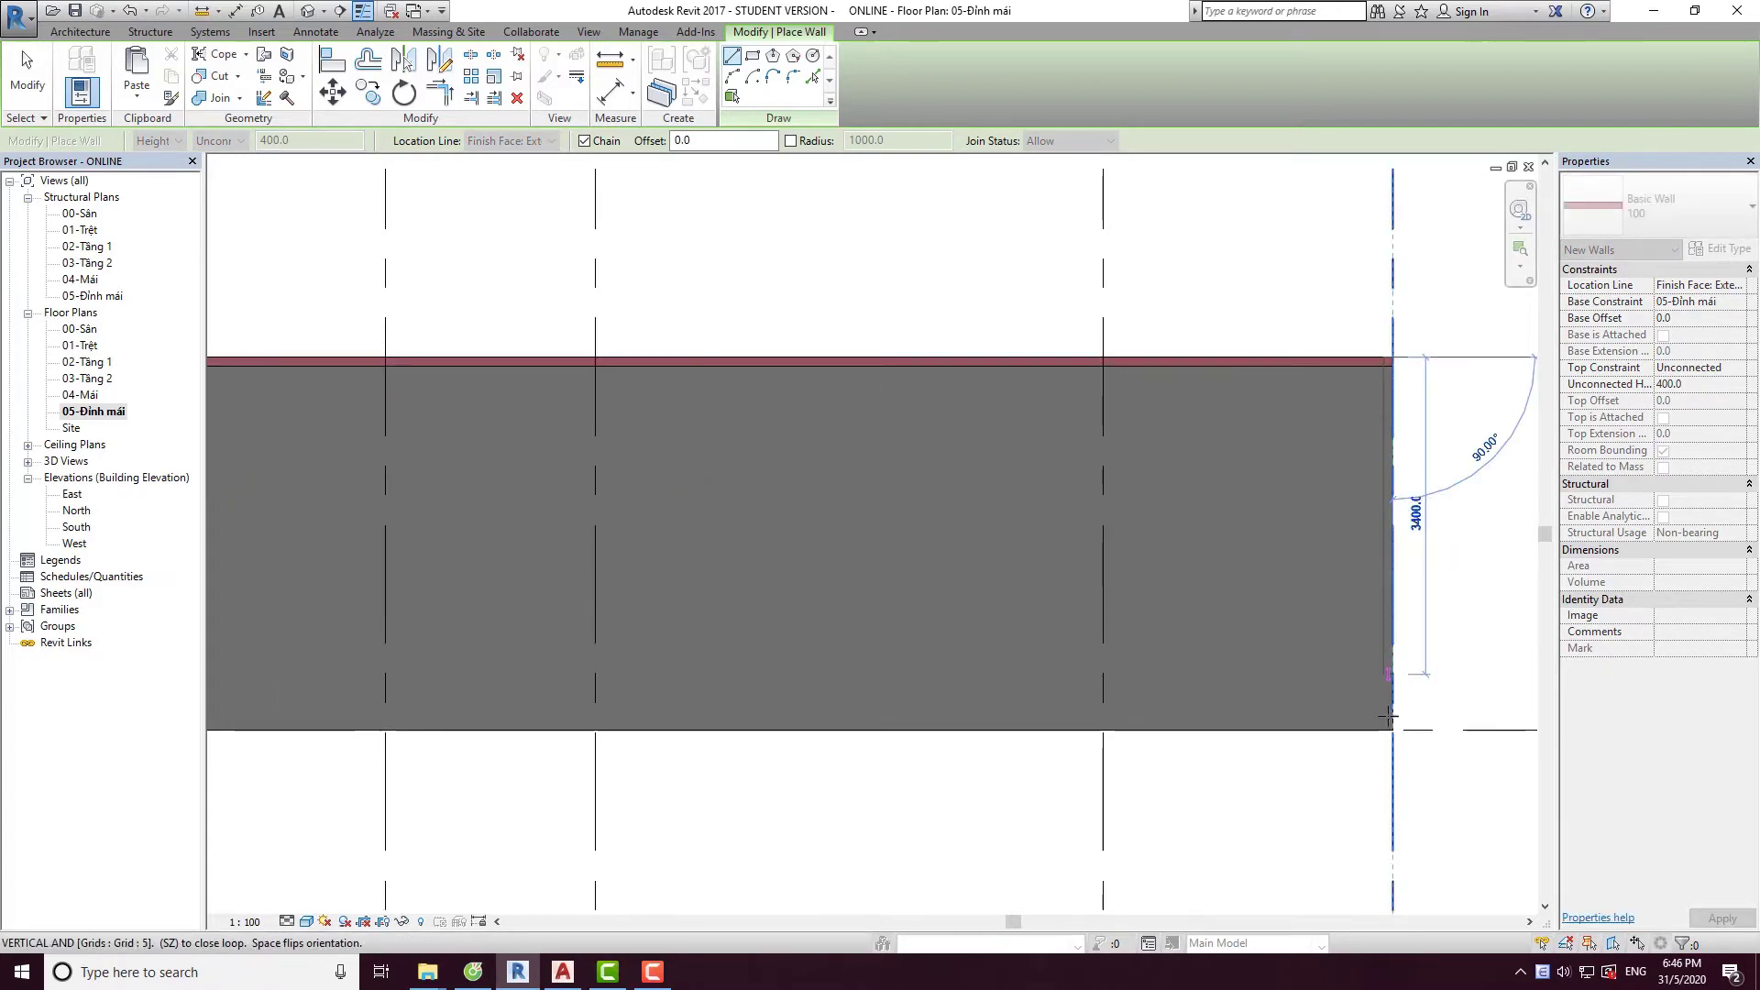
{"action": "left_click", "coordinate": [1392, 731]}
{"action": "middle_click_drag", "start_coordinate": [642, 734], "coordinate": [1186, 662]}
{"action": "left_click", "coordinate": [350, 659]}
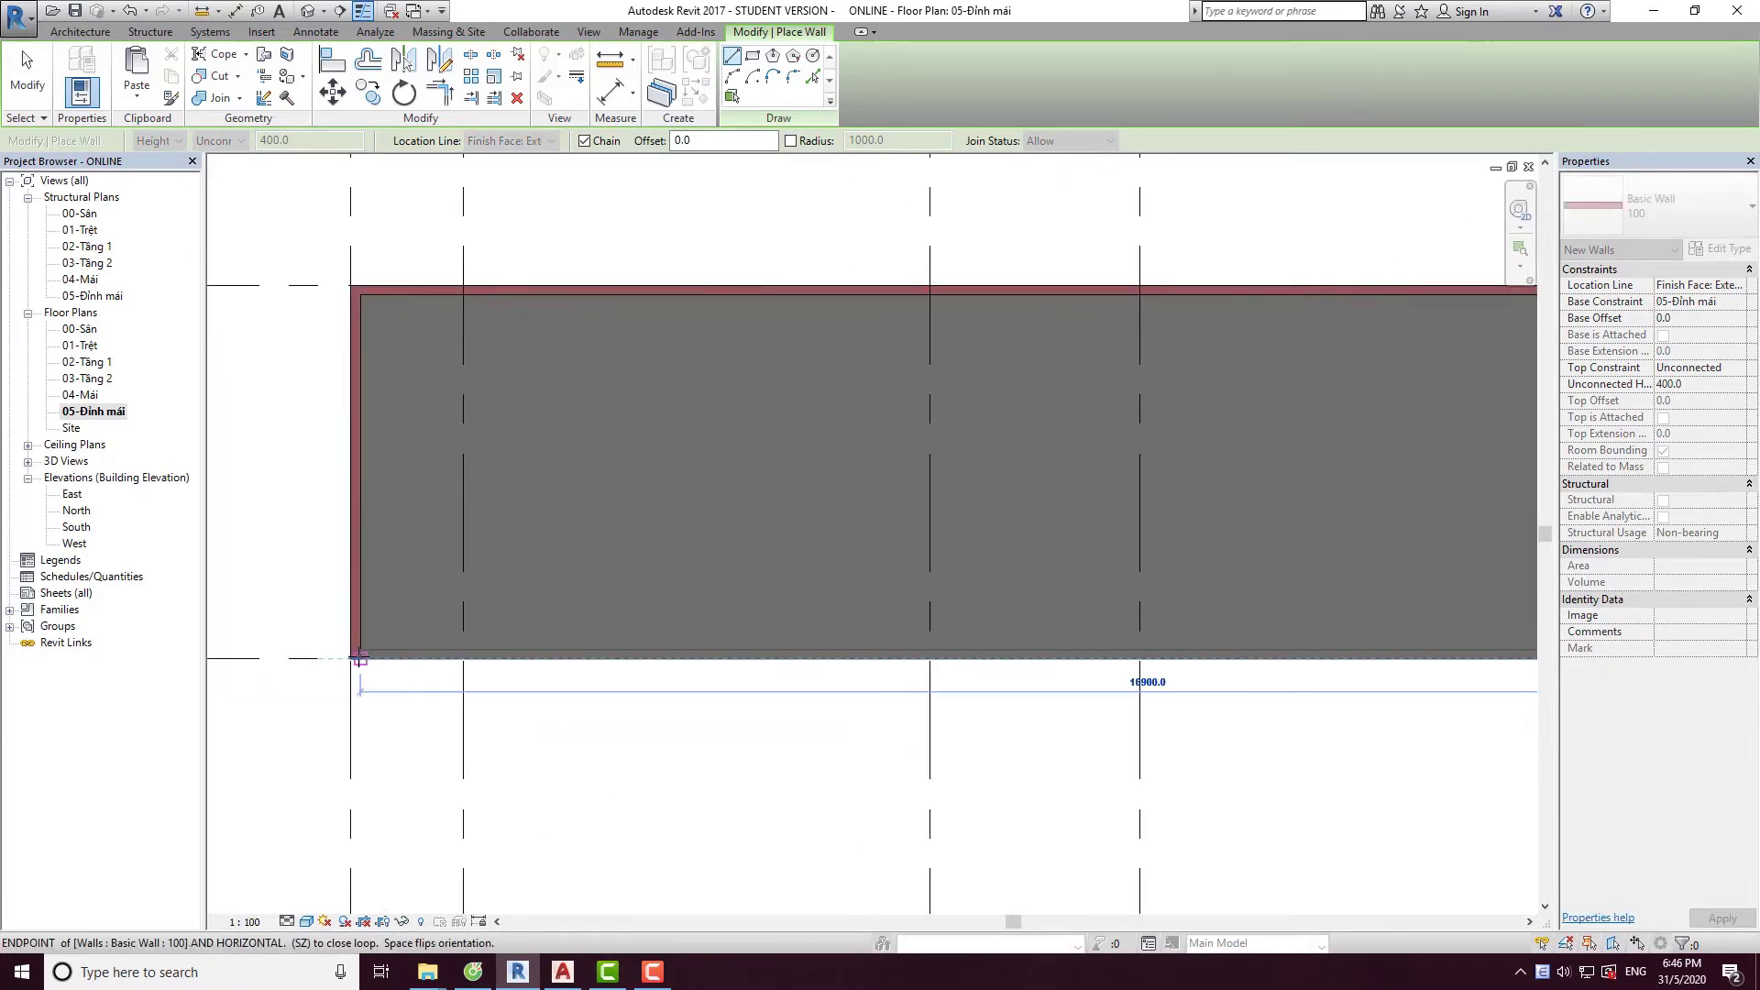
{"action": "key", "text": "Escape"}
{"action": "key", "text": "Escape"}
In 3D, set the four parapet walls' Base Constraint to 04-Mái.
{"action": "left_click", "coordinate": [308, 11]}
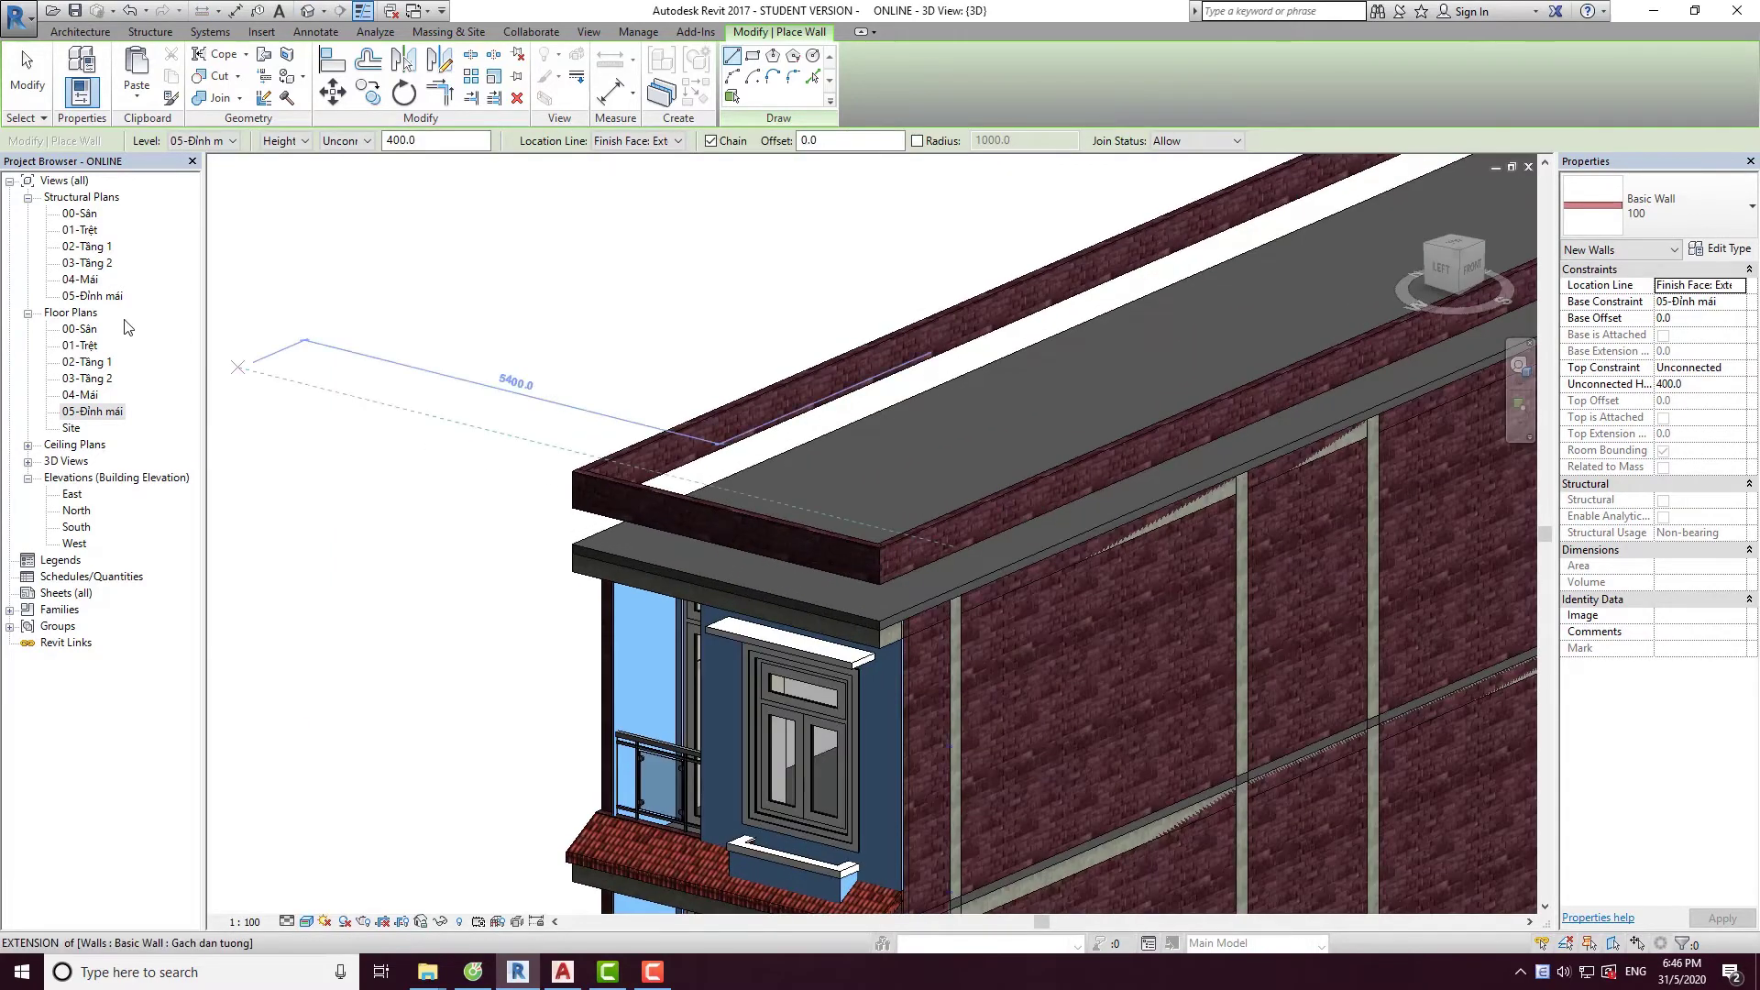
{"action": "key", "text": "Escape"}
{"action": "scroll", "coordinate": [1284, 367], "scroll_direction": "down", "scroll_amount": 2}
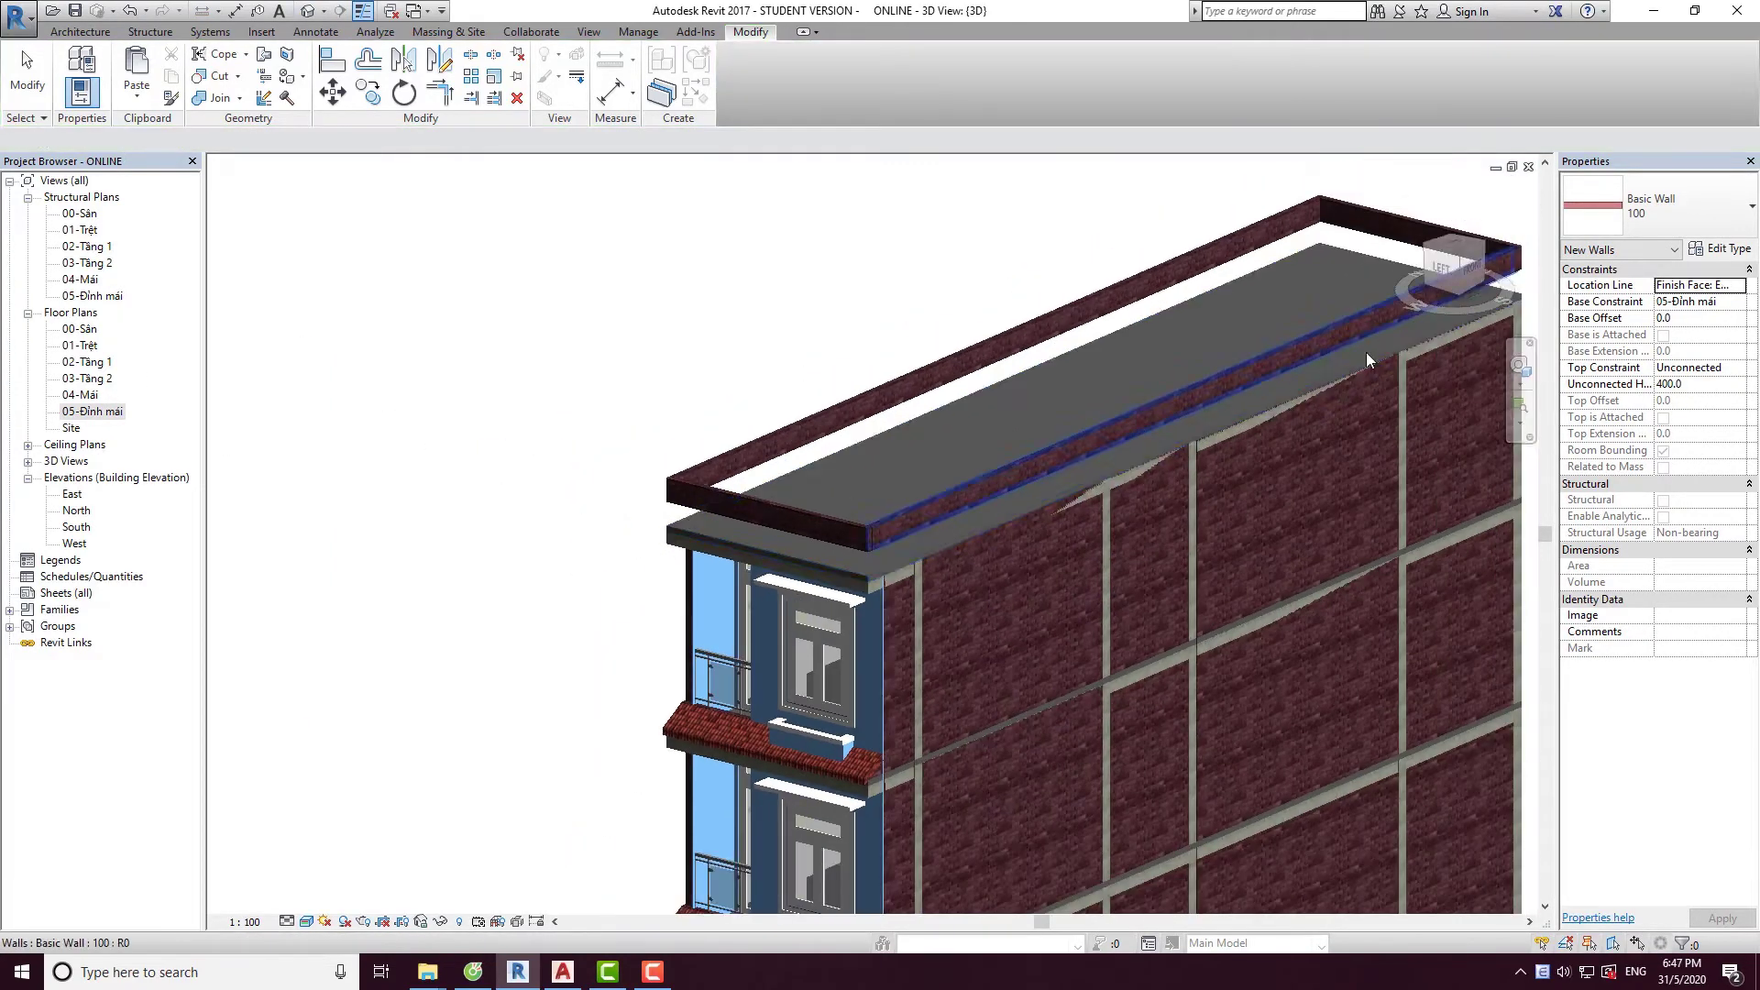
{"action": "left_click", "coordinate": [1469, 274]}
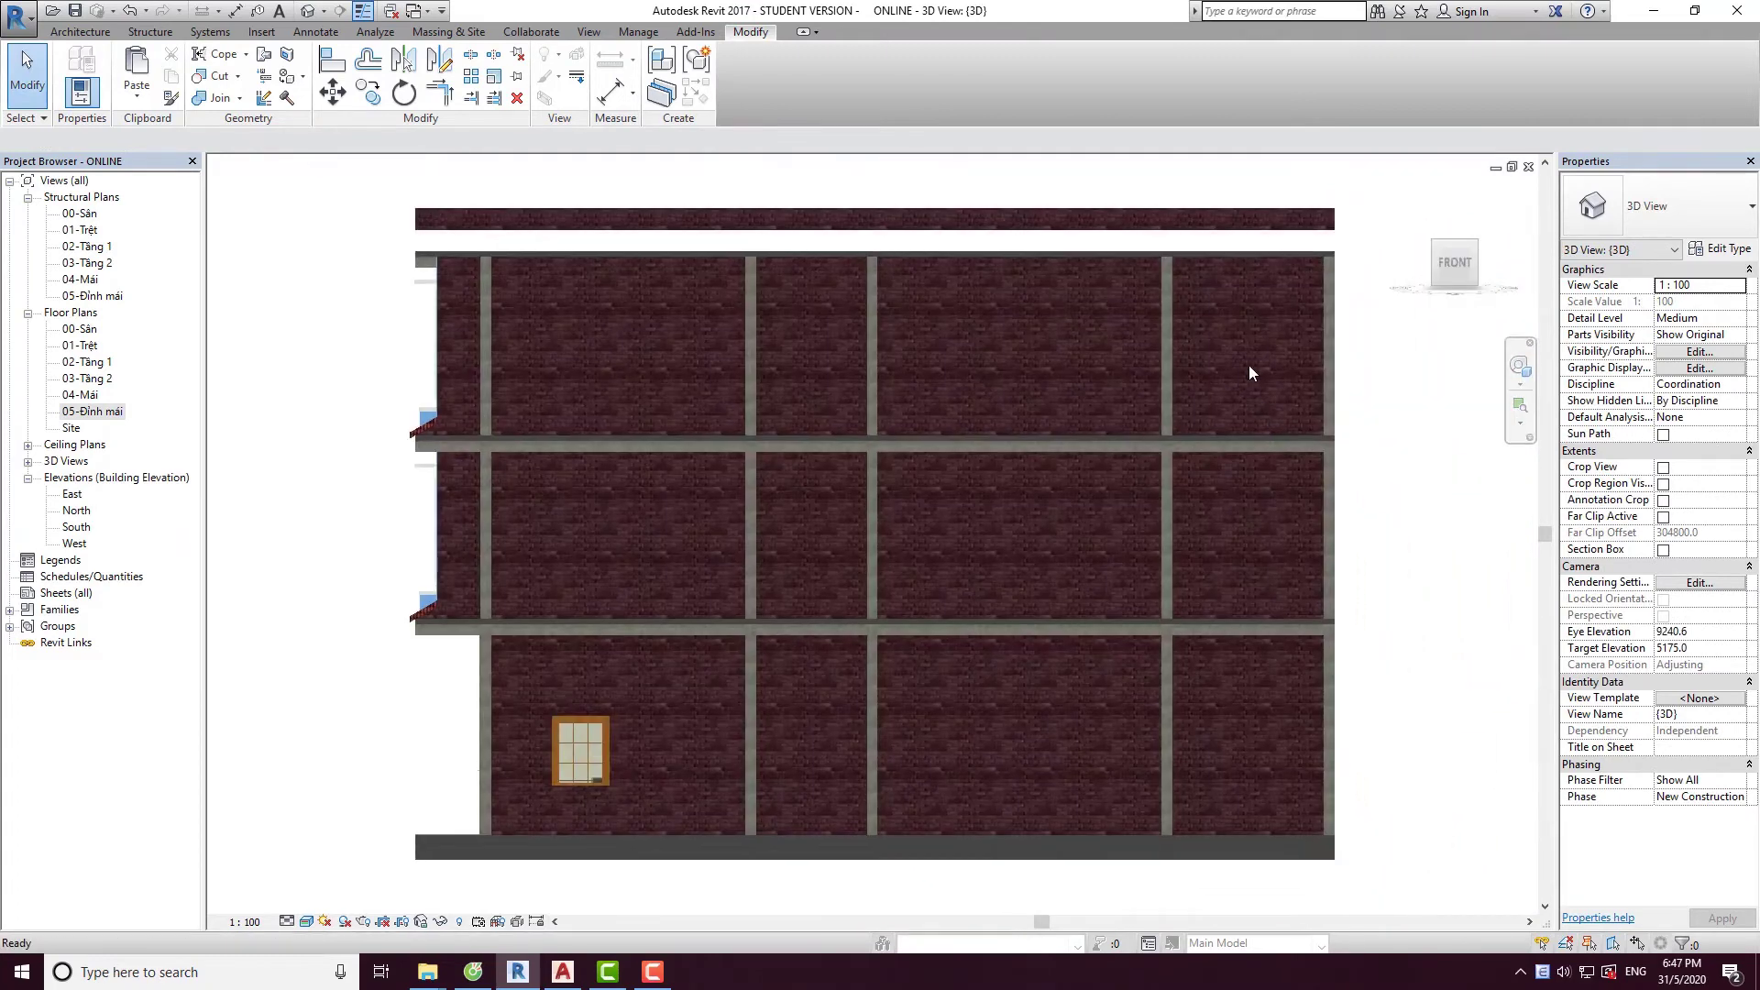
{"action": "left_click_drag", "start_coordinate": [741, 409], "coordinate": [503, 377]}
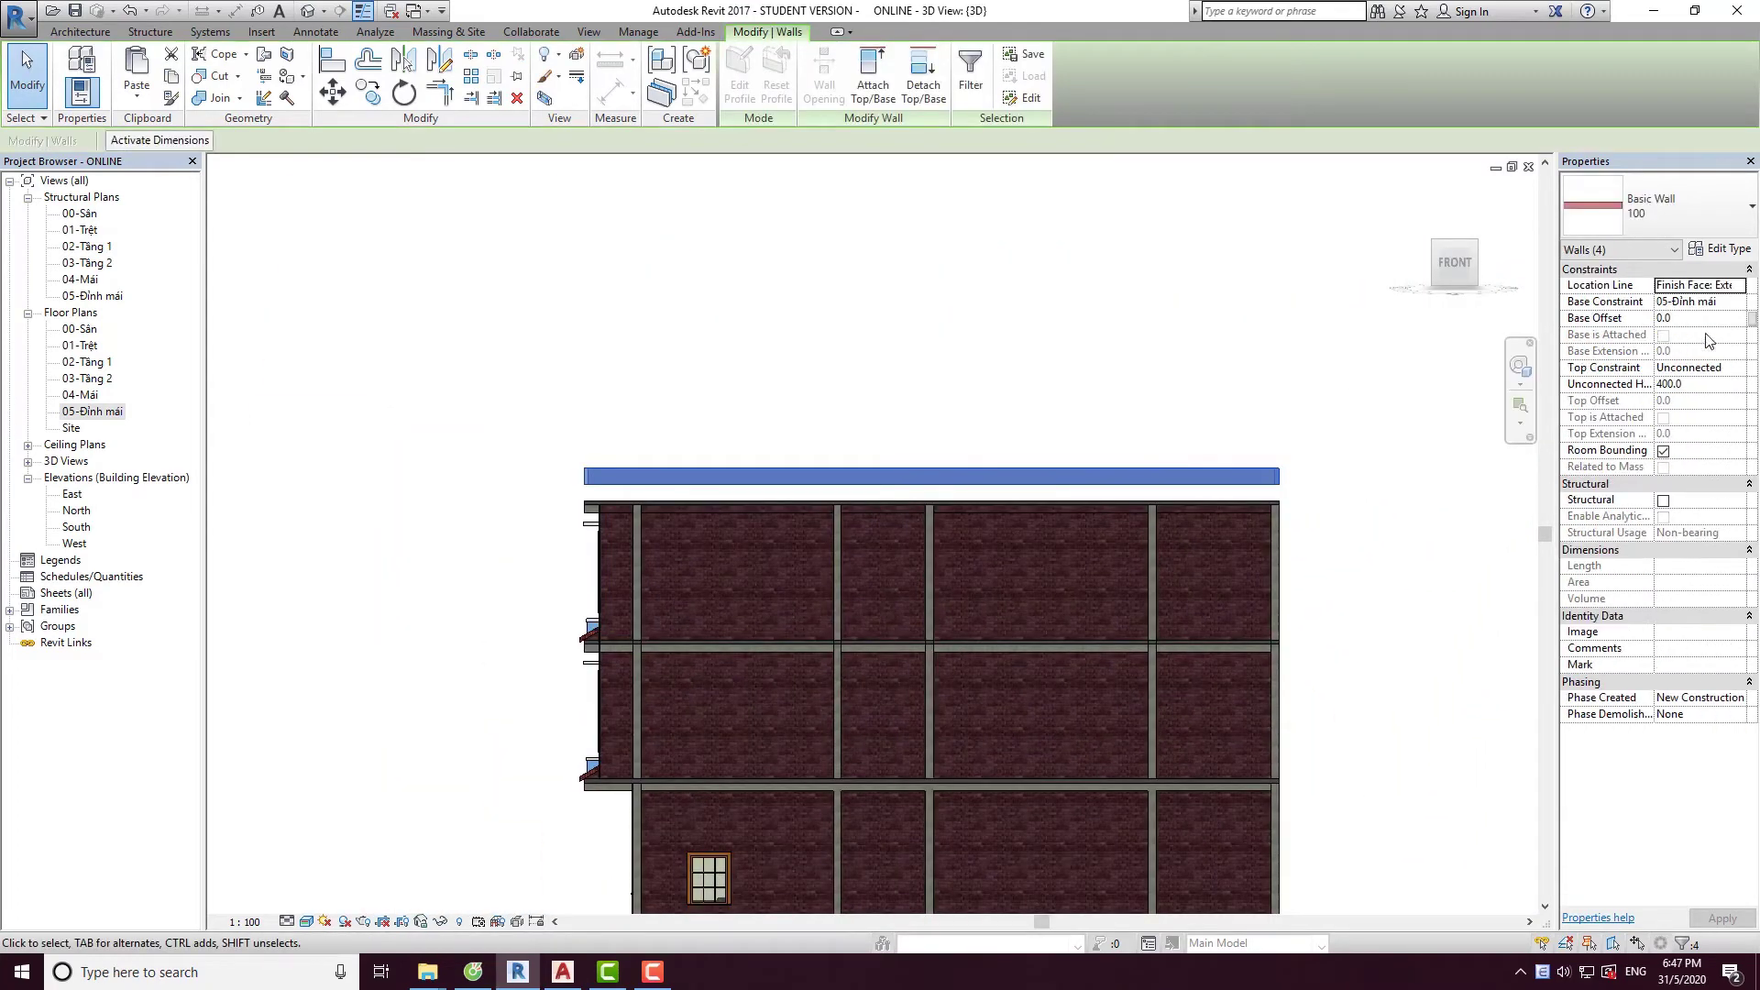
{"action": "left_click", "coordinate": [1740, 304]}
{"action": "left_click", "coordinate": [1678, 373]}
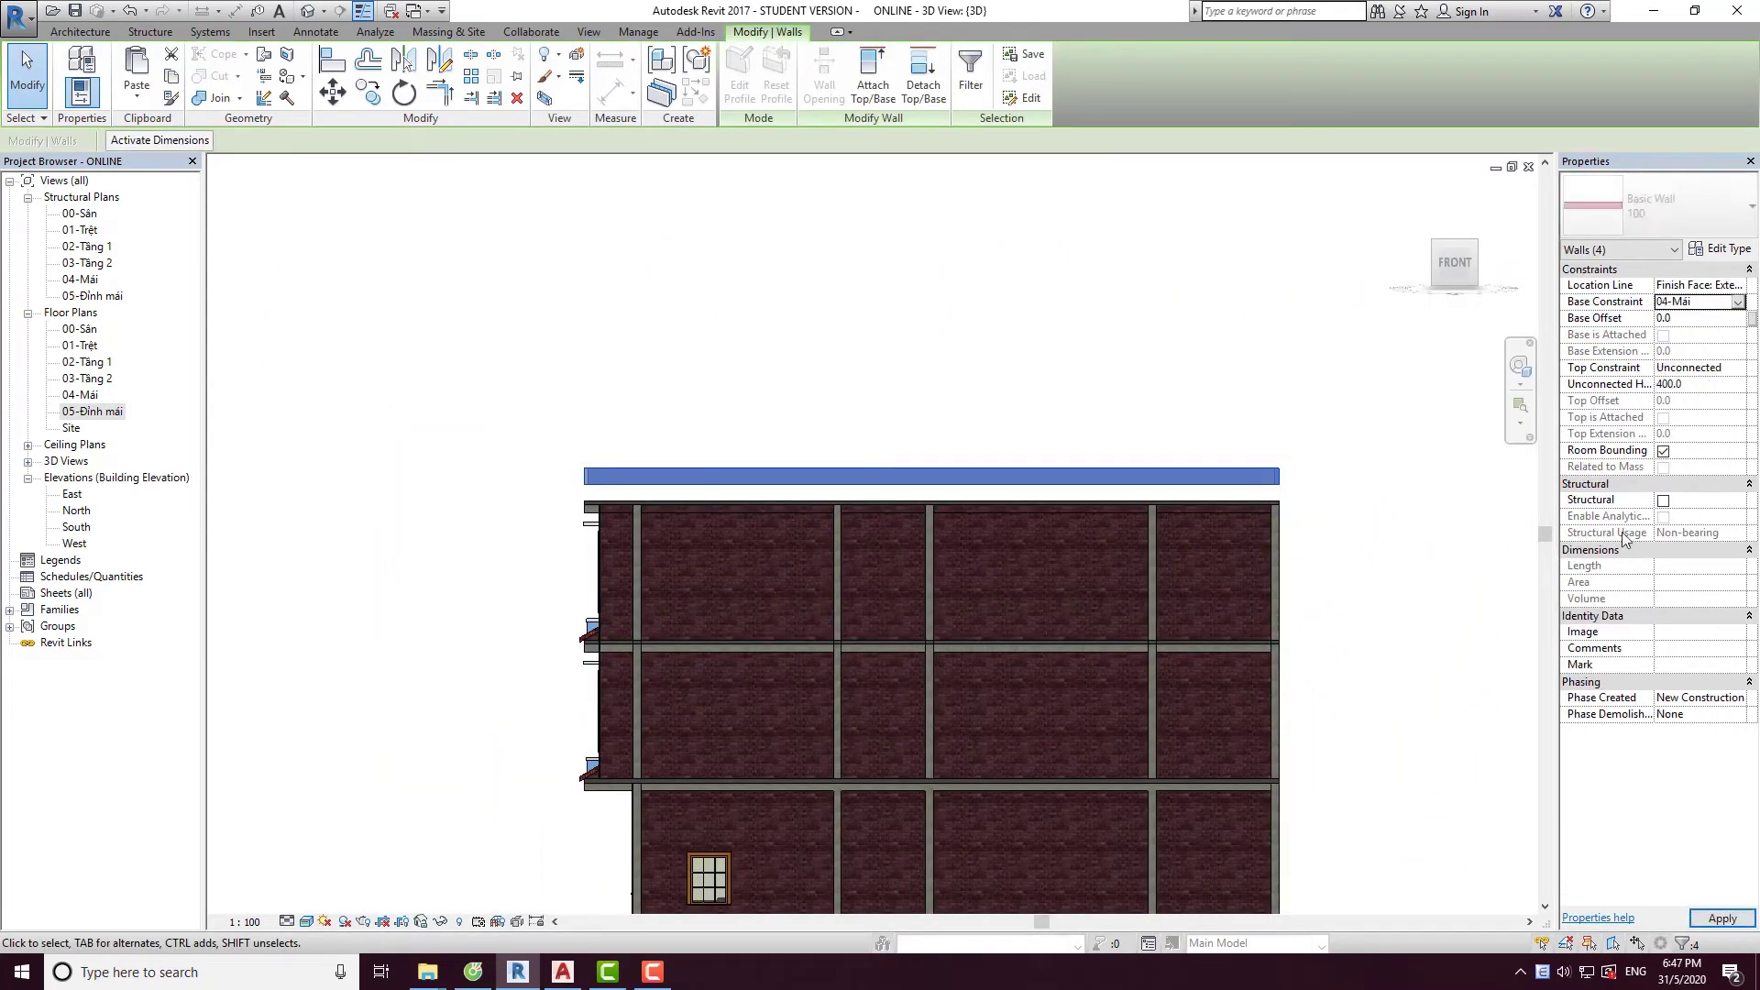
{"action": "left_click", "coordinate": [1075, 376]}
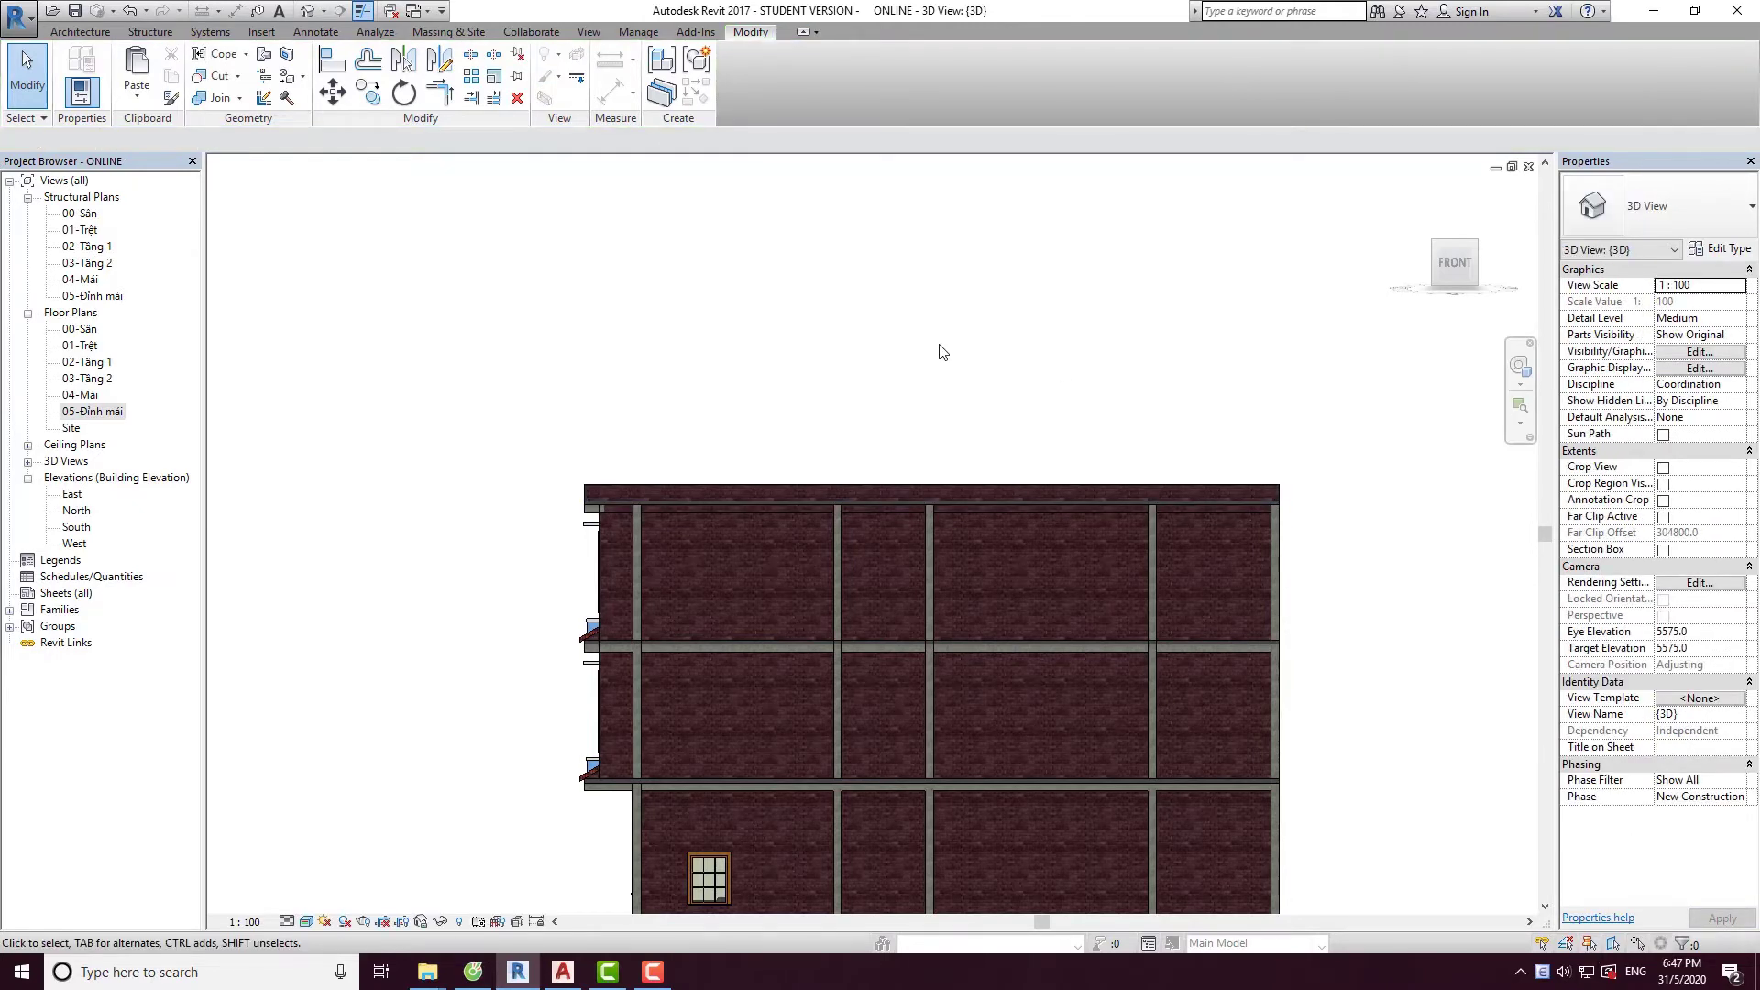
Orbit and pan to review the parapet, then select the 01-Trệt plan.
{"action": "scroll", "coordinate": [944, 352], "scroll_direction": "down", "scroll_amount": 5}
{"action": "middle_click_drag", "start_coordinate": [944, 352], "coordinate": [807, 525], "text": "shift"}
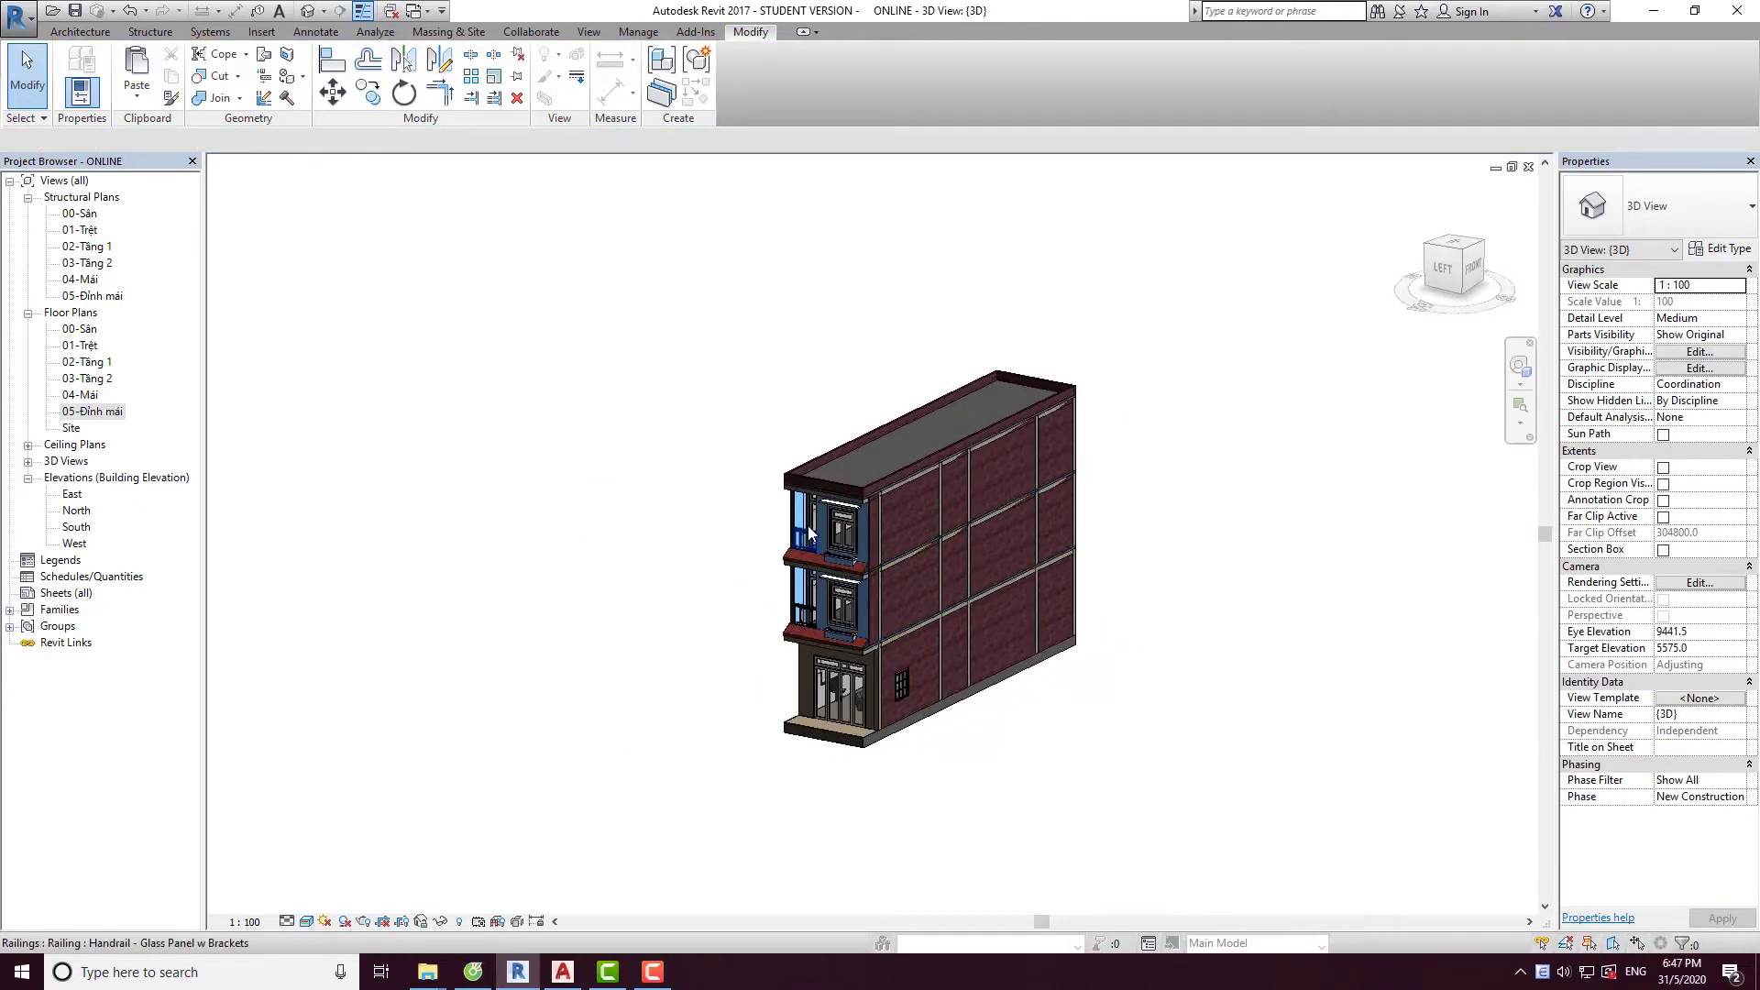
{"action": "scroll", "coordinate": [837, 679], "scroll_direction": "up", "scroll_amount": 4}
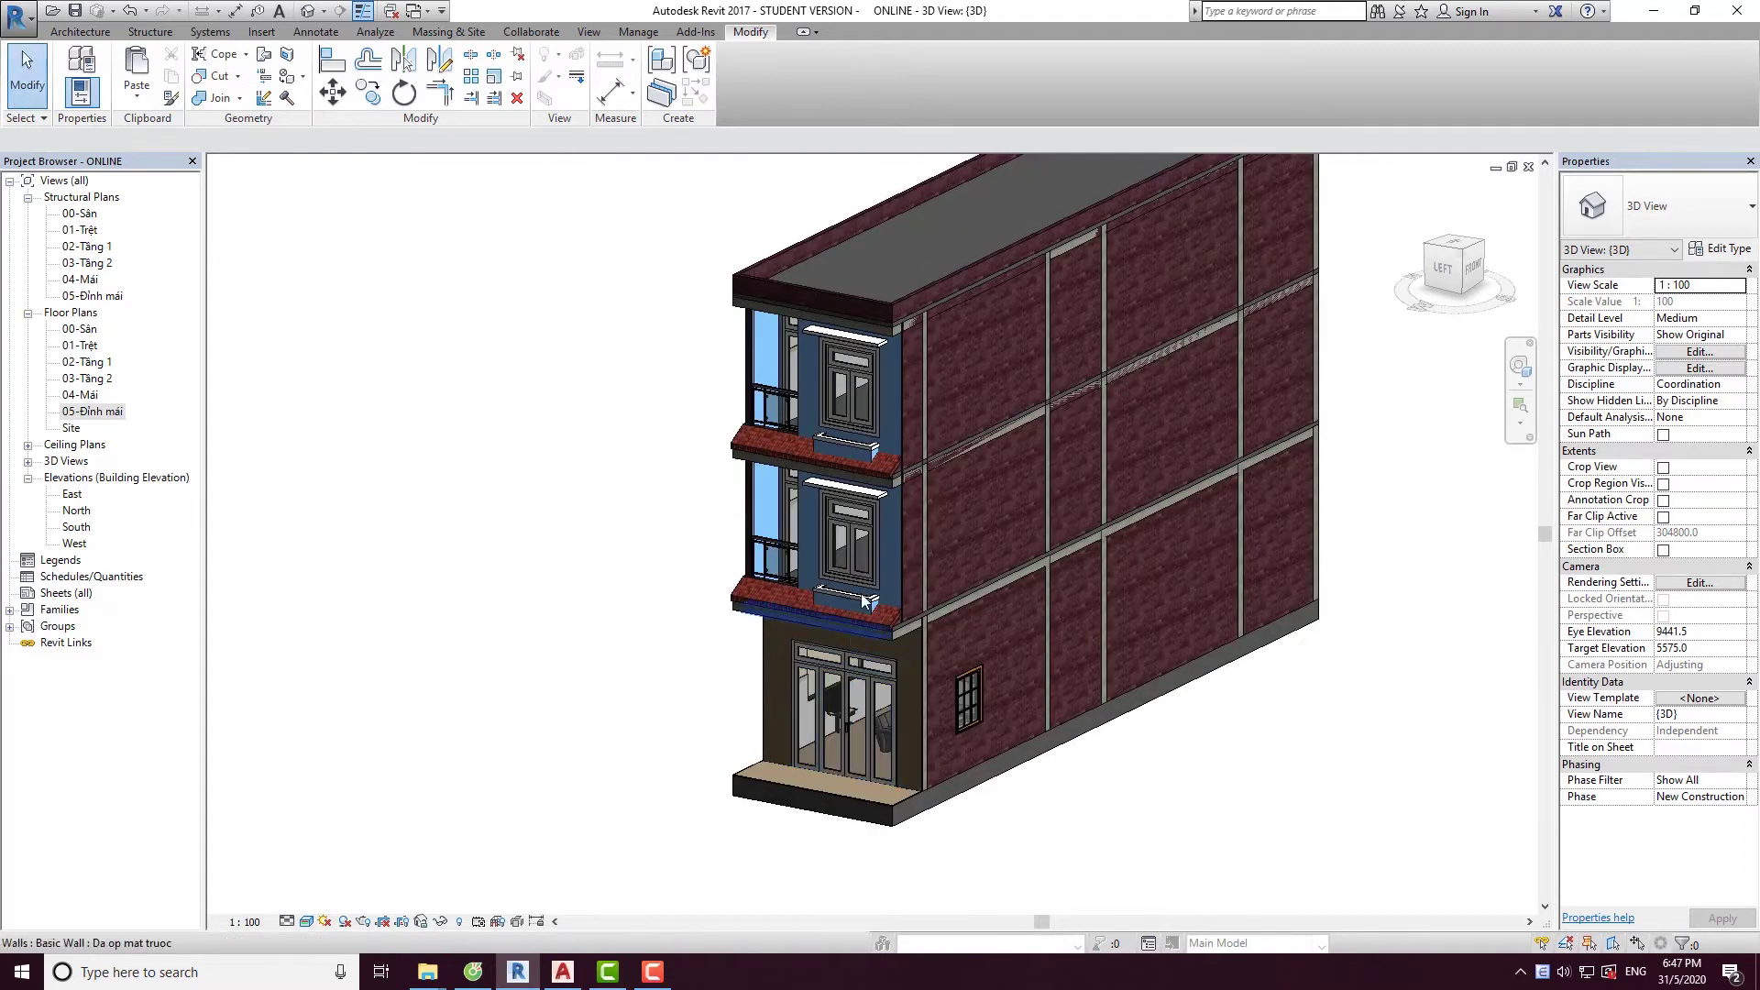
{"action": "middle_click_drag", "start_coordinate": [758, 494], "coordinate": [676, 544]}
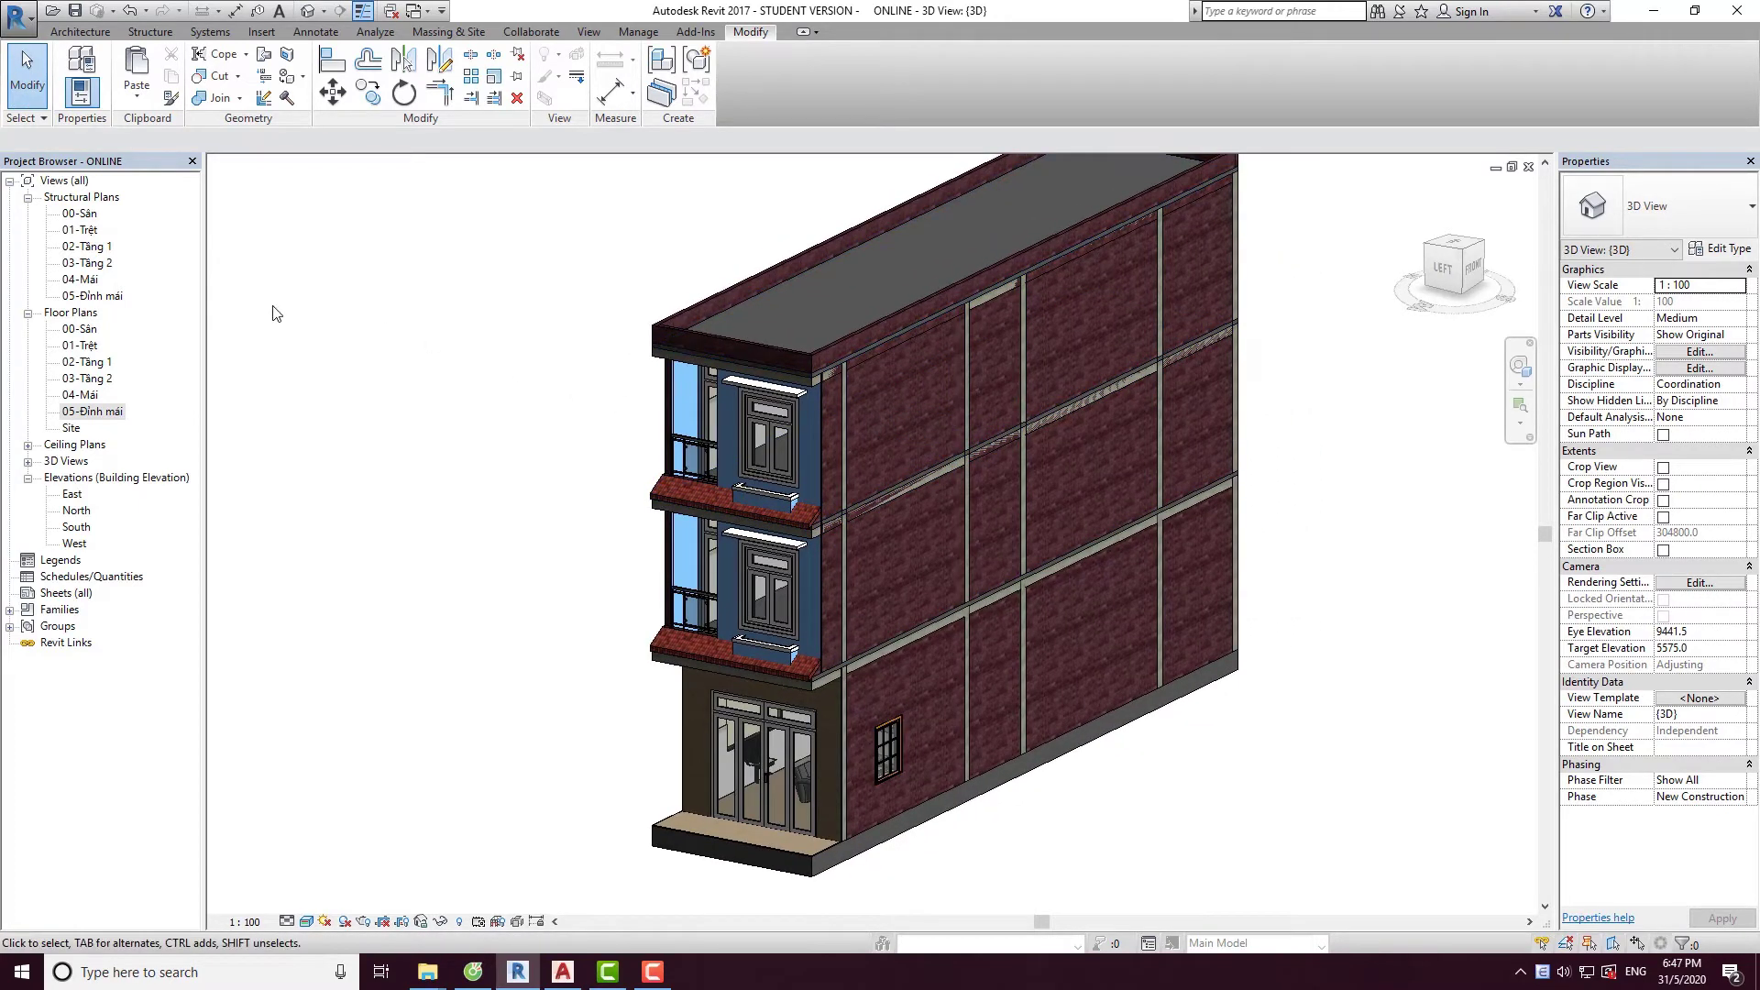
{"action": "left_click", "coordinate": [90, 348]}
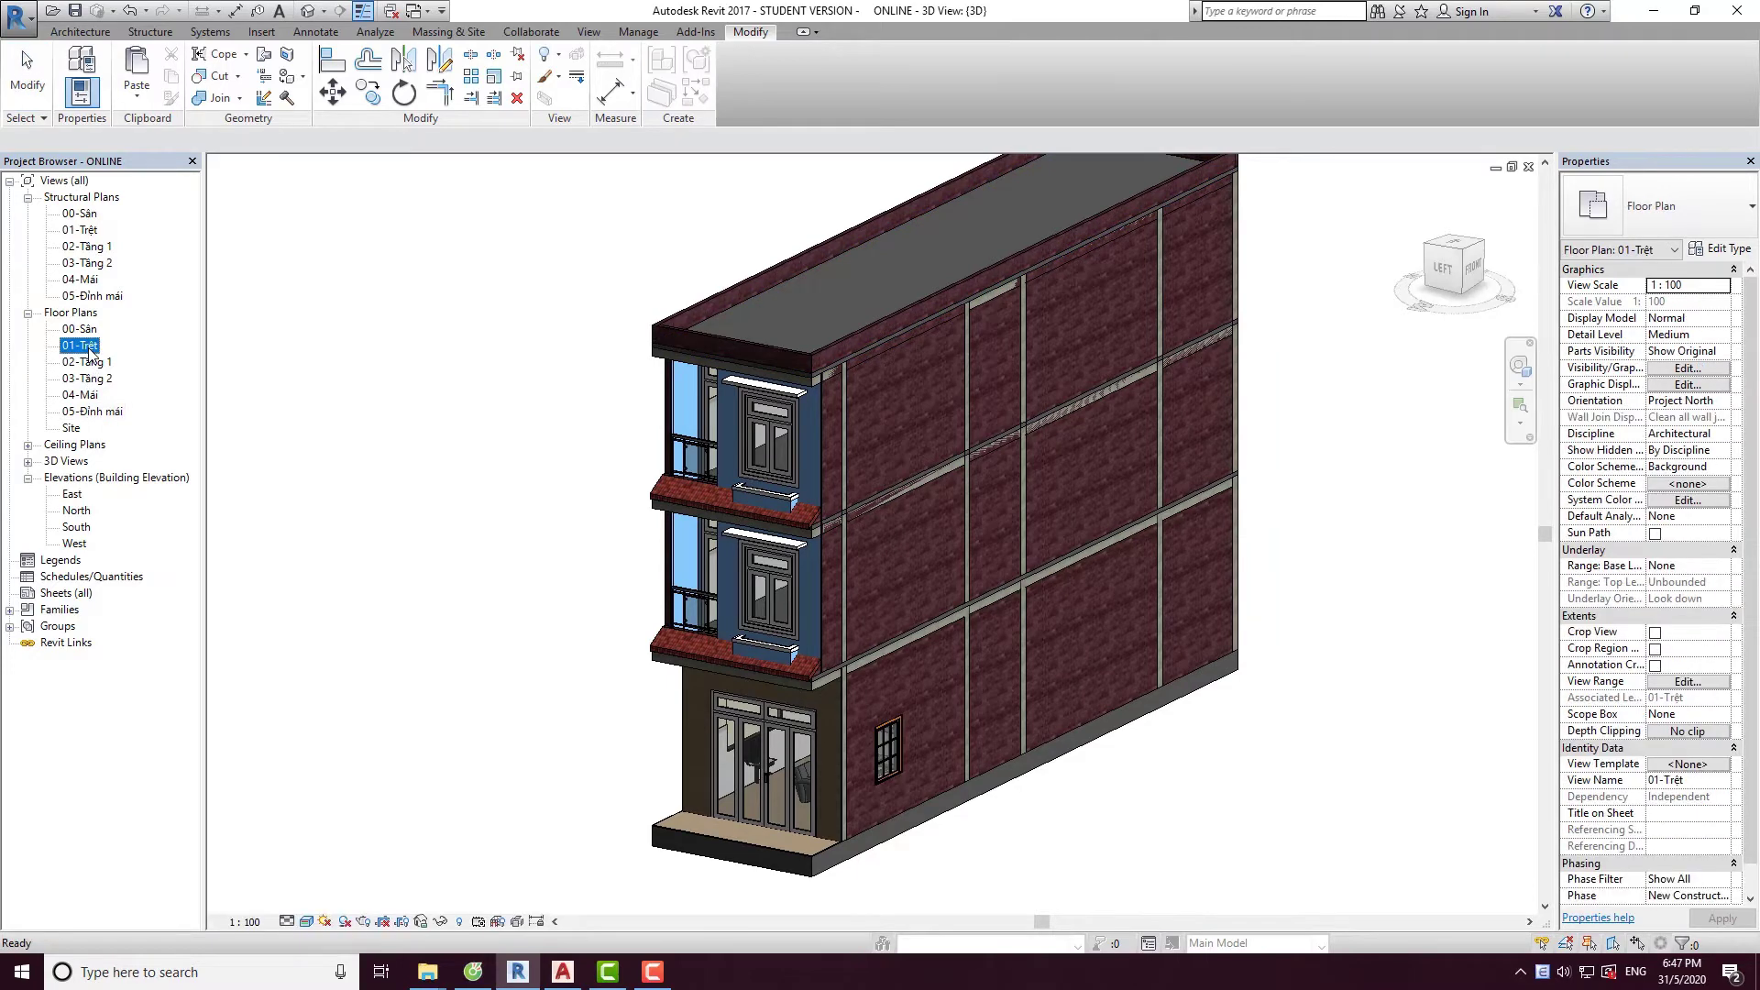
On plan 01-Trệt, start a Hoan thien mat ngoai wall with top constraint 05-Đỉnh mái.
{"action": "double_click", "coordinate": [90, 351]}
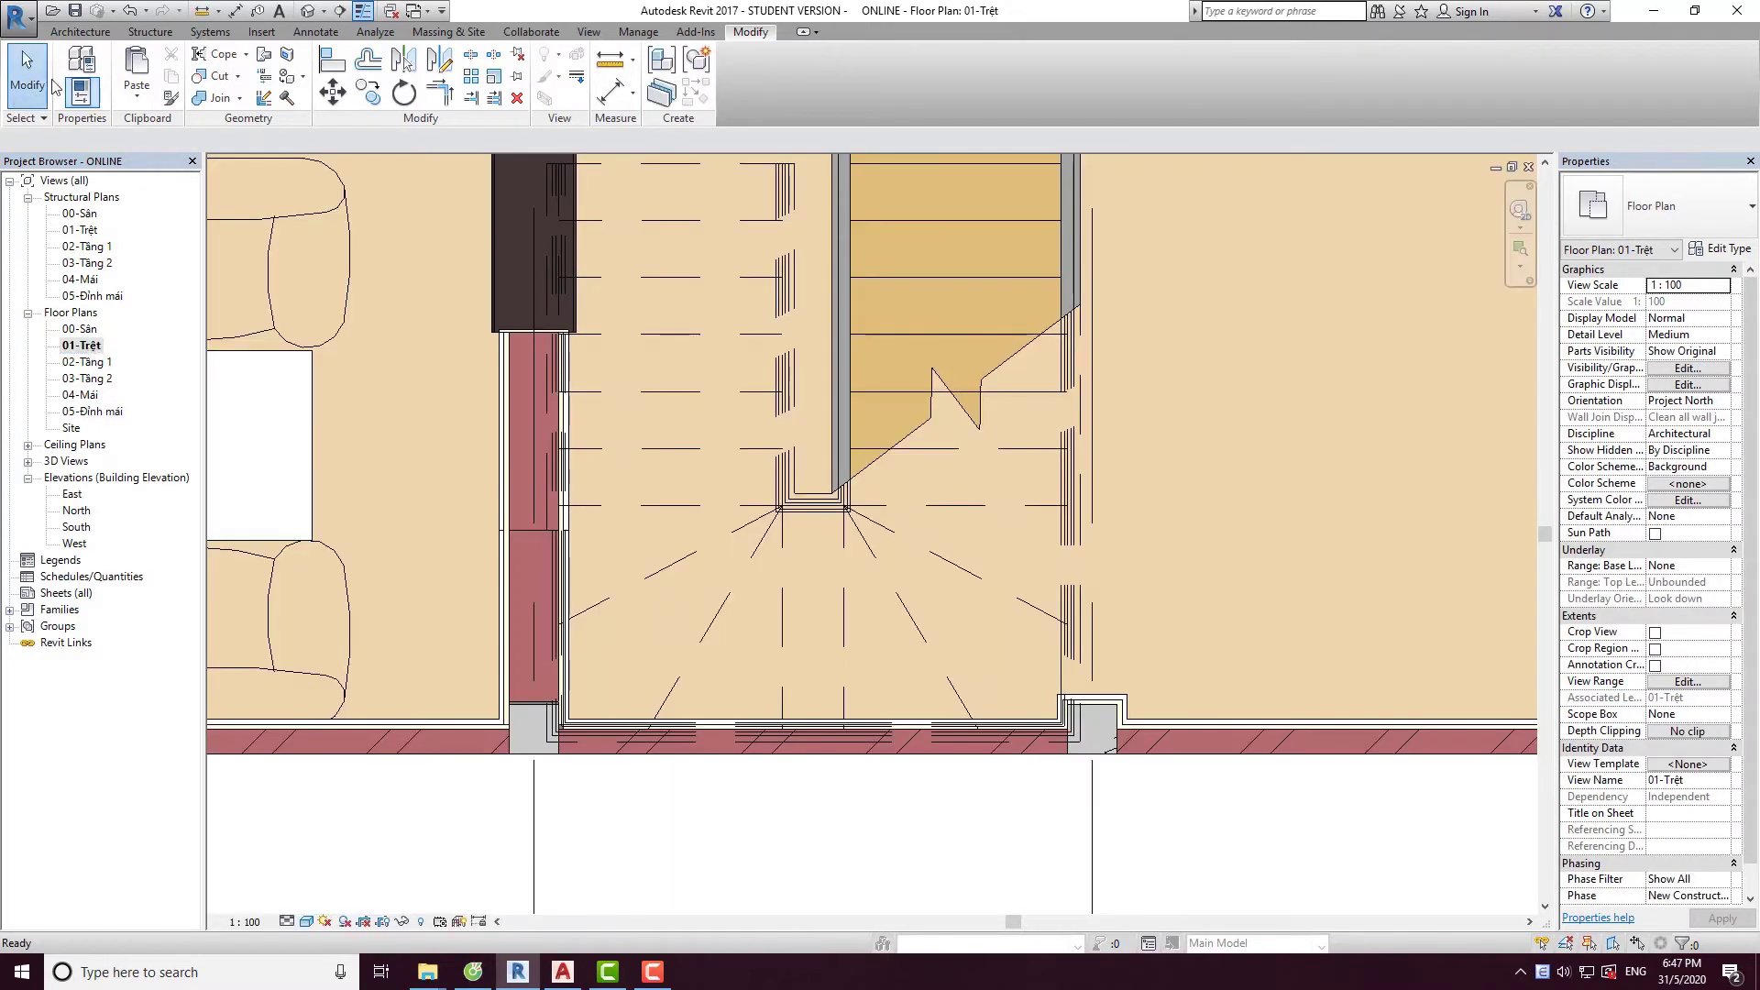
{"action": "key", "text": "w"}
{"action": "key", "text": "a"}
{"action": "left_click", "coordinate": [1650, 206]}
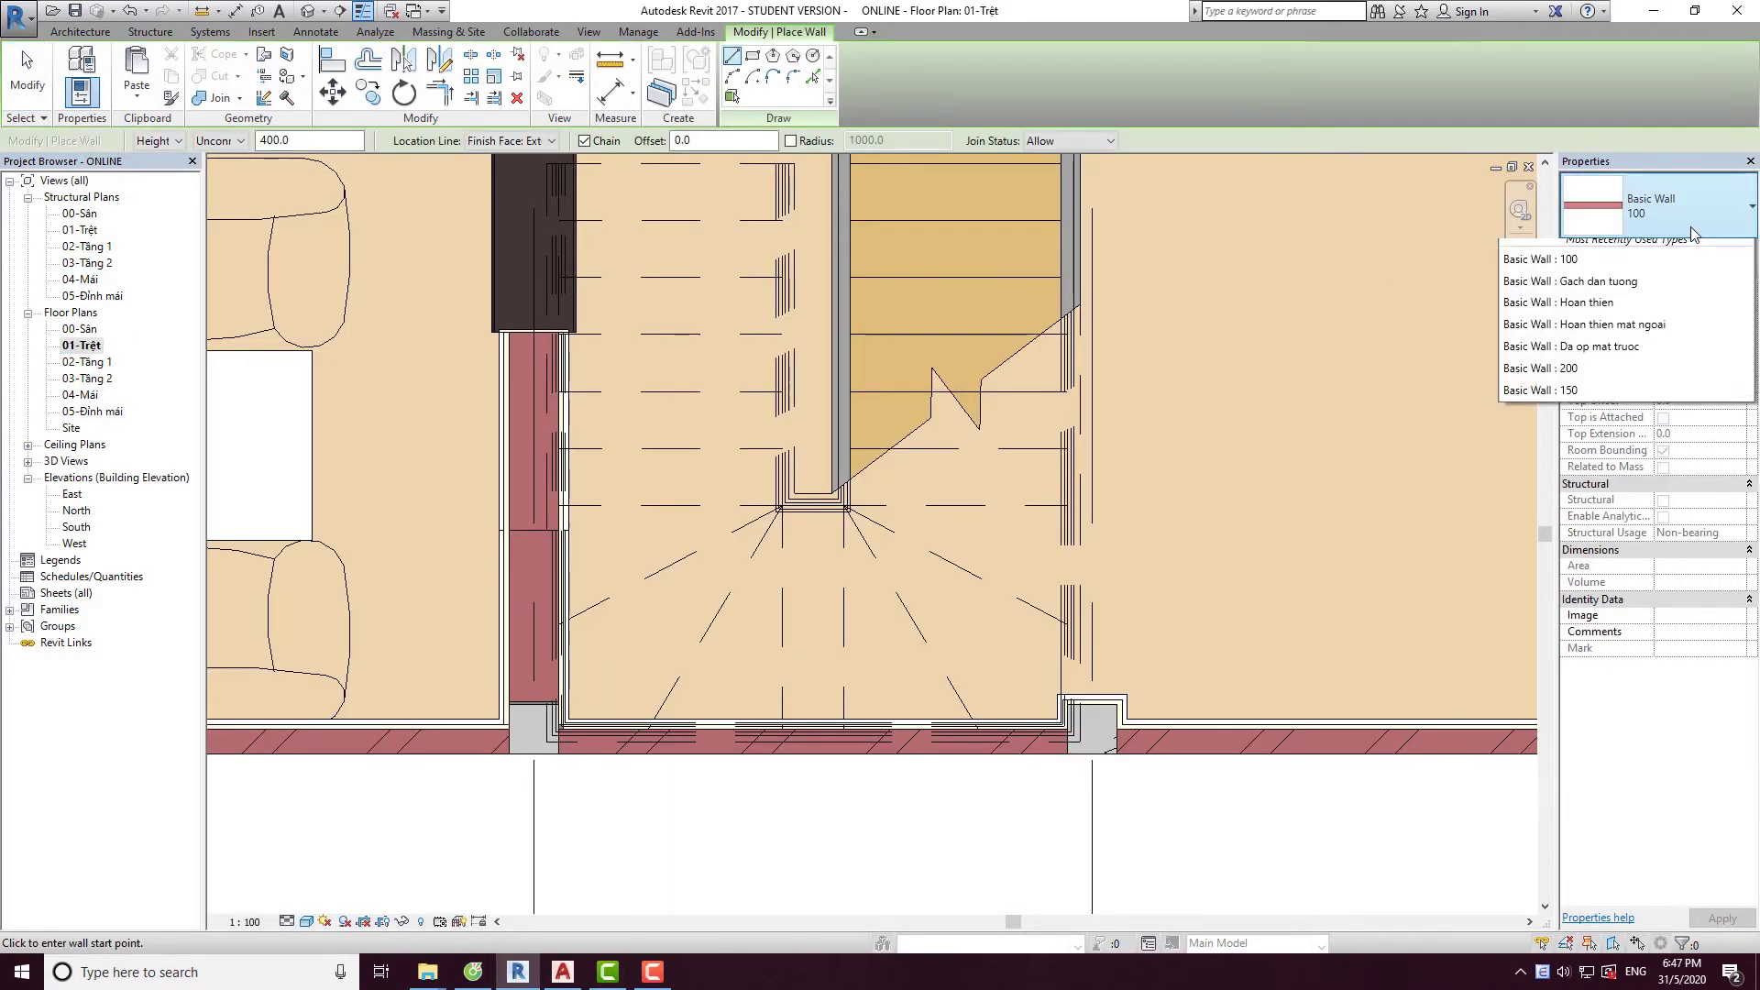
{"action": "scroll", "coordinate": [1616, 439], "scroll_direction": "down", "scroll_amount": 2}
{"action": "scroll", "coordinate": [1614, 433], "scroll_direction": "down", "scroll_amount": 2}
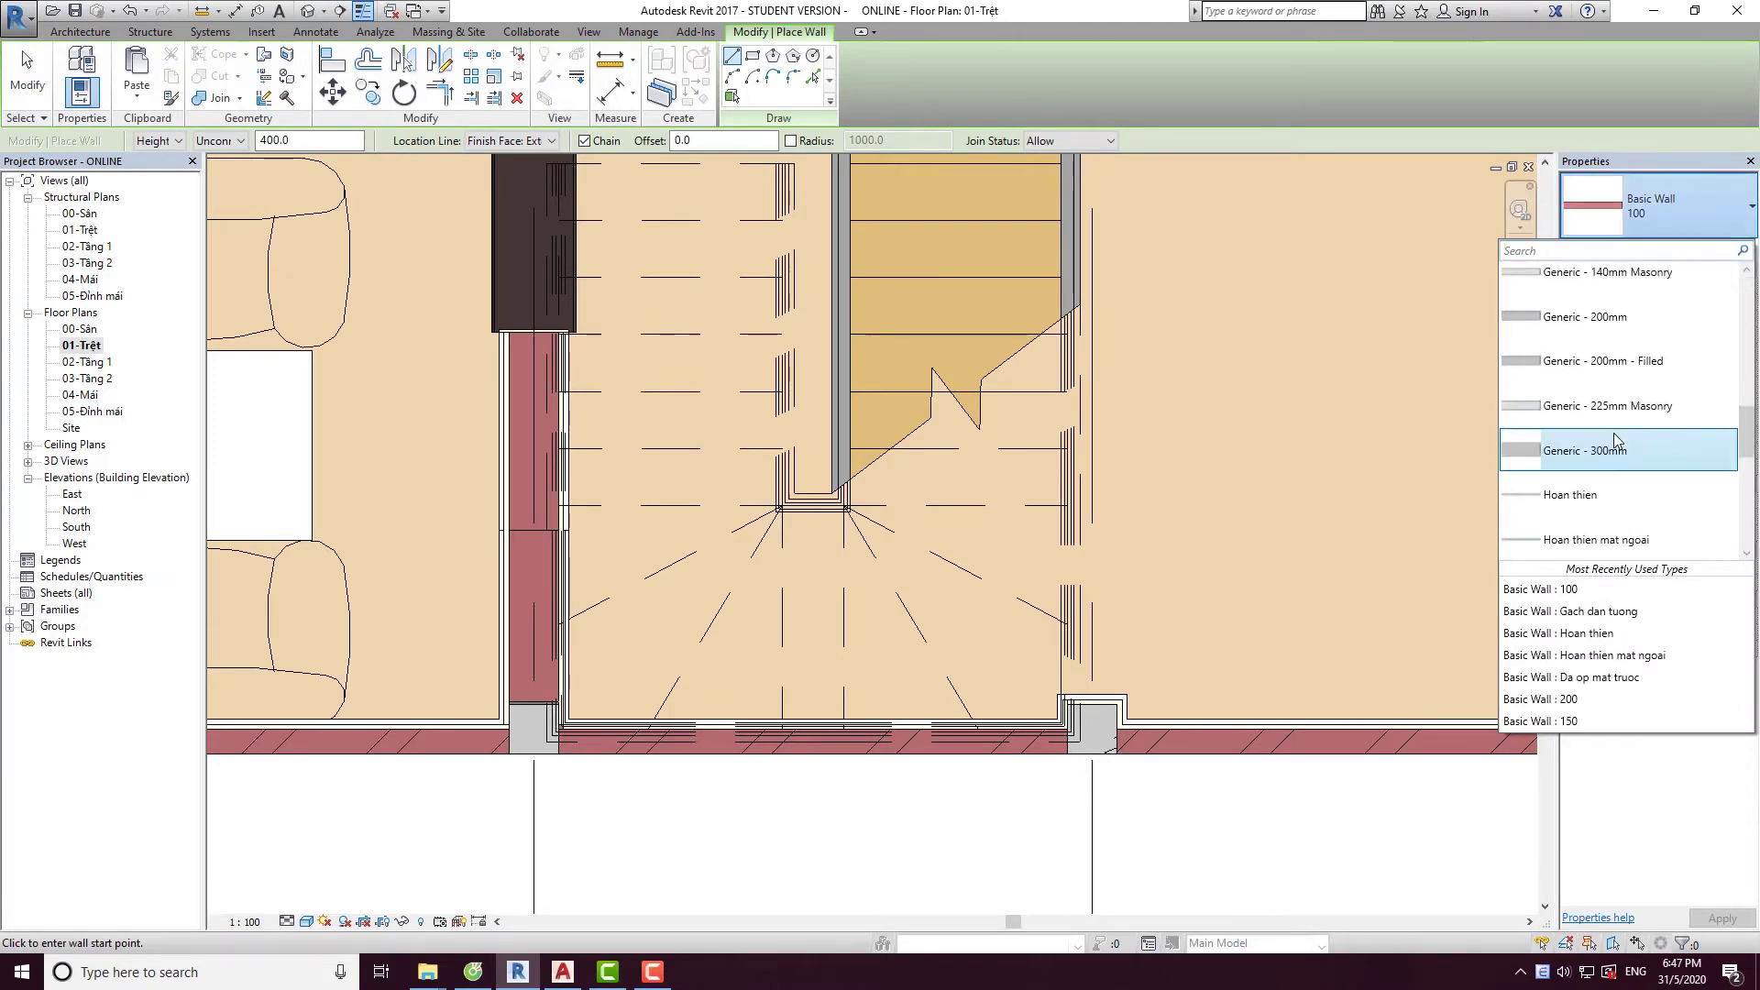
{"action": "scroll", "coordinate": [731, 593], "scroll_direction": "down", "scroll_amount": 3}
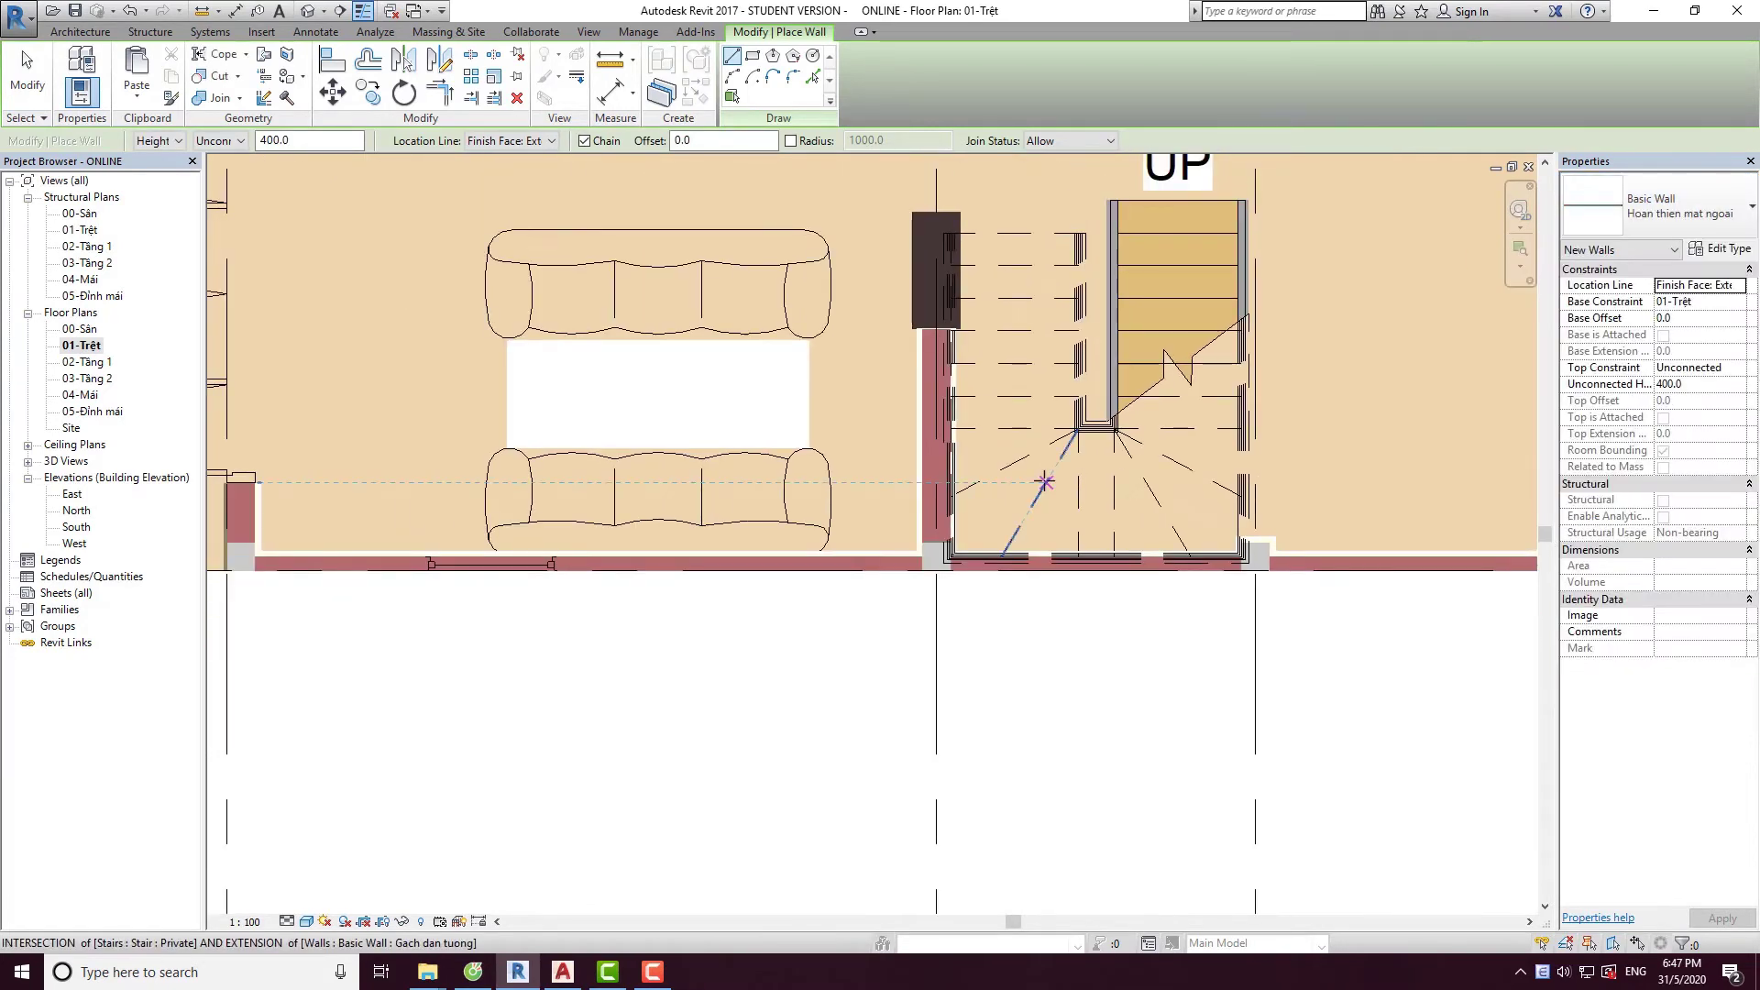
{"action": "scroll", "coordinate": [731, 594], "scroll_direction": "down", "scroll_amount": 2}
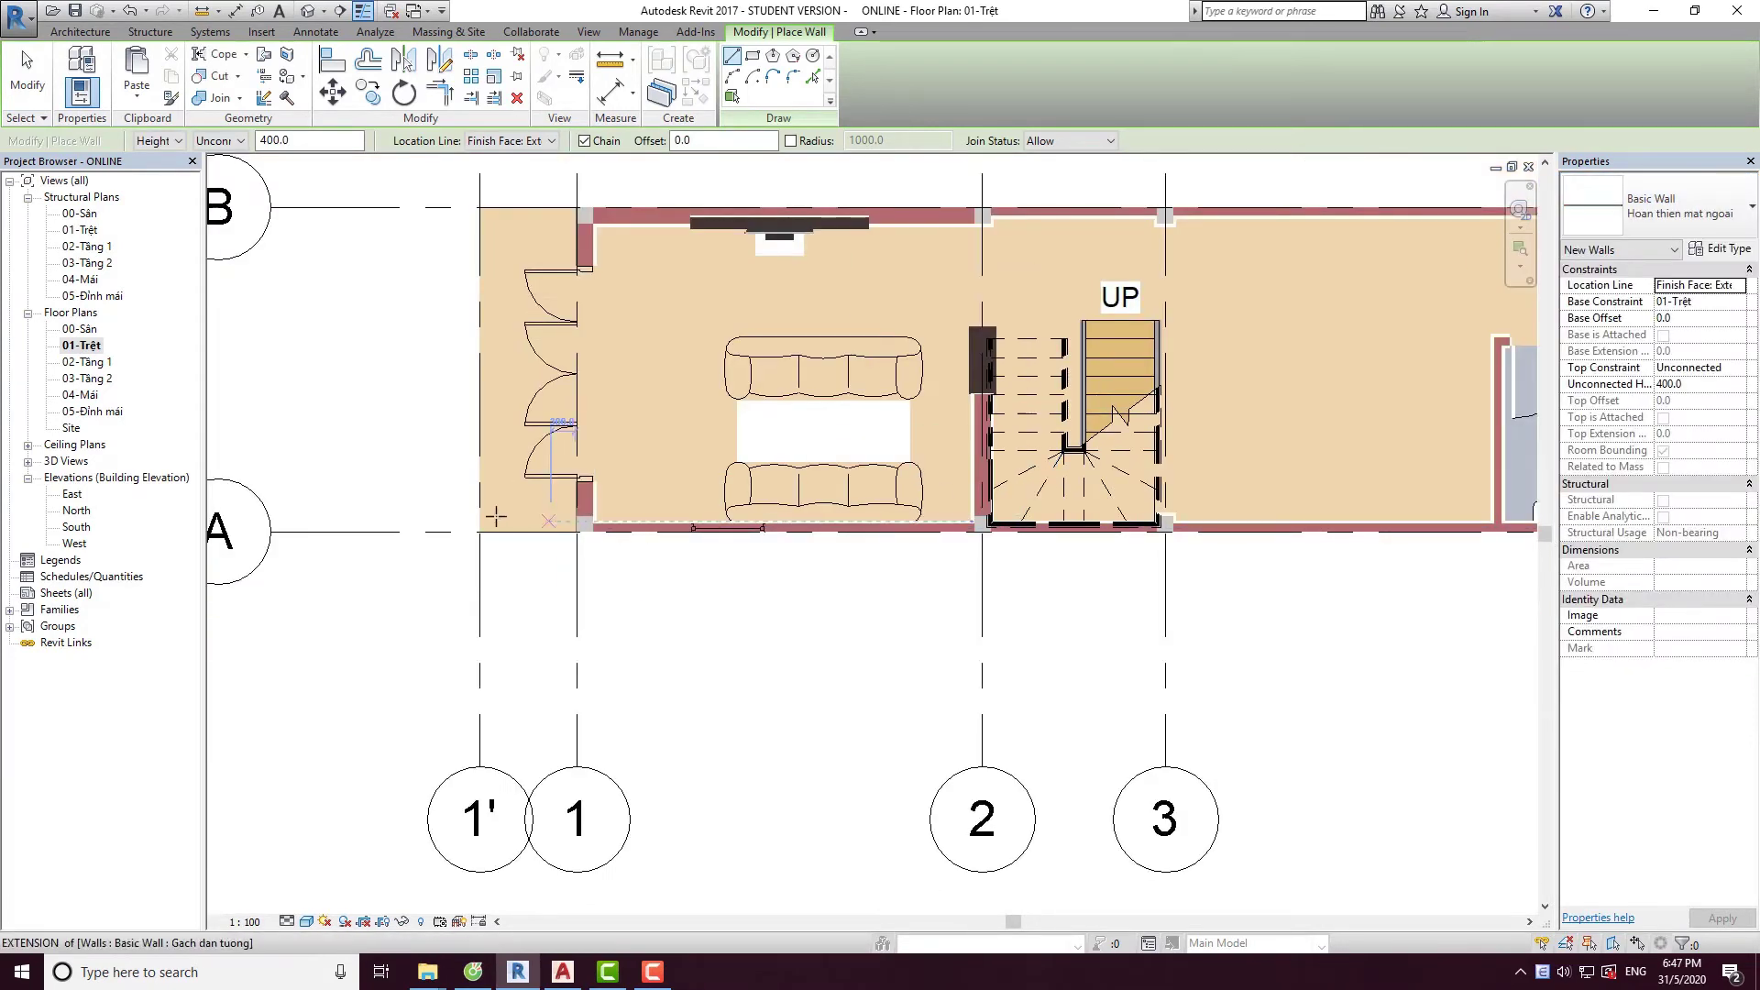
{"action": "left_click", "coordinate": [222, 142]}
{"action": "left_click", "coordinate": [237, 229]}
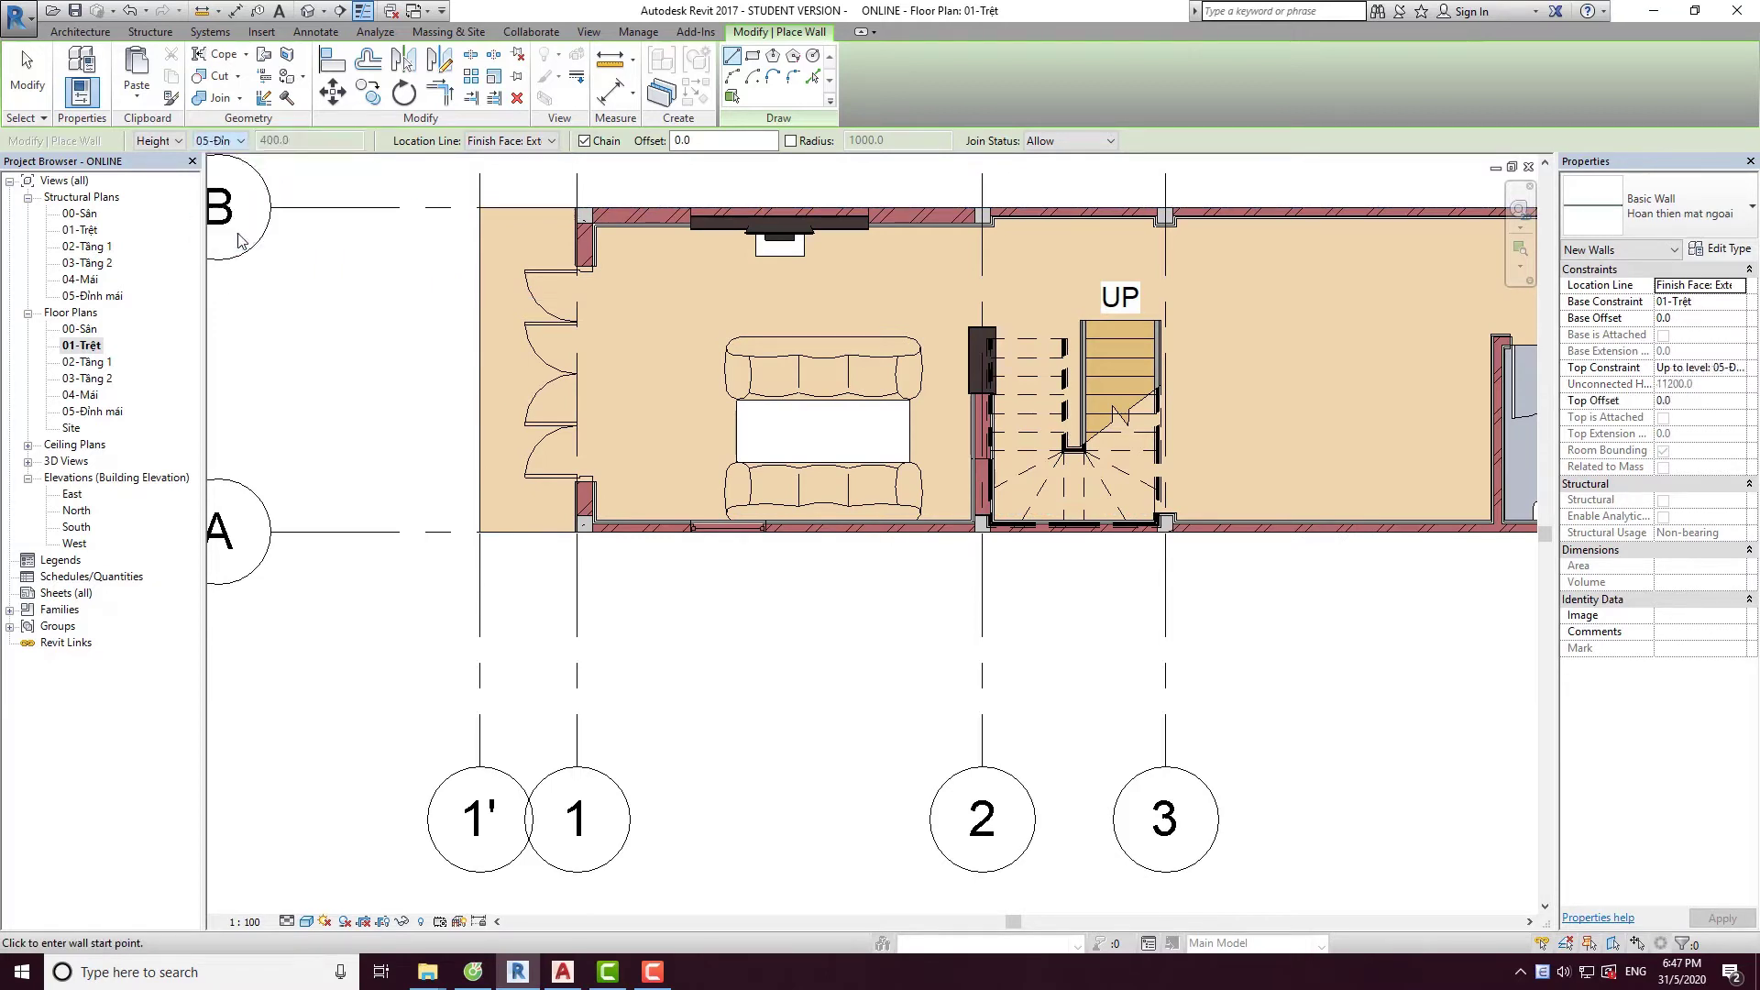
Draw the finish wall along the building's side face, ending at the bottom-left corner.
{"action": "scroll", "coordinate": [463, 326], "scroll_direction": "up", "scroll_amount": 2}
{"action": "scroll", "coordinate": [456, 335], "scroll_direction": "up", "scroll_amount": 3}
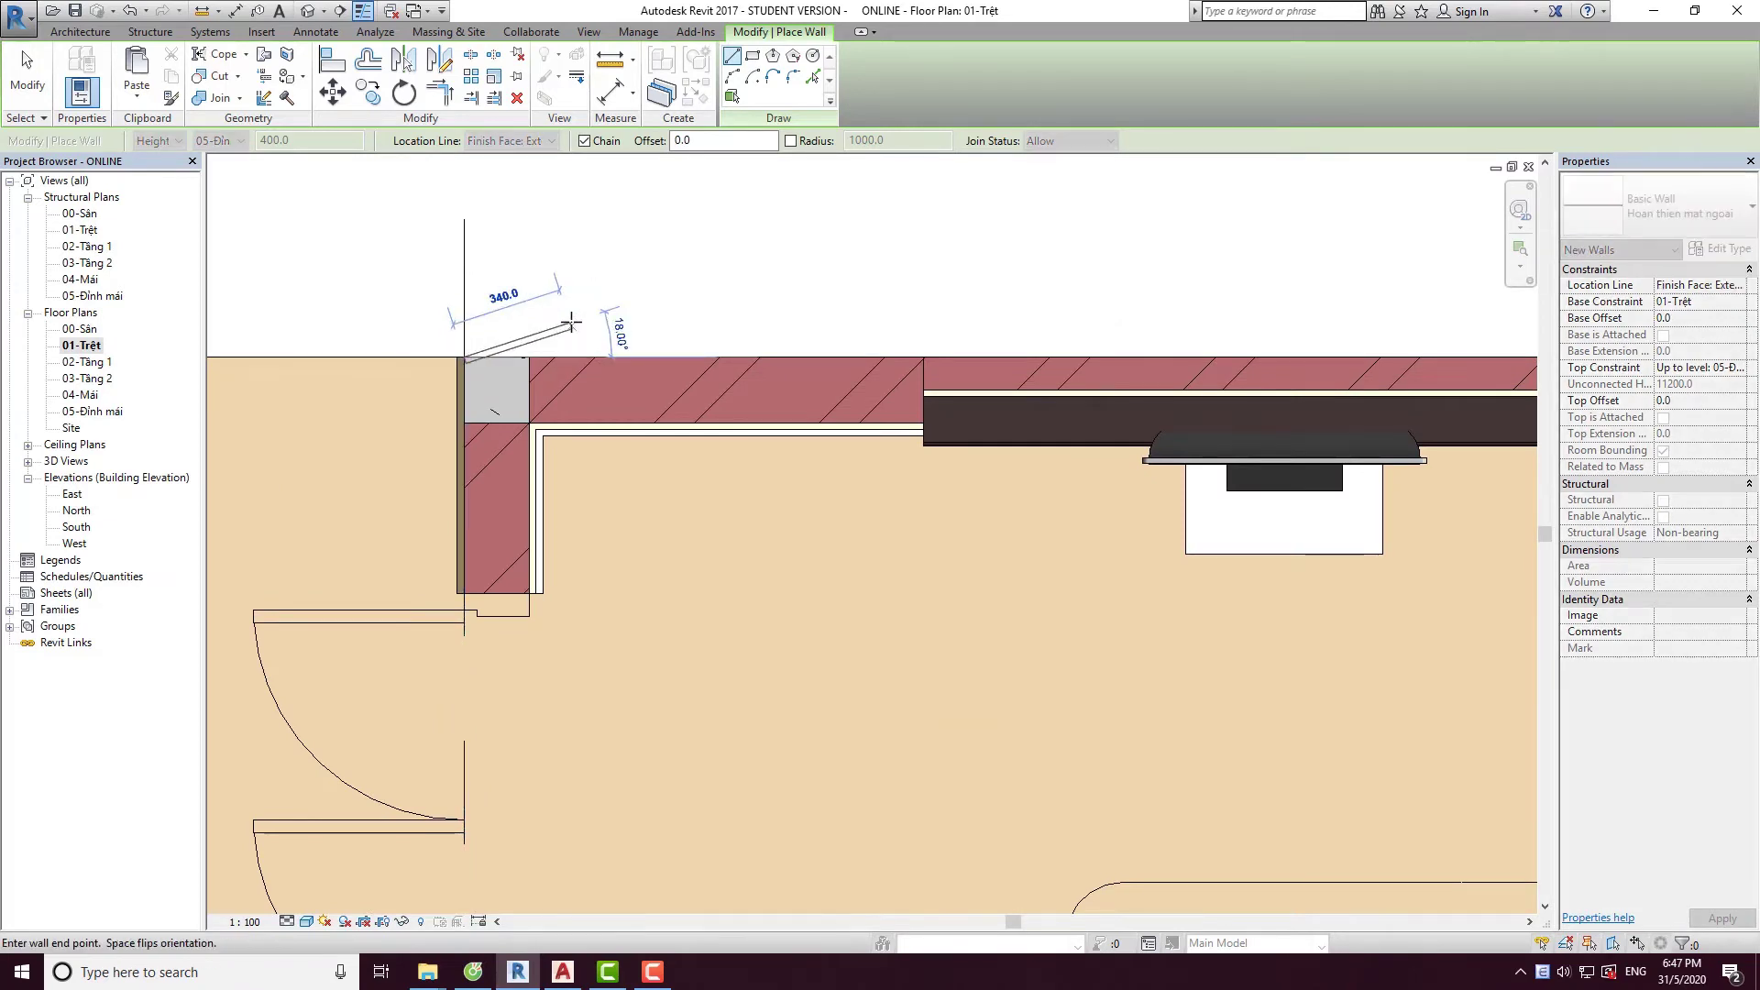
{"action": "scroll", "coordinate": [570, 321], "scroll_direction": "down", "scroll_amount": 3}
{"action": "scroll", "coordinate": [1160, 394], "scroll_direction": "up", "scroll_amount": 2}
{"action": "scroll", "coordinate": [784, 408], "scroll_direction": "up", "scroll_amount": 2}
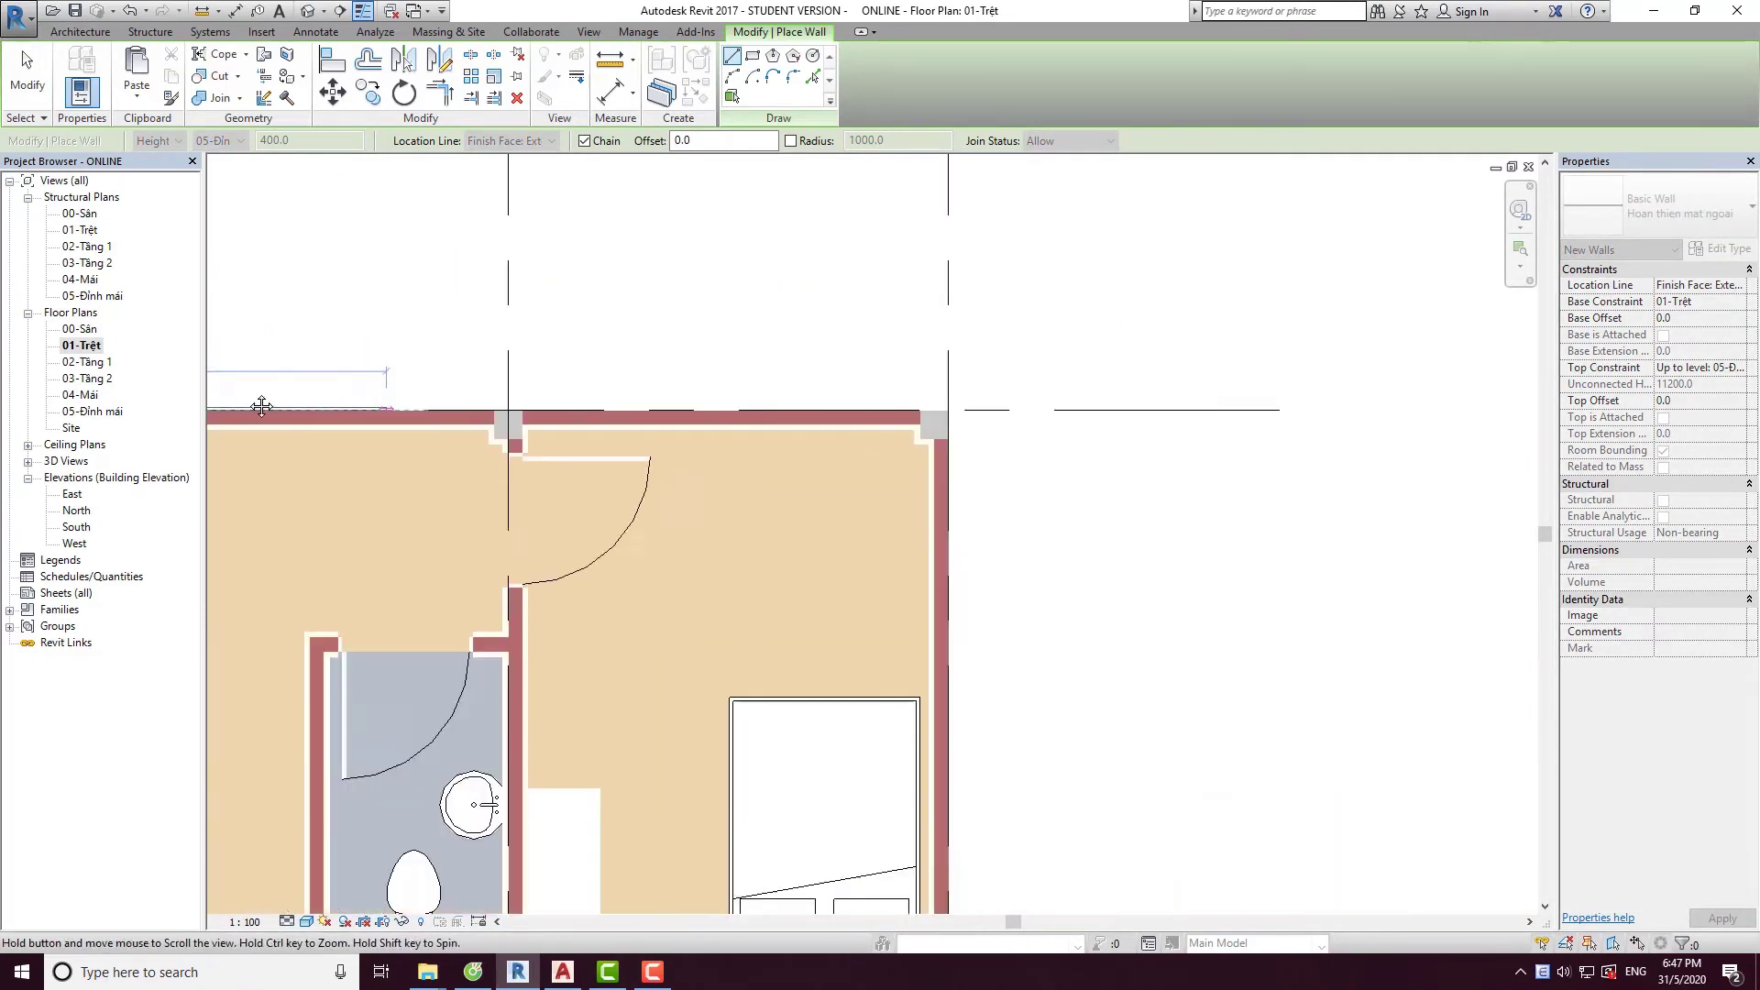
{"action": "scroll", "coordinate": [781, 408], "scroll_direction": "up", "scroll_amount": 2}
{"action": "scroll", "coordinate": [781, 408], "scroll_direction": "up", "scroll_amount": 2}
{"action": "mouse_move", "coordinate": [842, 621]}
{"action": "middle_mouse_down"}
{"action": "mouse_move", "coordinate": [972, 550]}
{"action": "mouse_move", "coordinate": [912, 57]}
{"action": "middle_mouse_up"}
{"action": "middle_click_drag", "start_coordinate": [873, 376], "coordinate": [862, 316]}
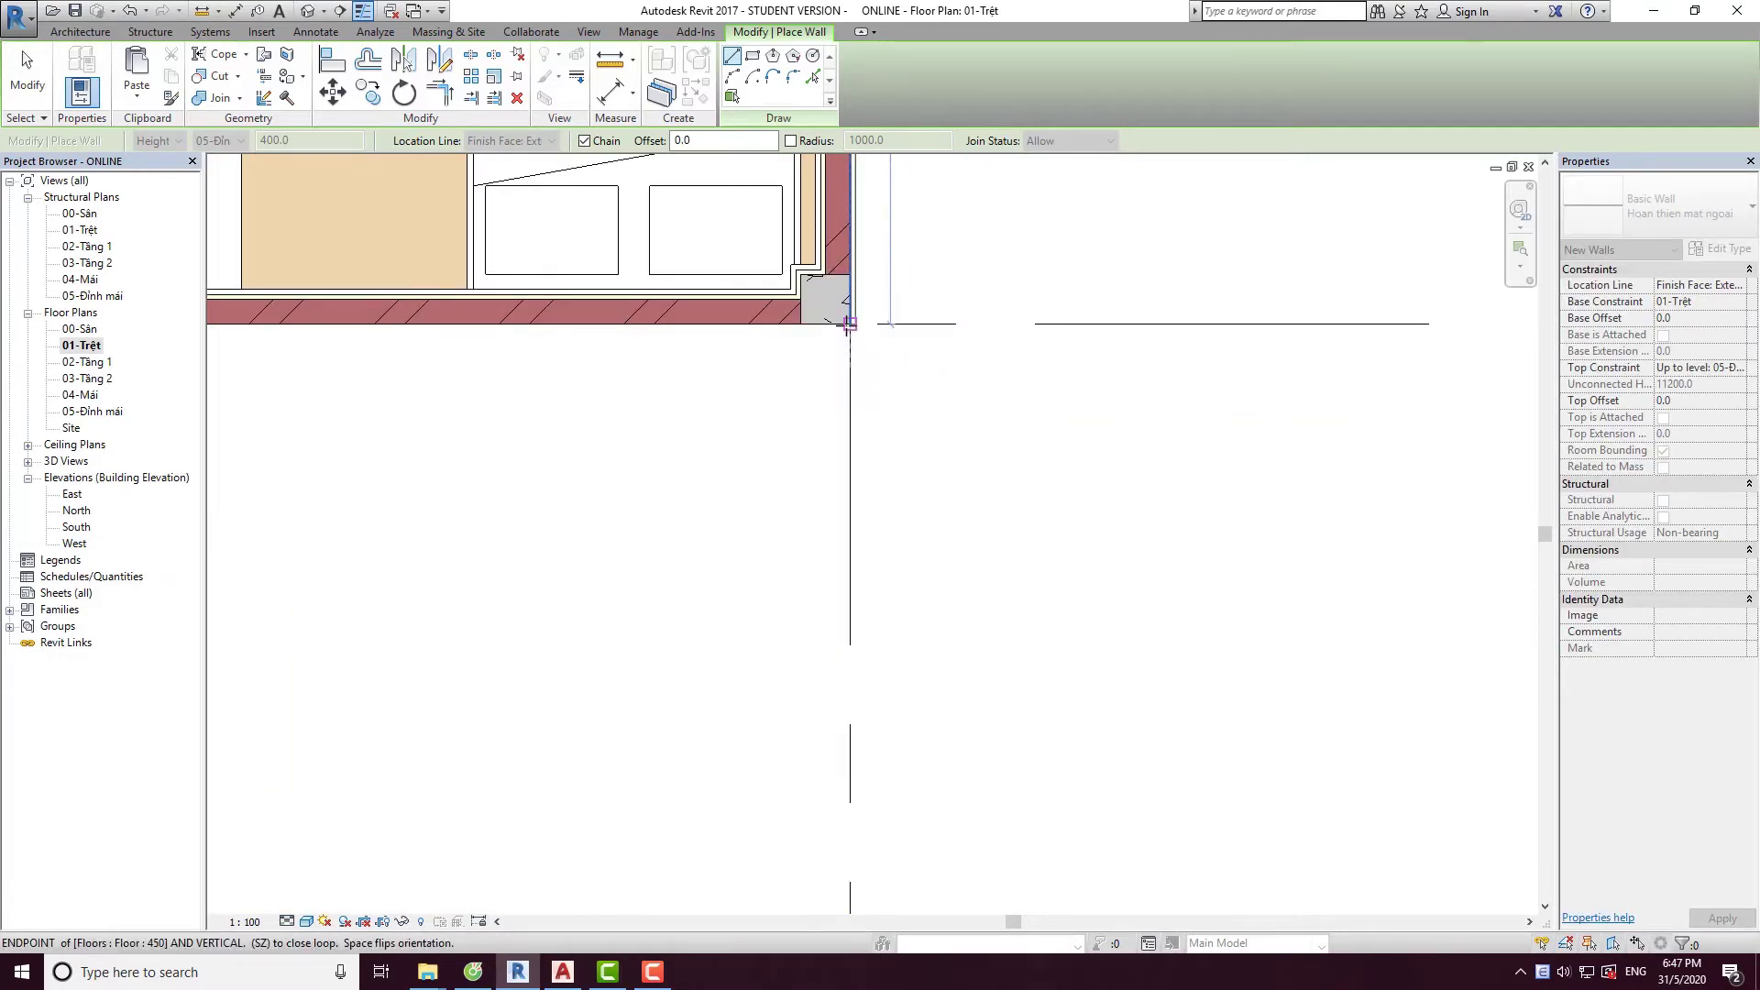
{"action": "scroll", "coordinate": [1216, 569], "scroll_direction": "down", "scroll_amount": 3}
{"action": "scroll", "coordinate": [826, 513], "scroll_direction": "down", "scroll_amount": 2}
{"action": "scroll", "coordinate": [705, 542], "scroll_direction": "up", "scroll_amount": 4}
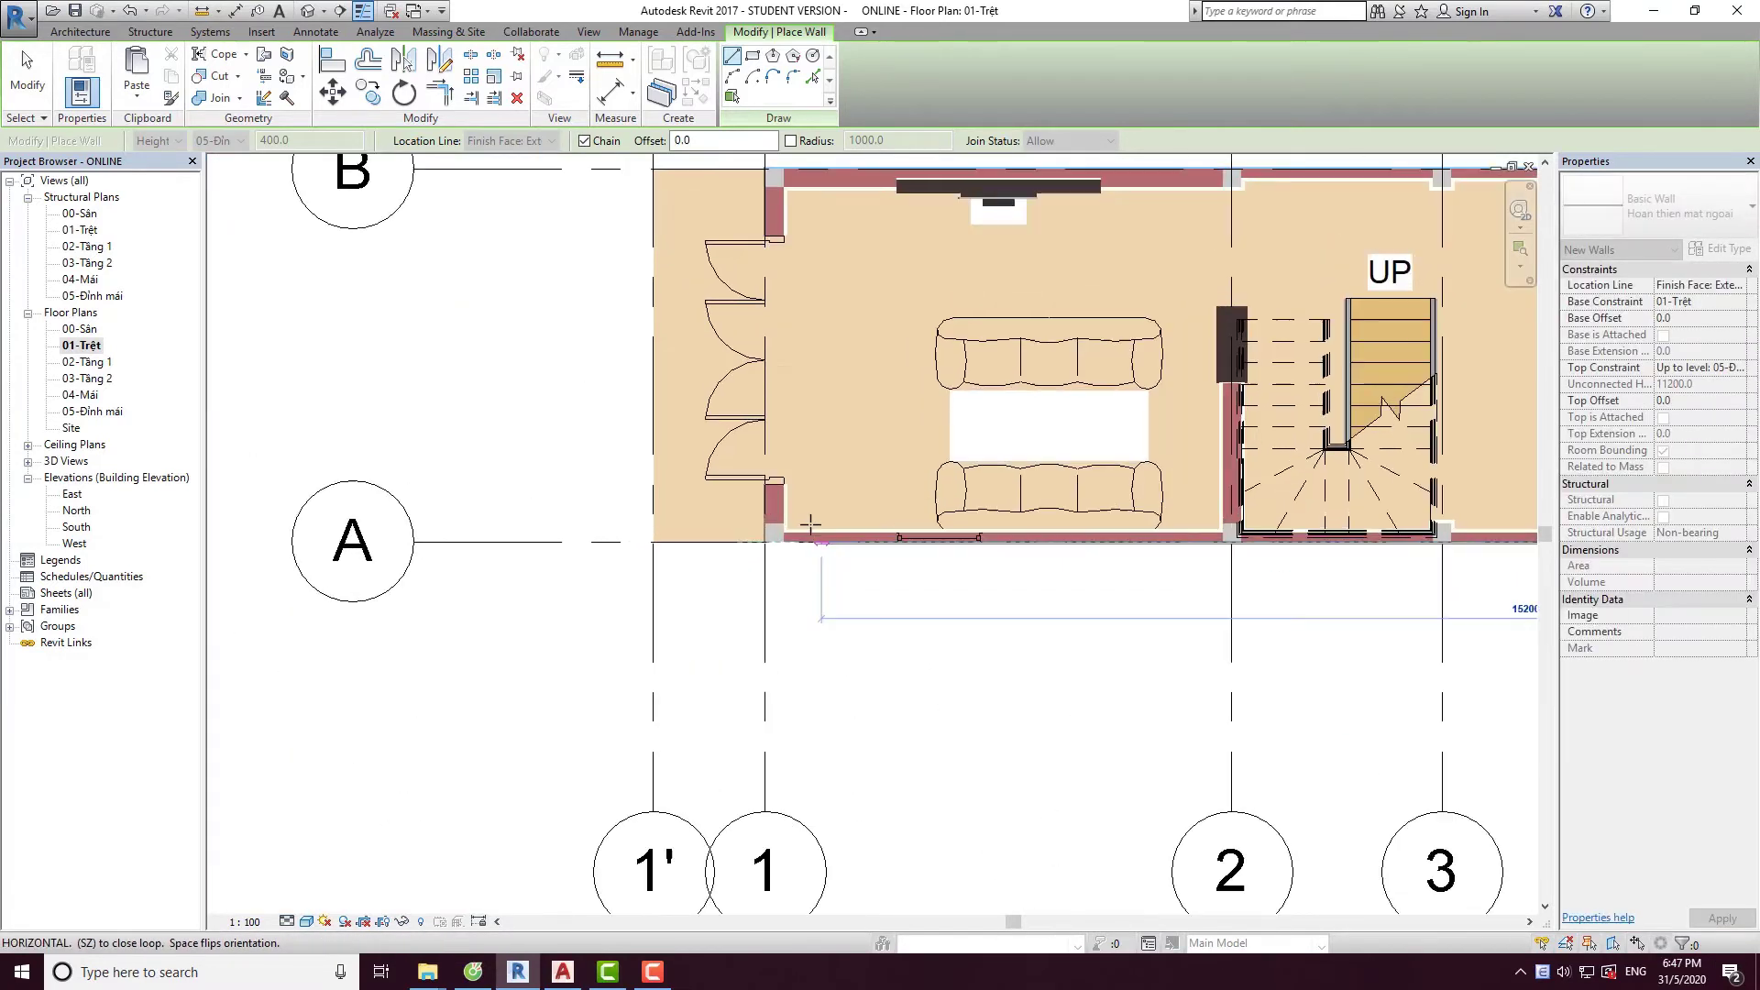
{"action": "scroll", "coordinate": [705, 542], "scroll_direction": "up", "scroll_amount": 3}
{"action": "left_click", "coordinate": [705, 542]}
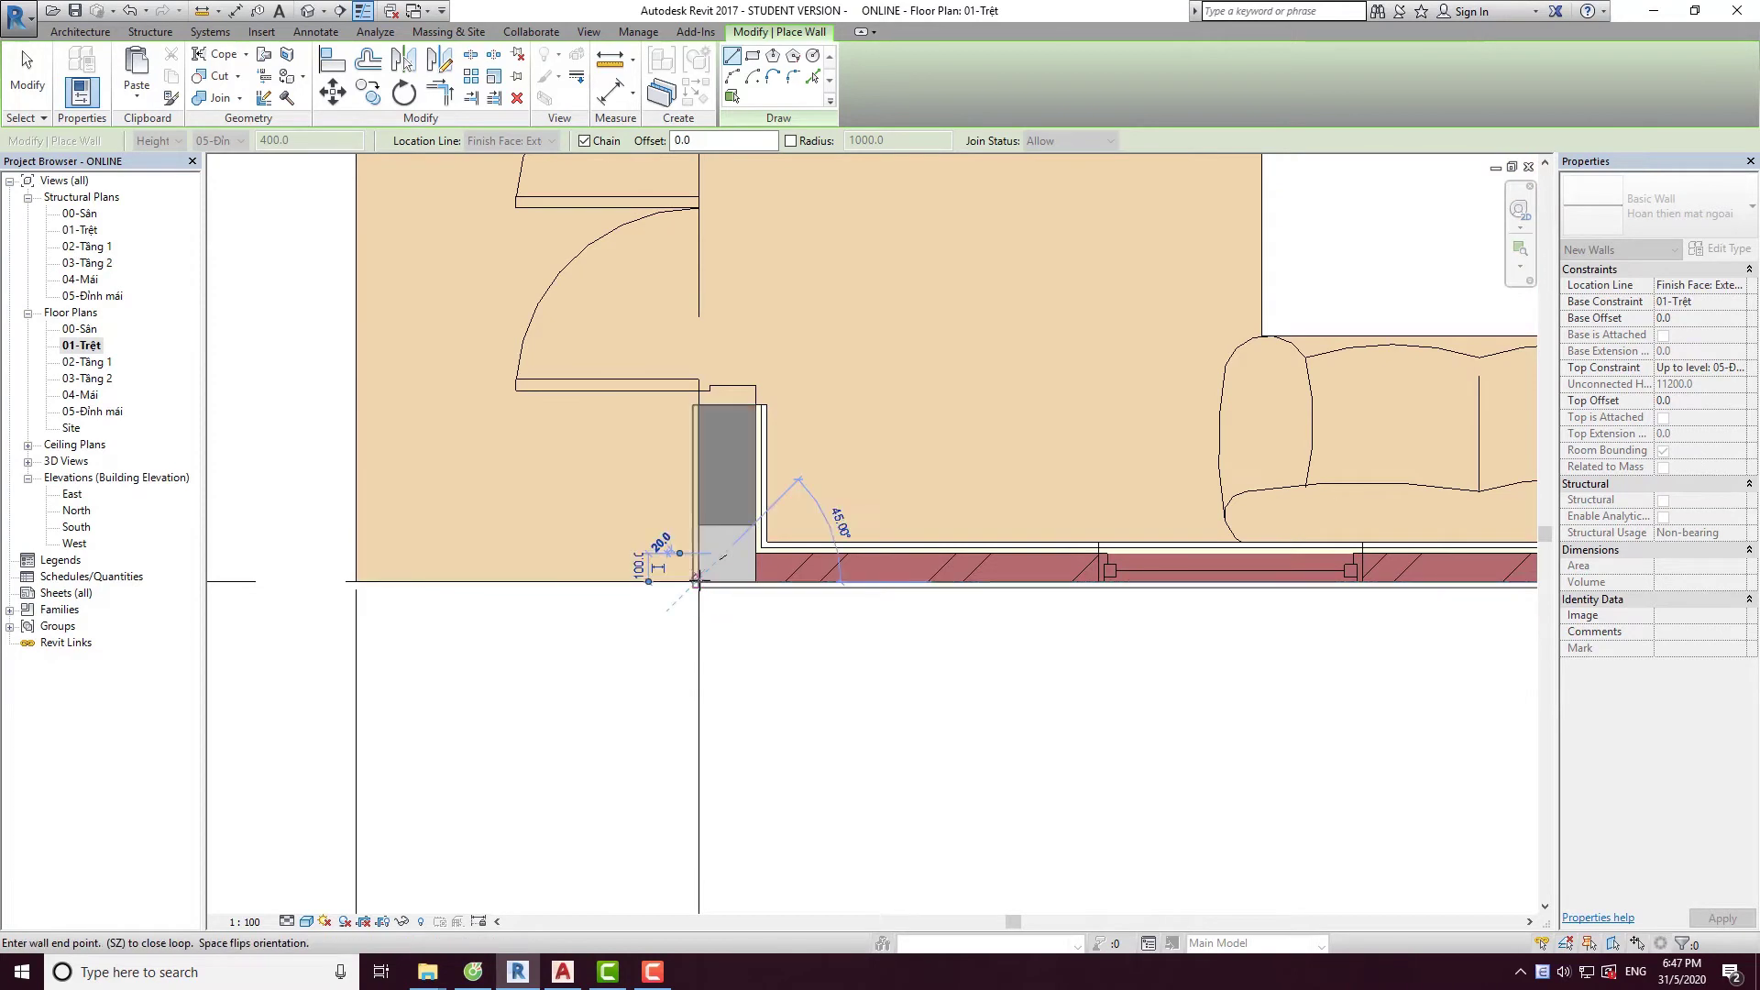
{"action": "key", "text": "Escape"}
{"action": "key", "text": "Escape"}
{"action": "key", "text": "Escape"}
In 3D, select the new side finish wall and try Join Geometry, then cancel.
{"action": "left_click", "coordinate": [309, 11]}
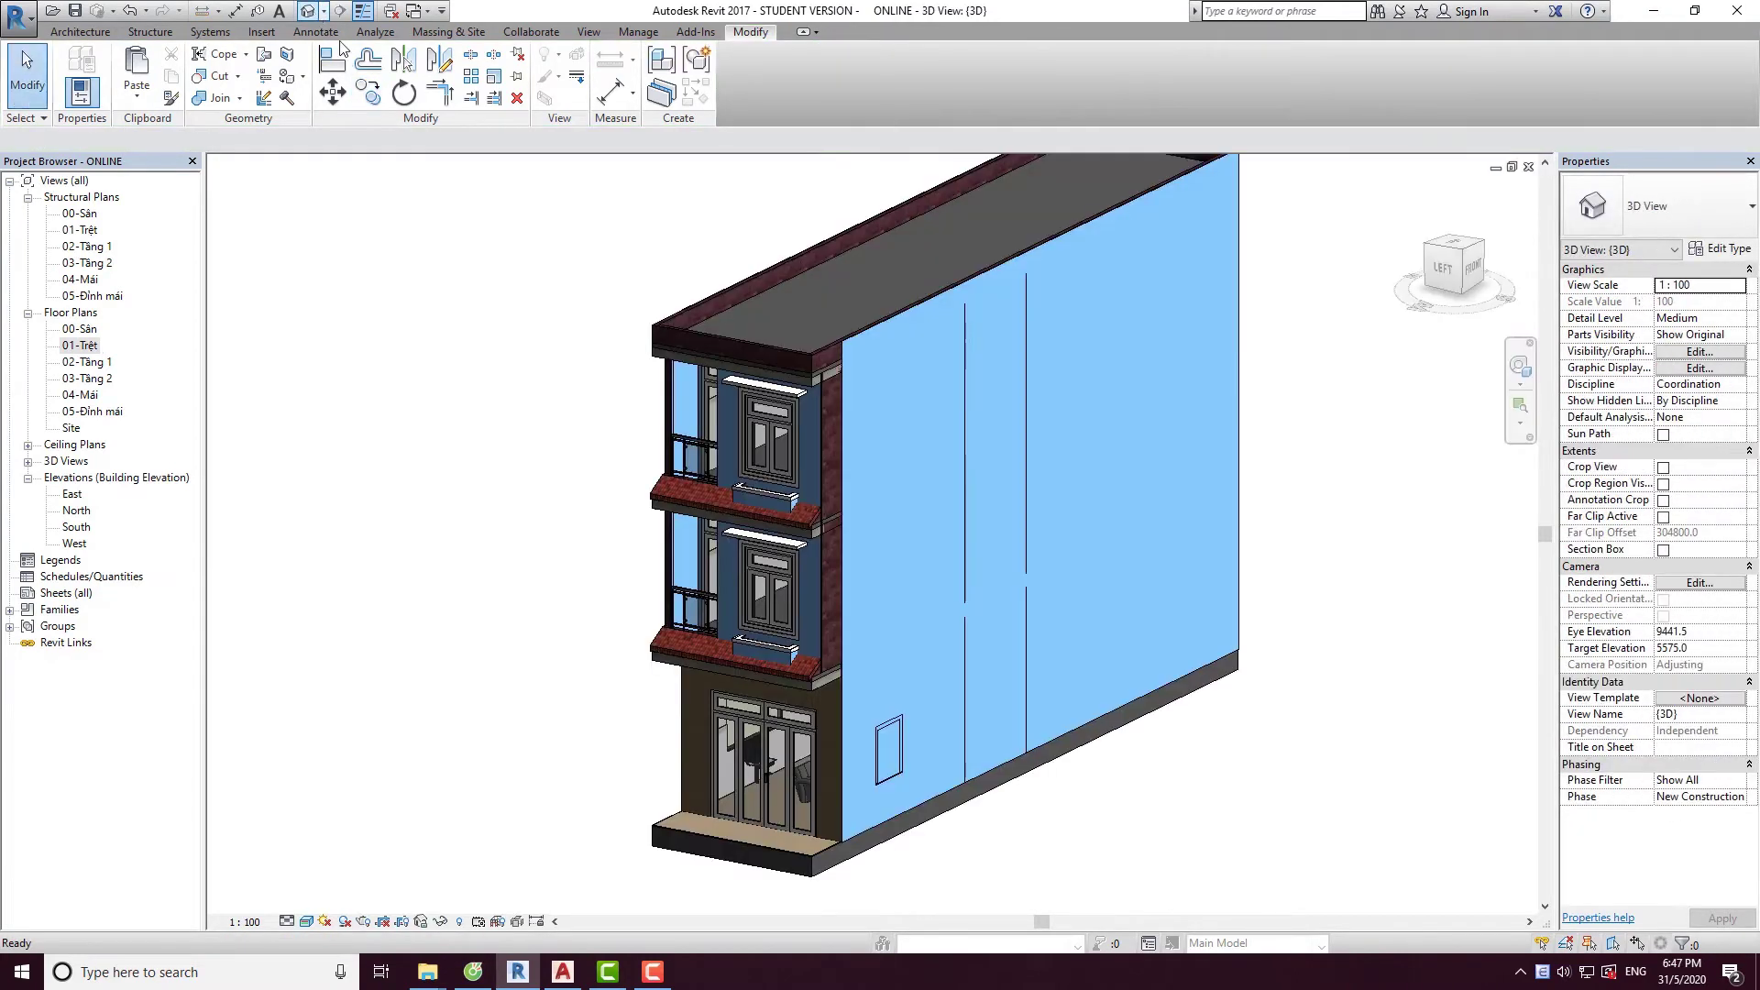
{"action": "middle_click_drag", "start_coordinate": [973, 541], "coordinate": [915, 561], "text": "shift"}
{"action": "left_click", "coordinate": [828, 483]}
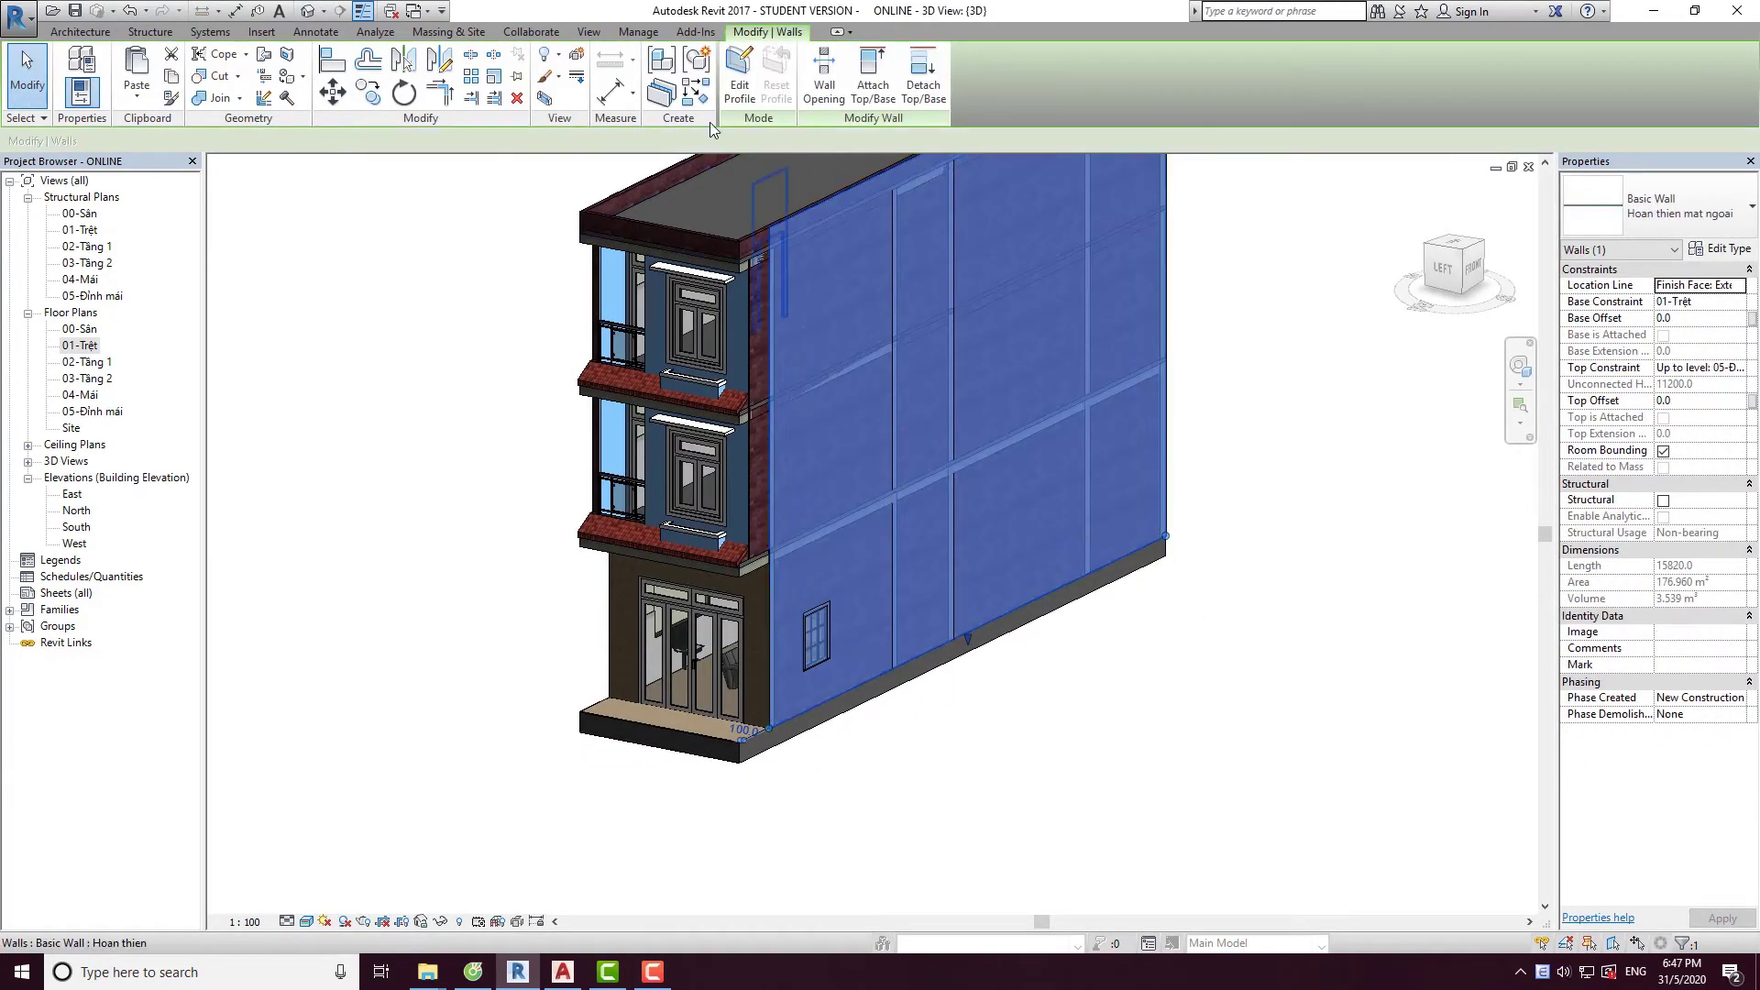
{"action": "left_click", "coordinate": [218, 98]}
{"action": "scroll", "coordinate": [703, 619], "scroll_direction": "up", "scroll_amount": 3}
{"action": "scroll", "coordinate": [725, 715], "scroll_direction": "up", "scroll_amount": 1}
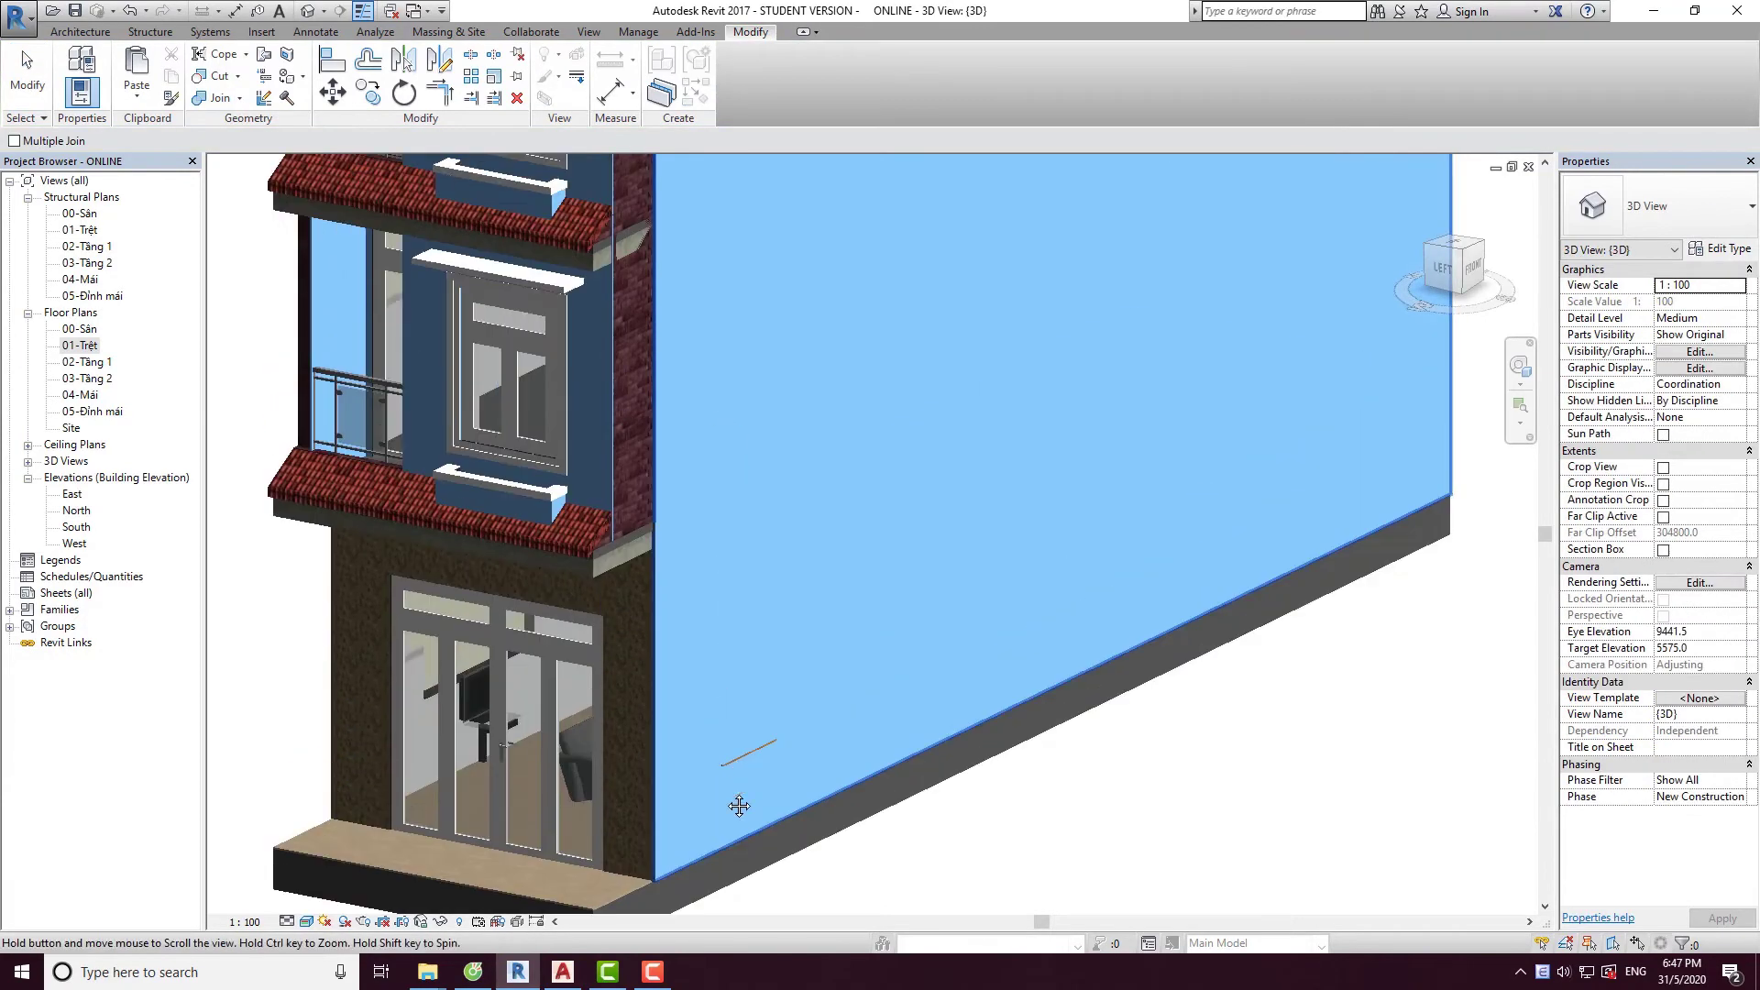
{"action": "scroll", "coordinate": [708, 588], "scroll_direction": "up", "scroll_amount": 2}
{"action": "scroll", "coordinate": [625, 531], "scroll_direction": "down", "scroll_amount": 1}
{"action": "scroll", "coordinate": [618, 517], "scroll_direction": "up", "scroll_amount": 3}
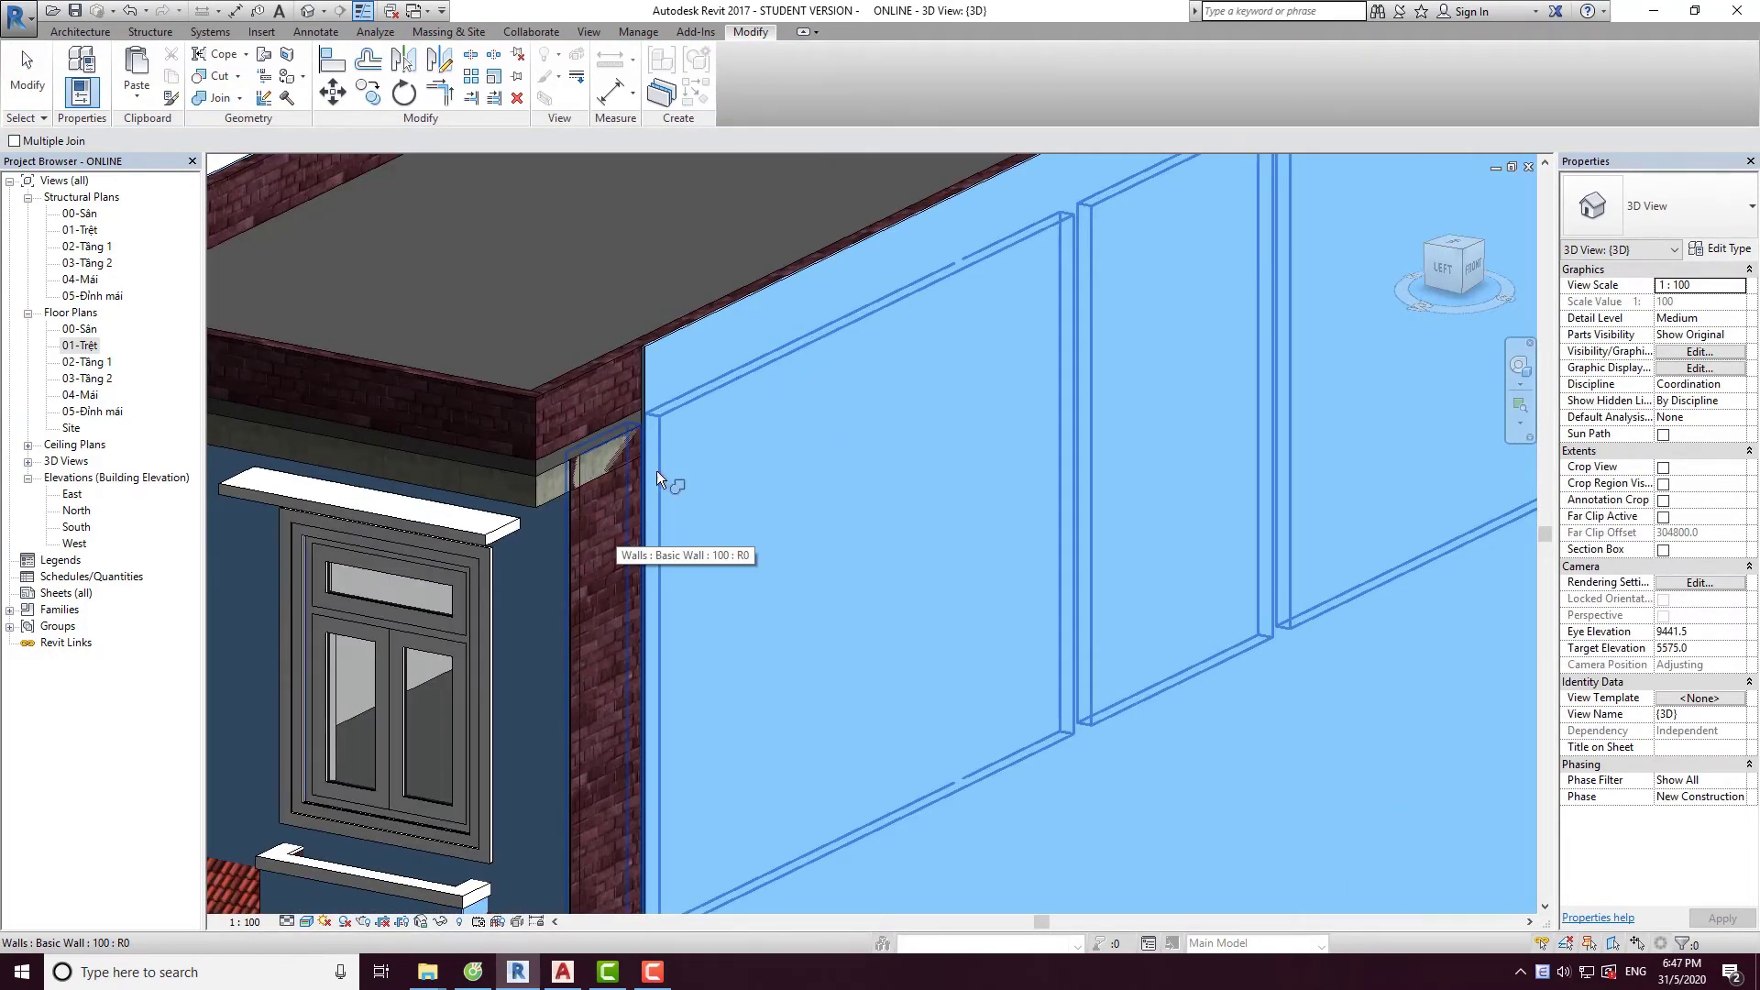
{"action": "scroll", "coordinate": [657, 372], "scroll_direction": "down", "scroll_amount": 2}
{"action": "scroll", "coordinate": [668, 389], "scroll_direction": "down", "scroll_amount": 2}
{"action": "key", "text": "Escape"}
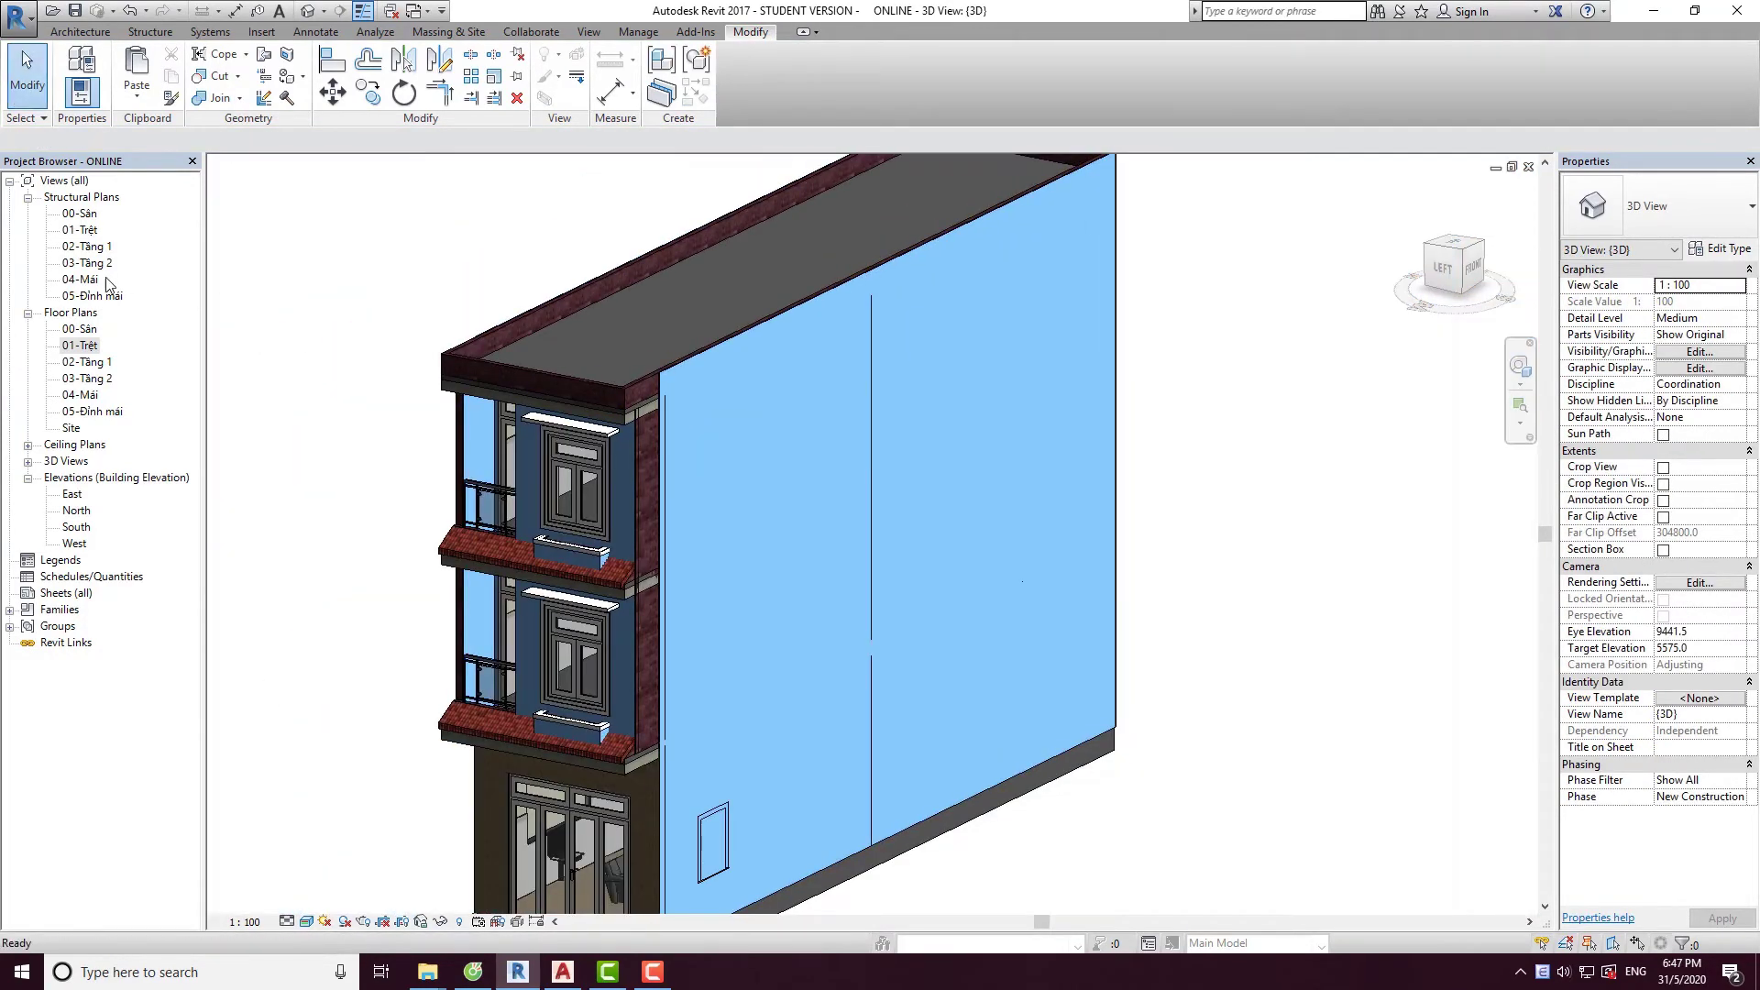
Join the blue finish wall to the brick wall on 01-Trệt, then orbit 3D to face it.
{"action": "double_click", "coordinate": [80, 346]}
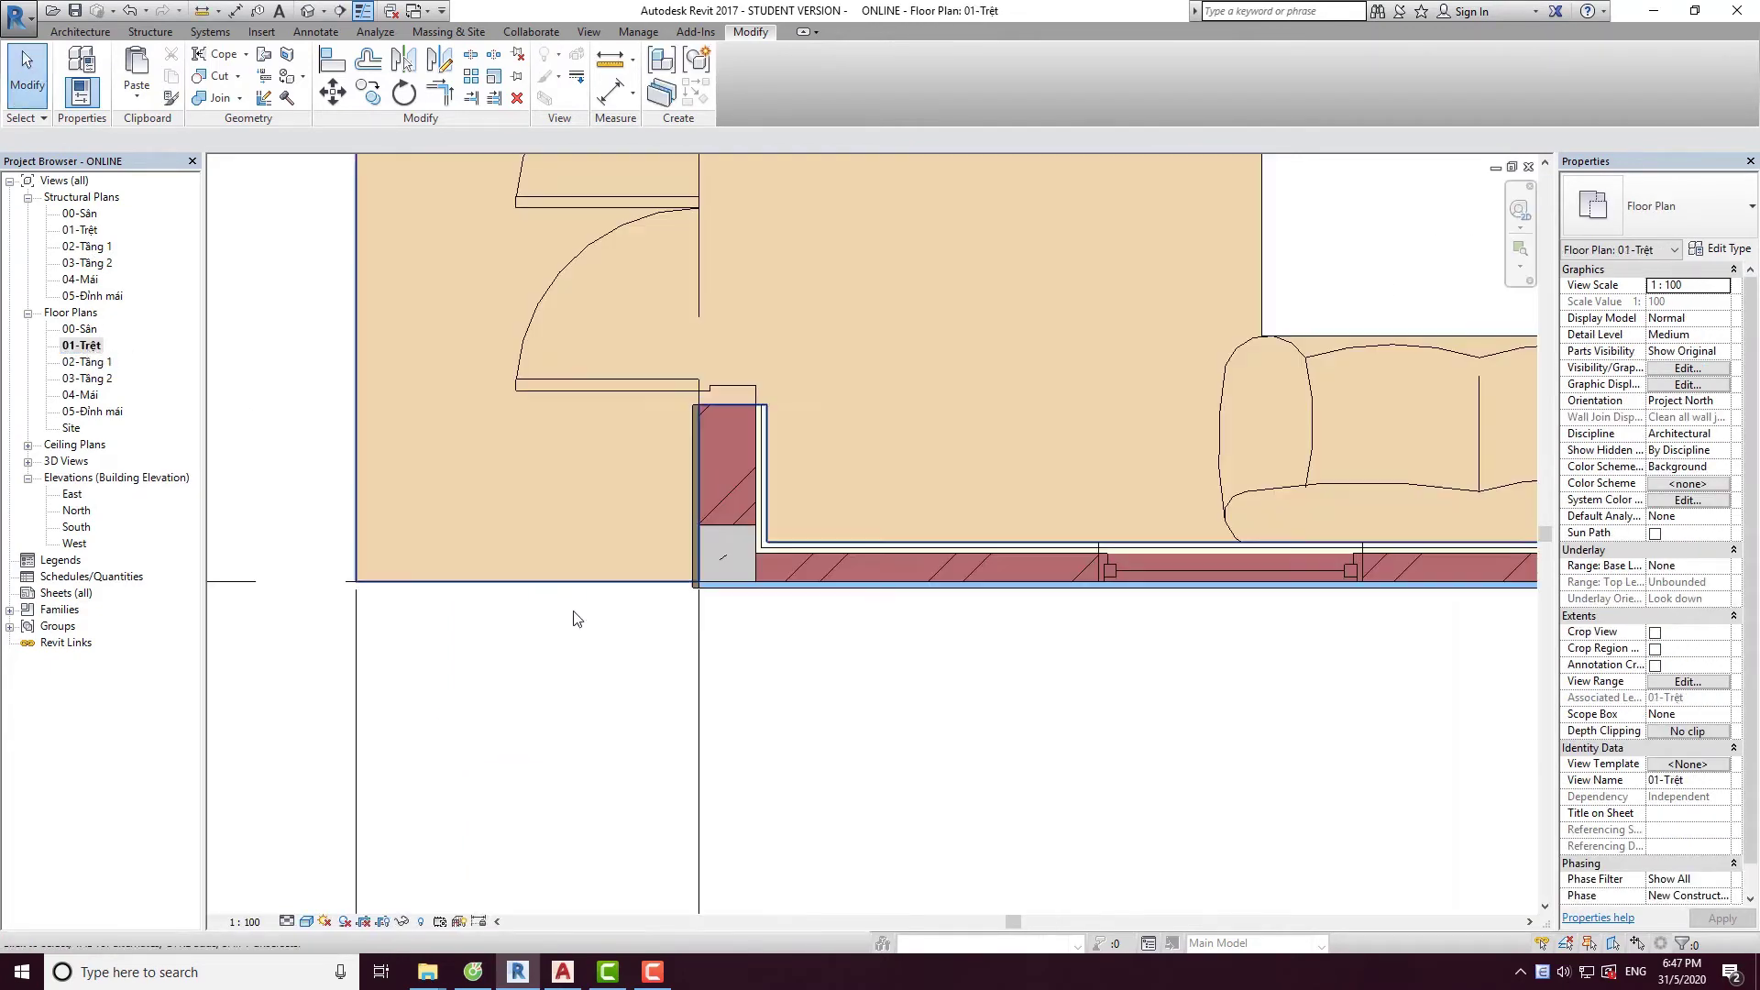
{"action": "scroll", "coordinate": [888, 572], "scroll_direction": "up", "scroll_amount": 2}
{"action": "left_click", "coordinate": [220, 97]}
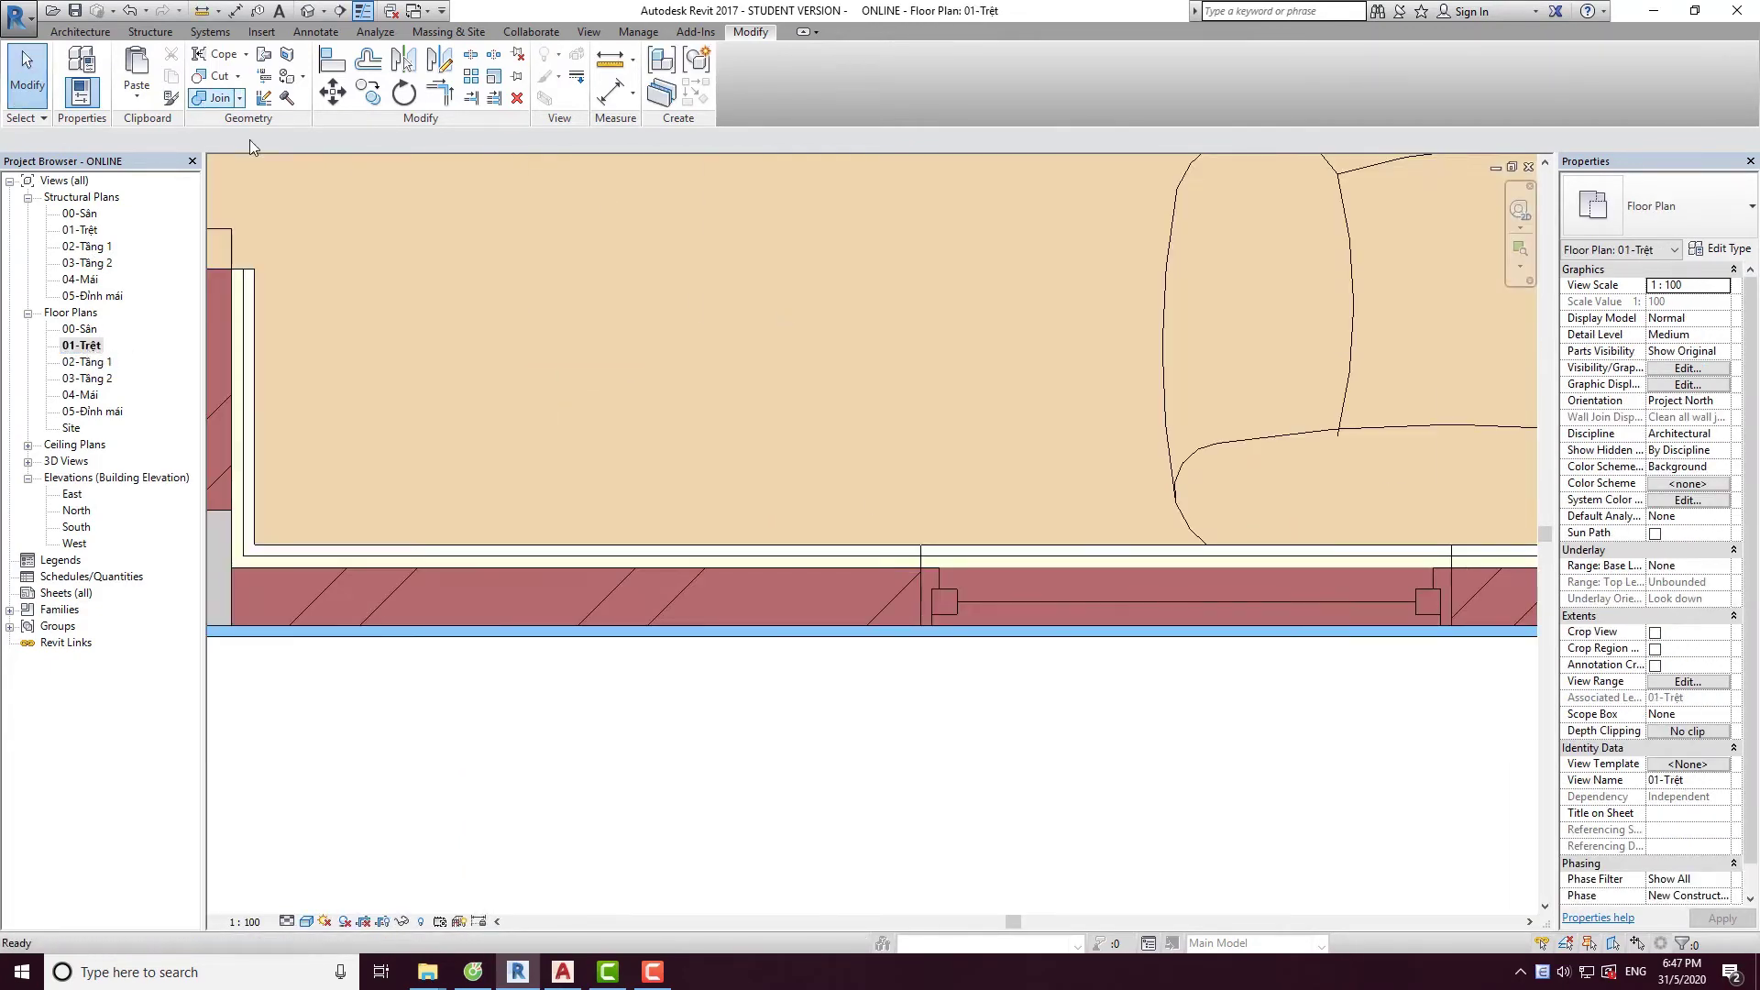
{"action": "scroll", "coordinate": [812, 592], "scroll_direction": "up", "scroll_amount": 2}
{"action": "left_click", "coordinate": [982, 673]}
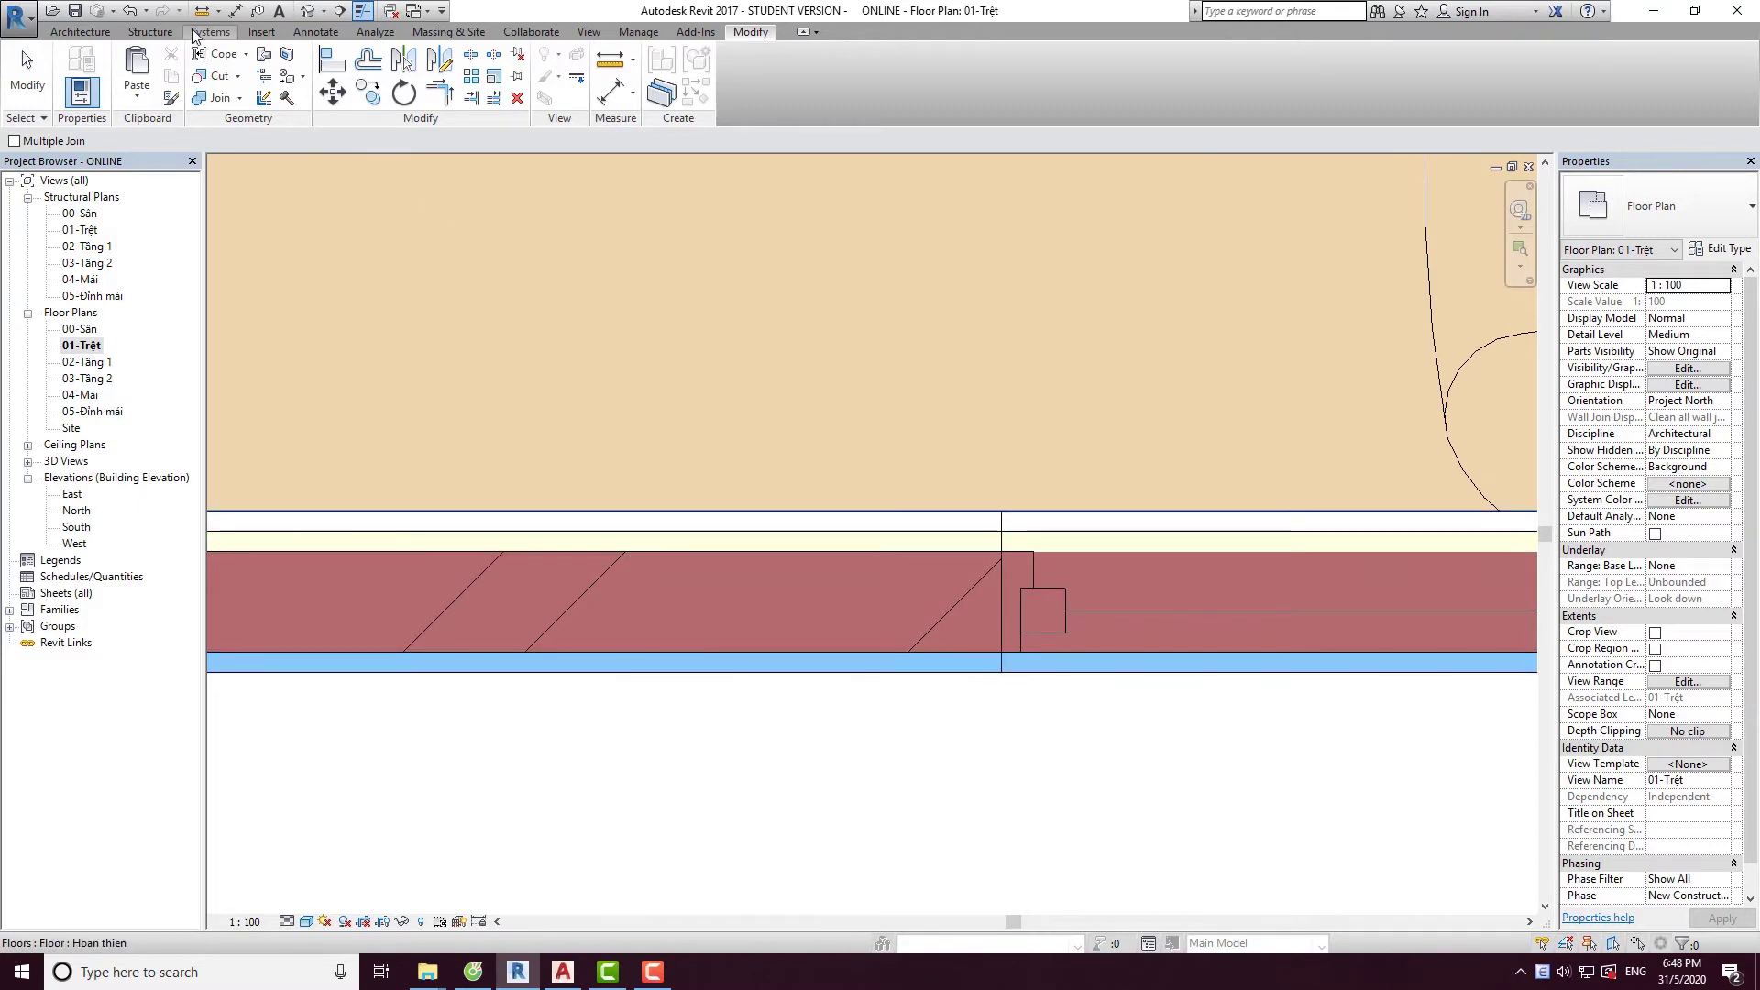
{"action": "key", "text": "Escape"}
{"action": "left_click", "coordinate": [308, 13]}
{"action": "scroll", "coordinate": [855, 483], "scroll_direction": "down", "scroll_amount": 3}
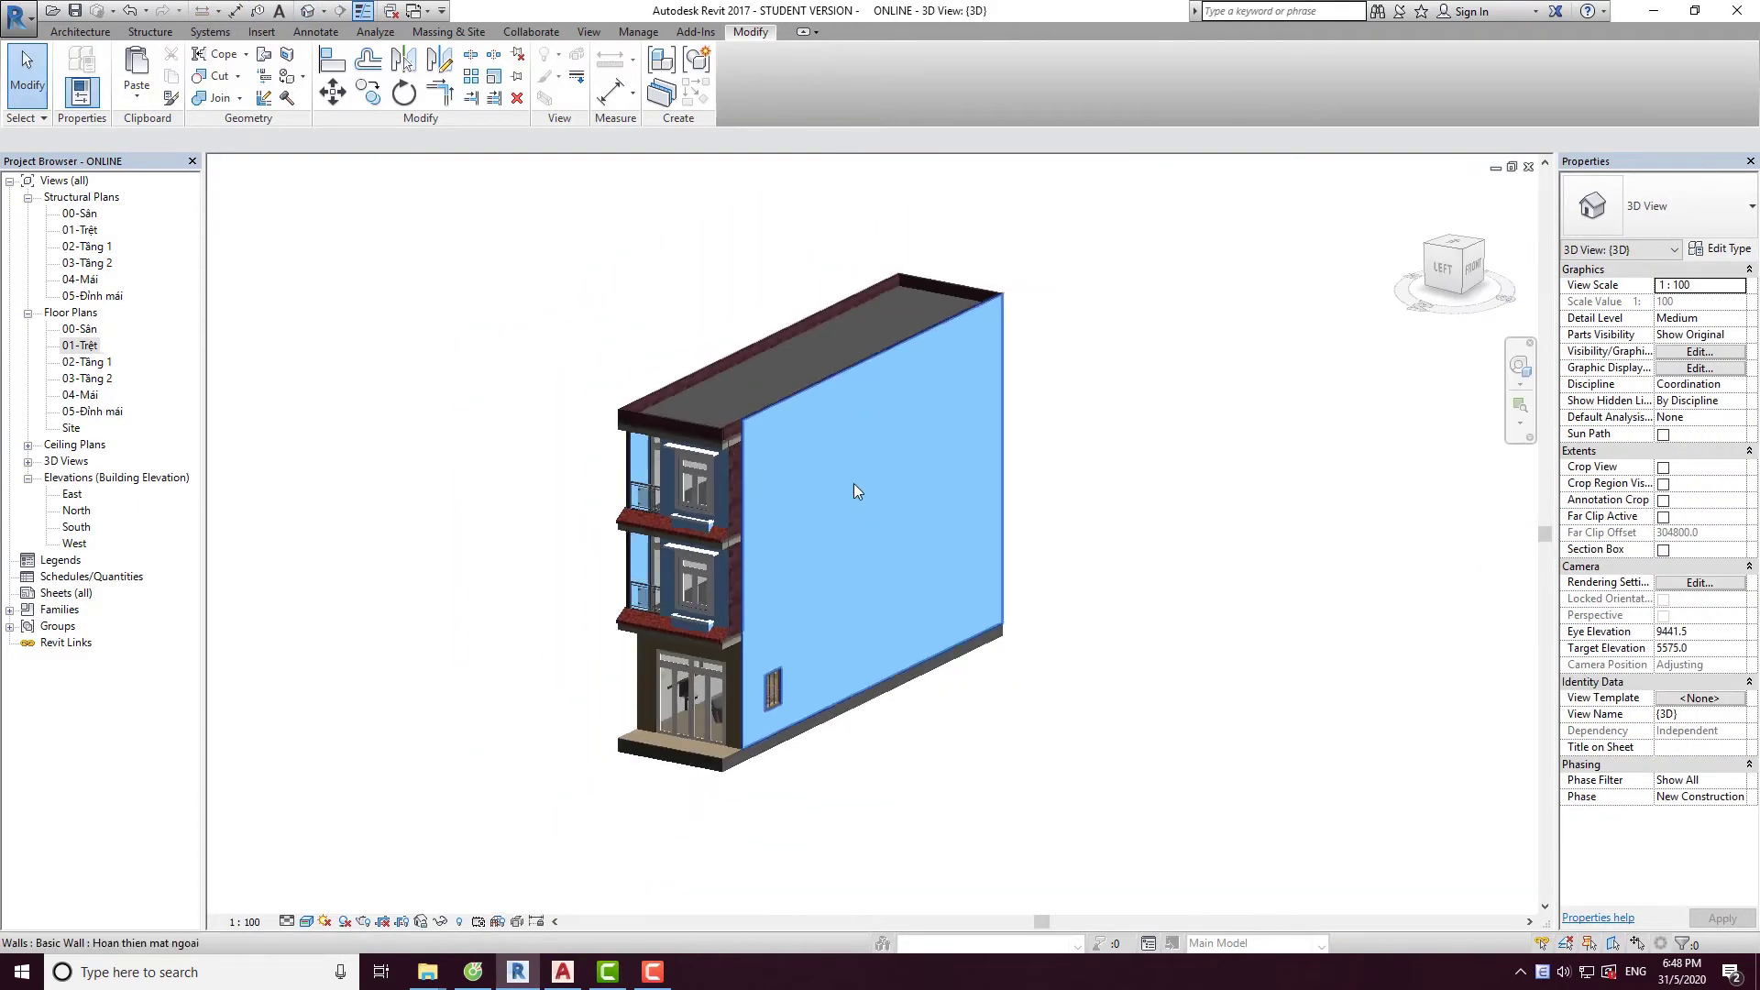
{"action": "middle_click_drag", "start_coordinate": [1153, 635], "coordinate": [950, 570], "text": "shift"}
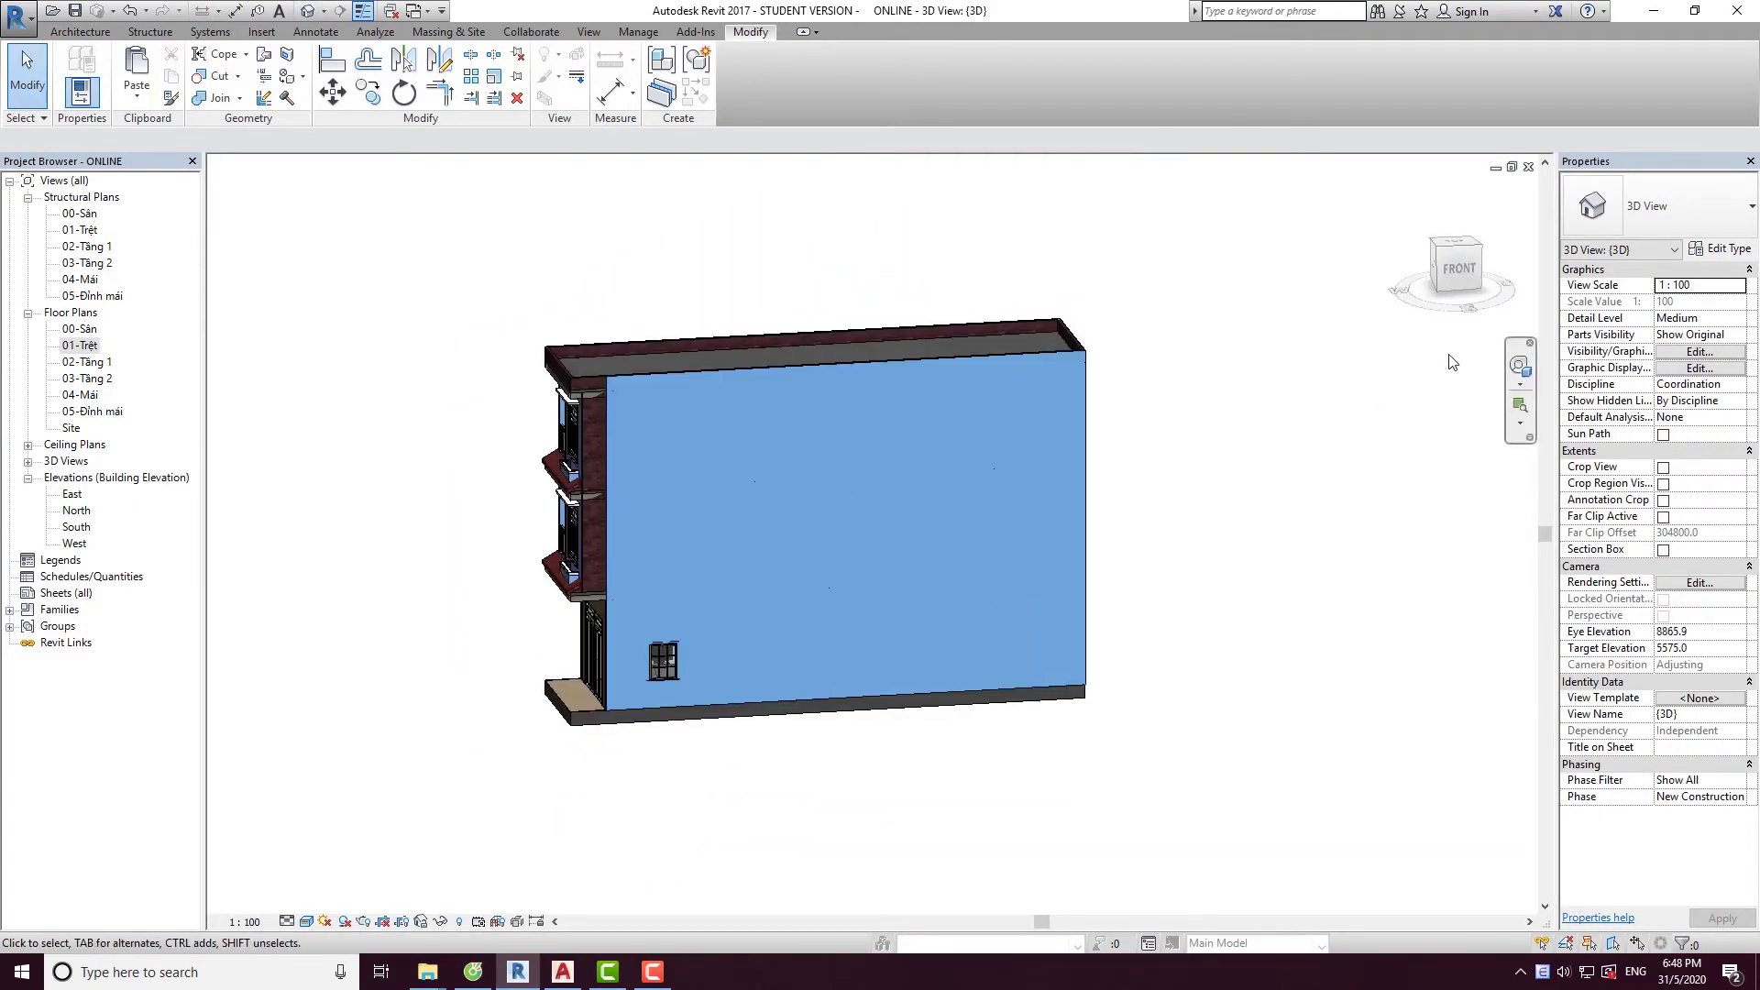
Open the finish wall's profile and align its edge to the reference edge.
{"action": "left_click", "coordinate": [717, 422]}
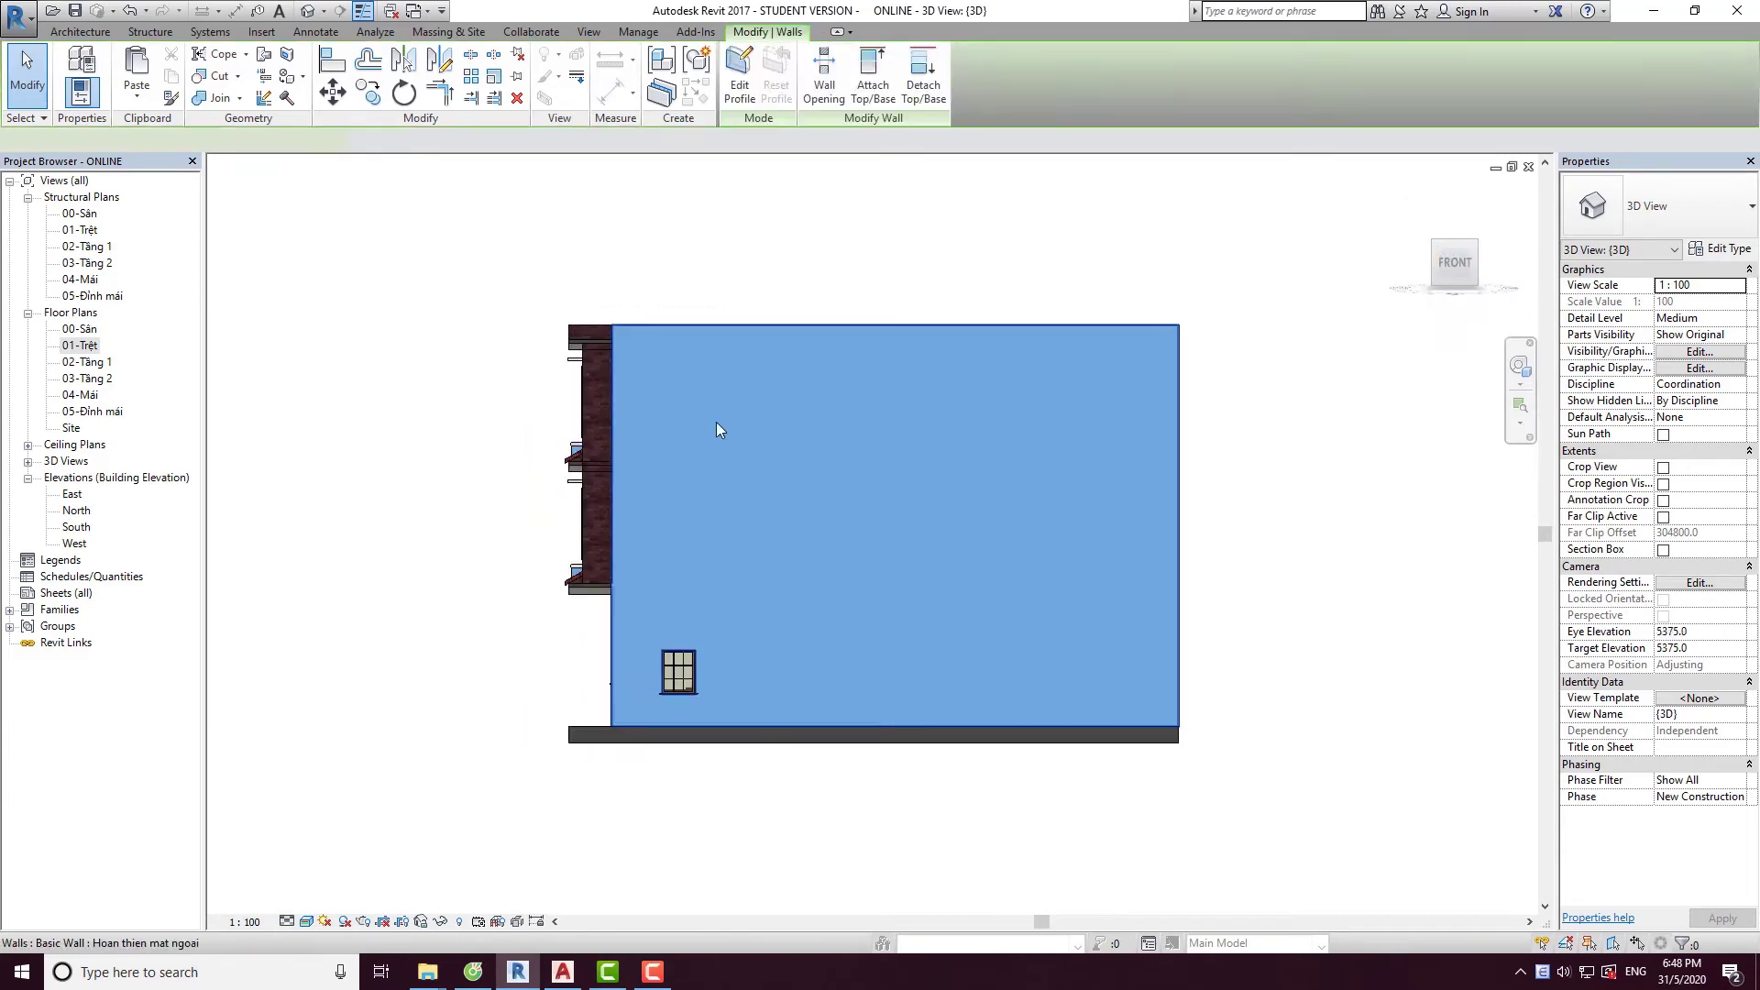
{"action": "left_click", "coordinate": [739, 89]}
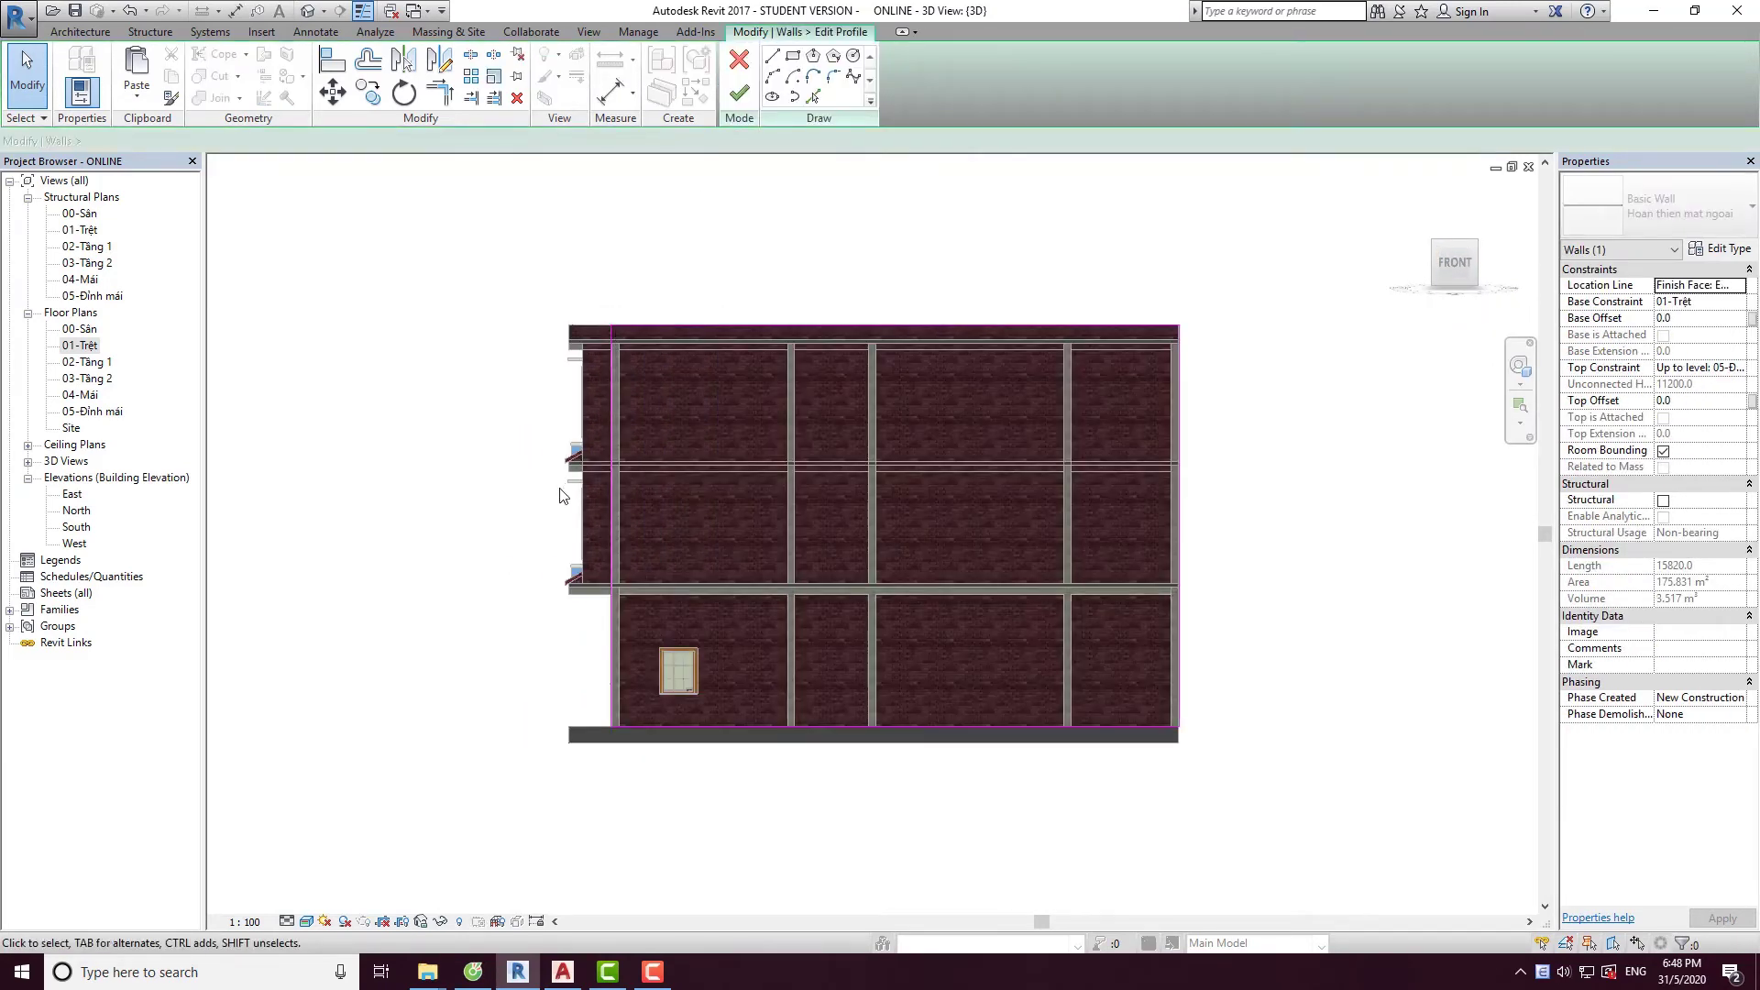
{"action": "scroll", "coordinate": [711, 530], "scroll_direction": "up", "scroll_amount": 3}
{"action": "scroll", "coordinate": [711, 530], "scroll_direction": "up", "scroll_amount": 2}
{"action": "scroll", "coordinate": [711, 530], "scroll_direction": "up", "scroll_amount": 2}
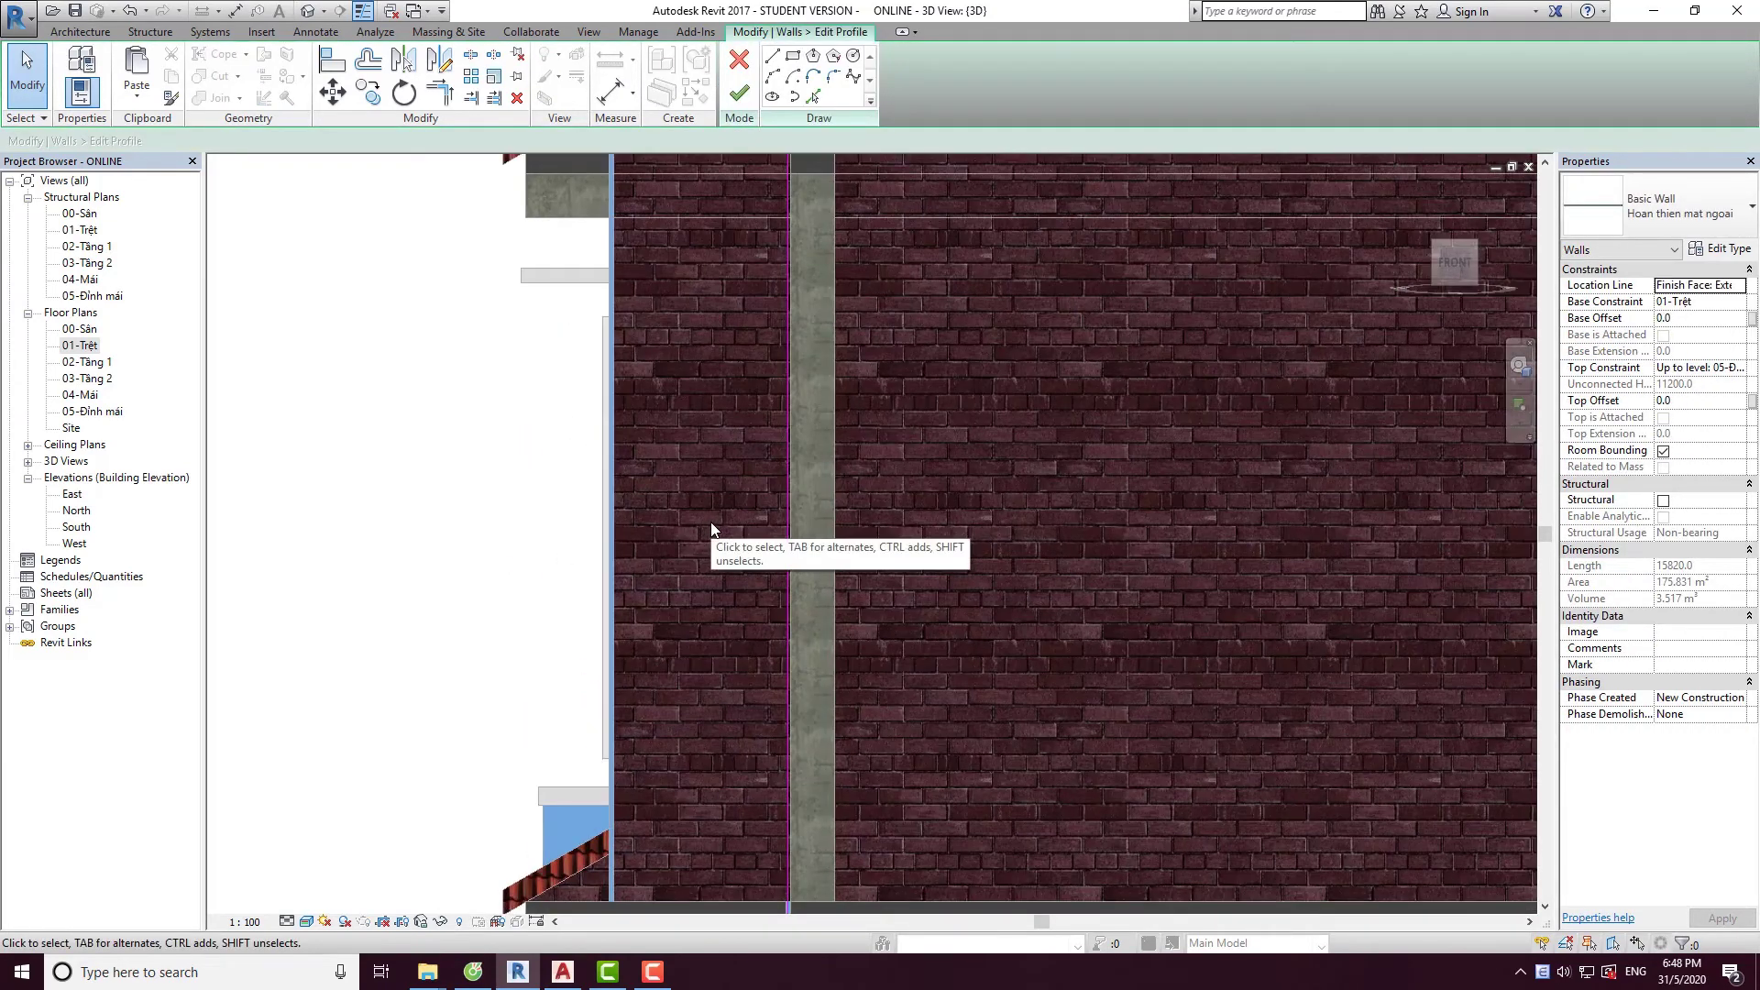
{"action": "key", "text": "a"}
{"action": "key", "text": "l"}
{"action": "left_click", "coordinate": [605, 592]}
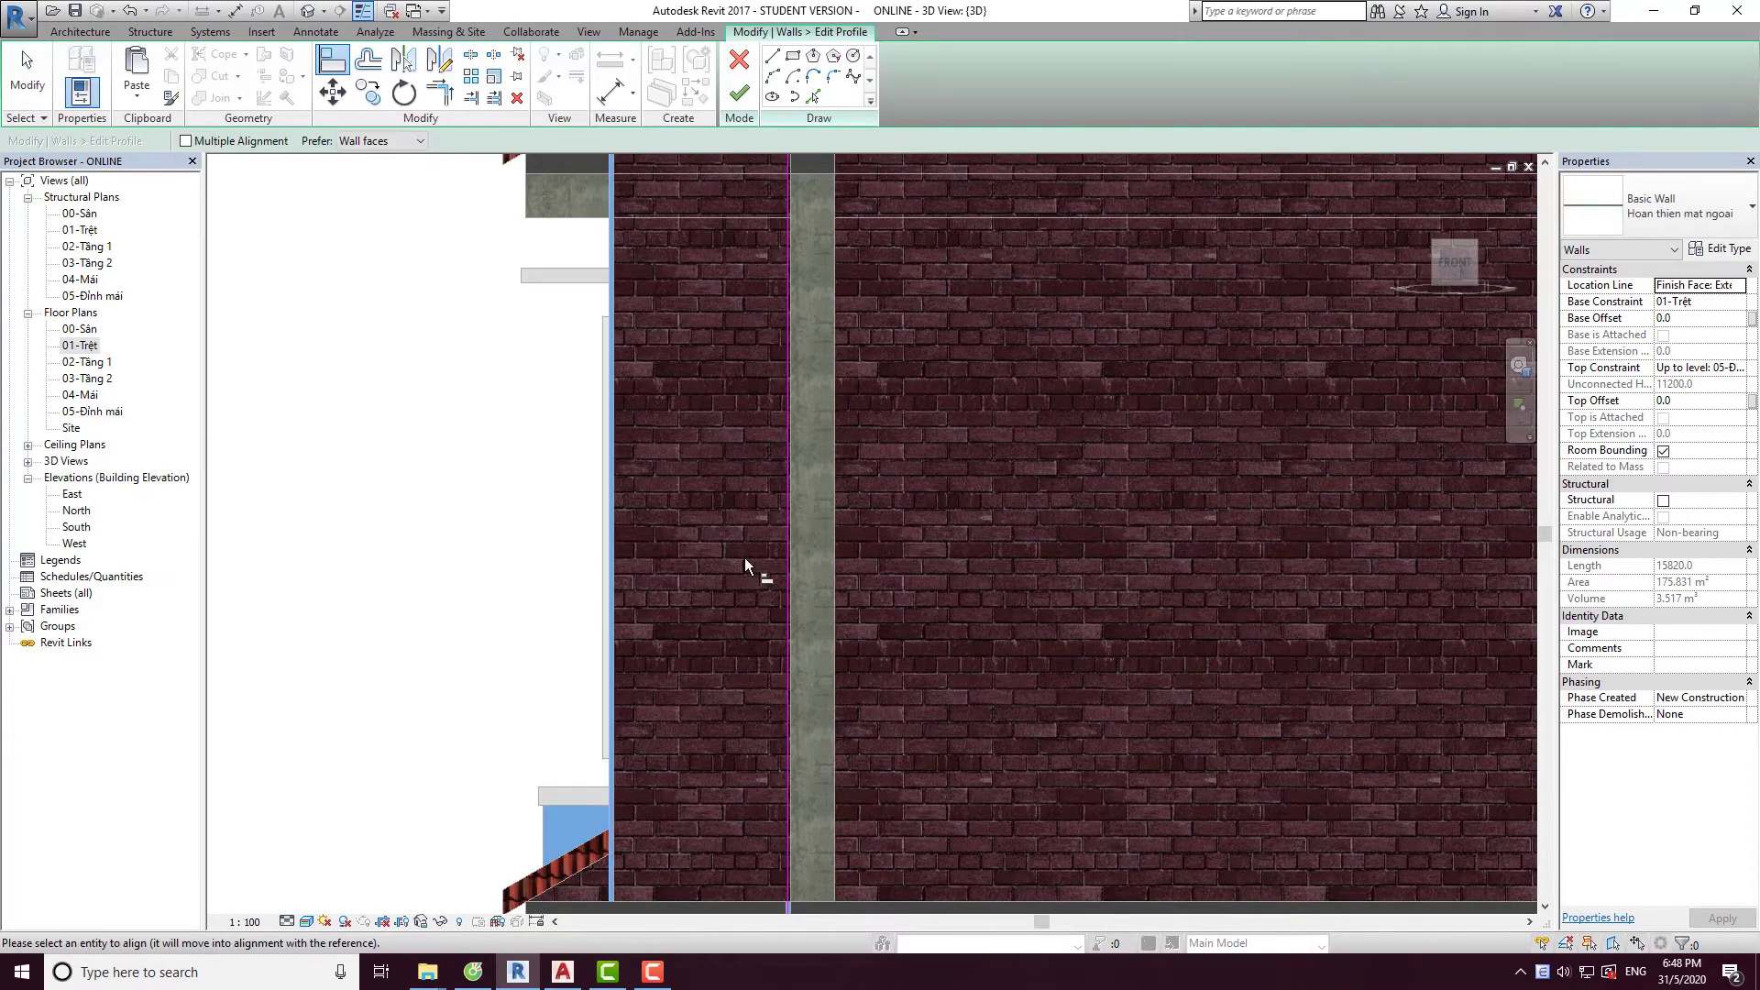
{"action": "left_click", "coordinate": [784, 550]}
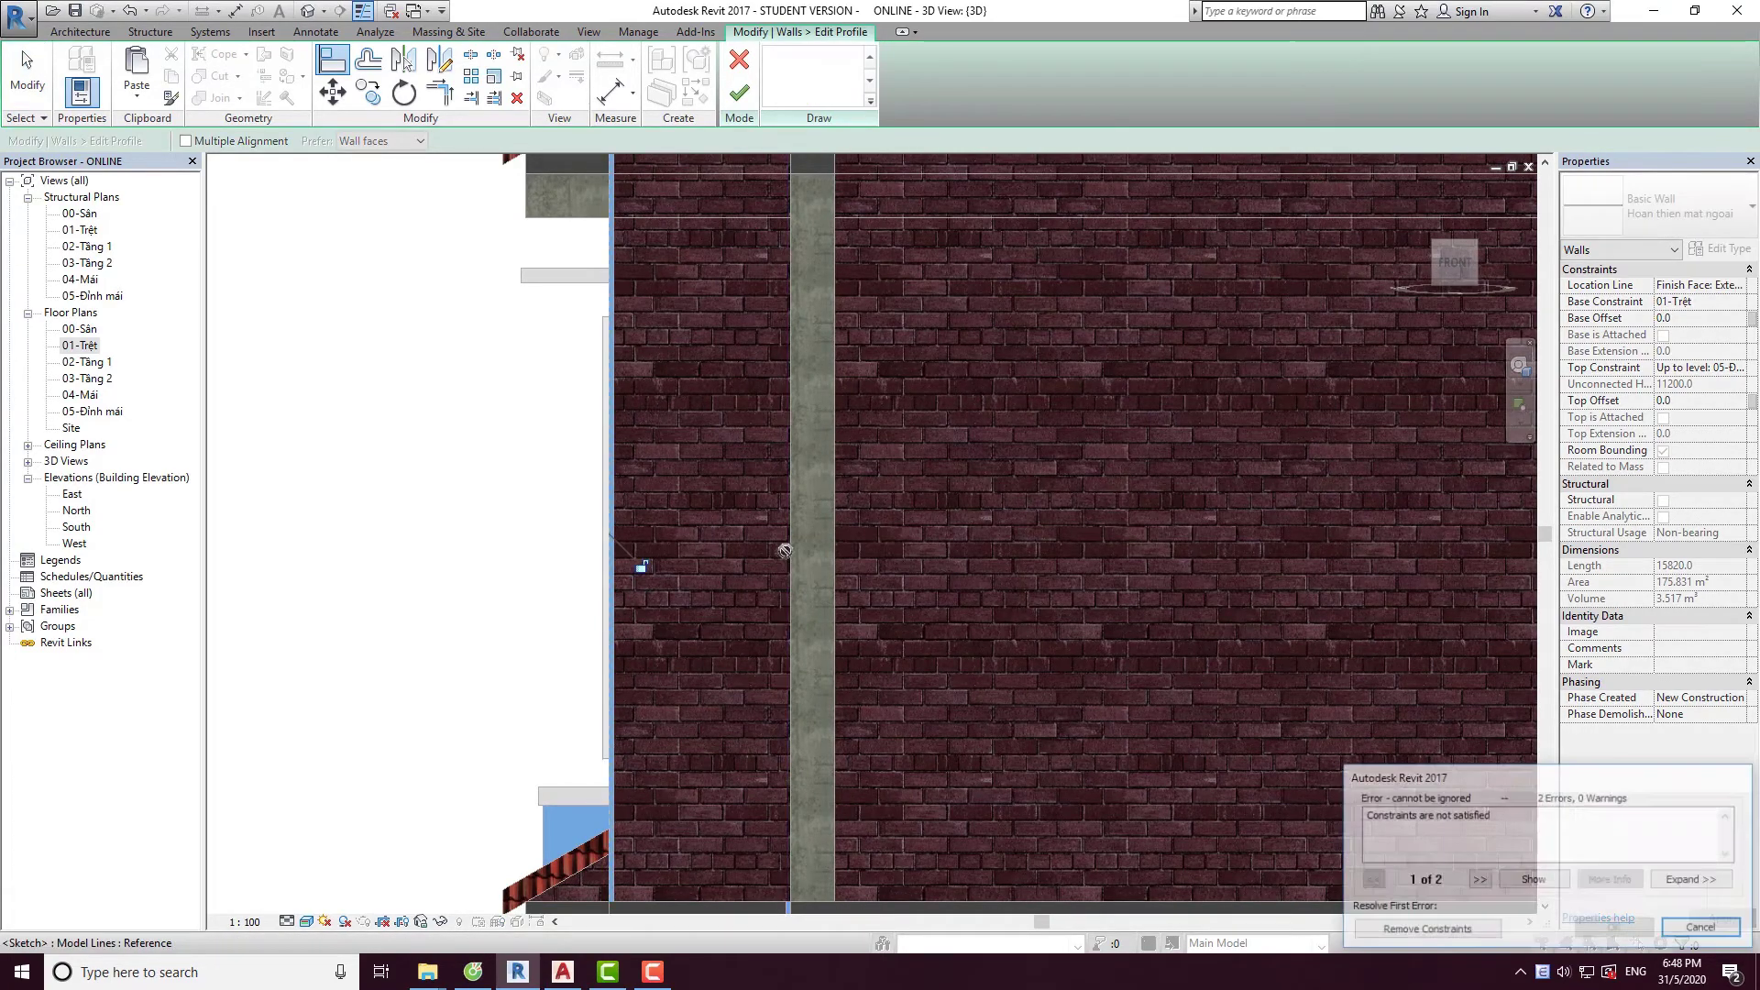
{"action": "left_click", "coordinate": [1430, 933]}
{"action": "scroll", "coordinate": [872, 658], "scroll_direction": "down", "scroll_amount": 3}
{"action": "mouse_move", "coordinate": [871, 657]}
{"action": "middle_mouse_down"}
{"action": "mouse_move", "coordinate": [934, 510]}
{"action": "mouse_move", "coordinate": [888, 471]}
{"action": "mouse_move", "coordinate": [800, 205]}
{"action": "middle_mouse_up"}
Sketch a profile line from the roof-wall junction to the beam's bottom-left corner.
{"action": "left_click", "coordinate": [772, 57]}
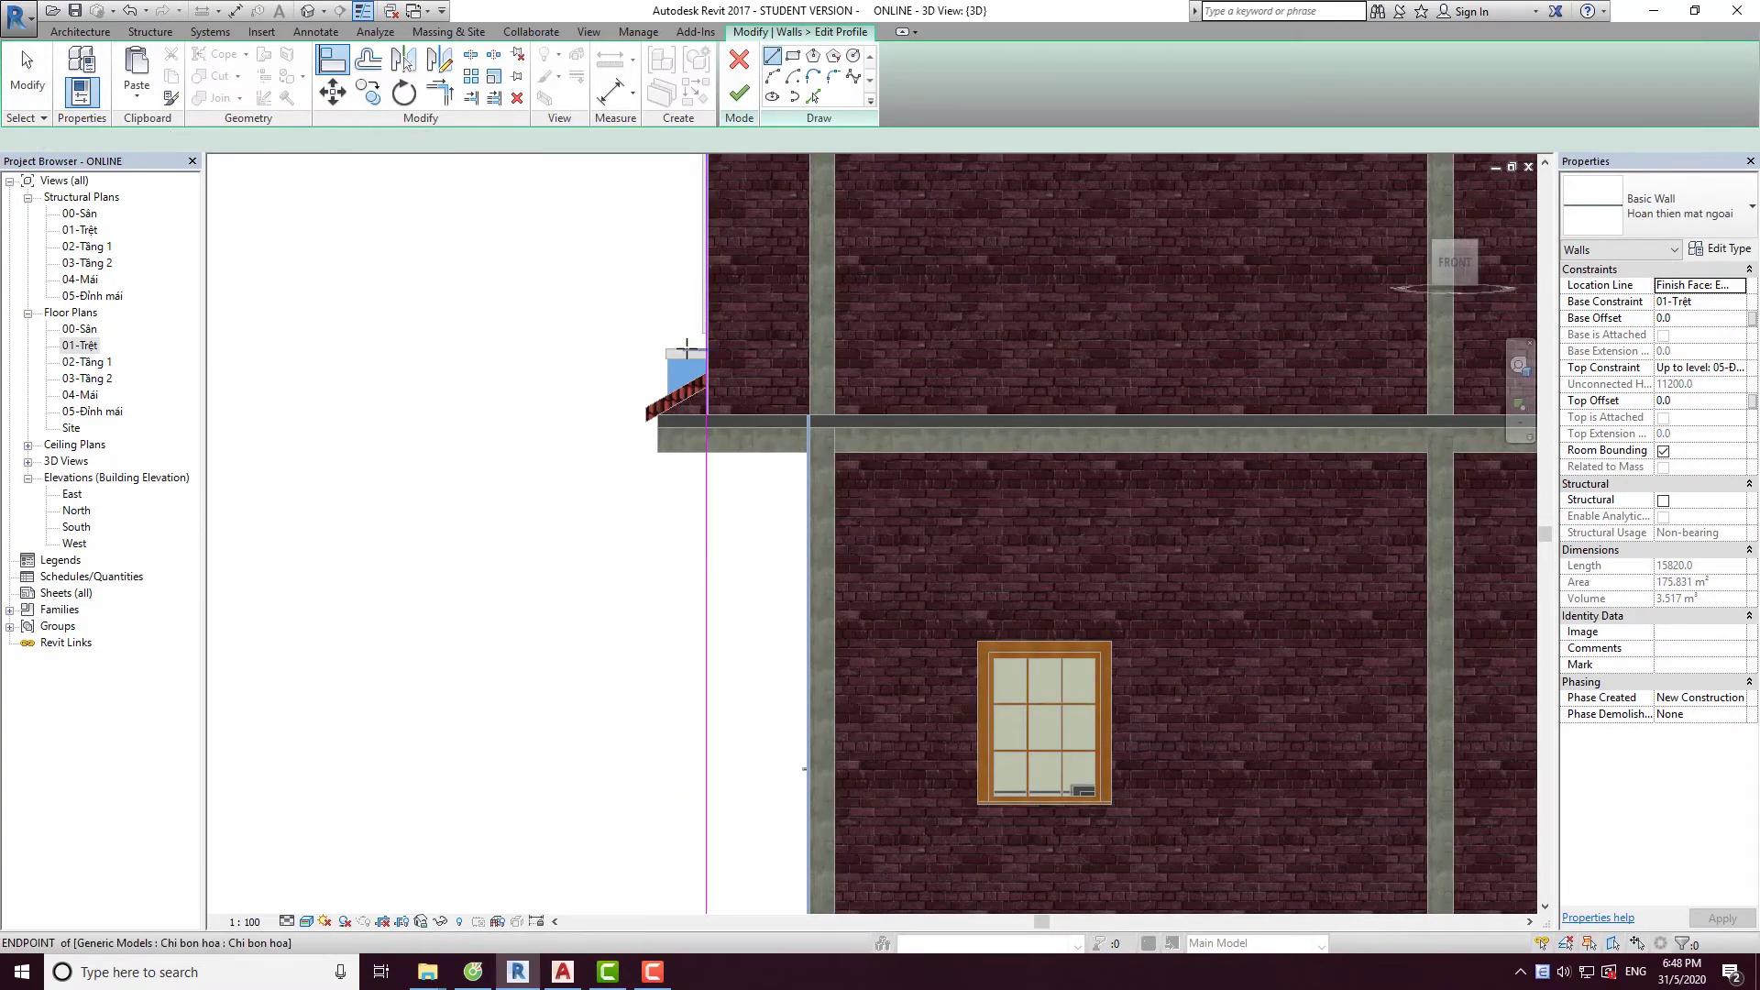
{"action": "scroll", "coordinate": [720, 459], "scroll_direction": "up", "scroll_amount": 2}
{"action": "scroll", "coordinate": [719, 458], "scroll_direction": "up", "scroll_amount": 1}
{"action": "scroll", "coordinate": [720, 463], "scroll_direction": "up", "scroll_amount": 2}
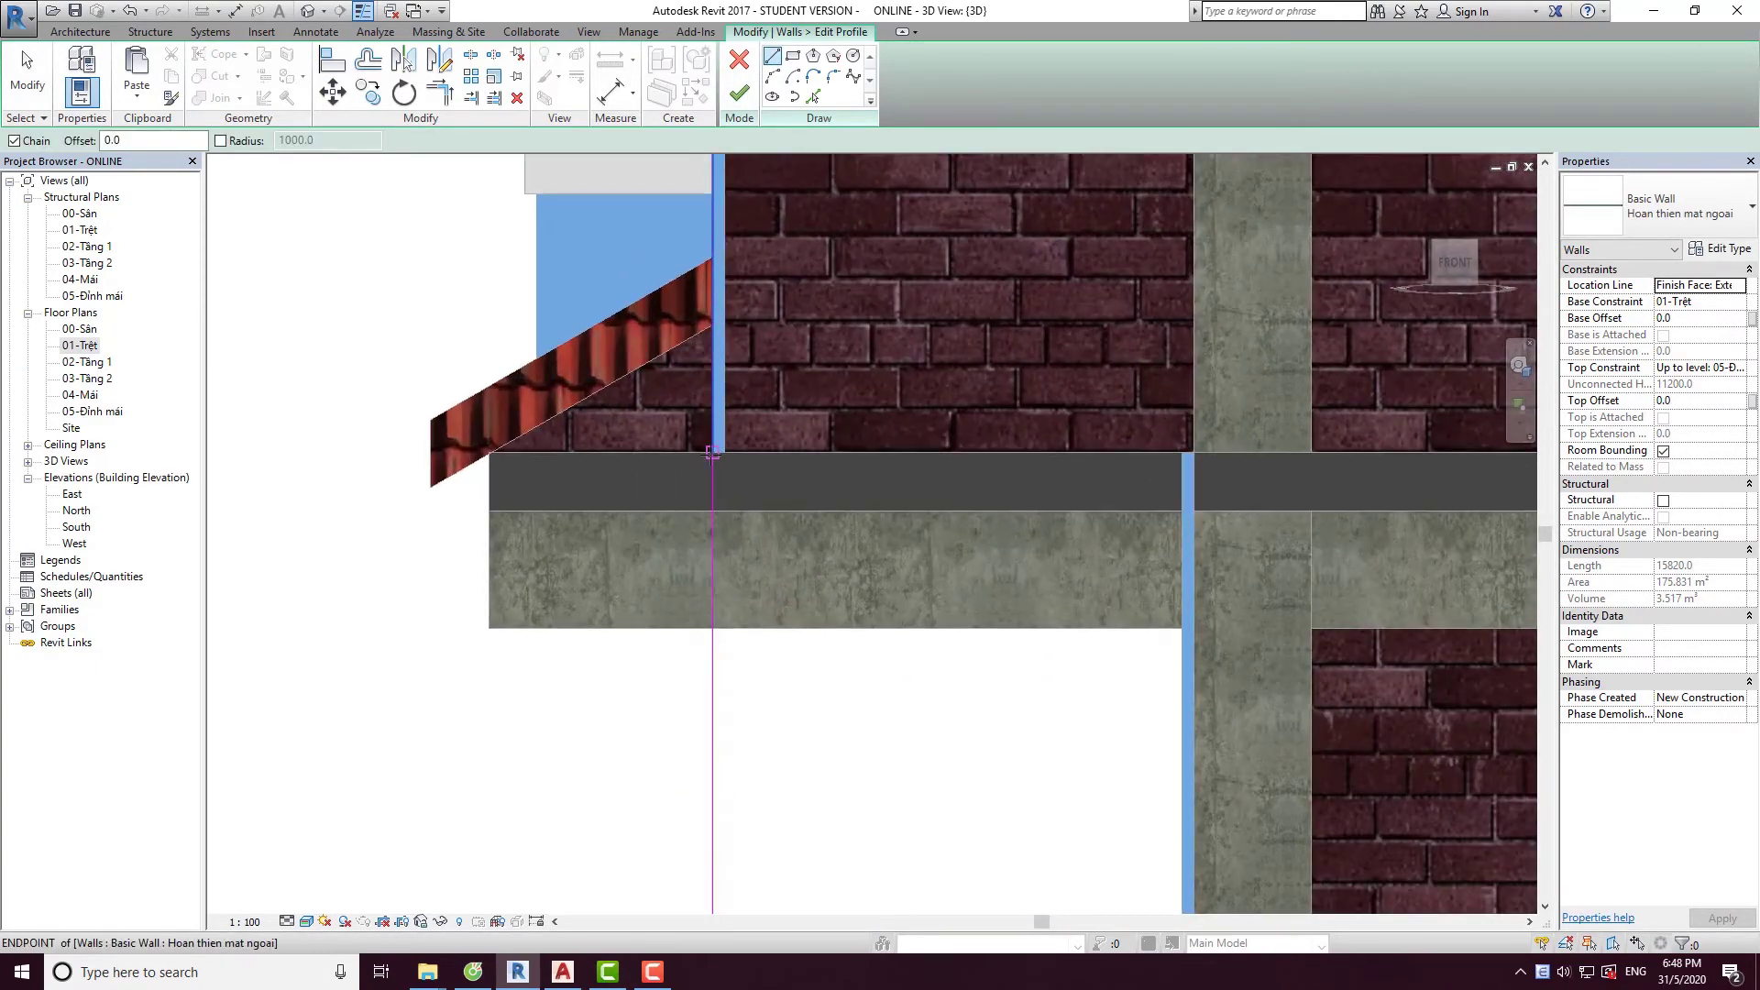
{"action": "left_click", "coordinate": [712, 323]}
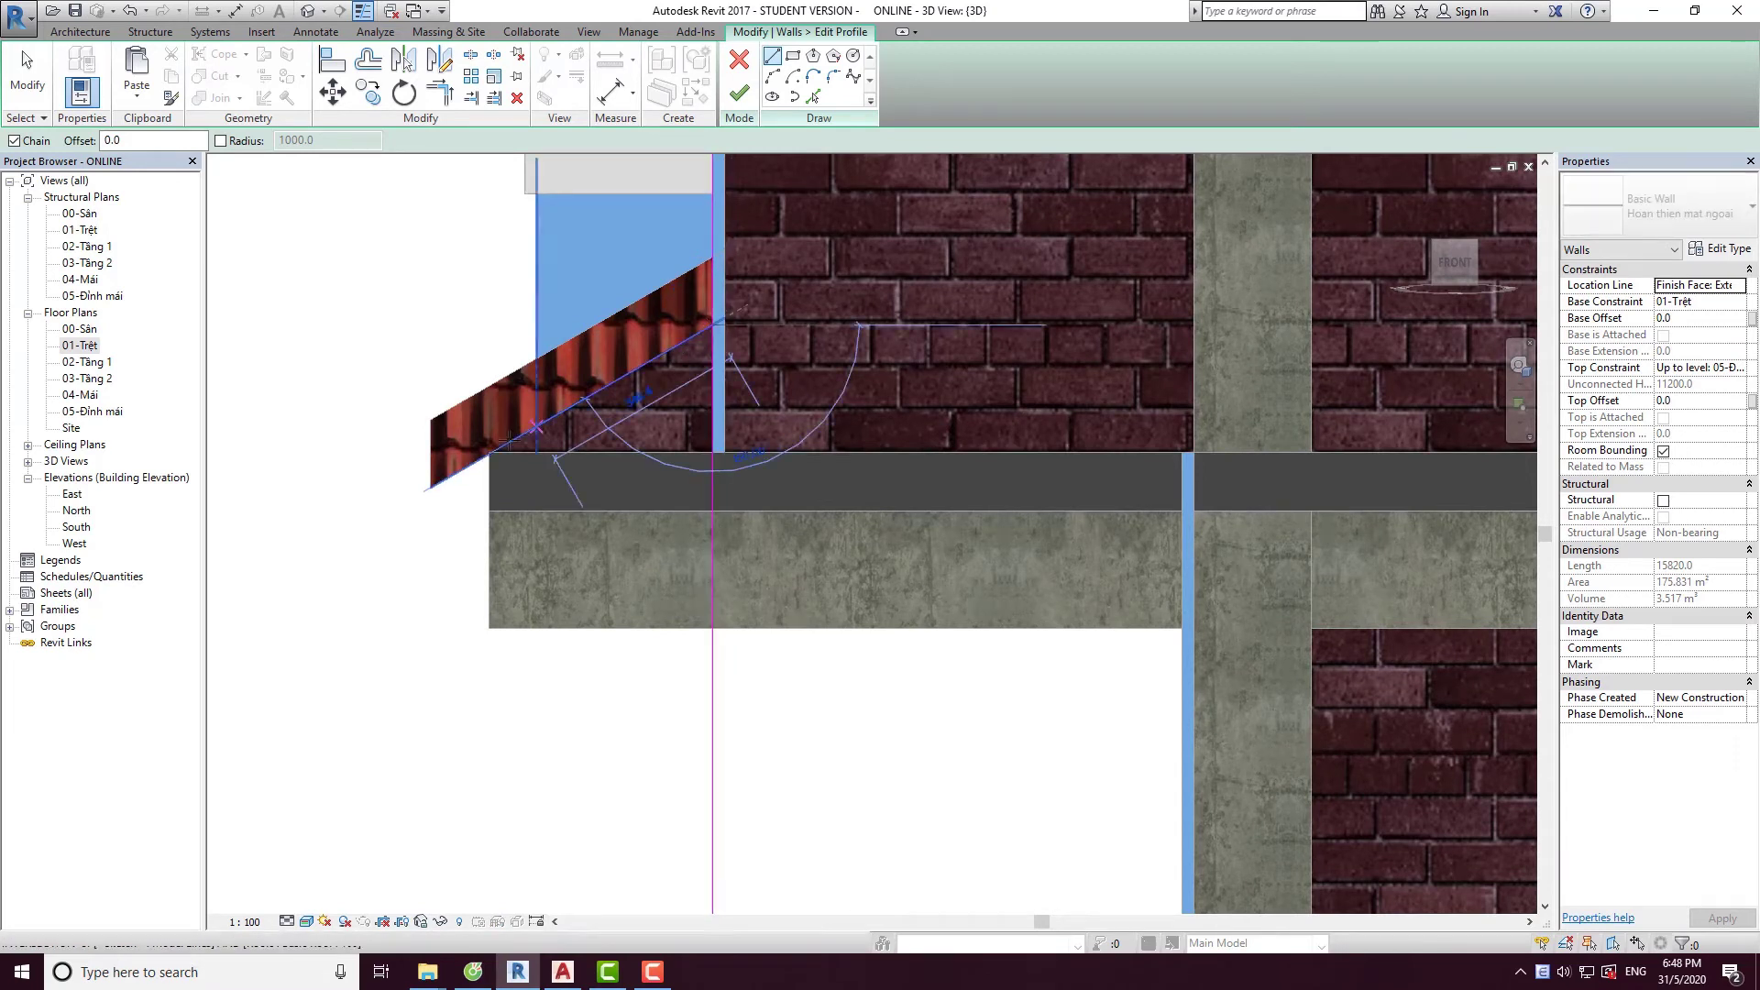
{"action": "left_click", "coordinate": [488, 629]}
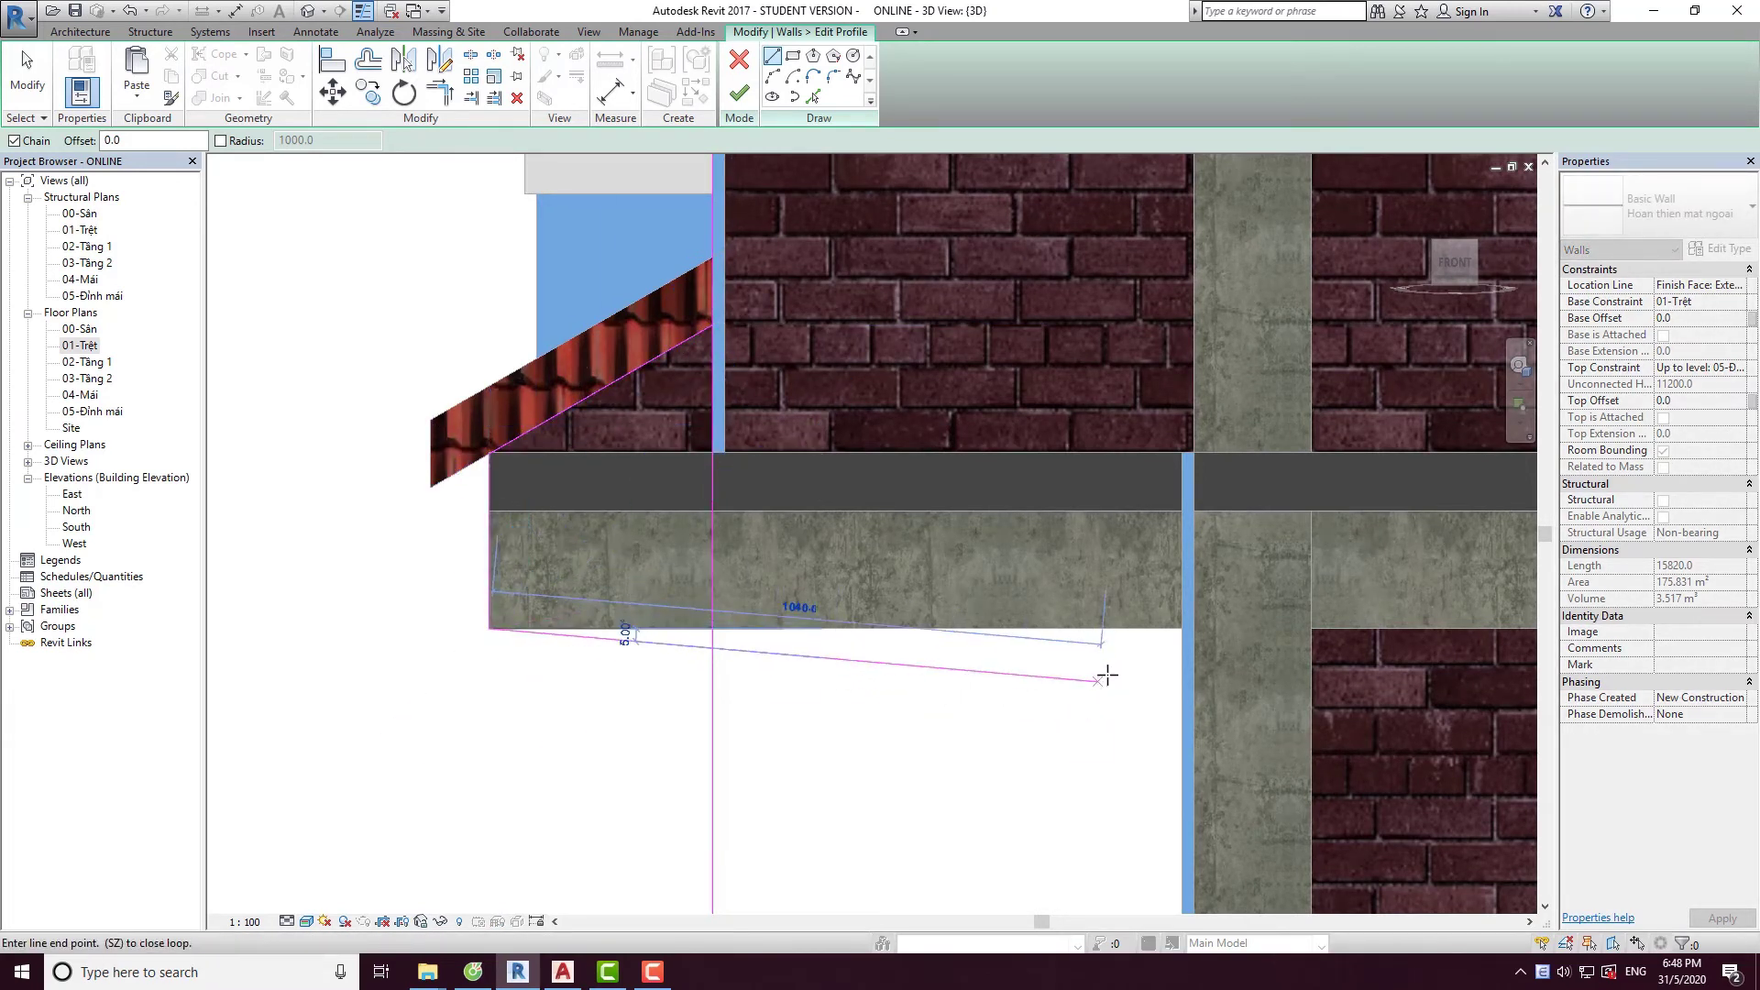
{"action": "mouse_move", "coordinate": [1179, 663]}
{"action": "middle_mouse_down"}
{"action": "mouse_move", "coordinate": [814, 597]}
{"action": "mouse_move", "coordinate": [852, 656]}
{"action": "middle_mouse_up"}
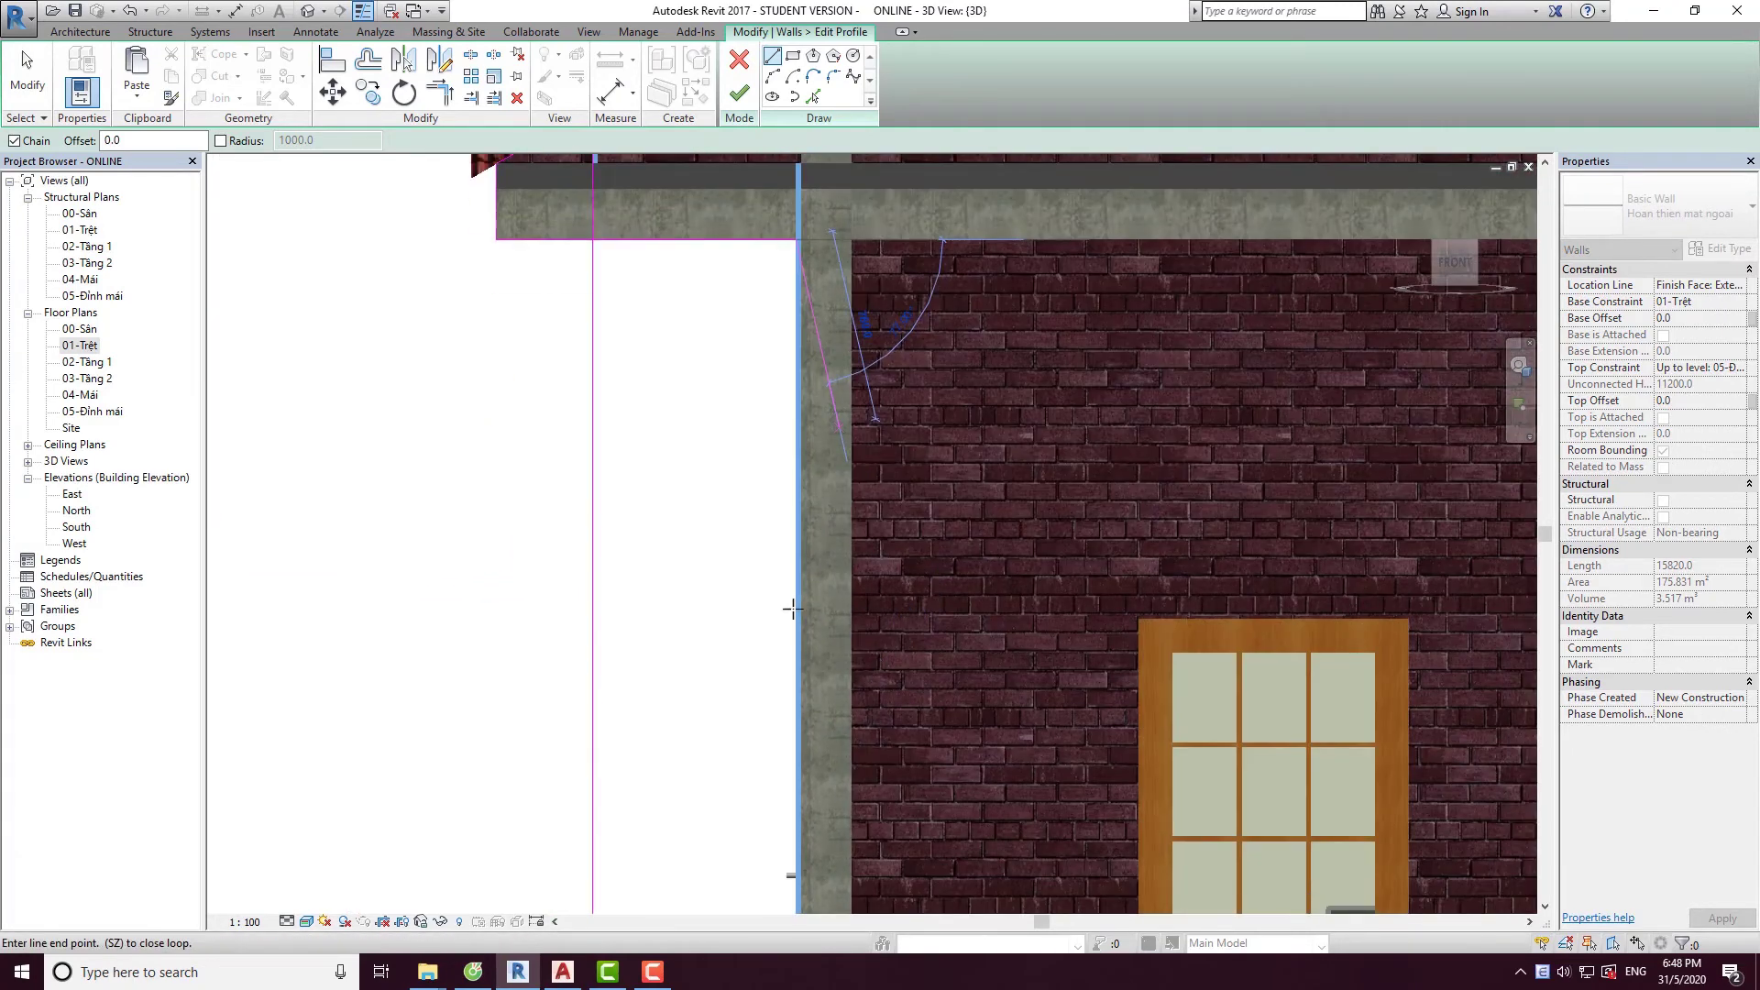
{"action": "key", "text": "Escape"}
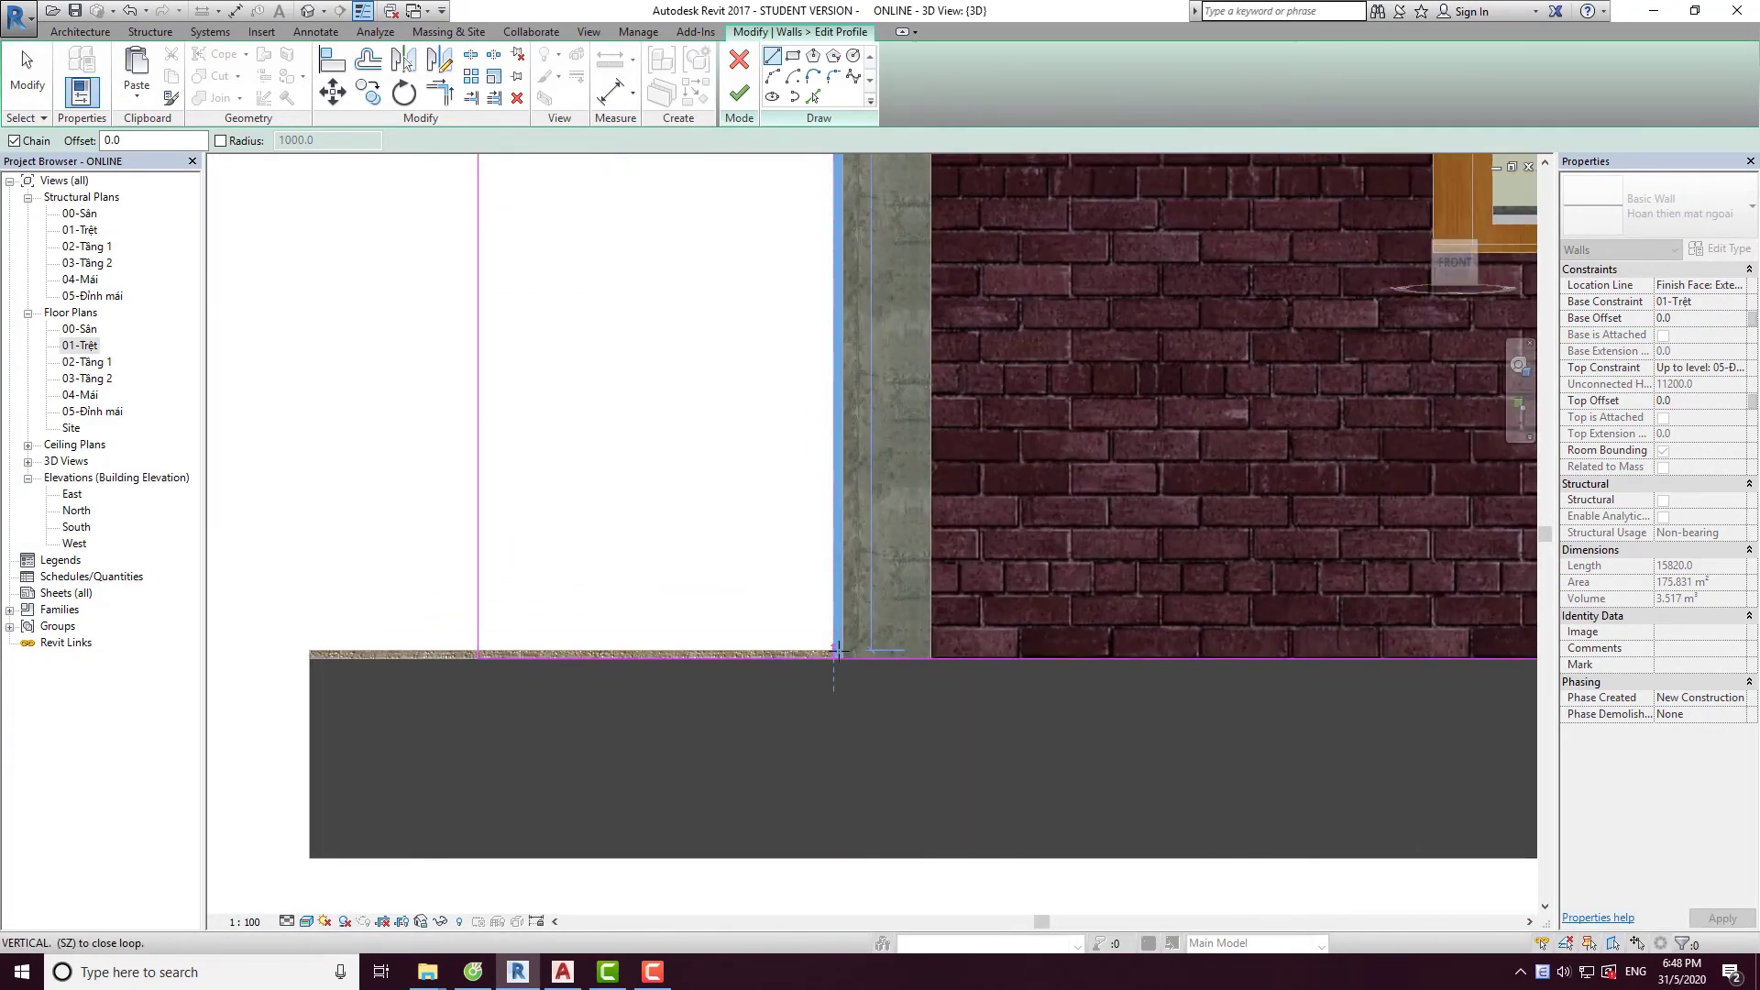
Trim the new line and the wall edge line into a corner with Trim/Extend to Corner.
{"action": "key", "text": "t"}
{"action": "key", "text": "r"}
{"action": "left_click", "coordinate": [880, 657]}
{"action": "left_click", "coordinate": [836, 629]}
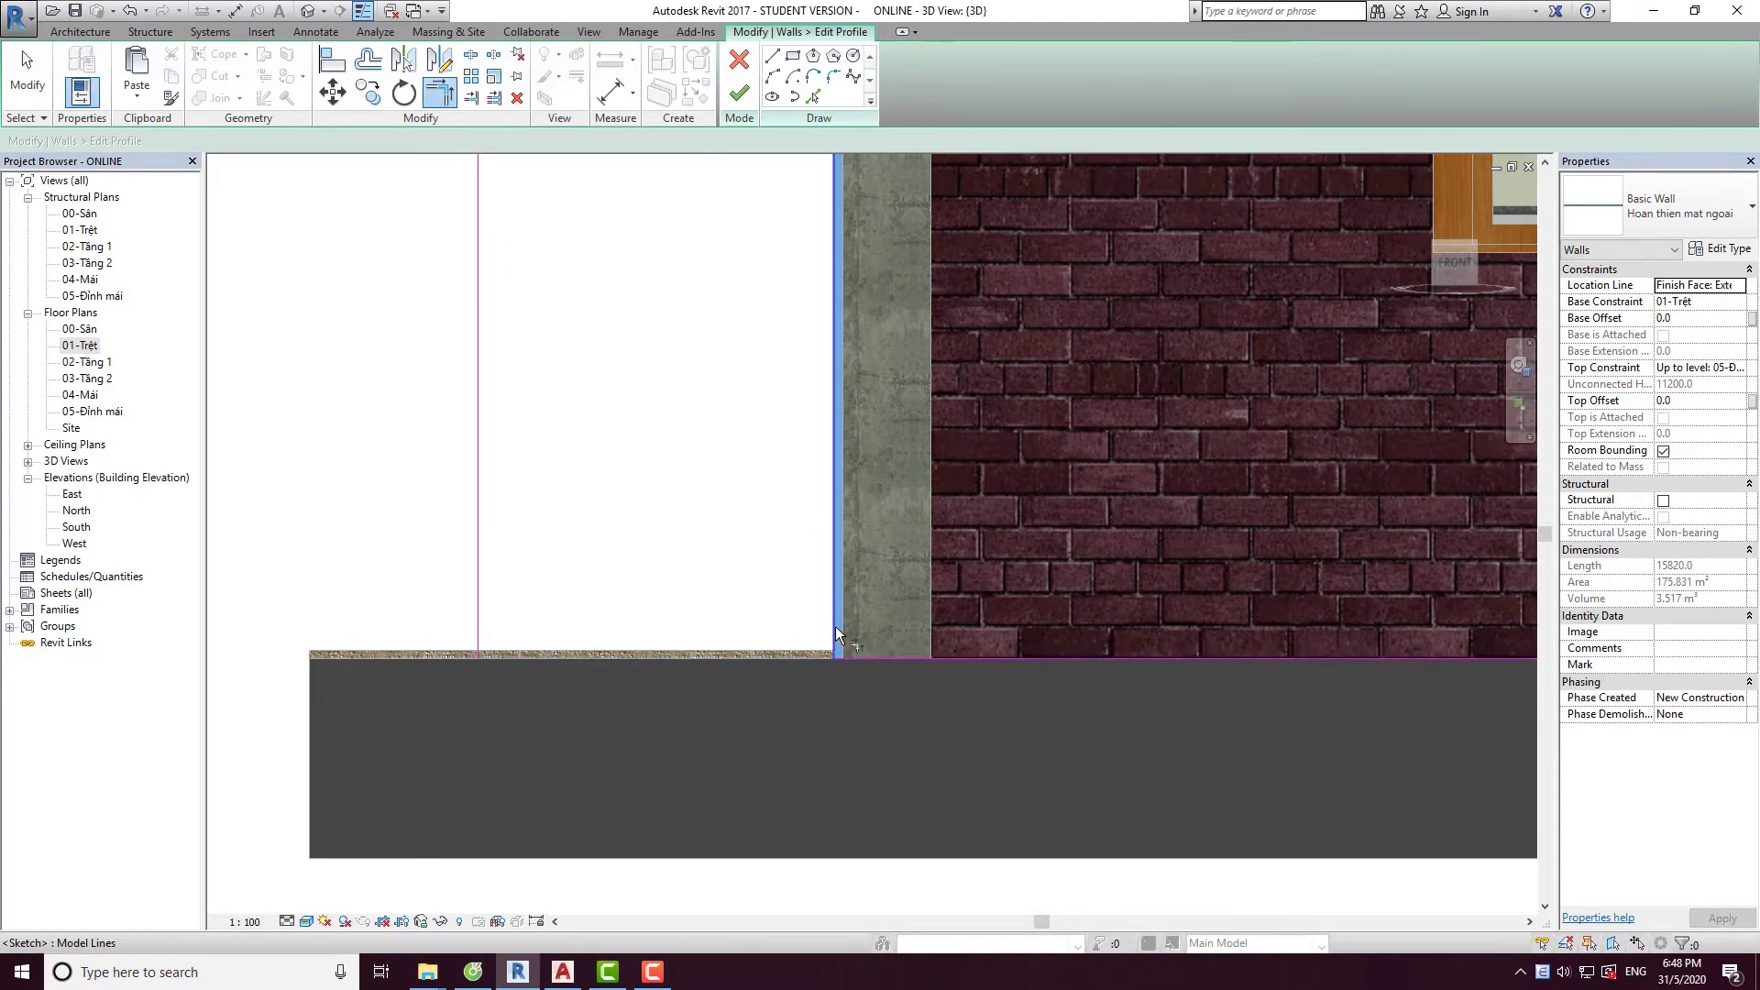
{"action": "key", "text": "Escape"}
{"action": "scroll", "coordinate": [614, 651], "scroll_direction": "down", "scroll_amount": 3}
{"action": "scroll", "coordinate": [615, 651], "scroll_direction": "down", "scroll_amount": 2}
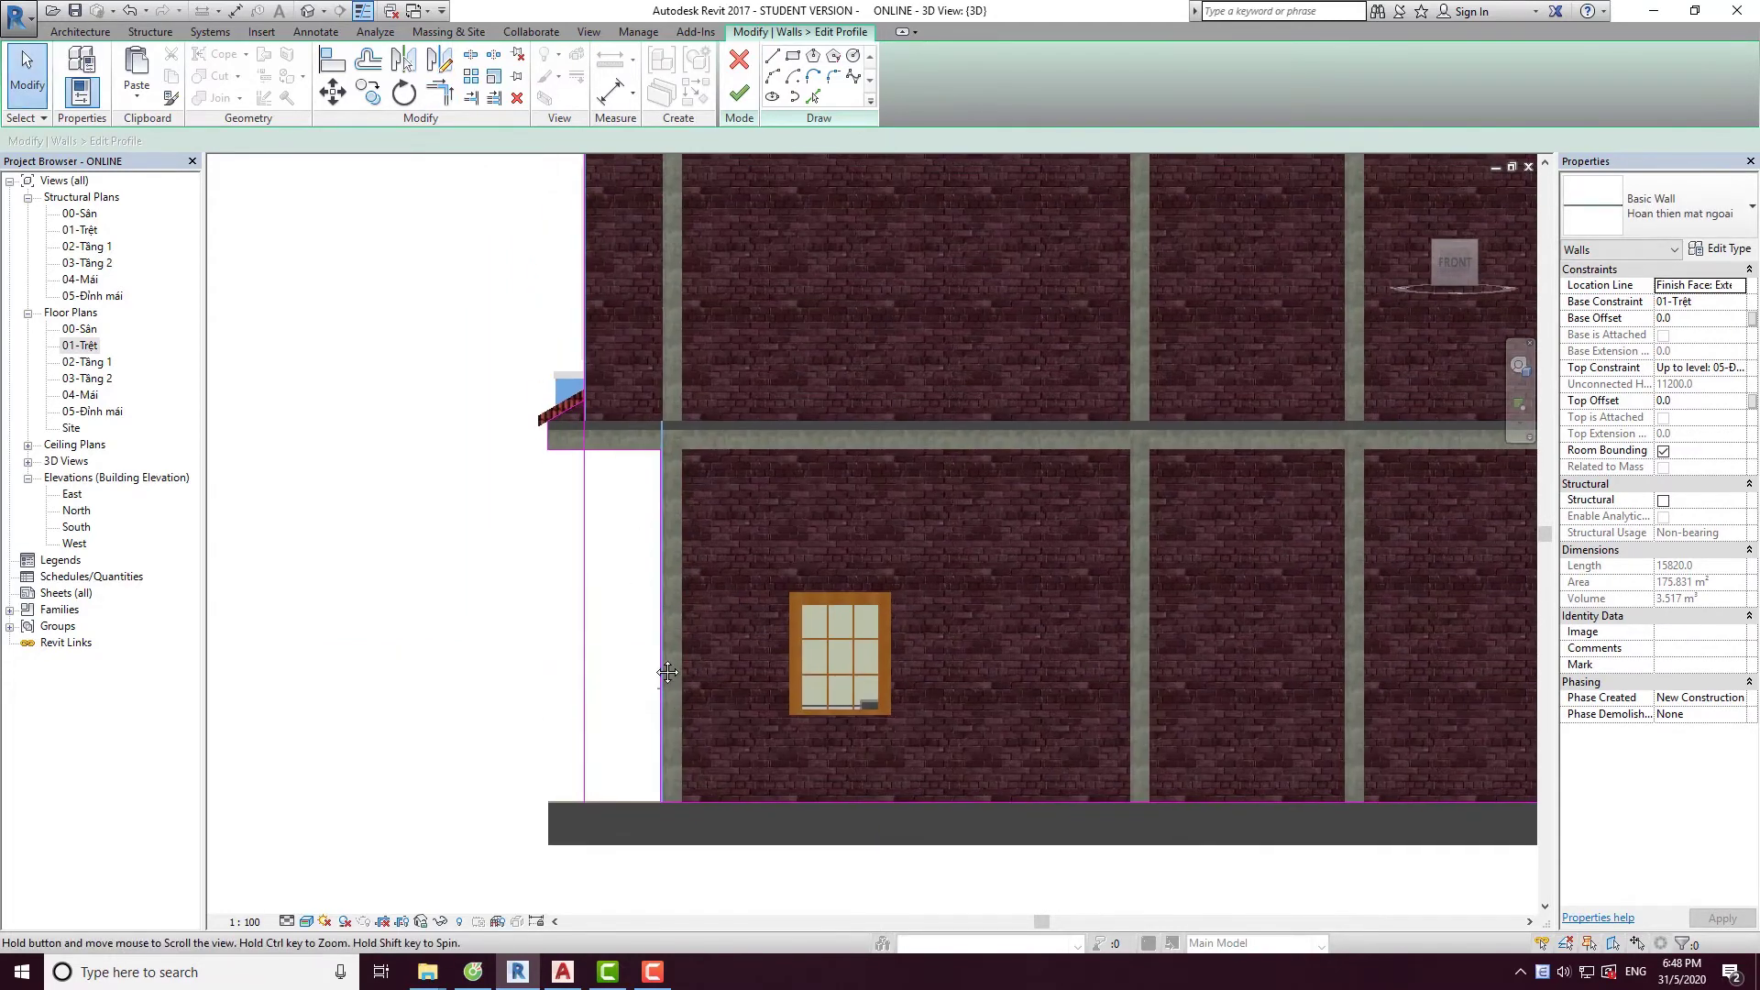
{"action": "scroll", "coordinate": [619, 442], "scroll_direction": "up", "scroll_amount": 2}
{"action": "scroll", "coordinate": [620, 442], "scroll_direction": "up", "scroll_amount": 3}
{"action": "middle_click_drag", "start_coordinate": [606, 476], "coordinate": [660, 490]}
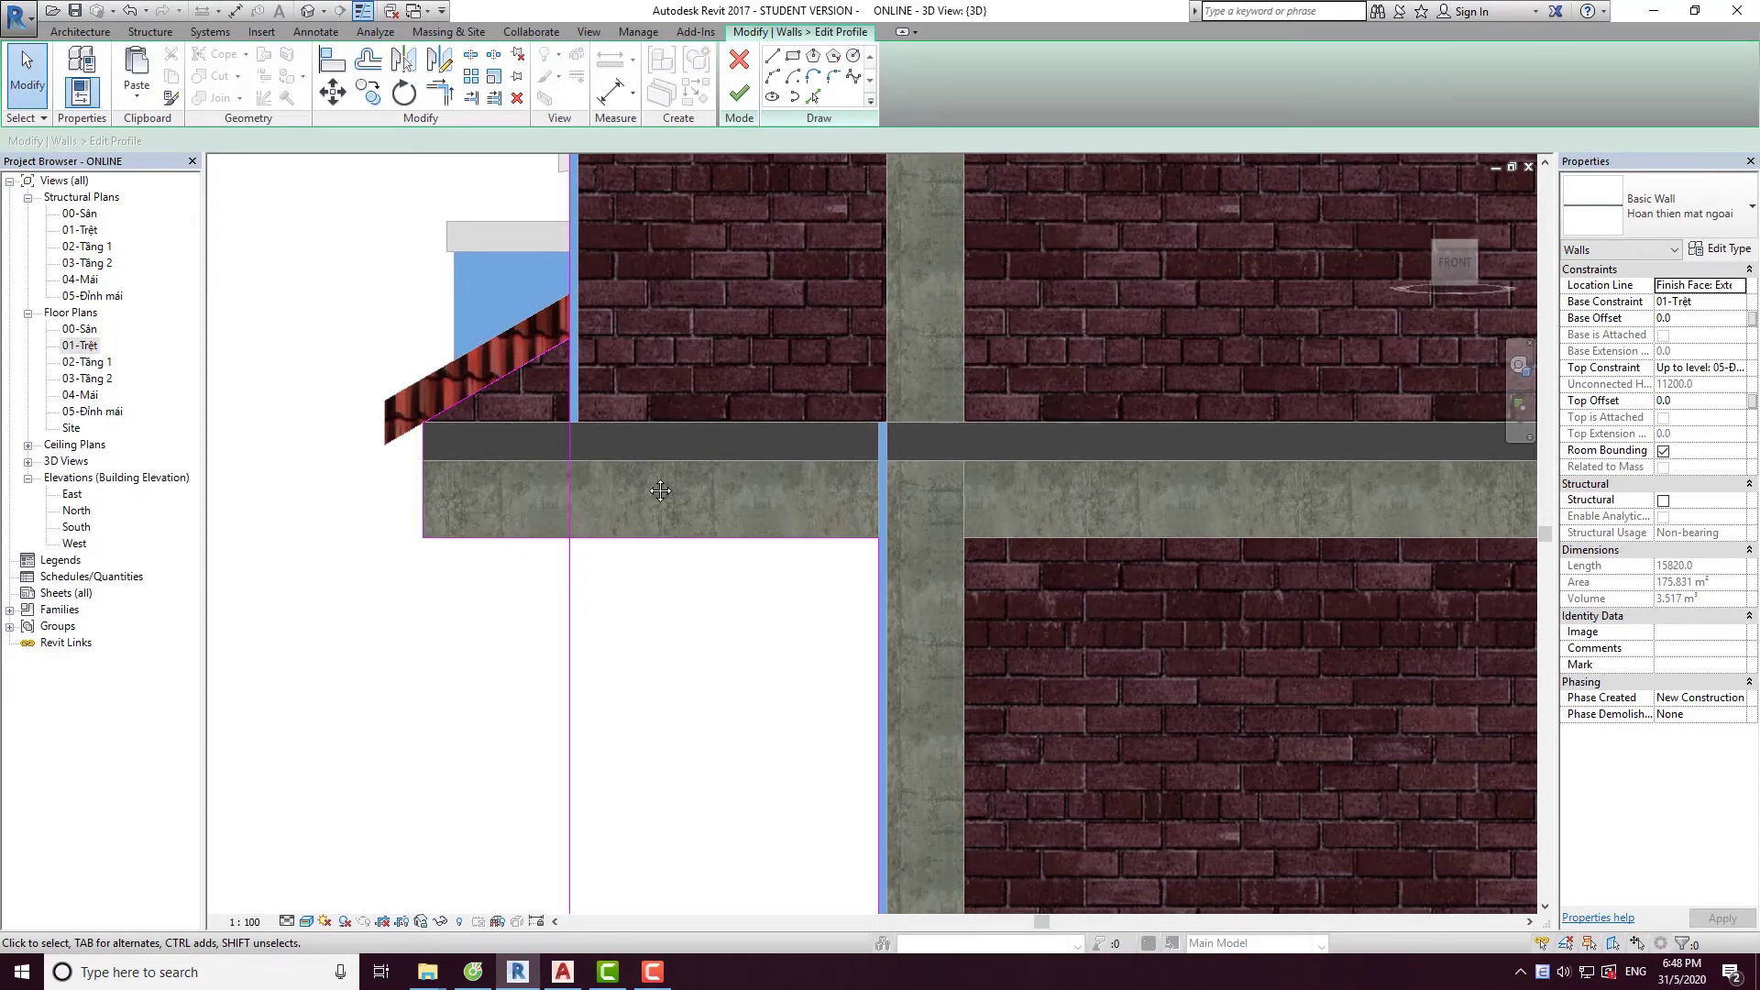
Pick the canopy's lower edge and the concrete beam's left and bottom edges as profile lines.
{"action": "key", "text": "t"}
{"action": "key", "text": "r"}
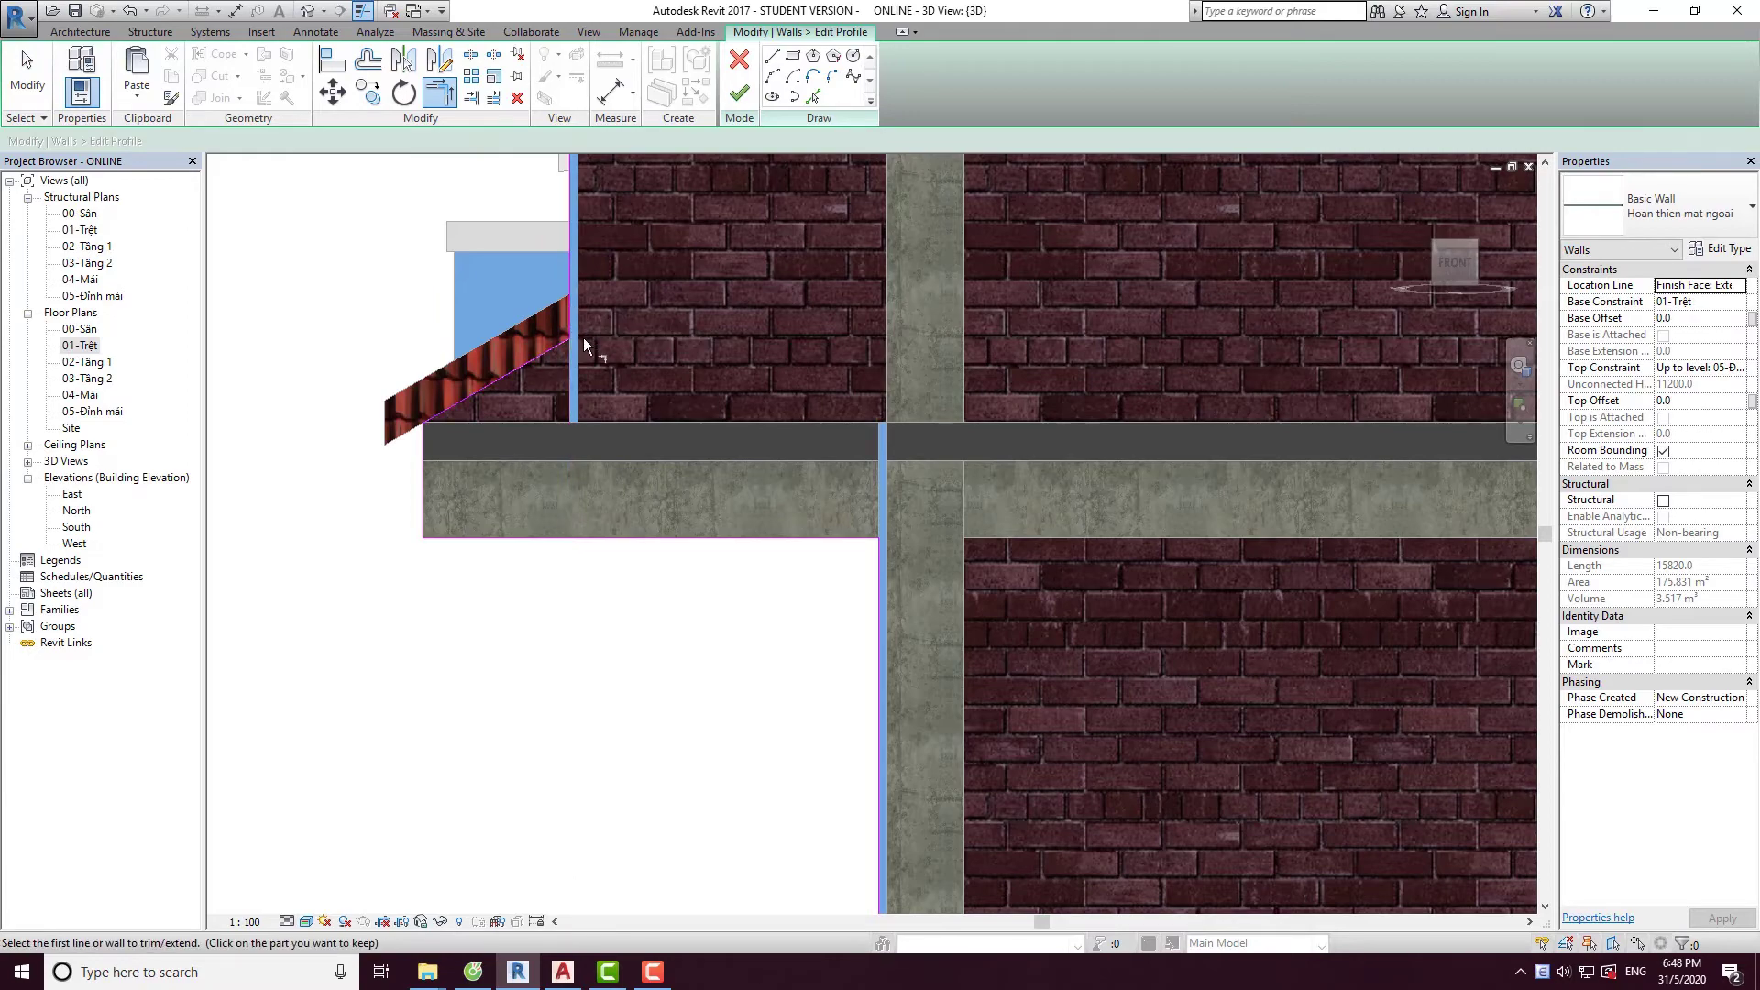
{"action": "scroll", "coordinate": [660, 630], "scroll_direction": "down", "scroll_amount": 2}
{"action": "scroll", "coordinate": [706, 470], "scroll_direction": "down", "scroll_amount": 2}
{"action": "scroll", "coordinate": [687, 385], "scroll_direction": "down", "scroll_amount": 1}
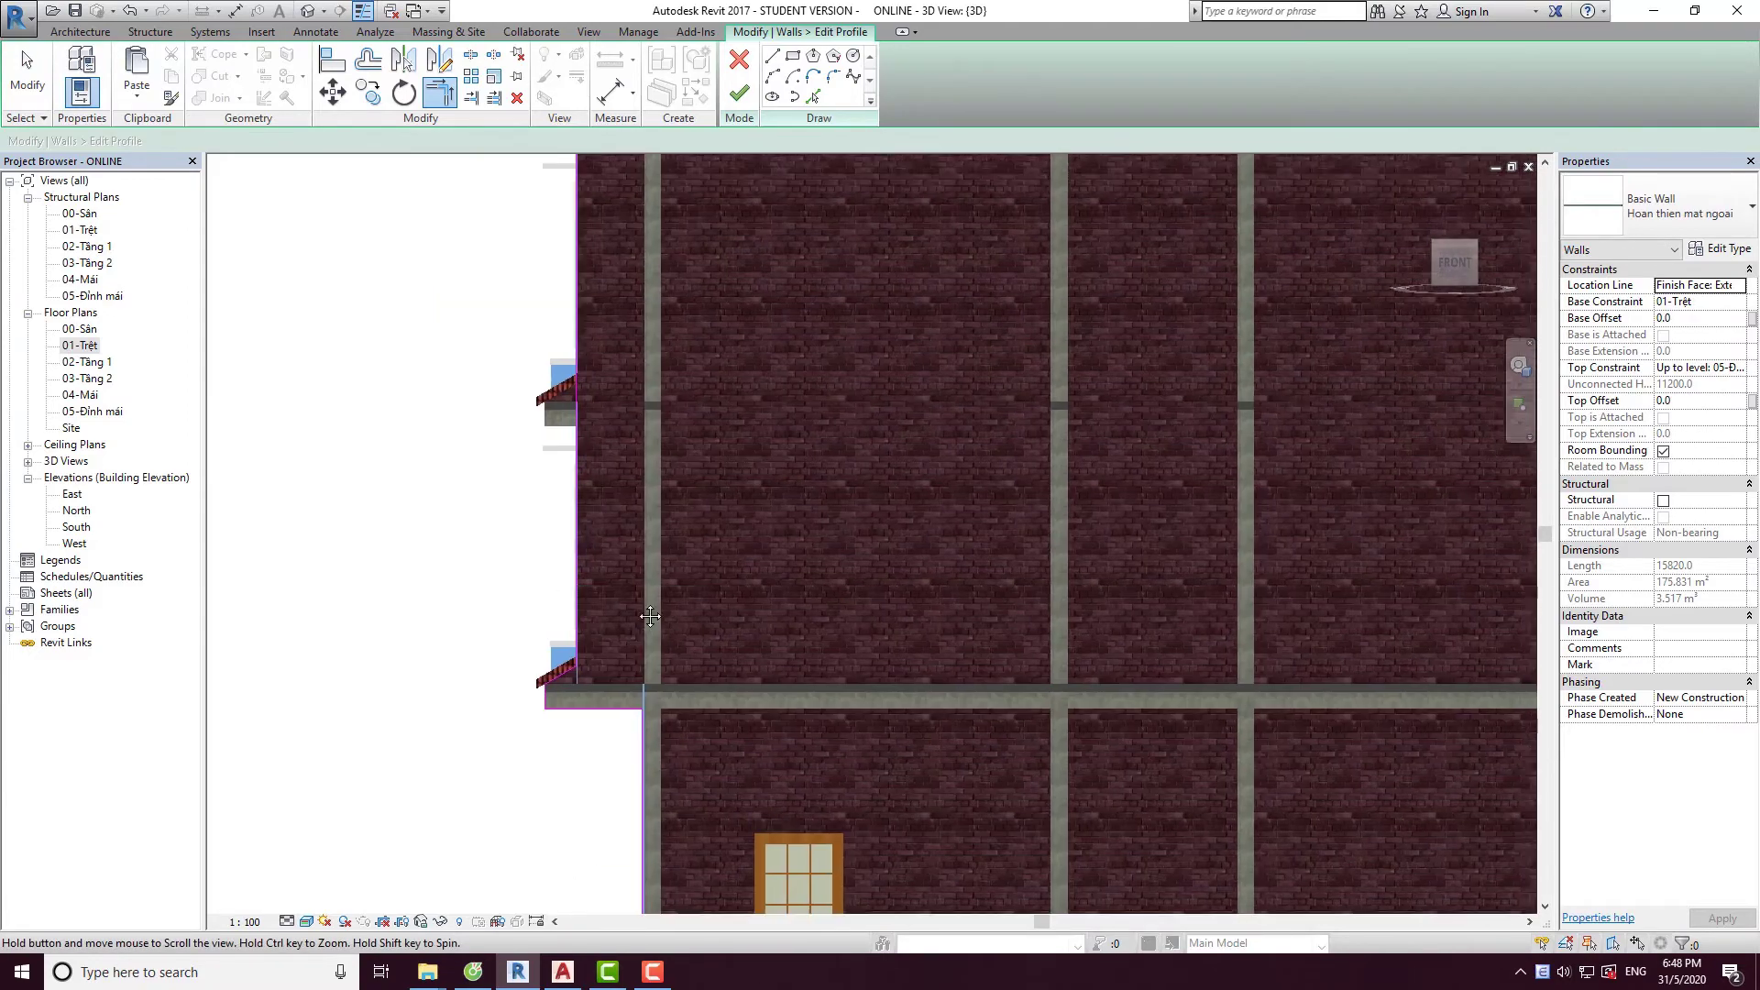
{"action": "scroll", "coordinate": [492, 420], "scroll_direction": "up", "scroll_amount": 3}
{"action": "scroll", "coordinate": [623, 441], "scroll_direction": "up", "scroll_amount": 5}
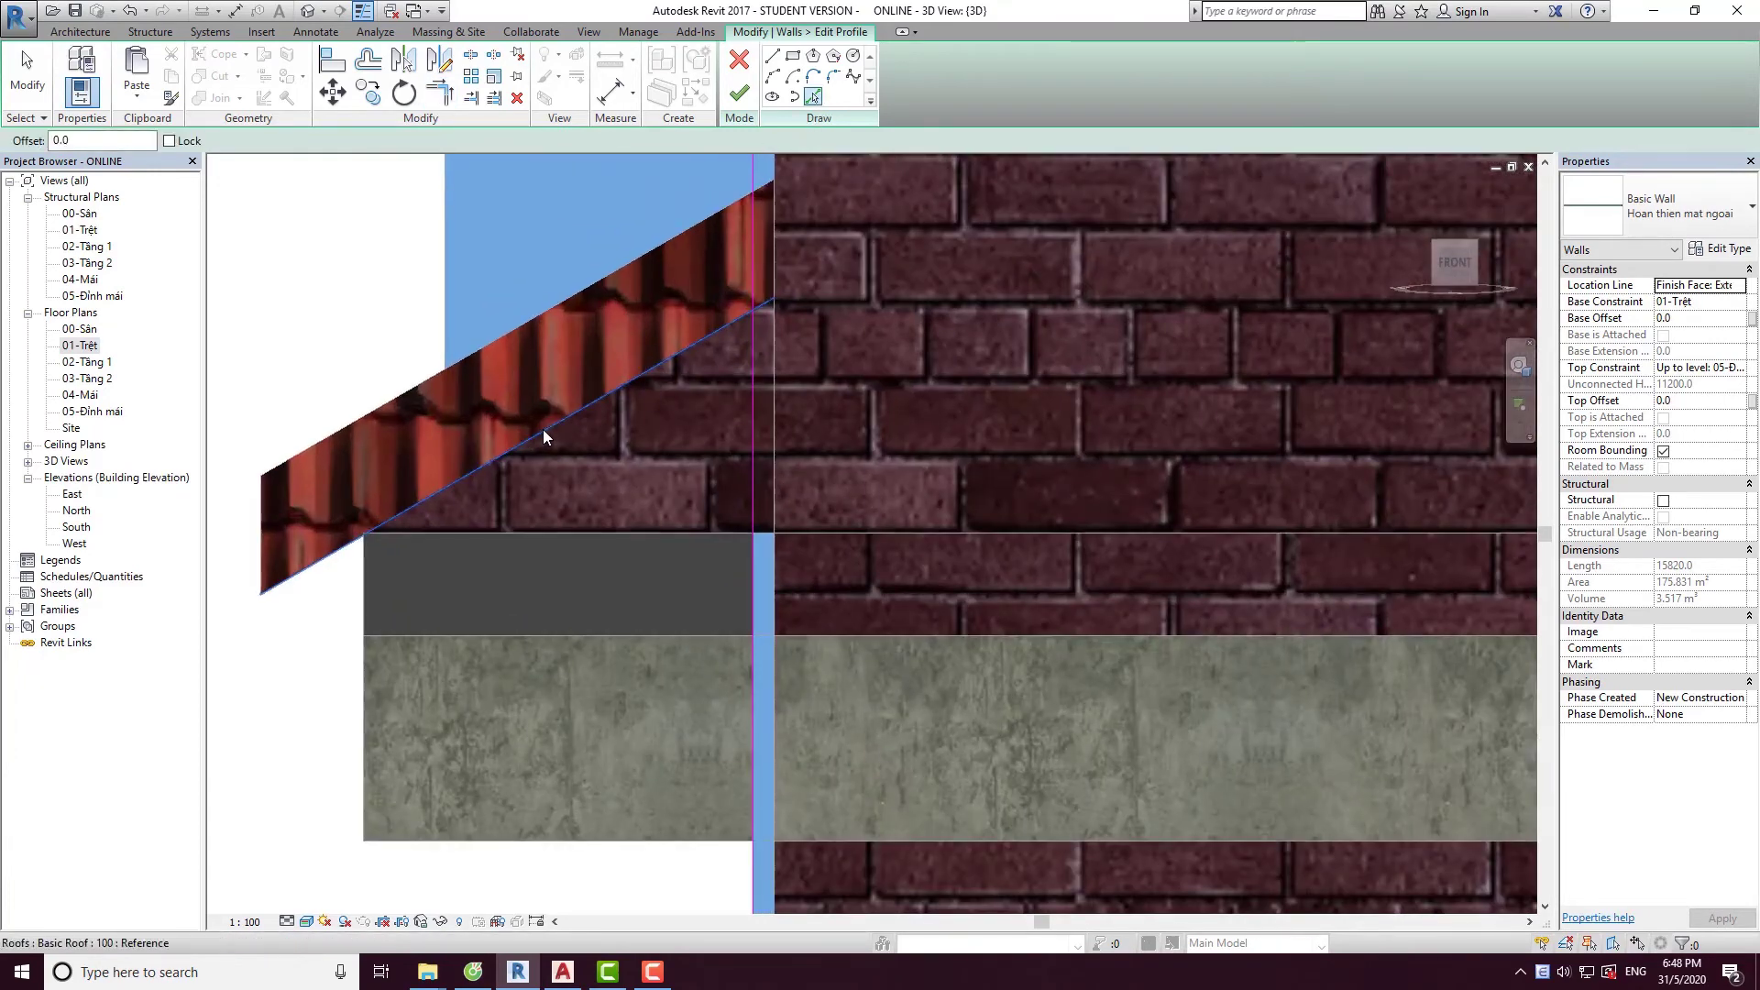
{"action": "left_click", "coordinate": [543, 429]}
{"action": "middle_click_drag", "start_coordinate": [641, 662], "coordinate": [687, 614]}
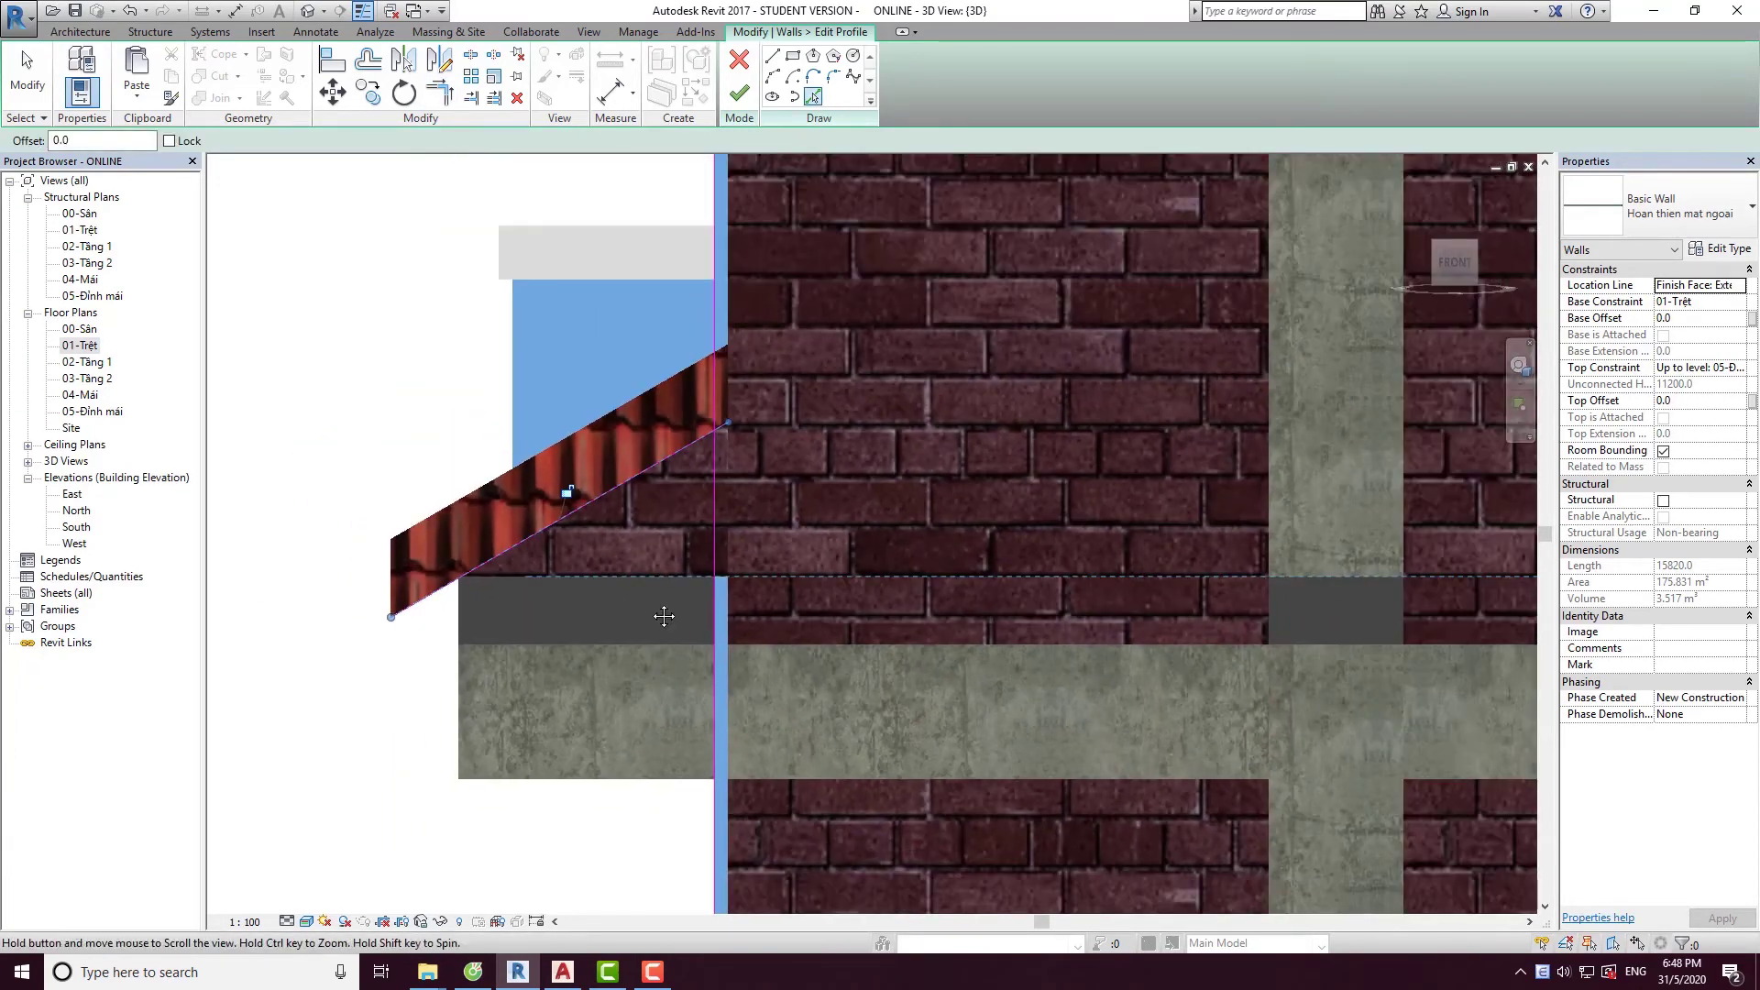
{"action": "left_click", "coordinate": [469, 565]}
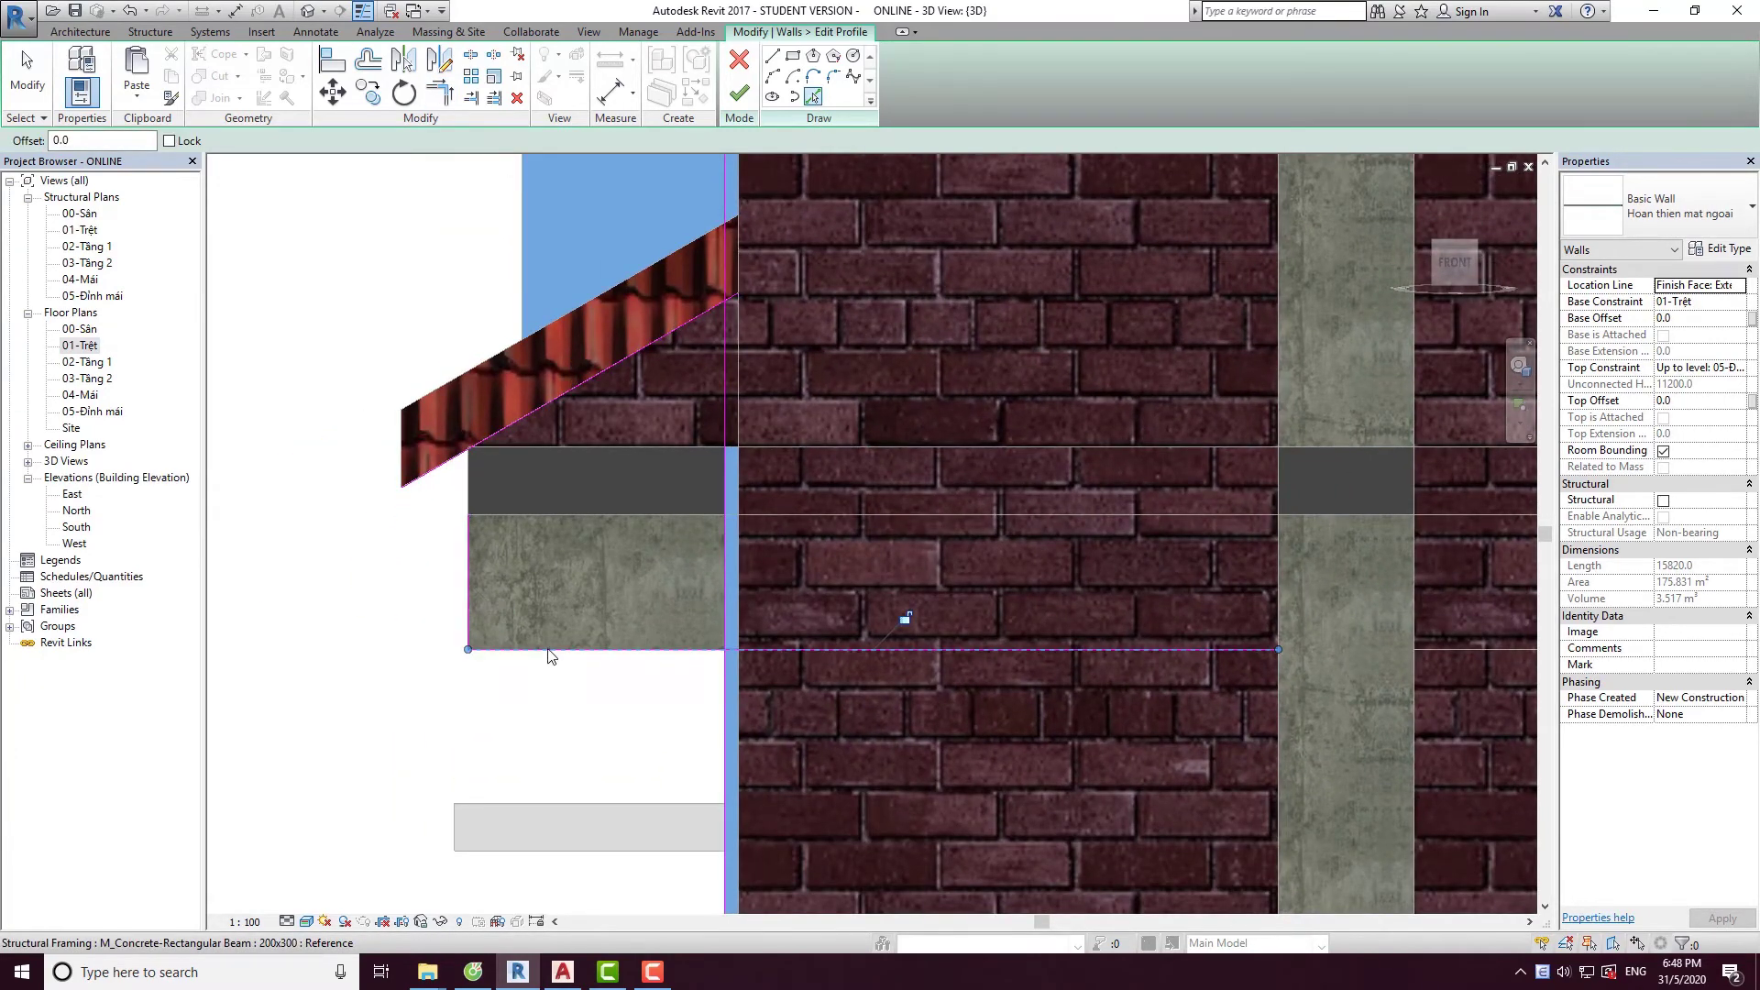
{"action": "left_click", "coordinate": [549, 651]}
Trim the new beam profile lines into a clean corner under the beam.
{"action": "key", "text": "t"}
{"action": "key", "text": "r"}
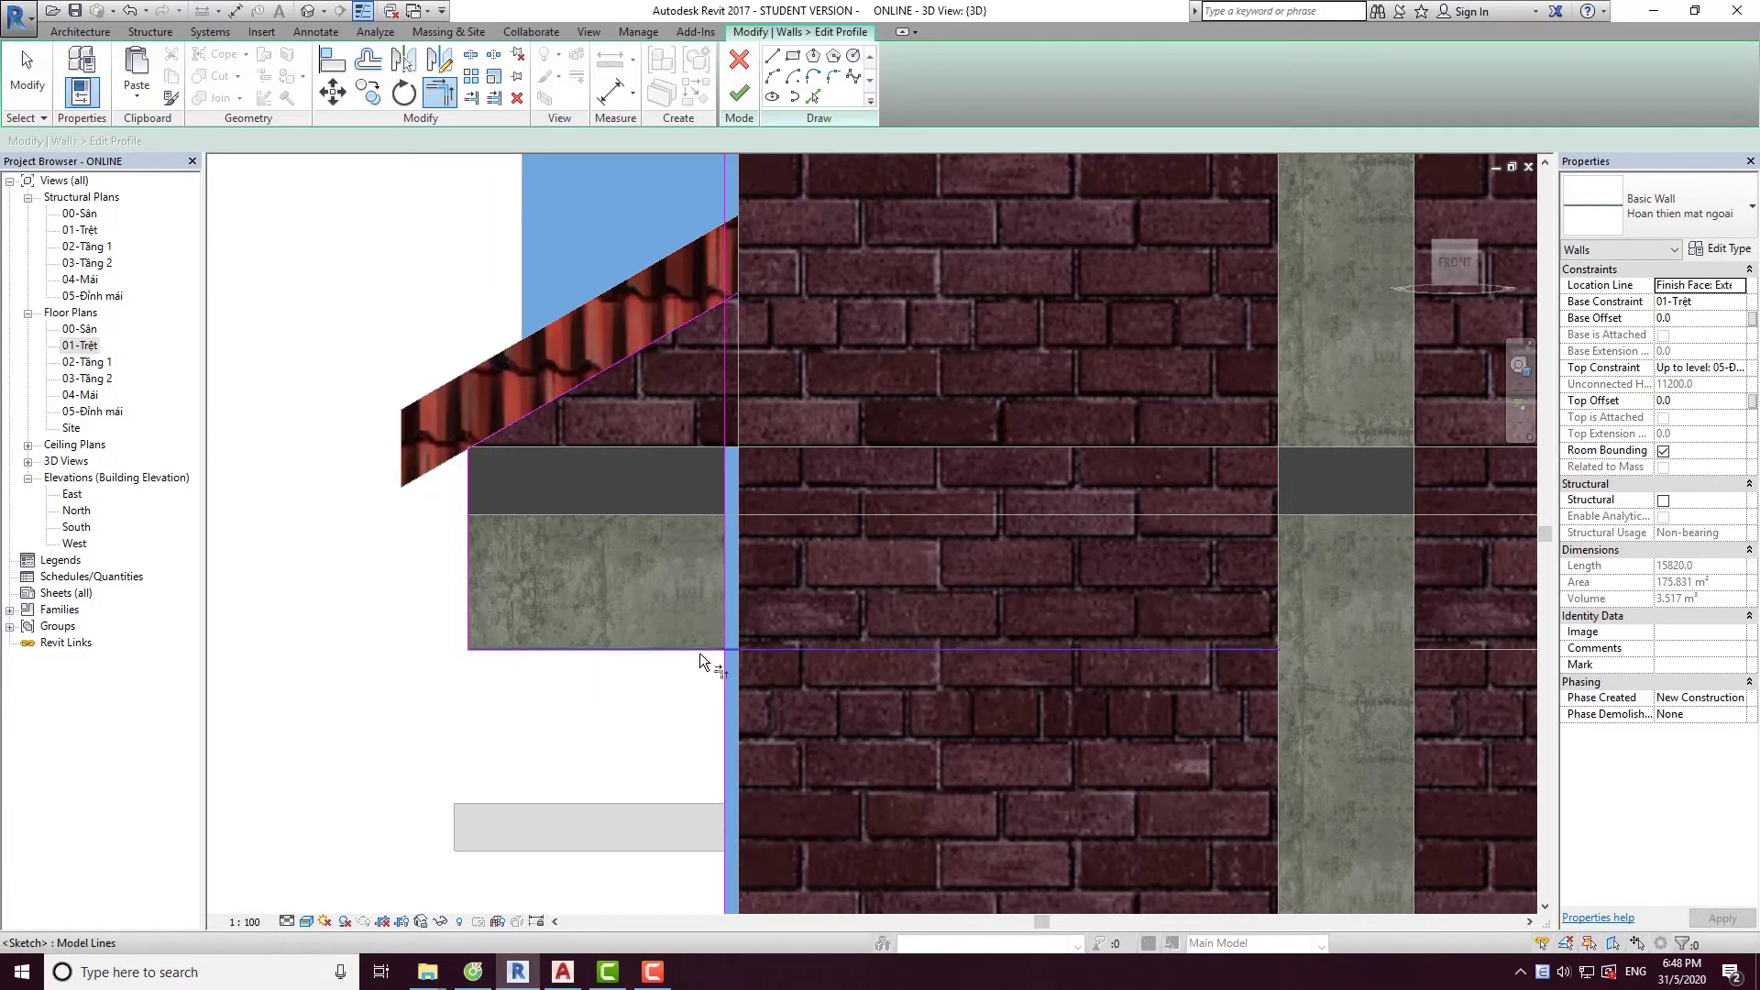
{"action": "middle_click_drag", "start_coordinate": [707, 421], "coordinate": [698, 451]}
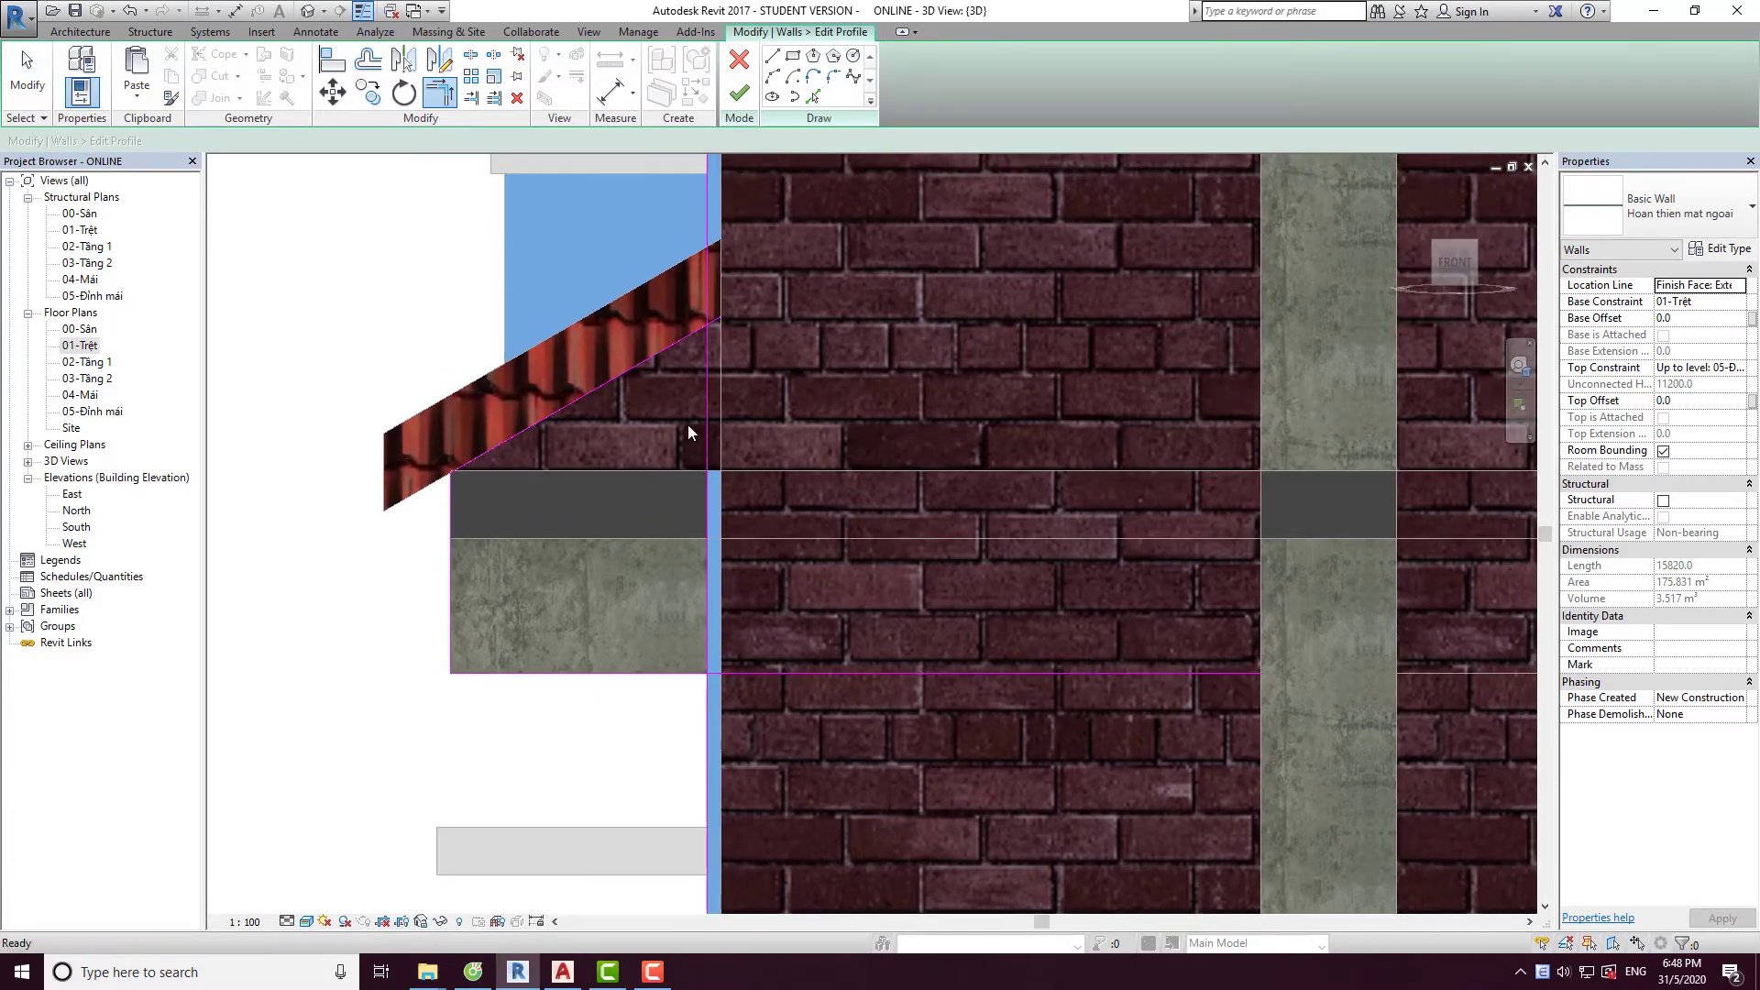
{"action": "key", "text": "s"}
{"action": "key", "text": "l"}
{"action": "middle_click_drag", "start_coordinate": [693, 649], "coordinate": [704, 525]}
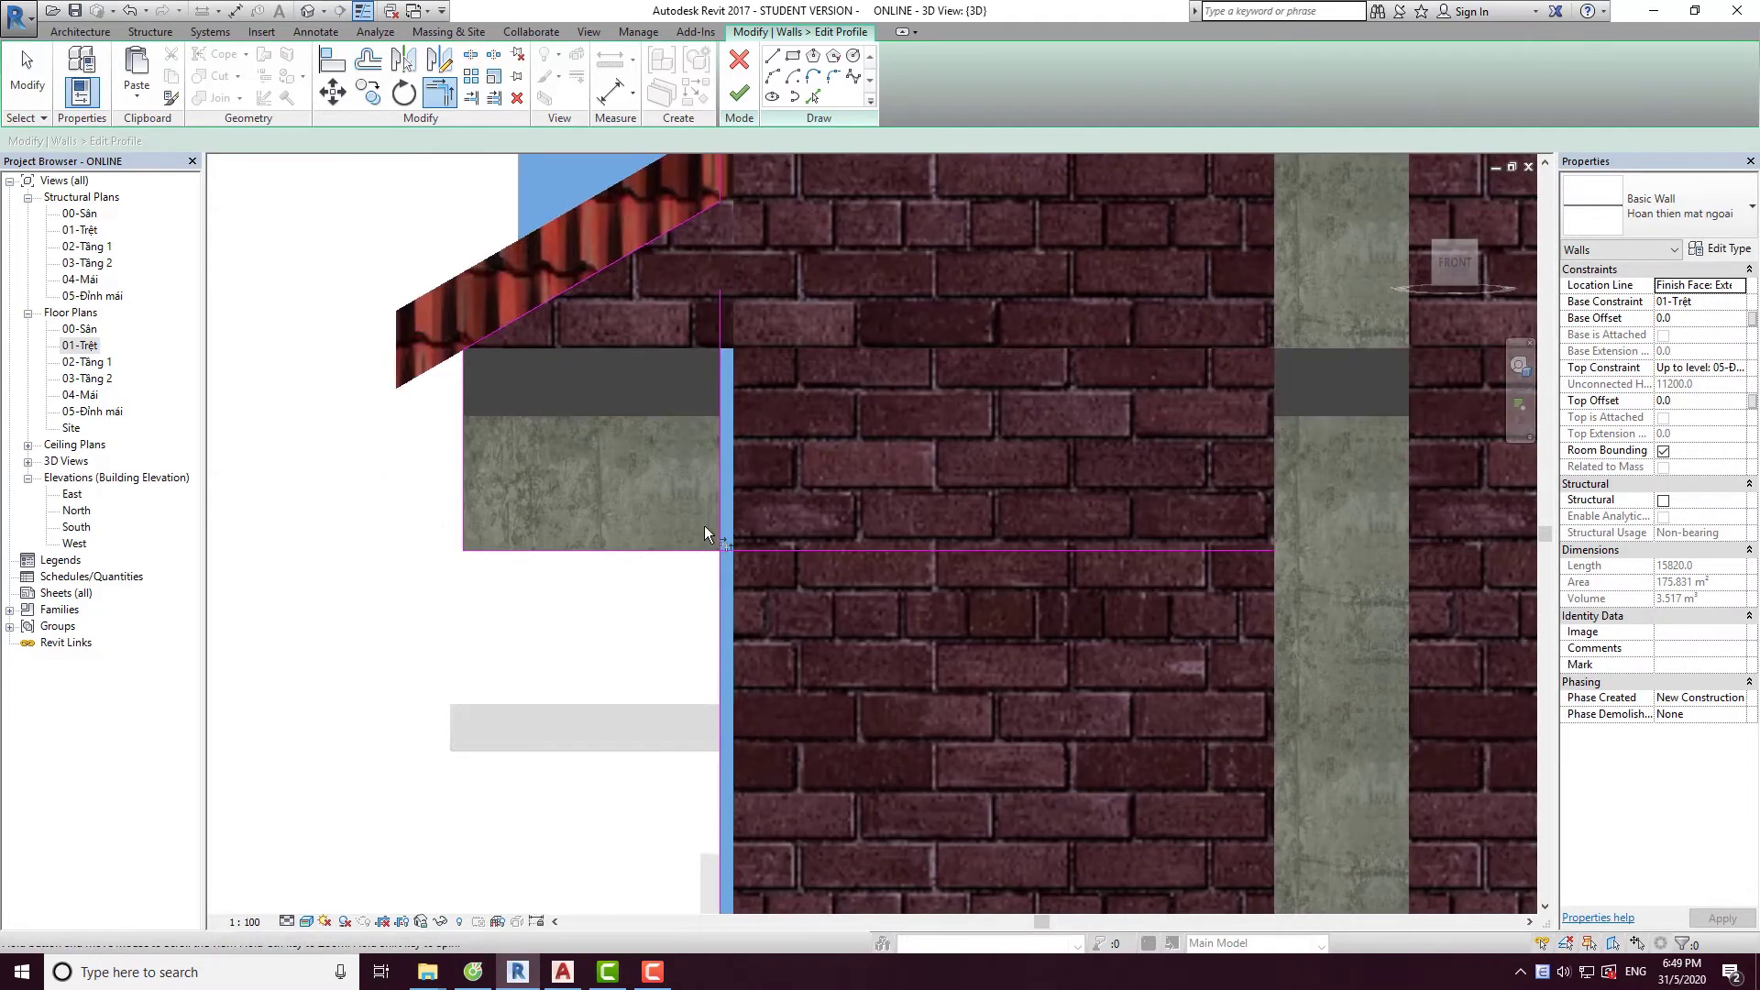
{"action": "left_click", "coordinate": [713, 567]}
{"action": "scroll", "coordinate": [712, 579], "scroll_direction": "down", "scroll_amount": 2}
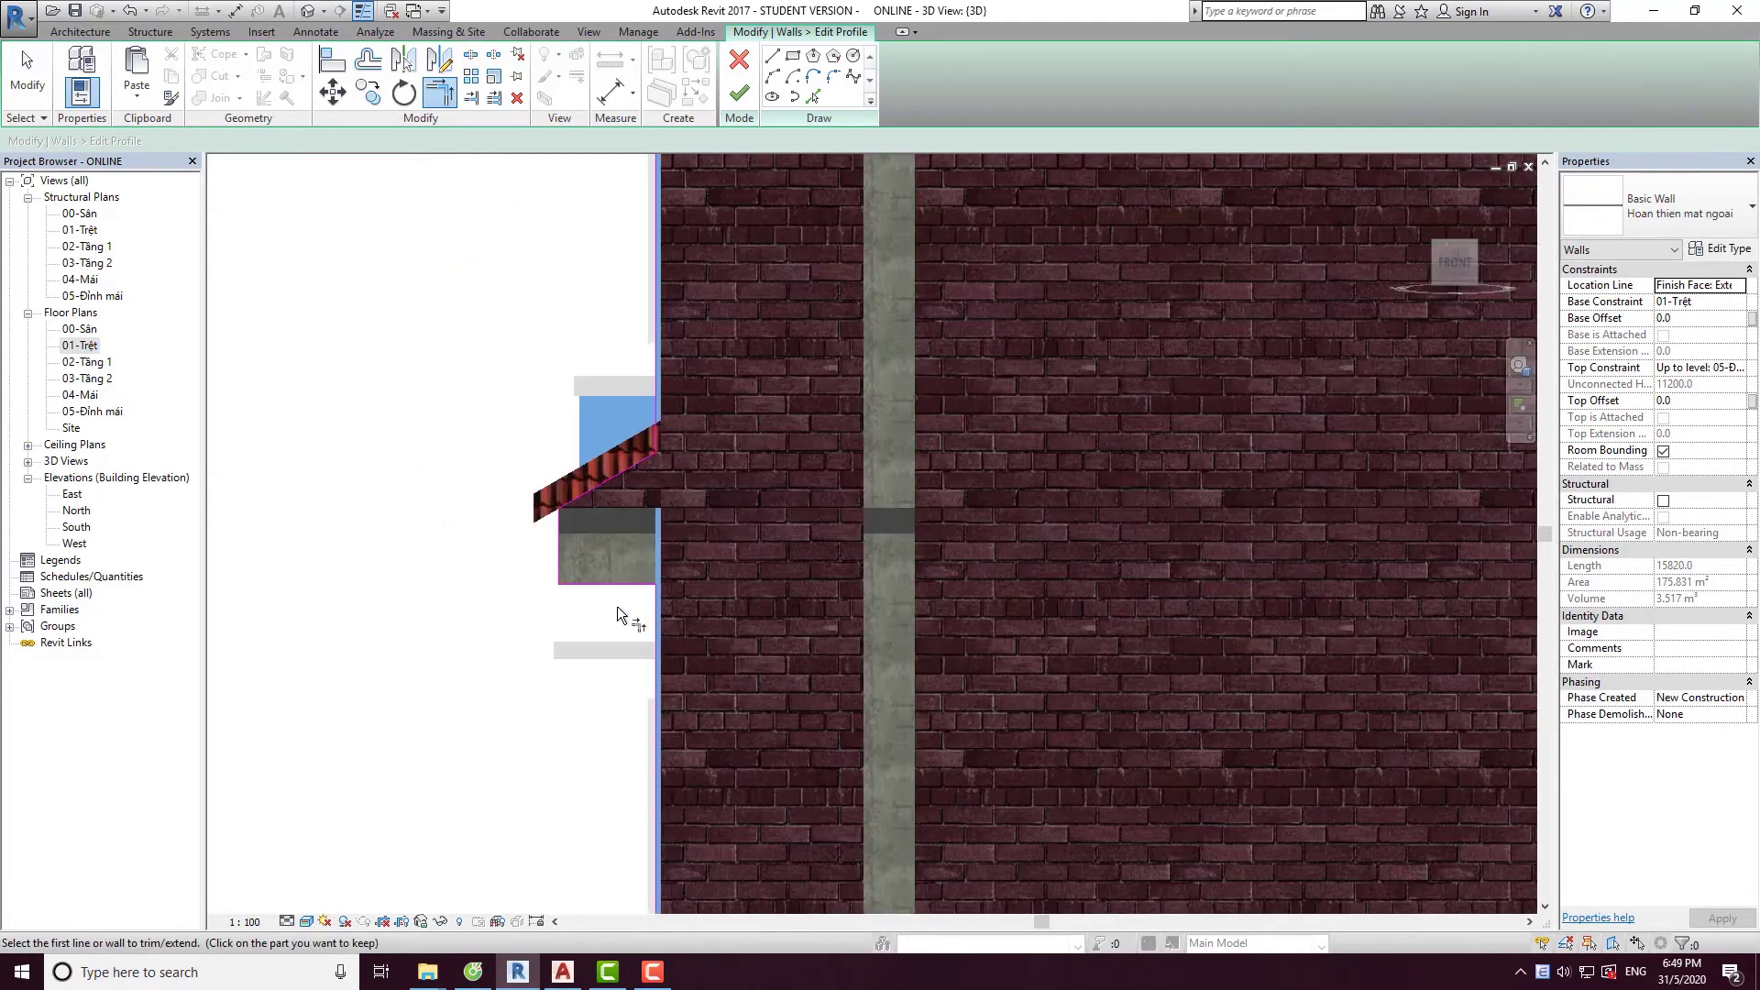
{"action": "scroll", "coordinate": [618, 607], "scroll_direction": "down", "scroll_amount": 2}
{"action": "scroll", "coordinate": [675, 590], "scroll_direction": "down", "scroll_amount": 4}
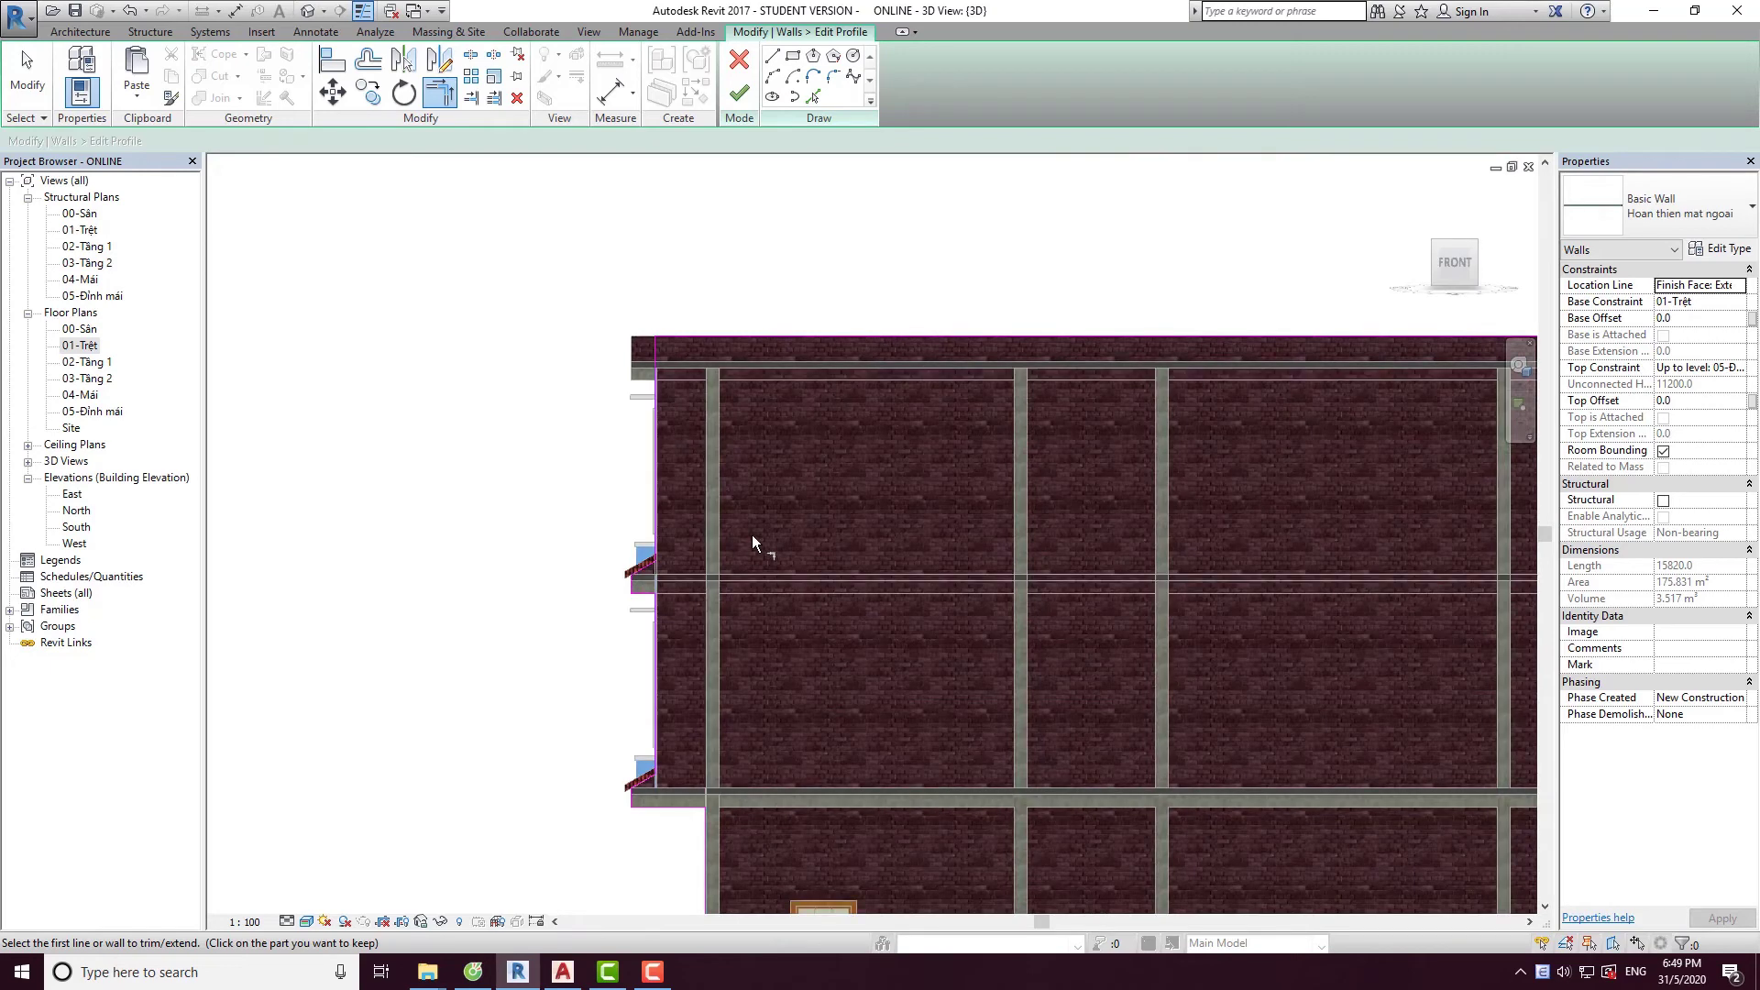
{"action": "scroll", "coordinate": [635, 374], "scroll_direction": "up", "scroll_amount": 4}
{"action": "scroll", "coordinate": [634, 366], "scroll_direction": "up", "scroll_amount": 3}
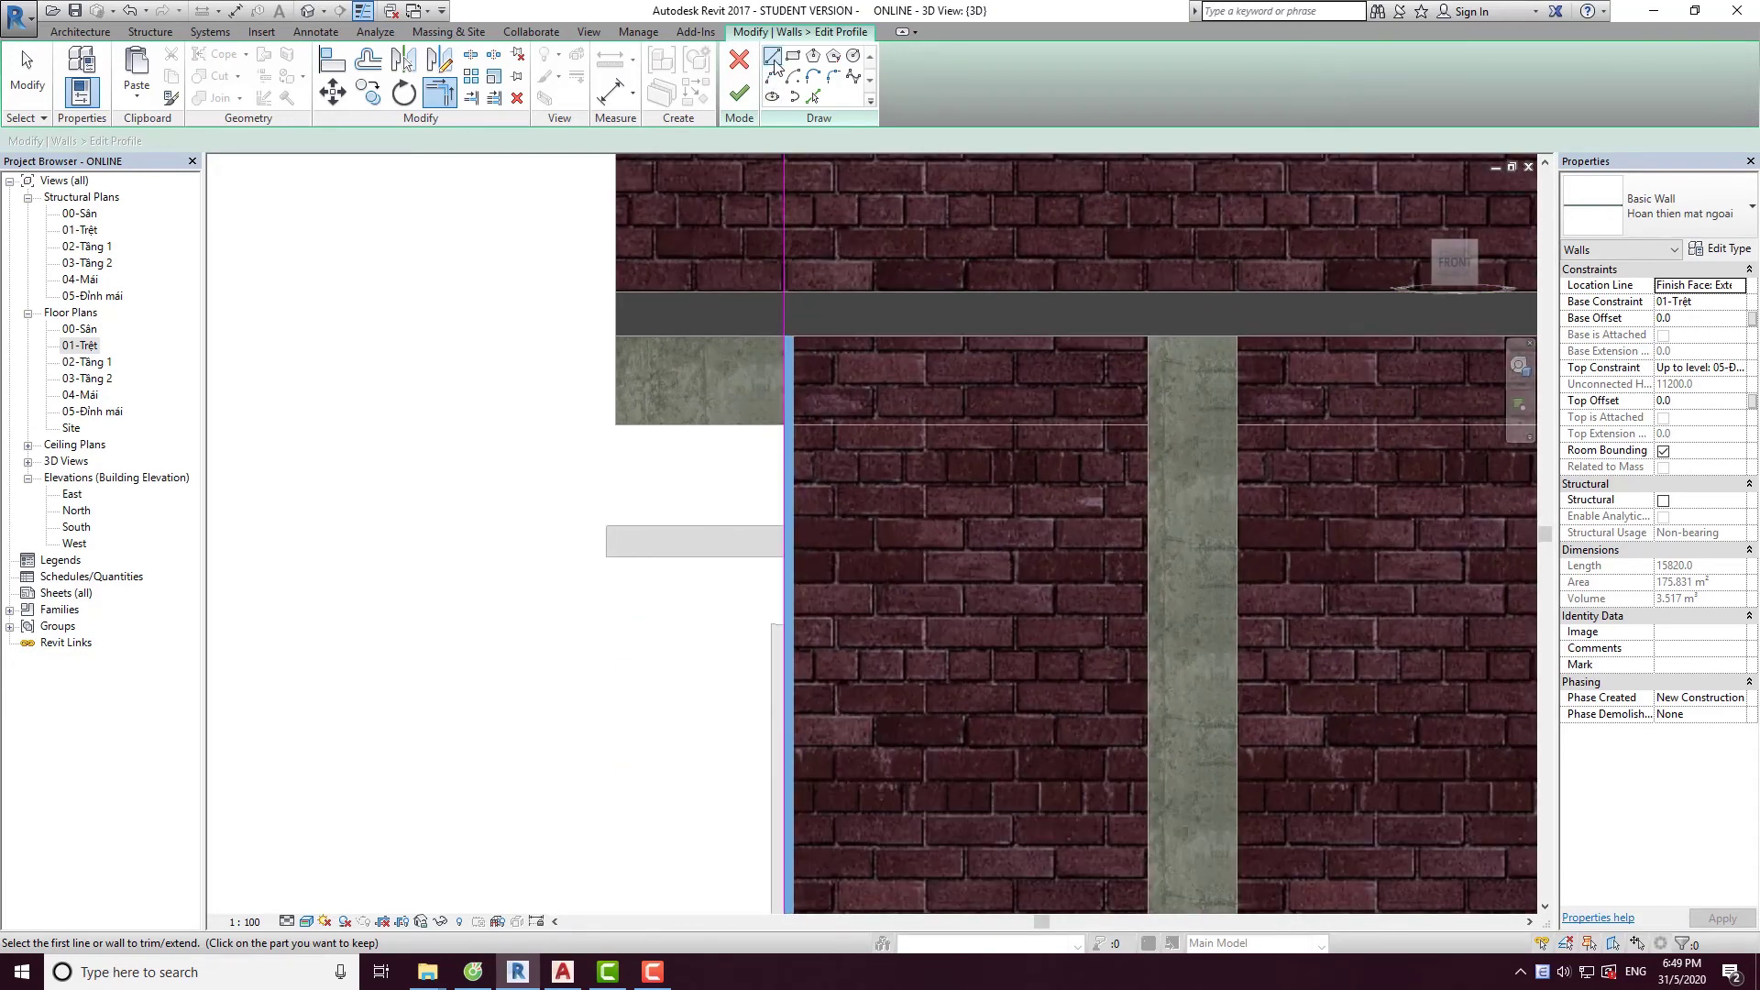
Try a profile line from the beam corner, cancel it, and check the vertical line above.
{"action": "left_click", "coordinate": [784, 464]}
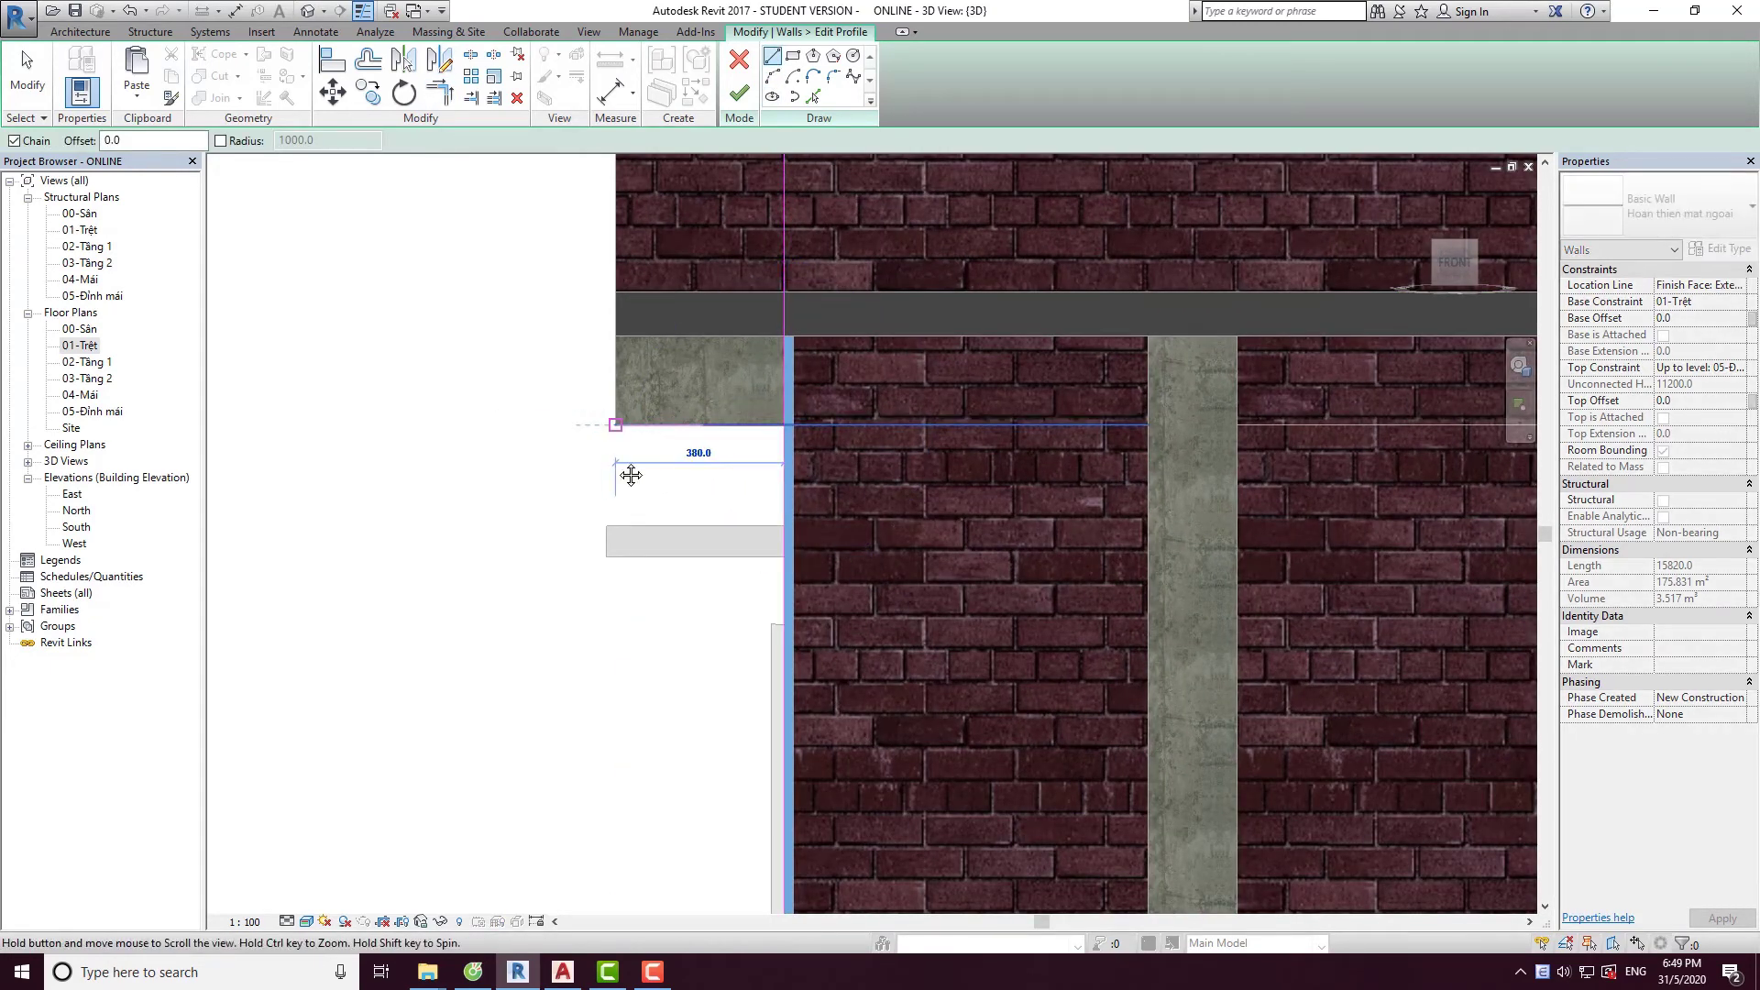
{"action": "middle_click_drag", "start_coordinate": [632, 174], "coordinate": [587, 399]}
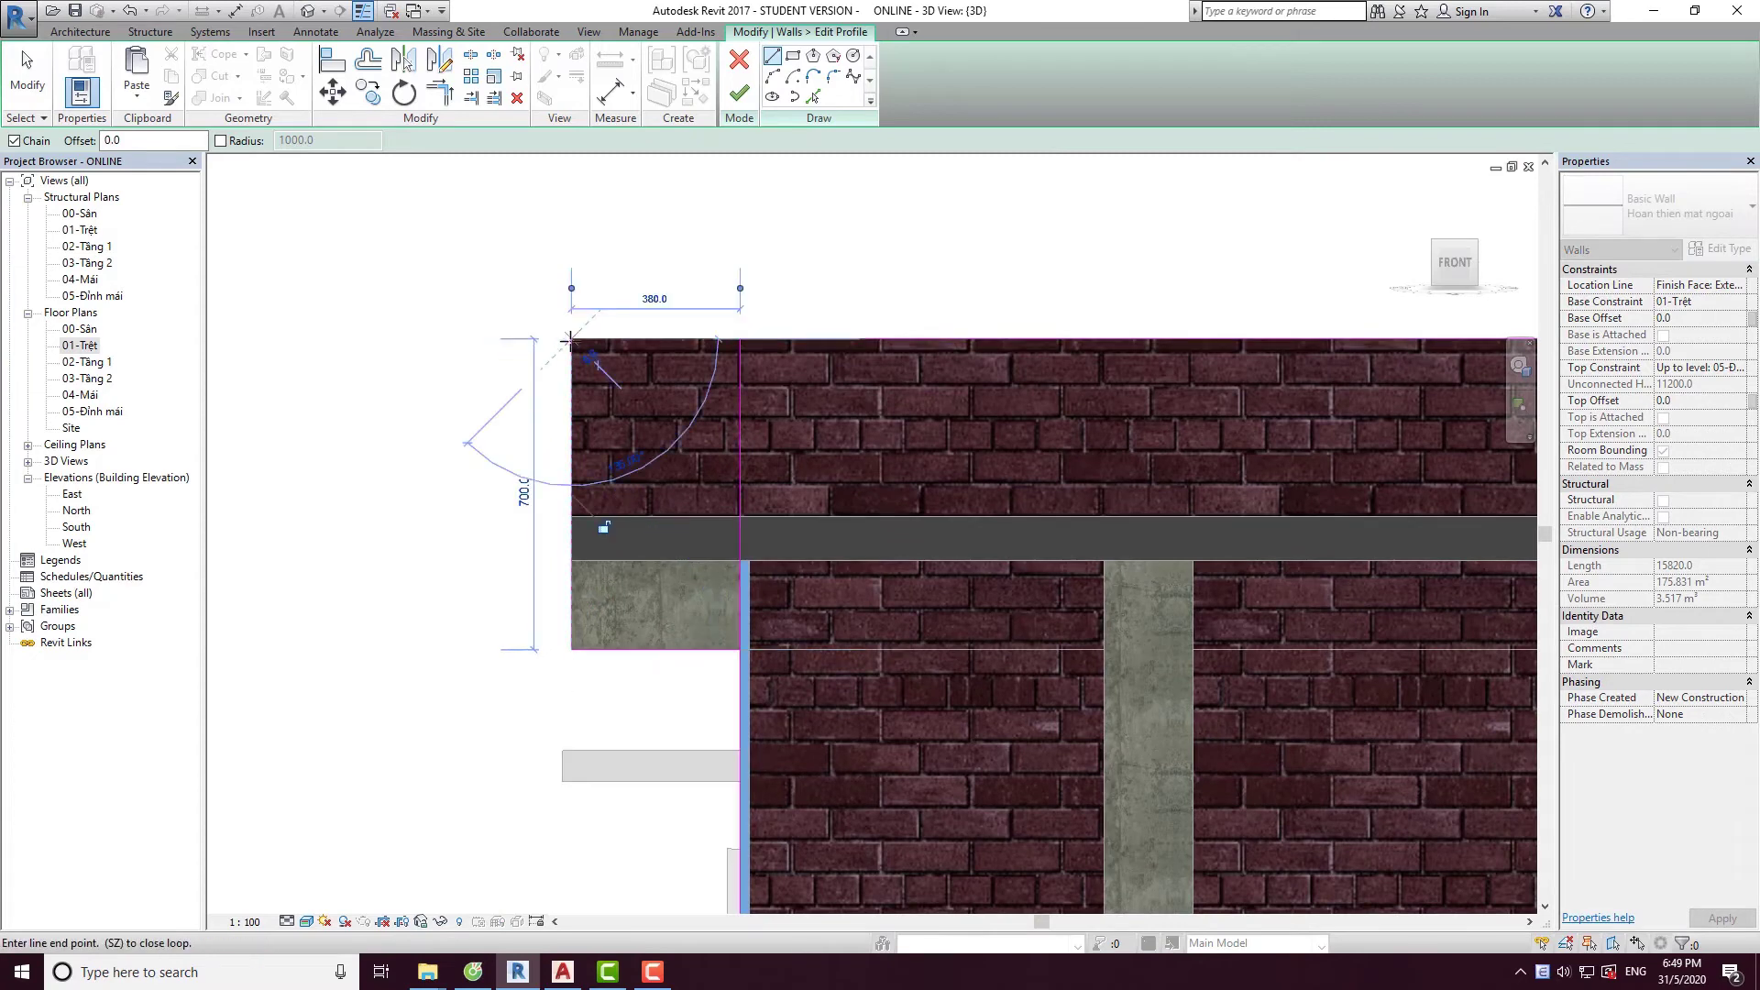
{"action": "key", "text": "Escape"}
{"action": "key", "text": "Escape"}
{"action": "left_click", "coordinate": [741, 442]}
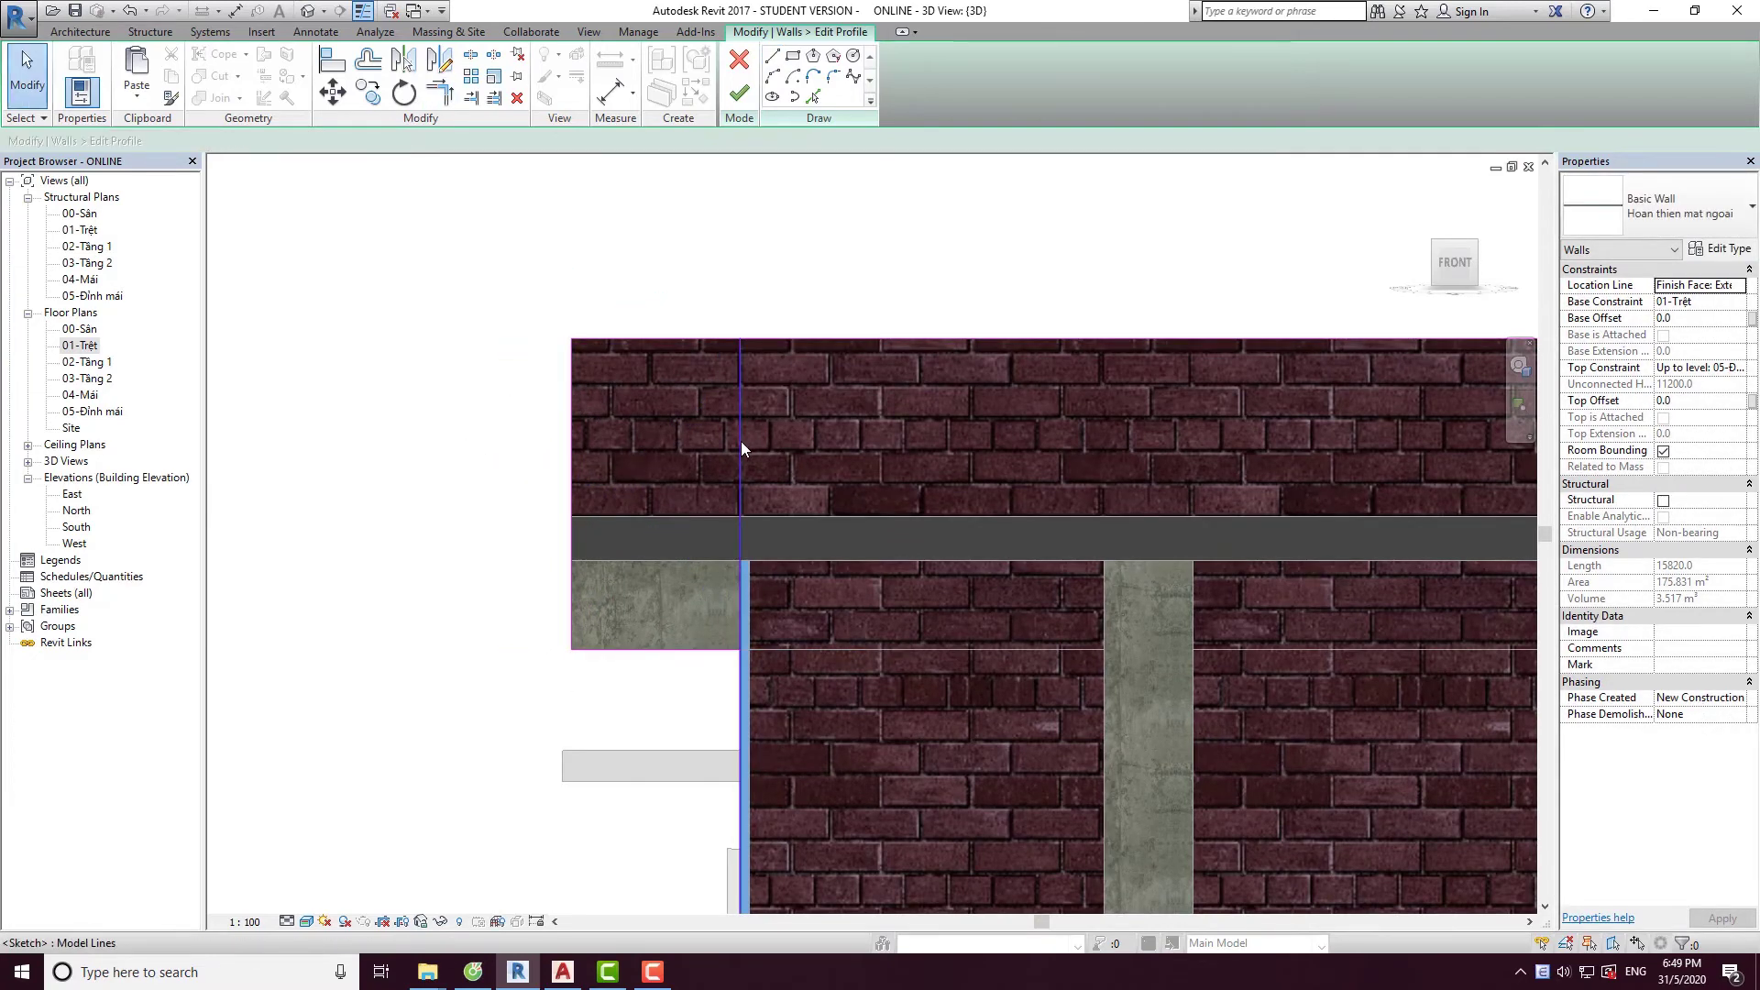
{"action": "key", "text": "Escape"}
{"action": "scroll", "coordinate": [596, 477], "scroll_direction": "down", "scroll_amount": 2}
{"action": "scroll", "coordinate": [486, 493], "scroll_direction": "down", "scroll_amount": 1}
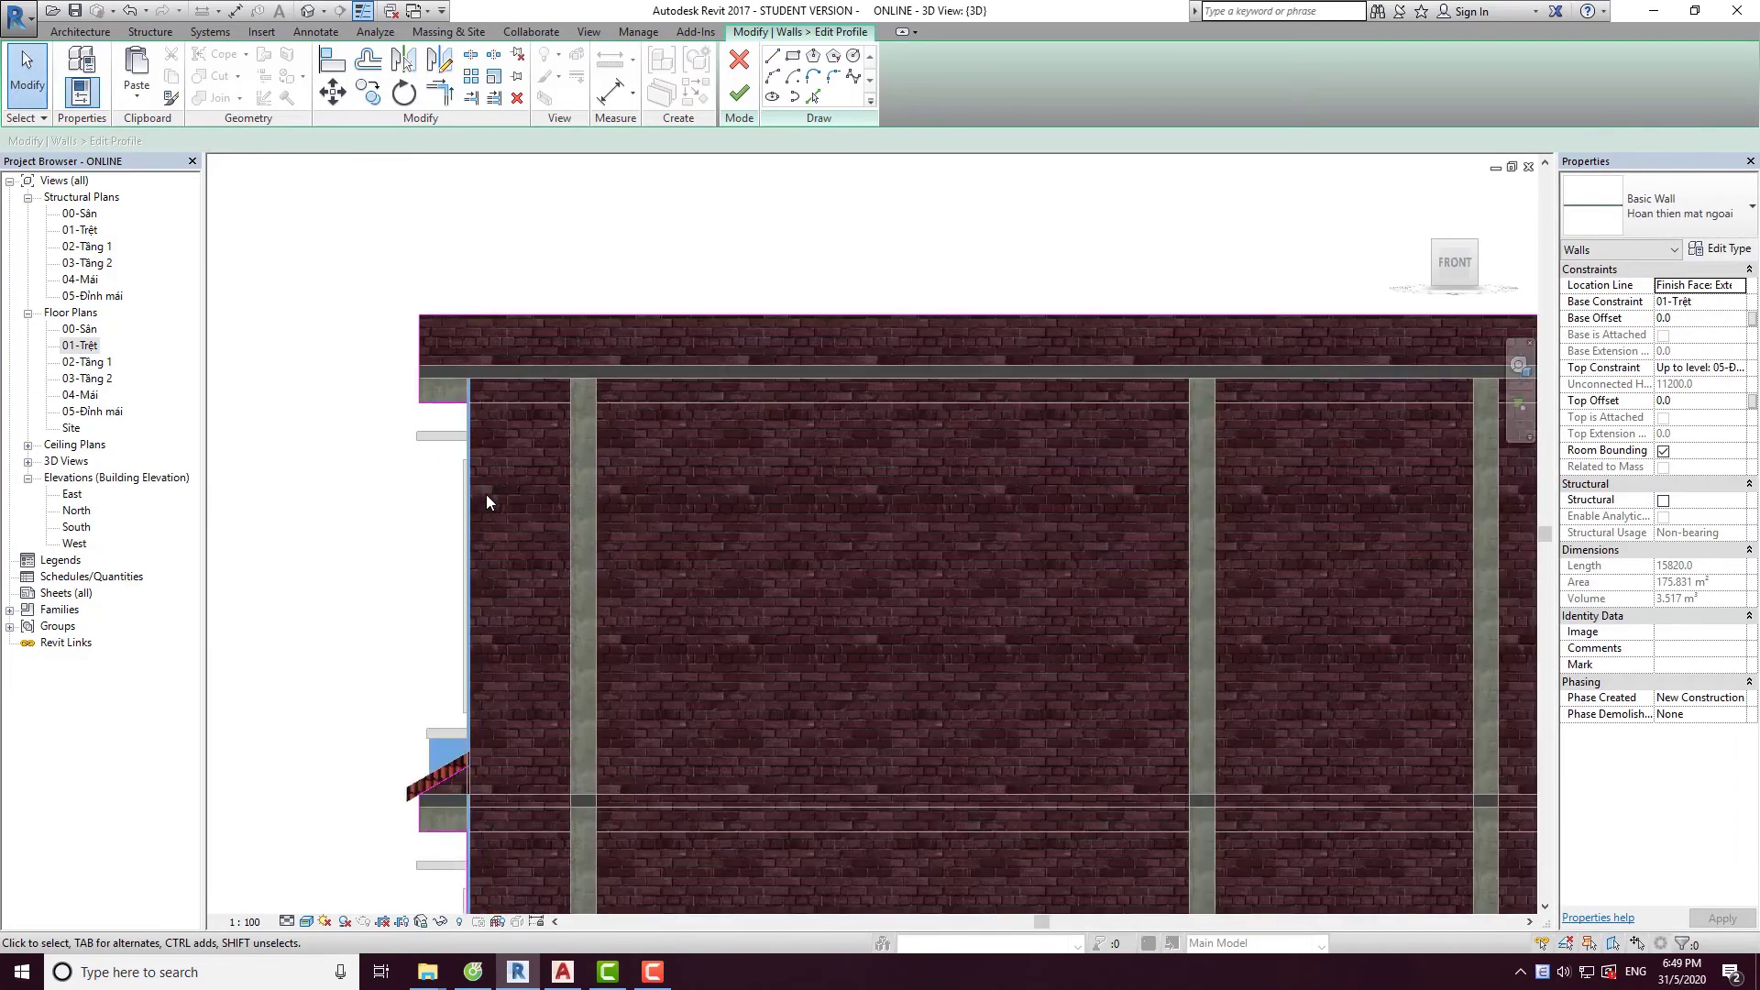
{"action": "scroll", "coordinate": [465, 603], "scroll_direction": "up", "scroll_amount": 3}
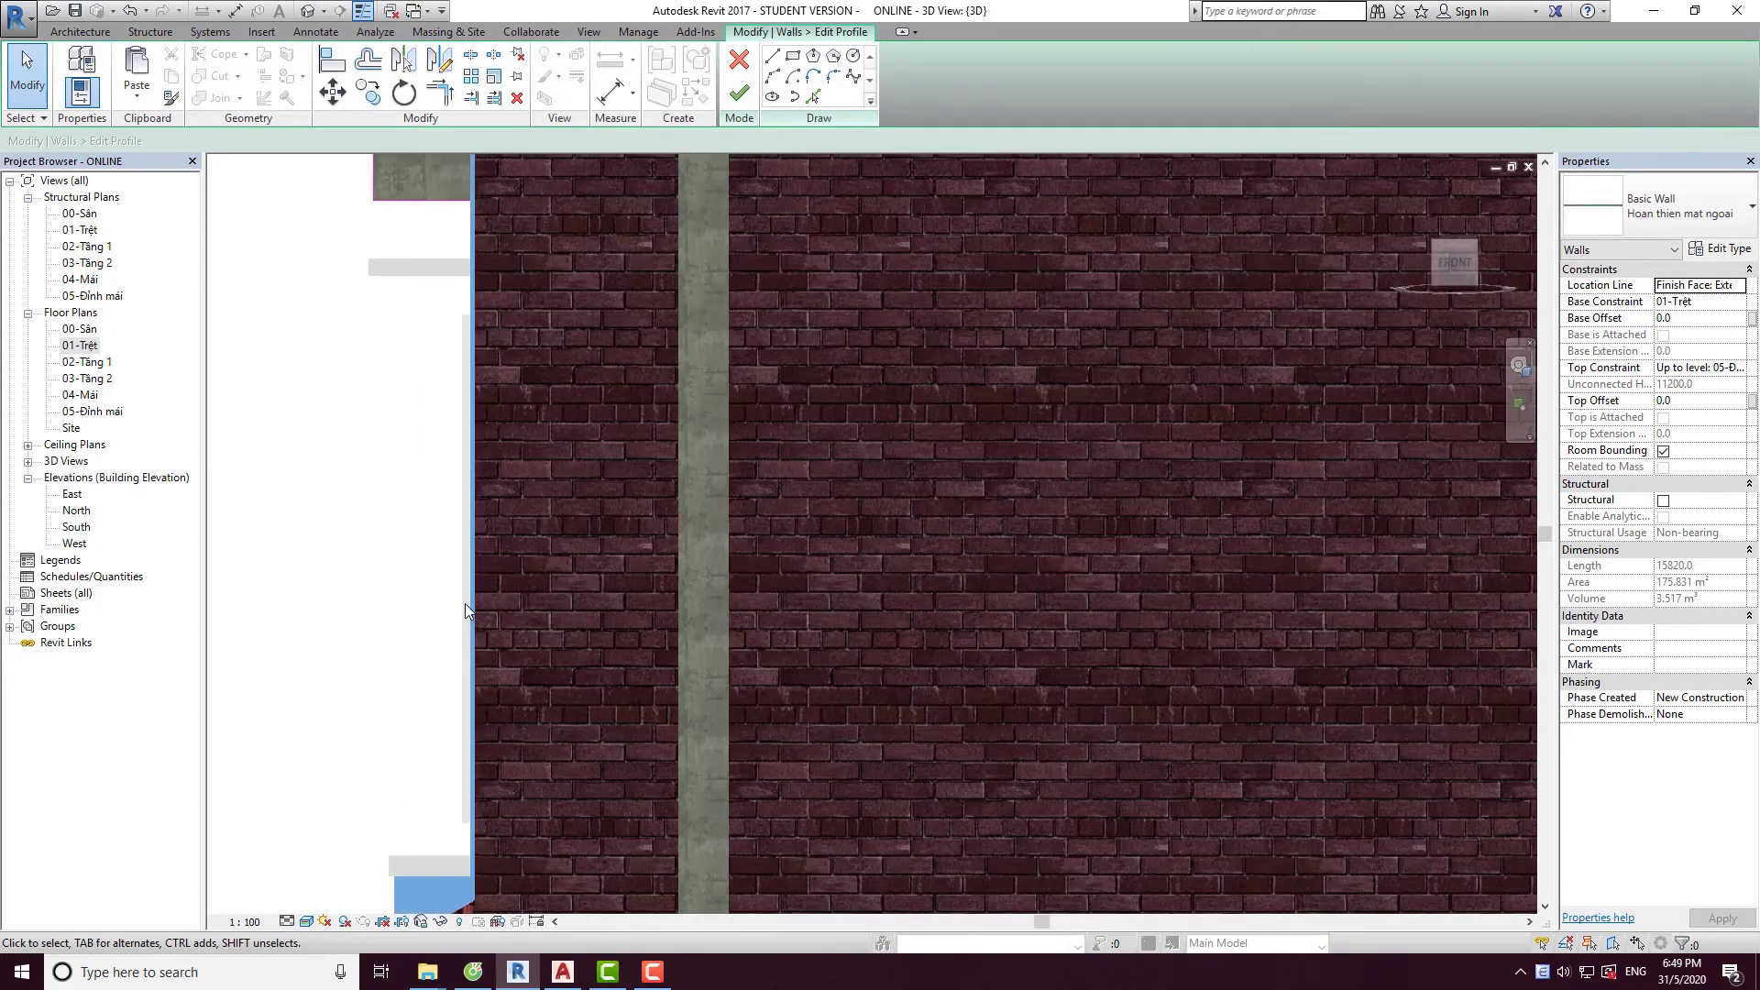
{"action": "middle_click_drag", "start_coordinate": [515, 418], "coordinate": [534, 465]}
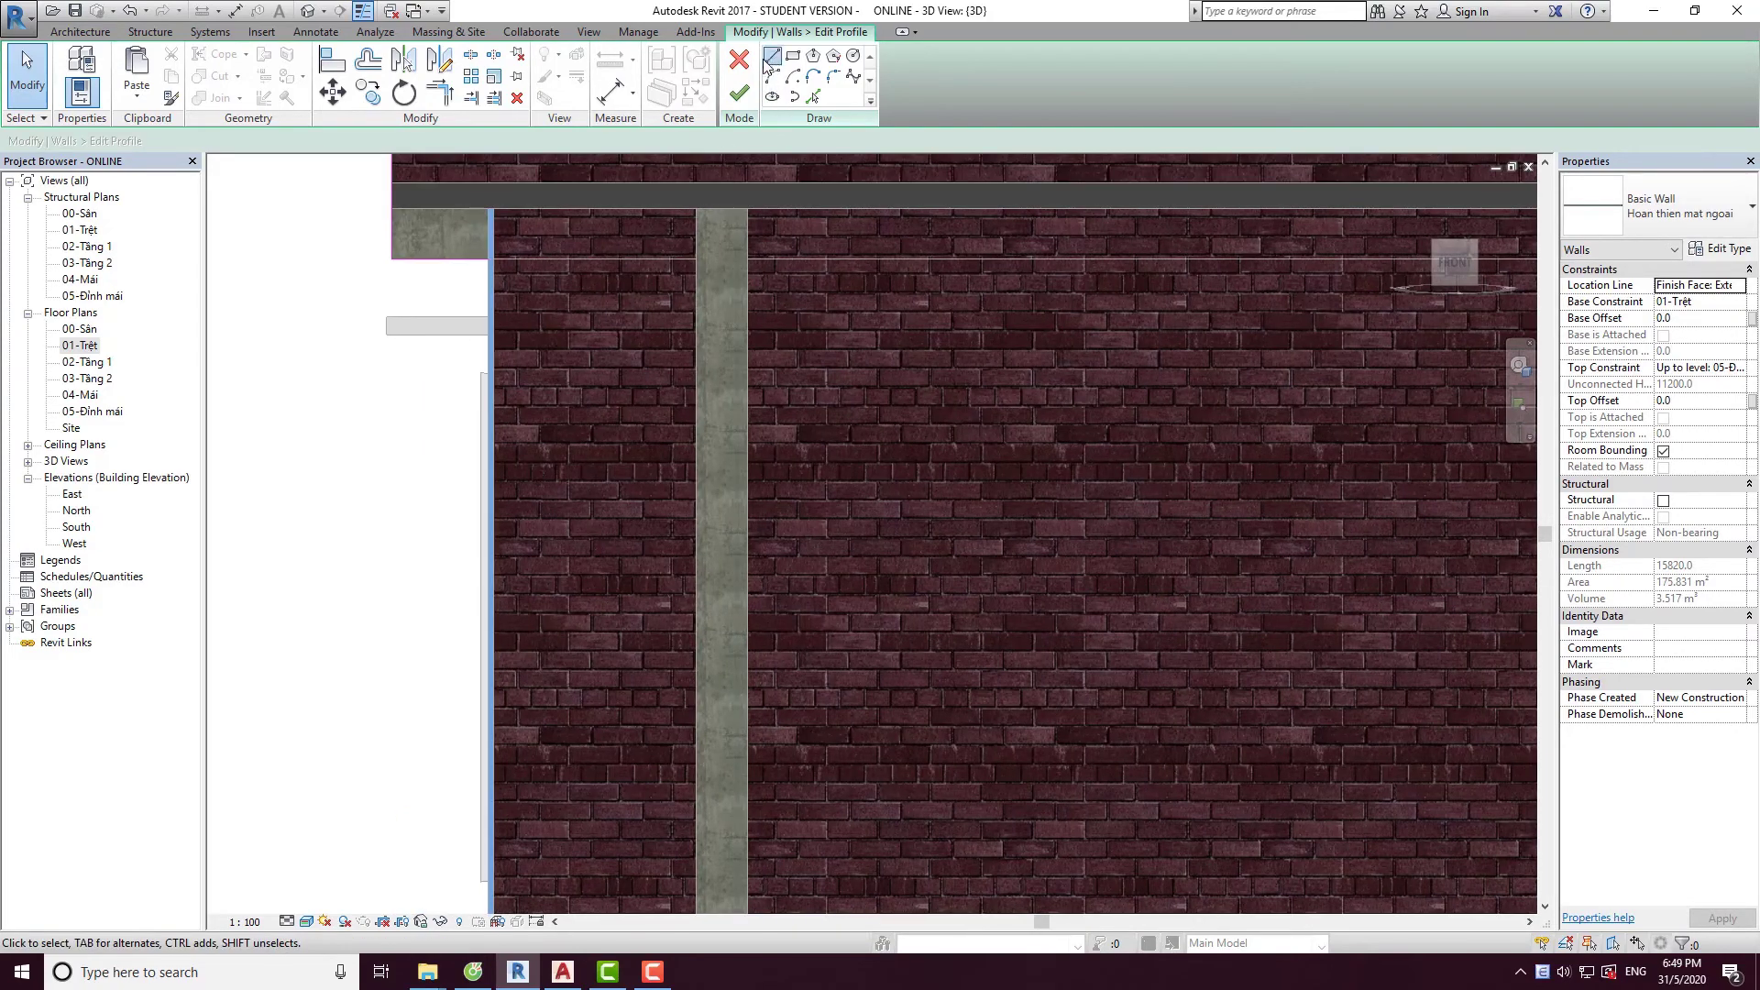
Add a profile line from the wall's left endpoint and finish the profile edit.
{"action": "left_click", "coordinate": [493, 250]}
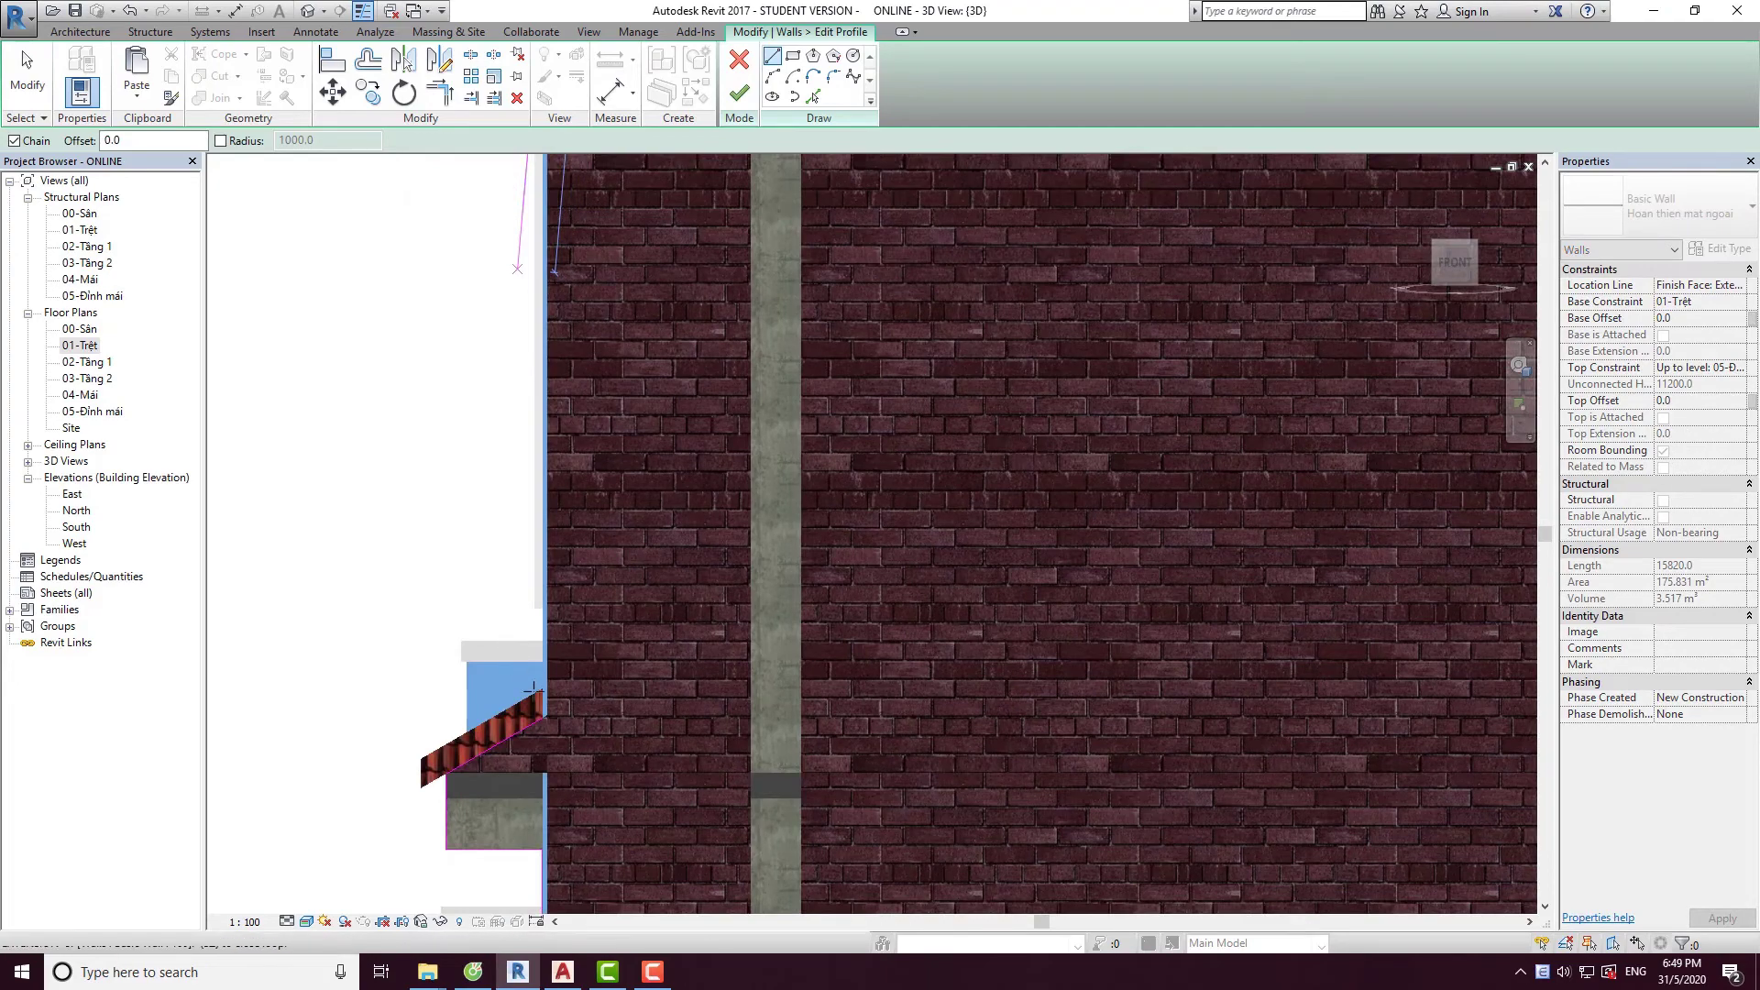
{"action": "scroll", "coordinate": [584, 702], "scroll_direction": "up", "scroll_amount": 1}
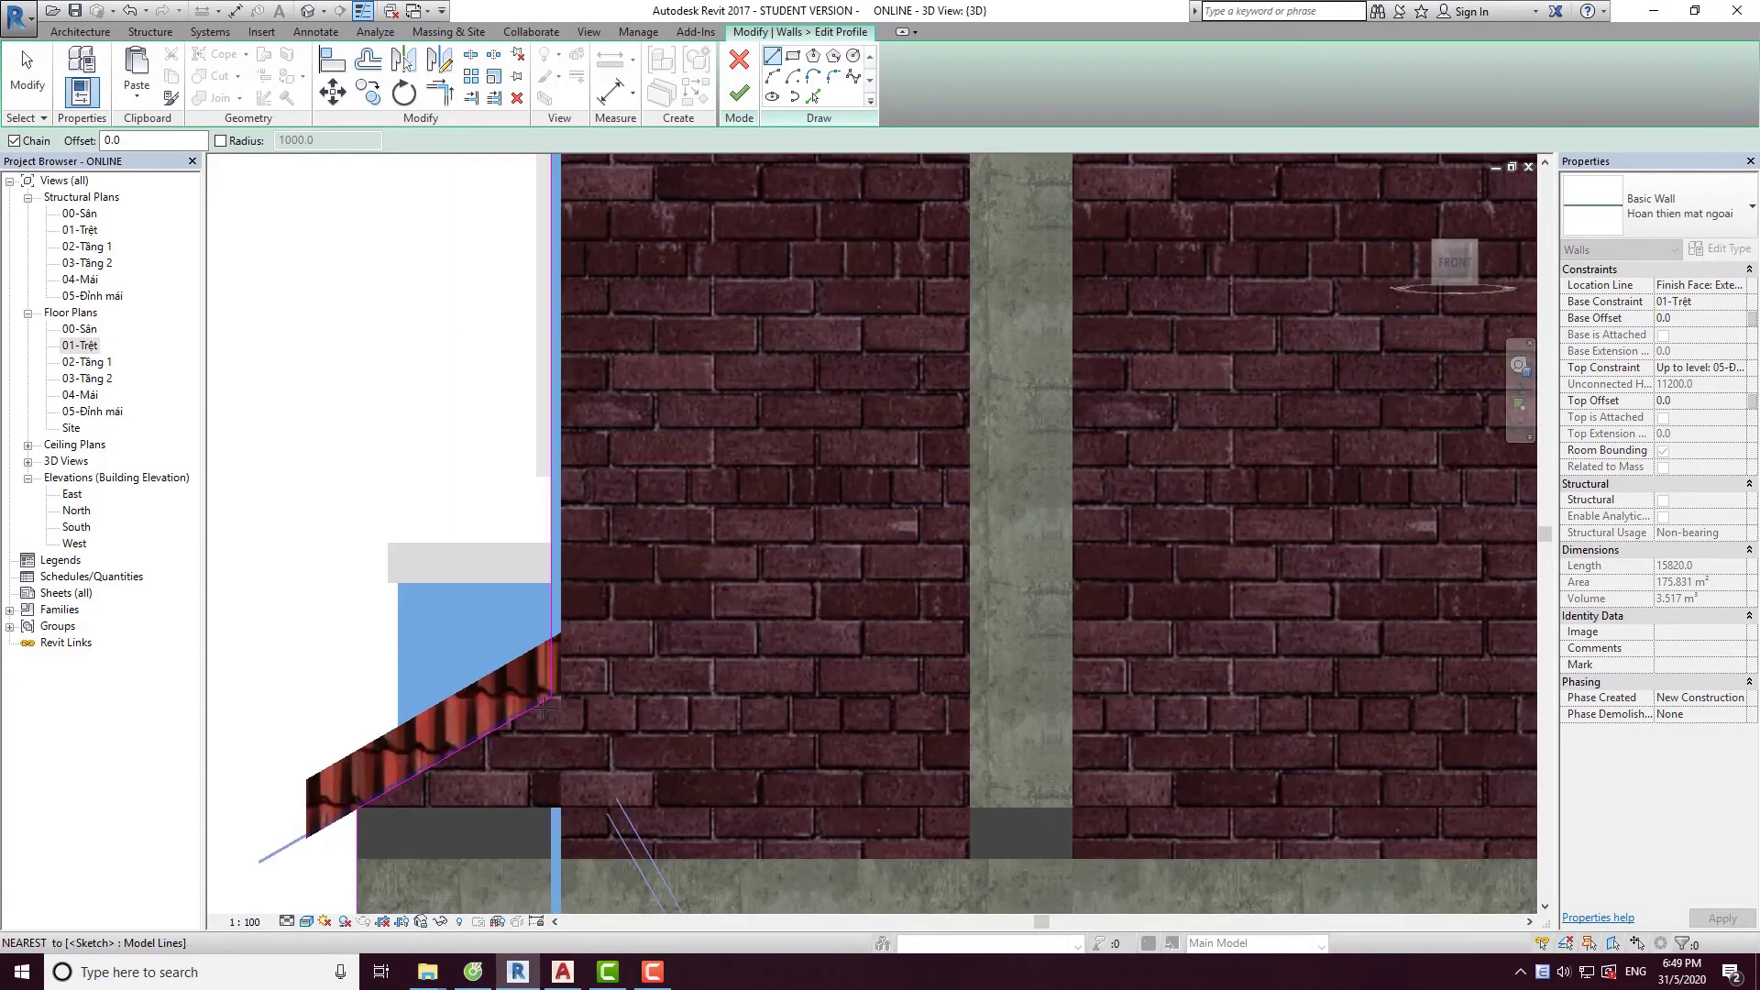
{"action": "scroll", "coordinate": [404, 629], "scroll_direction": "up", "scroll_amount": 2}
{"action": "scroll", "coordinate": [405, 629], "scroll_direction": "down", "scroll_amount": 3}
{"action": "scroll", "coordinate": [591, 587], "scroll_direction": "down", "scroll_amount": 3}
{"action": "scroll", "coordinate": [592, 587], "scroll_direction": "down", "scroll_amount": 2}
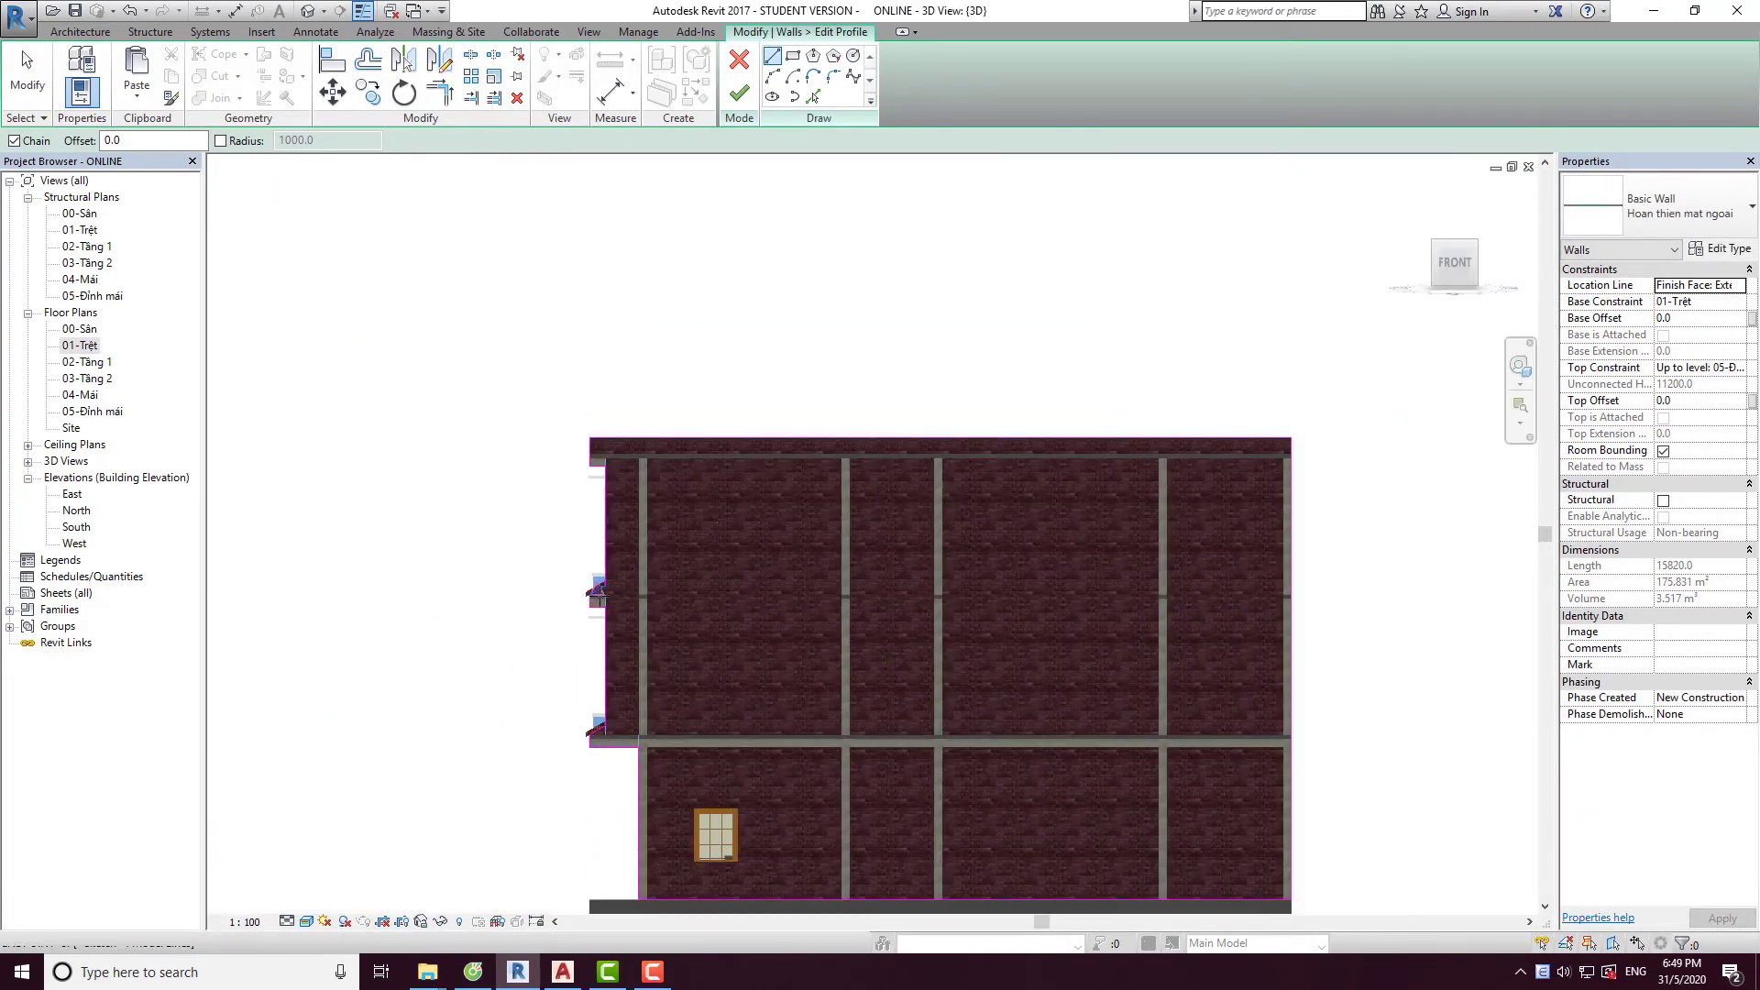
{"action": "middle_click_drag", "start_coordinate": [891, 608], "coordinate": [742, 505]}
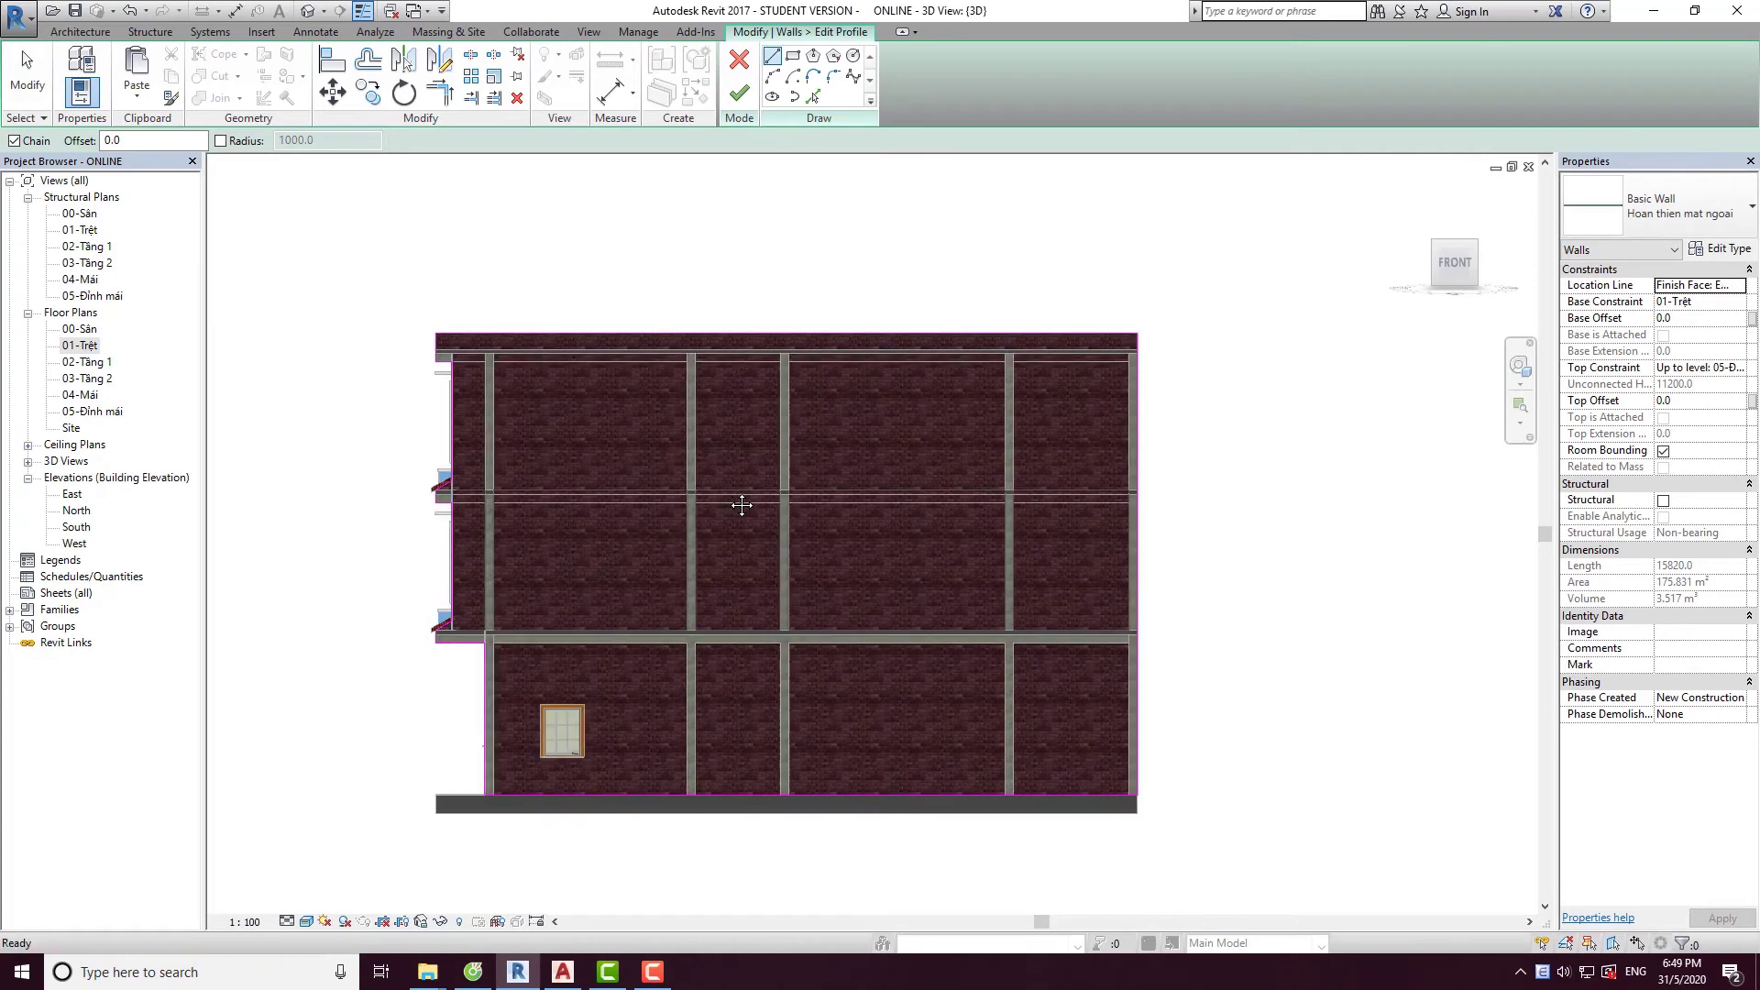
{"action": "left_click", "coordinate": [739, 93]}
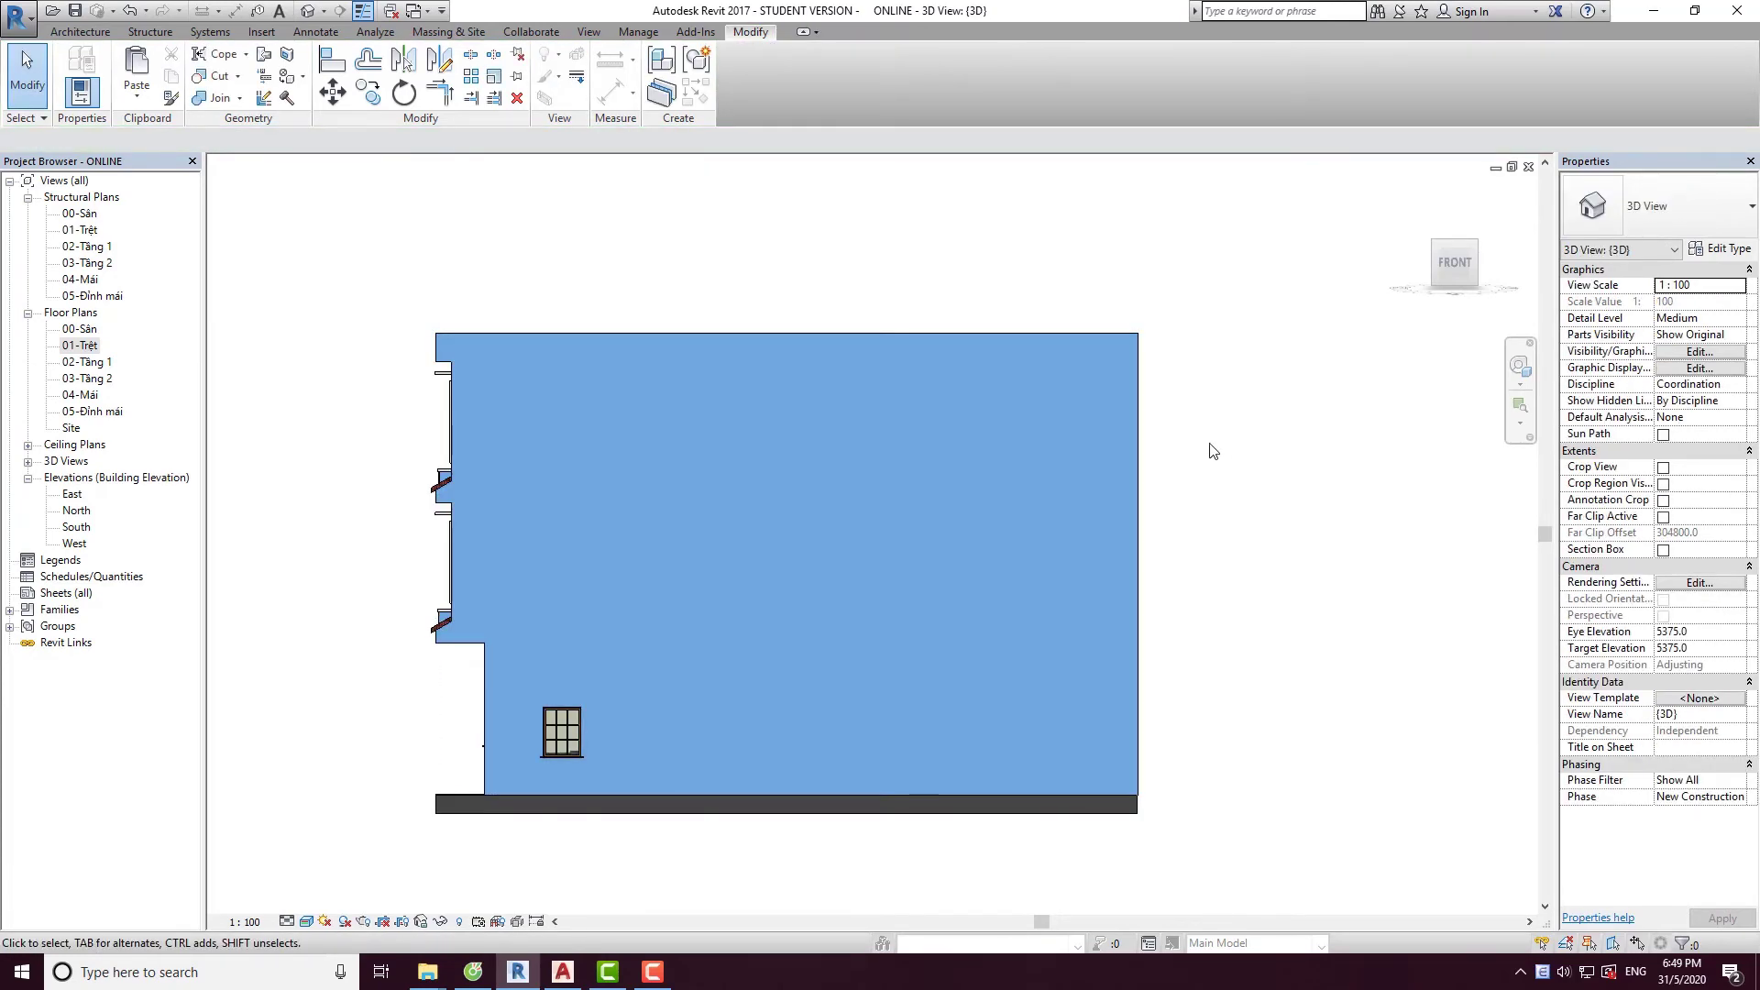
Orbit the 3D view to inspect the reshaped wall from the side and front-left.
{"action": "middle_click_drag", "start_coordinate": [626, 560], "coordinate": [907, 626], "text": "shift"}
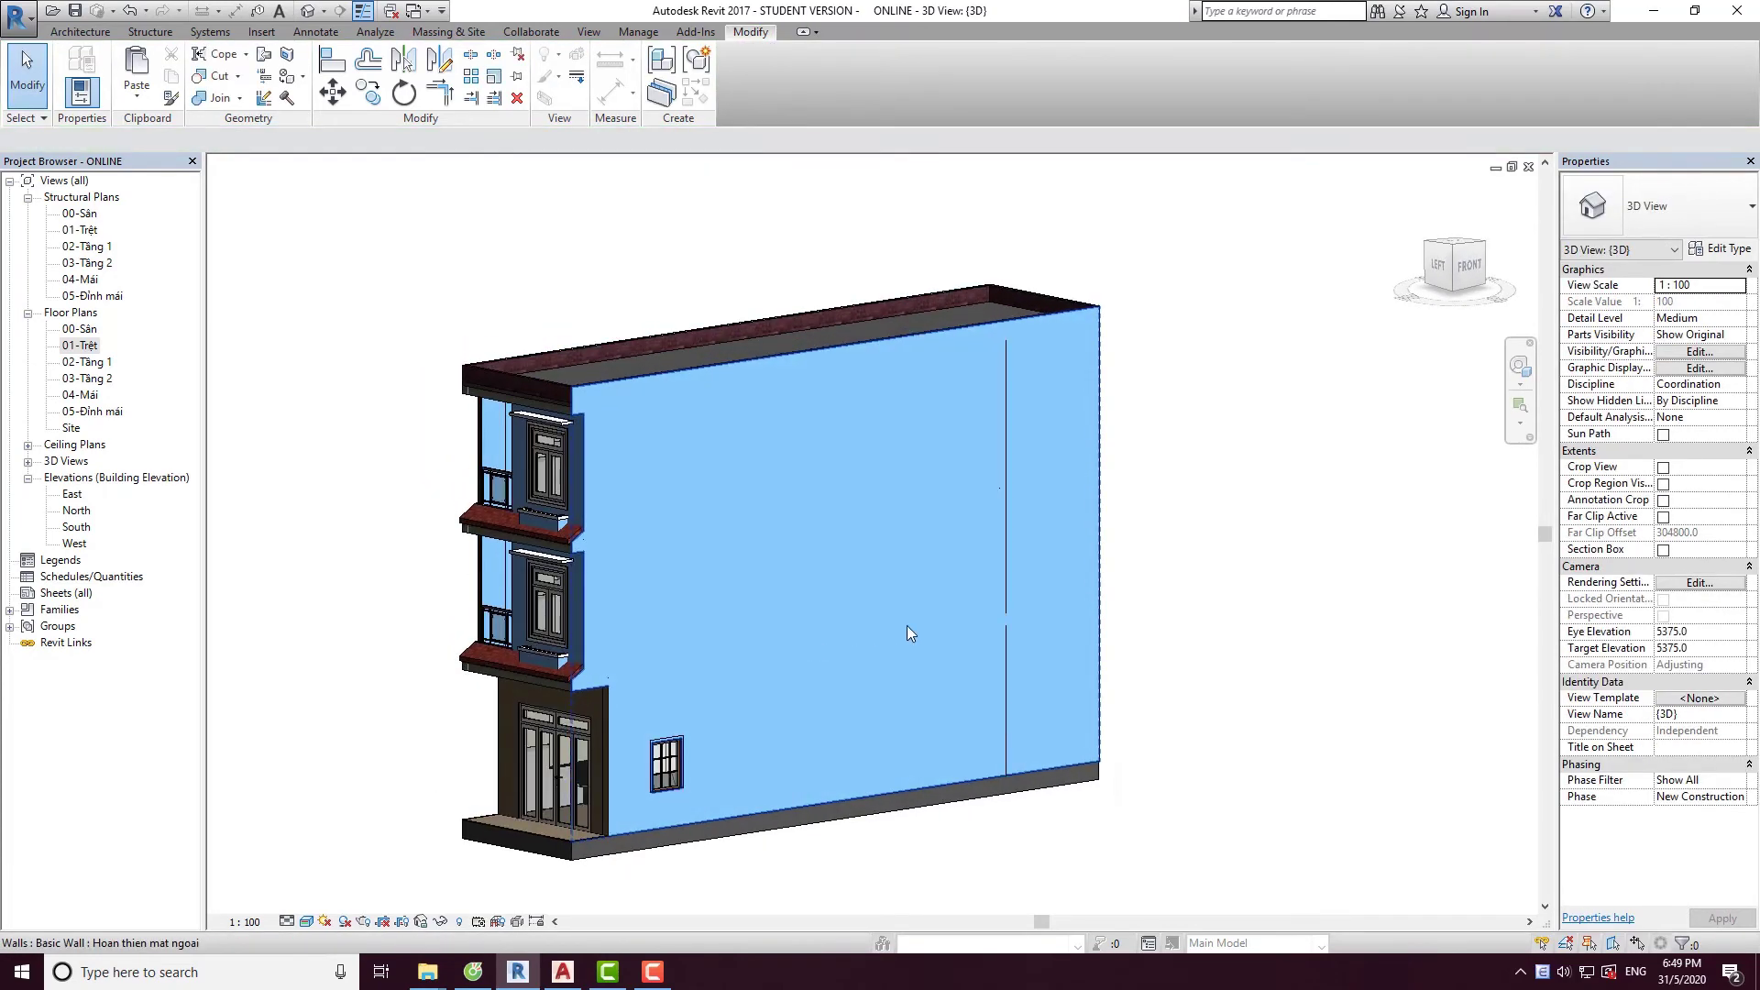
{"action": "mouse_move", "coordinate": [750, 651]}
{"action": "middle_mouse_down", "text": "shift"}
{"action": "mouse_move", "coordinate": [707, 731]}
{"action": "mouse_move", "coordinate": [620, 700]}
{"action": "mouse_move", "coordinate": [579, 594]}
{"action": "mouse_move", "coordinate": [617, 620]}
{"action": "mouse_move", "coordinate": [692, 597]}
{"action": "mouse_move", "coordinate": [979, 578]}
{"action": "mouse_move", "coordinate": [998, 554]}
{"action": "middle_mouse_up", "text": "shift"}
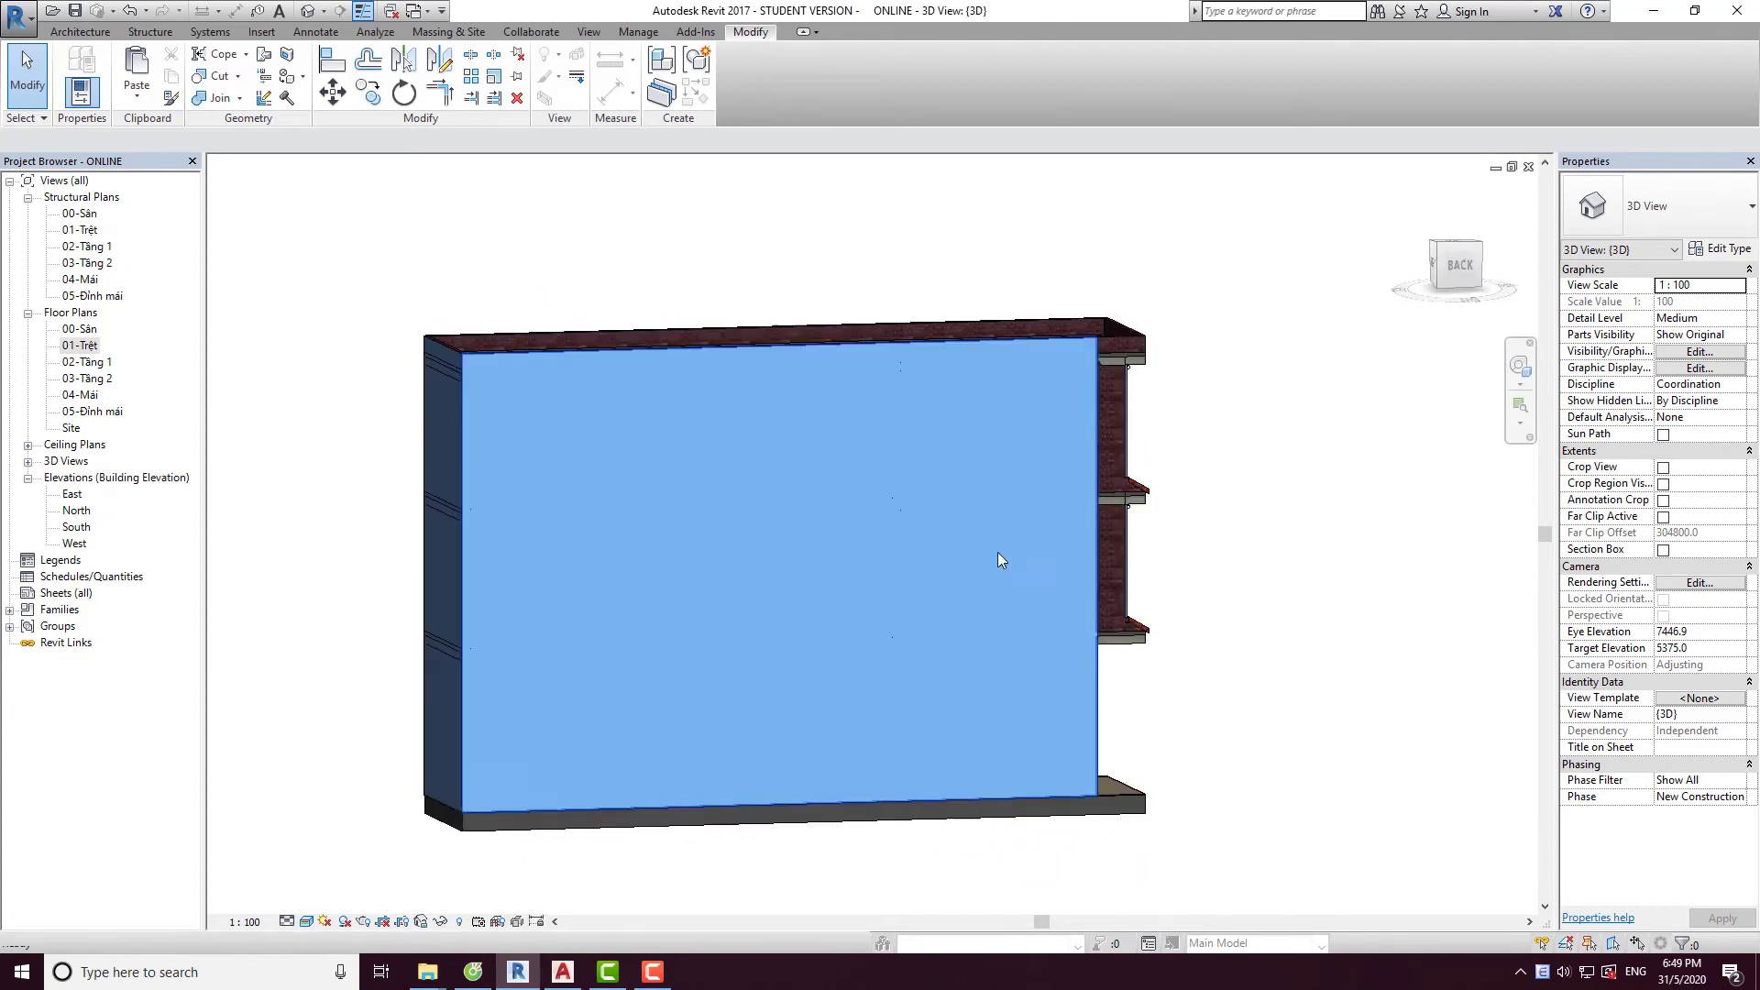
Face the building's back and open the back brick finish wall's profile for editing.
{"action": "left_click", "coordinate": [1458, 274]}
{"action": "scroll", "coordinate": [920, 531], "scroll_direction": "up", "scroll_amount": 2}
{"action": "left_click", "coordinate": [817, 258]}
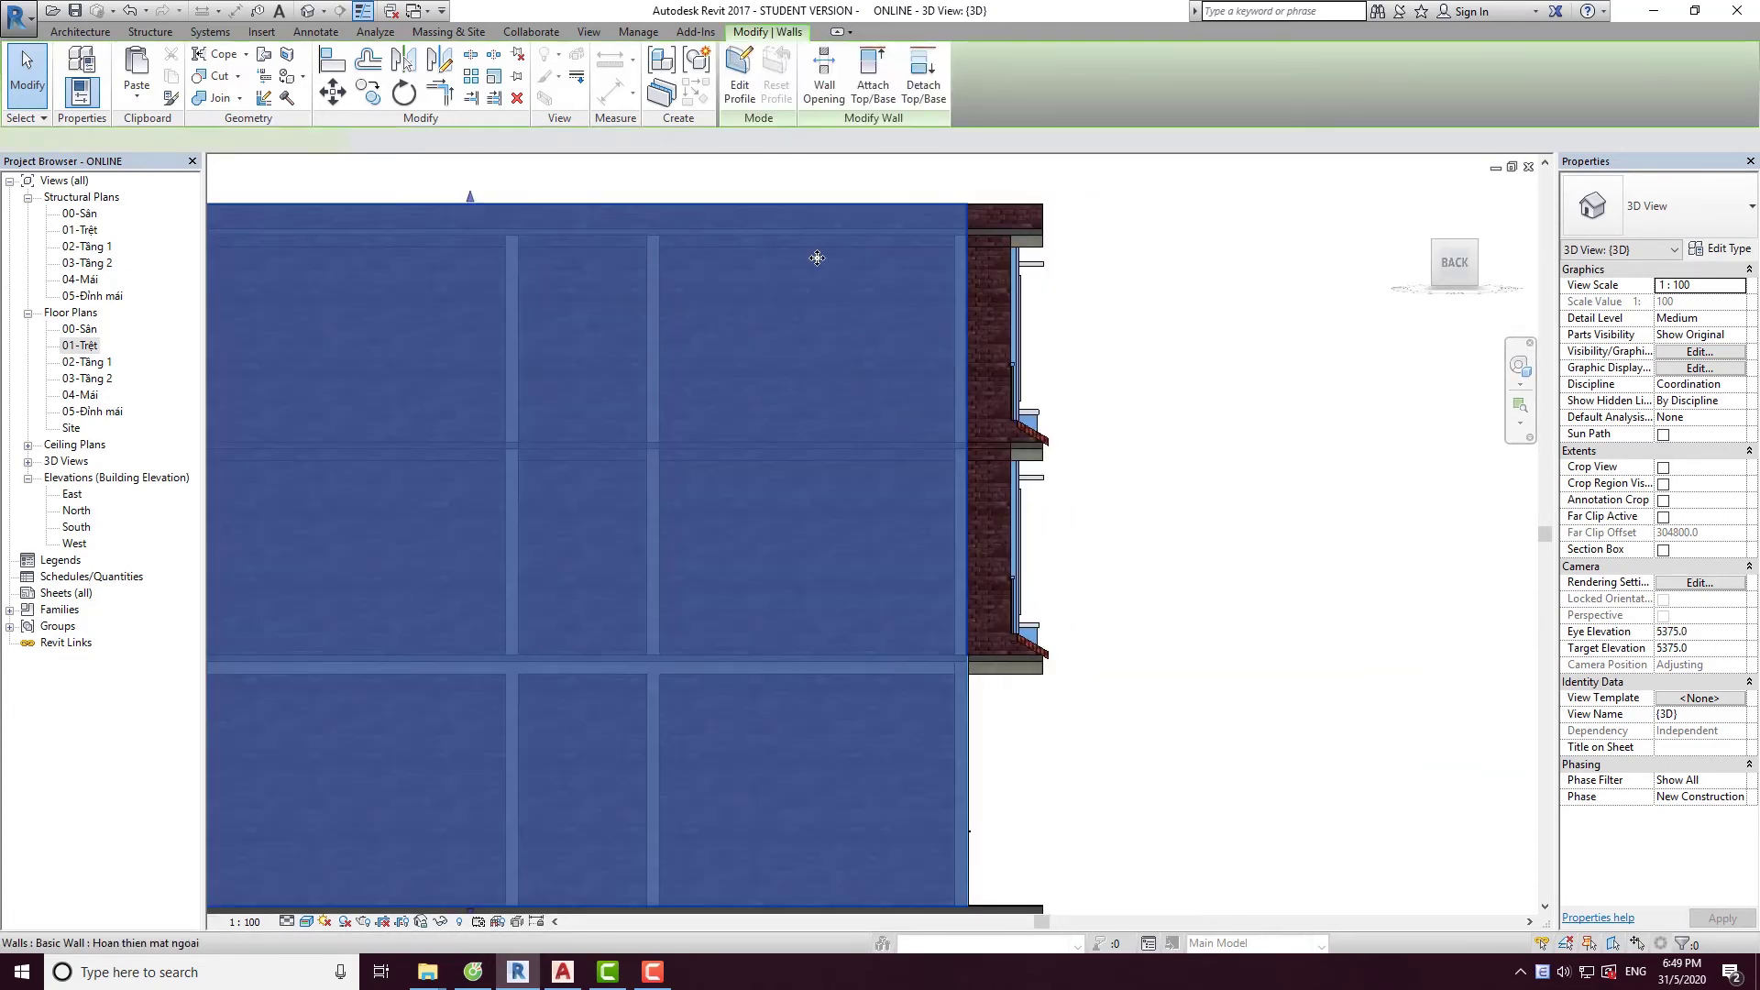
{"action": "left_click", "coordinate": [740, 73]}
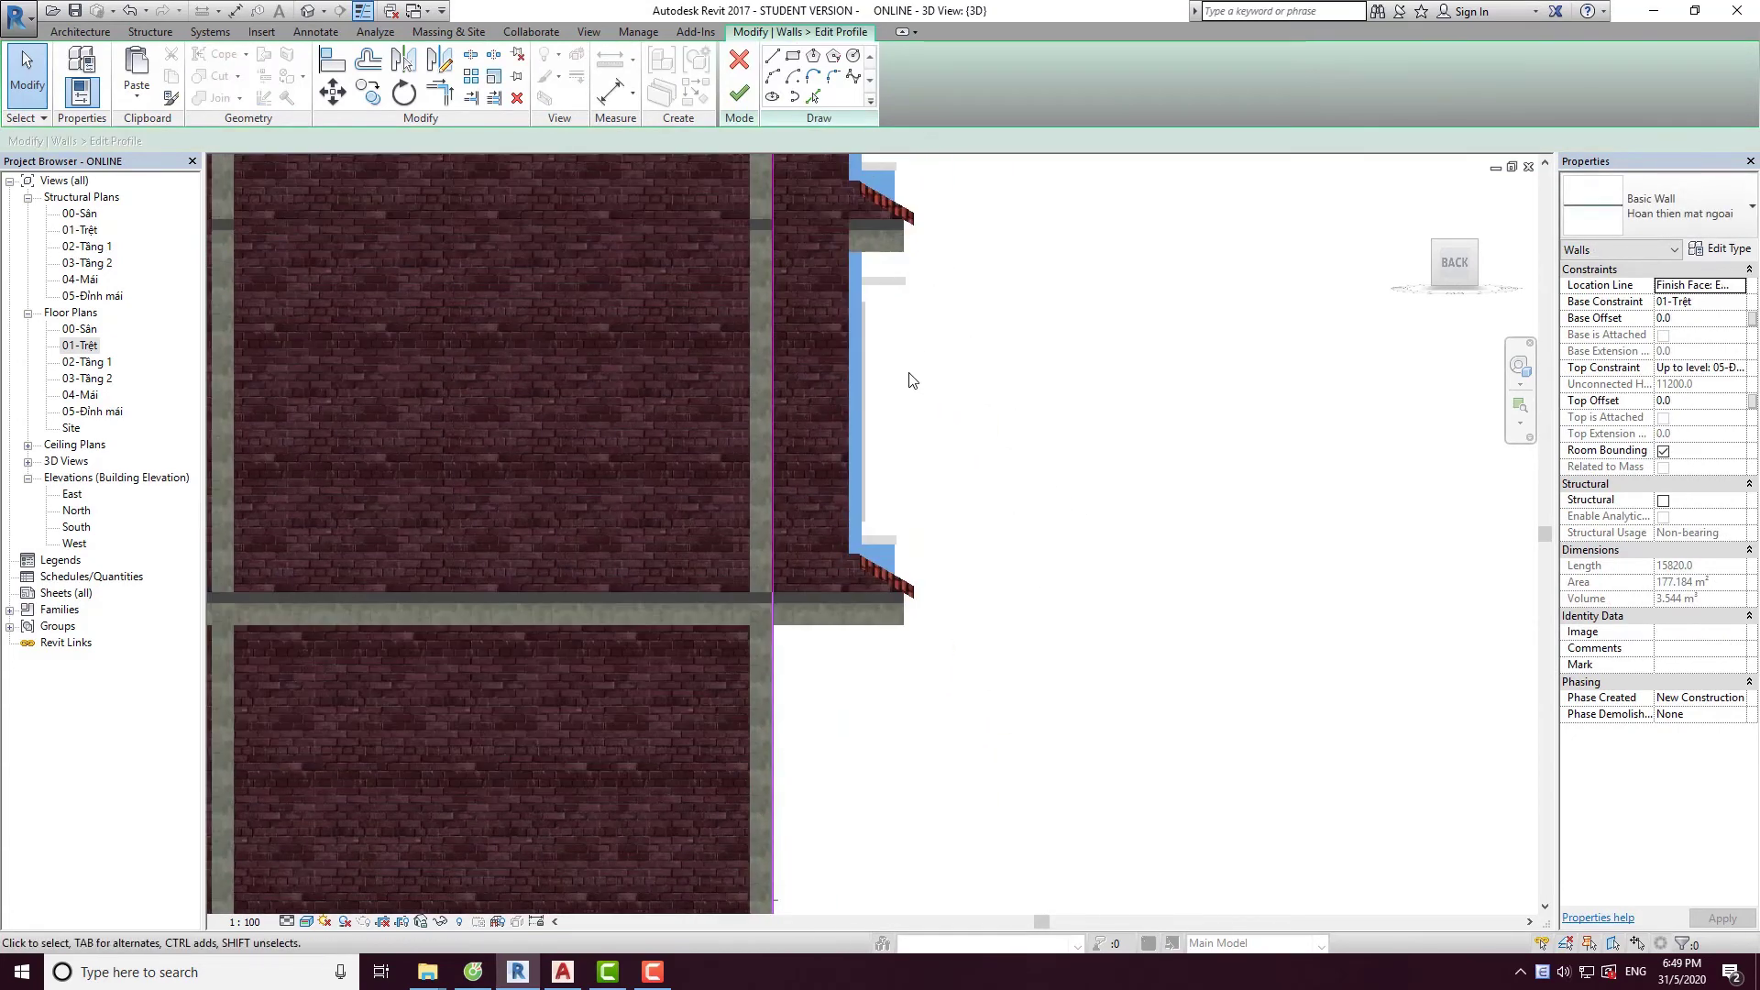
{"action": "scroll", "coordinate": [754, 655], "scroll_direction": "up", "scroll_amount": 5}
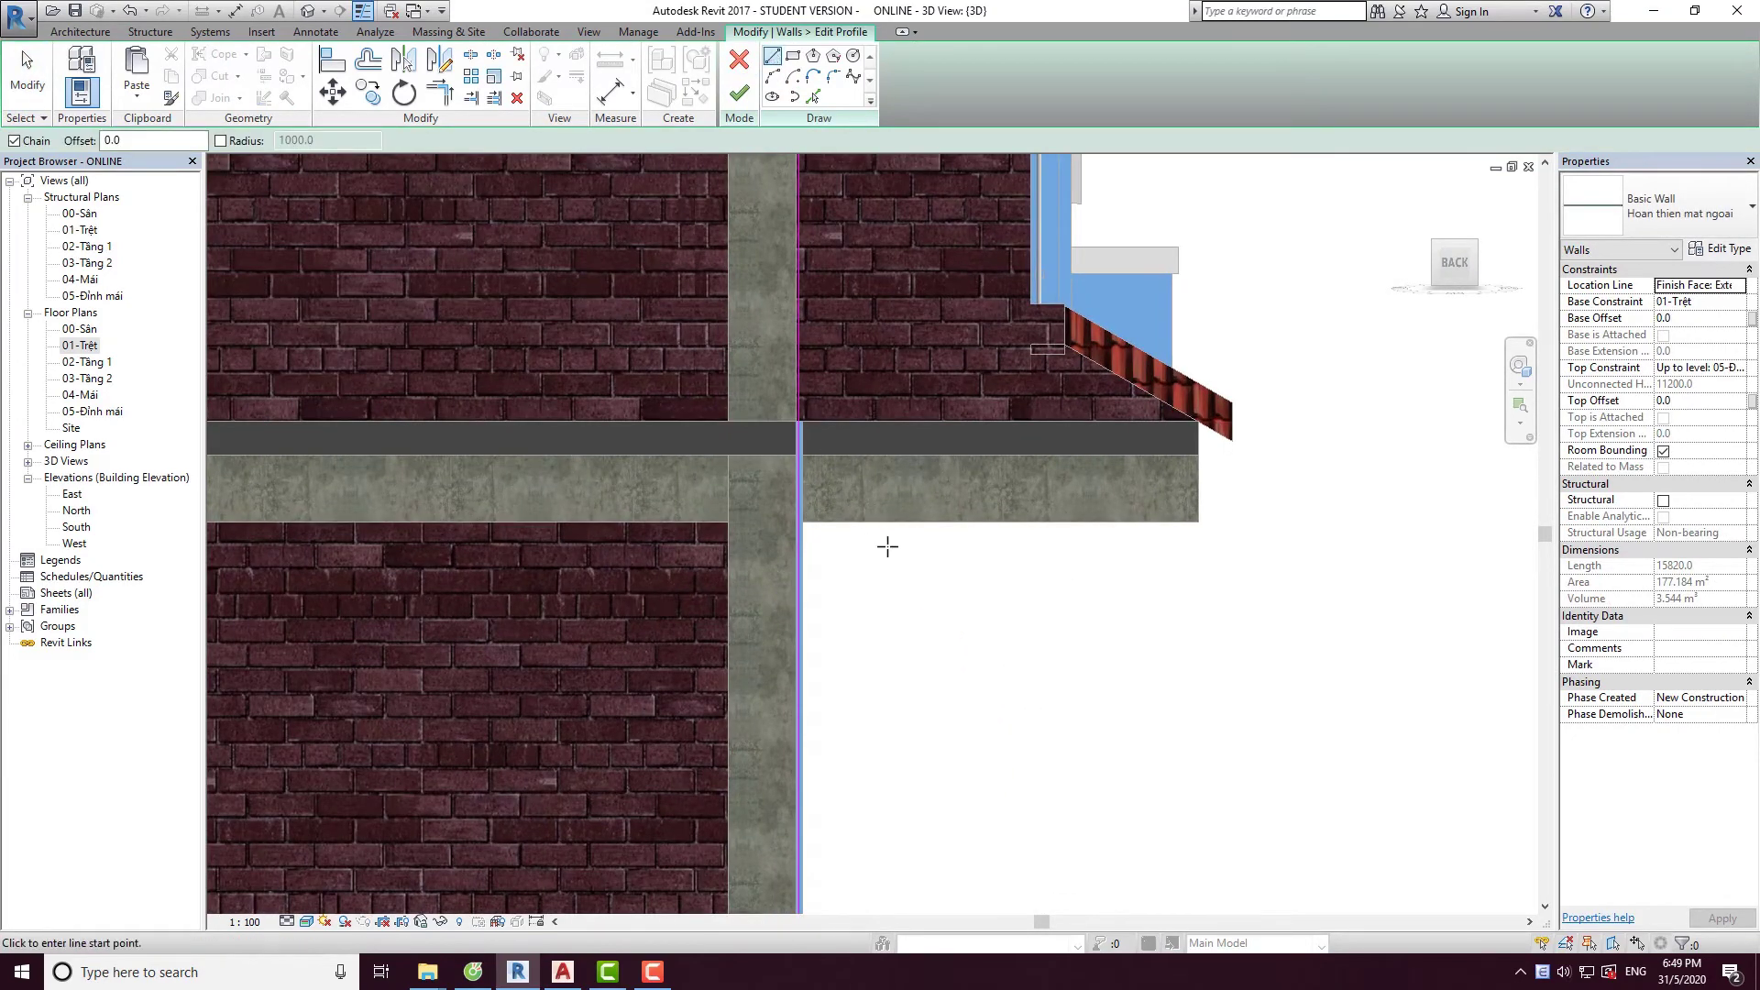
Draw profile edges along the beam's underside, the canopy roof, and up the wall.
{"action": "left_click", "coordinate": [1199, 521]}
{"action": "scroll", "coordinate": [1188, 390], "scroll_direction": "up", "scroll_amount": 3}
{"action": "scroll", "coordinate": [1198, 367], "scroll_direction": "up", "scroll_amount": 3}
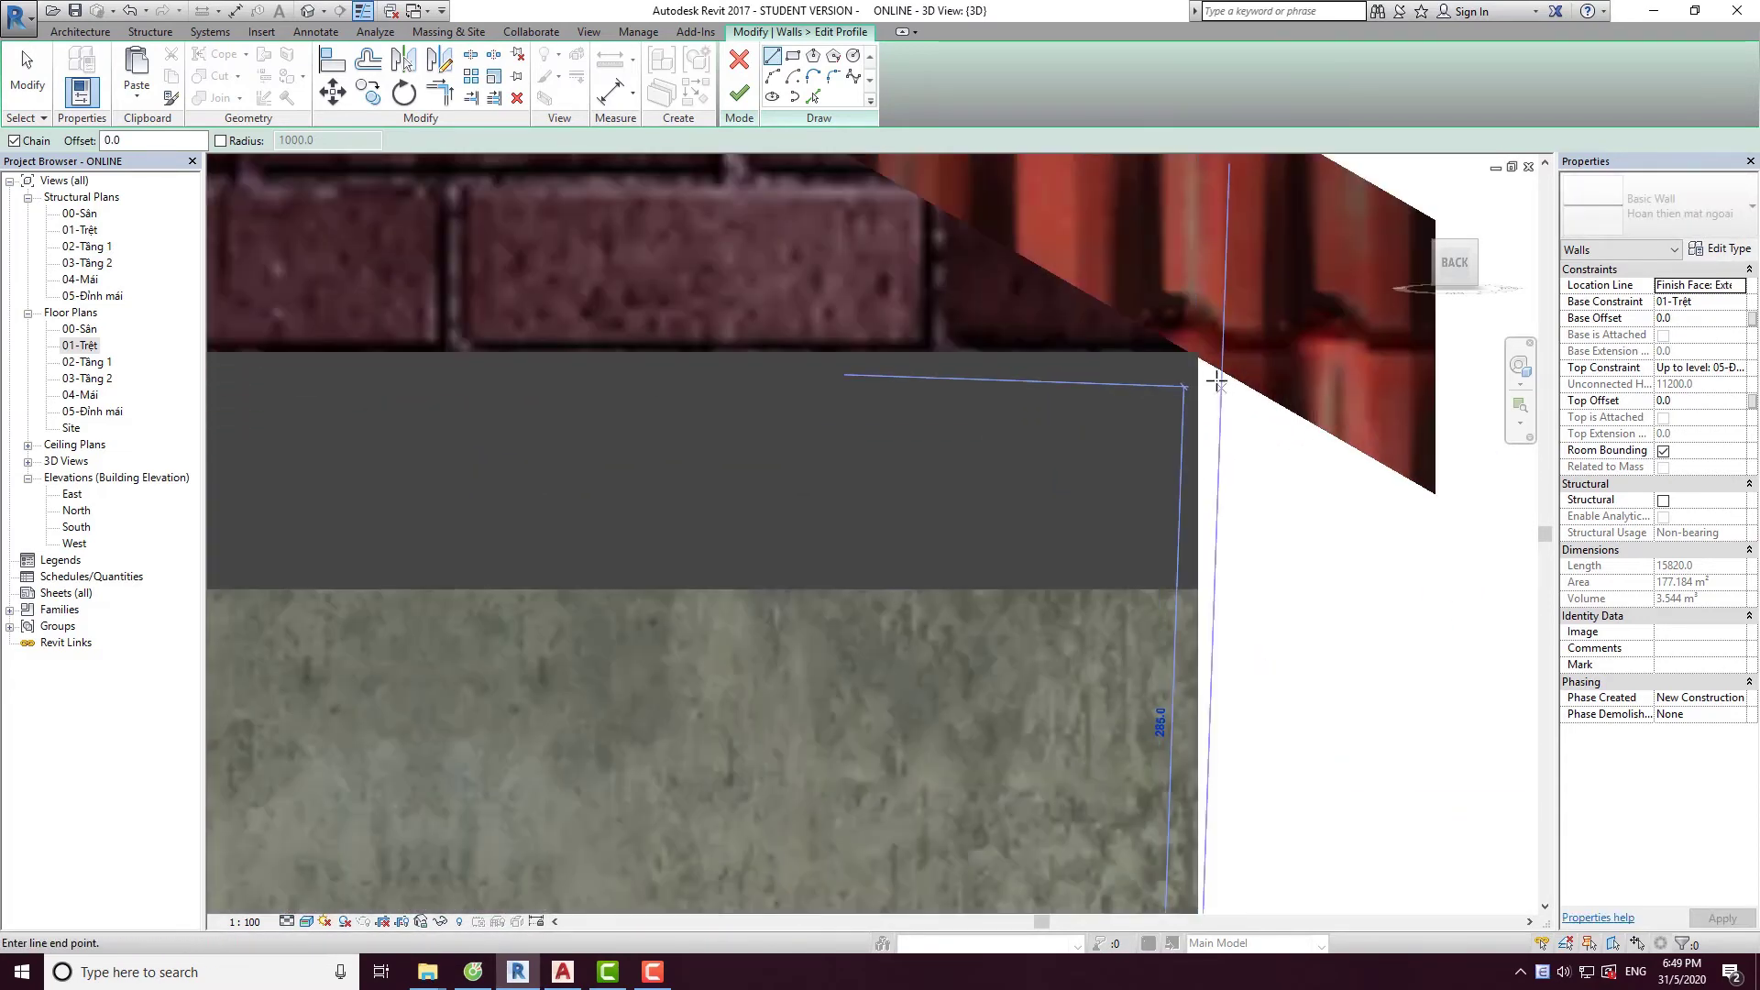
{"action": "scroll", "coordinate": [1192, 453], "scroll_direction": "down", "scroll_amount": 4}
{"action": "scroll", "coordinate": [1146, 476], "scroll_direction": "down", "scroll_amount": 3}
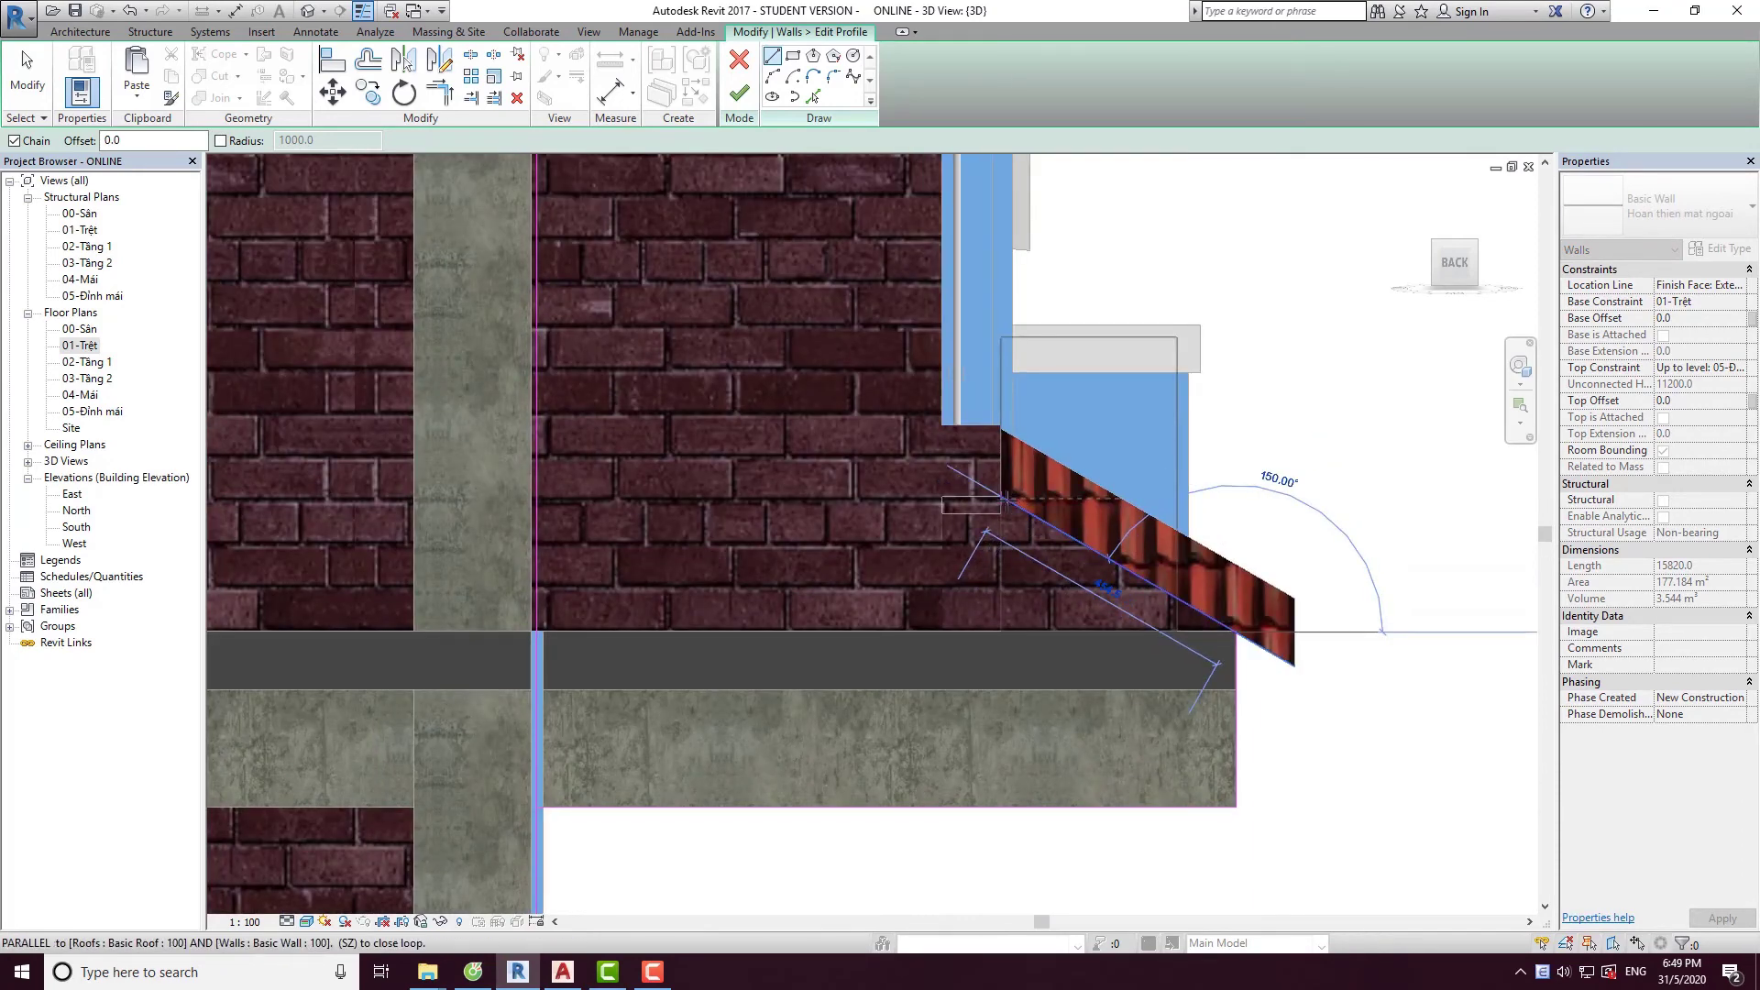
{"action": "scroll", "coordinate": [1013, 523], "scroll_direction": "down", "scroll_amount": 3}
{"action": "scroll", "coordinate": [1013, 551], "scroll_direction": "up", "scroll_amount": 2}
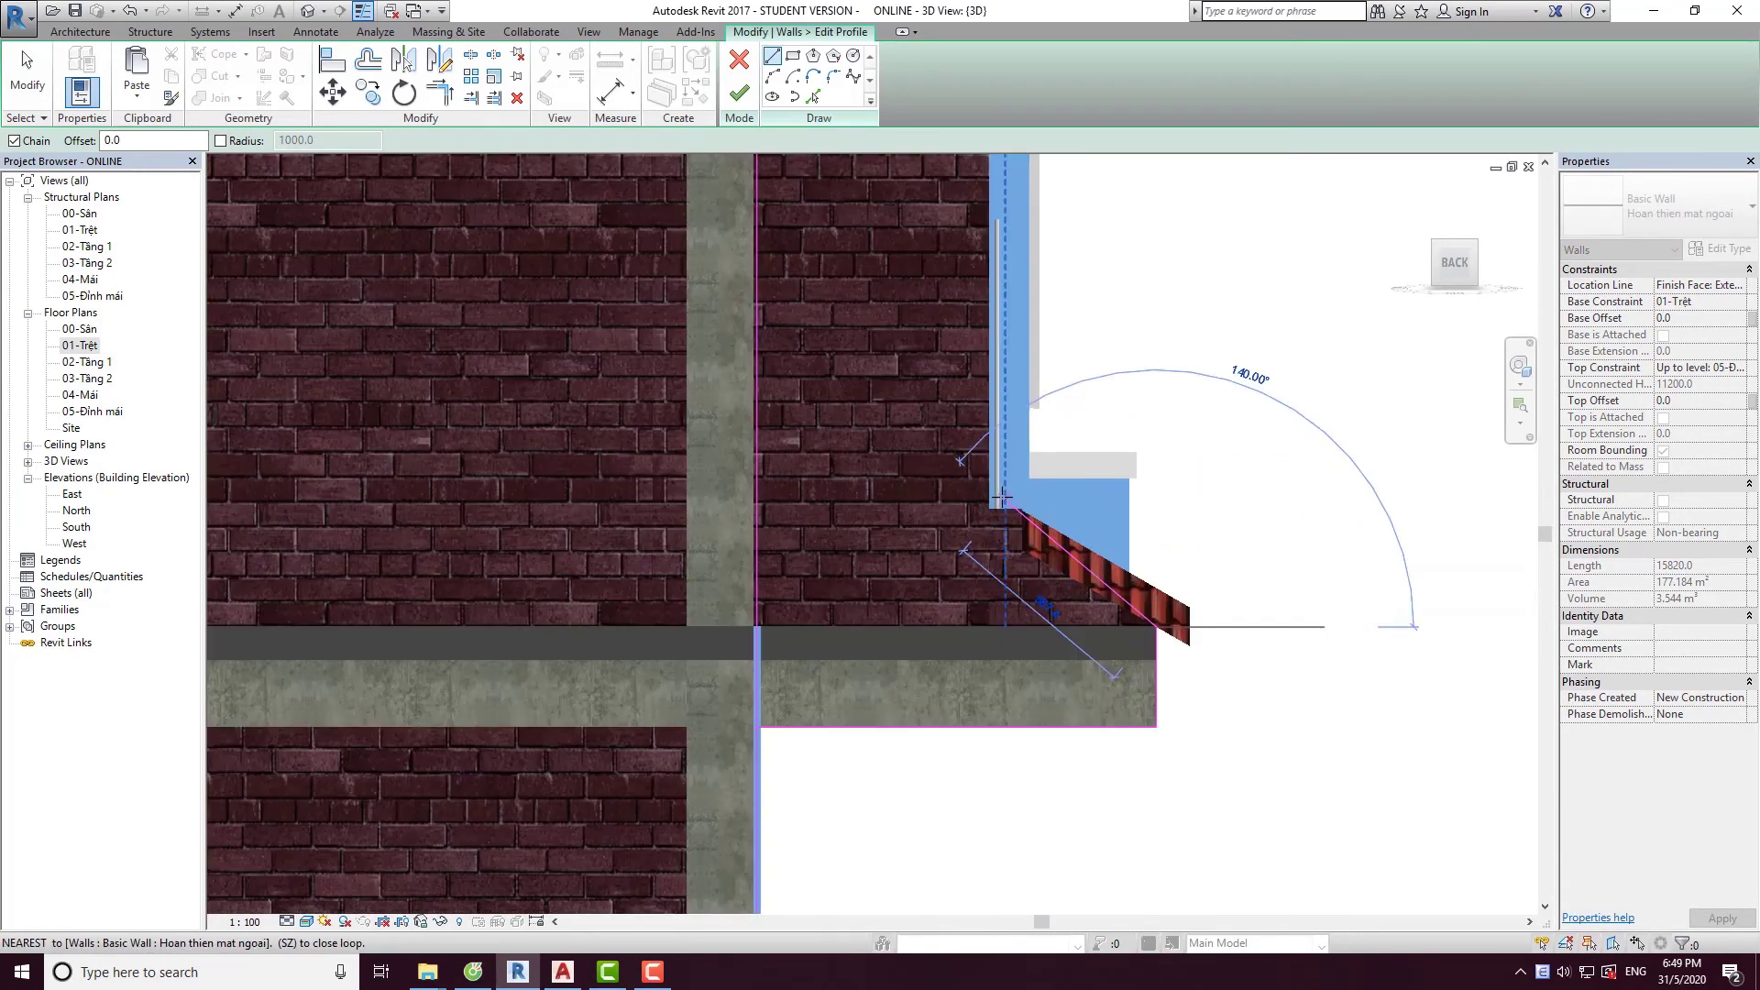
{"action": "scroll", "coordinate": [1018, 608], "scroll_direction": "up", "scroll_amount": 2}
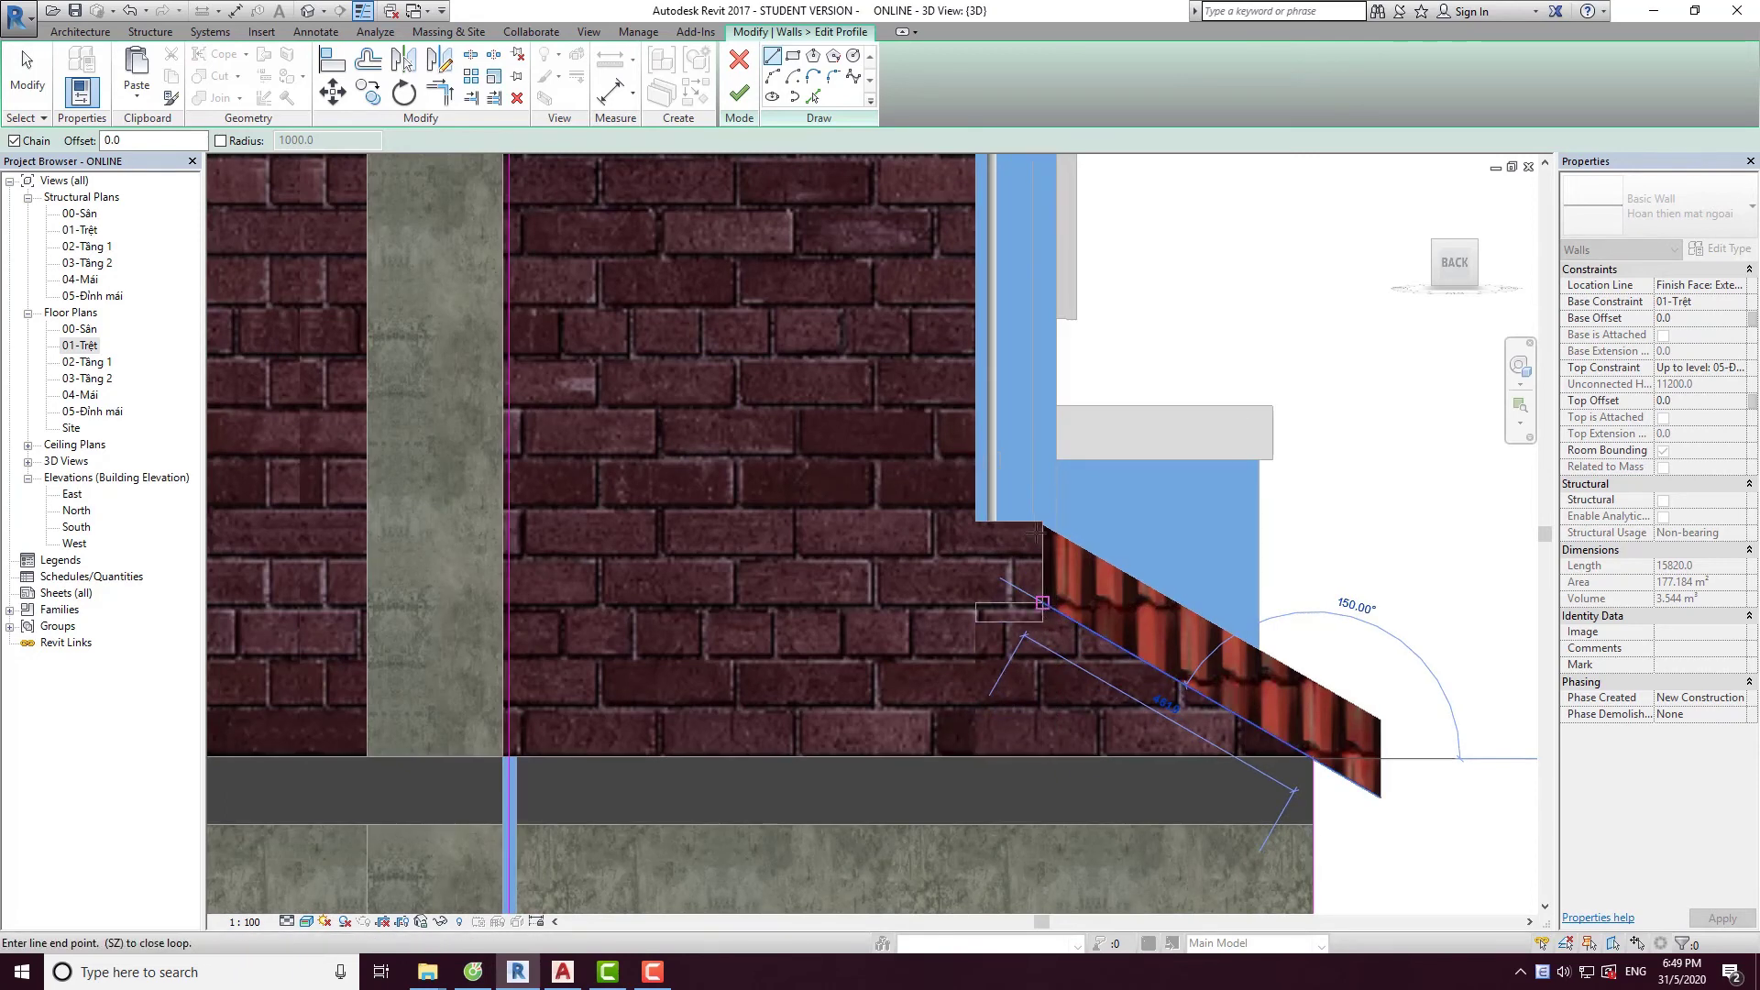
{"action": "left_click", "coordinate": [1042, 603]}
{"action": "left_click", "coordinate": [1042, 523]}
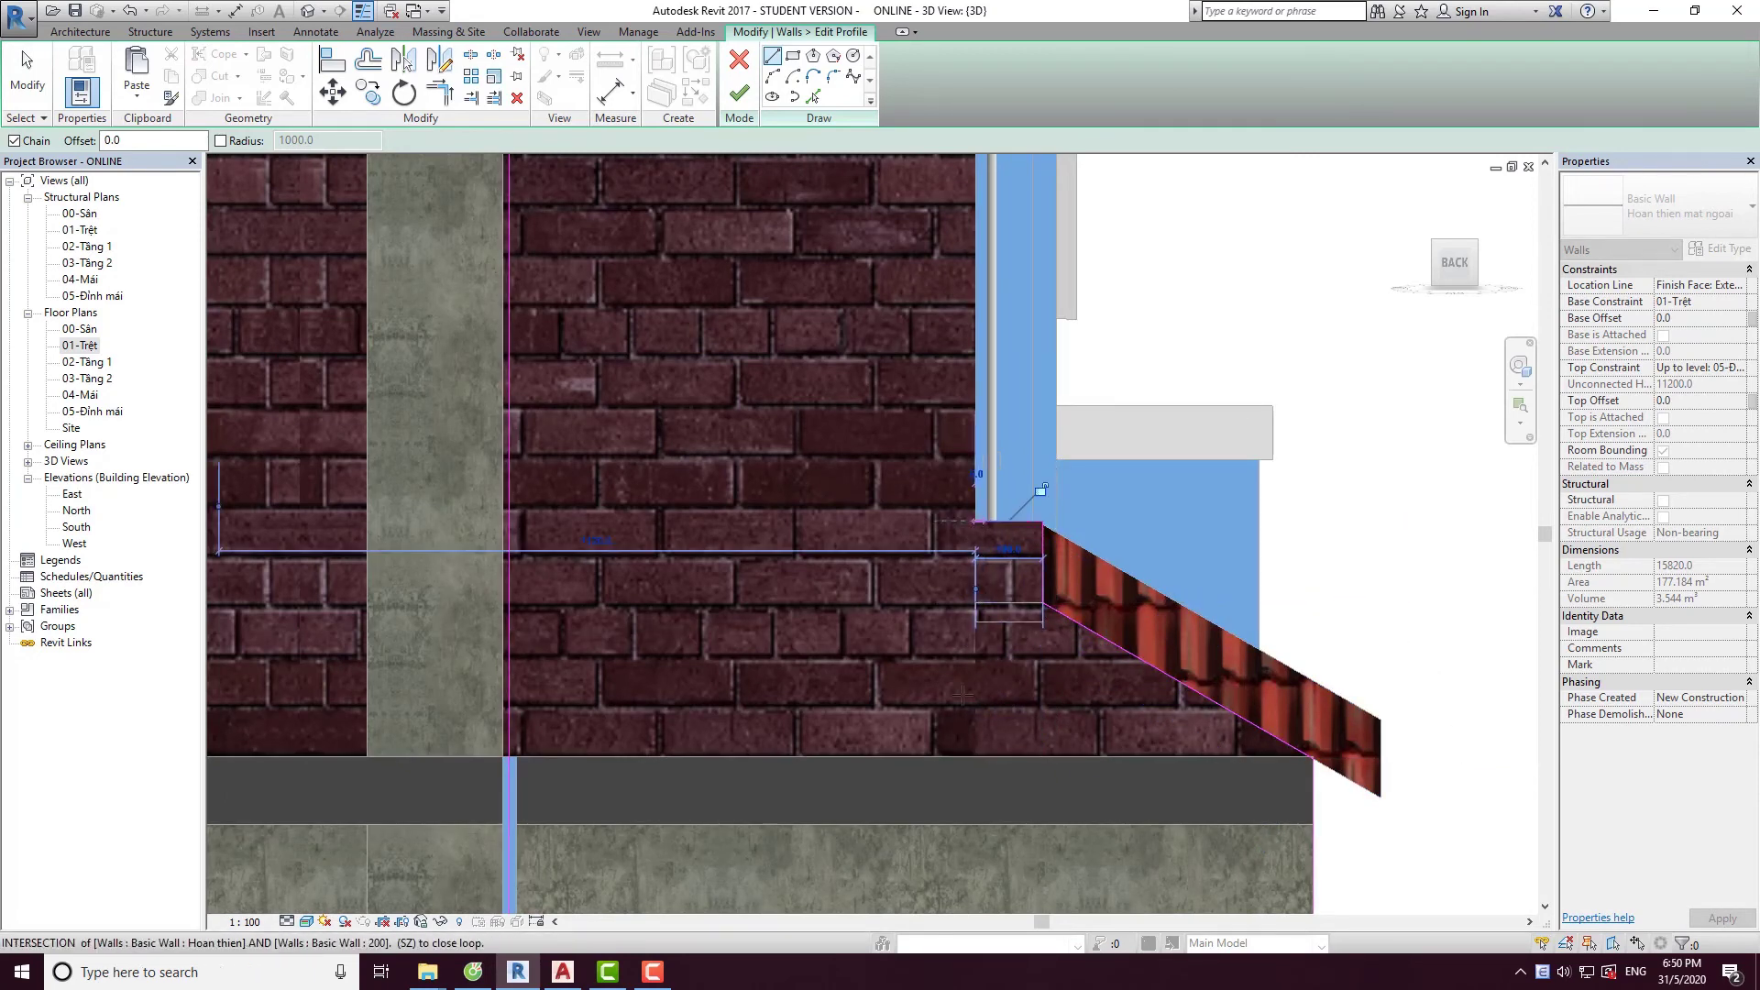
Continue the edges to the beam corner, along the canopy underside, and under the canopy.
{"action": "scroll", "coordinate": [963, 695], "scroll_direction": "down", "scroll_amount": 3}
{"action": "scroll", "coordinate": [976, 396], "scroll_direction": "up", "scroll_amount": 3}
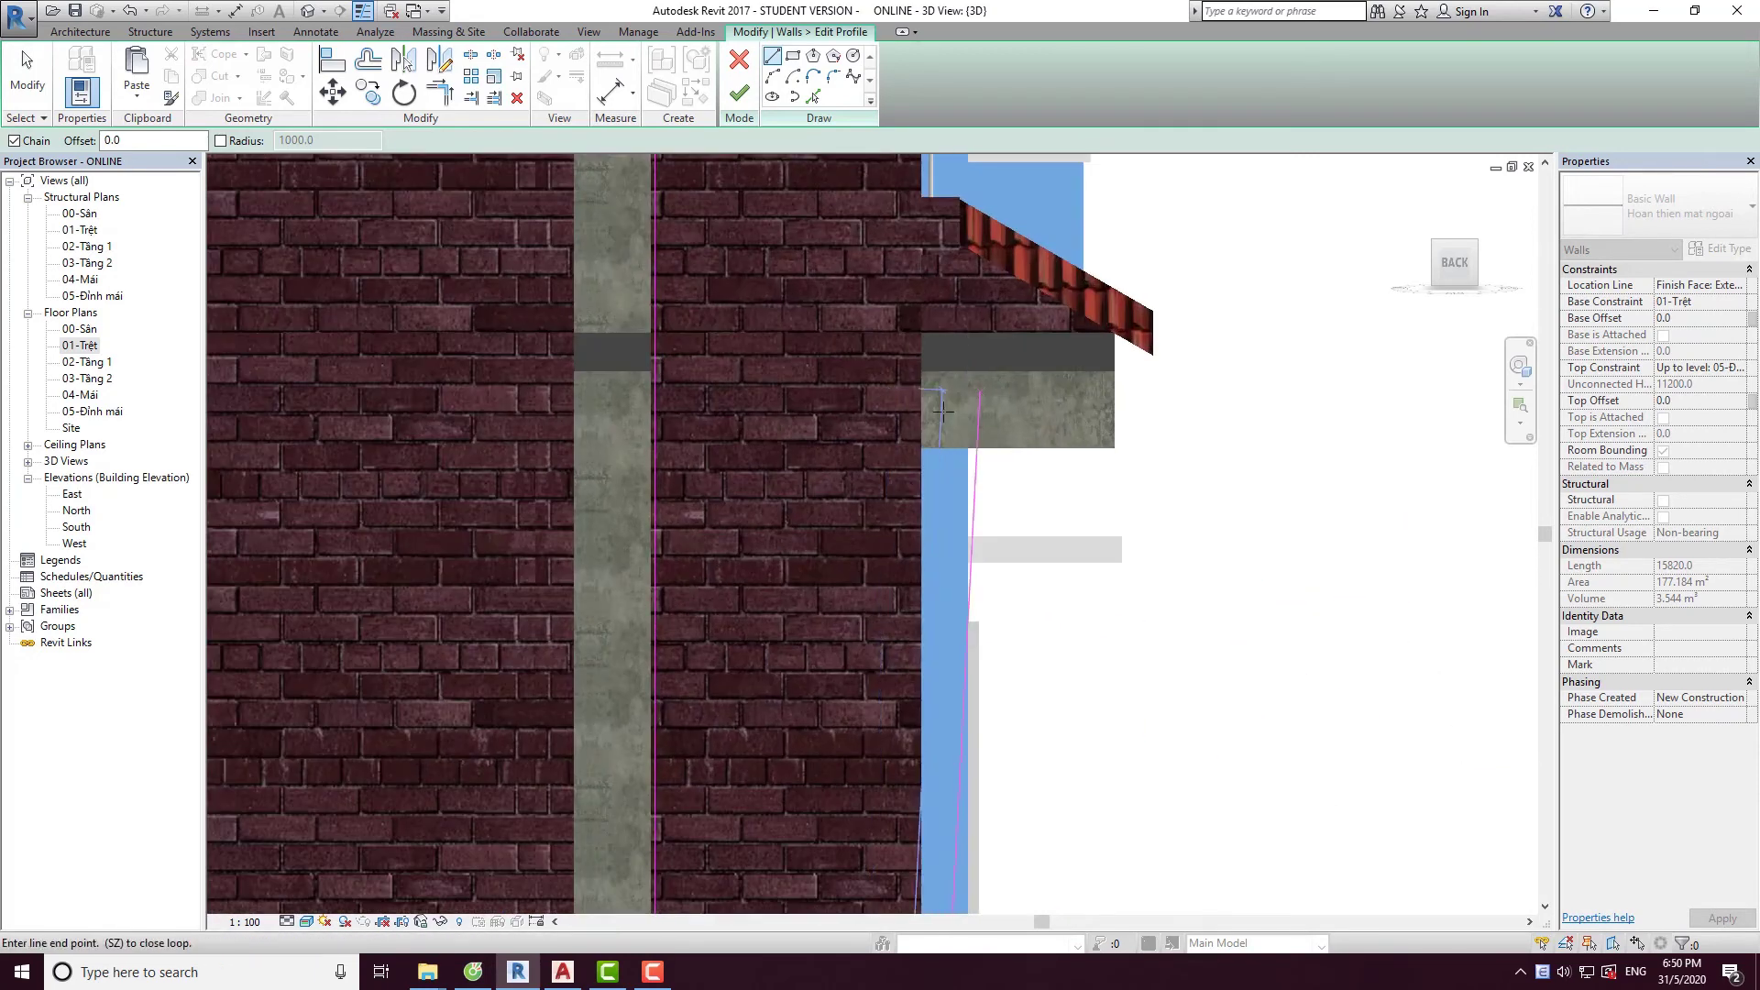
{"action": "left_click", "coordinate": [1114, 332]}
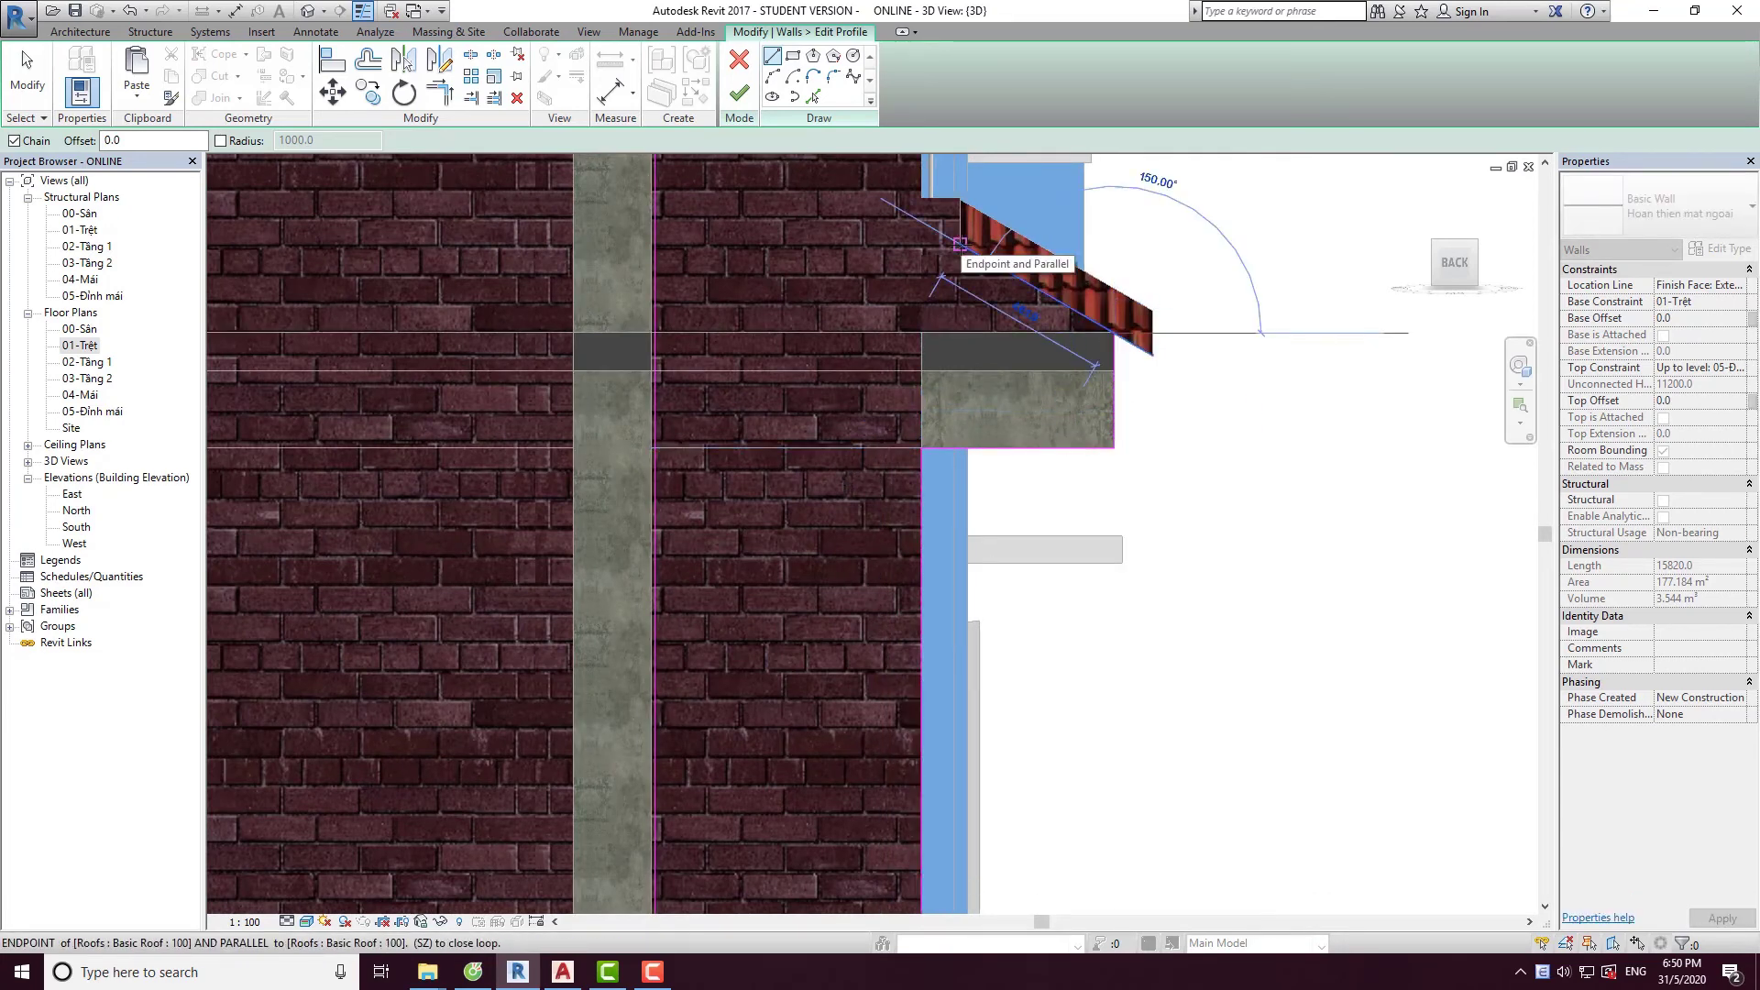
{"action": "left_click", "coordinate": [960, 244]}
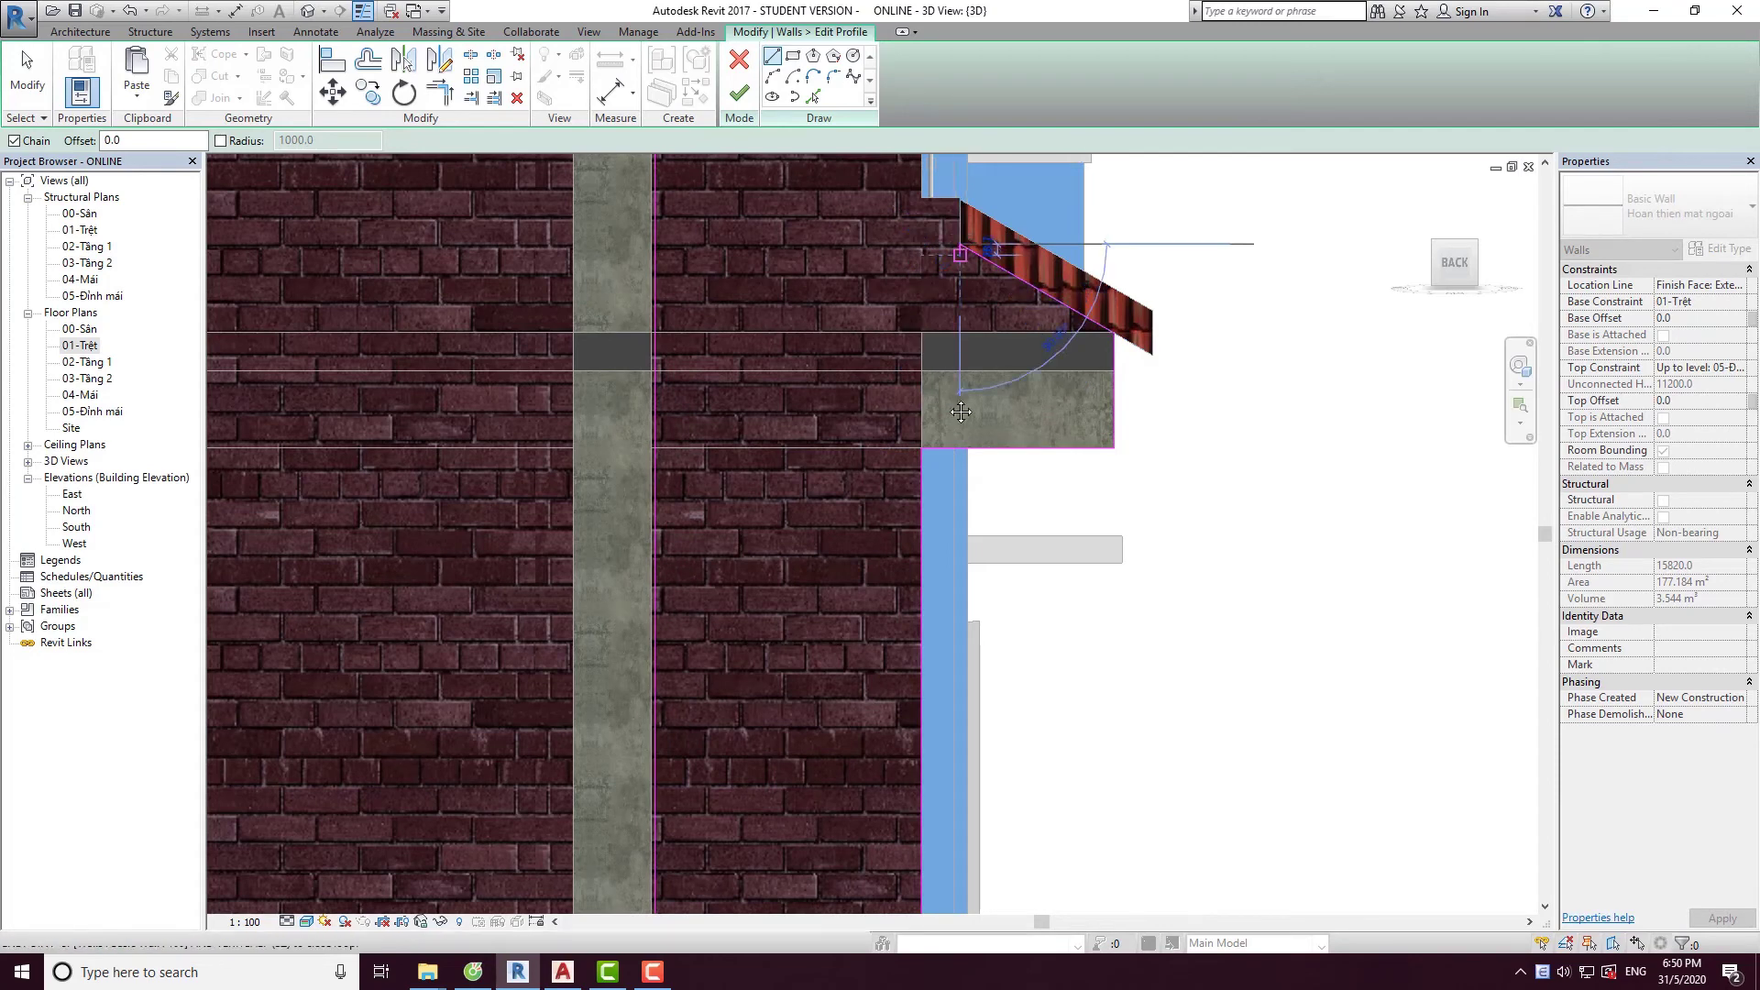
{"action": "middle_click_drag", "start_coordinate": [961, 412], "coordinate": [936, 676]}
{"action": "left_click", "coordinate": [936, 431]}
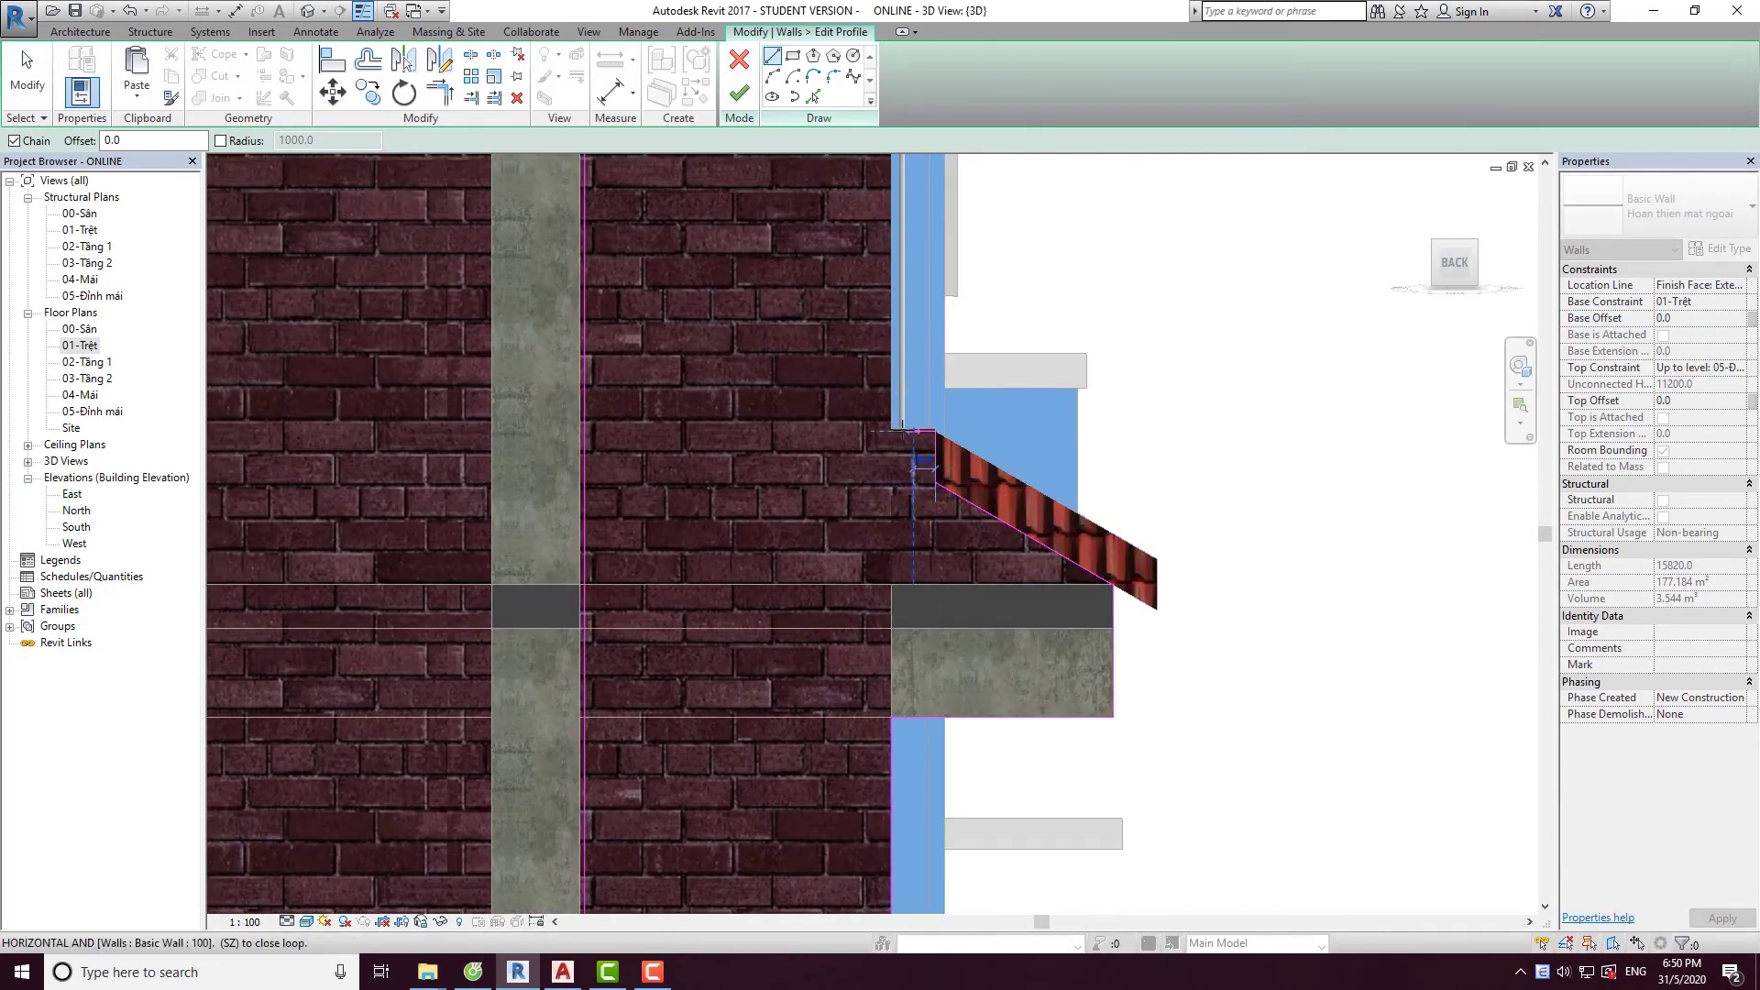
{"action": "left_click", "coordinate": [891, 431]}
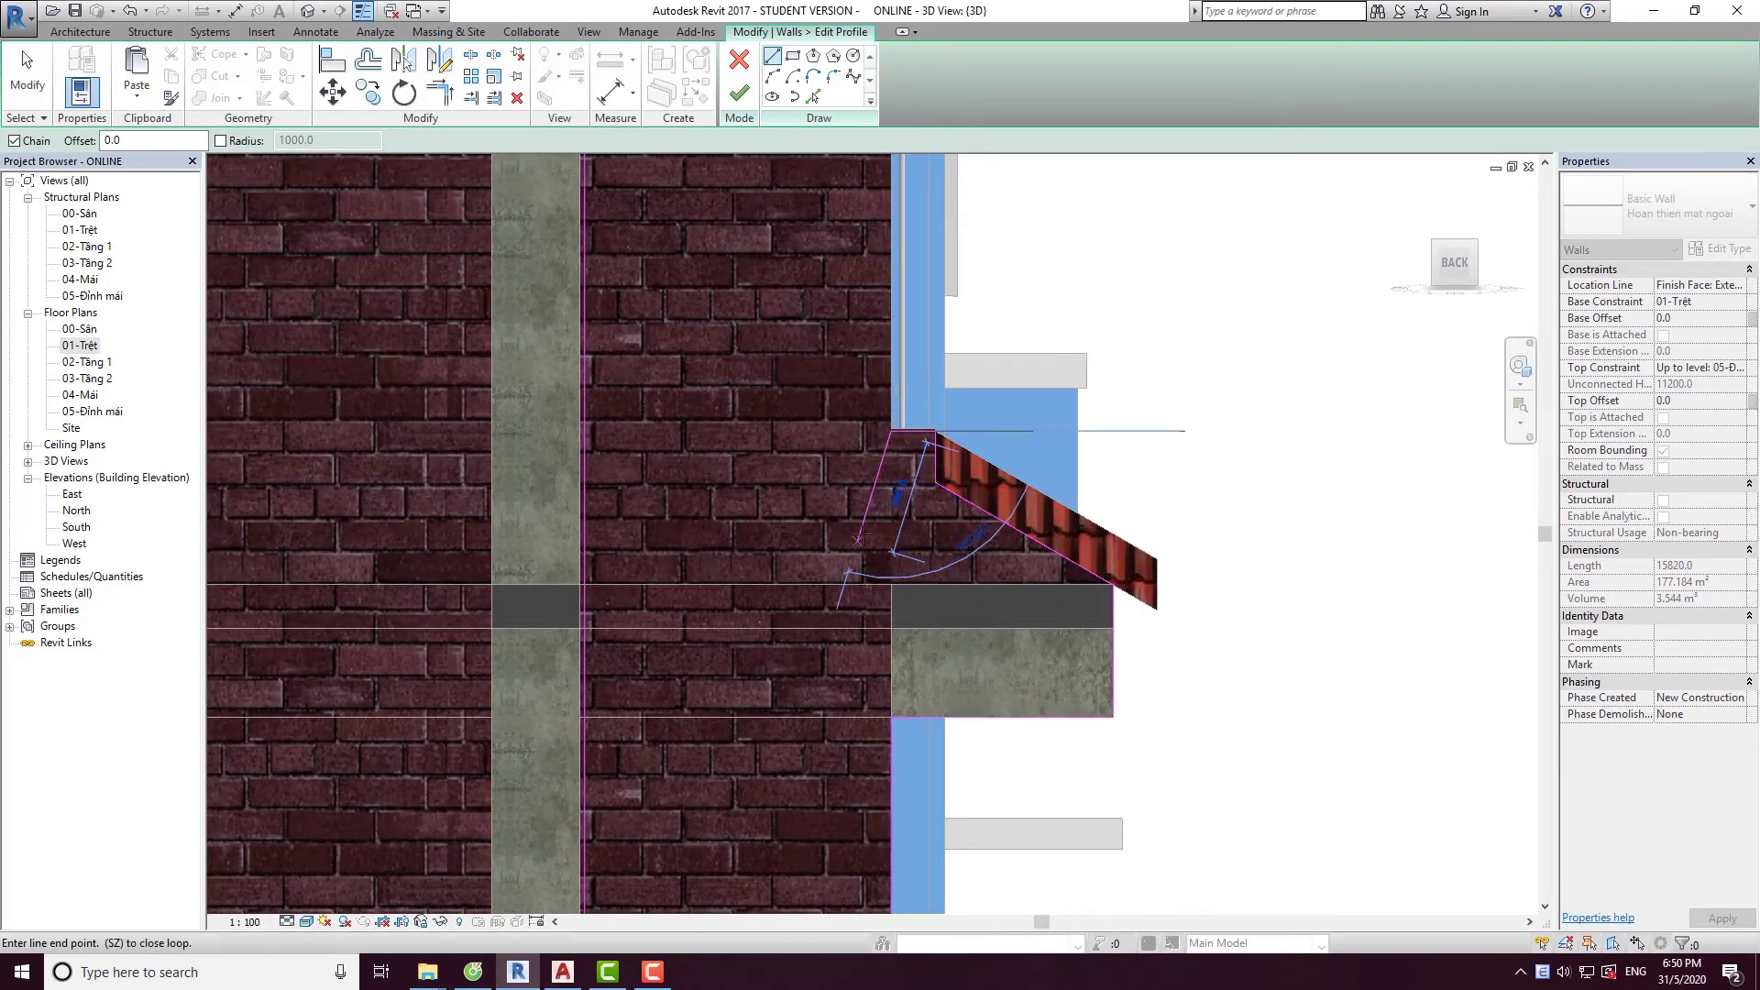
Stretch the short vertical profile line up to the canopy corner and restart lines from its top.
{"action": "key", "text": "Escape"}
{"action": "key", "text": "Escape"}
{"action": "scroll", "coordinate": [902, 431], "scroll_direction": "up", "scroll_amount": 8}
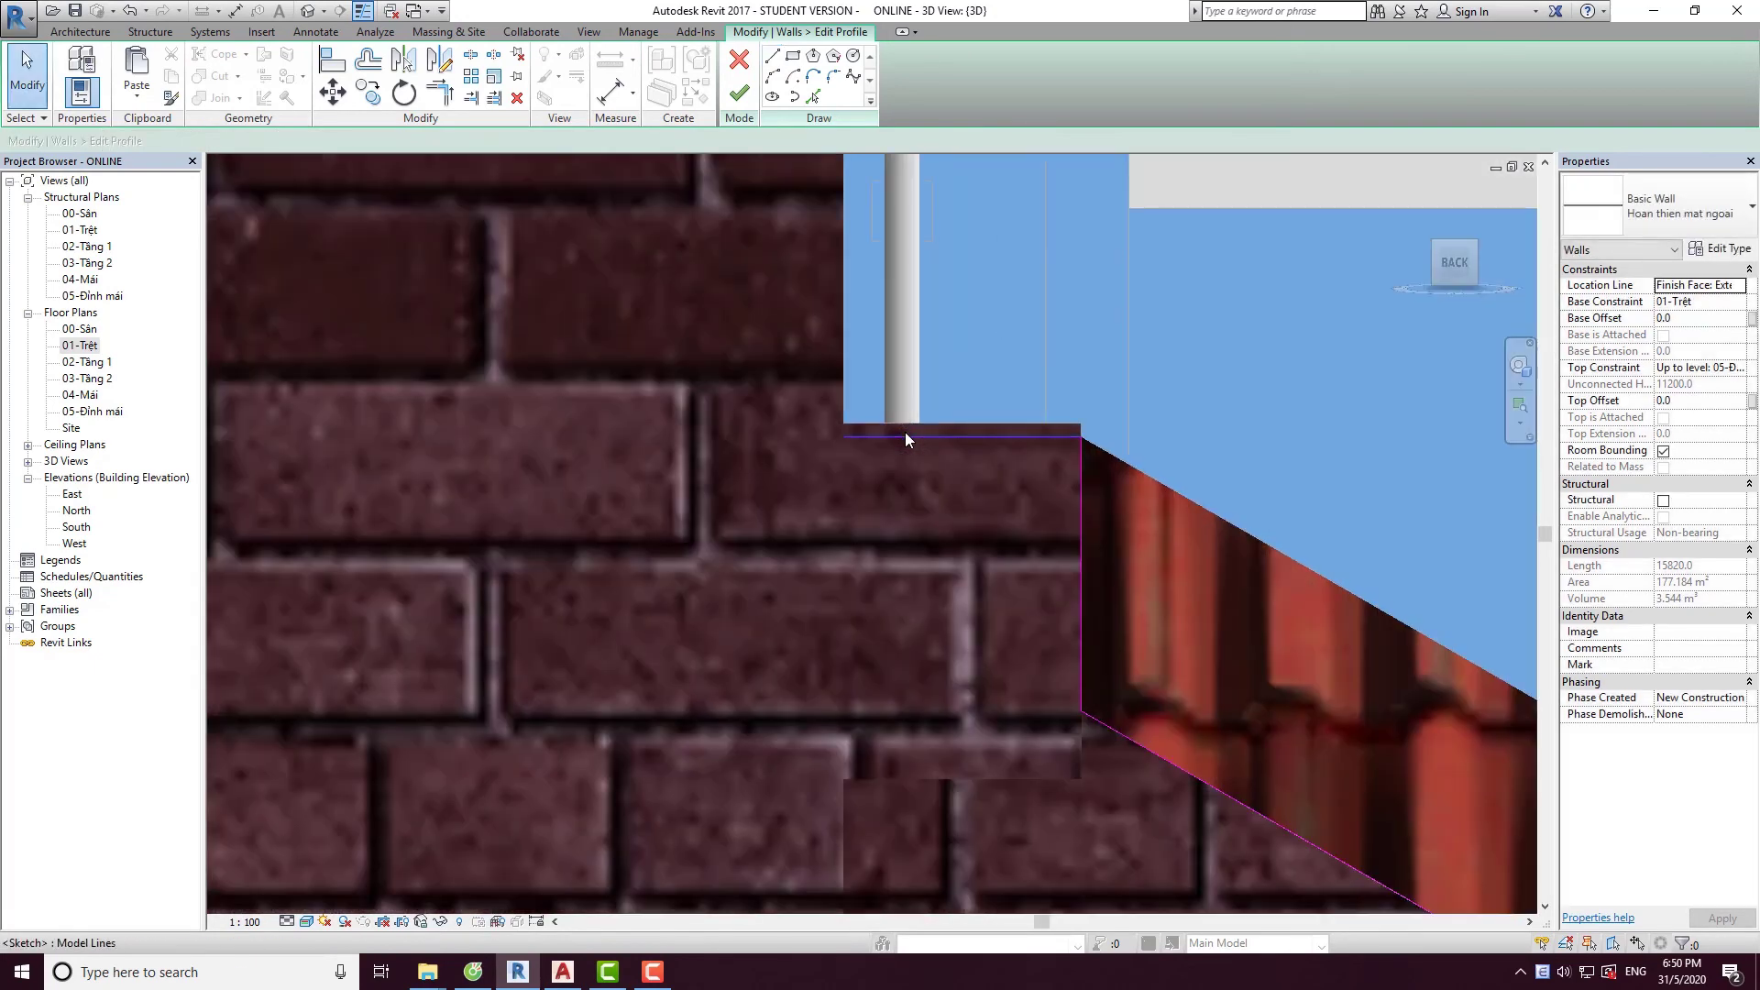
{"action": "key", "text": "a"}
{"action": "key", "text": "l"}
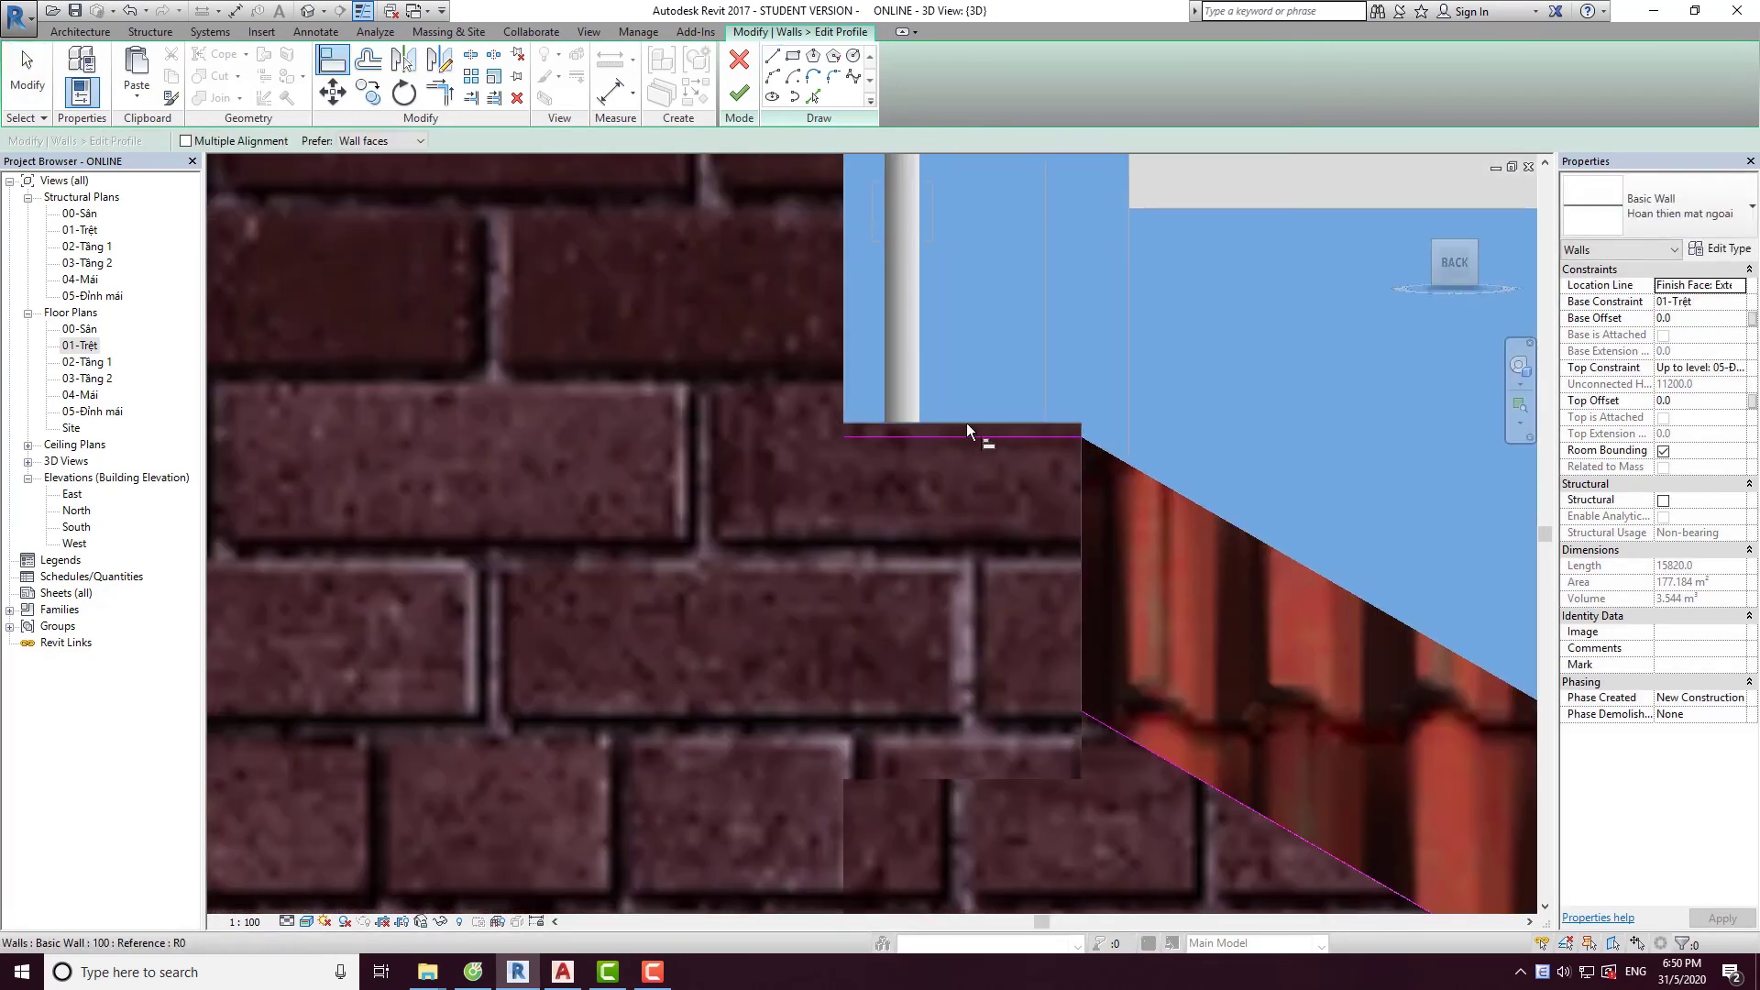
{"action": "key", "text": "Escape"}
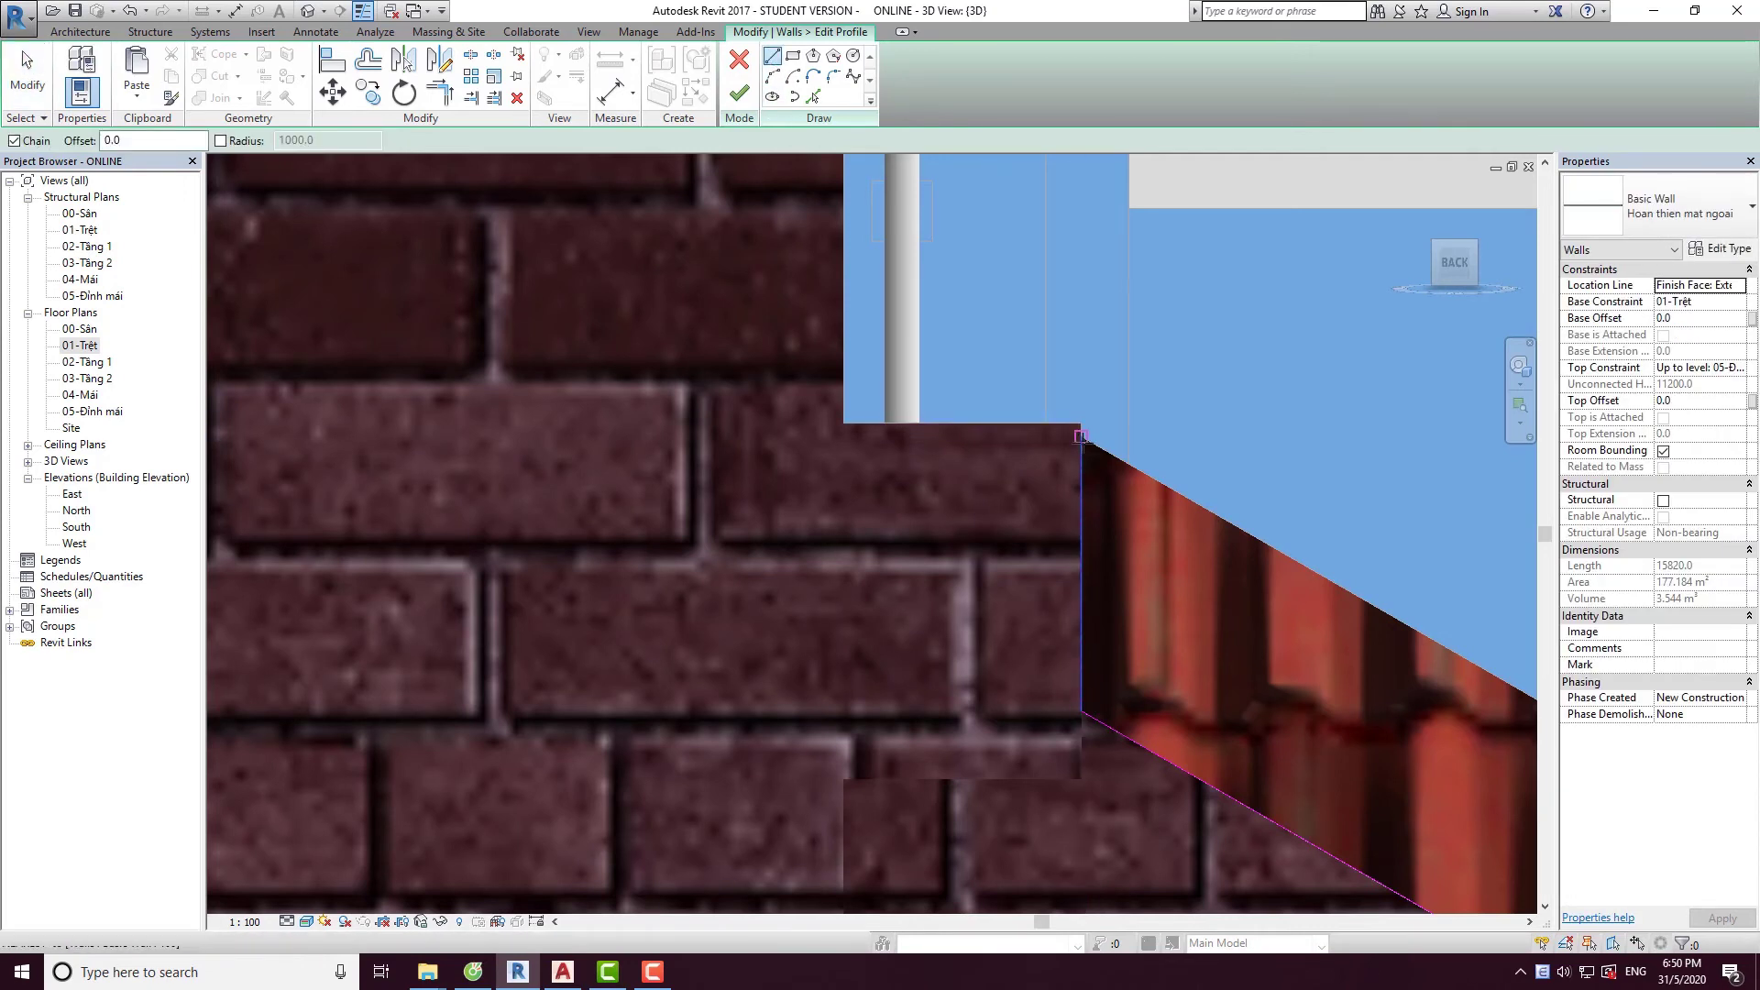
{"action": "key", "text": "Escape"}
{"action": "key", "text": "Escape"}
{"action": "left_click", "coordinate": [1083, 451]}
{"action": "left_click_drag", "start_coordinate": [1083, 445], "coordinate": [1082, 423]}
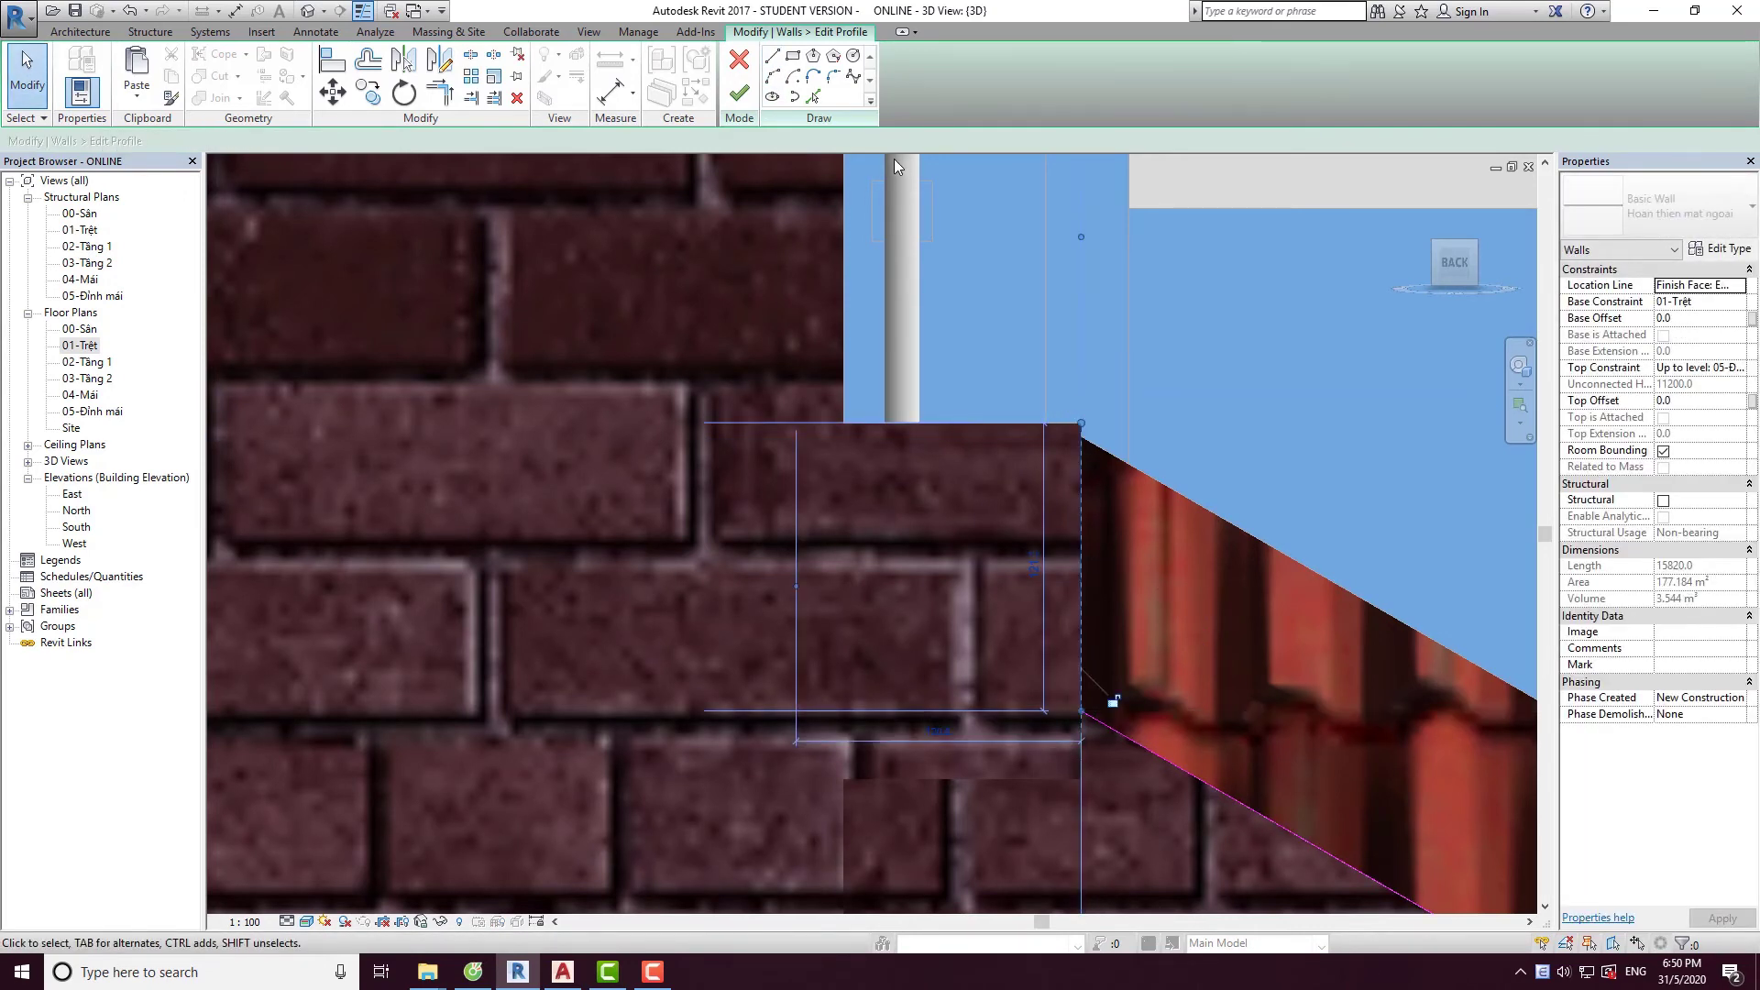
{"action": "left_click", "coordinate": [773, 57]}
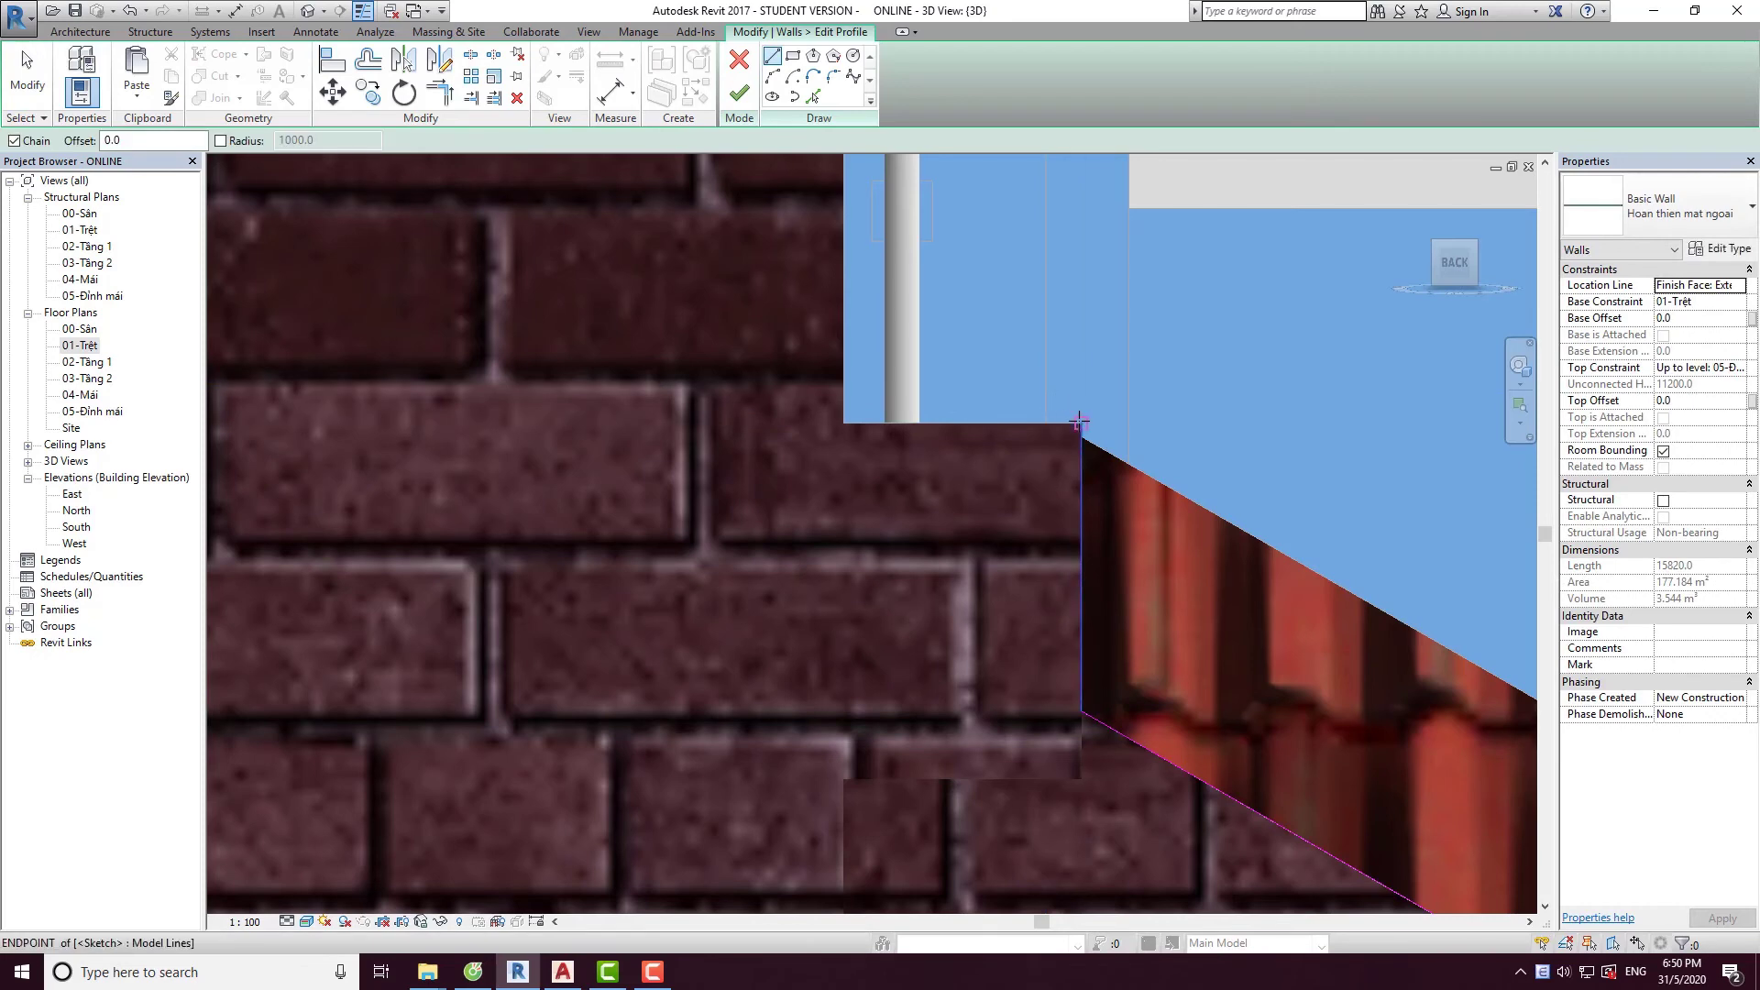
{"action": "left_click", "coordinate": [1082, 423]}
Draw profile lines to the beam corner and up to the wall's top-right corner.
{"action": "scroll", "coordinate": [843, 424], "scroll_direction": "down", "scroll_amount": 5}
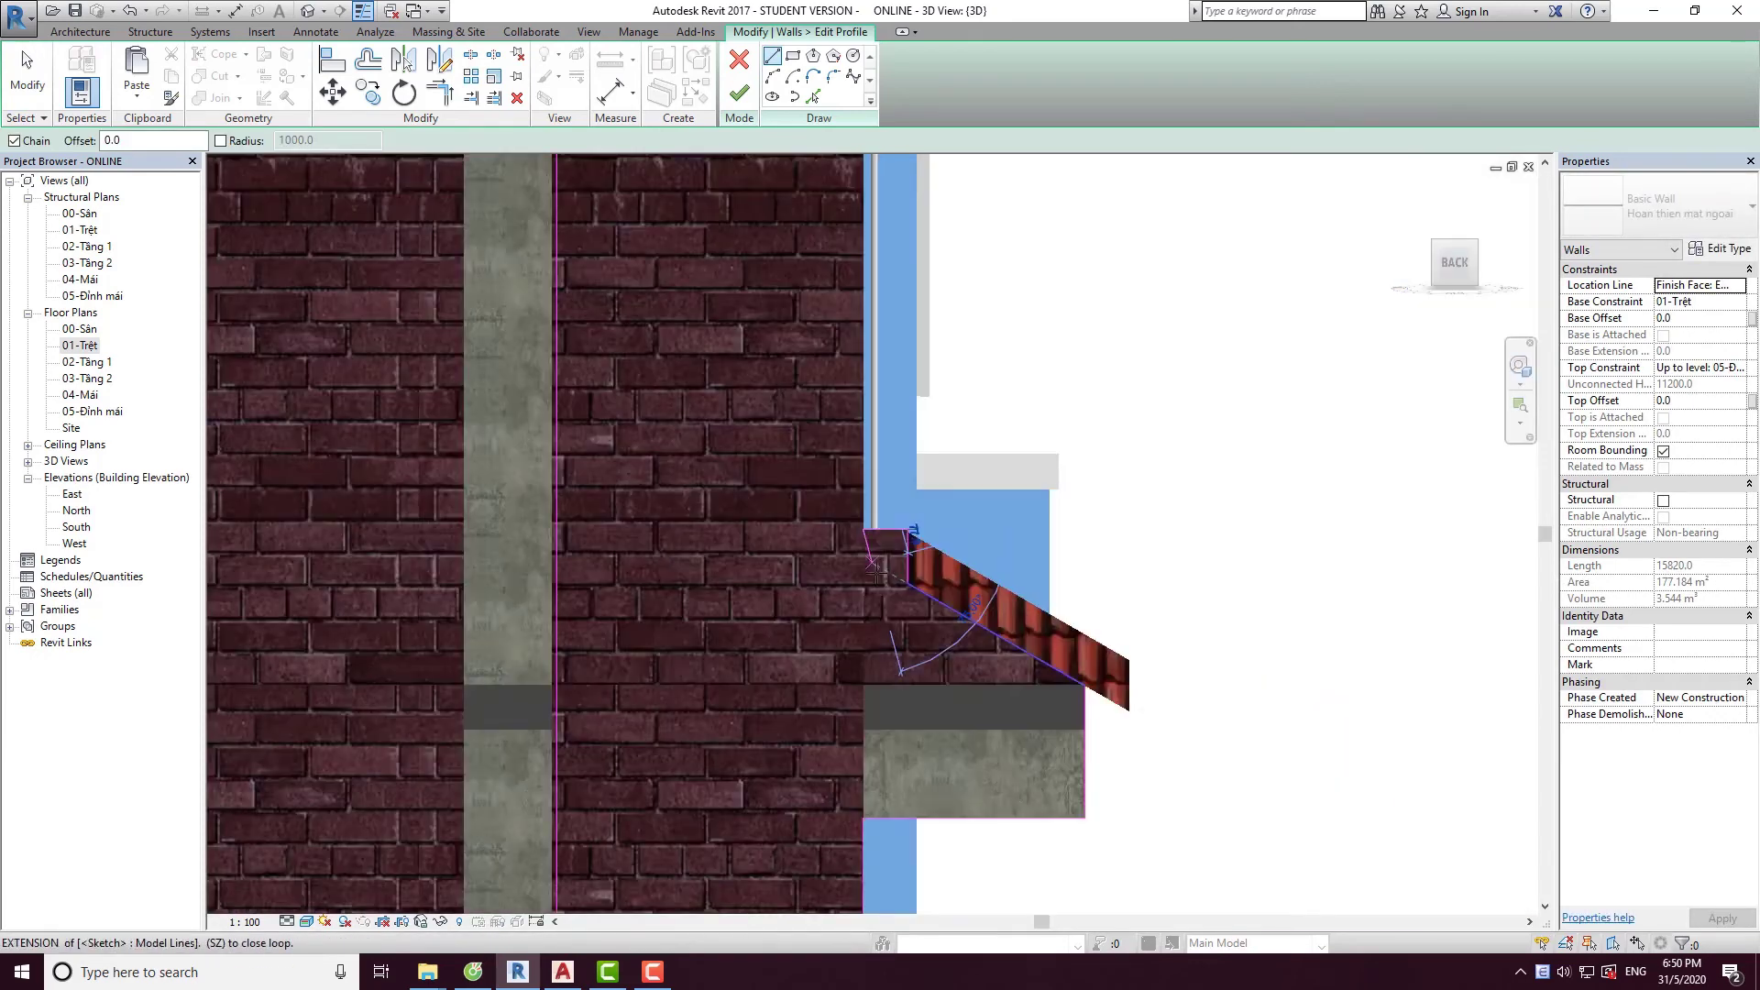
{"action": "middle_click_drag", "start_coordinate": [843, 440], "coordinate": [852, 601]}
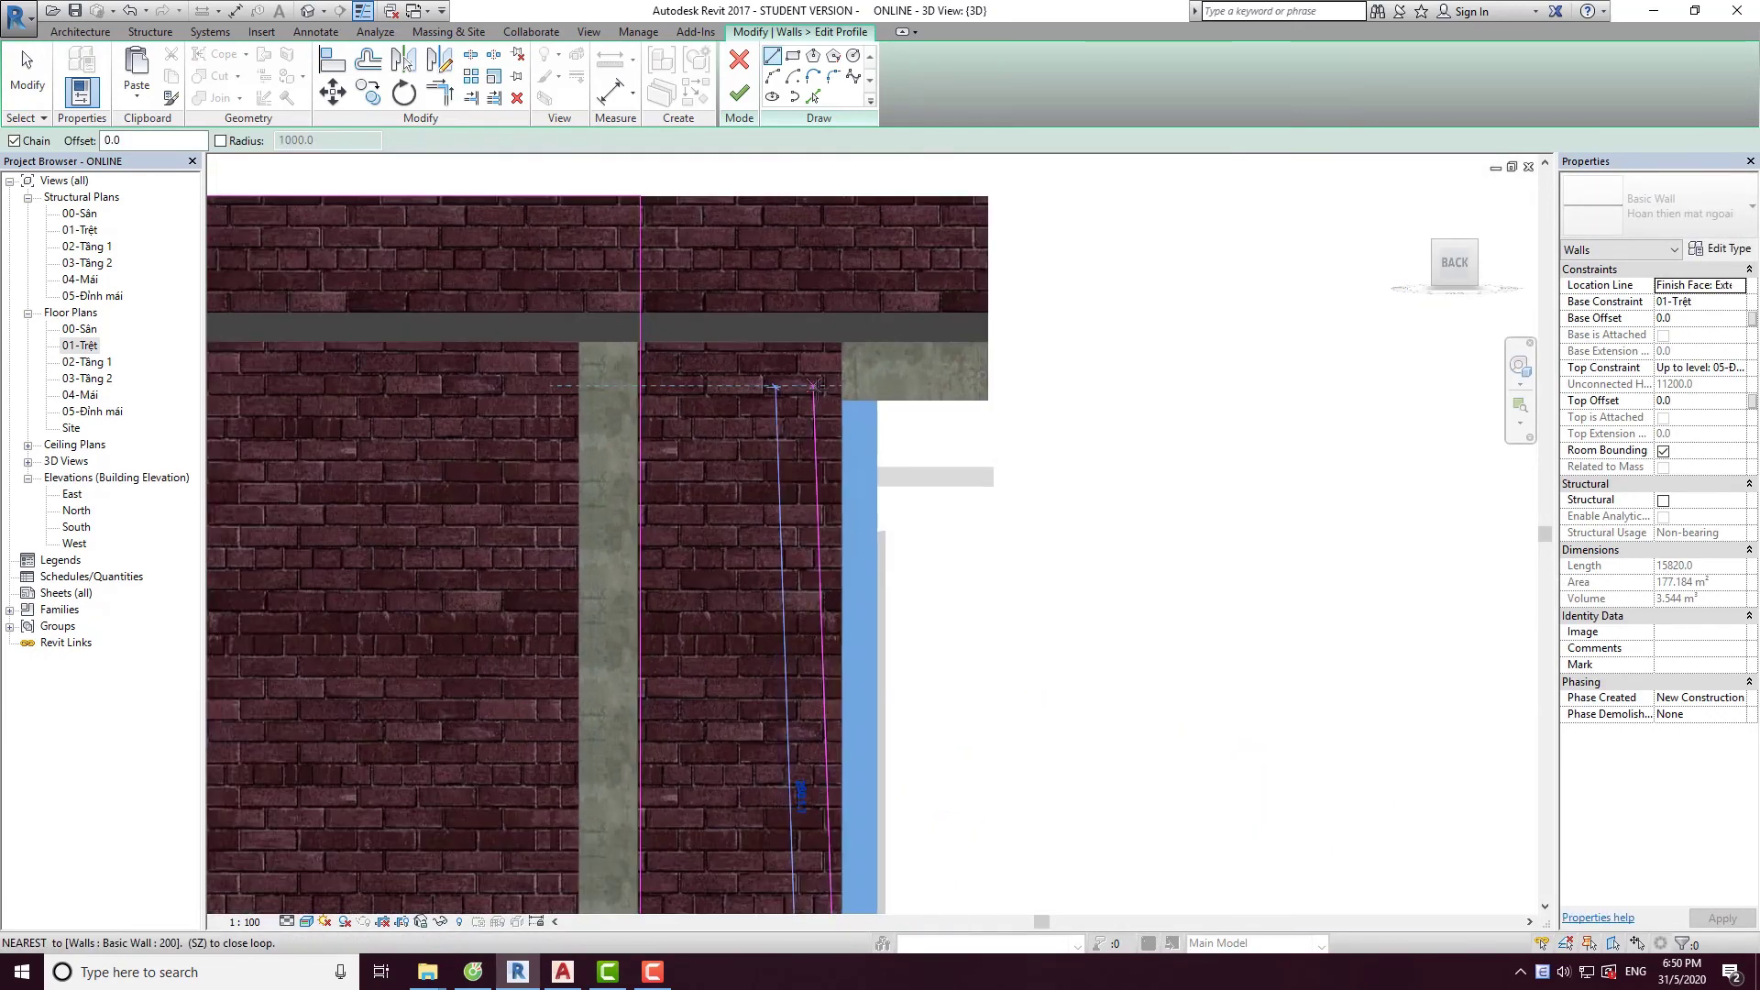
{"action": "scroll", "coordinate": [812, 399], "scroll_direction": "up", "scroll_amount": 3}
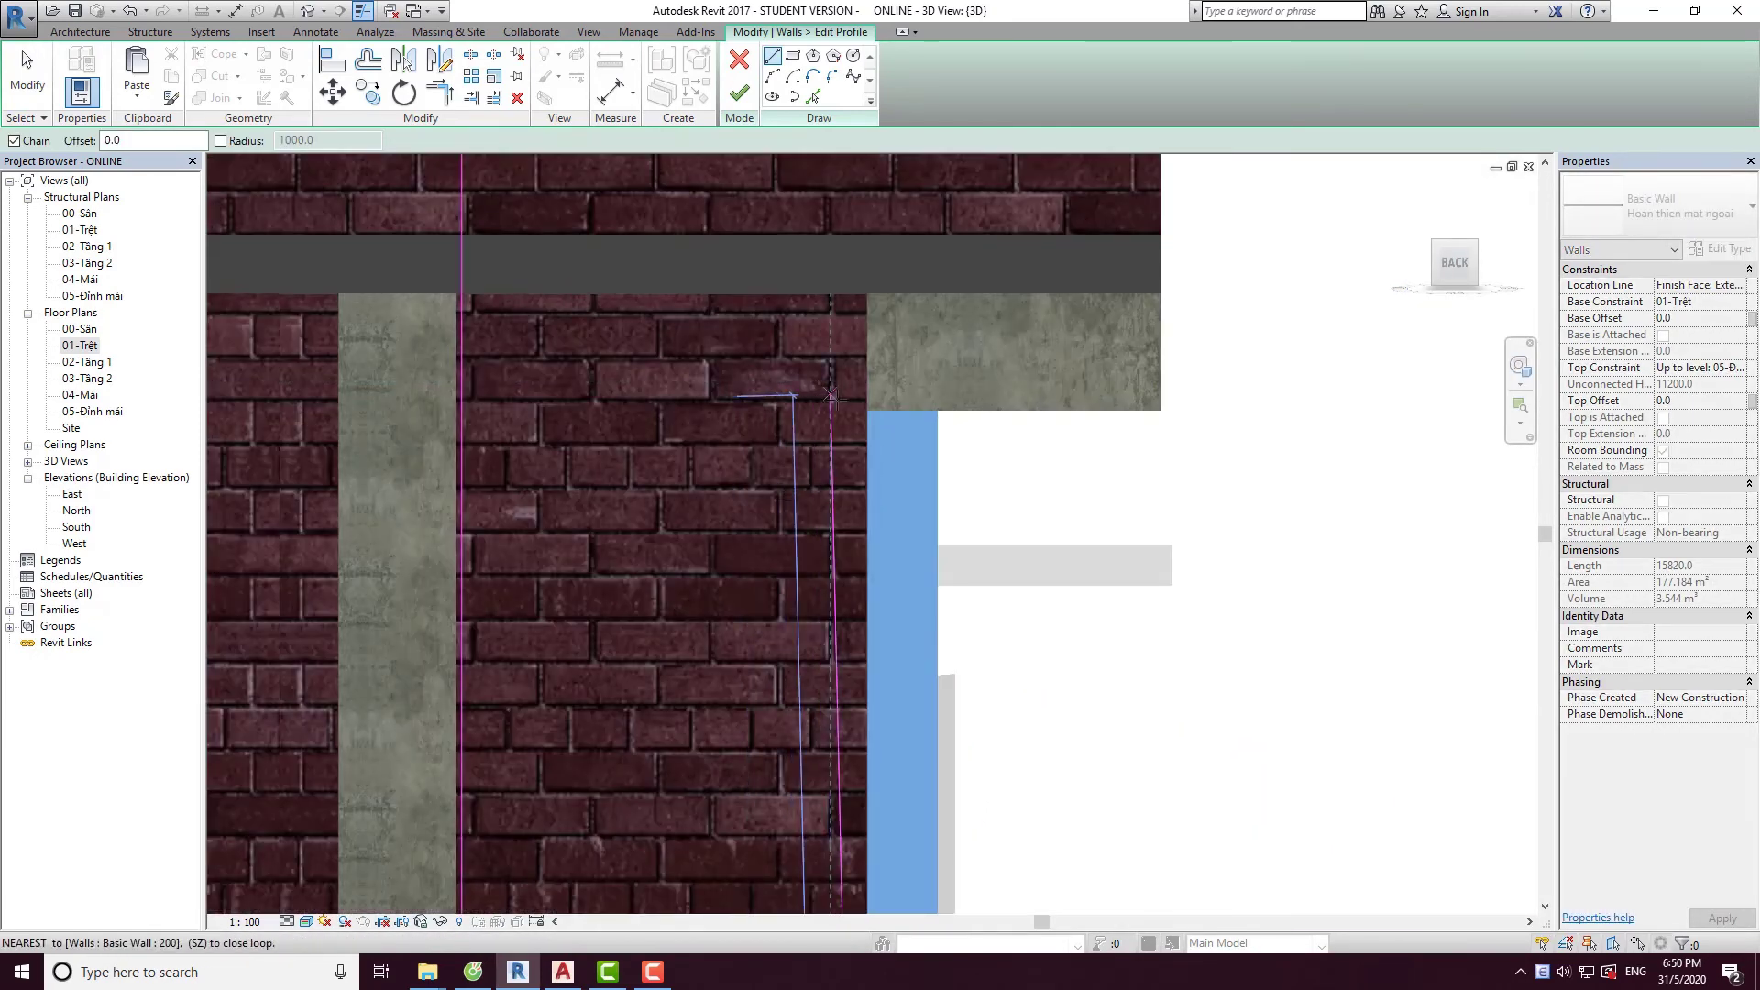
{"action": "left_click", "coordinate": [1164, 387]}
{"action": "middle_click_drag", "start_coordinate": [1164, 387], "coordinate": [1086, 582]}
{"action": "left_click", "coordinate": [1063, 293]}
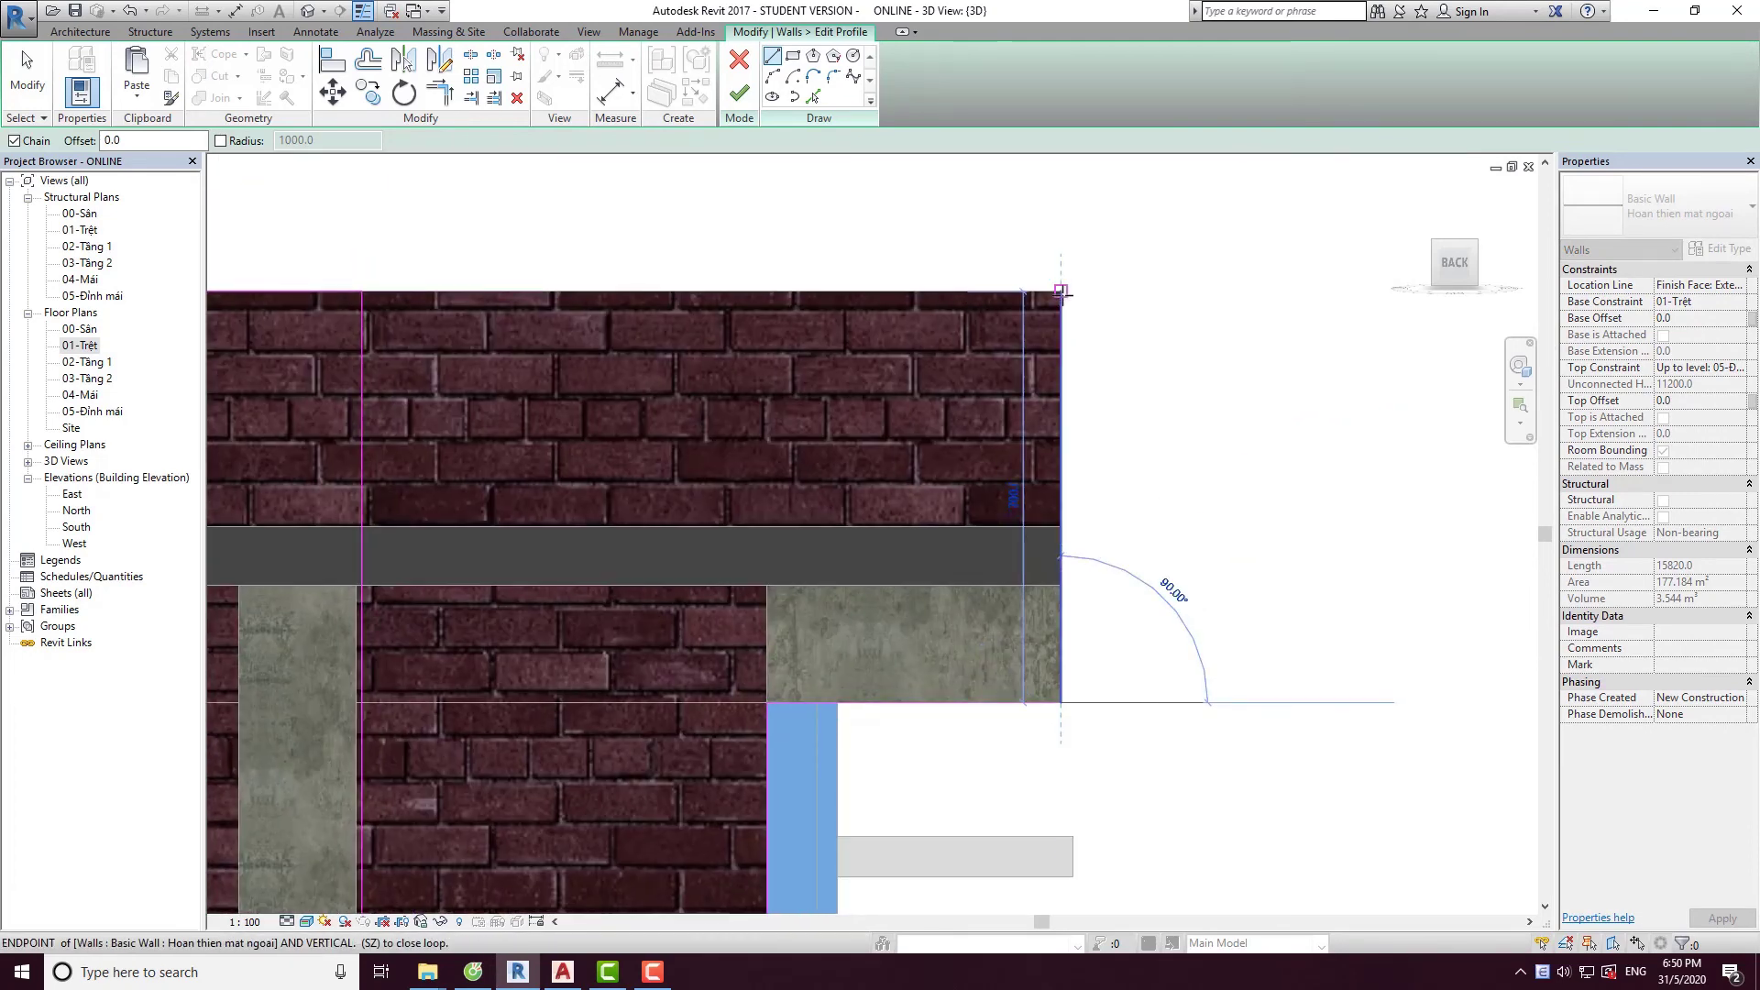
{"action": "key", "text": "Escape"}
{"action": "key", "text": "Escape"}
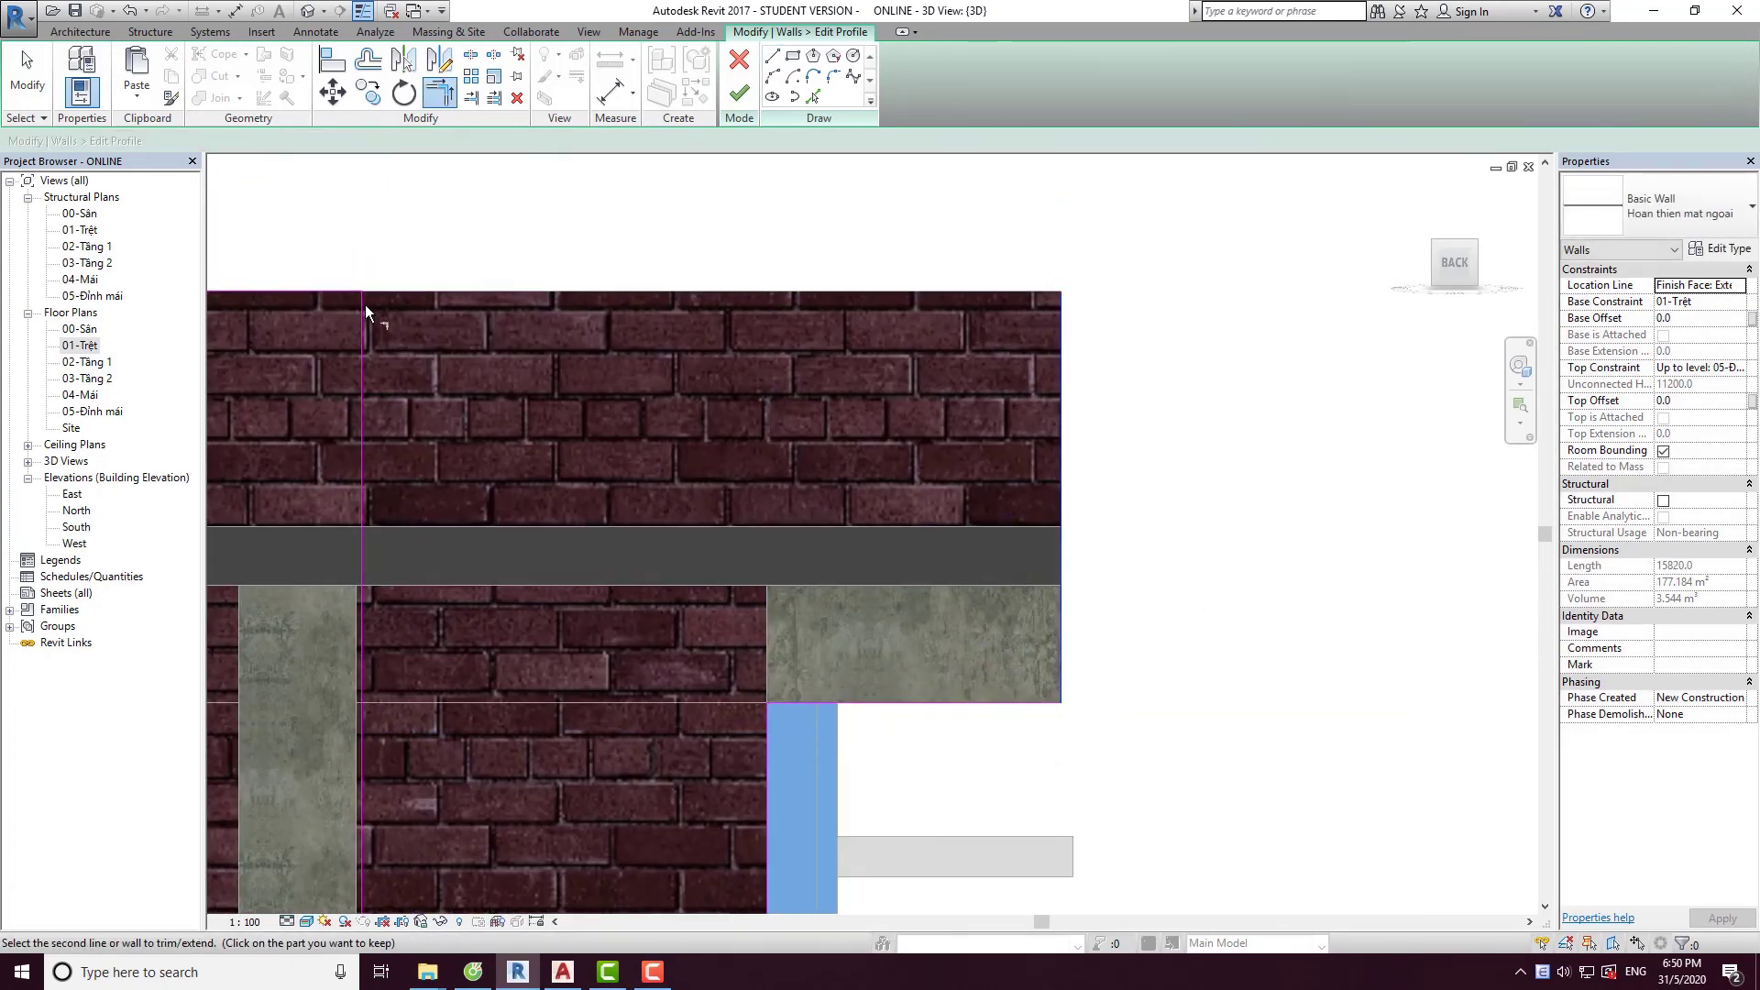
Trim the top edge and vertical lines into corners at the slab.
{"action": "left_click", "coordinate": [339, 293]}
{"action": "scroll", "coordinate": [734, 383], "scroll_direction": "down", "scroll_amount": 2}
{"action": "scroll", "coordinate": [740, 517], "scroll_direction": "down", "scroll_amount": 2}
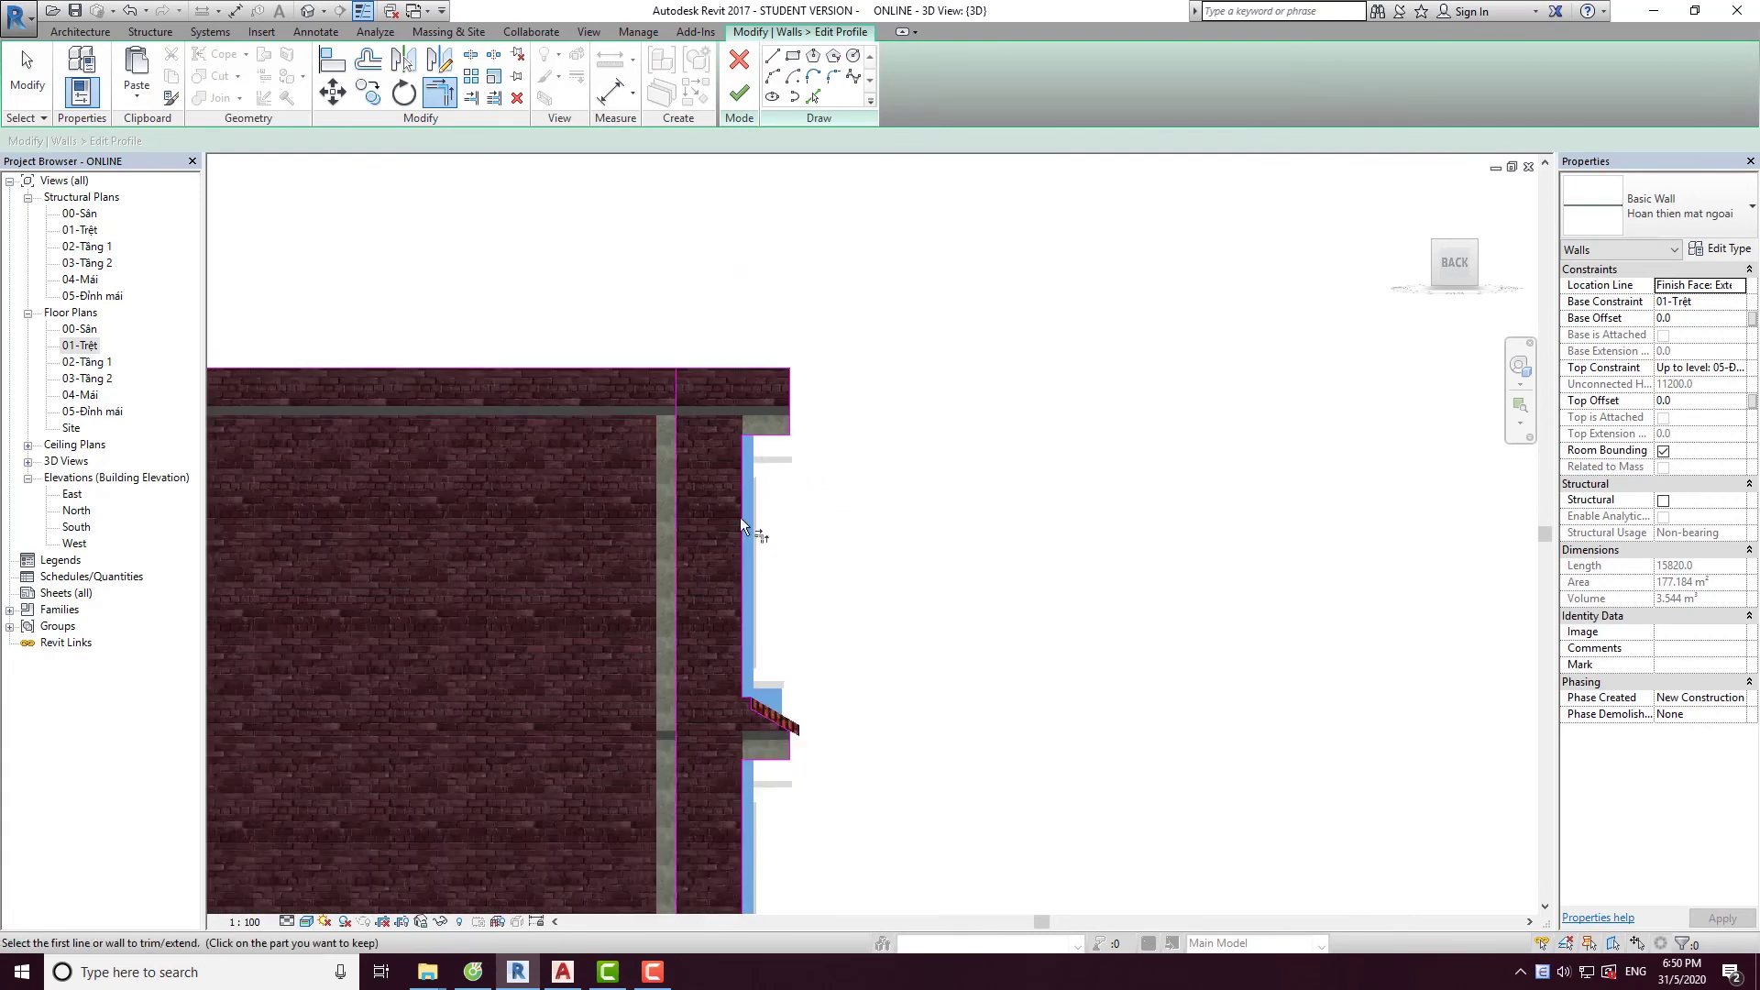
{"action": "scroll", "coordinate": [740, 517], "scroll_direction": "down", "scroll_amount": 2}
{"action": "scroll", "coordinate": [711, 578], "scroll_direction": "up", "scroll_amount": 3}
{"action": "left_click", "coordinate": [697, 592]}
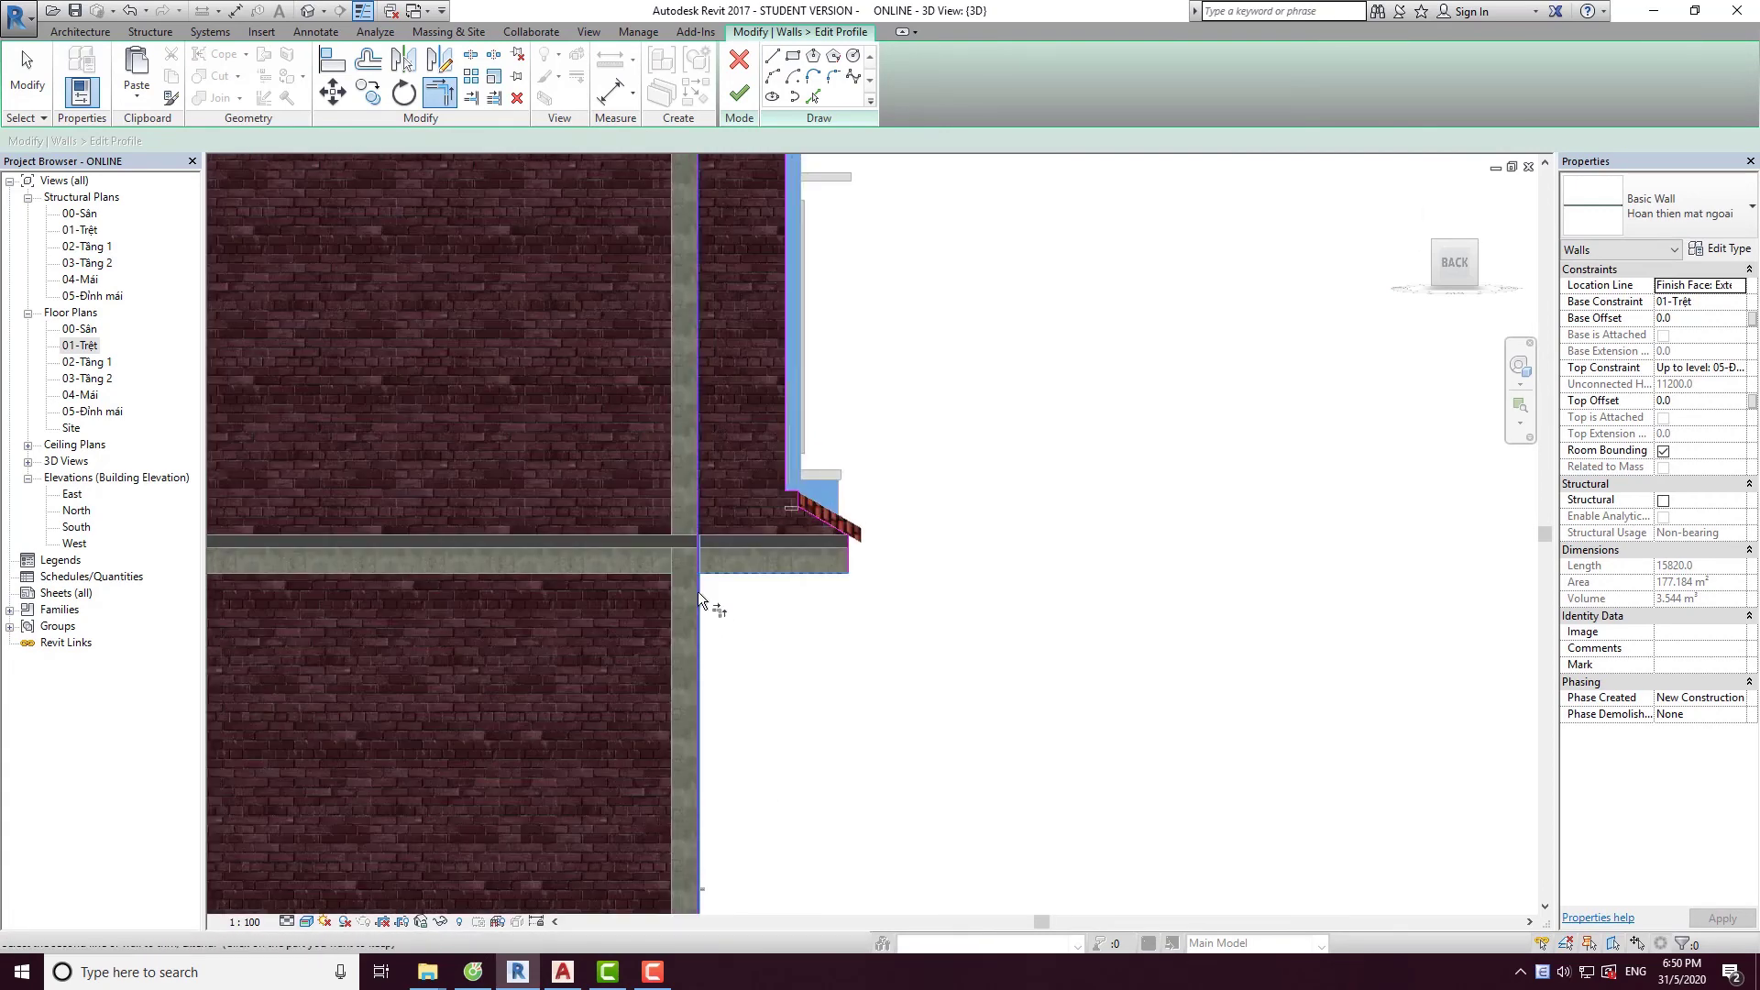
Finish the back wall's profile edit and orbit the townhouse to view the side wall.
{"action": "left_click", "coordinate": [734, 95]}
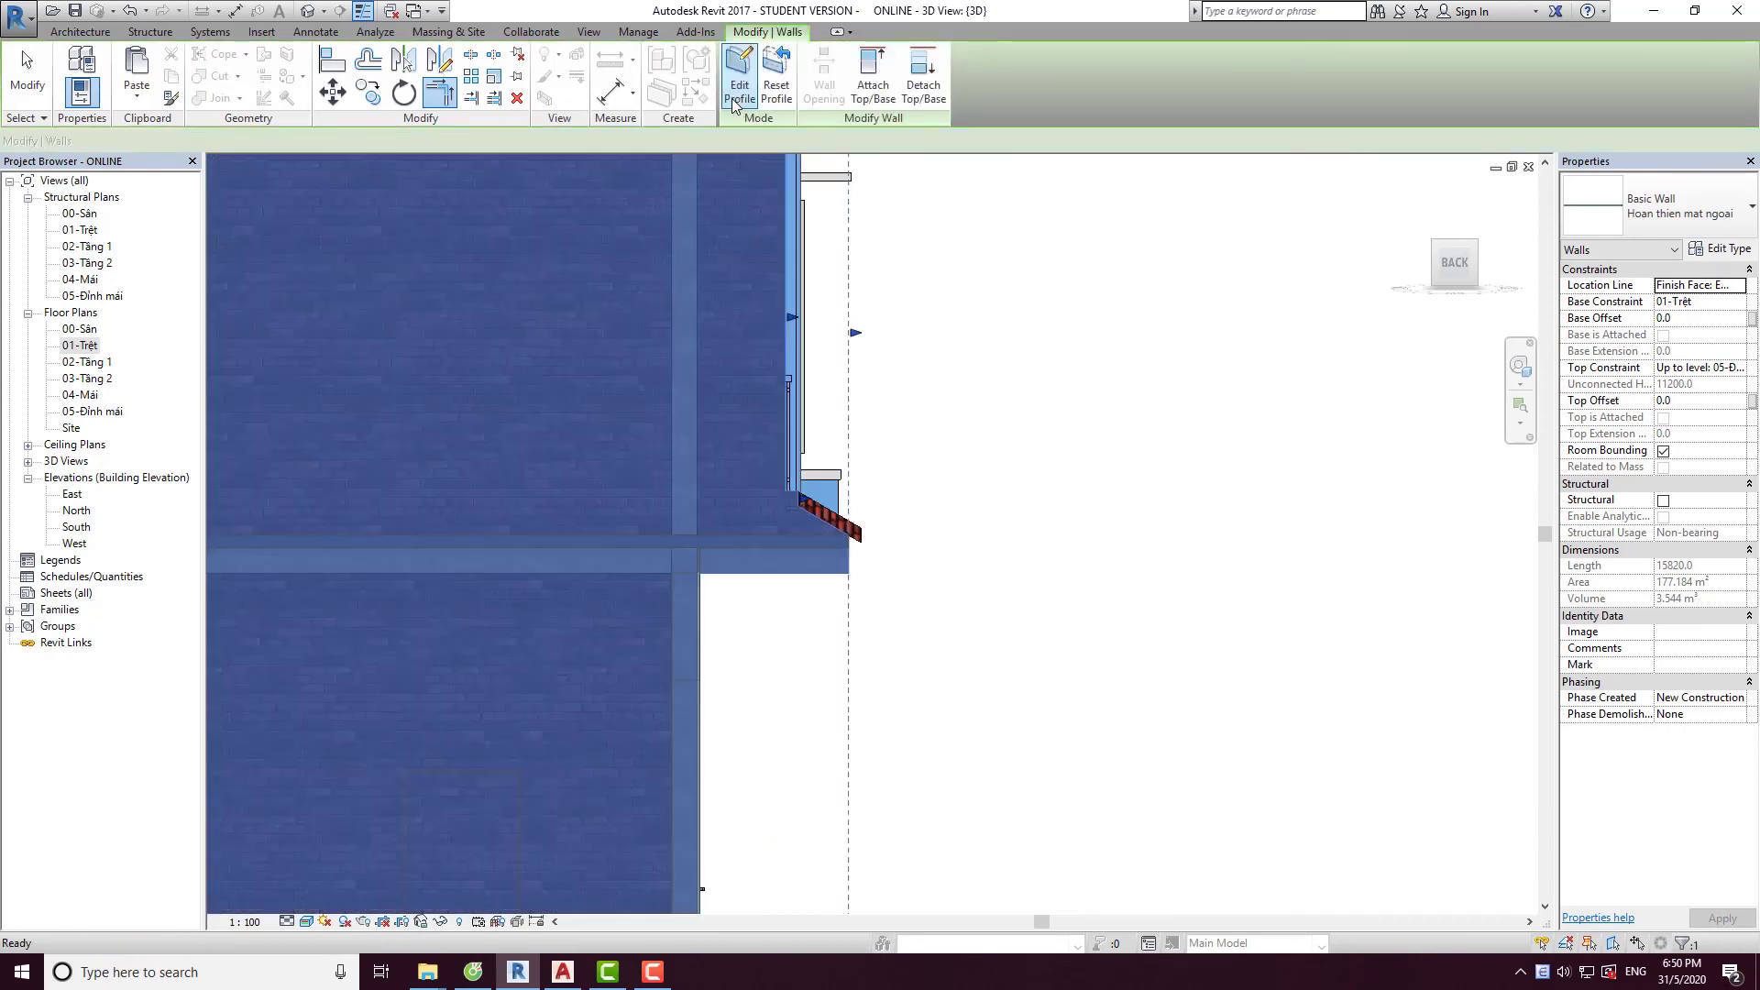
{"action": "left_click", "coordinate": [952, 385]}
{"action": "scroll", "coordinate": [947, 602], "scroll_direction": "down", "scroll_amount": 2}
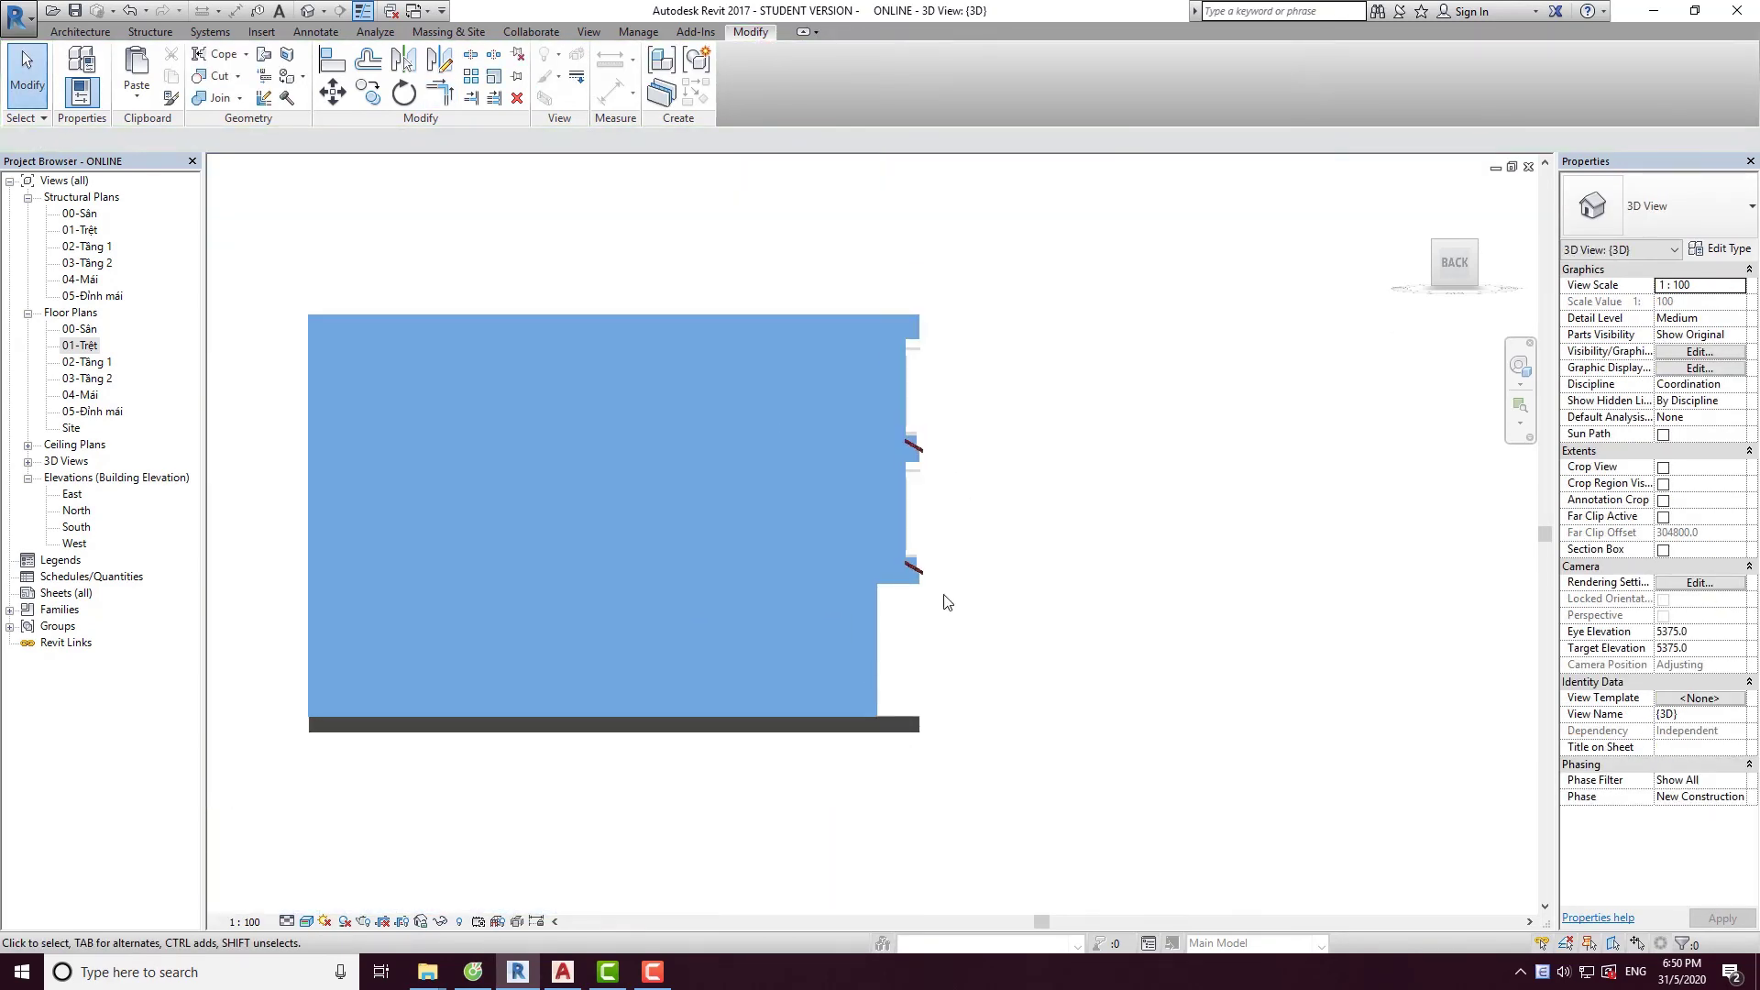
{"action": "mouse_move", "coordinate": [1034, 526]}
{"action": "middle_mouse_down", "text": "shift"}
{"action": "mouse_move", "coordinate": [935, 617]}
{"action": "mouse_move", "coordinate": [711, 656]}
{"action": "mouse_move", "coordinate": [646, 648]}
{"action": "mouse_move", "coordinate": [588, 518]}
{"action": "mouse_move", "coordinate": [719, 510]}
{"action": "mouse_move", "coordinate": [616, 513]}
{"action": "mouse_move", "coordinate": [563, 581]}
{"action": "mouse_move", "coordinate": [540, 573]}
{"action": "mouse_move", "coordinate": [928, 564]}
{"action": "middle_mouse_up", "text": "shift"}
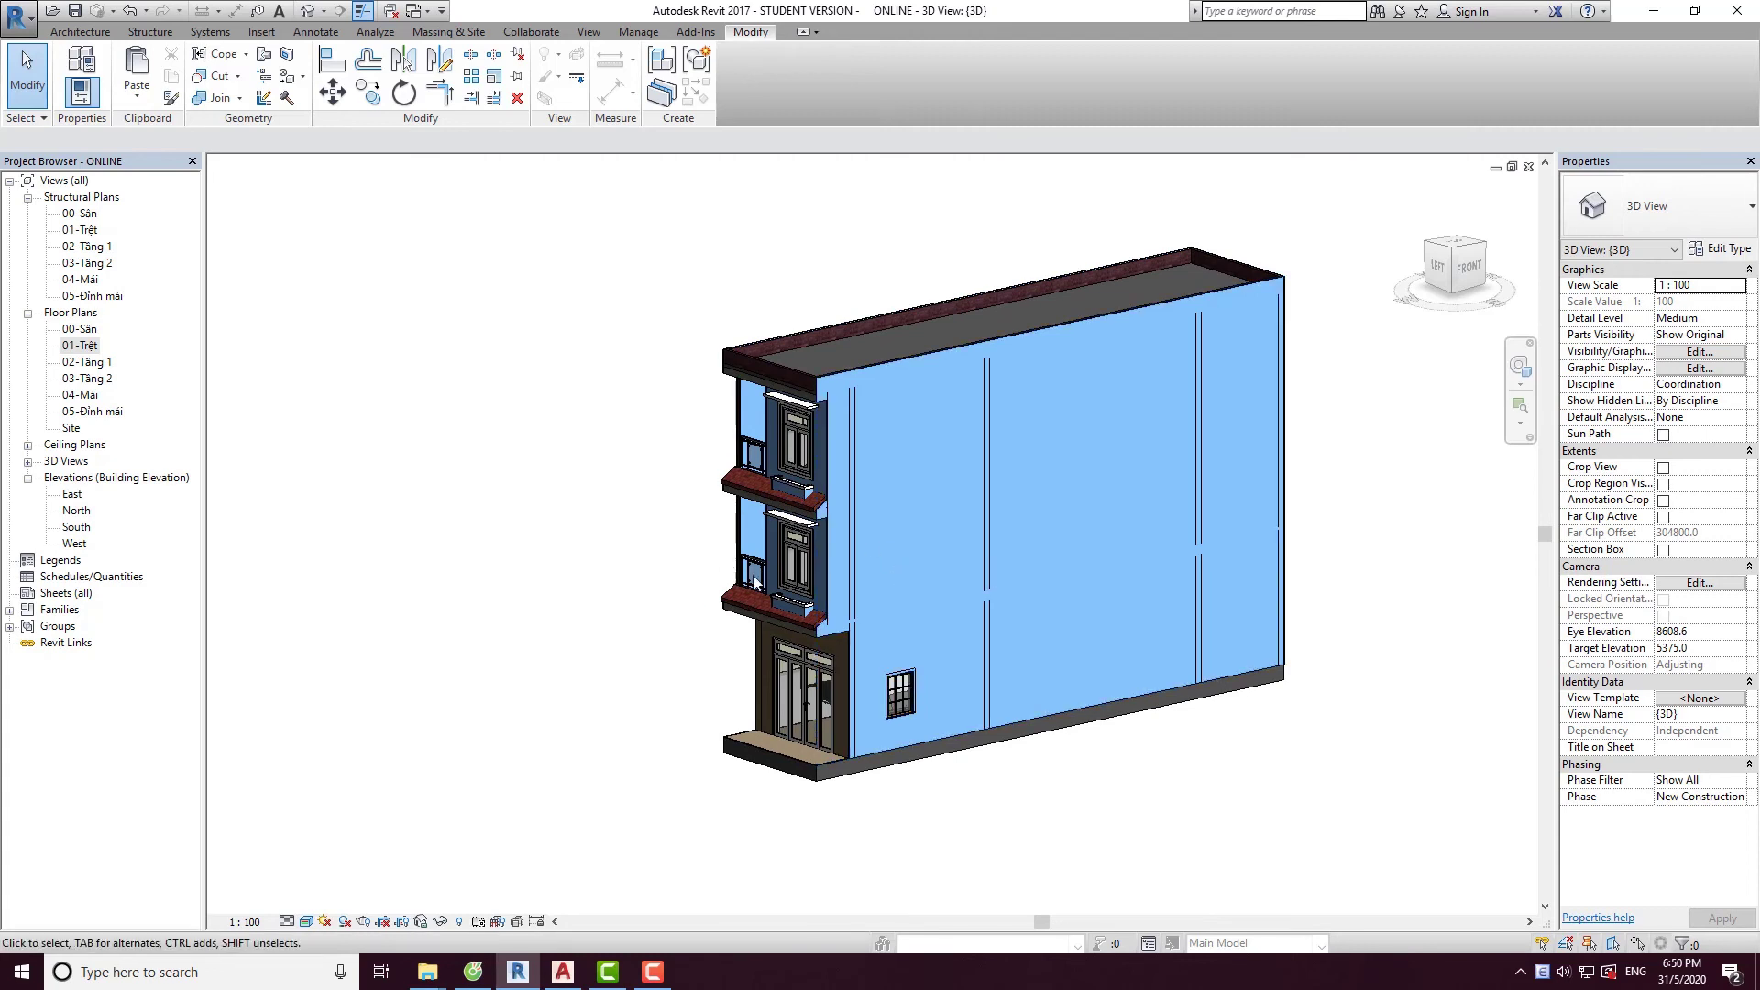
{"action": "mouse_move", "coordinate": [897, 552]}
{"action": "middle_mouse_down", "text": "shift"}
{"action": "mouse_move", "coordinate": [978, 551]}
{"action": "mouse_move", "coordinate": [1031, 605]}
{"action": "middle_mouse_up", "text": "shift"}
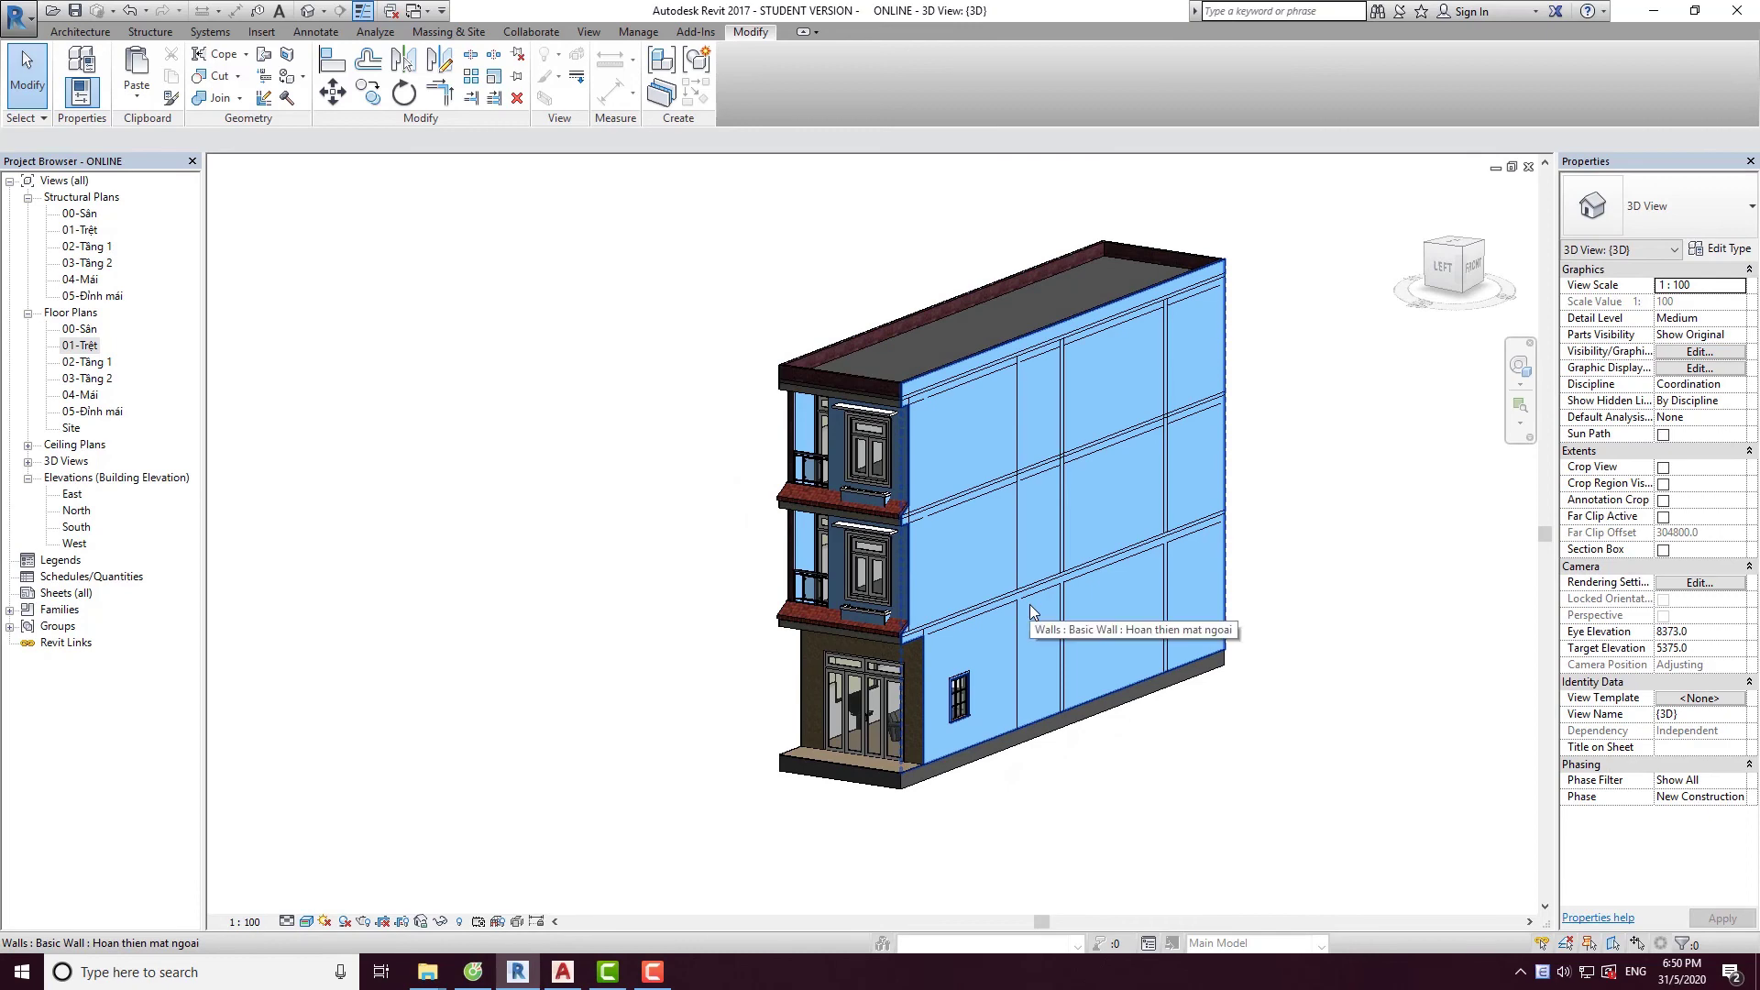